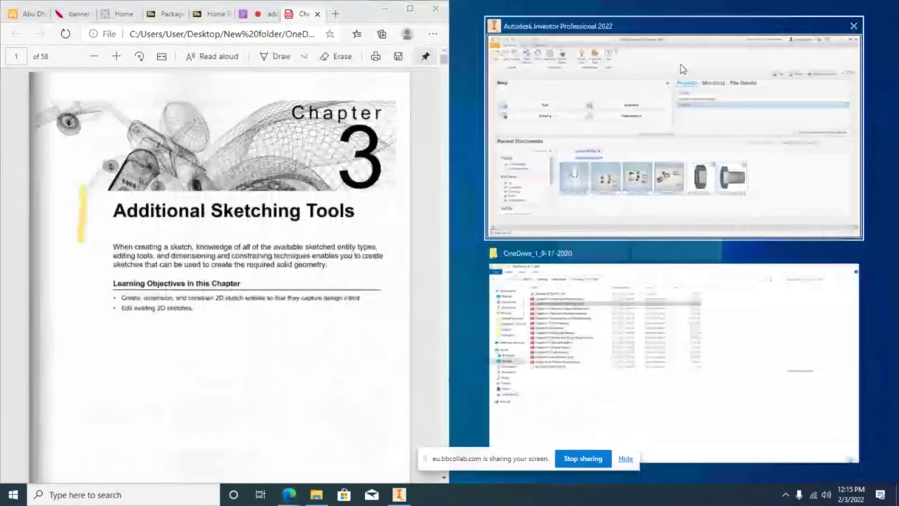
Show the Chapter 3 PDF and Inventor side by side and enlarge the PDF page.
left_click(464, 63)
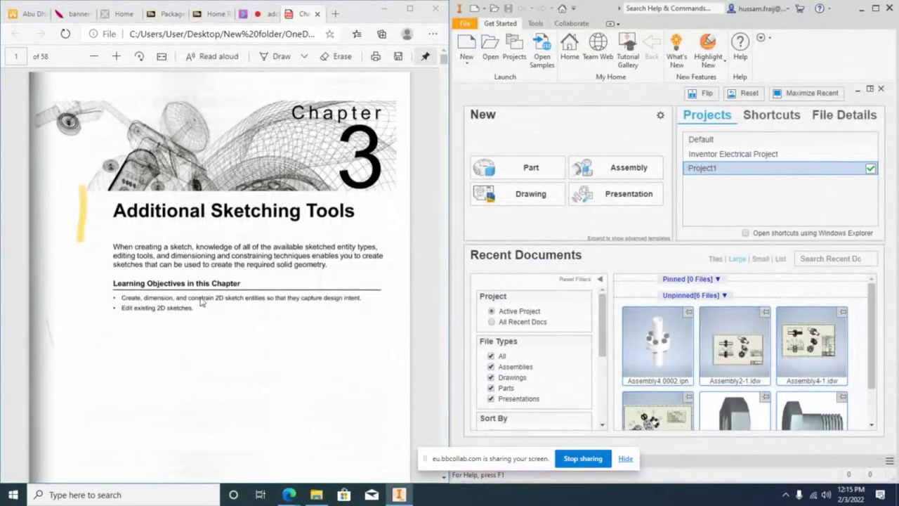
scroll(169, 323, "up", 1, "ctrl")
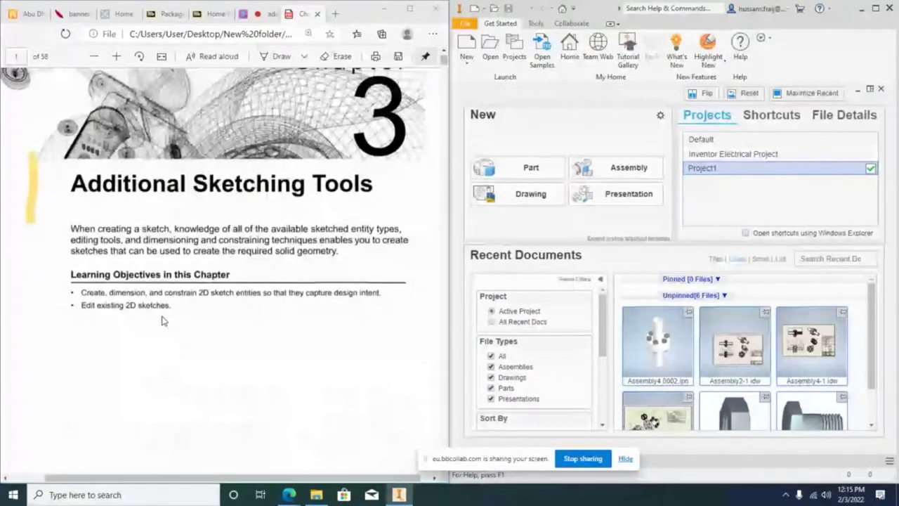
scroll(161, 321, "up", 1, "ctrl")
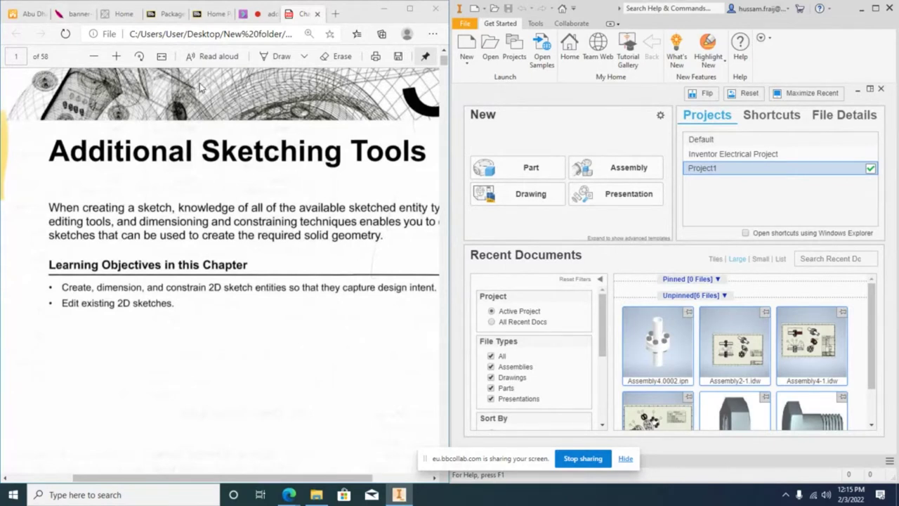
Check the screen-sharing session page and return to the Chapter 3 PDF.
left_click(264, 14)
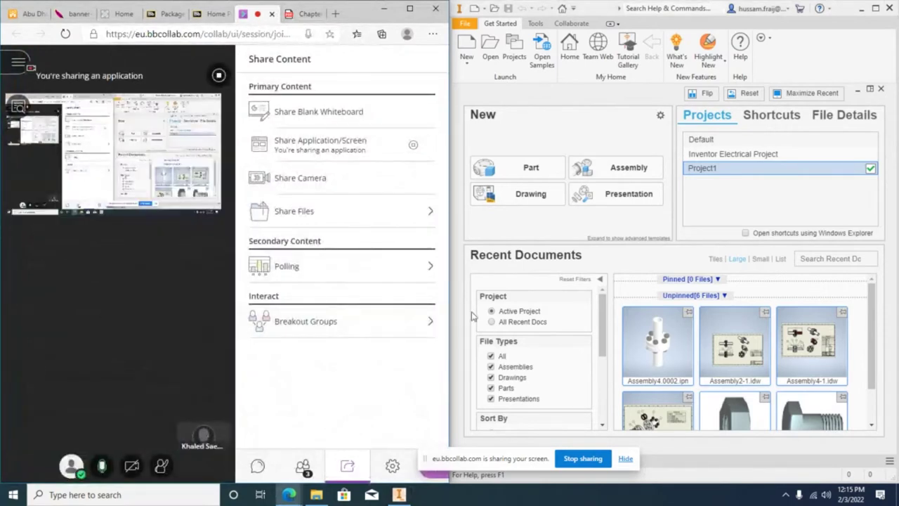
mouse_move(289, 494)
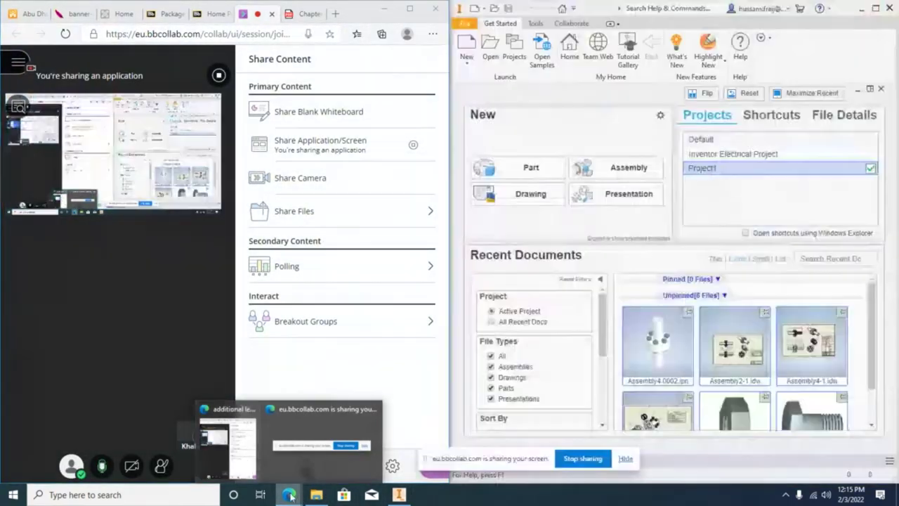
left_click(307, 15)
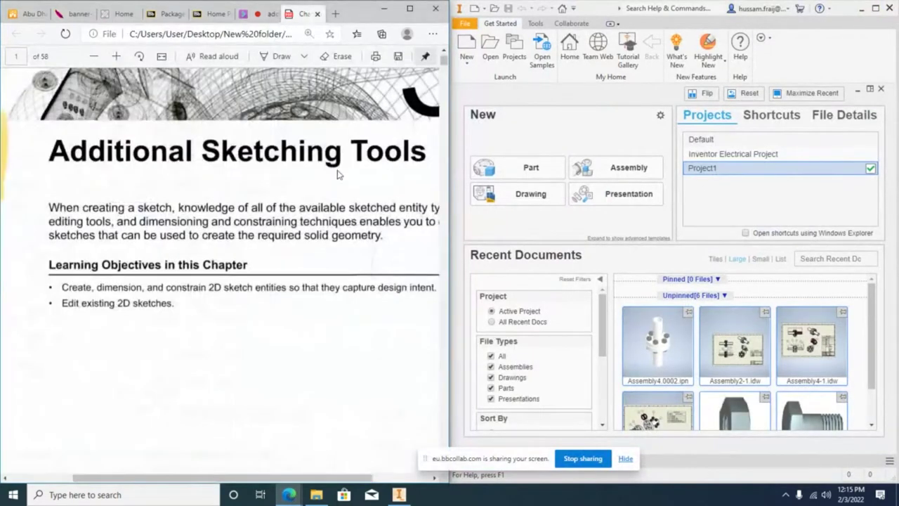
Go to section 3.1 Additional Entity Types on page 2 of the PDF and bring its full text width into view.
scroll(340, 280, "down", 10)
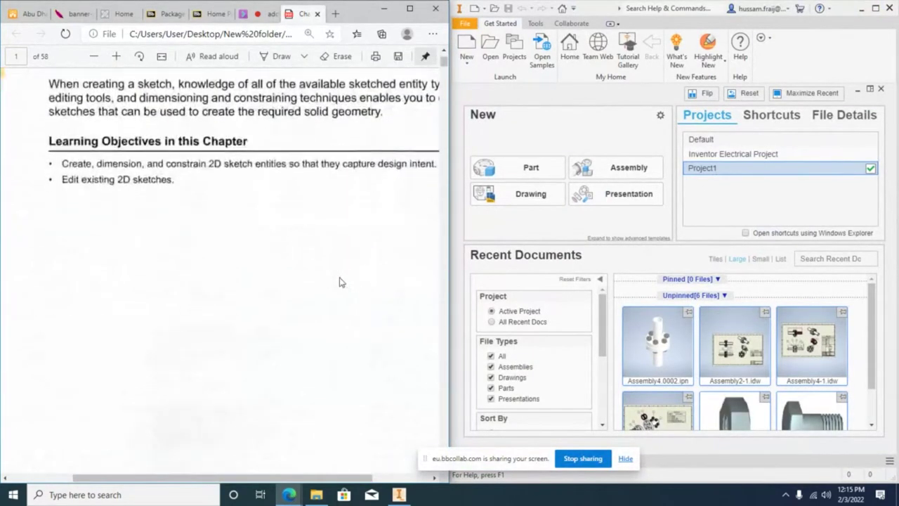
scroll(340, 280, "down", 2)
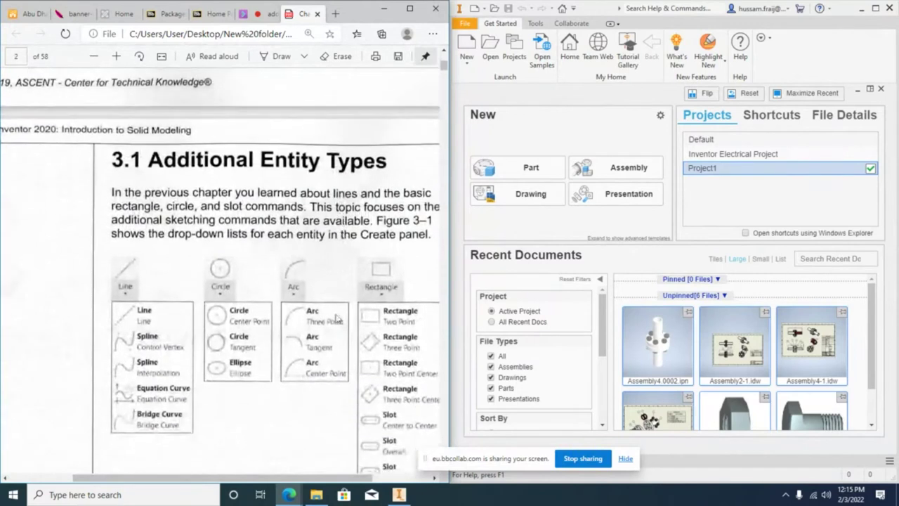
left_click_drag(350, 479, 377, 481)
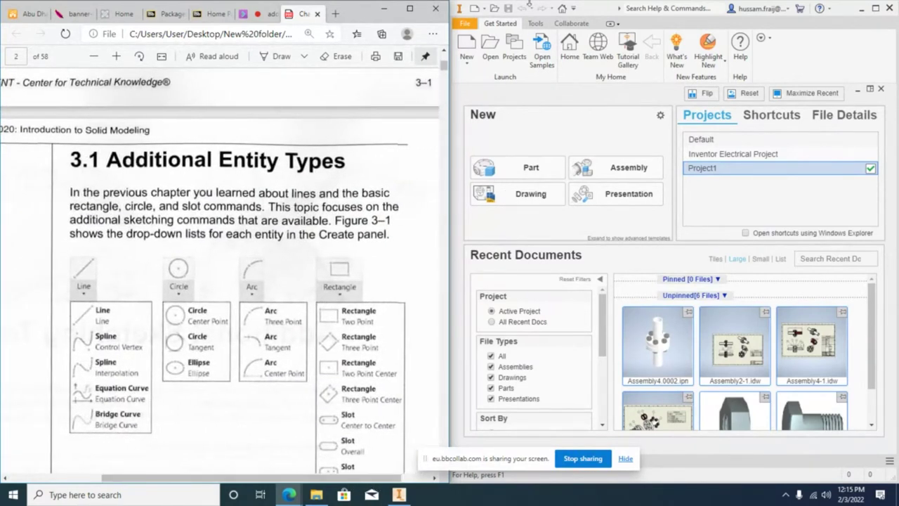
Create a new part in Inventor from the Metric Standard (mm).ipt template.
left_click(473, 24)
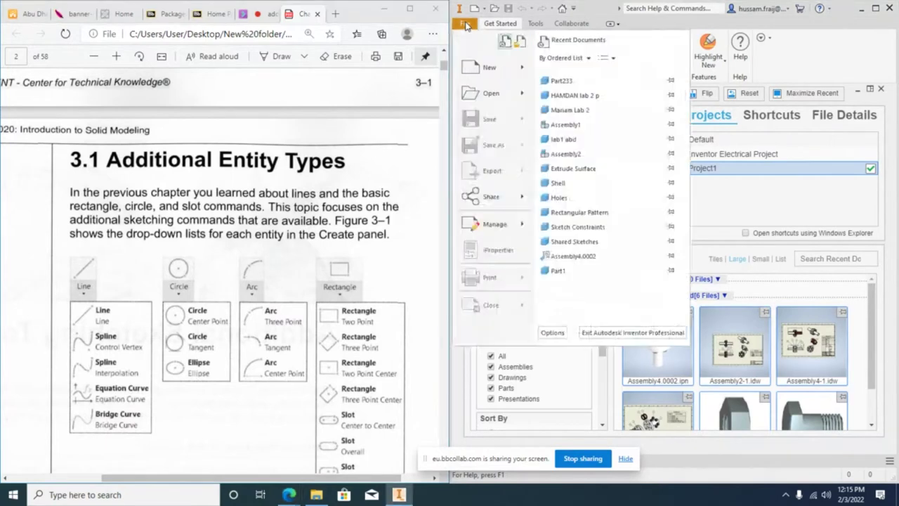
left_click(475, 62)
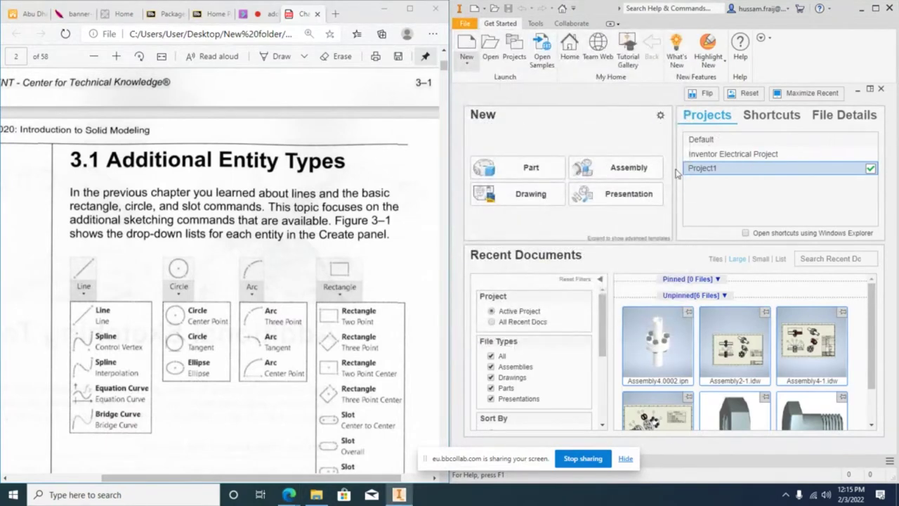
key("ctrl+n")
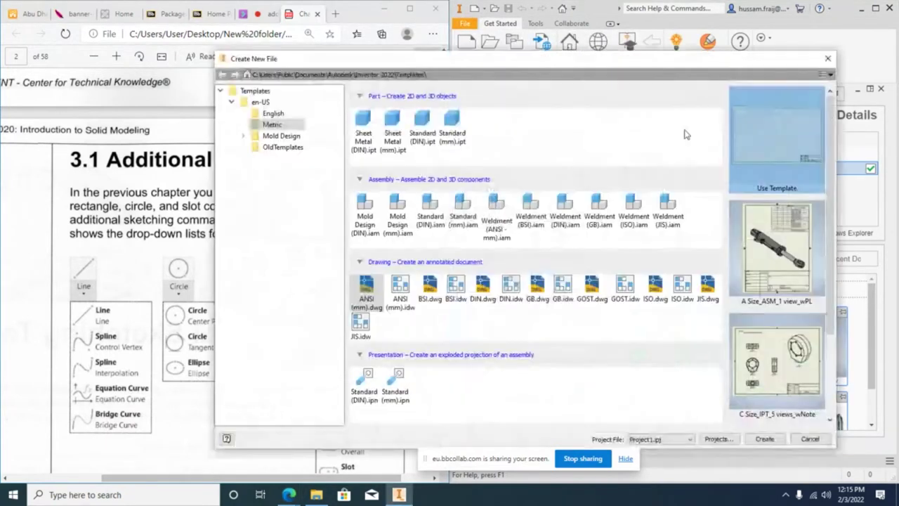
left_click(271, 115)
left_click(273, 126)
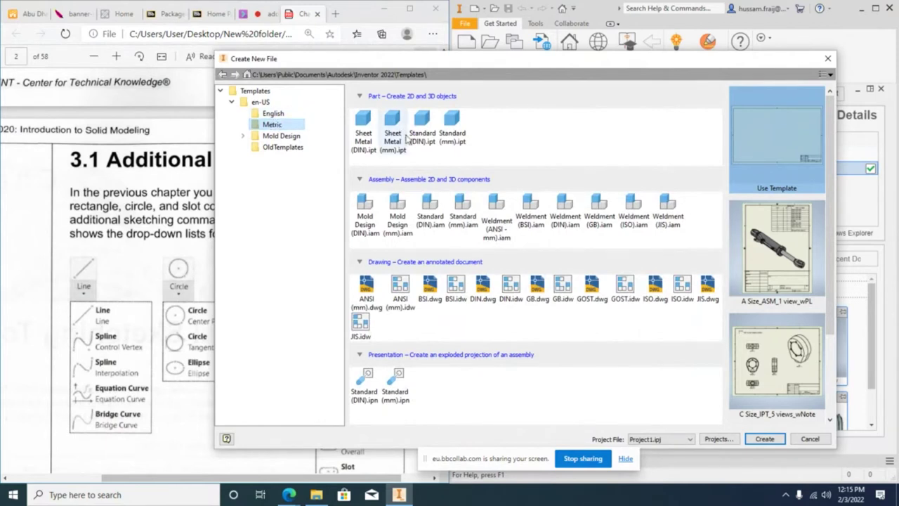
left_click(453, 126)
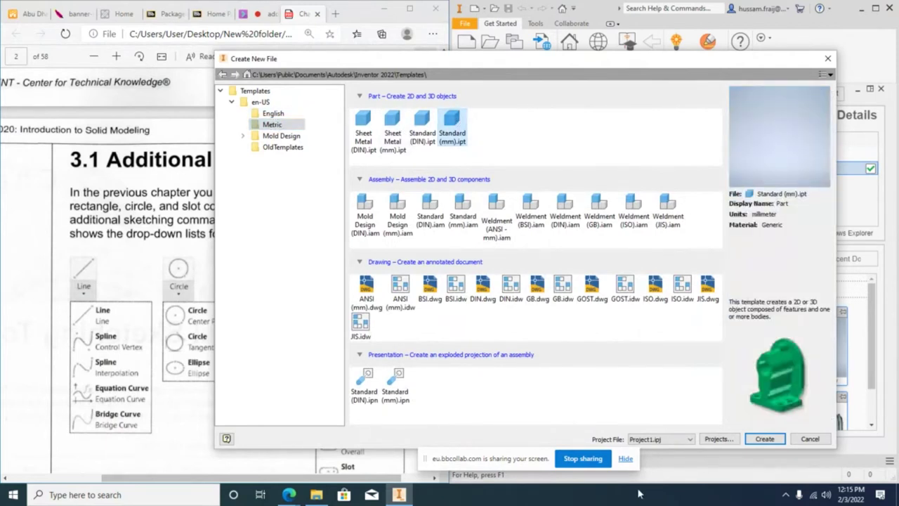
left_click(761, 439)
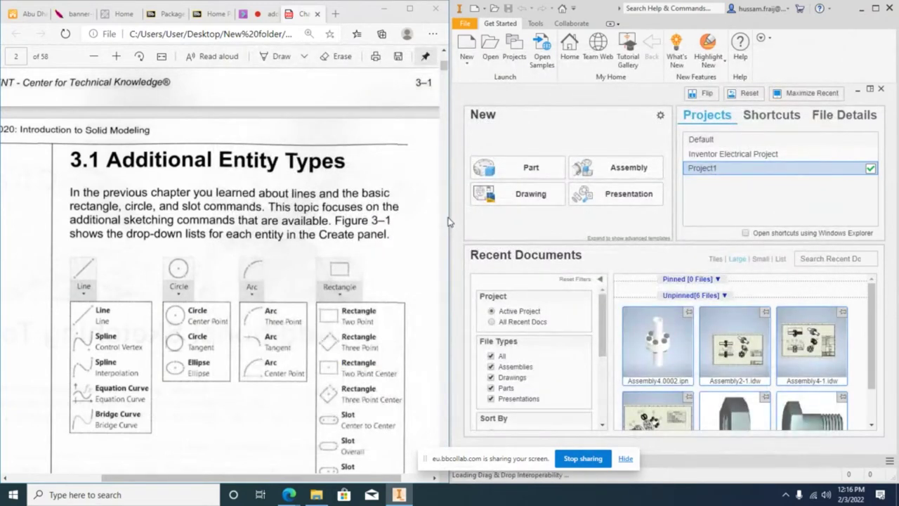
Narrow the PDF window and widen the Inventor window into the freed space.
scroll(450, 225, "down", 5)
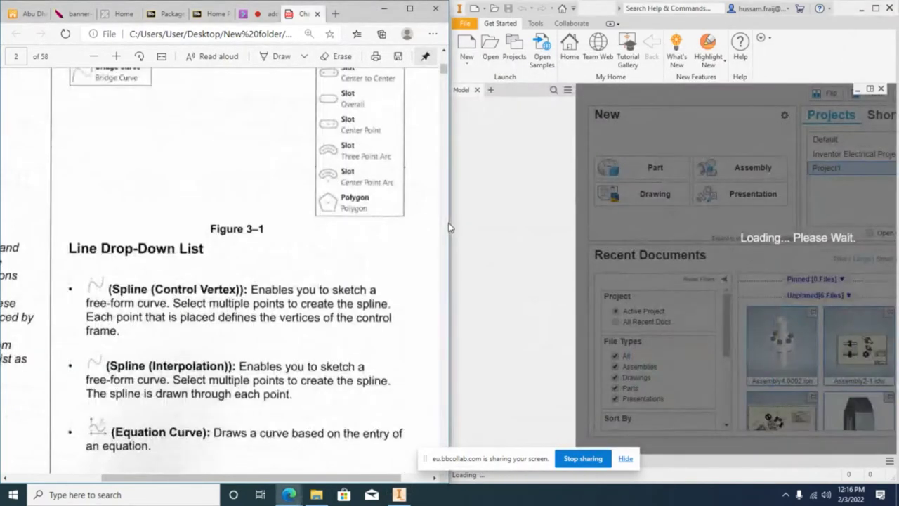
scroll(450, 156, "up", 10)
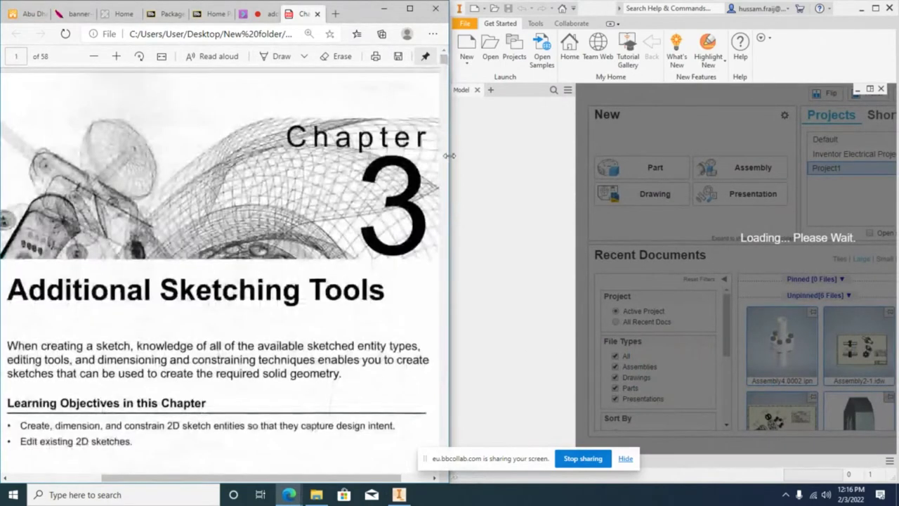
left_click_drag(453, 158, 397, 173)
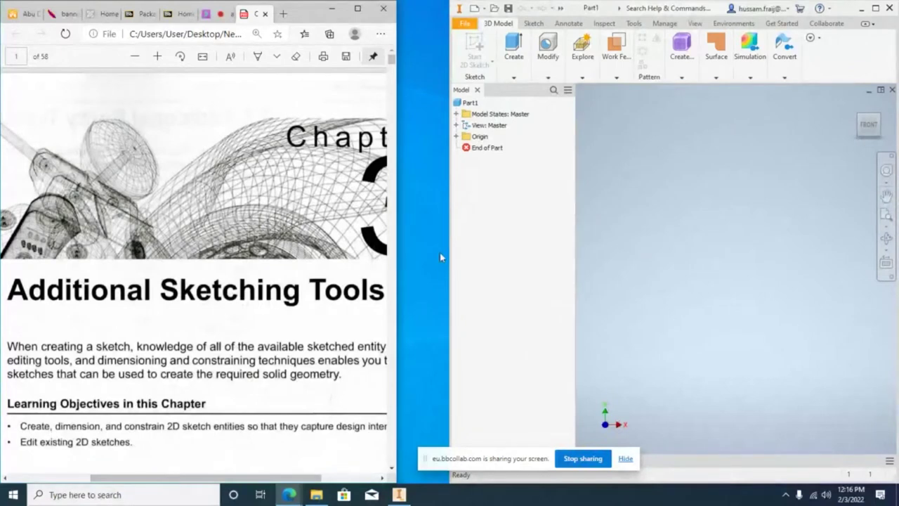
left_click_drag(449, 245, 403, 242)
Return to the entity lists in Figure 3–1 of the PDF and shift the screen-sharing bar slightly.
scroll(286, 229, "down", 1)
scroll(287, 230, "down", 2)
scroll(287, 230, "down", 2, "ctrl")
scroll(290, 231, "down", 3)
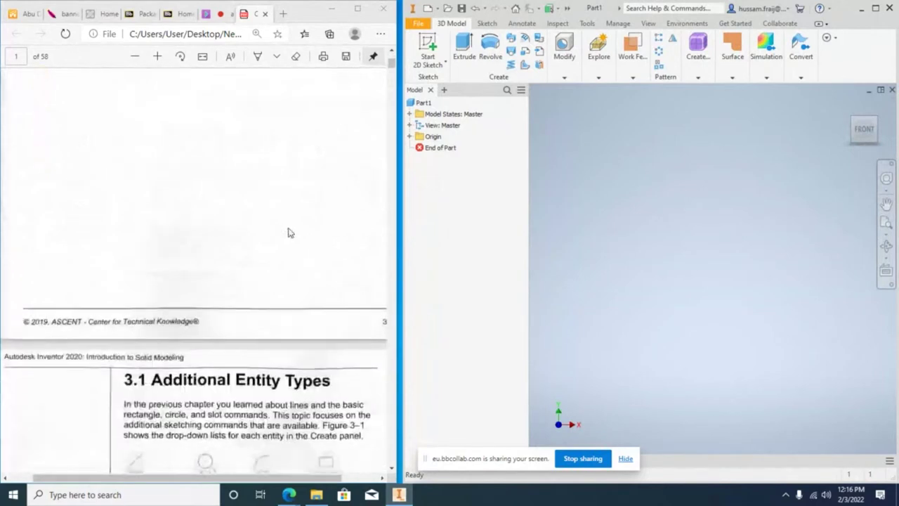
scroll(288, 232, "down", 4)
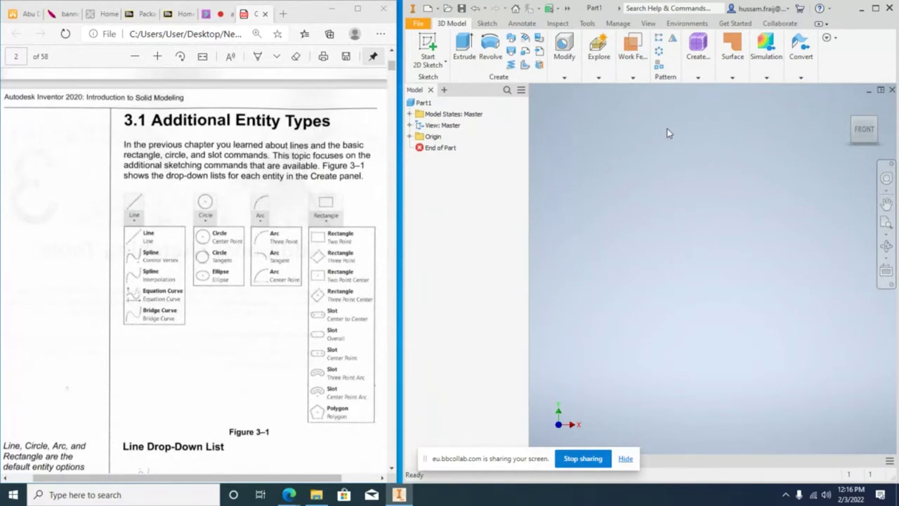
left_click_drag(528, 459, 564, 456)
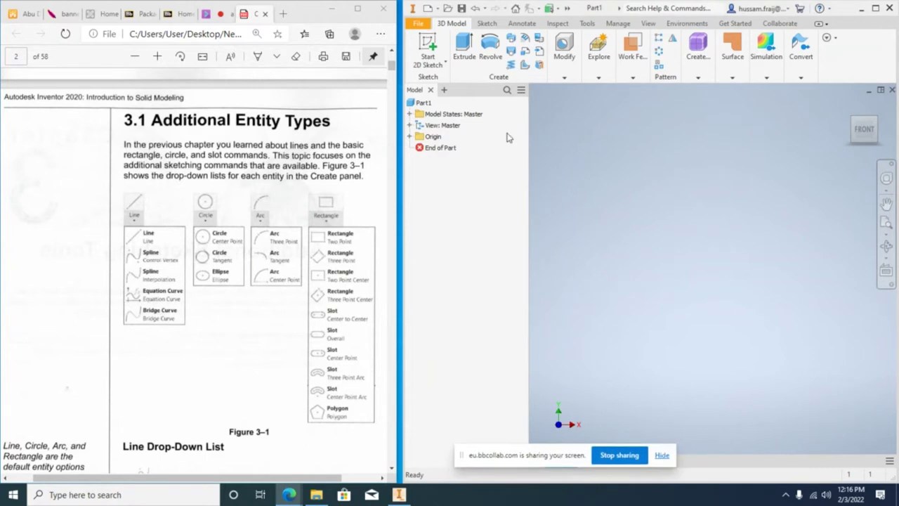
Start a 2D sketch on the front (XY) plane of the new part.
left_click(430, 63)
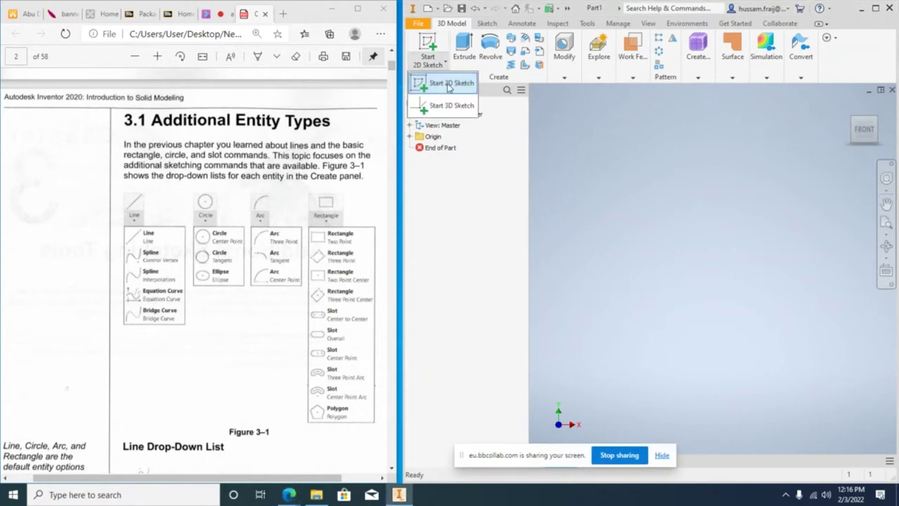
left_click(448, 86)
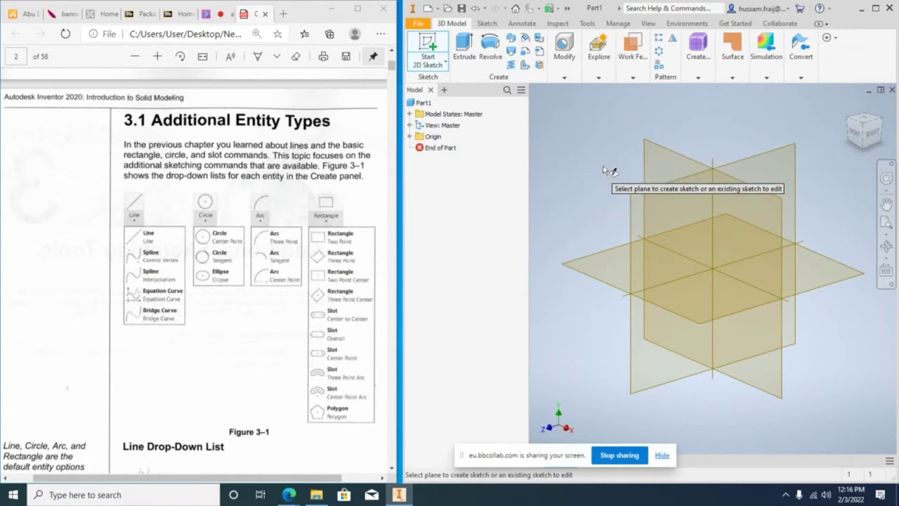
left_click(650, 163)
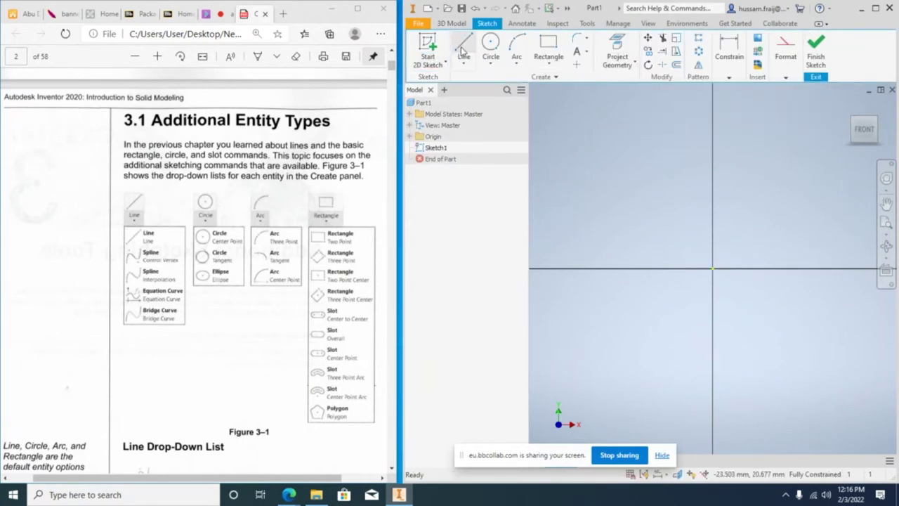
Mark the Circle entity in Figure 3–1 with a pen stroke and review Inventor's Line, Circle, Arc and Rectangle tool variants.
left_click(258, 56)
mouse_move(189, 205)
left_mouse_down()
mouse_move(217, 194)
mouse_move(222, 207)
left_mouse_up()
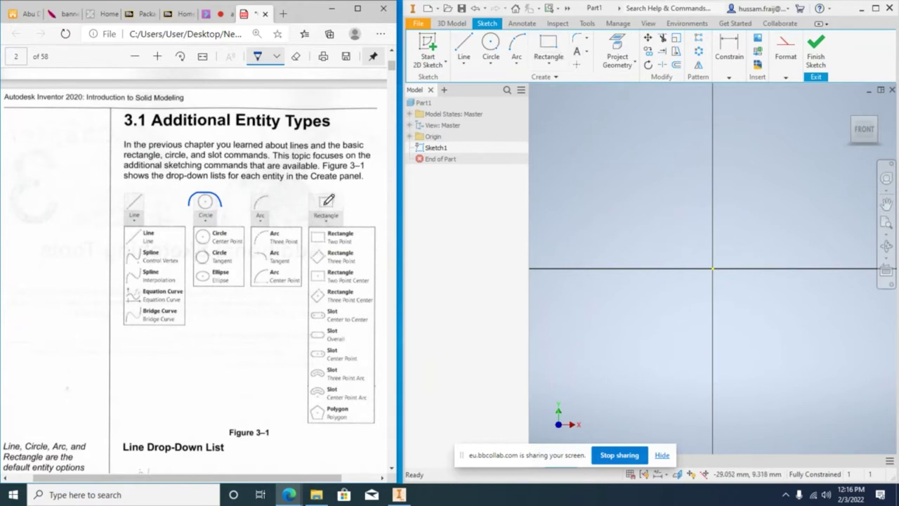
left_click(468, 69)
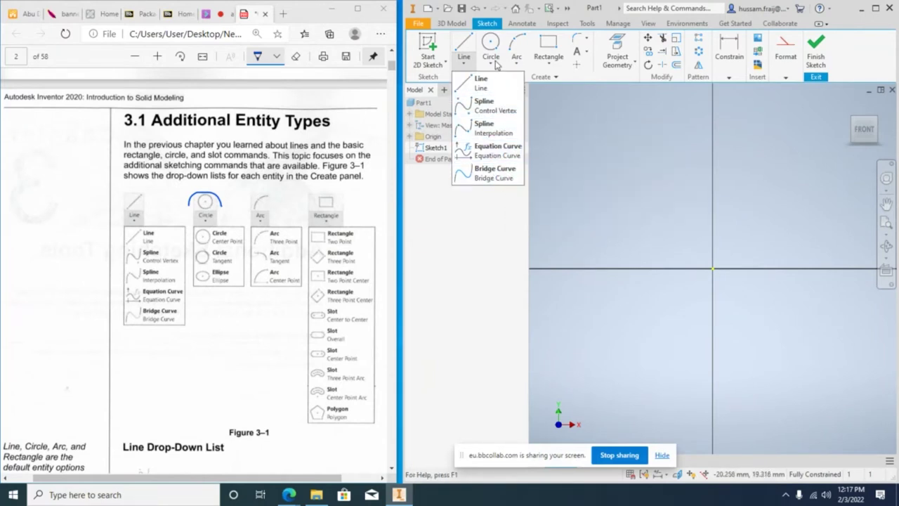
left_click(496, 65)
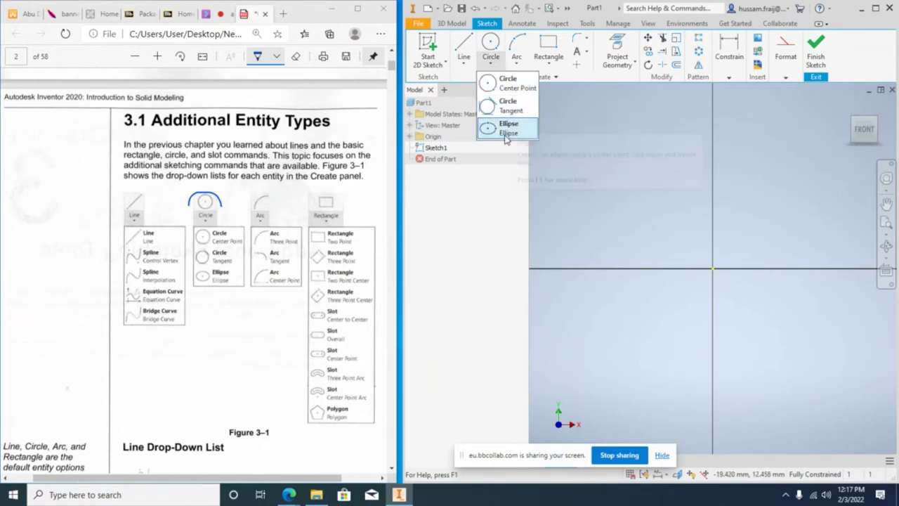
left_click(517, 65)
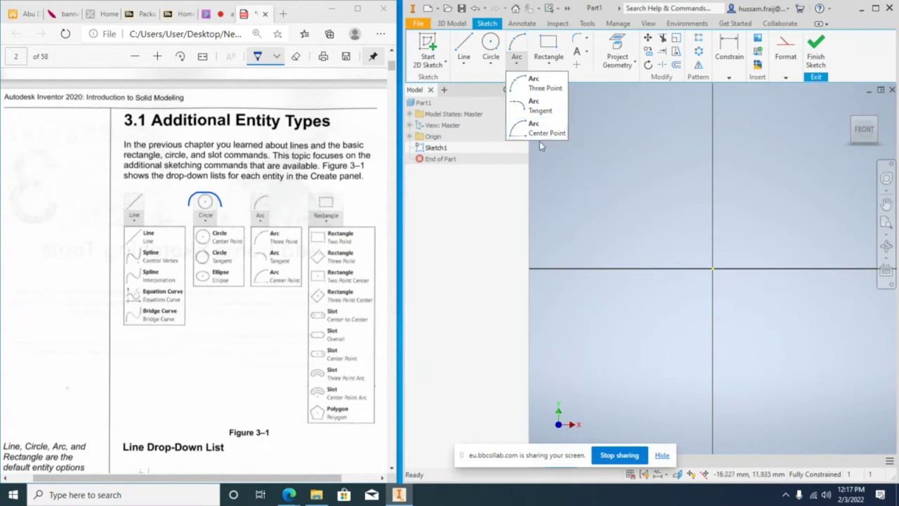
left_click(554, 64)
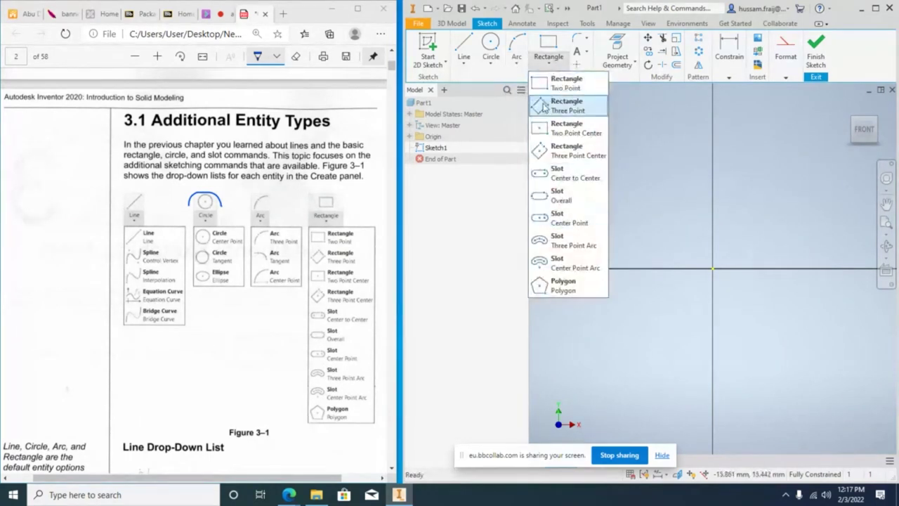
Sketch a six-point control vertex spline that curves over the origin and ends in the lower right quadrant.
scroll(233, 415, "down", 5)
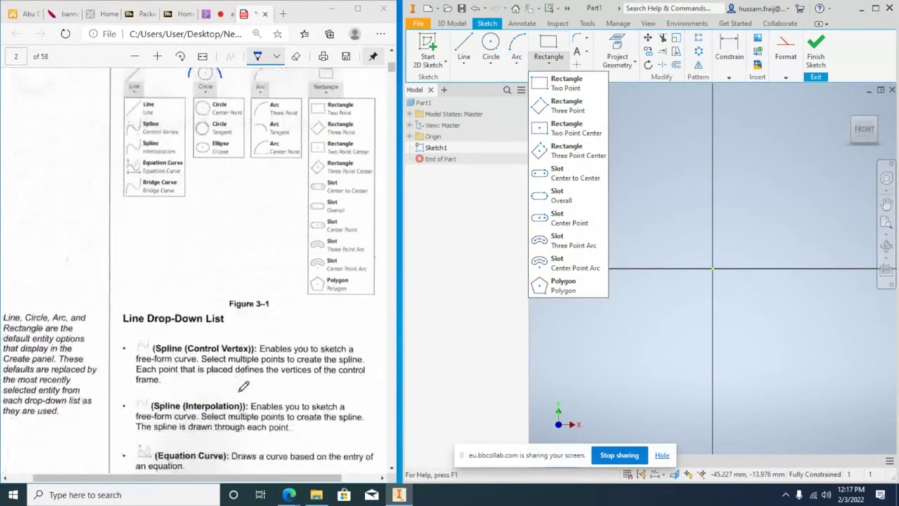
scroll(222, 223, "down", 1)
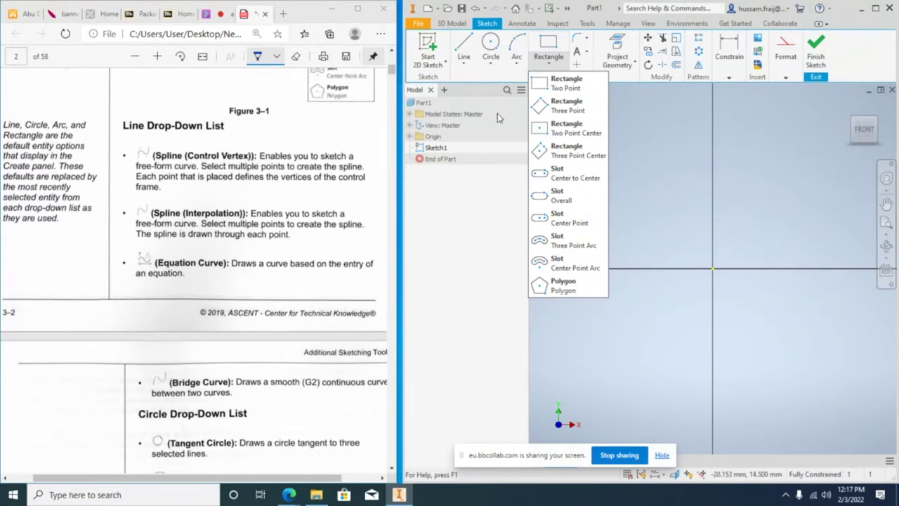
left_click(465, 63)
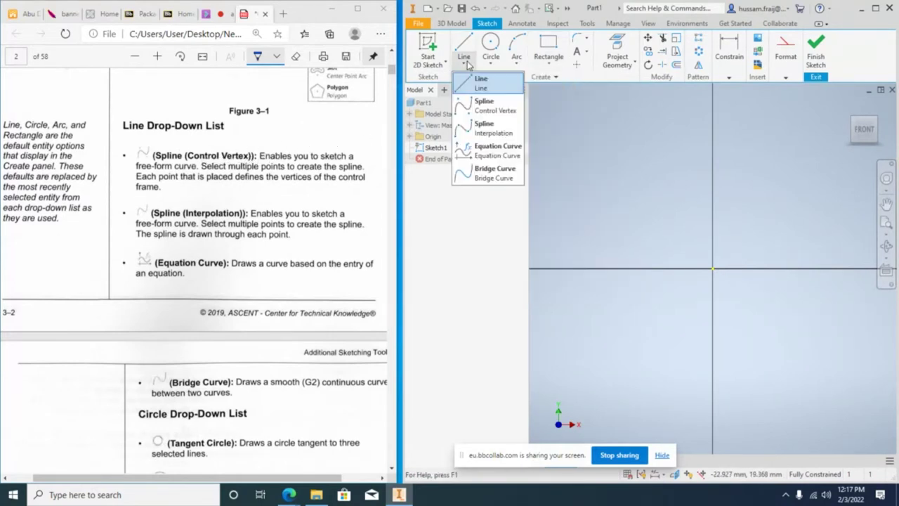
left_click(483, 105)
left_click(597, 234)
left_click(630, 190)
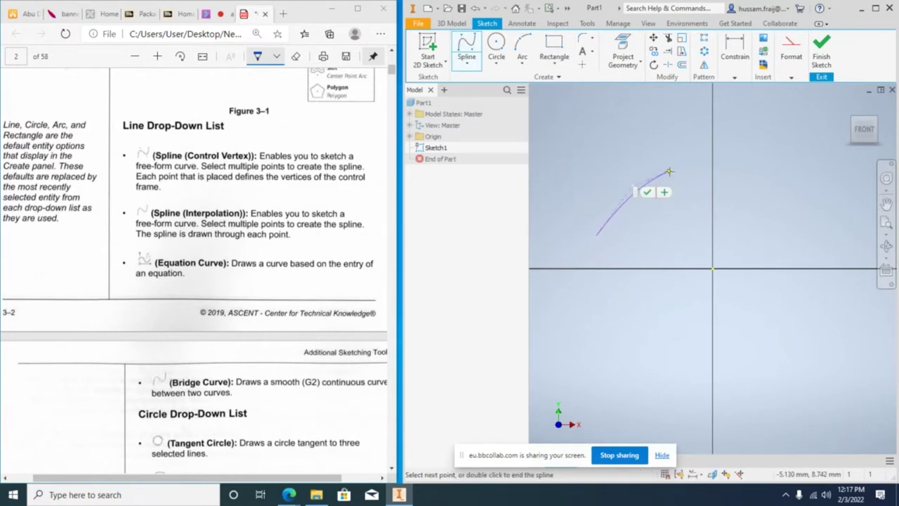
left_click(728, 185)
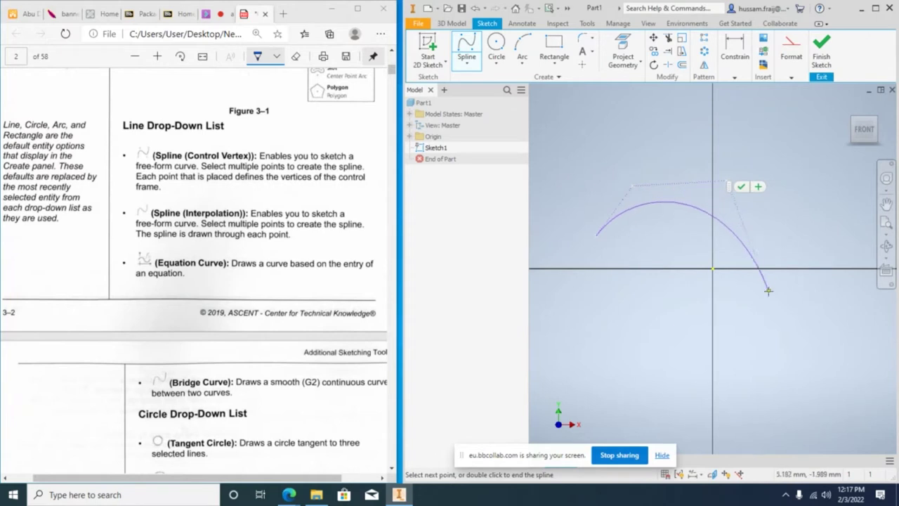
left_click(687, 361)
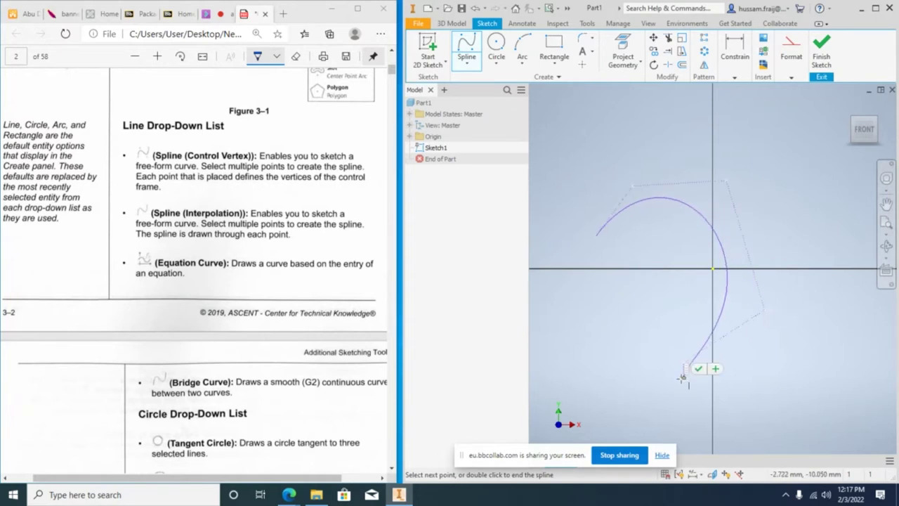
left_click(748, 408)
right_click(785, 356)
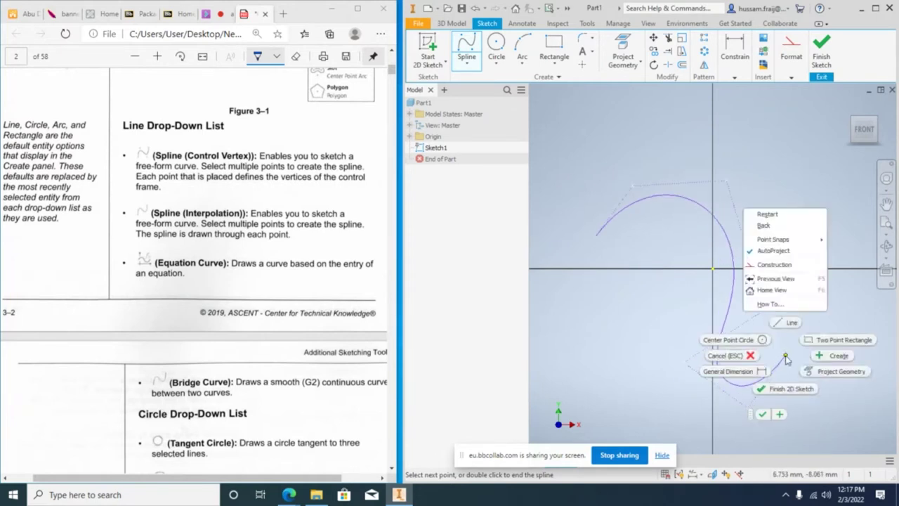
left_click(821, 356)
right_click(788, 279)
left_click(828, 281)
Reshape the control vertex spline by moving its three upper vertices outward, and underline "points" in the PDF's Spline (Control Vertex) description.
left_click_drag(764, 309, 802, 284)
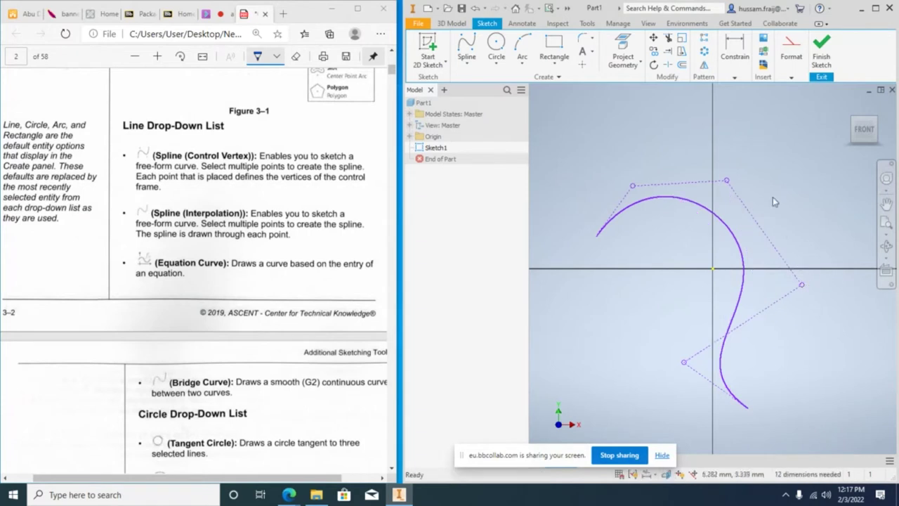
left_click_drag(727, 181, 789, 168)
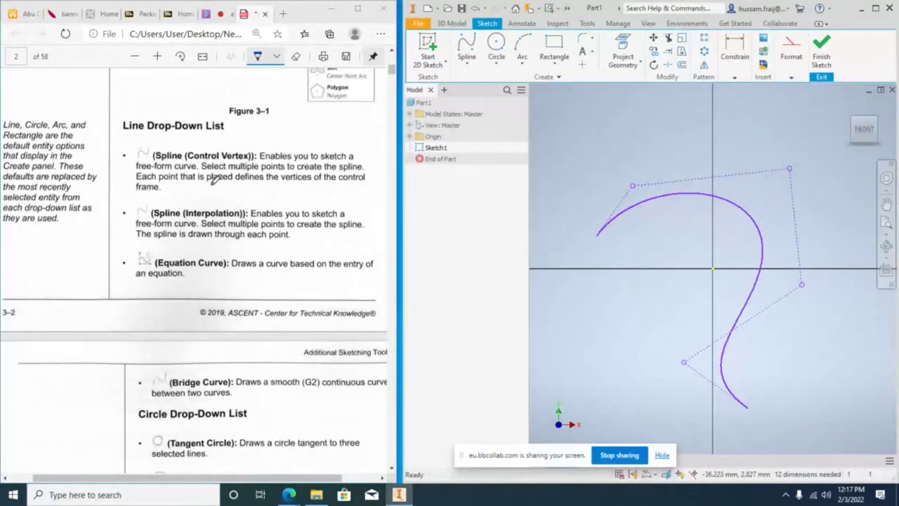
left_click(276, 163)
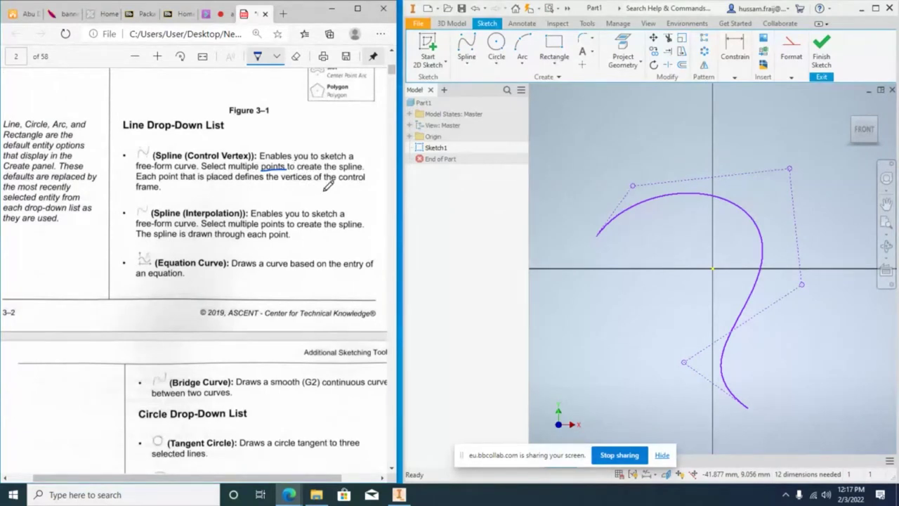
left_click_drag(635, 187, 601, 158)
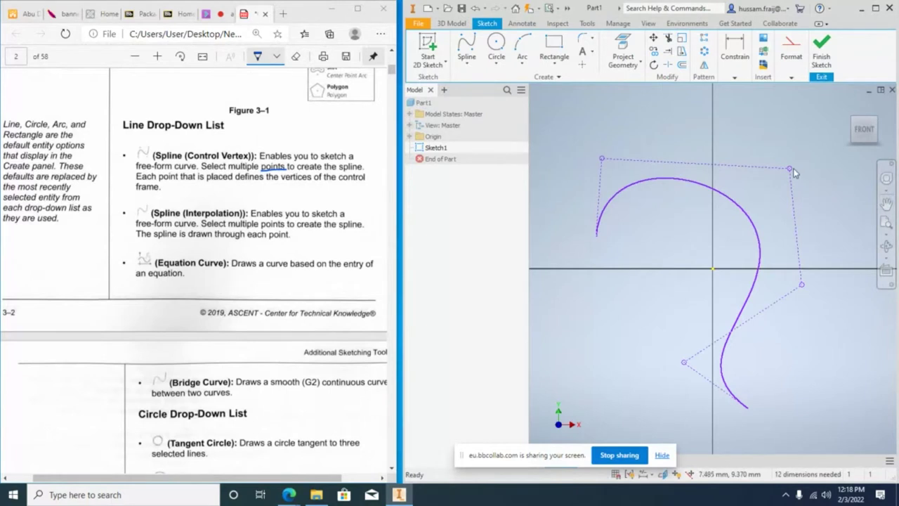
left_click_drag(788, 168, 797, 158)
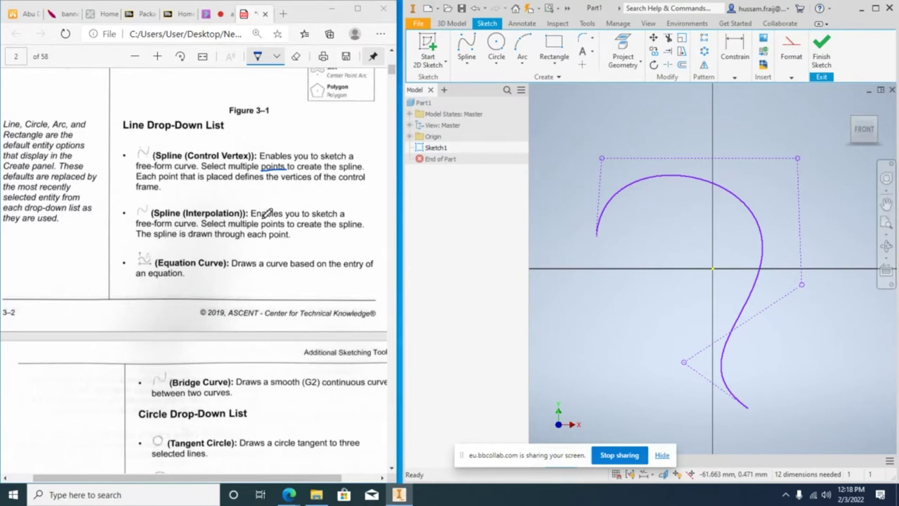
Sketch a seven-point interpolation spline around the outside of the control vertex spline, arching over it and ending at its lower right.
scroll(698, 300, "up", 3)
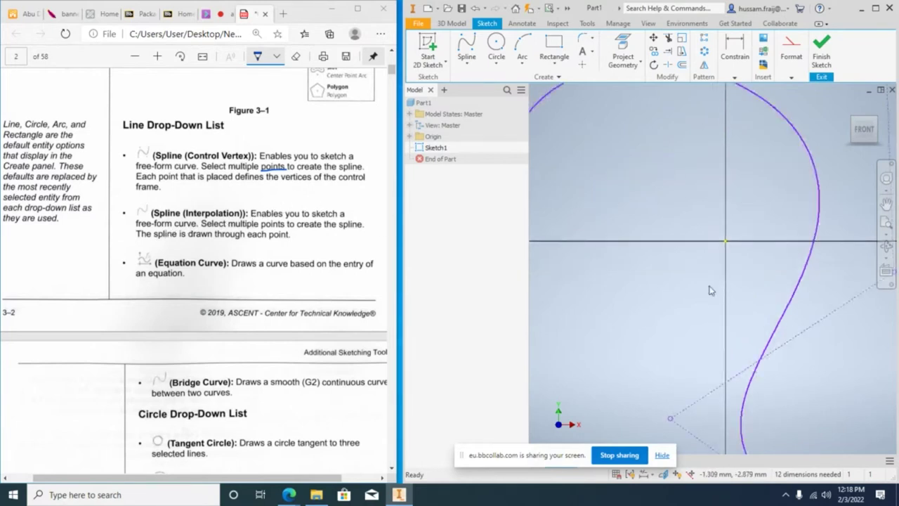
scroll(692, 303, "down", 4)
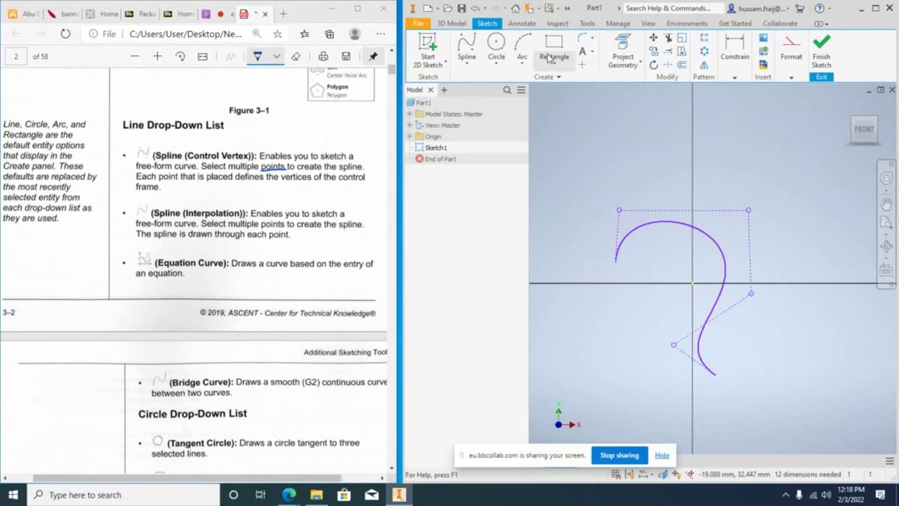
left_click(466, 64)
left_click(480, 131)
left_click(619, 160)
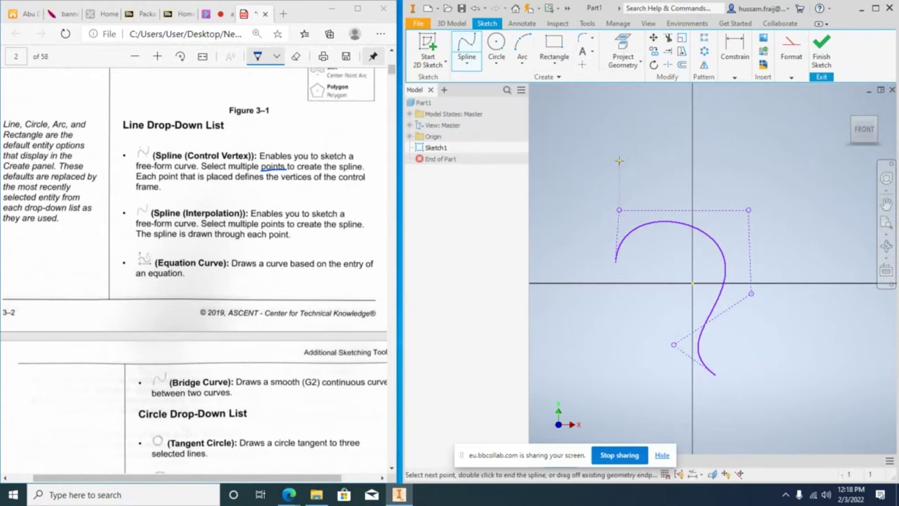
left_click(659, 135)
left_click(727, 132)
left_click(780, 201)
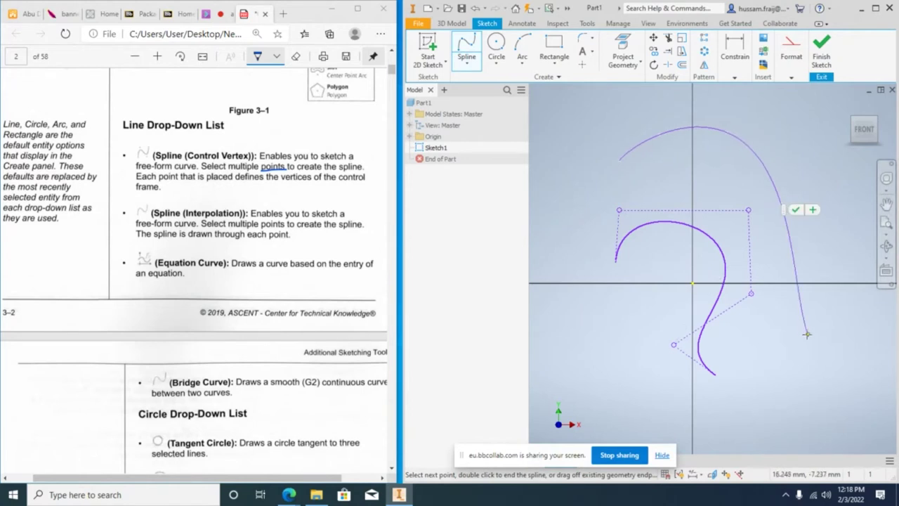
left_click(778, 324)
left_click(830, 375)
right_click(838, 368)
left_click(851, 368)
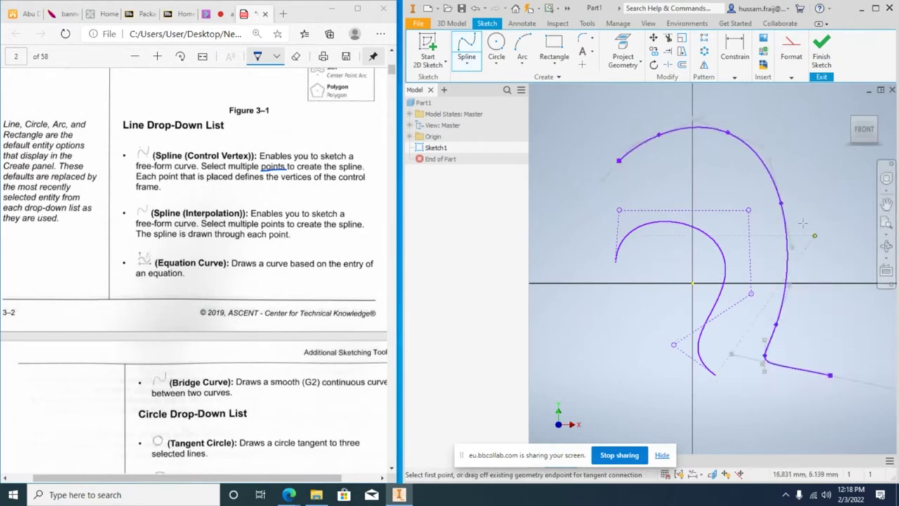
right_click(679, 154)
left_click(697, 153)
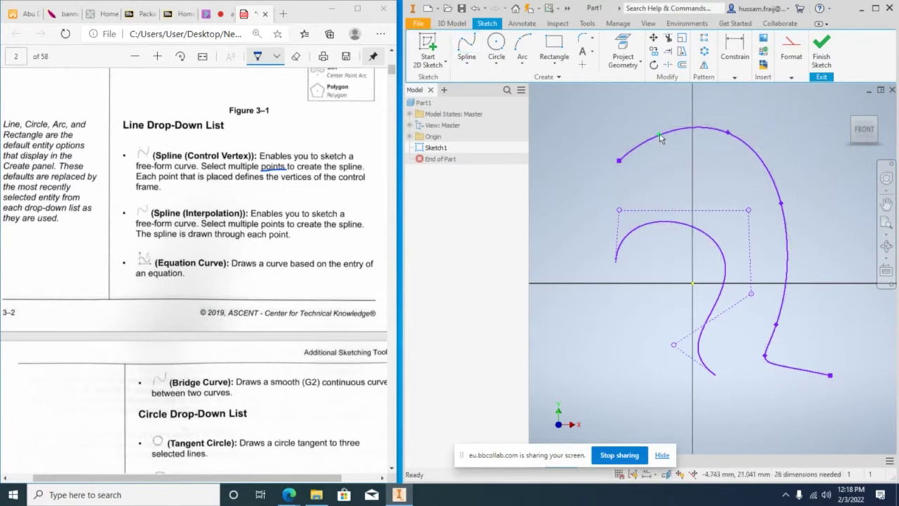
Compare how both splines deform by moving the outer spline's second and fourth fit points and the inner spline's control vertices.
left_click_drag(660, 134, 650, 121)
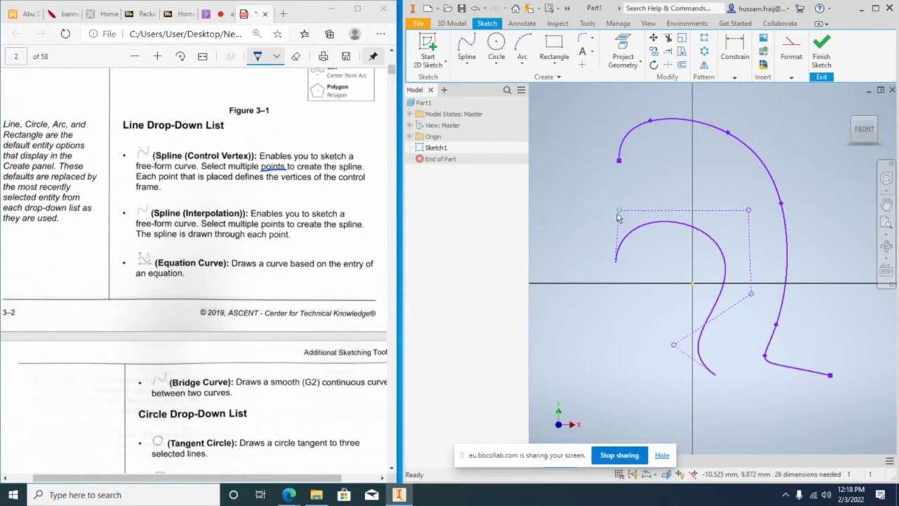
mouse_move(620, 213)
left_mouse_down()
mouse_move(575, 211)
mouse_move(635, 203)
mouse_move(619, 197)
left_mouse_up()
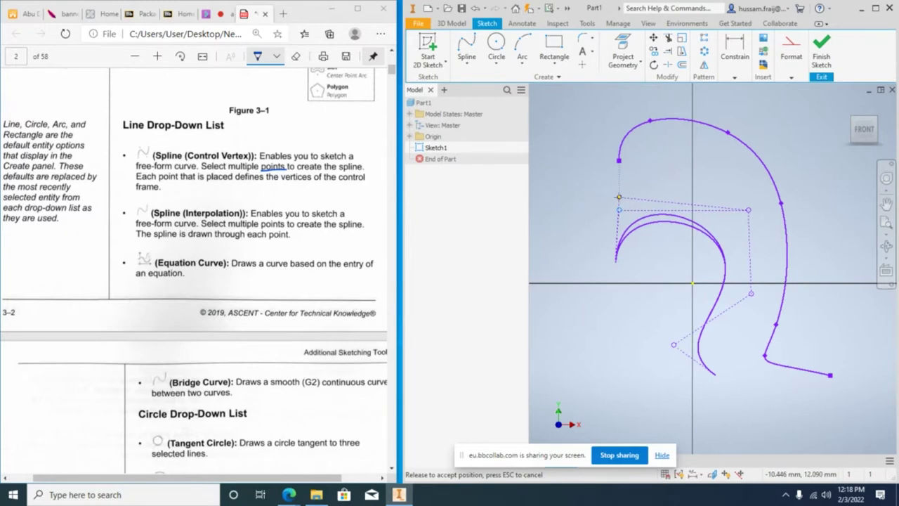
left_click_drag(619, 196, 616, 205)
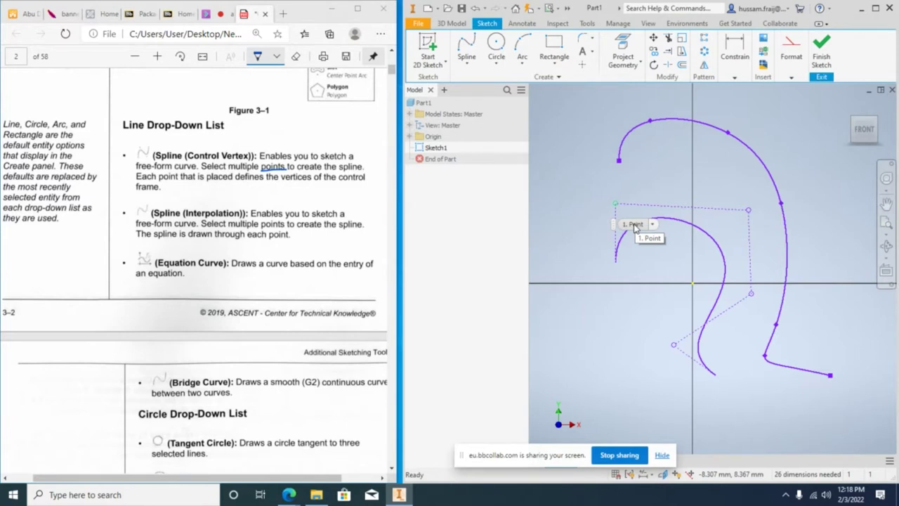
left_click_drag(748, 210, 755, 304)
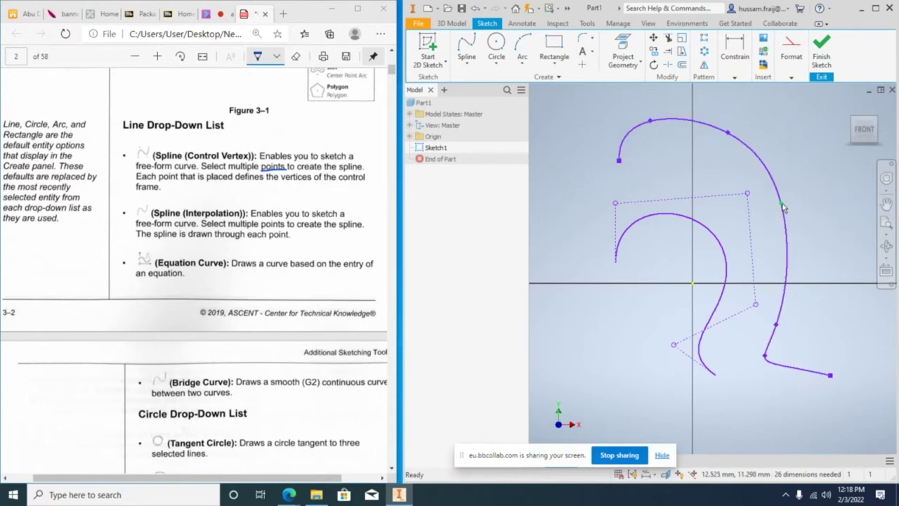
left_click_drag(782, 205, 799, 198)
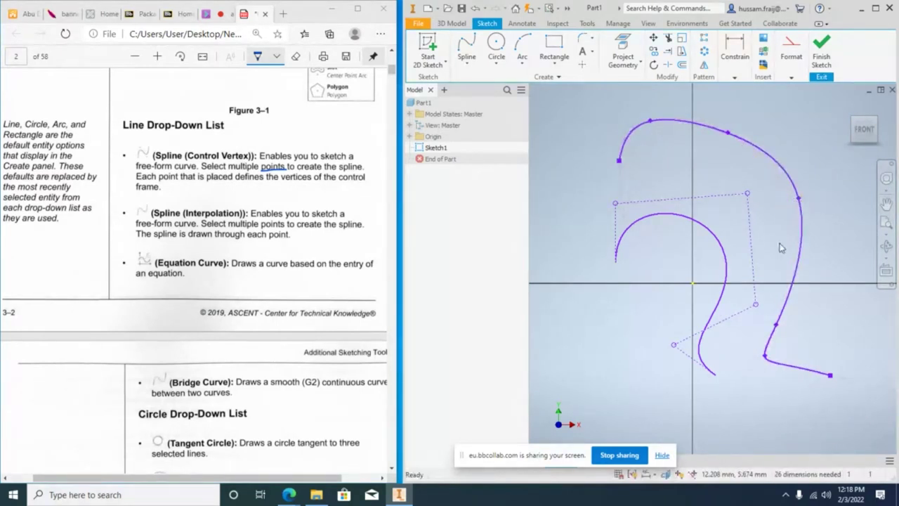
Adjust the tangent handles at the outer spline's second and third fit points, and pull the inner spline's first control vertex outward.
left_click(728, 137)
left_click_drag(776, 155, 690, 108)
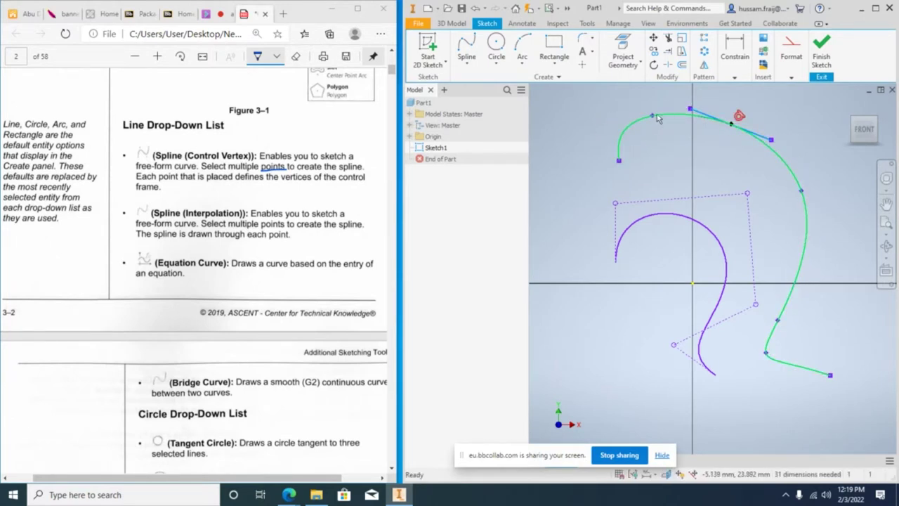
mouse_move(653, 115)
left_mouse_down()
mouse_move(670, 146)
mouse_move(647, 108)
left_mouse_up()
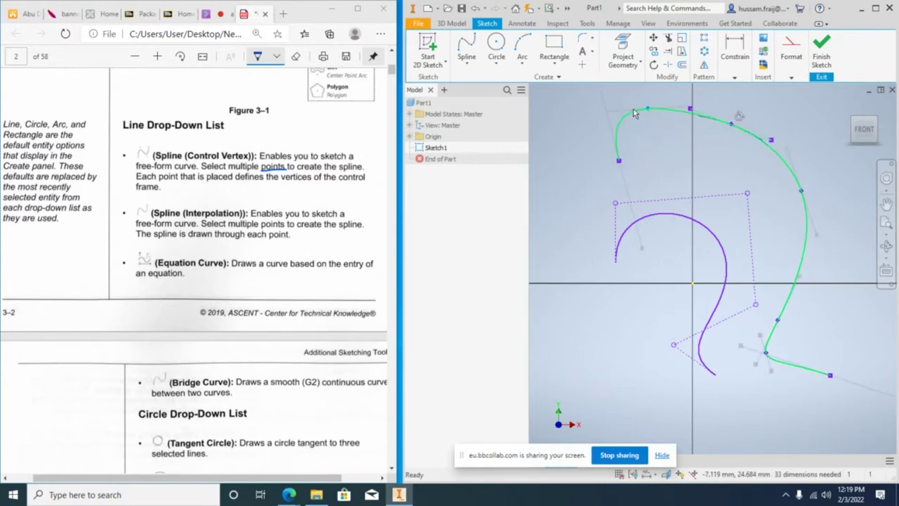
mouse_move(621, 115)
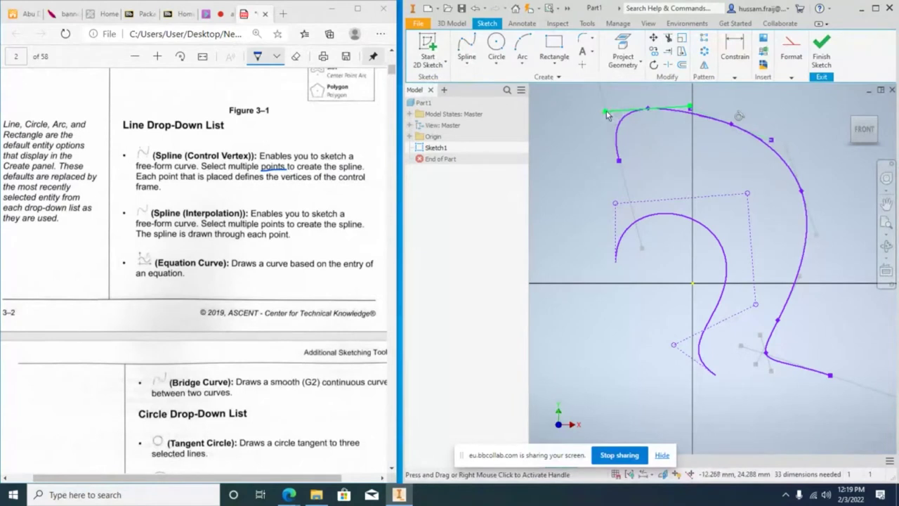
left_click_drag(607, 115, 590, 187)
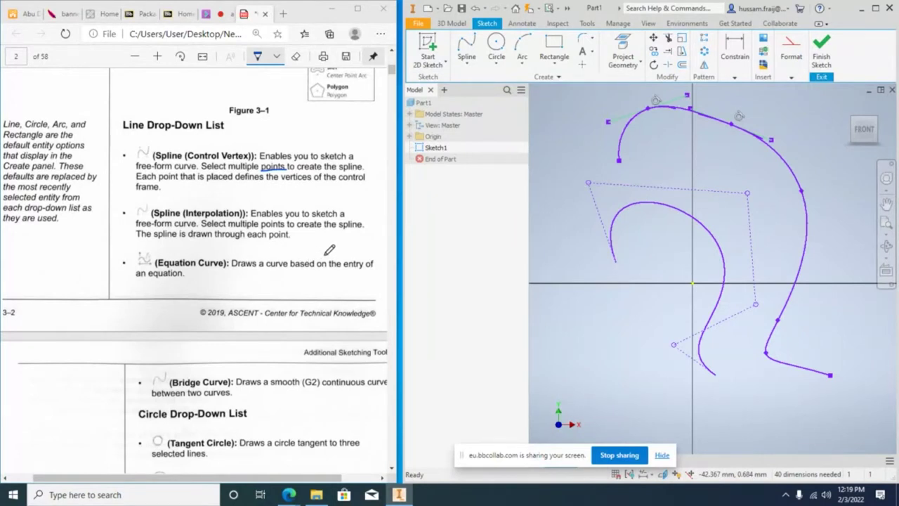
left_click(466, 61)
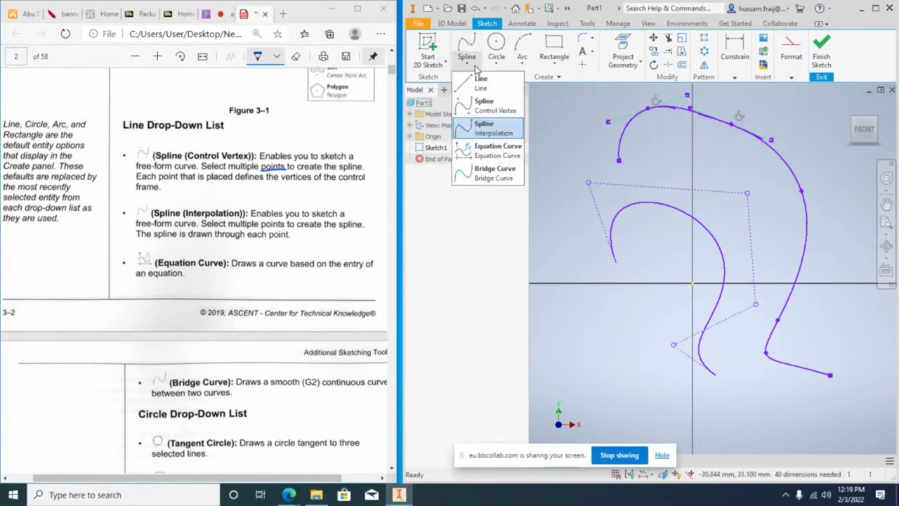
left_click(491, 159)
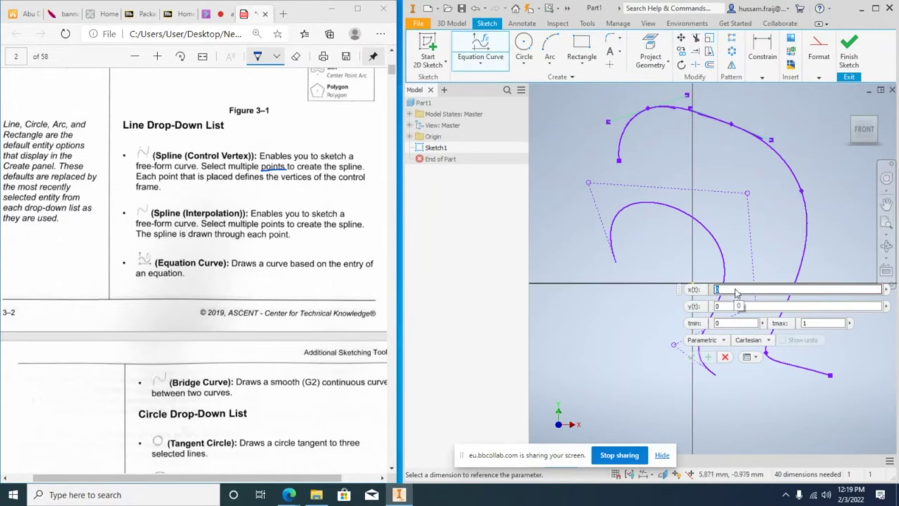
left_click(725, 356)
Join the left ends of the inner and outer splines with a bridge curve, then go to the PDF's Circle Drop-Down List.
scroll(276, 283, "down", 2)
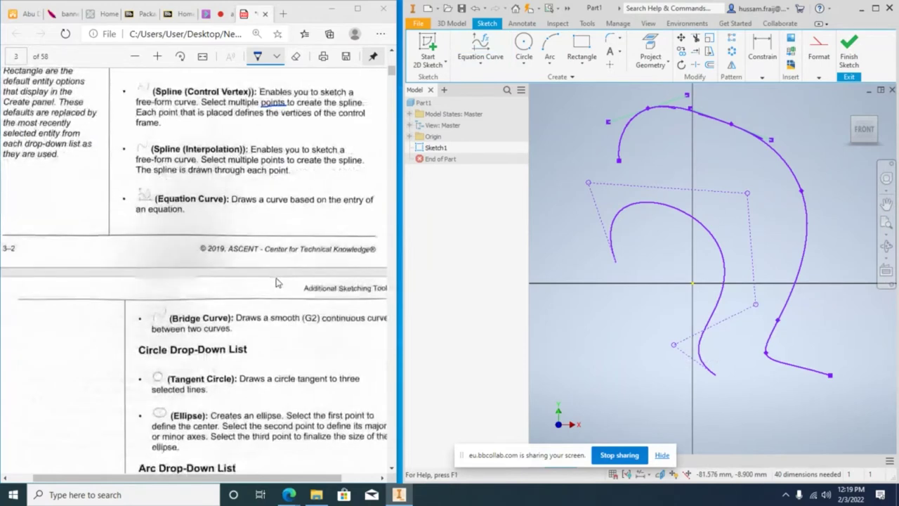
scroll(276, 282, "down", 1)
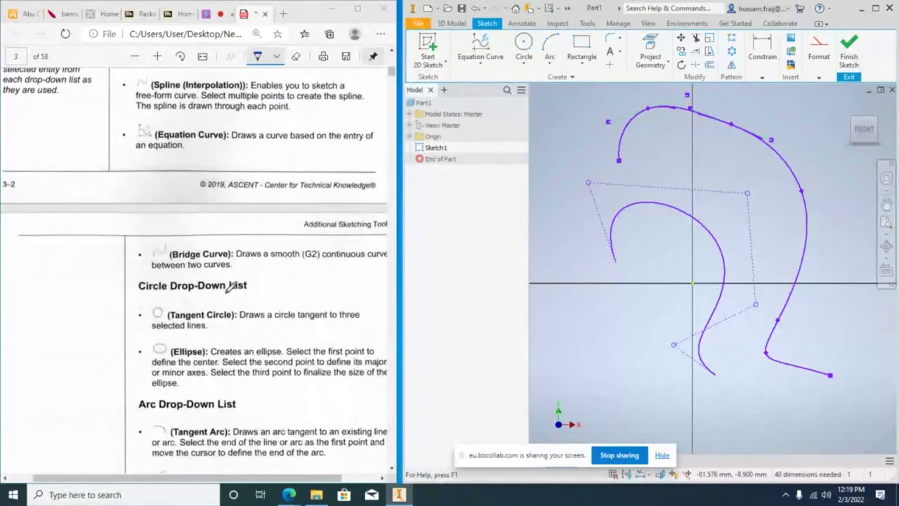
left_click(485, 65)
left_click(491, 173)
left_click(613, 226)
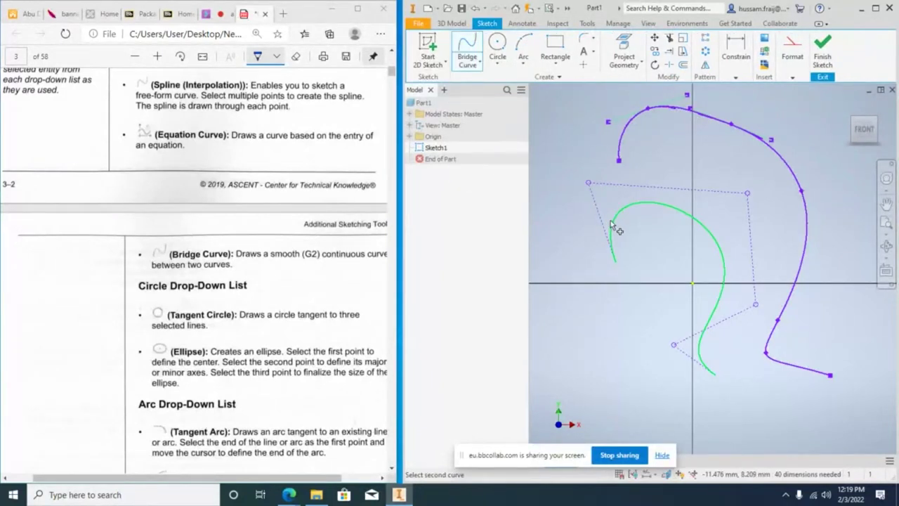
left_click(622, 133)
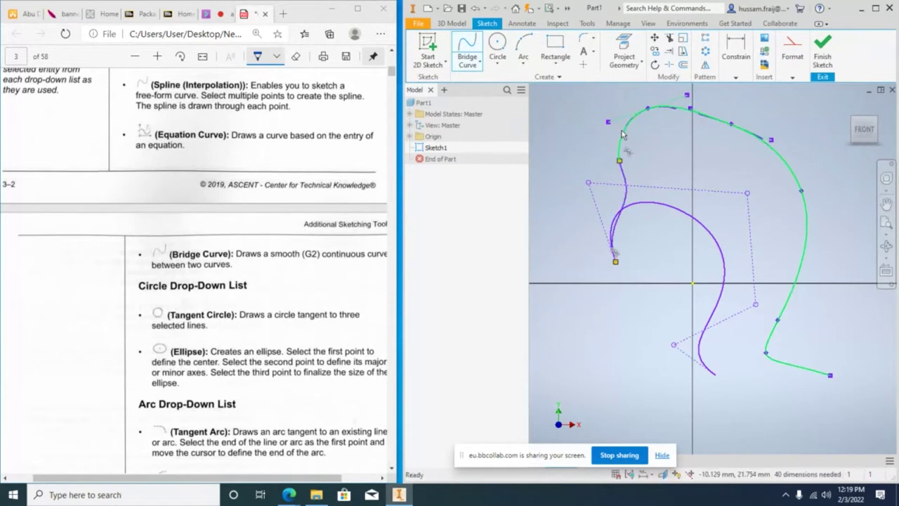
right_click(665, 161)
left_click(665, 162)
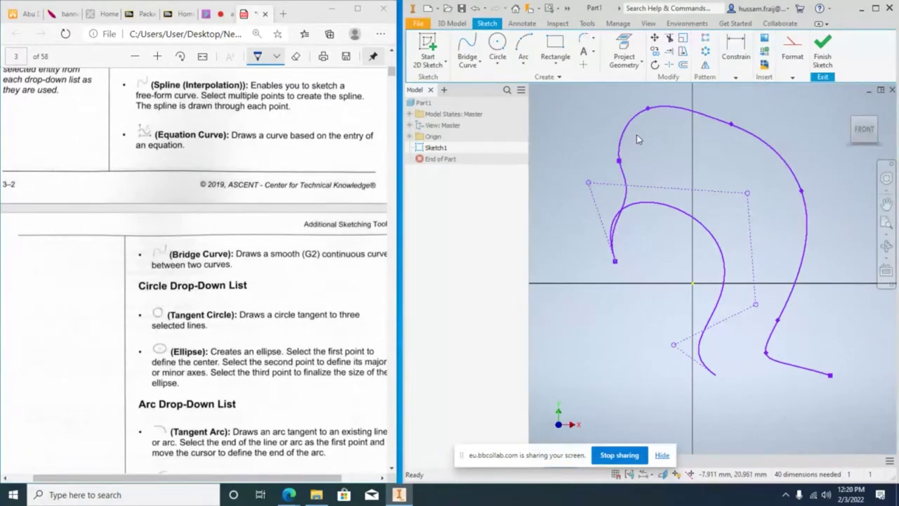
scroll(347, 281, "down", 4)
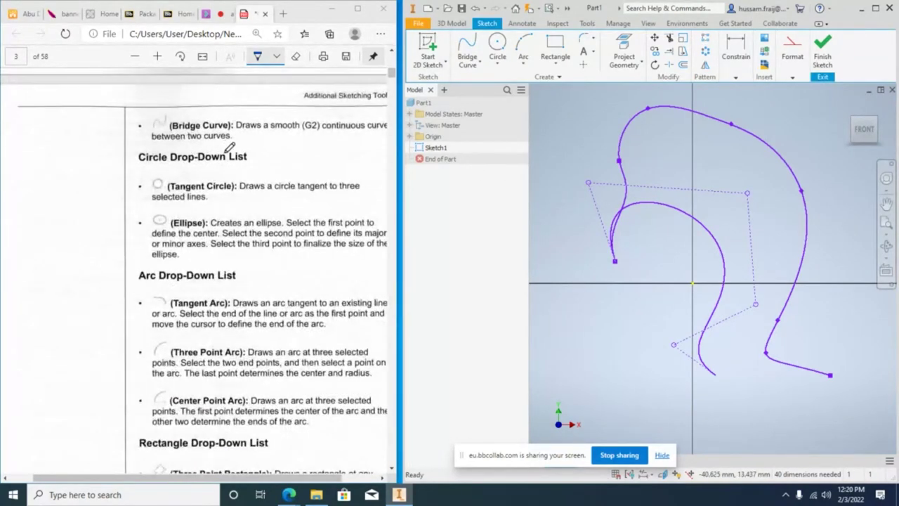
Clear the sketch by deleting the outer spline, the inner control vertex spline and the bridge curve.
scroll(681, 175, "up", 2)
scroll(674, 169, "down", 3)
right_click(696, 106)
left_click(615, 111)
left_click(706, 143)
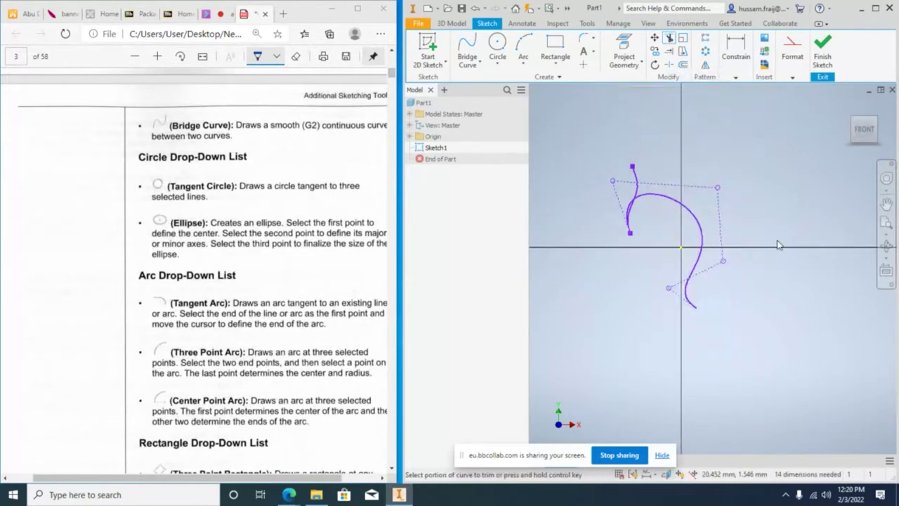
key("Escape")
mouse_move(570, 133)
left_mouse_down()
mouse_move(672, 220)
mouse_move(772, 353)
left_mouse_up()
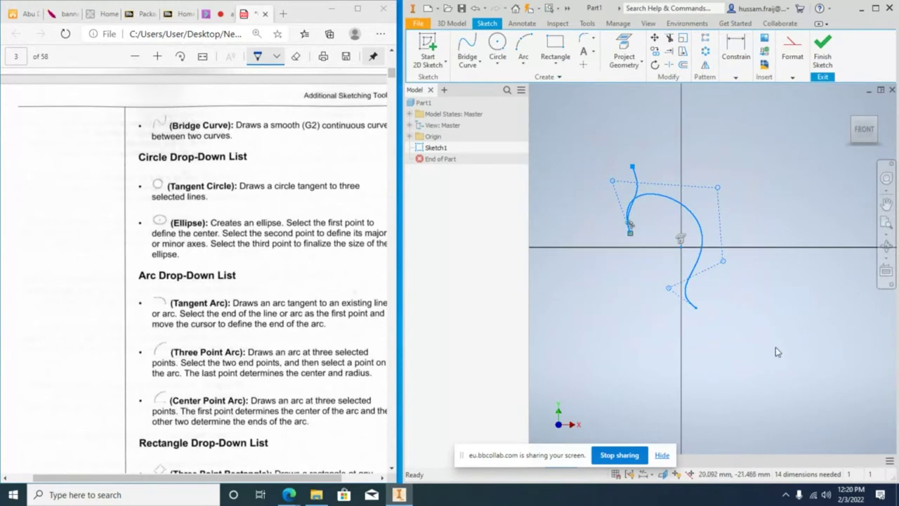
key("Delete")
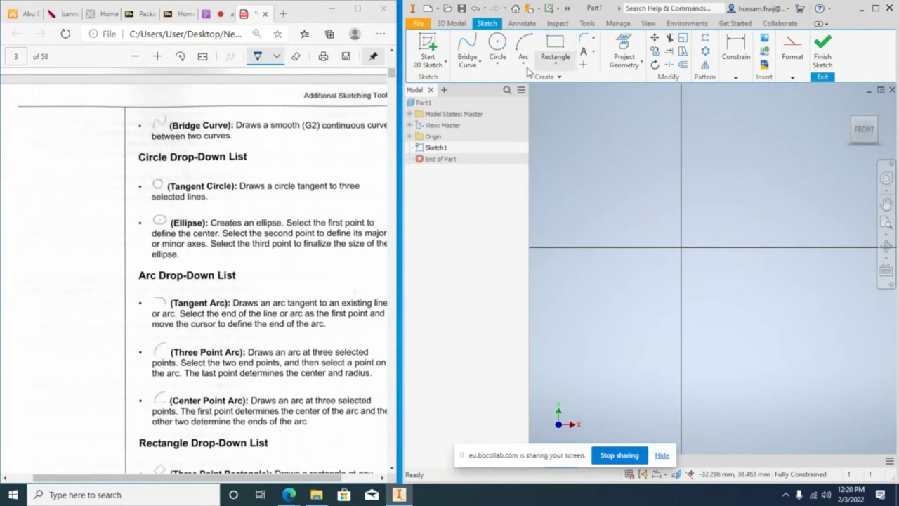
Draw a two-point rectangle above the horizontal axis, spanning the vertical axis.
left_click(555, 45)
left_click(621, 154)
left_click(760, 233)
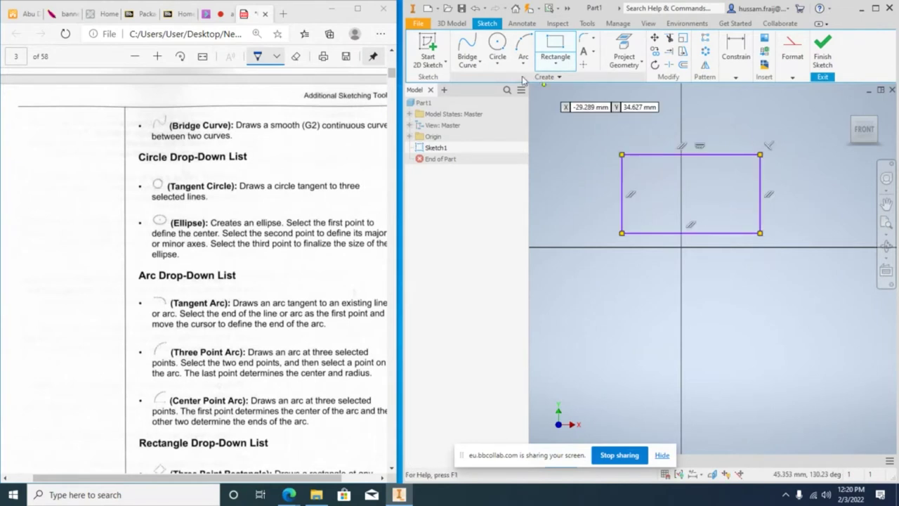
Sketch a triangle of three connected lines below the rectangle, with its two sloping sides crossing past each other at the apex.
left_click(479, 65)
key("Escape")
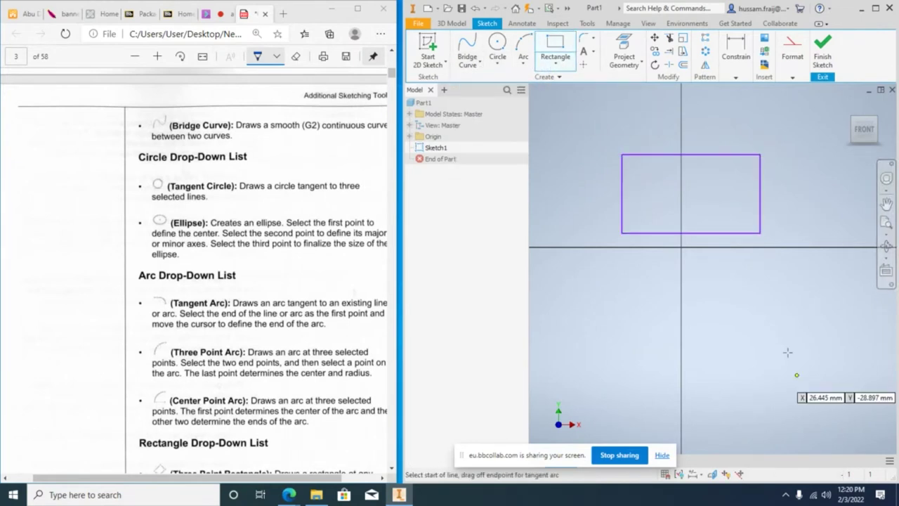
left_click(709, 285)
left_click(580, 391)
left_click(748, 396)
left_click(667, 300)
right_click(751, 294)
left_click(790, 294)
Draw three separate, unconnected lines beside the triangle: one near-vertical, one long sloping above and one short sloping below.
left_click(470, 51)
left_click(469, 49)
left_click(857, 355)
right_click(853, 316)
left_click(852, 316)
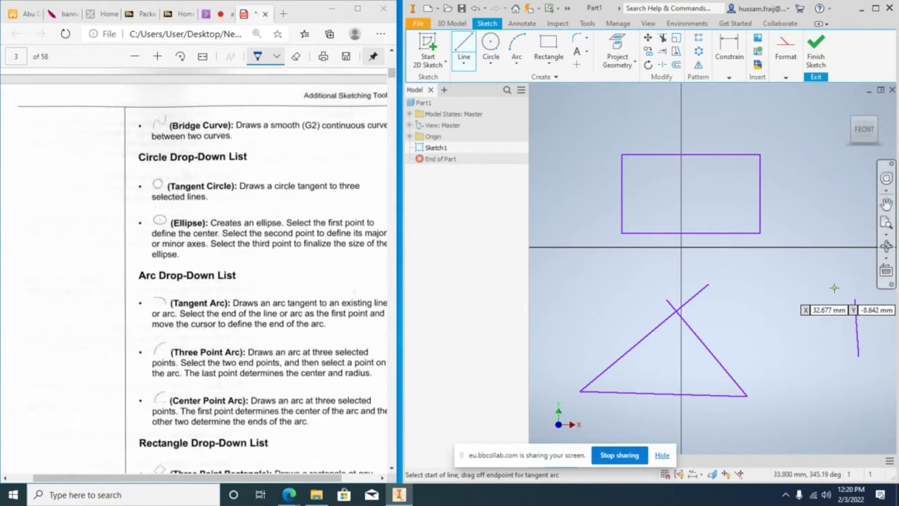
left_click(778, 288)
right_click(778, 289)
left_click(819, 295)
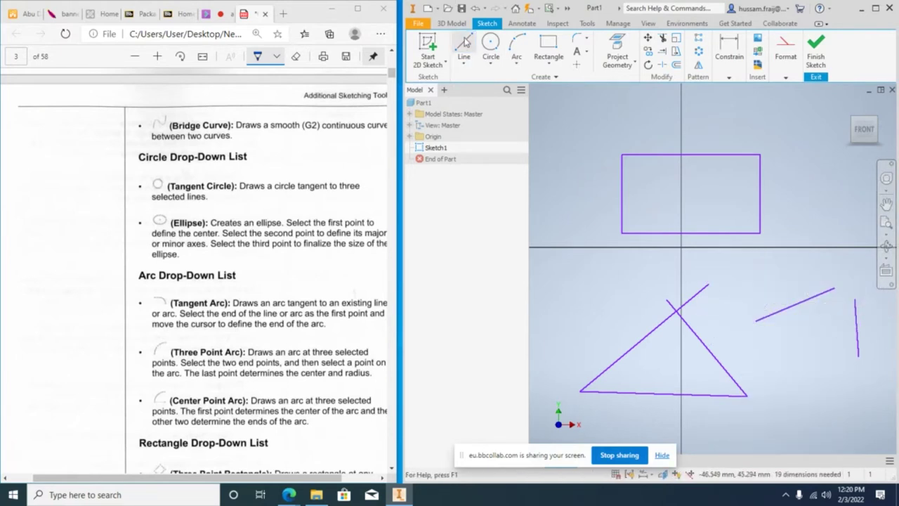
left_click(780, 351)
left_click(823, 370)
key("Escape")
Draw a center point circle with a 12 mm diameter above the rectangle.
left_click(490, 64)
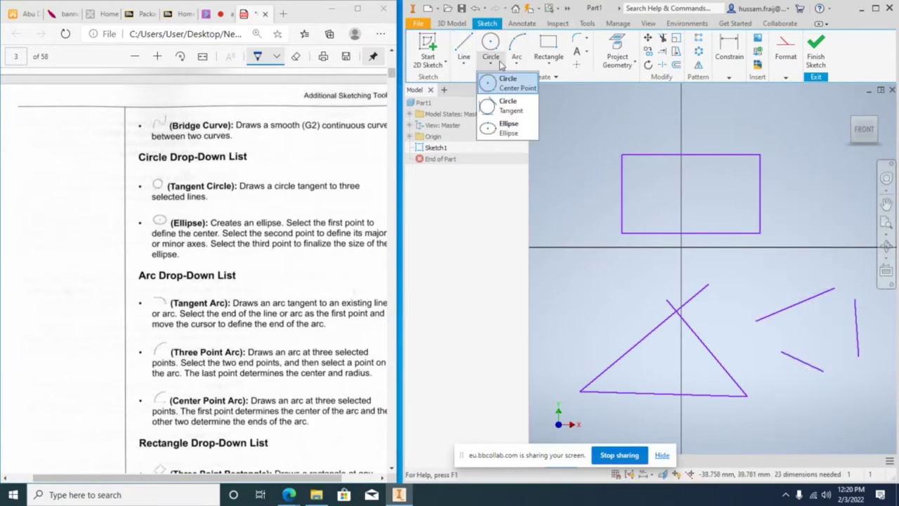
left_click(514, 83)
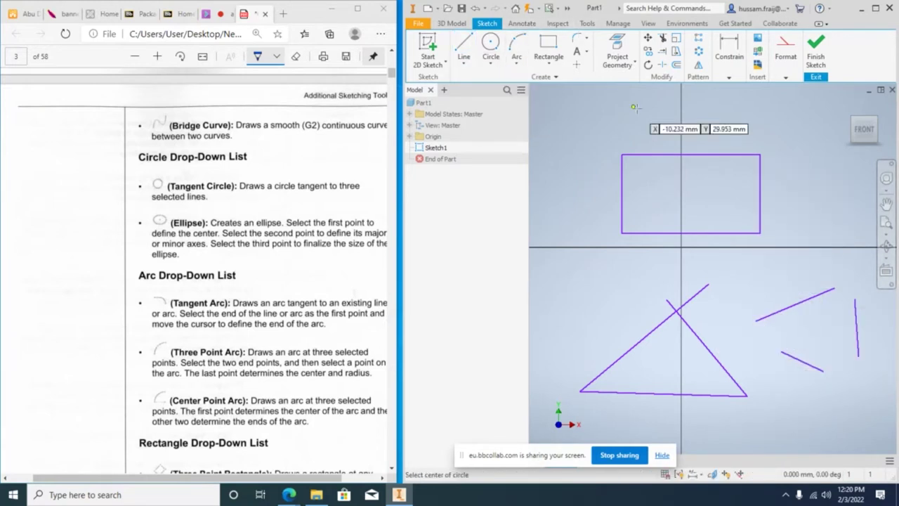
left_click(711, 117)
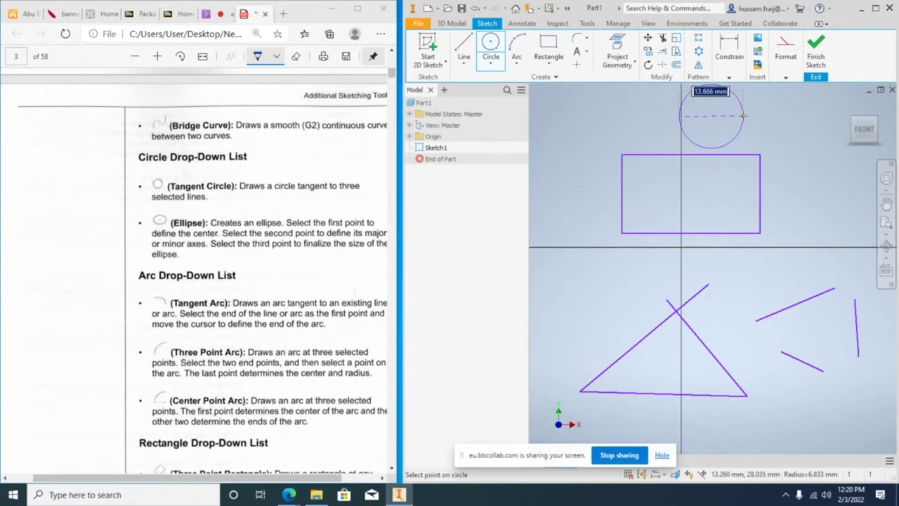
left_click(743, 115)
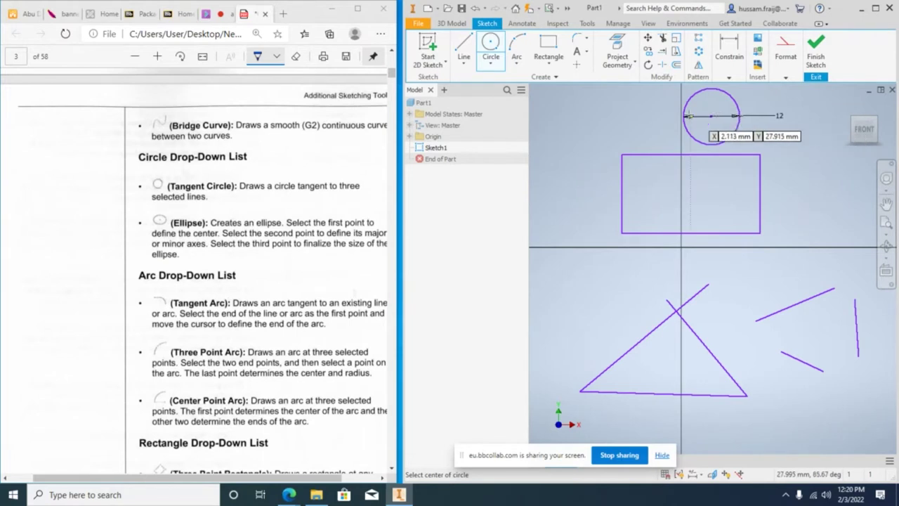
right_click(636, 108)
left_click(672, 109)
Draw a center point circle to the right of the rectangle, sized by radius instead of diameter, with a 6 mm radius.
left_click(490, 63)
left_click(494, 85)
left_click(790, 167)
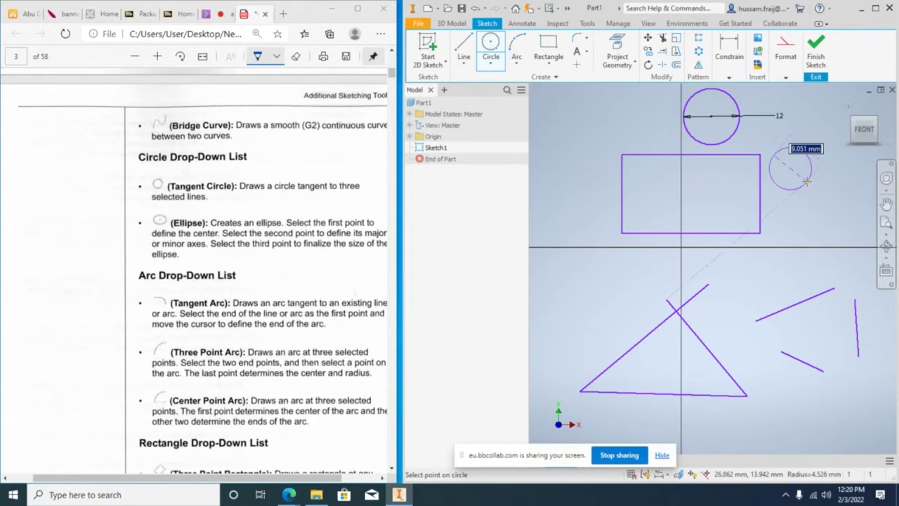
right_click(818, 165)
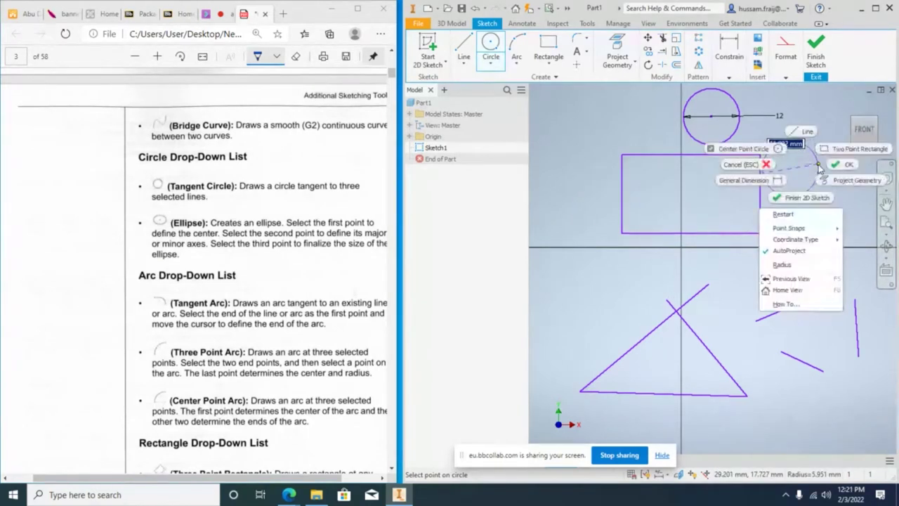
left_click(782, 264)
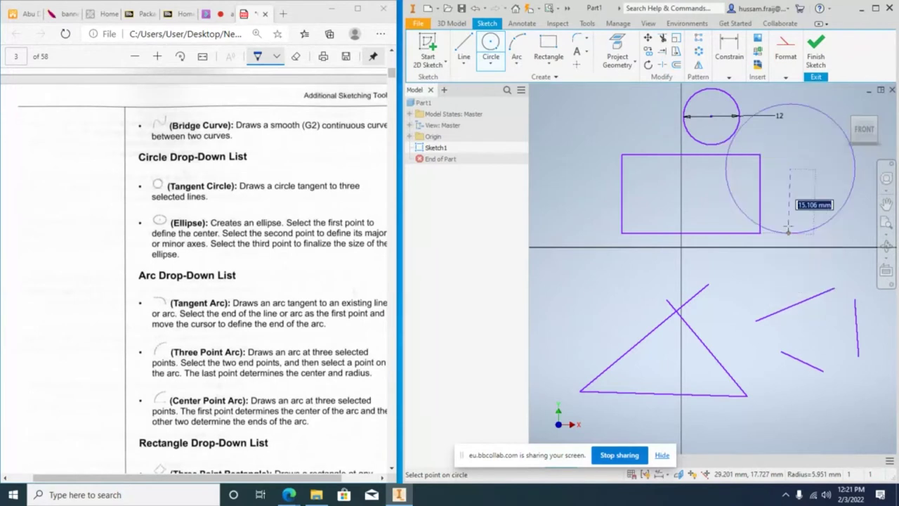
left_click(816, 168)
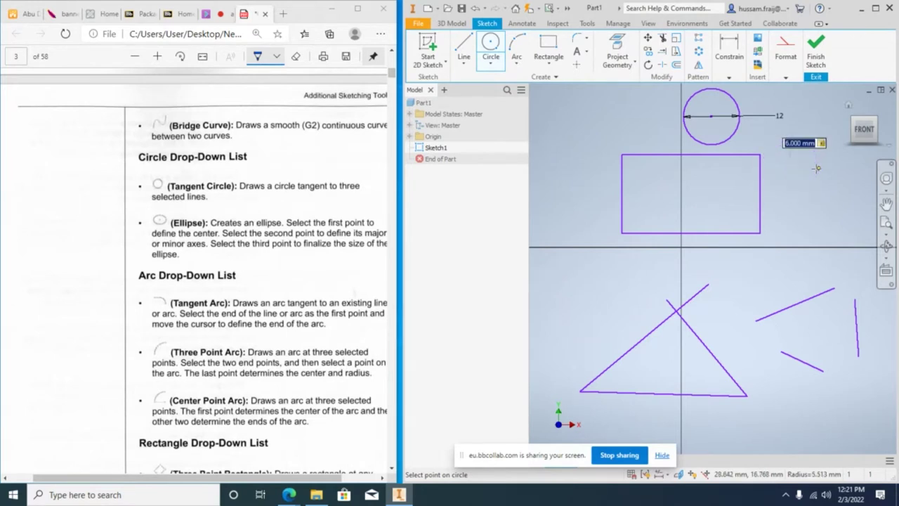
key("Escape")
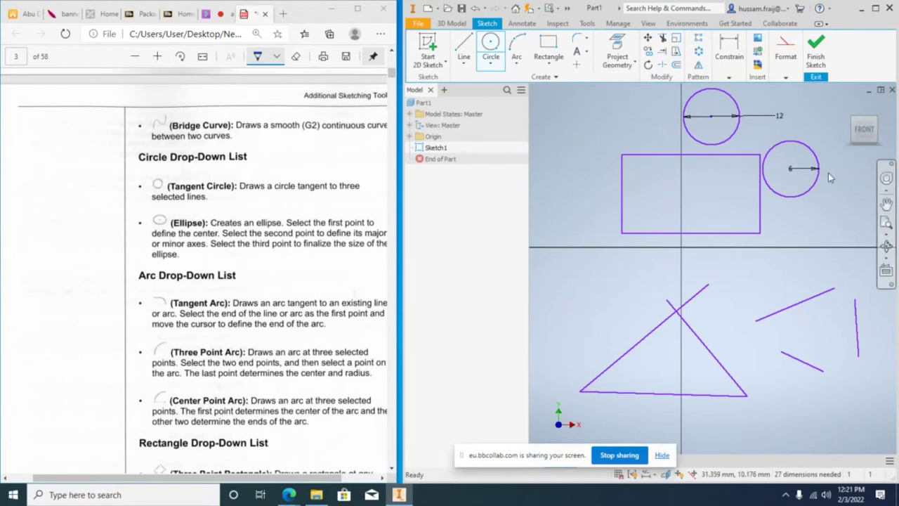
Place the 6 mm radius circle over the 12 mm diameter circle to compare their sizes, and undo the move.
middle_click_drag(766, 142, 746, 180)
scroll(775, 158, "up", 5)
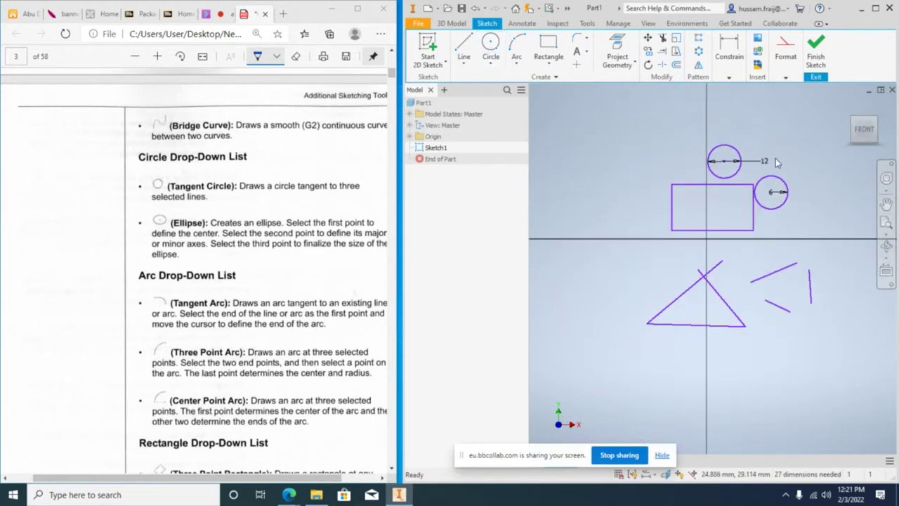
middle_click_drag(775, 159, 809, 161)
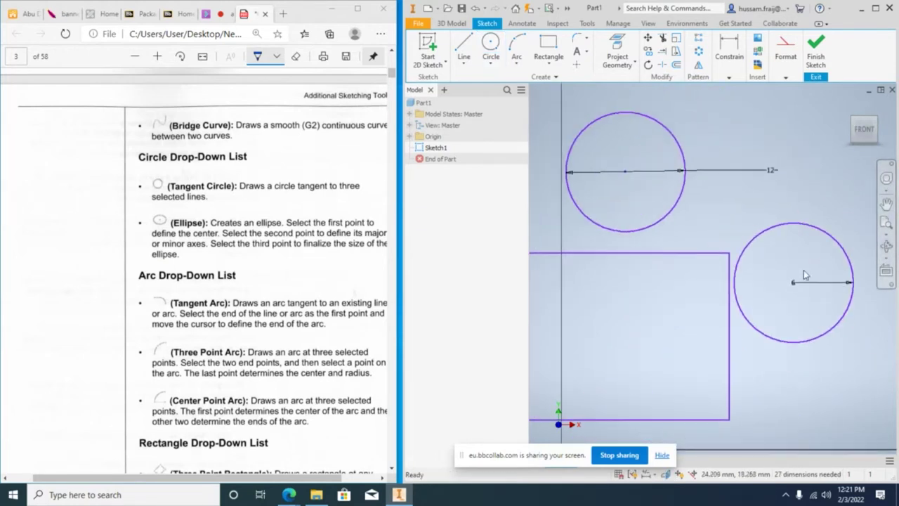
left_click_drag(794, 284, 626, 172)
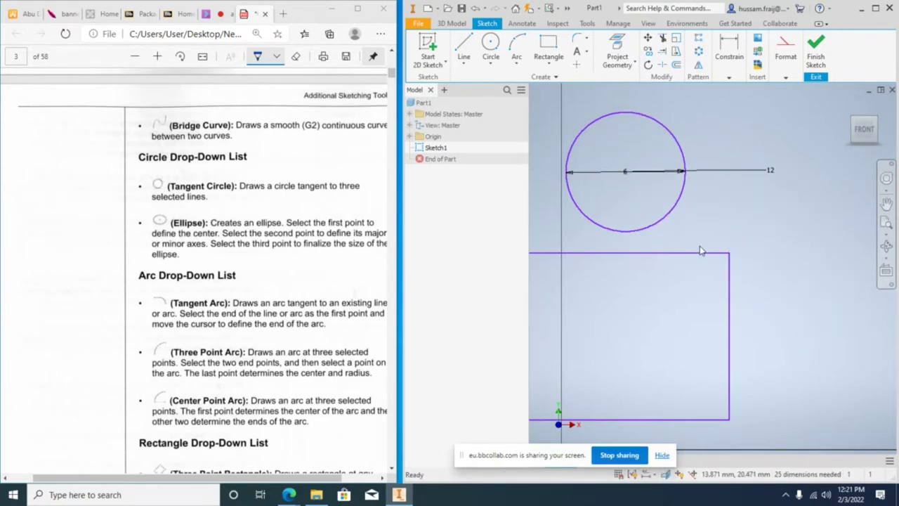
key("ctrl+z")
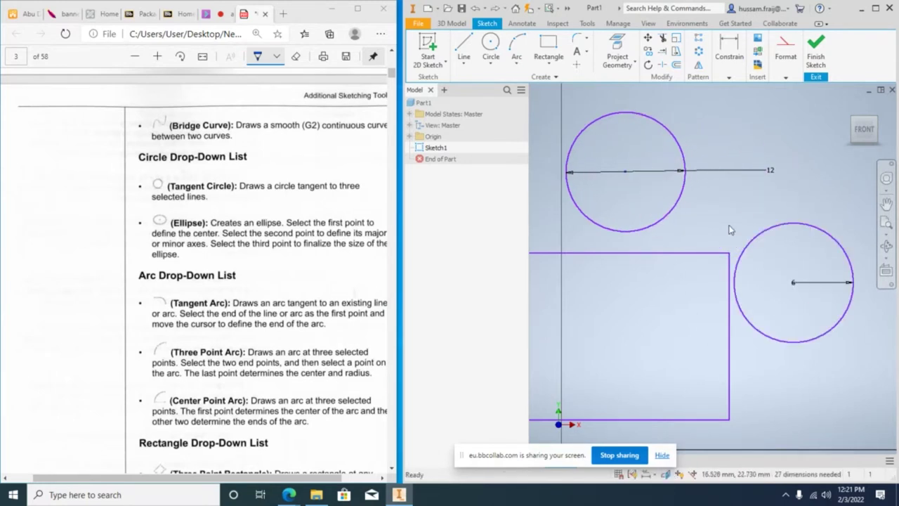
Draw a third center point circle above the 6 mm radius circle, switching back to diameter input and setting 10 mm.
scroll(732, 235, "up", 3)
scroll(732, 233, "down", 3)
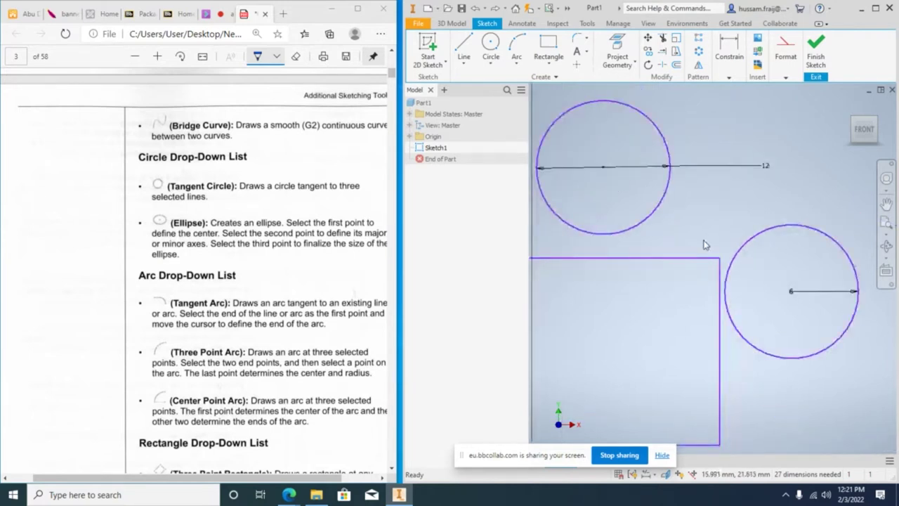
scroll(758, 214, "down", 2)
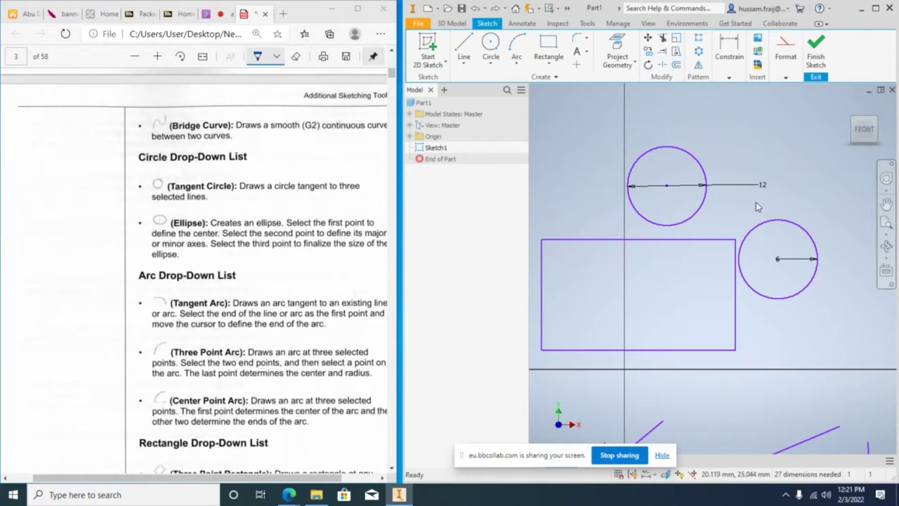
left_click(490, 63)
left_click(520, 86)
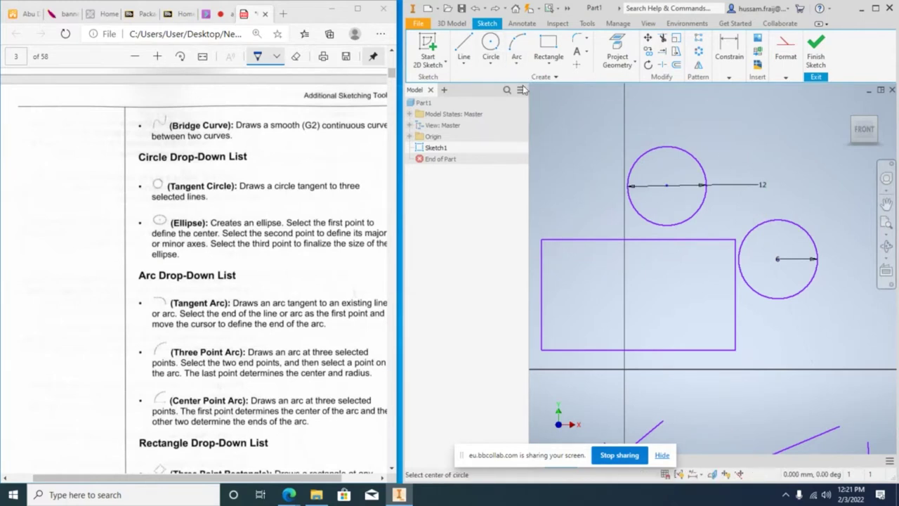
left_click(777, 142)
right_click(808, 163)
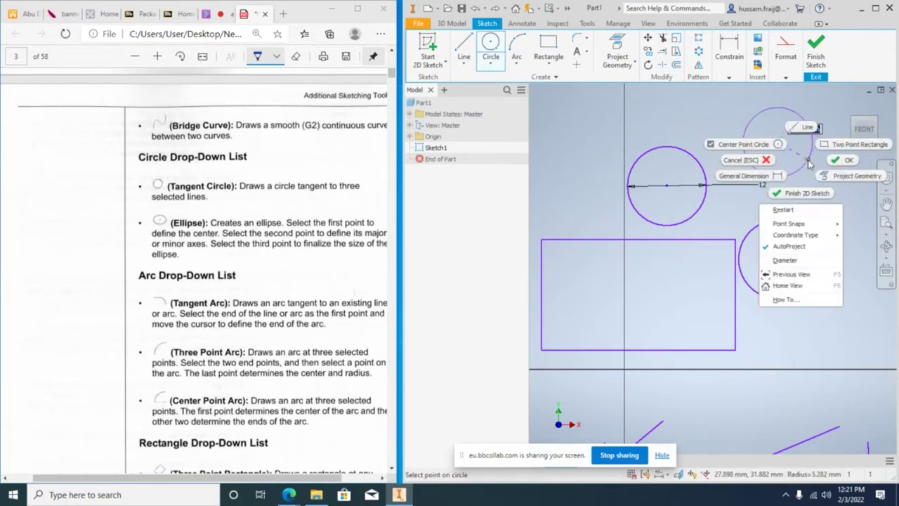
left_click(795, 261)
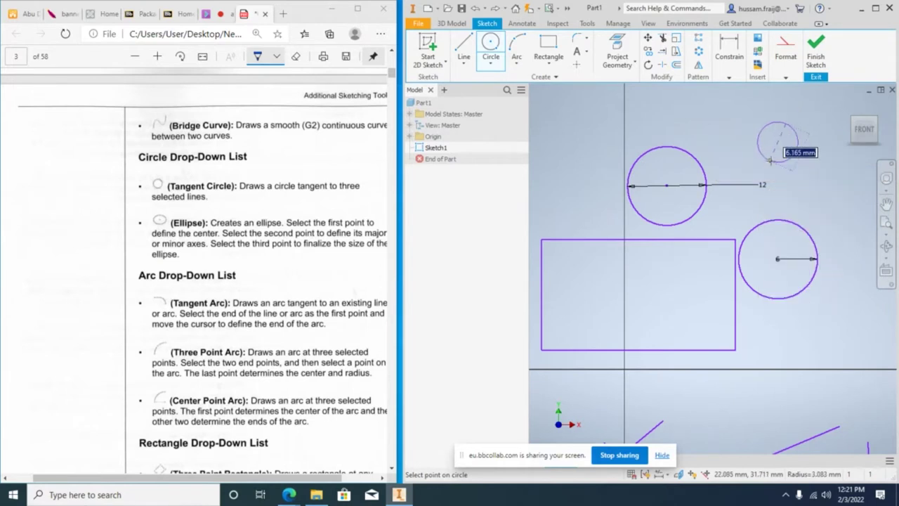
type("10")
key("Return")
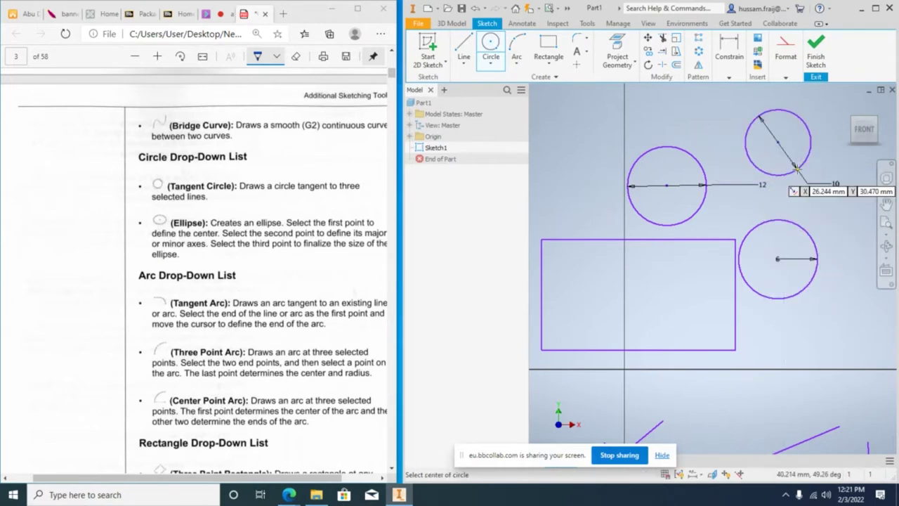
Draw a tangent circle inside the rectangle touching its top, left and bottom edges.
scroll(777, 186, "down", 2)
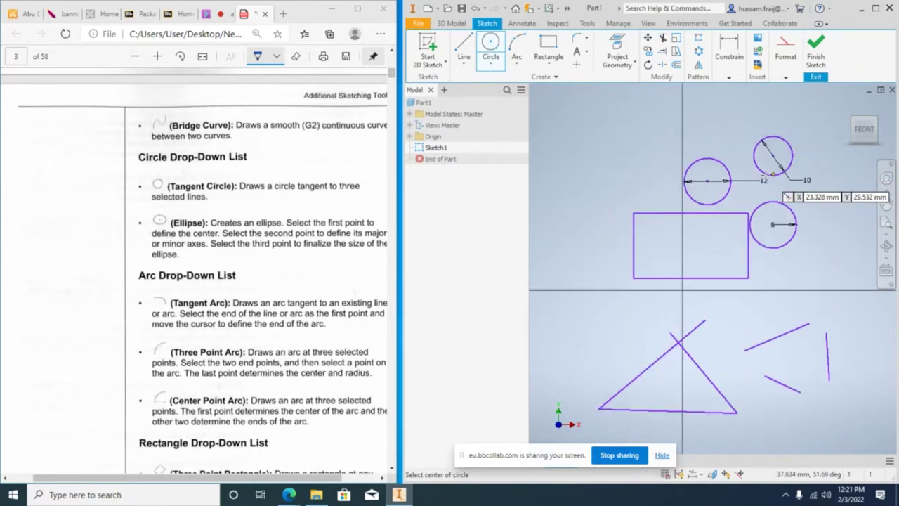
left_click(491, 67)
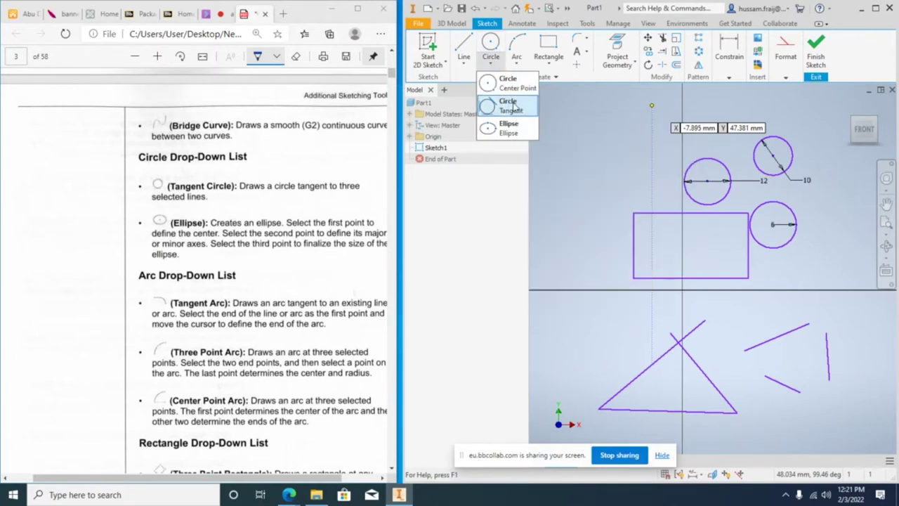
left_click(509, 105)
scroll(602, 147, "up", 2)
left_click(672, 223)
left_click(639, 251)
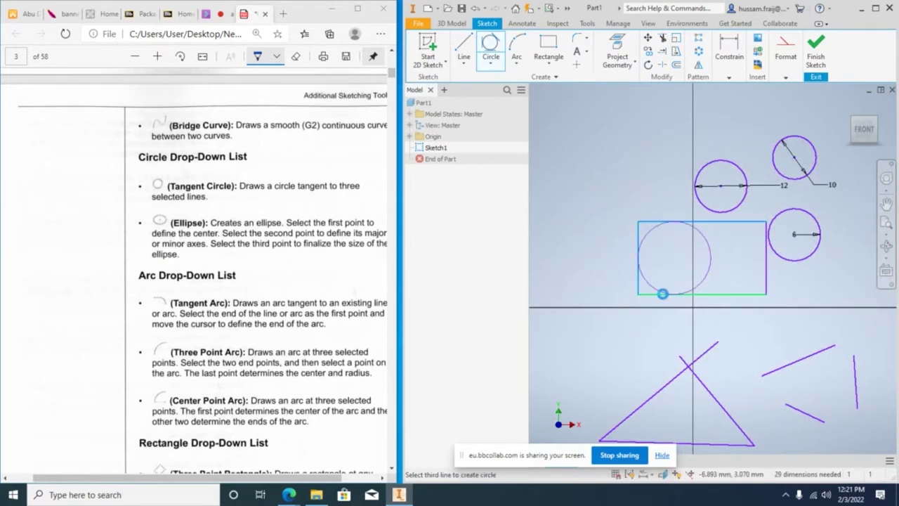
left_click(662, 294)
Add a second tangent circle inside the rectangle touching its top, right and bottom edges, and finish the circle command.
left_click(727, 227)
left_click(767, 261)
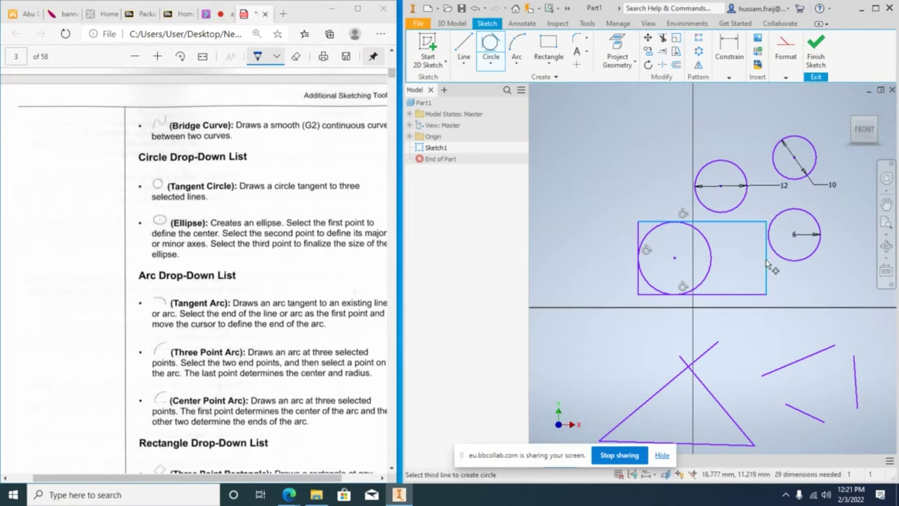
left_click(736, 293)
scroll(750, 274, "down", 2)
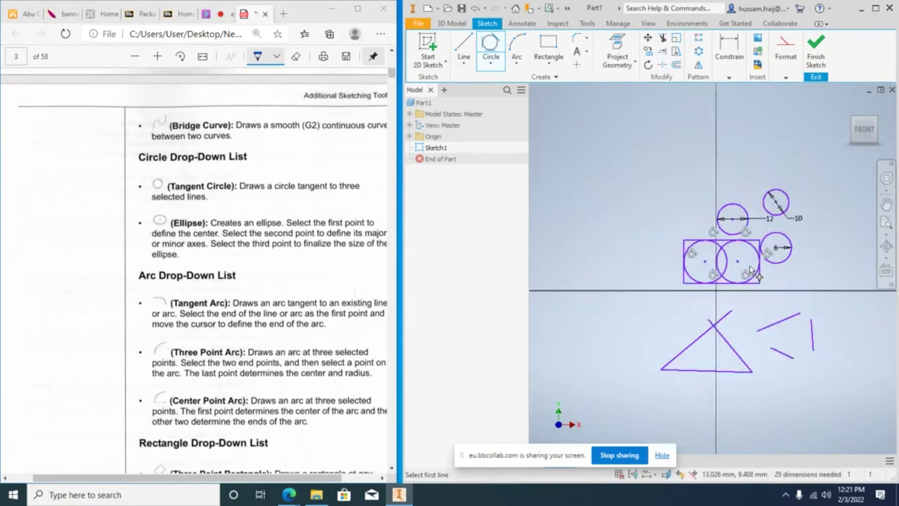
right_click(654, 184)
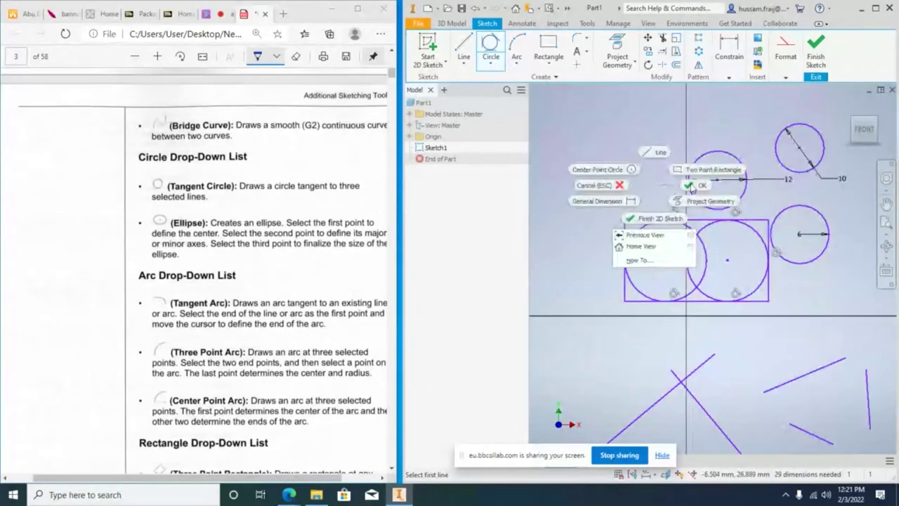
left_click(694, 185)
Trim the rectangle's top and bottom edges beyond the two tangent circles, plus the overlapping inner circle arcs, and end the Trim command.
left_click(663, 39)
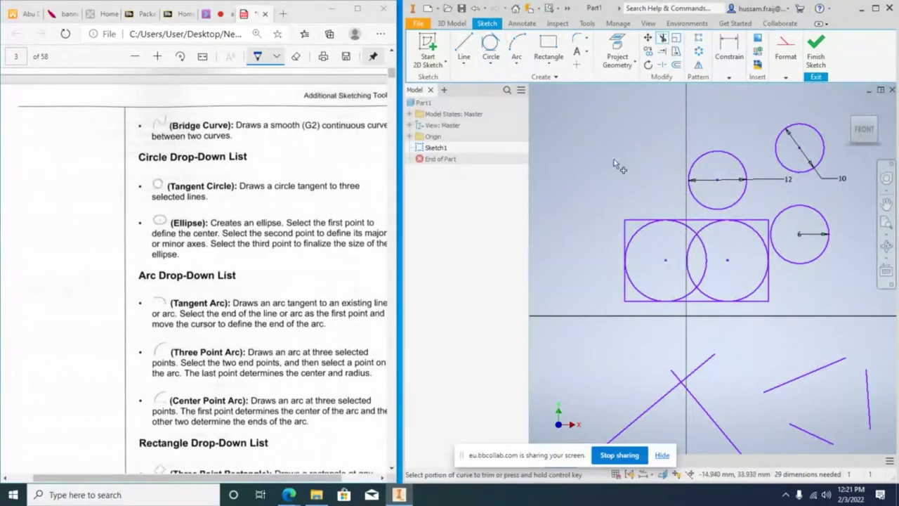
left_click(646, 220)
left_click(639, 301)
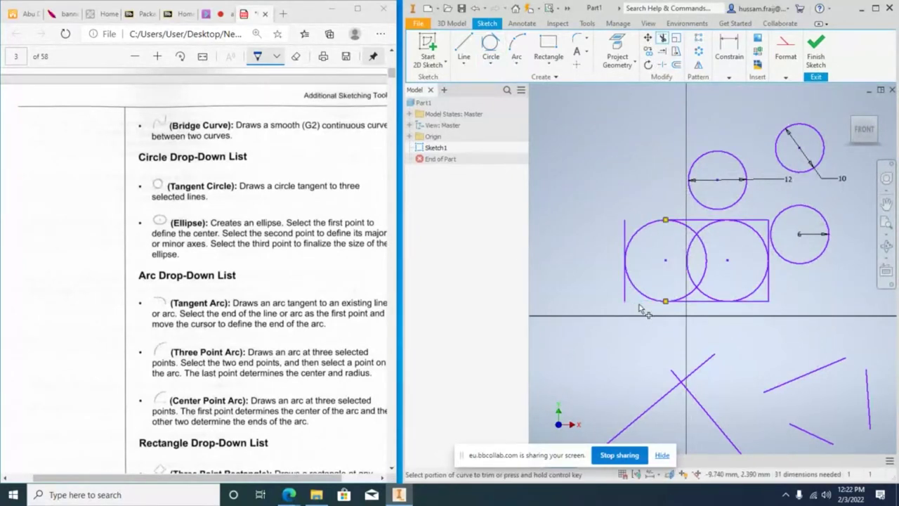
left_click(756, 303)
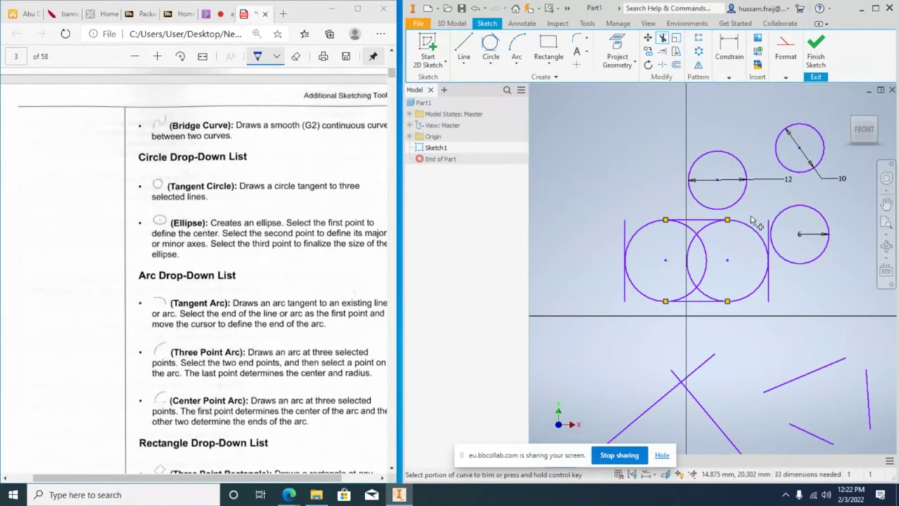
left_click(695, 301)
left_click(686, 280)
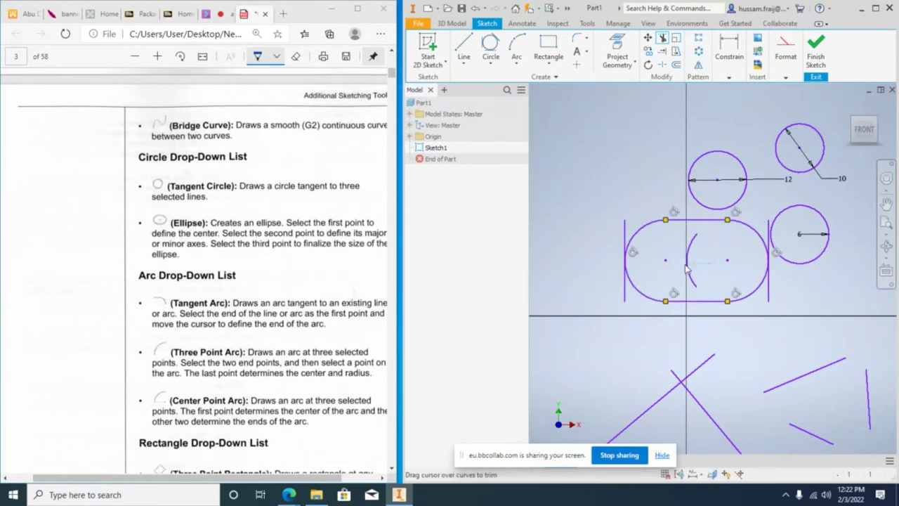
right_click(707, 250)
left_click(746, 245)
Delete the rectangle's two leftover vertical edges so only the closed slot outline remains.
left_click(769, 236)
key("Delete")
left_click(625, 252)
key("Delete")
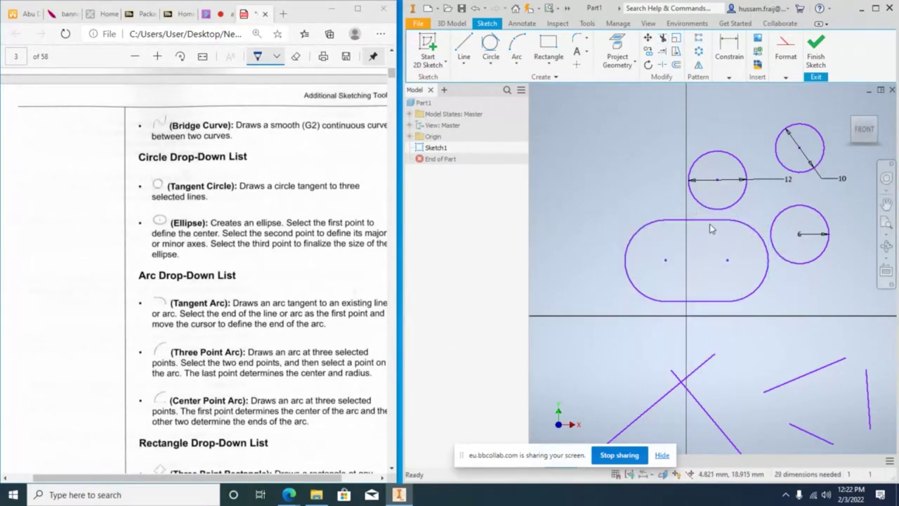
Draw a tangent circle inside the triangle, touching its base and both sloping sides.
left_click(491, 46)
scroll(625, 186, "up", 3)
scroll(637, 208, "down", 5)
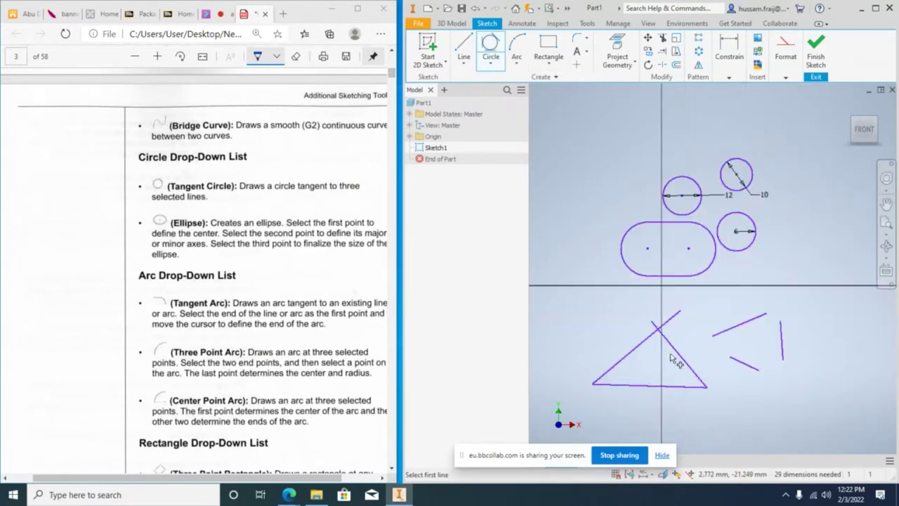
scroll(666, 393, "up", 3)
left_click(655, 380)
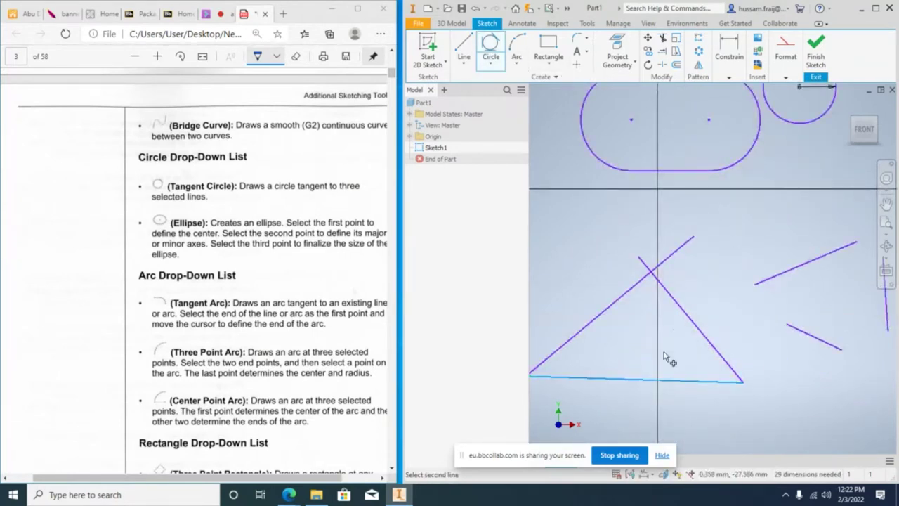
left_click(687, 321)
left_click(611, 306)
Draw a tangent circle touching the three separate lines beside the triangle, and end the circle command.
scroll(780, 297, "up", 1)
scroll(635, 312, "down", 3)
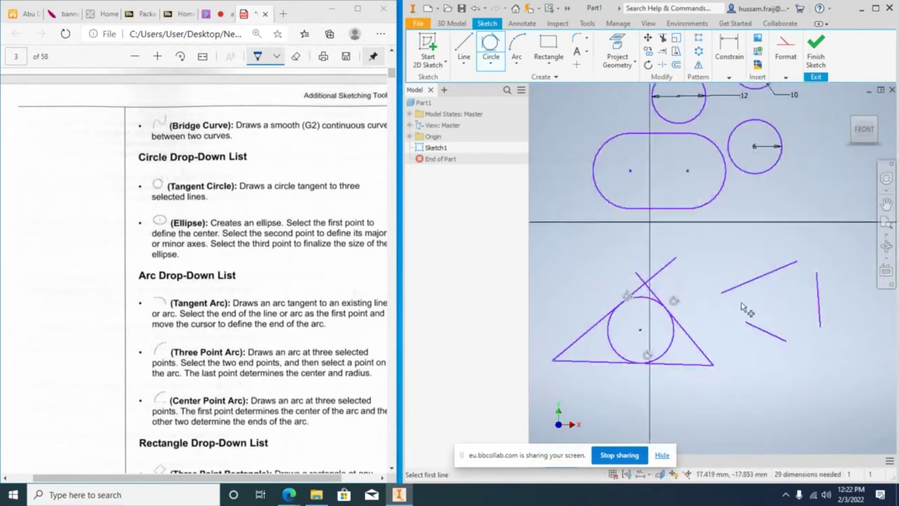
left_click(817, 295)
left_click(773, 276)
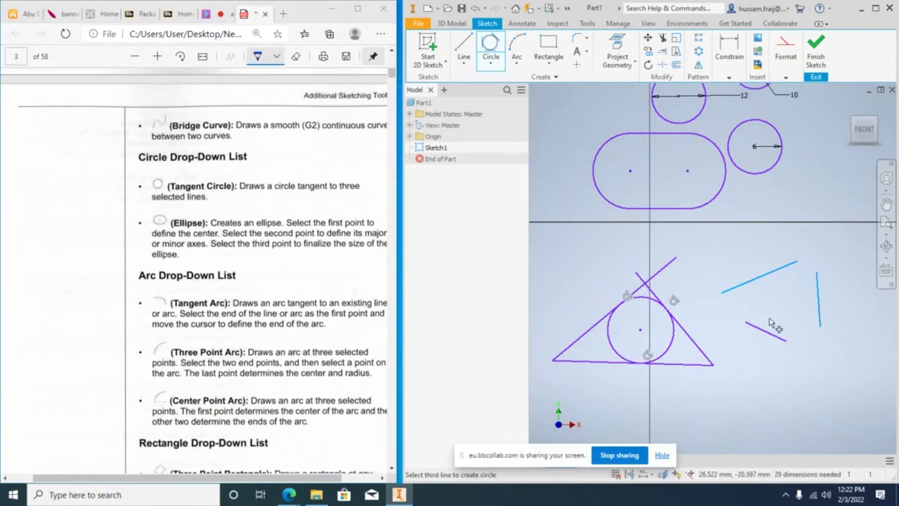
left_click(770, 332)
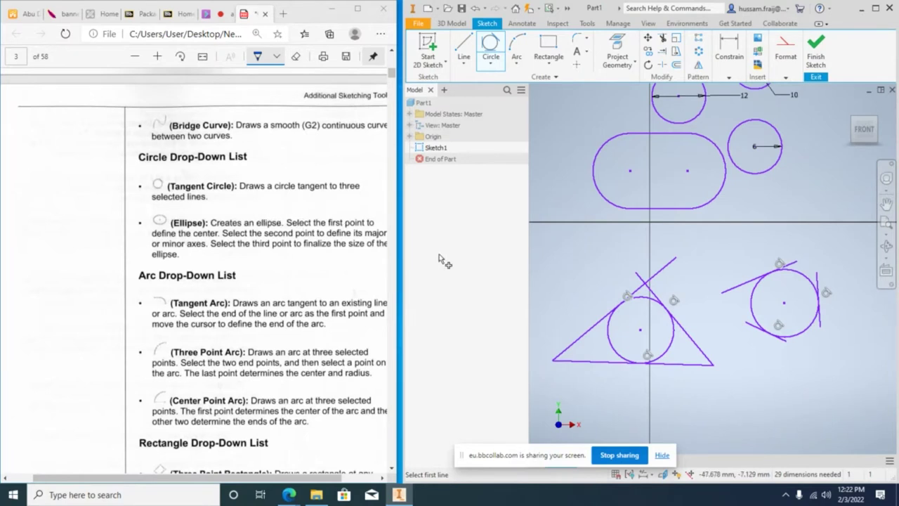
key("Escape")
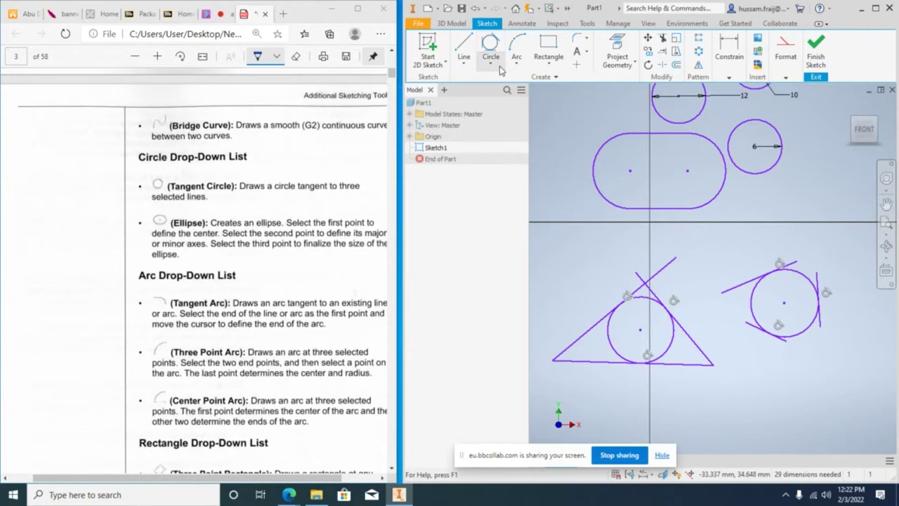
left_click(491, 63)
left_click(495, 127)
scroll(596, 233, "up", 3)
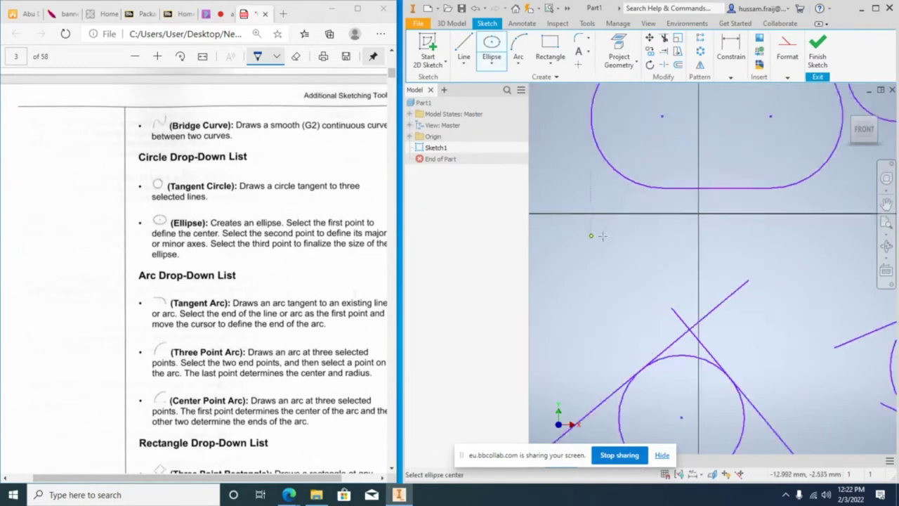
scroll(602, 236, "down", 3)
scroll(673, 262, "up", 5)
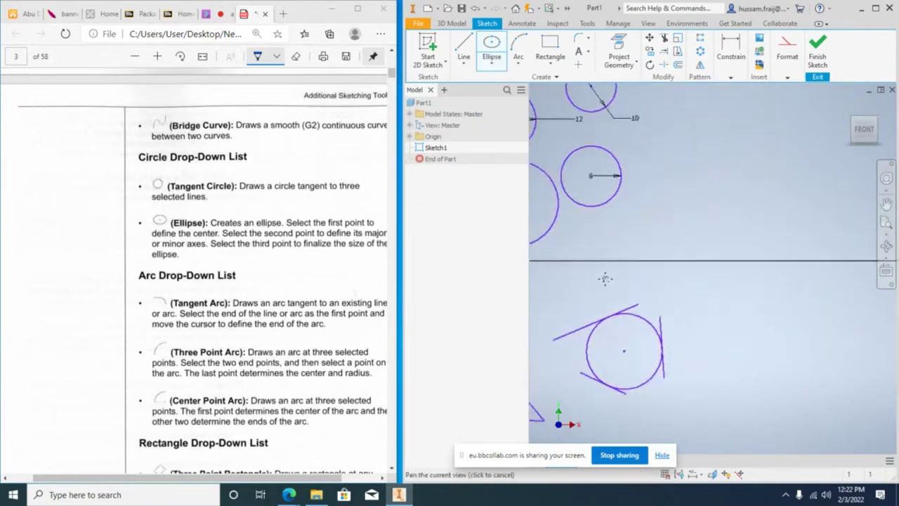
left_click(672, 256)
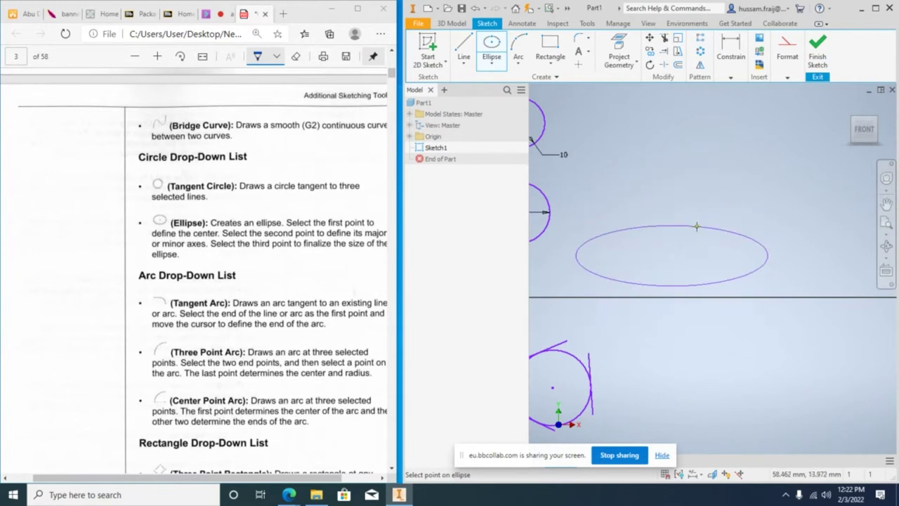
left_click(668, 87)
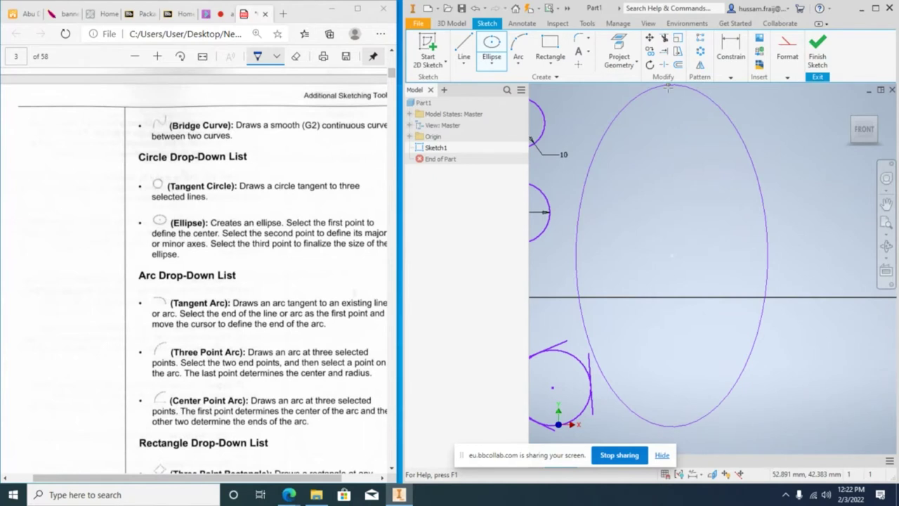
right_click(691, 257)
left_click(667, 244)
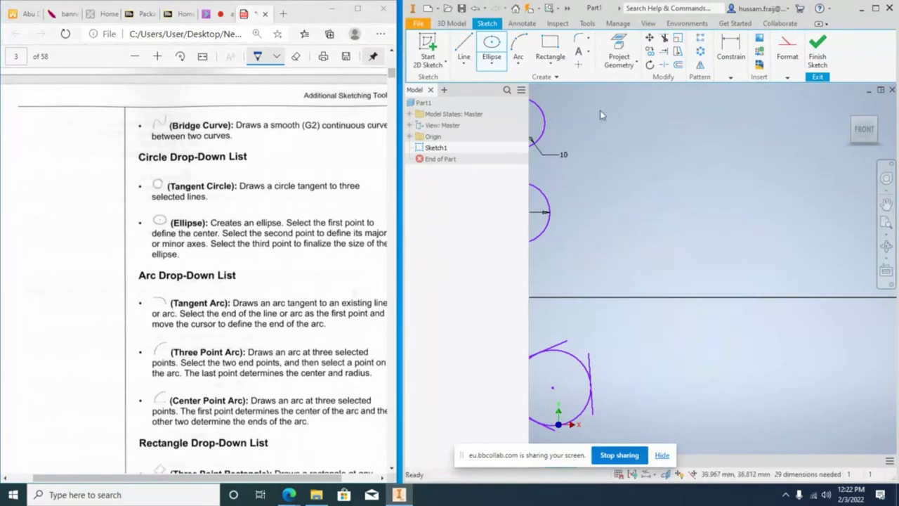
Draw a tall, narrow ellipse in the empty area beside the dimensioned circles, crossing the horizontal axis.
left_click(487, 63)
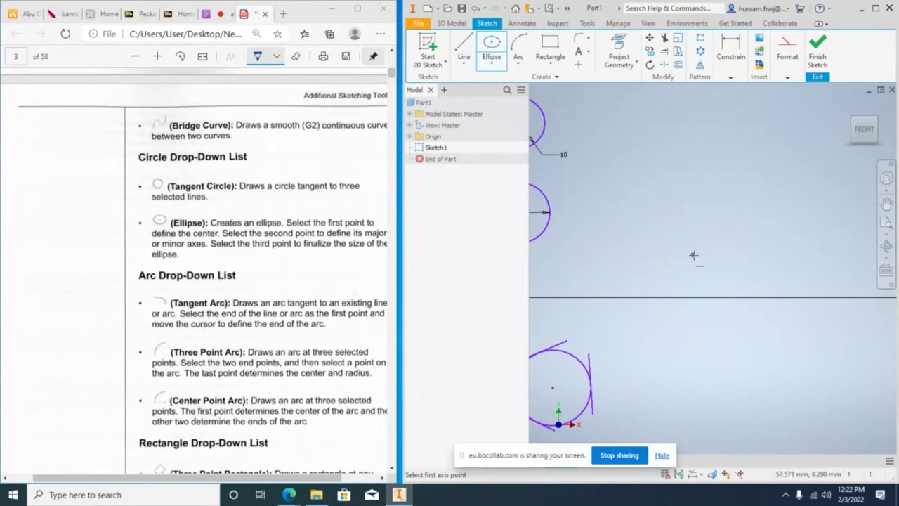
left_click(715, 253)
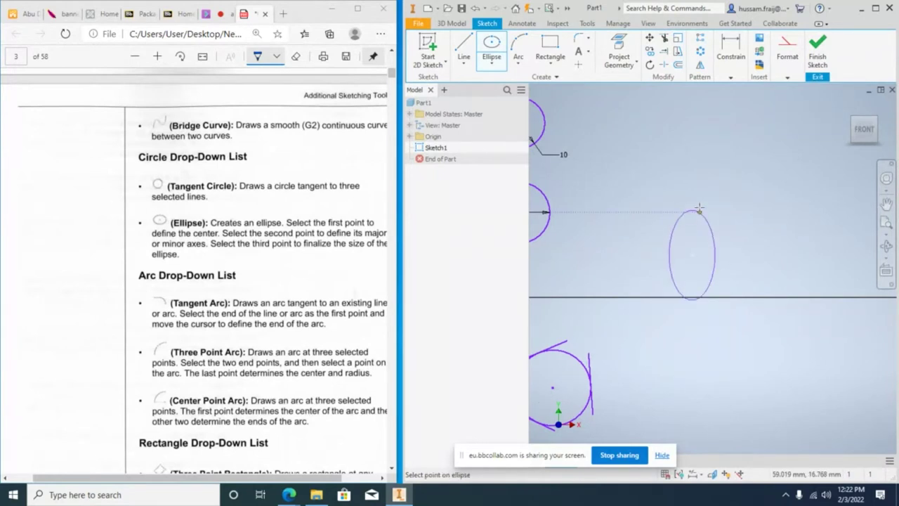
left_click(703, 180)
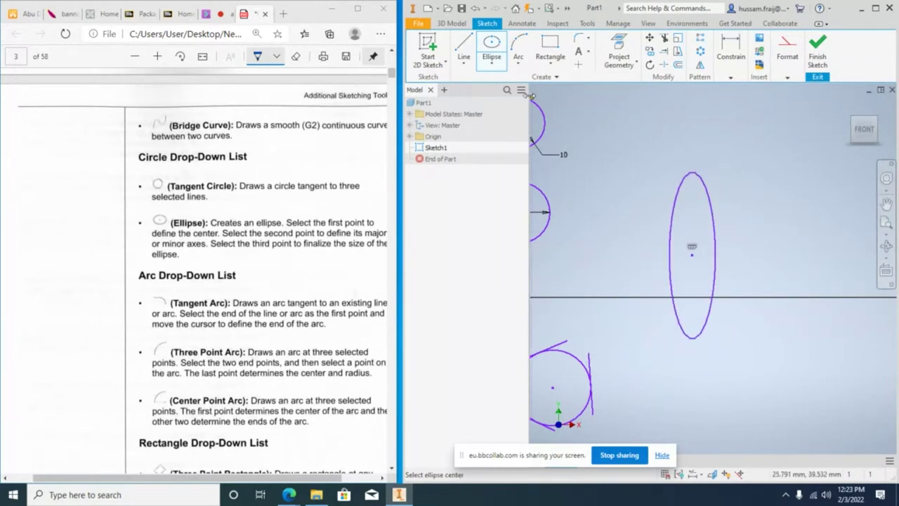
Draw a second, wide and flat ellipse below the tall one, and end the Ellipse command.
left_click(716, 376)
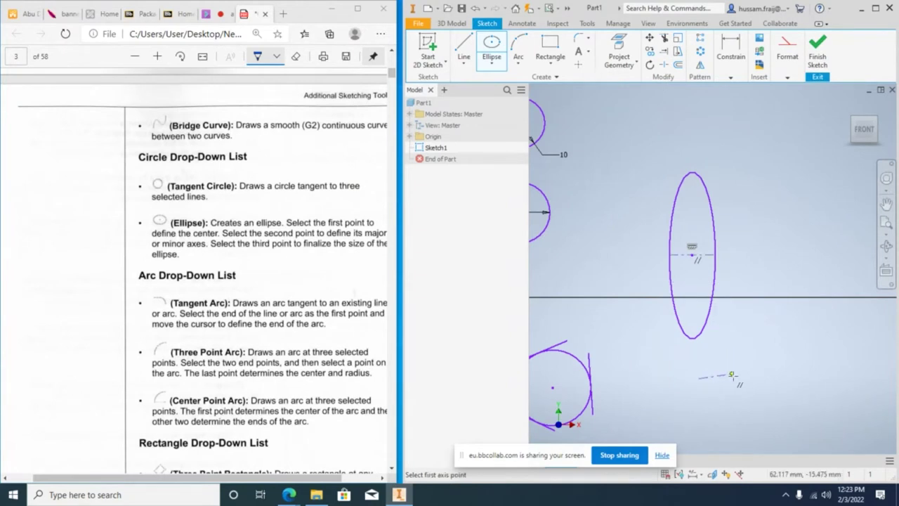
left_click(835, 375)
left_click(743, 354)
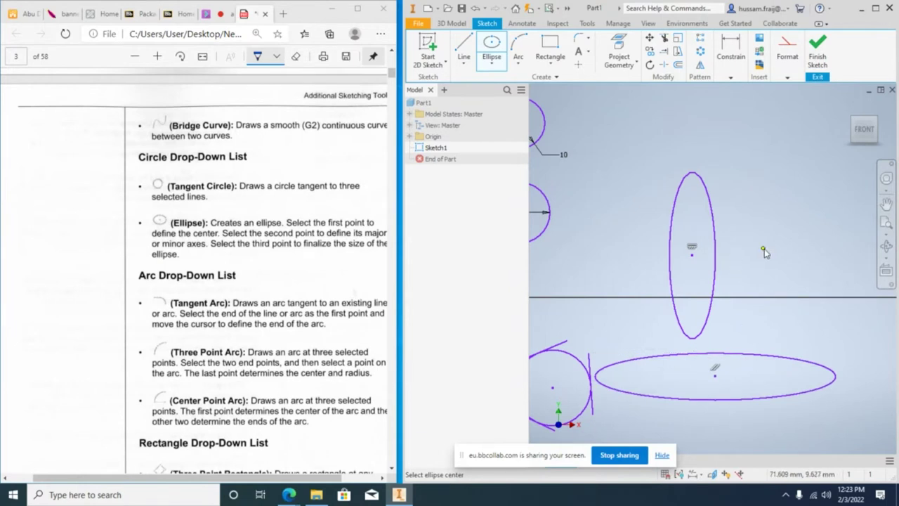
key("Escape")
Draw a two-point rectangle about 58 mm wide in the empty area well above the two ellipses.
scroll(744, 214, "up", 3)
scroll(703, 254, "down", 3)
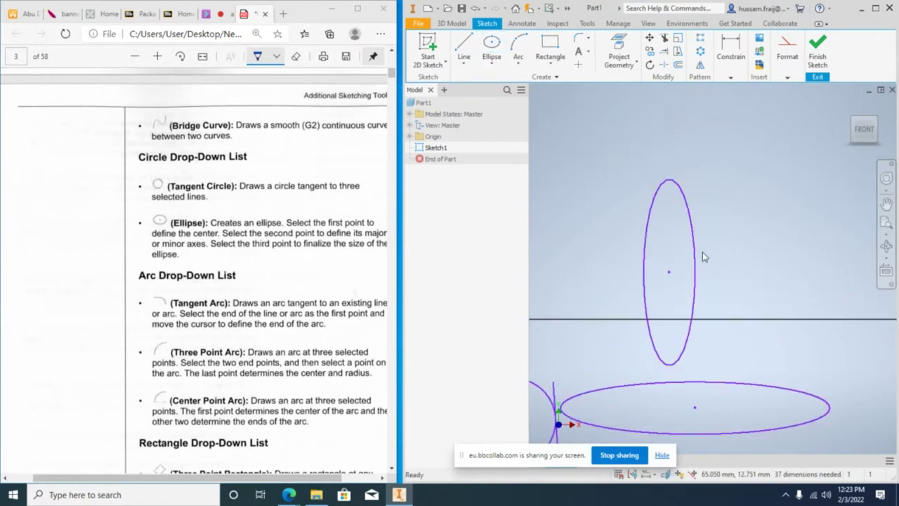
scroll(703, 254, "down", 2)
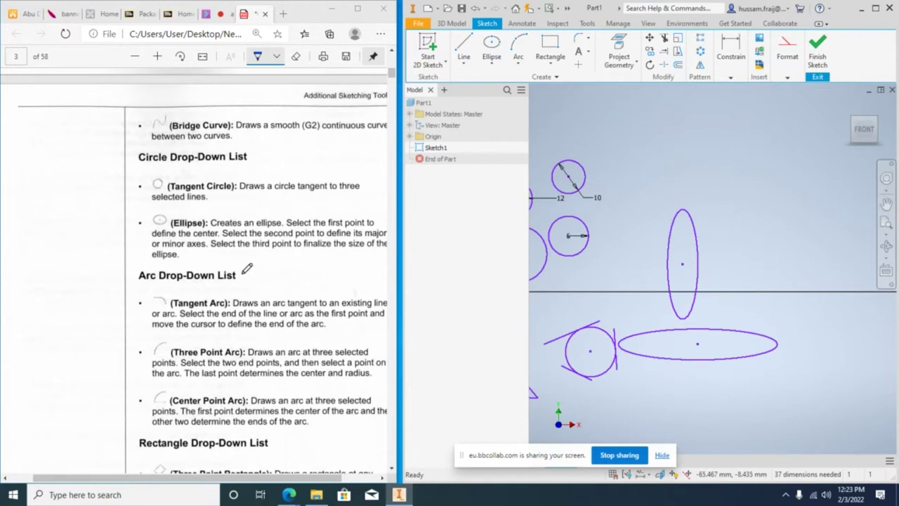
scroll(223, 284, "down", 2)
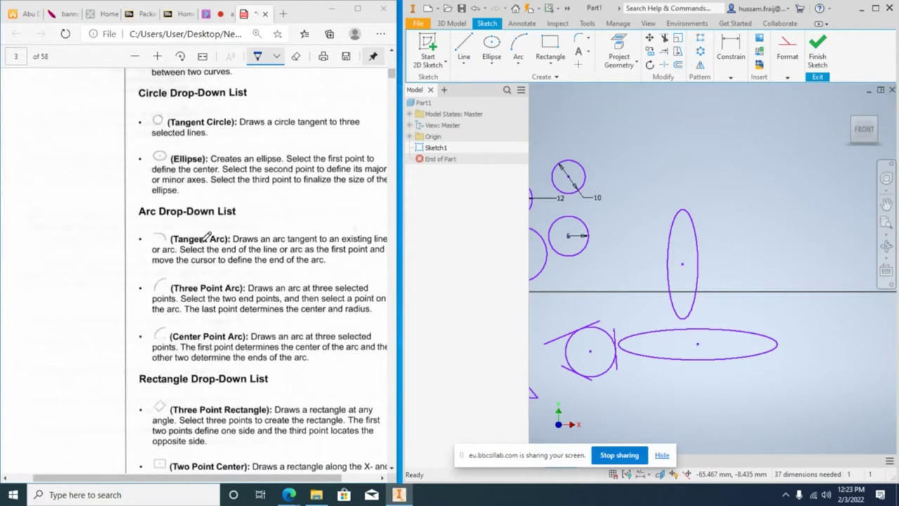
scroll(673, 243, "down", 3)
middle_click_drag(718, 187, 632, 310)
scroll(642, 326, "up", 3)
scroll(642, 327, "up", 2)
scroll(646, 323, "down", 5)
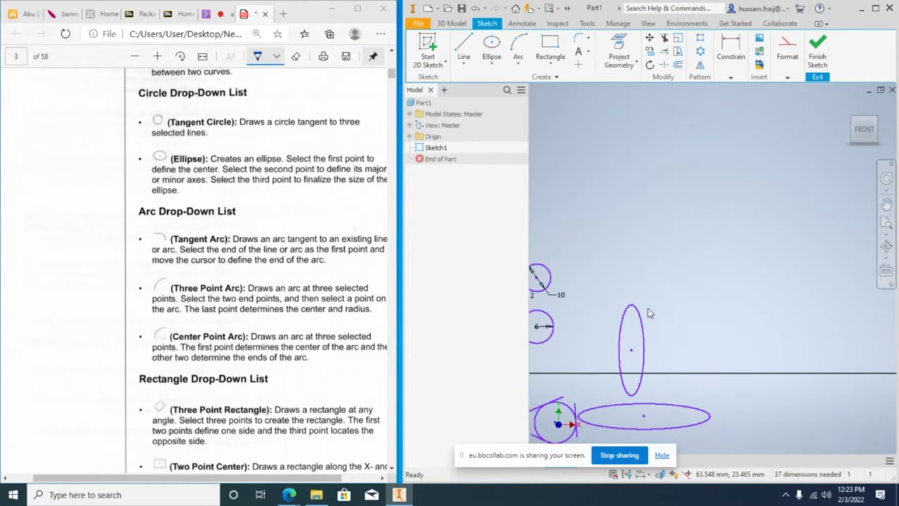
left_click(566, 58)
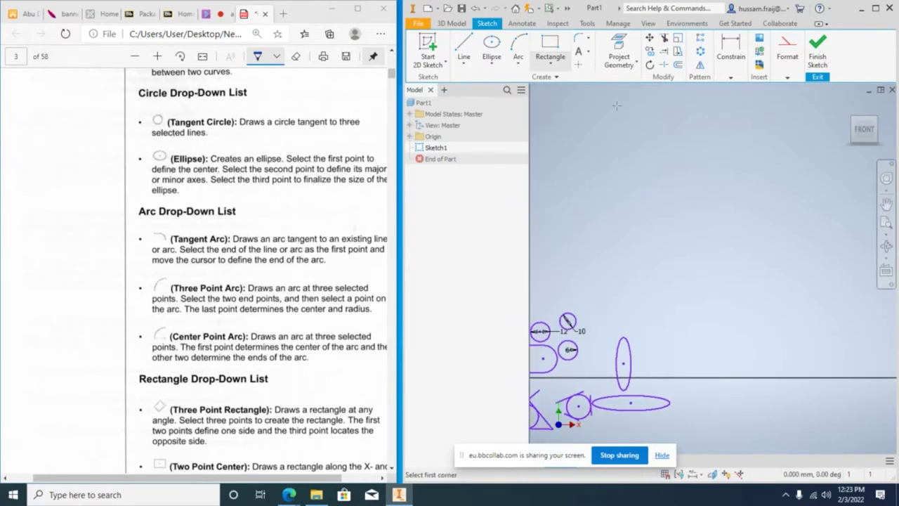
left_click(630, 158)
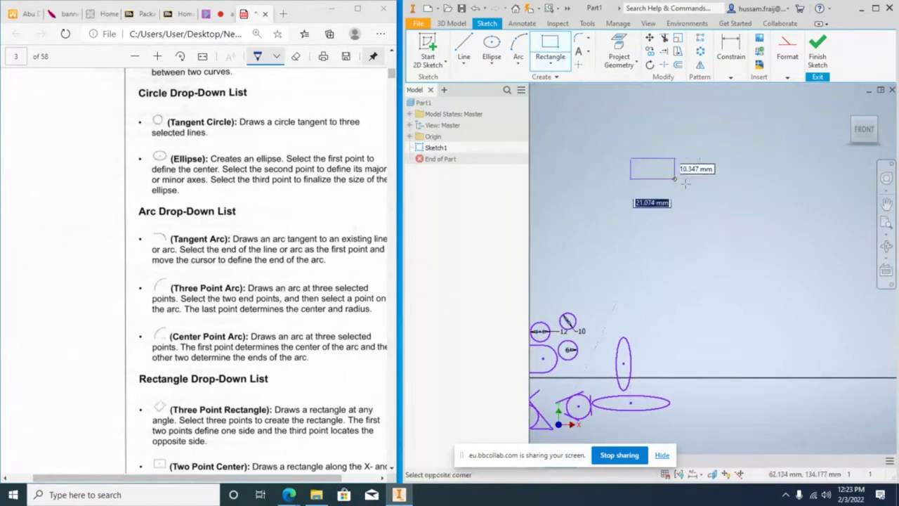
left_click(725, 211)
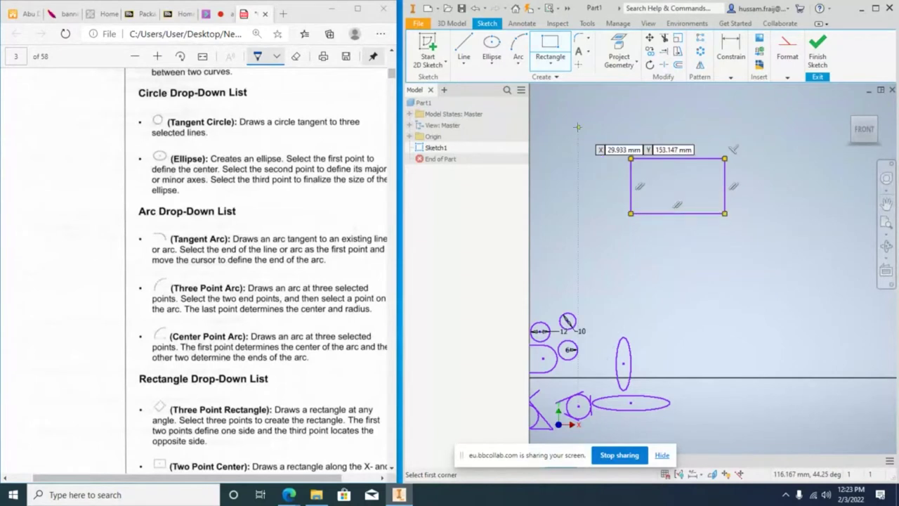
Draw a center point circle below the new rectangle, offset toward its right side, and finish the circle command.
left_click(492, 65)
left_click(498, 83)
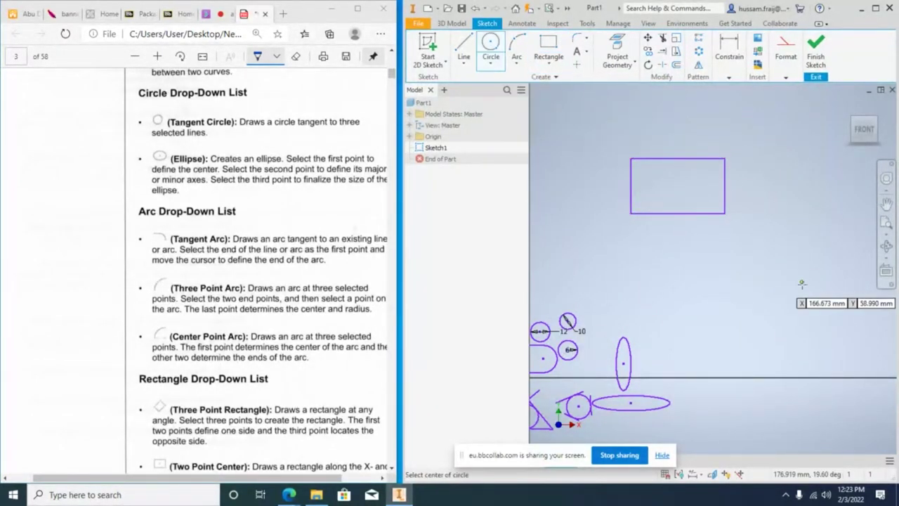
left_click(738, 288)
left_click(782, 268)
right_click(772, 202)
left_click(805, 204)
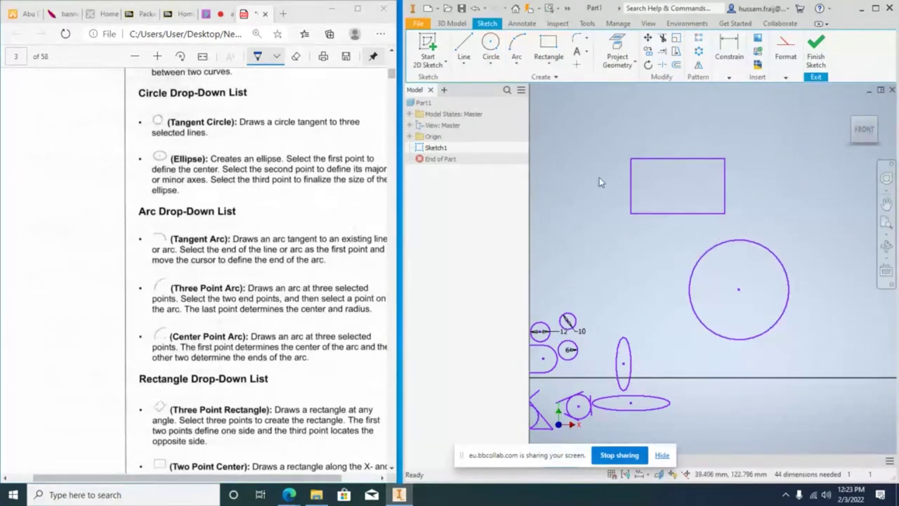
Draw a tangent arc from the rectangle's upper-left corner, continuing its top edge and curving up to the left.
middle_click_drag(600, 179, 638, 199)
left_click(516, 67)
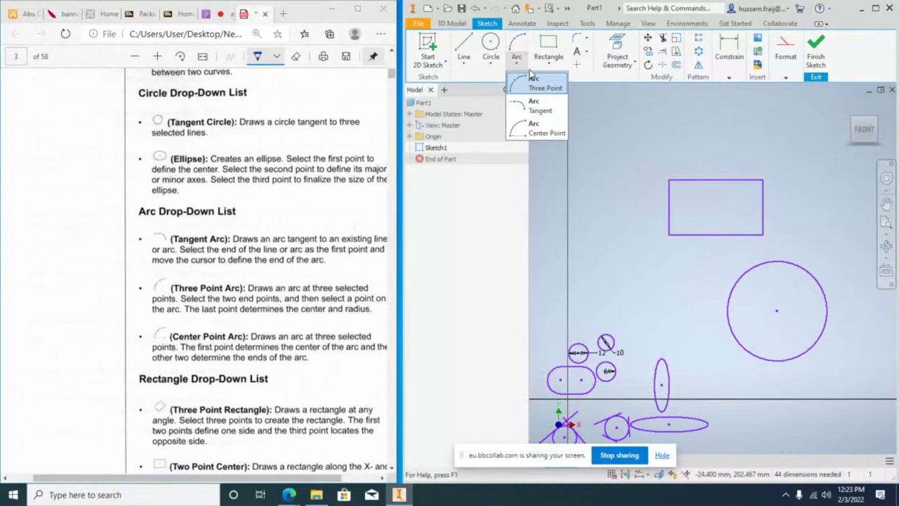
left_click(539, 107)
scroll(595, 159, "up", 4)
scroll(592, 181, "down", 5)
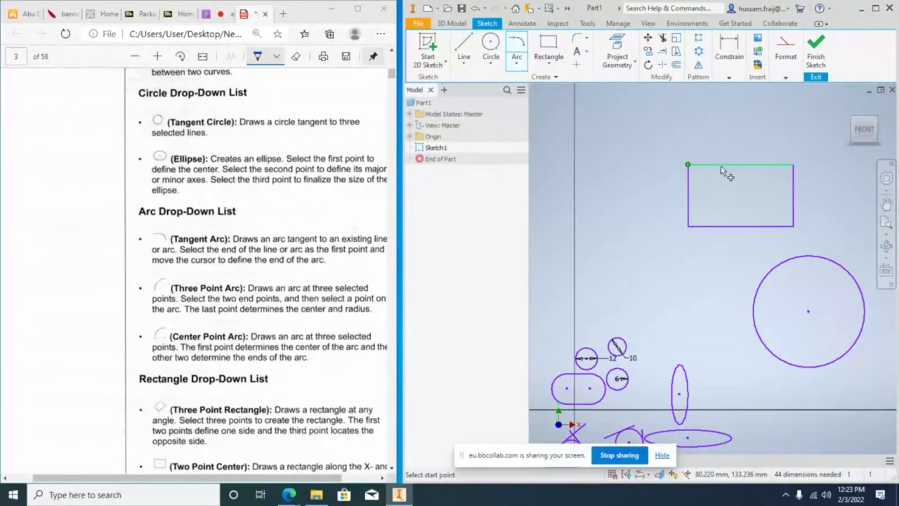
left_click(688, 165)
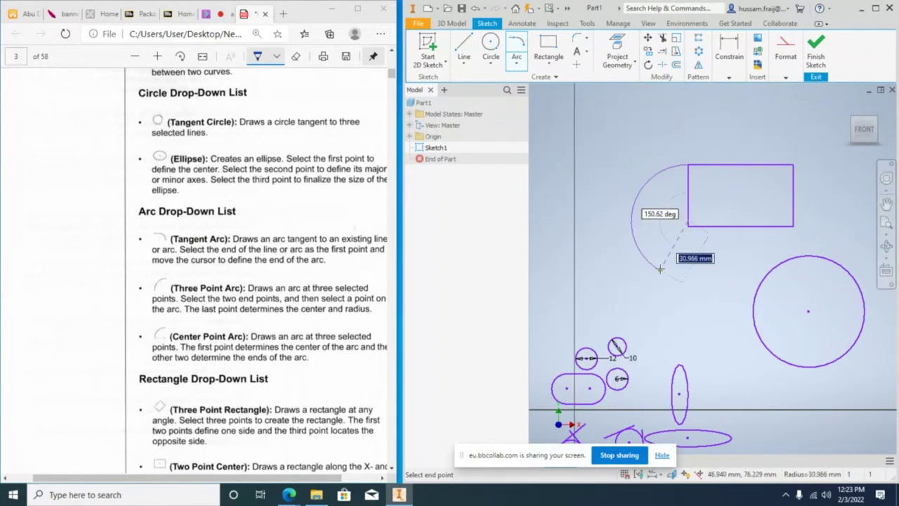
left_click(666, 130)
right_click(665, 130)
left_click(714, 132)
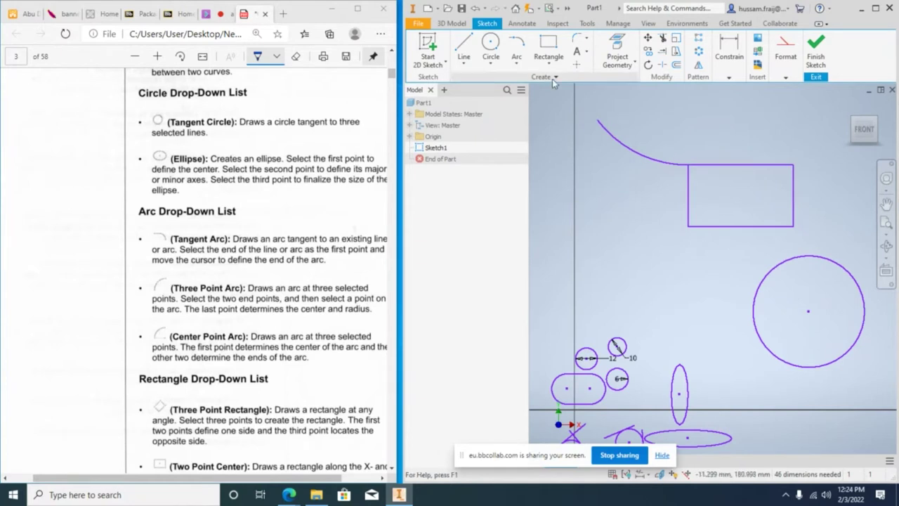
Draw a second tangent arc from the rectangle's upper-left corner, curving down around its left side to below the rectangle.
left_click(517, 50)
left_click(720, 161)
left_click(668, 303)
right_click(687, 263)
left_click(719, 261)
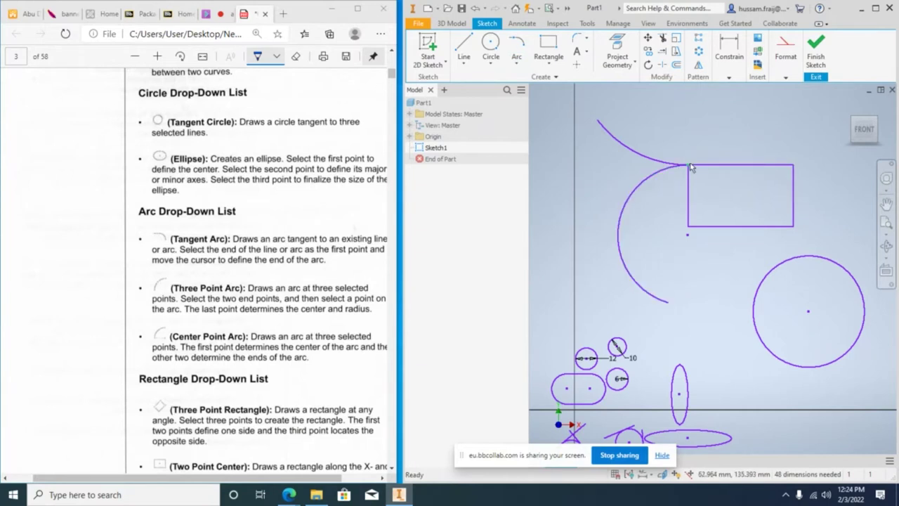
Delete both tangent arcs, and draw a three point arc from above the rectangle's upper-left corner around to its lower left.
left_click_drag(672, 180, 652, 142)
key("Delete")
left_click(512, 66)
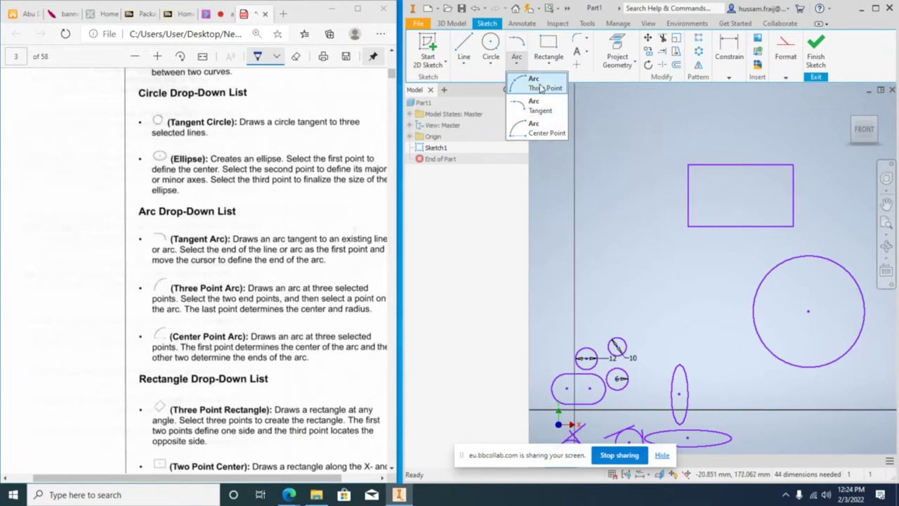
left_click(541, 84)
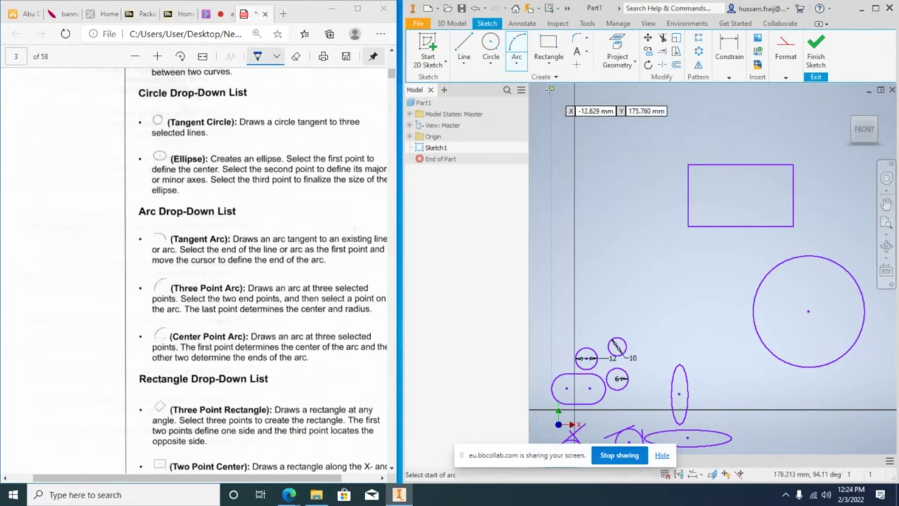
left_click(701, 133)
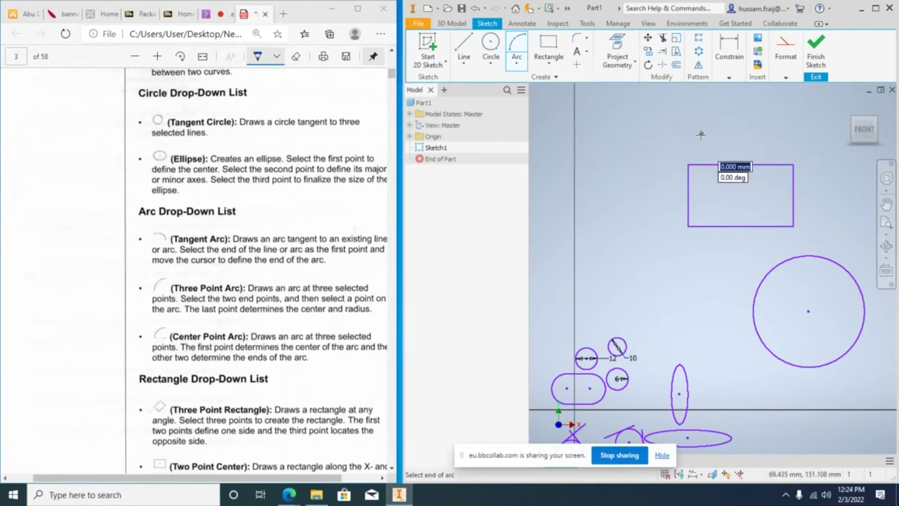
left_click(609, 255)
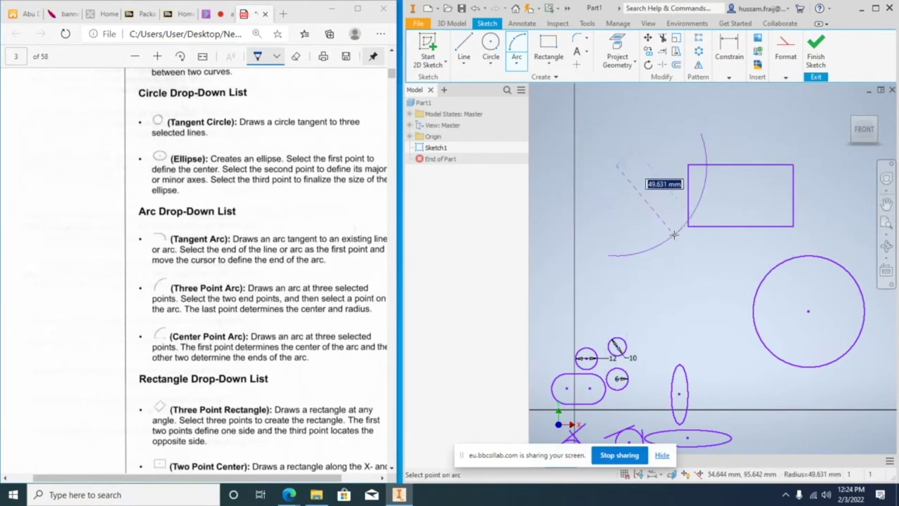
left_click(631, 167)
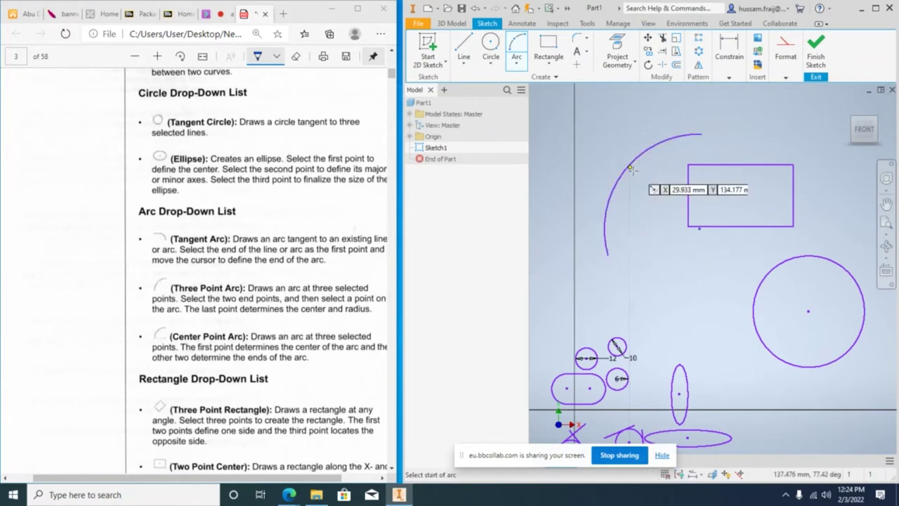
Draw three more three point arcs above and left of the rectangle, each crossing the arcs already there.
left_click(770, 108)
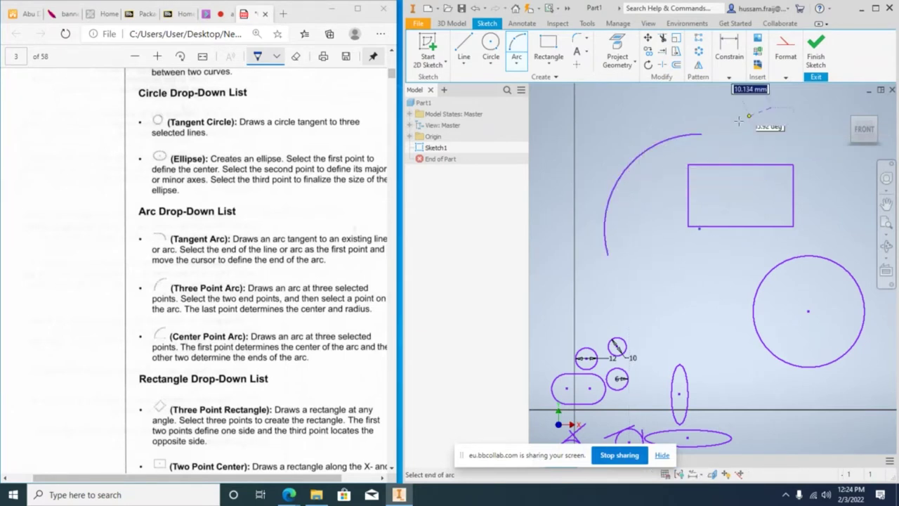
left_click(656, 168)
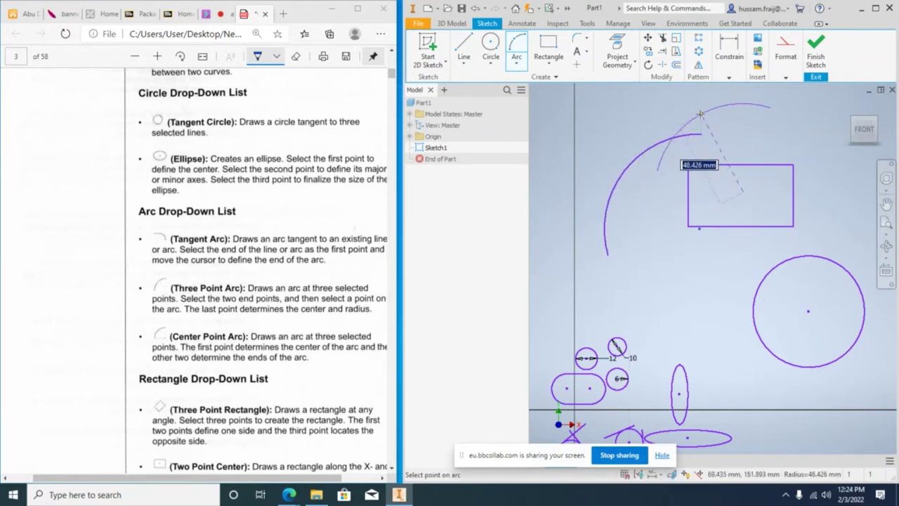
left_click(692, 117)
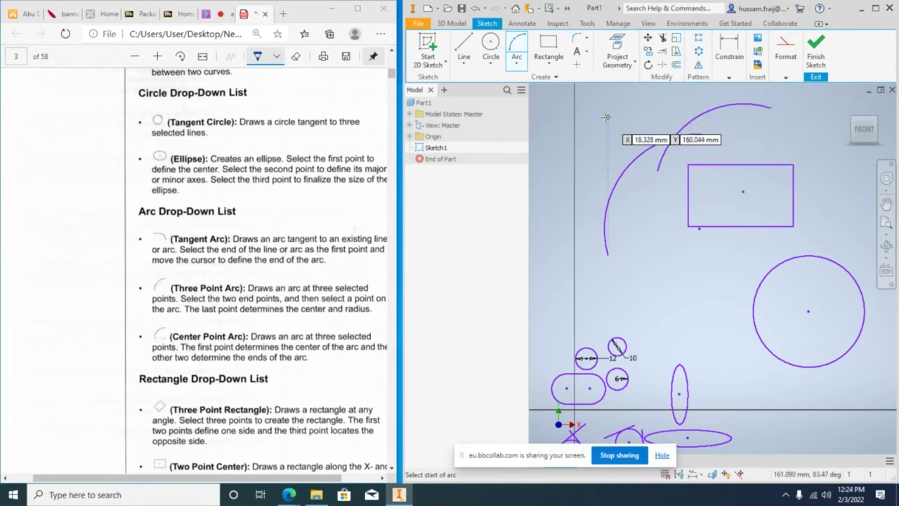
left_click(622, 133)
left_click(648, 227)
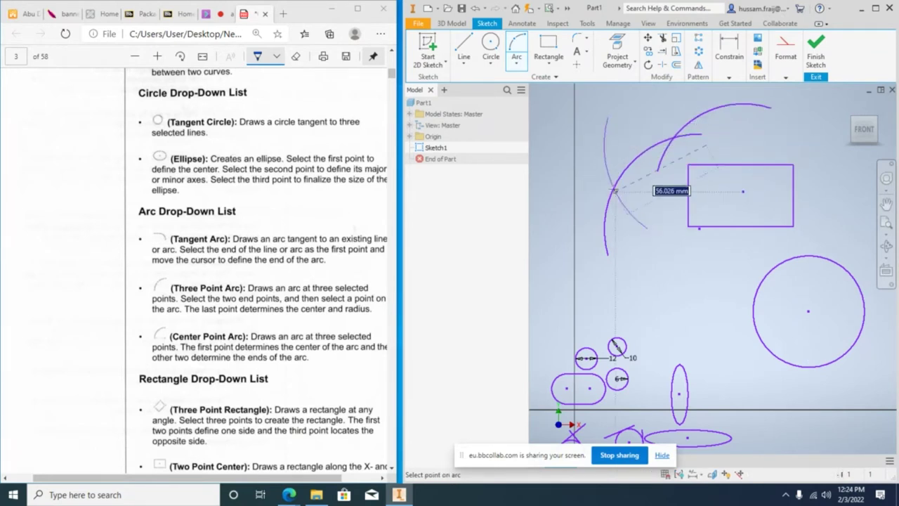
left_click(597, 176)
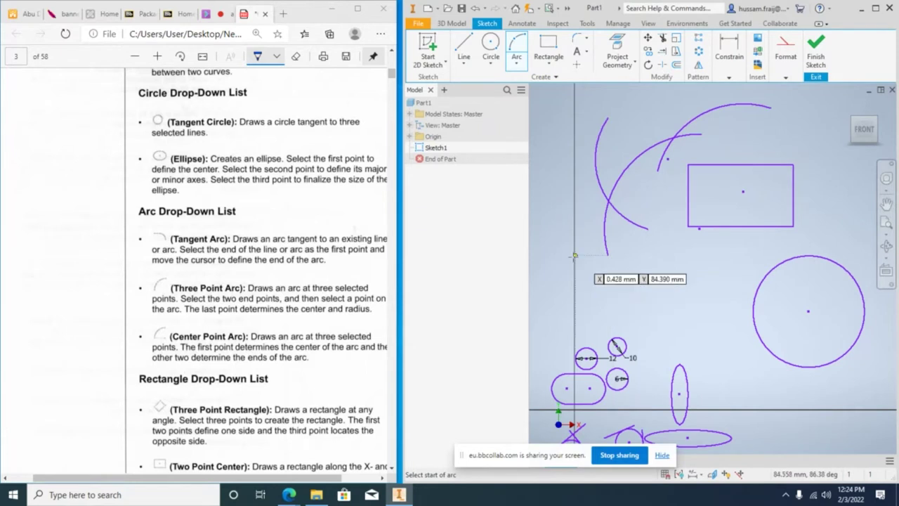
left_click(557, 219)
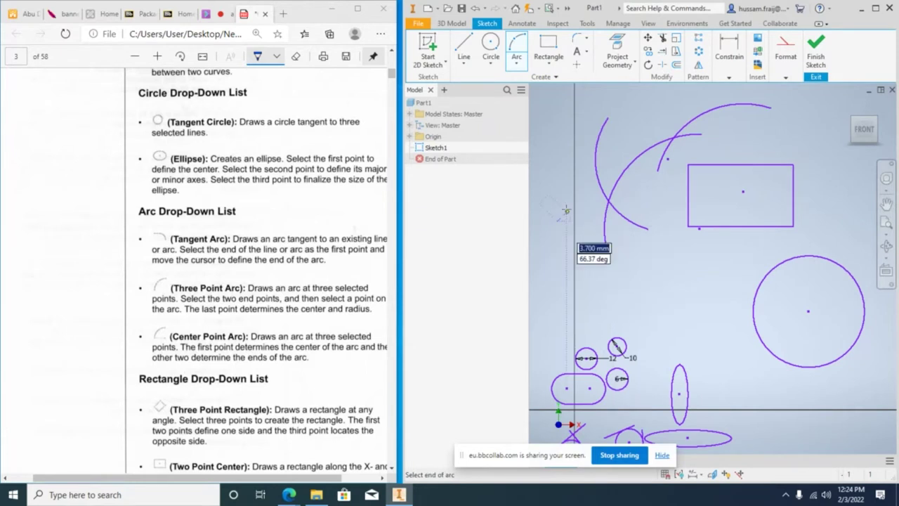
left_click(716, 114)
left_click(656, 125)
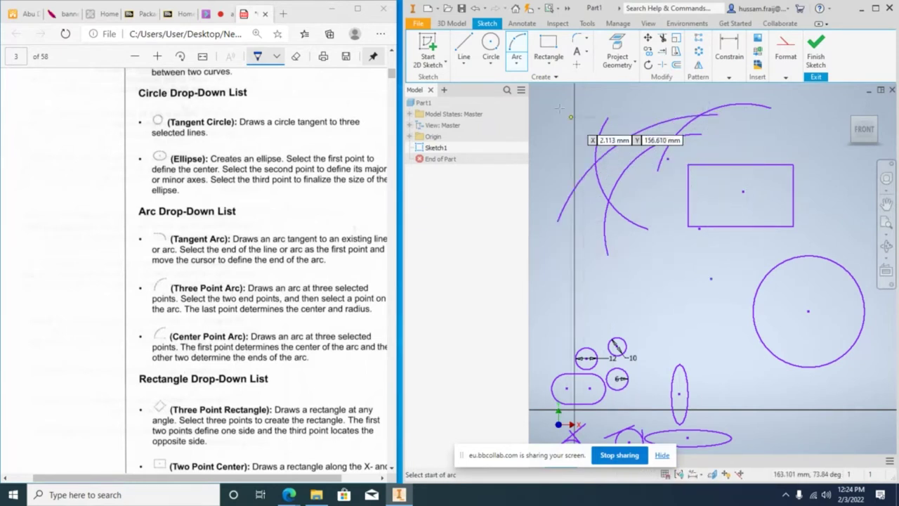
Draw a center point arc concentric with the large circle, radius about 40.6 mm, spanning 90° from straight above to its left.
left_click(516, 64)
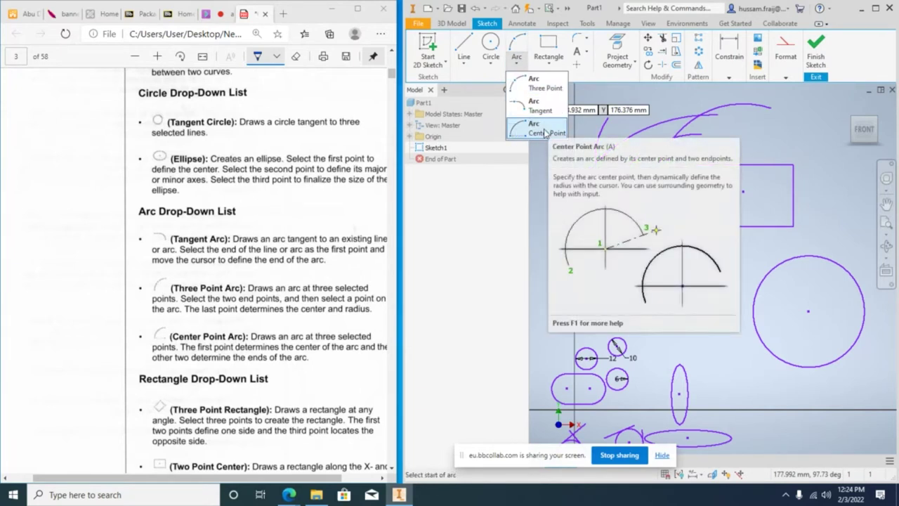
left_click(545, 133)
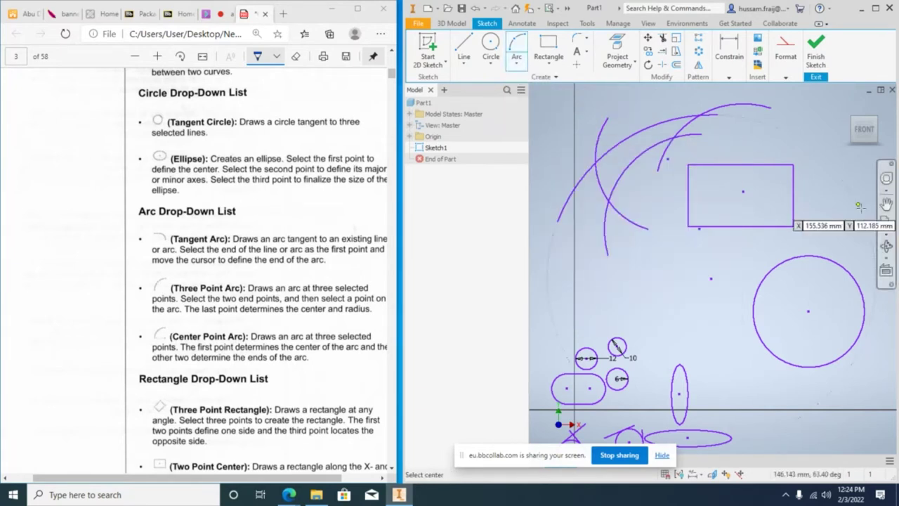
left_click(809, 308)
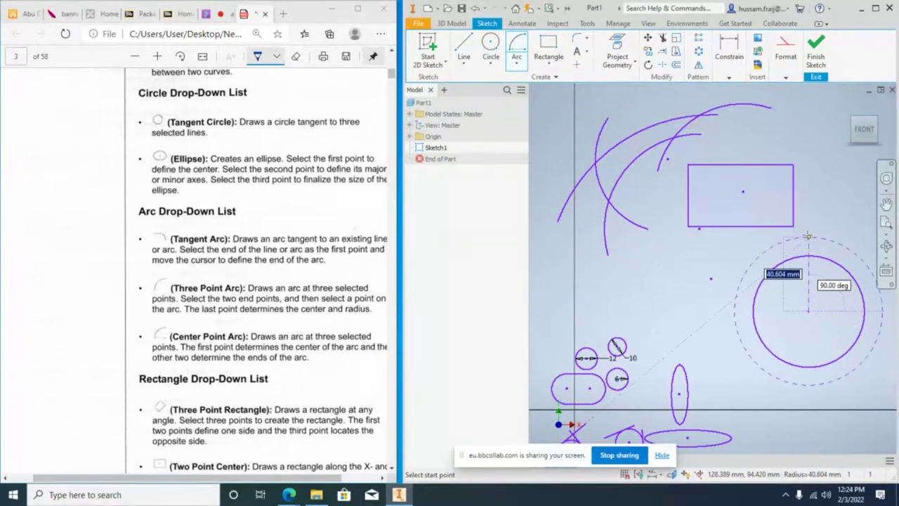
left_click(808, 236)
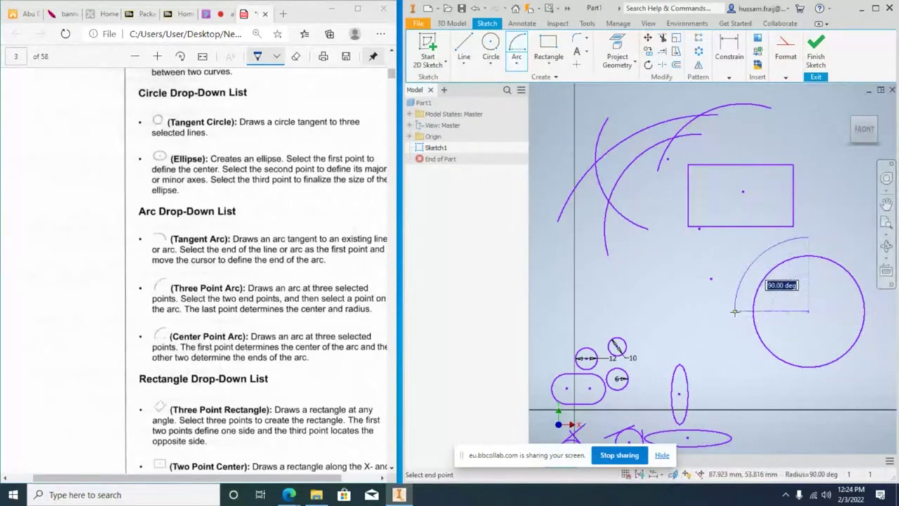
left_click(734, 310)
key("Escape")
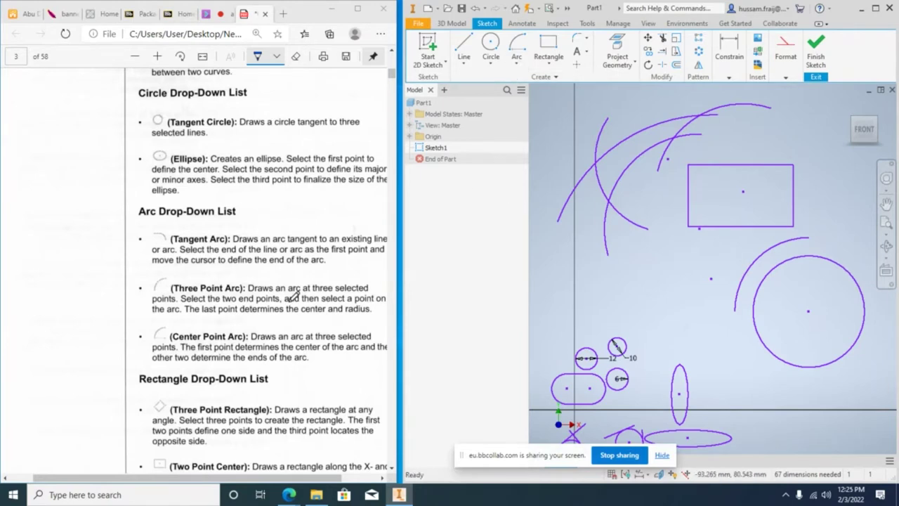
Draw a tall, narrow two-point rectangle in the empty sketch area to the right of the large circle.
scroll(292, 297, "down", 3)
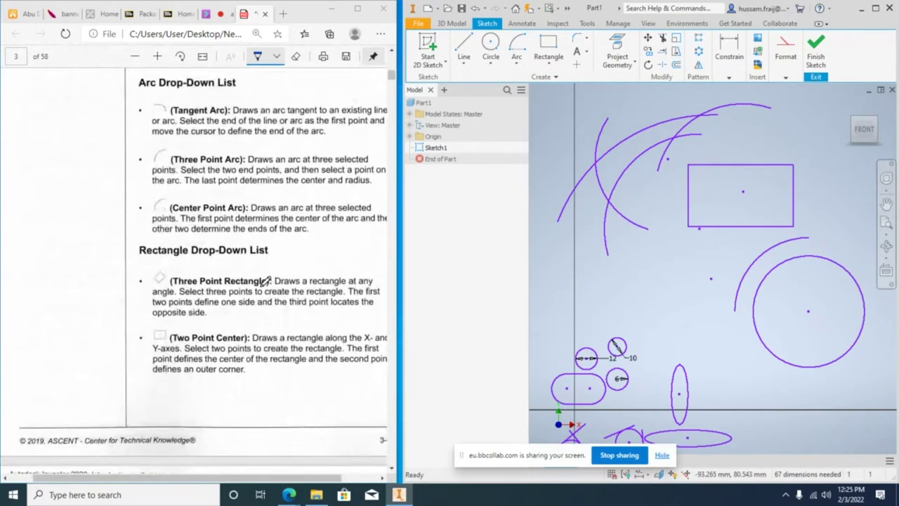
scroll(266, 280, "down", 2)
right_click(667, 258)
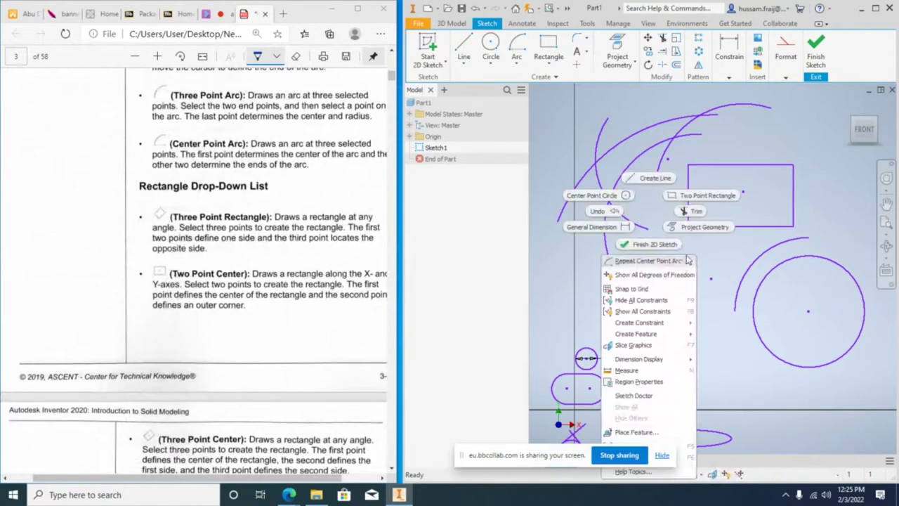
scroll(612, 284, "down", 3)
scroll(581, 308, "down", 6)
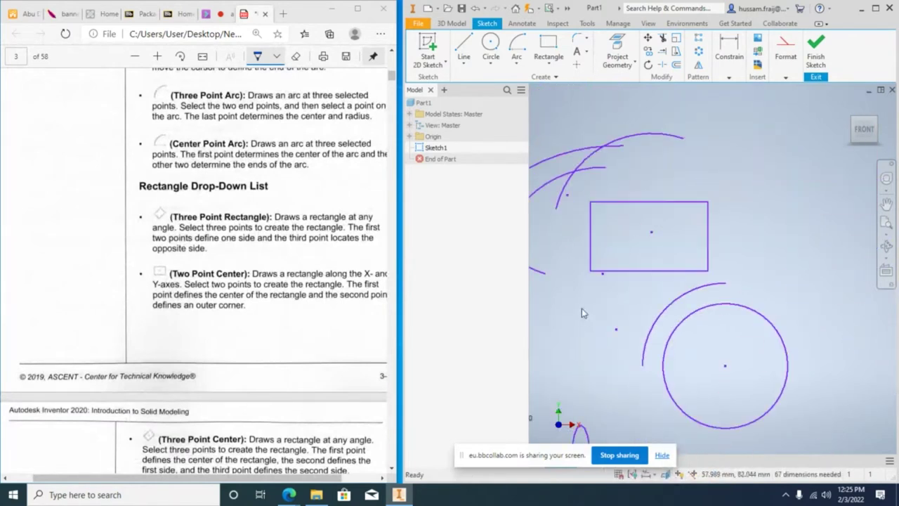
middle_click_drag(682, 280, 633, 284)
scroll(652, 282, "up", 2)
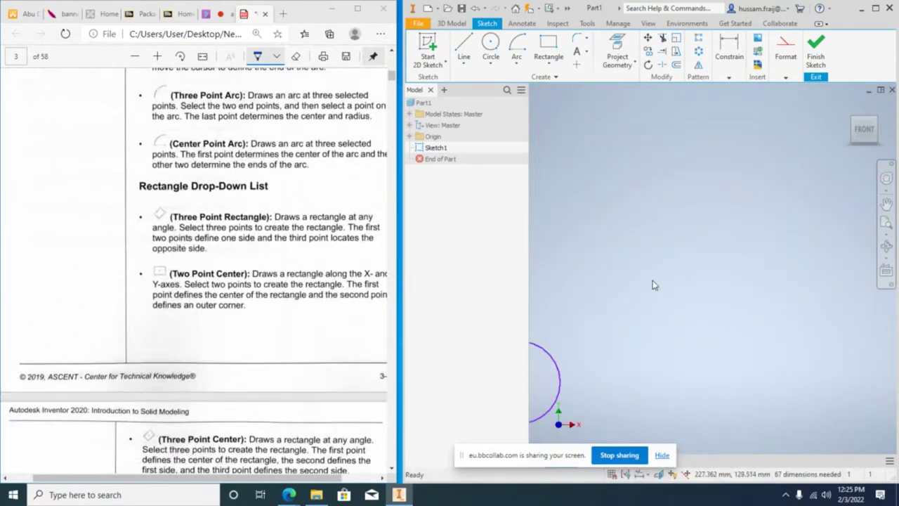
left_click(547, 62)
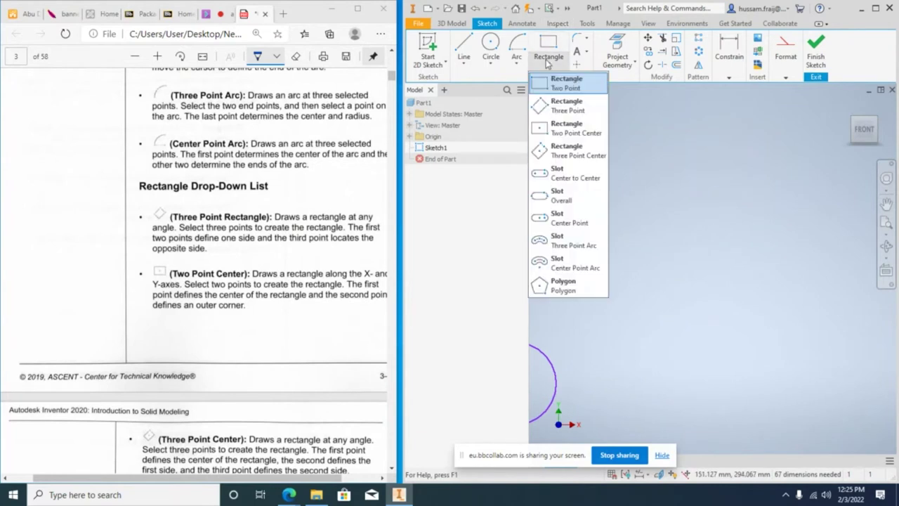
left_click(557, 85)
left_click(614, 136)
left_click(657, 258)
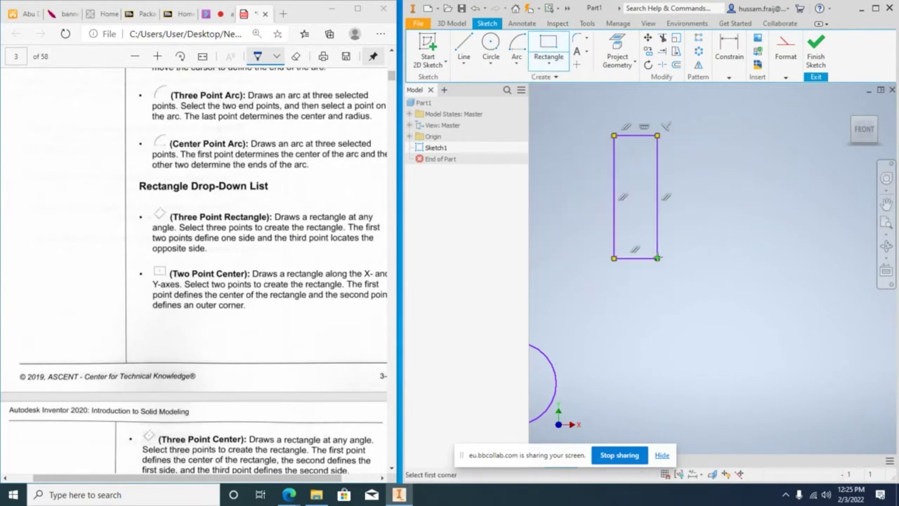
Draw two more two-point rectangles, one wide and flat to the right and one overlapping the tall rectangle's upper-right corner.
left_click(701, 122)
left_click(792, 153)
left_click(692, 175)
left_click(641, 111)
key("Escape")
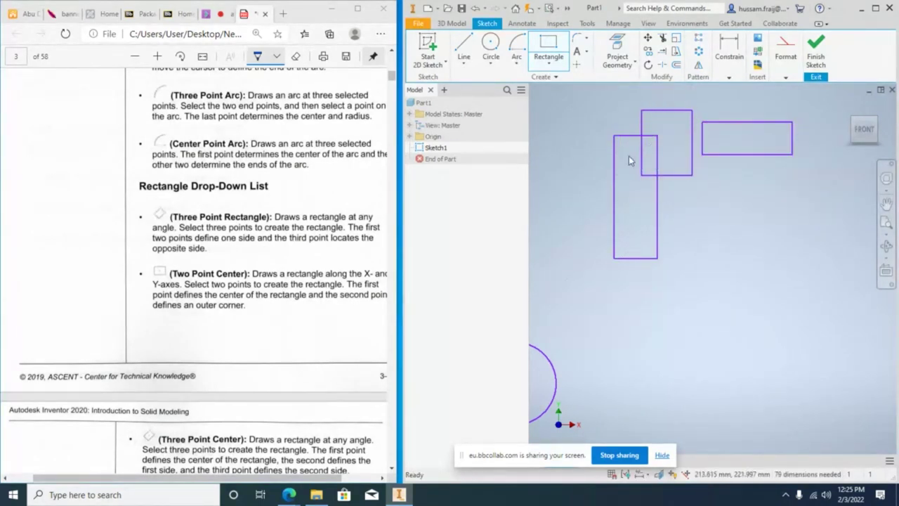
Draw a 60 by 30 mm two-point rectangle below and right of the tall rectangle, and finish the command.
left_click(549, 49)
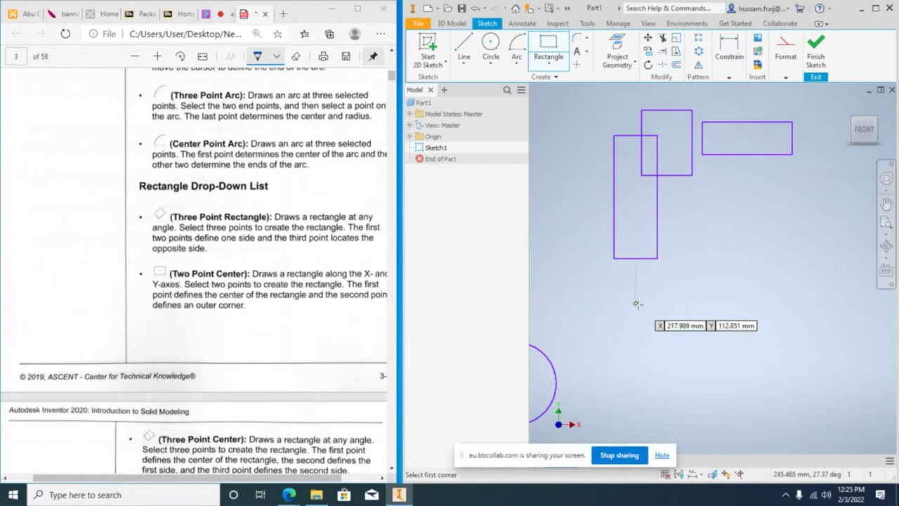
left_click(678, 297)
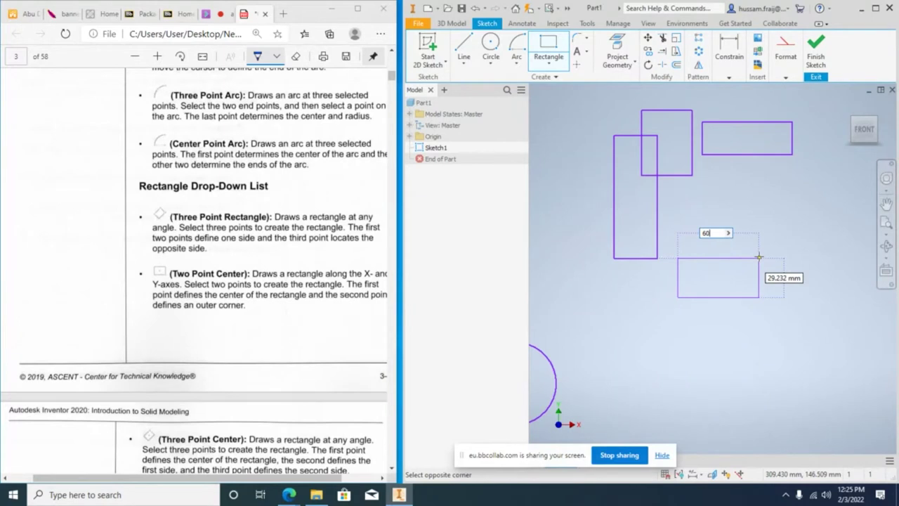
type("60")
key("Tab")
type("30")
key("Return")
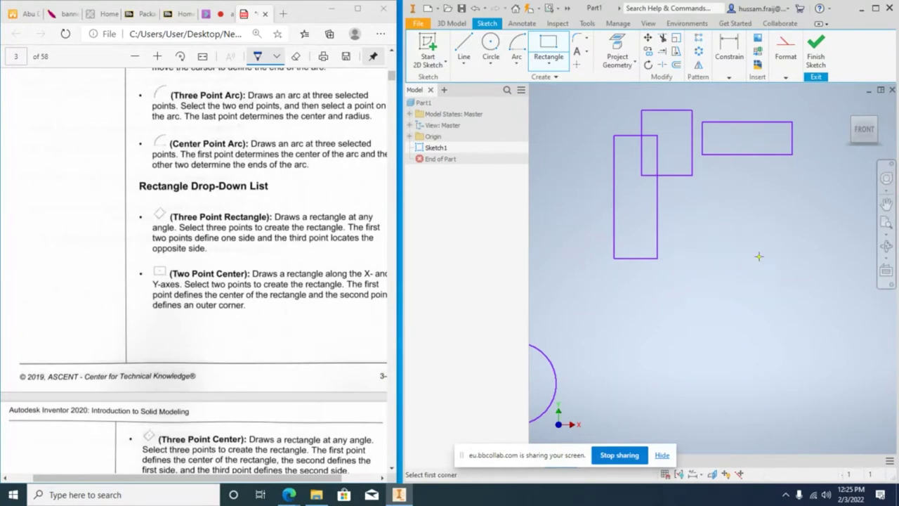
right_click(767, 200)
left_click(809, 201)
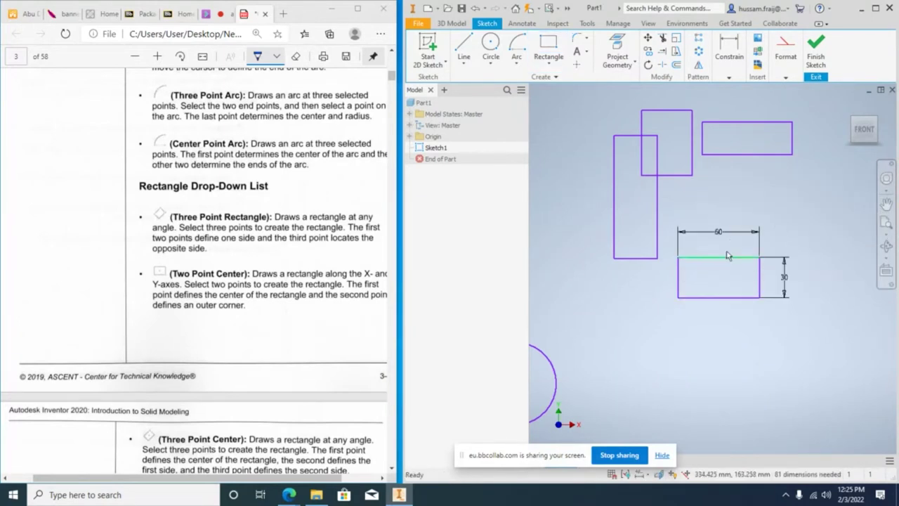
Draw a 20 by 20 mm two-point rectangle above and right of the 60 mm rectangle, and finish the command.
left_click(542, 47)
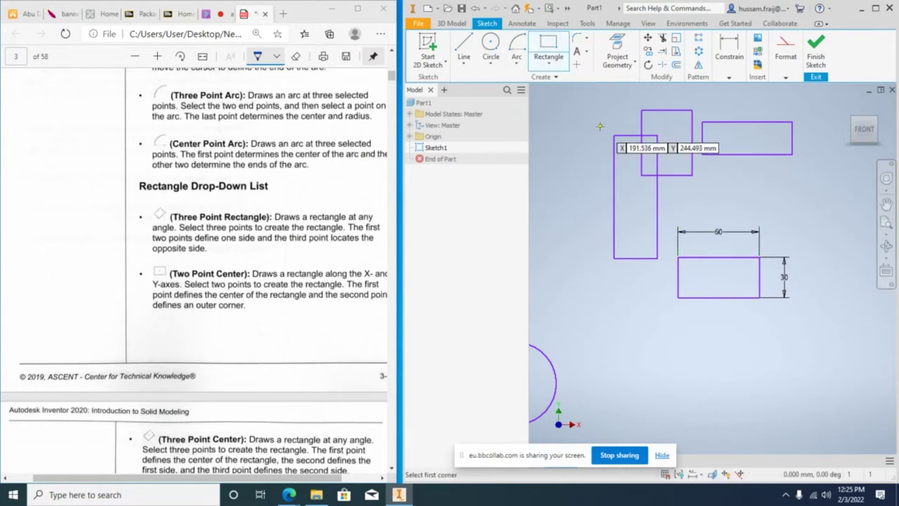
scroll(818, 191, "up", 3)
scroll(829, 201, "down", 7)
left_click(727, 213)
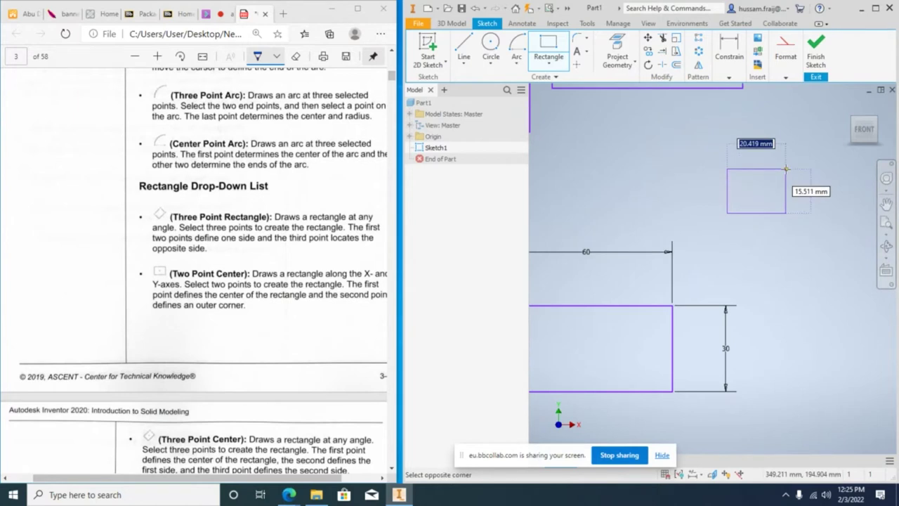
type("20")
key("Tab")
type("20")
key("Return")
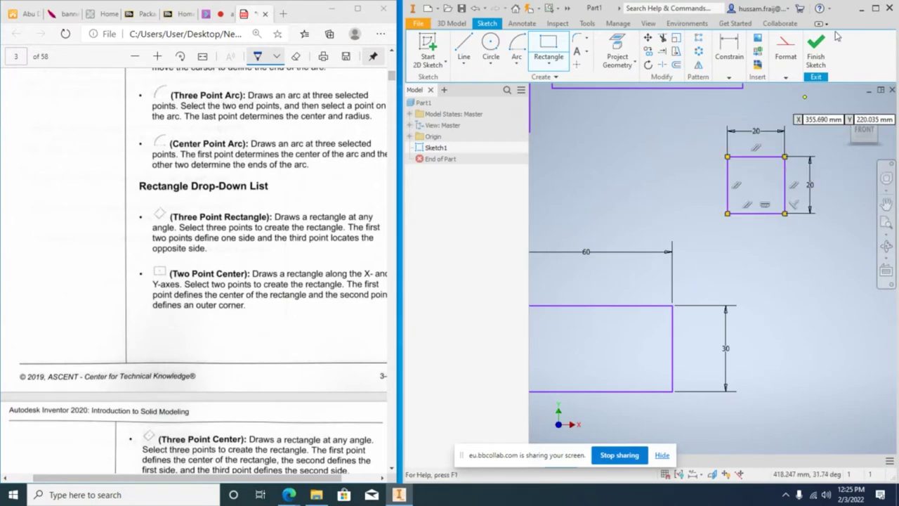
right_click(694, 151)
left_click(720, 152)
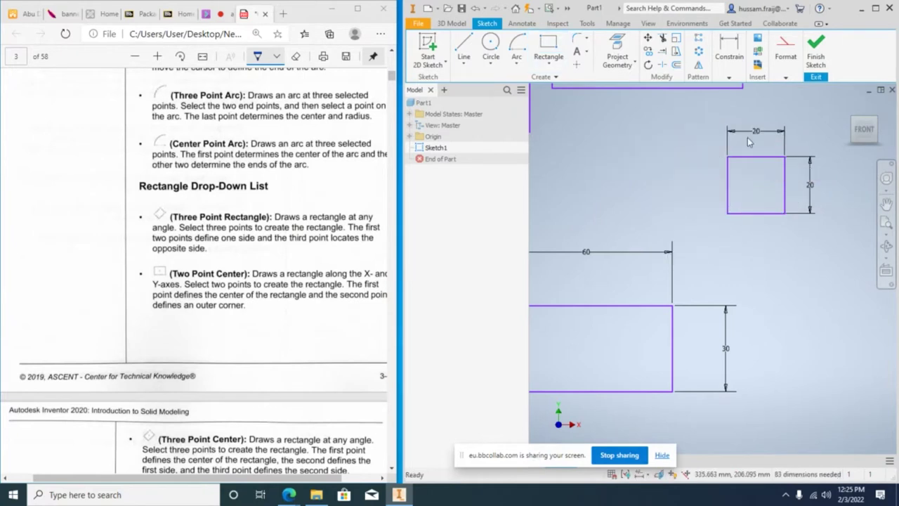
Draw a 10 by 10 mm two-point rectangle between the freehand rectangles and the 20 mm square.
scroll(731, 197, "down", 5)
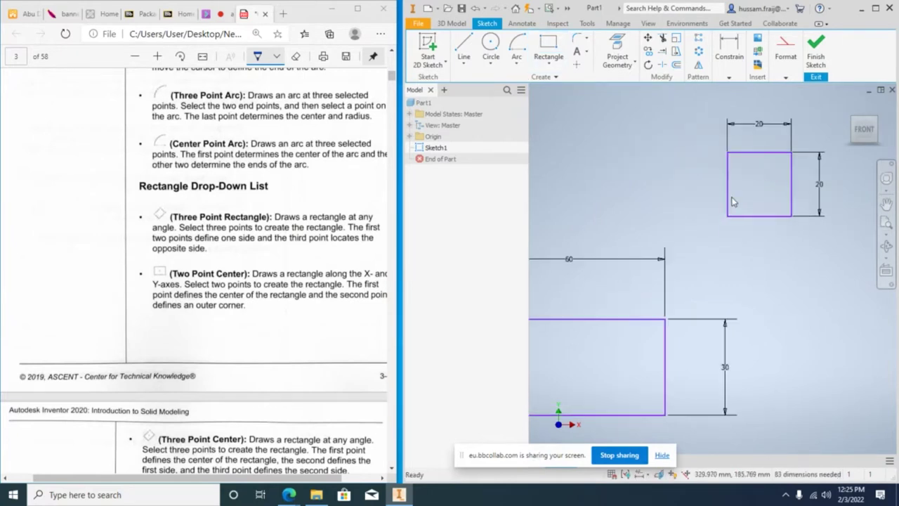
left_click(549, 43)
scroll(677, 178, "up", 4)
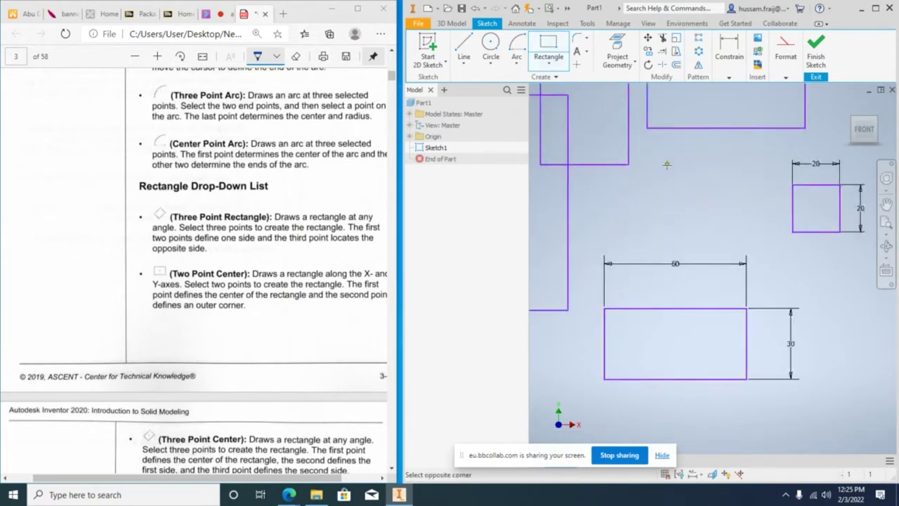
left_click(666, 165)
type("10")
key("Tab")
type("10")
key("Return")
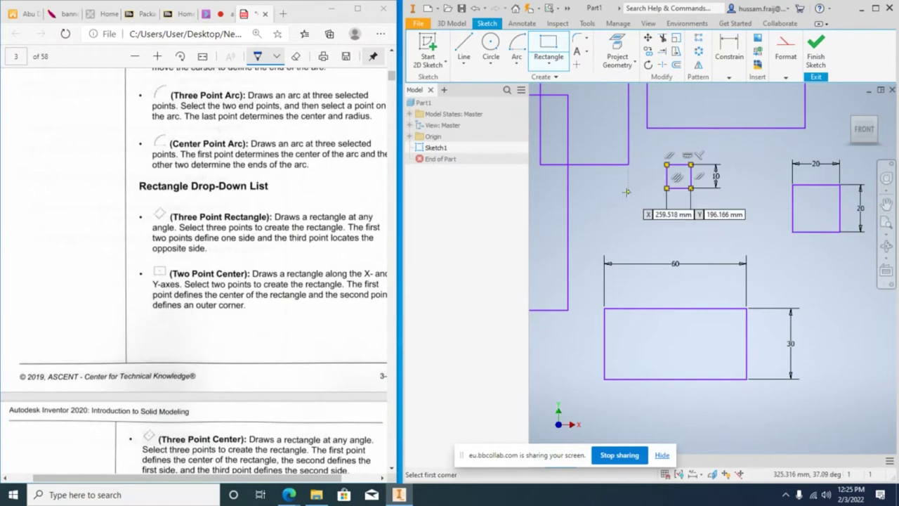
Draw a 15 by 15 mm two-point center rectangle centered on the lower-left corner of the 60 by 30 mm rectangle.
scroll(623, 164, "down", 2)
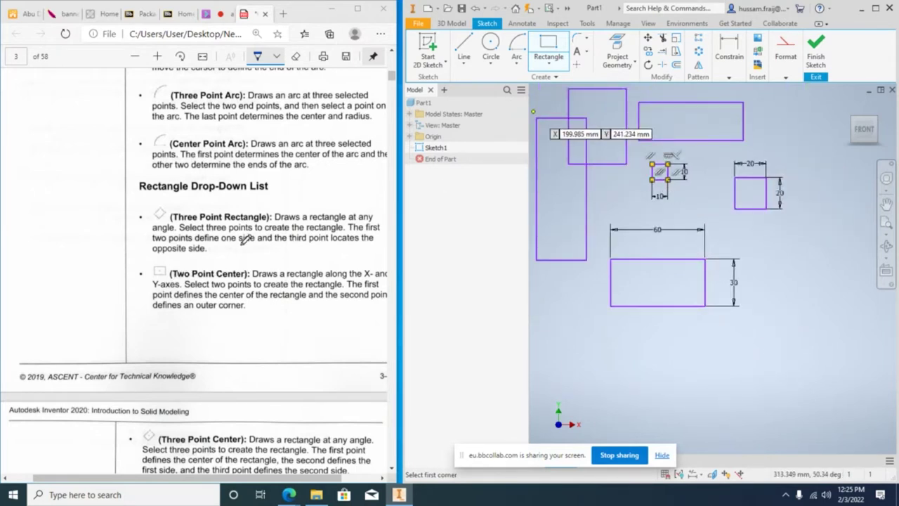
scroll(623, 220, "up", 3)
scroll(623, 220, "down", 2)
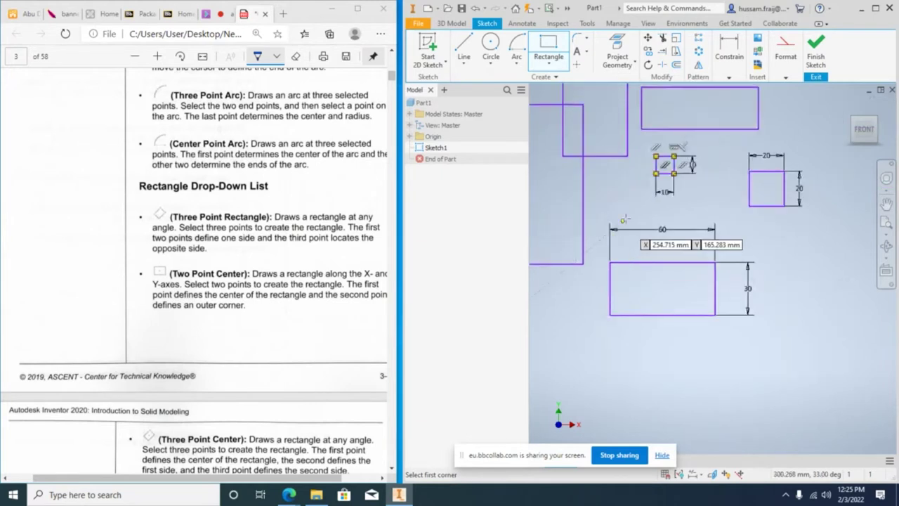
left_click(549, 63)
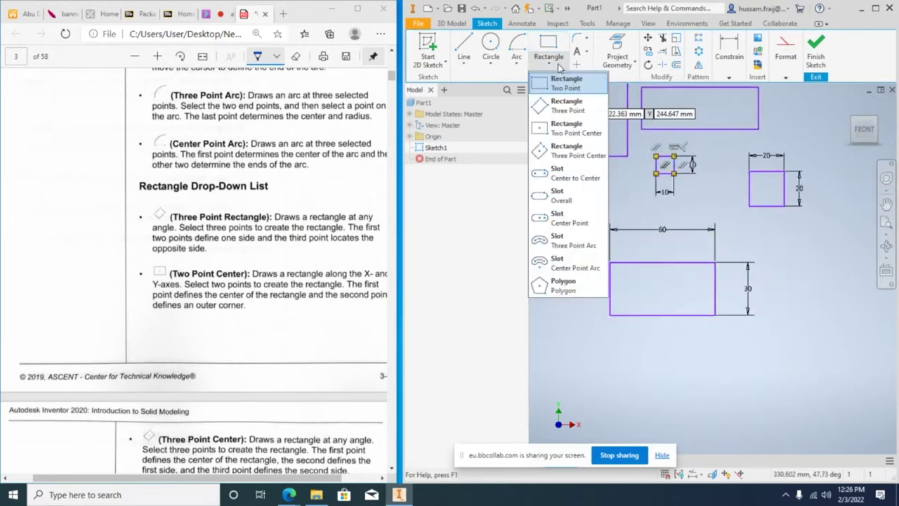
left_click(571, 131)
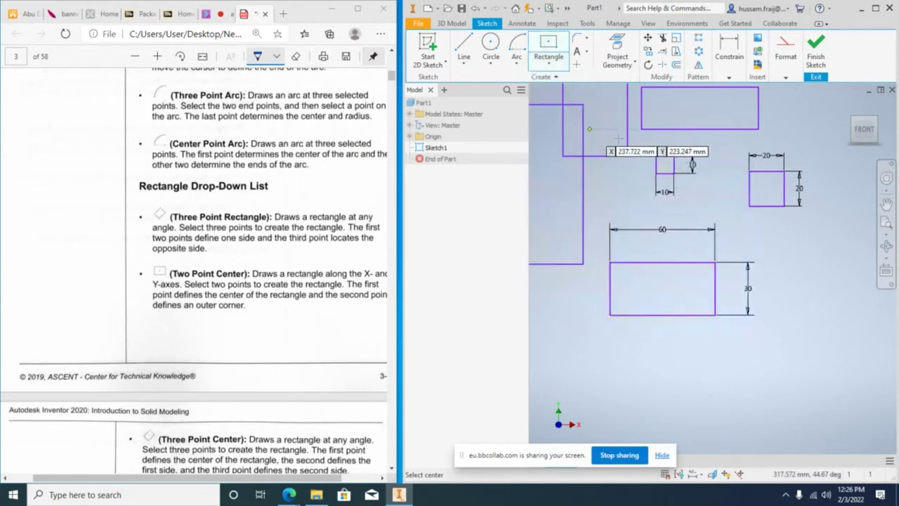
scroll(594, 295, "down", 2)
scroll(590, 313, "up", 5)
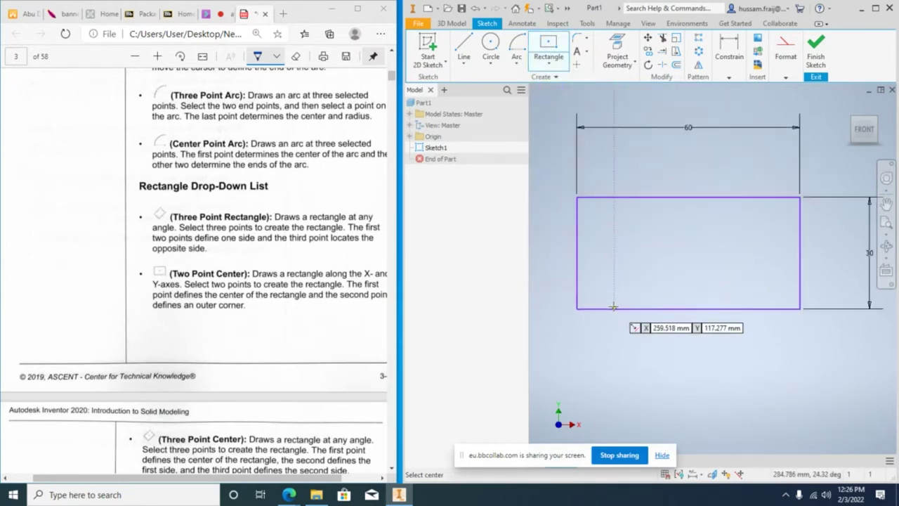
left_click(567, 303)
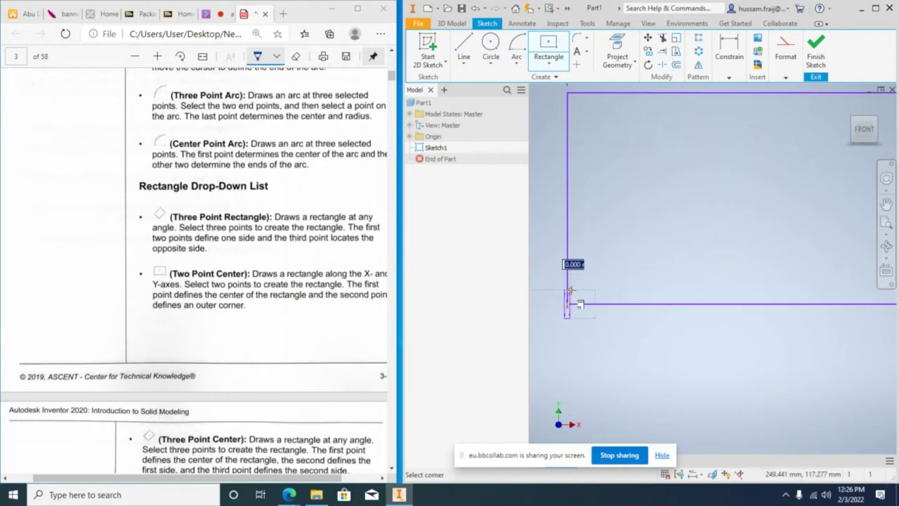
scroll(674, 249, "up", 3)
scroll(675, 249, "down", 5)
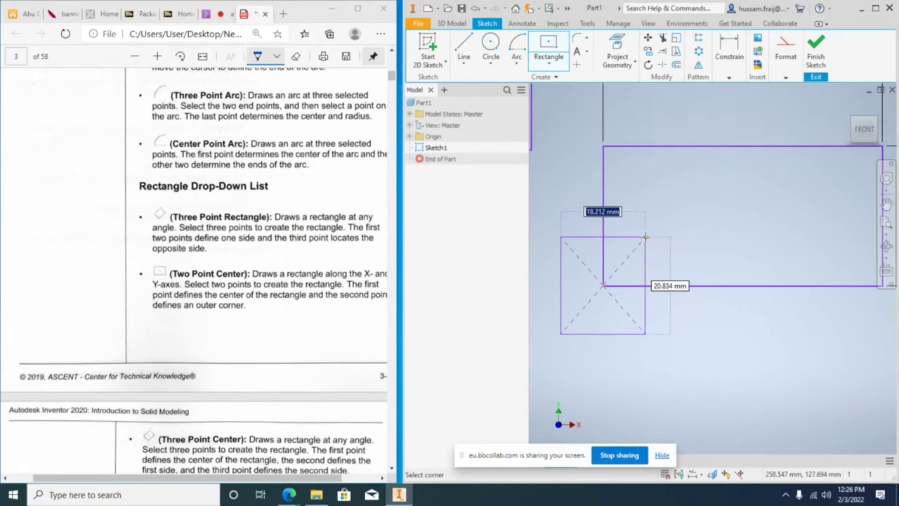
type("15")
key("Tab")
key("Return")
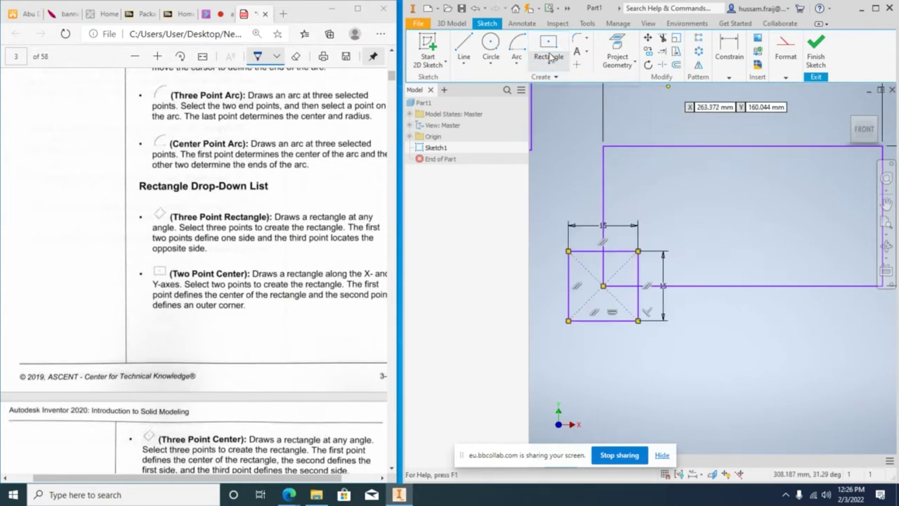
Draw a wide, flat two-point rectangle freehand just below the 60 by 30 mm rectangle.
left_click(550, 65)
left_click(557, 80)
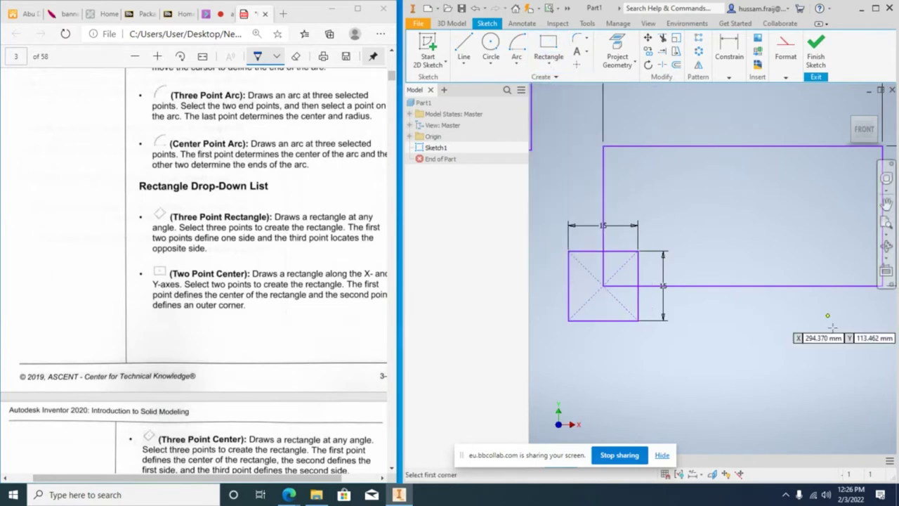
left_click(610, 352)
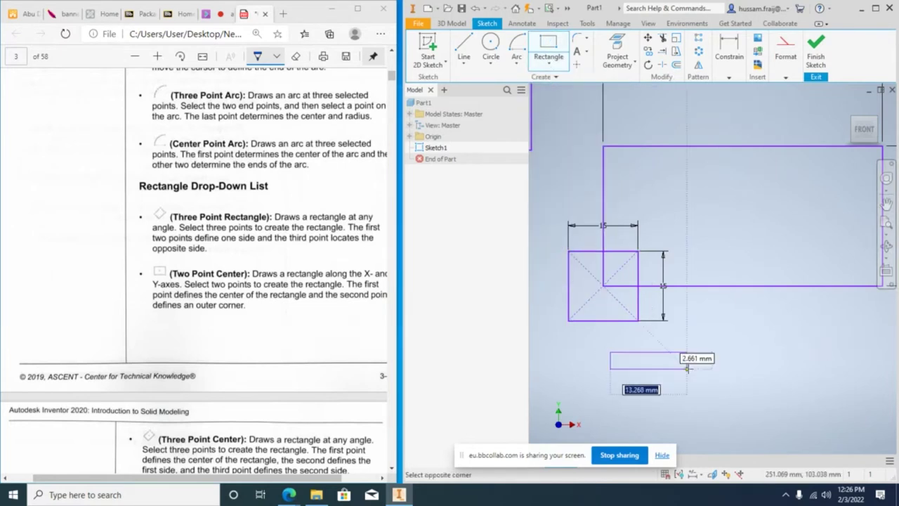
left_click(808, 408)
Draw a roughly square two-point center rectangle freehand inside the 60 by 30 mm rectangle.
left_click(549, 65)
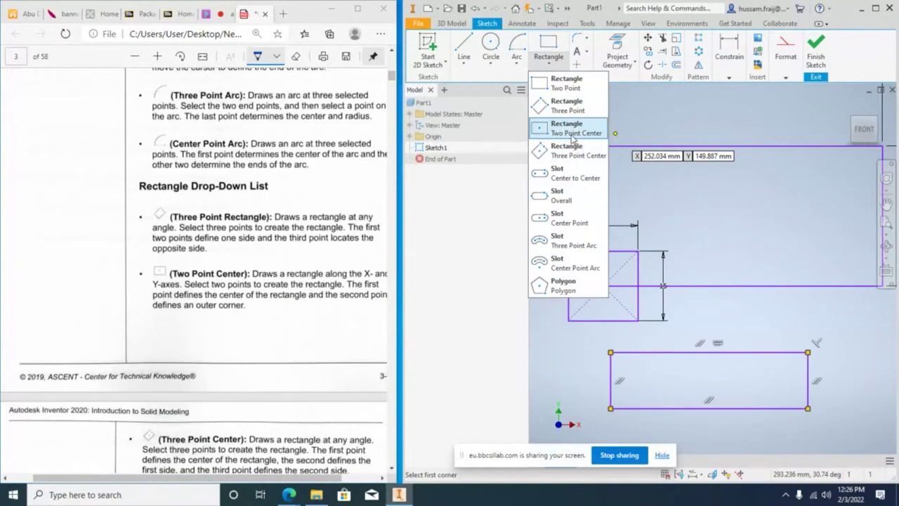
left_click(572, 135)
left_click(703, 199)
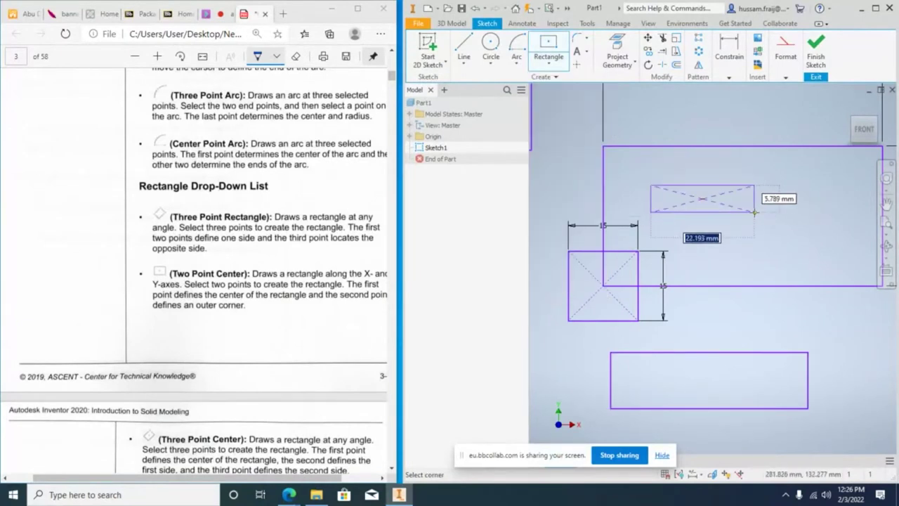
left_click(738, 234)
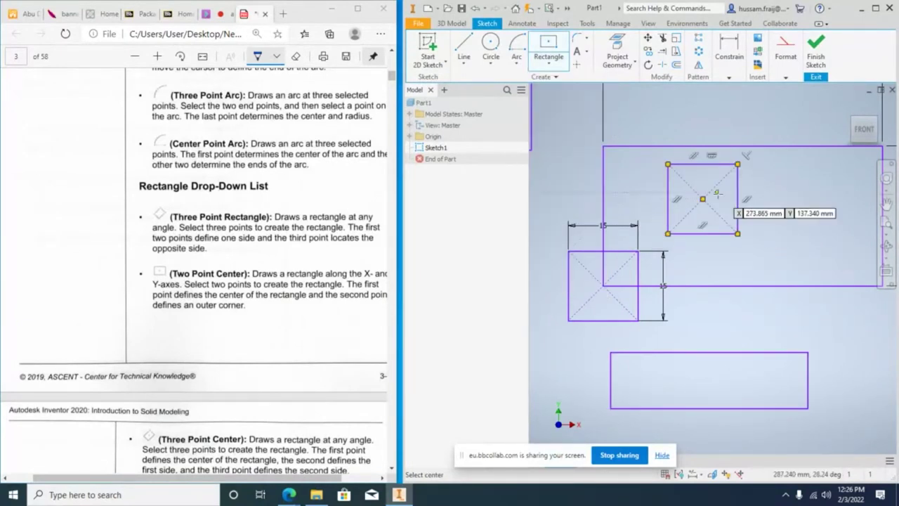
Draw a three-point rectangle below and left of the 60 by 30 mm rectangle, with a 40 mm first side at 30 degrees and a 60 mm second side.
scroll(634, 192, "up", 2)
scroll(674, 197, "down", 5)
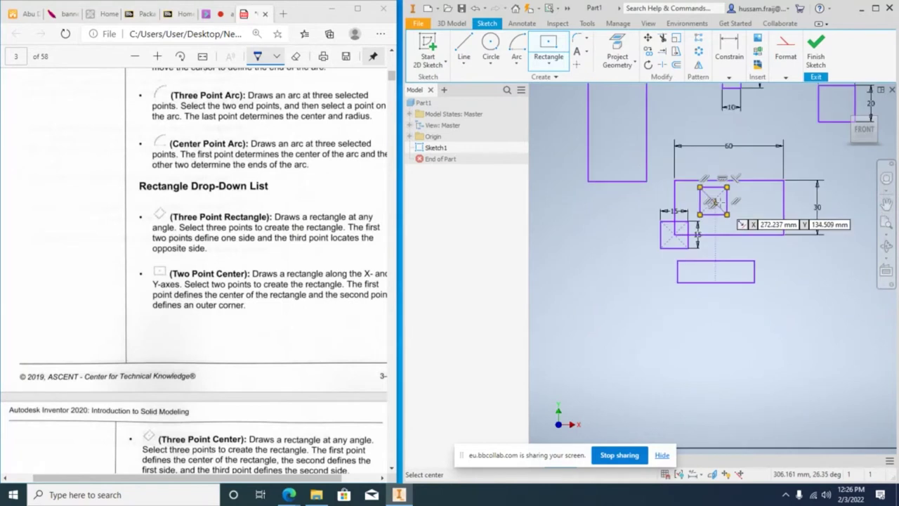
left_click(549, 63)
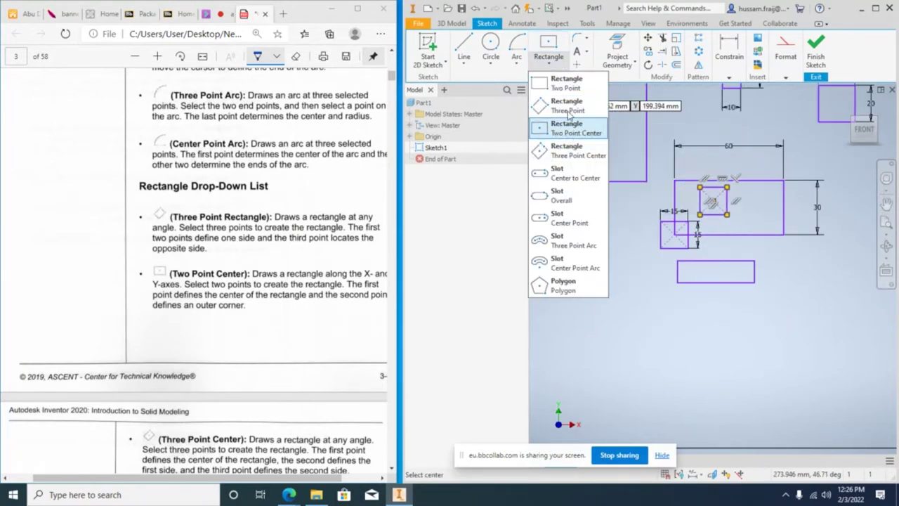
left_click(570, 108)
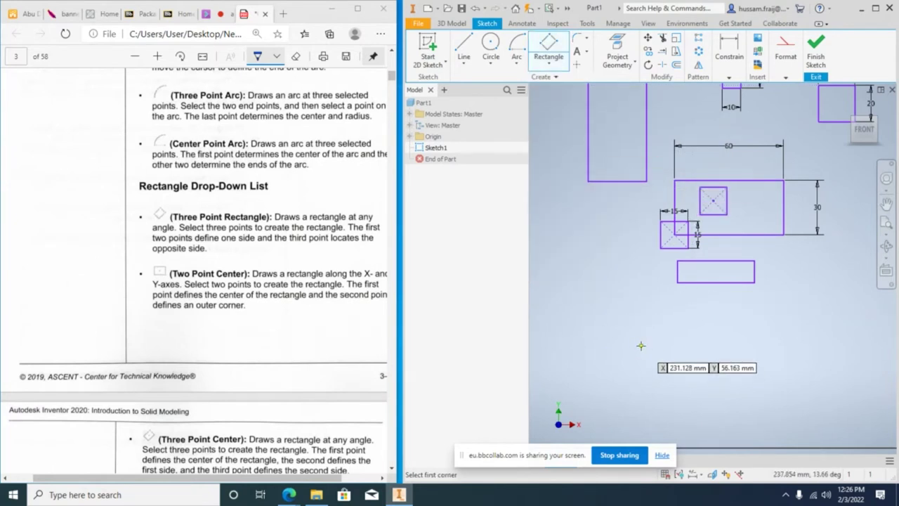
left_click(617, 354)
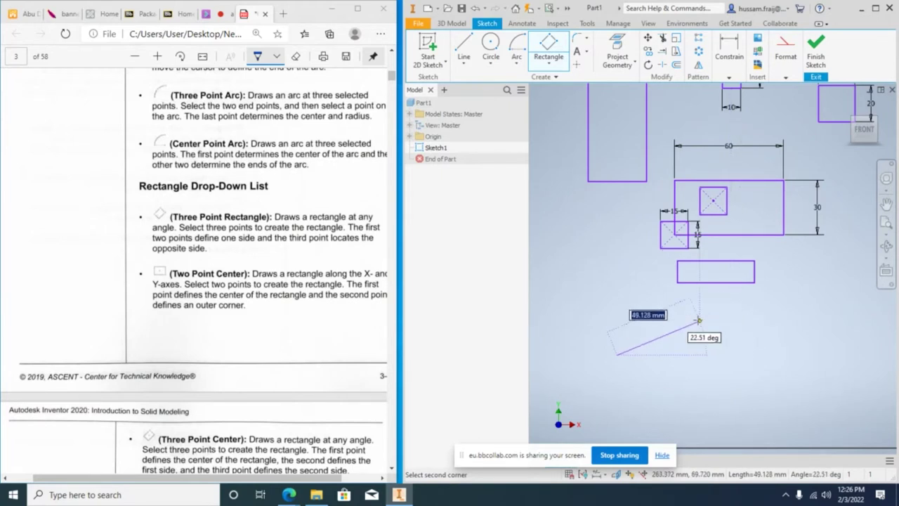
key("Tab")
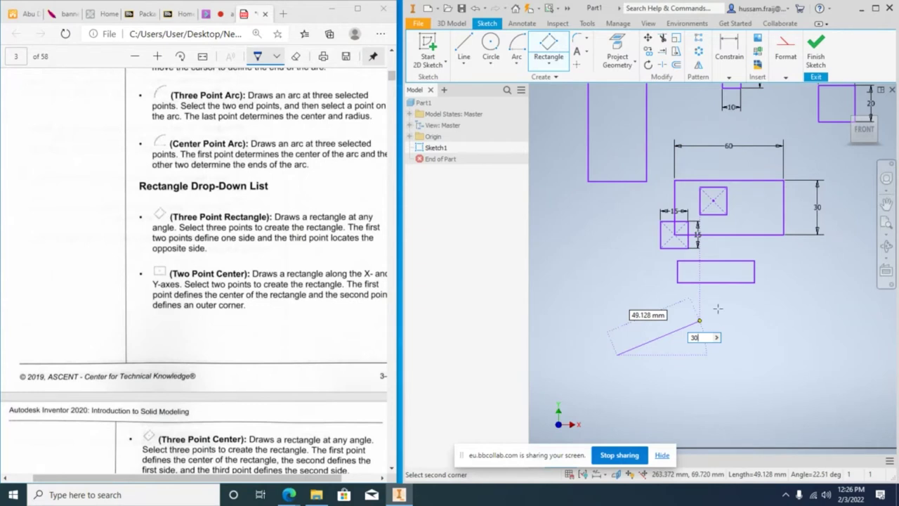
key("Tab")
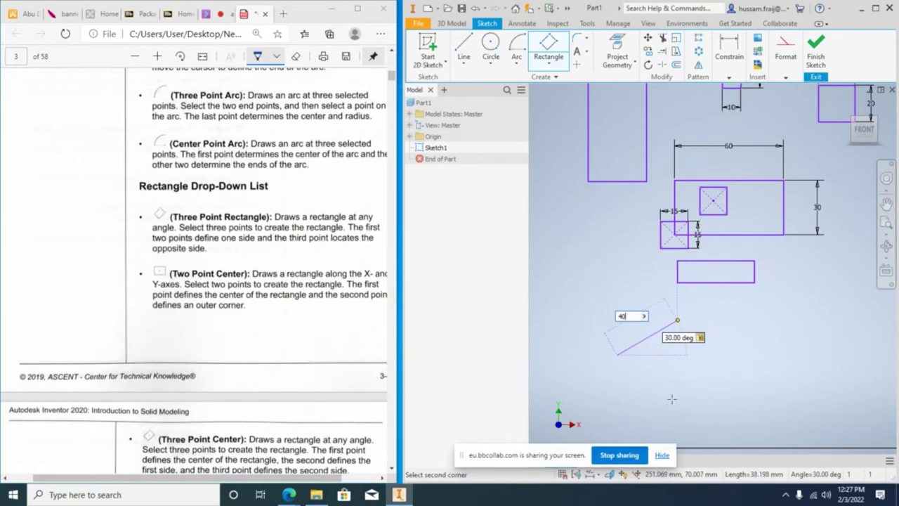
key("Return")
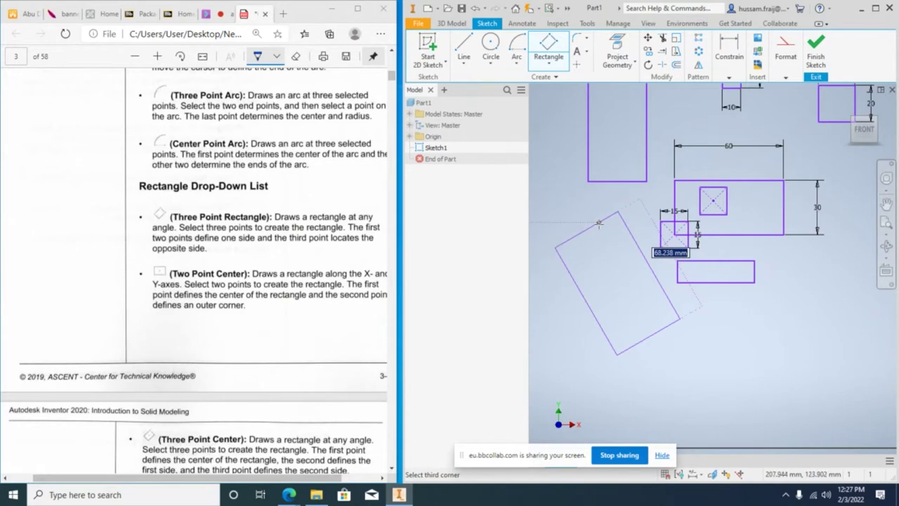
type("0")
key("Return")
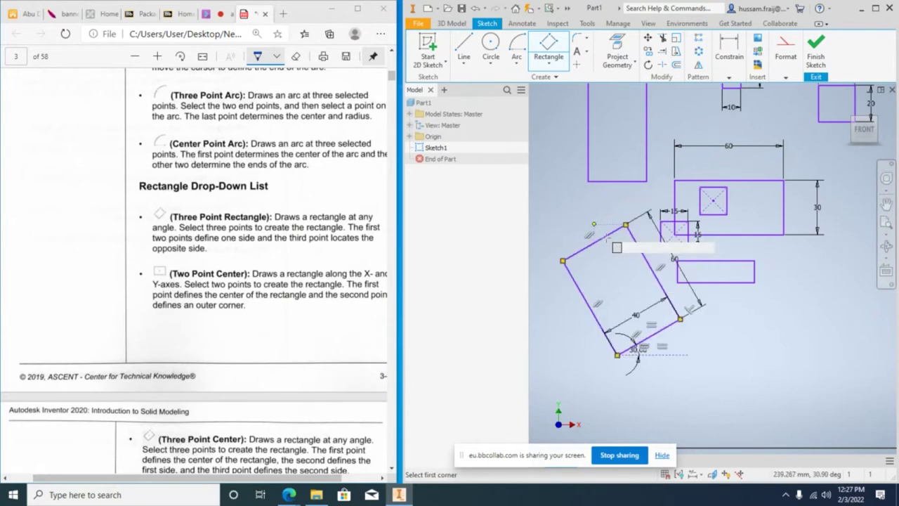
key("Escape")
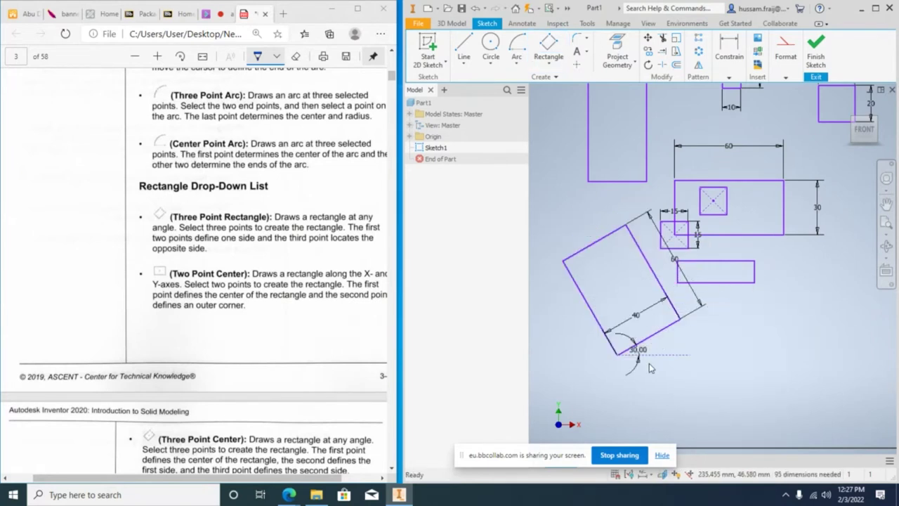
Draw a three-point rectangle right of the flat freehand rectangle, with a 20 mm first side at 15 degrees and a 50 mm second side.
scroll(649, 363, "up", 5)
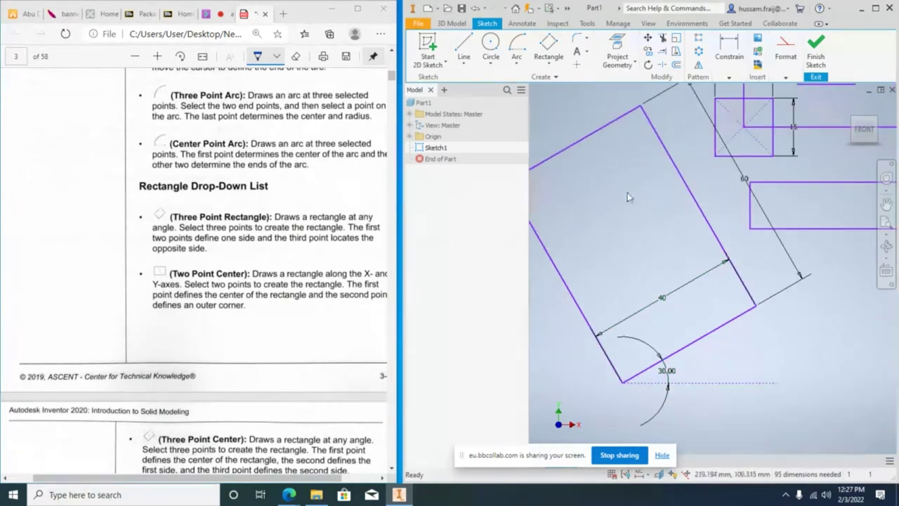
scroll(686, 331, "down", 5)
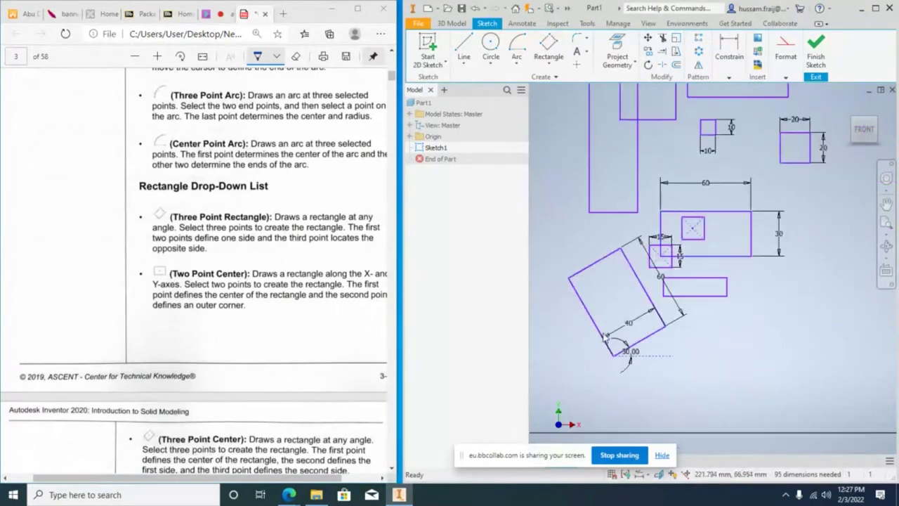
left_click(554, 61)
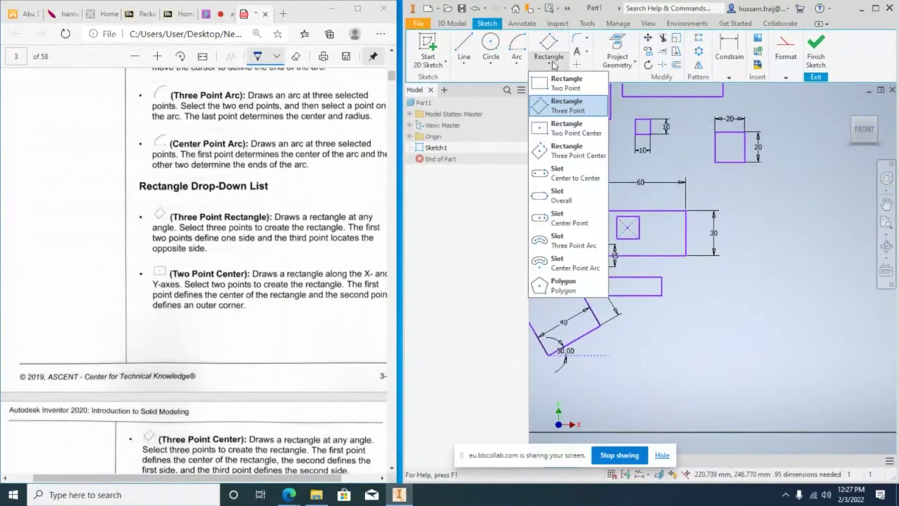
left_click(565, 106)
scroll(737, 361, "up", 6)
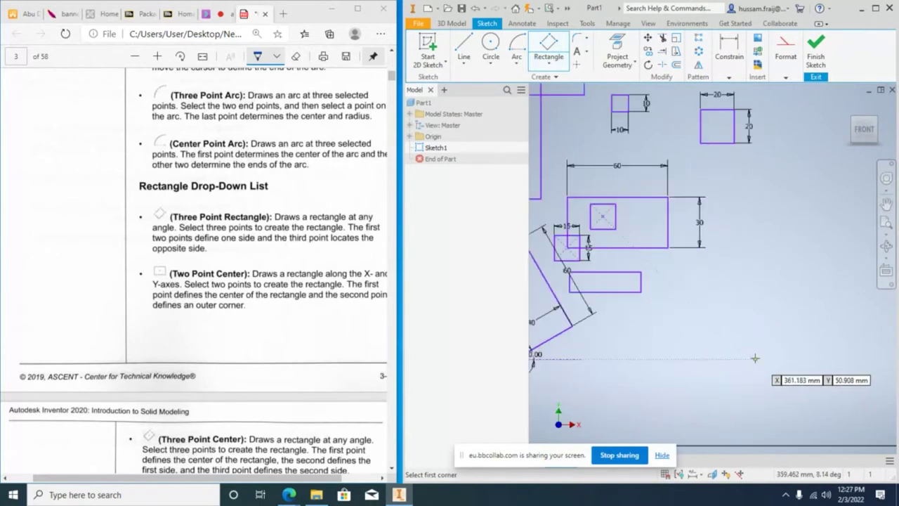
left_click(693, 355)
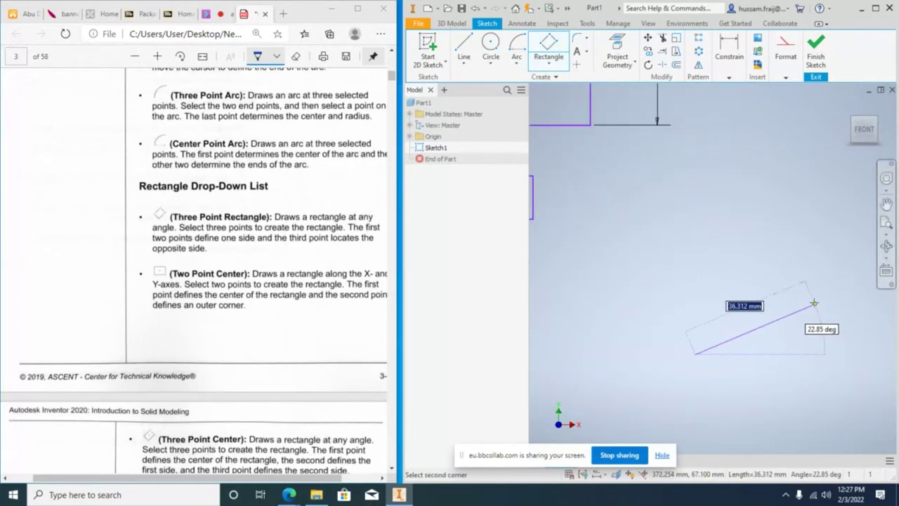
key("Tab")
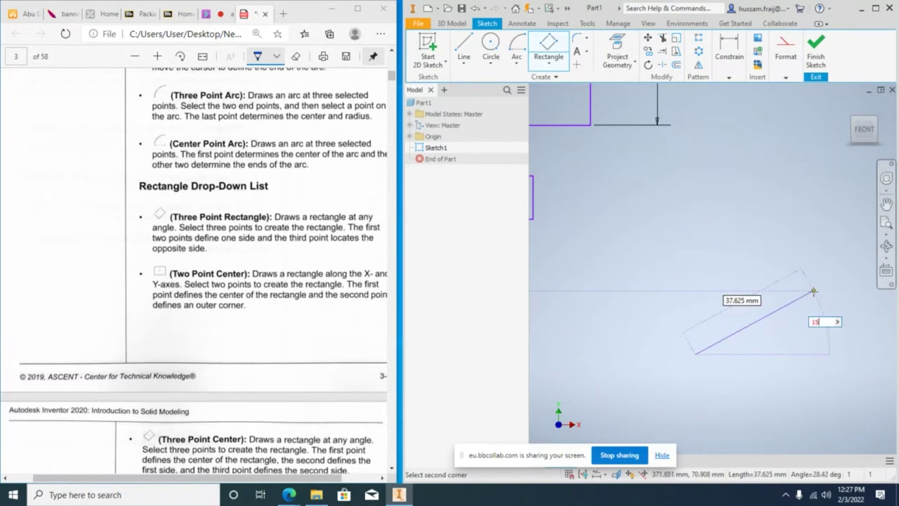
key("Tab")
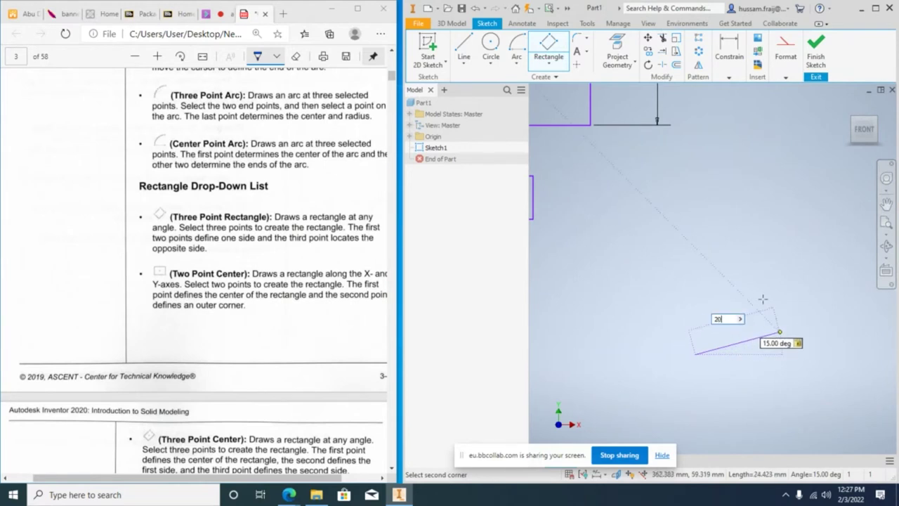
type("20")
key("Return")
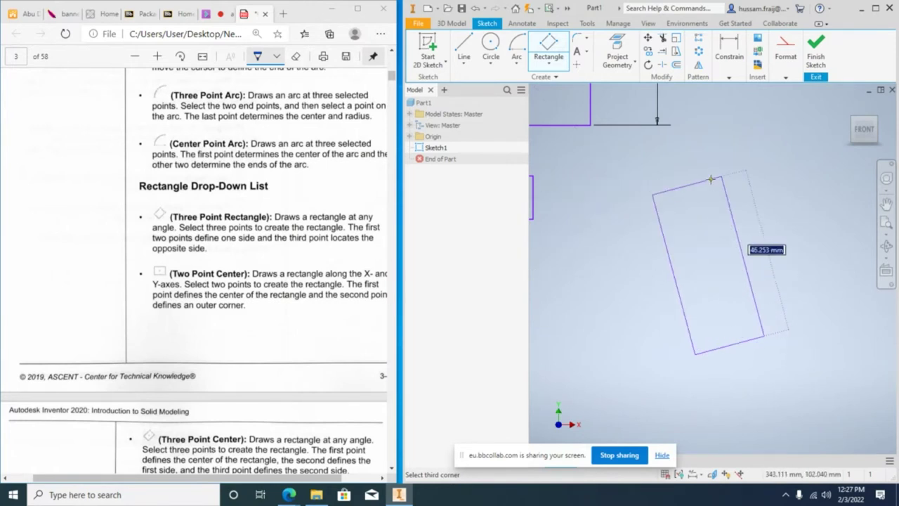
key("Return")
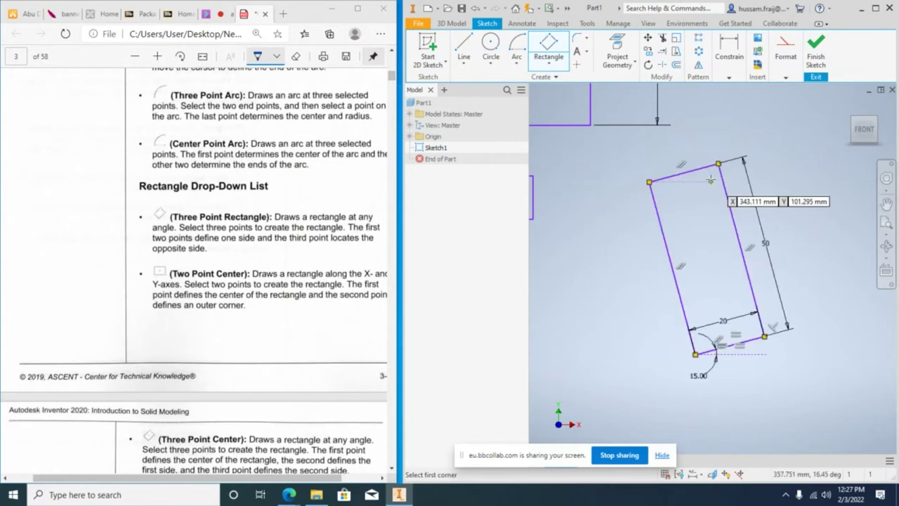
Draw a three-point center rectangle below and left of the 20 by 50 mm rectangle, with a 30 mm first side at 25 degrees and a 50 mm second side.
scroll(741, 235, "down", 4)
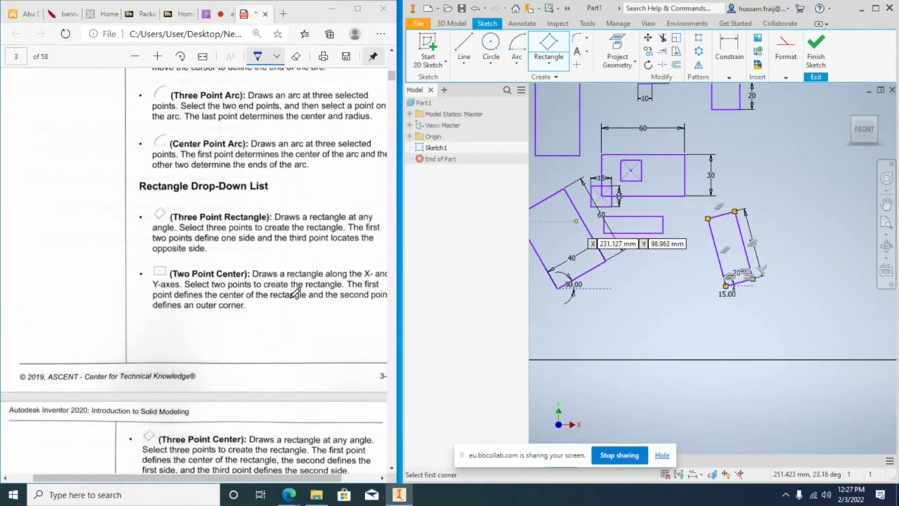
scroll(295, 291, "down", 2)
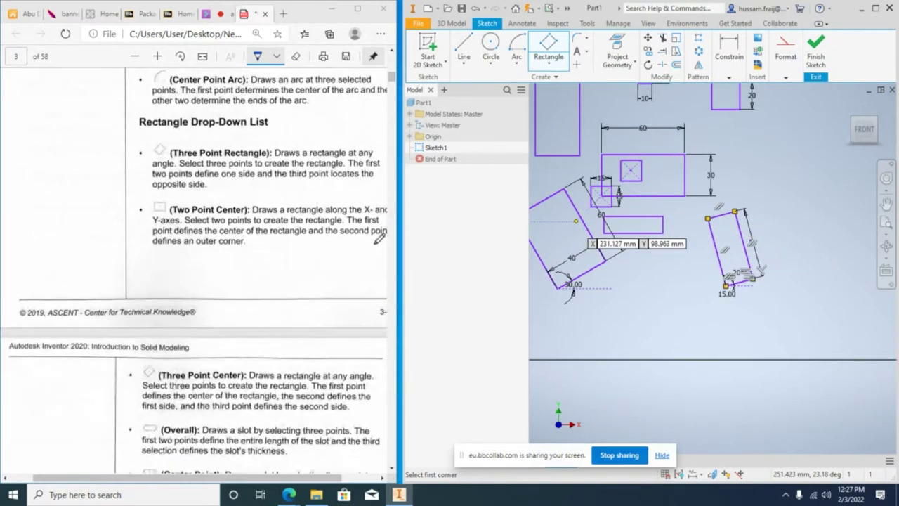
left_click(549, 63)
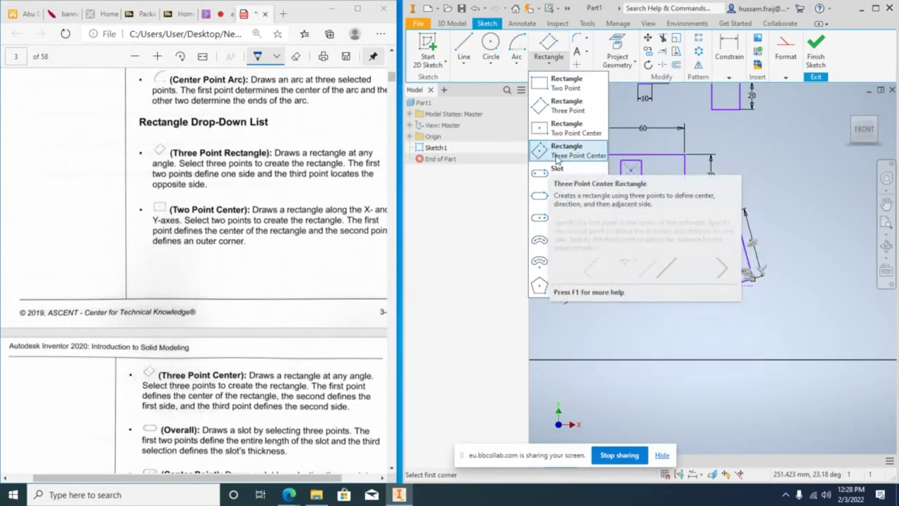
left_click(556, 153)
scroll(688, 333, "down", 2)
scroll(686, 334, "up", 3)
scroll(686, 334, "up", 2)
left_click(660, 328)
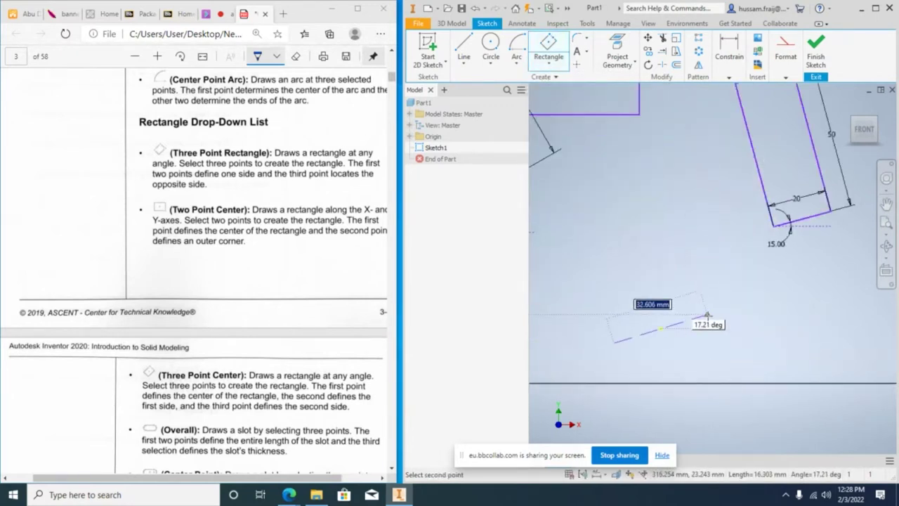
key("Tab")
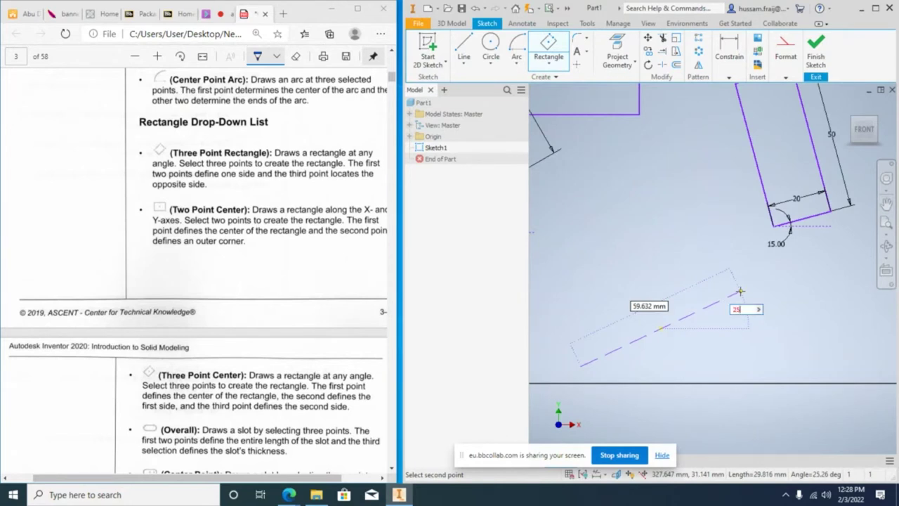
type("25")
key("Tab")
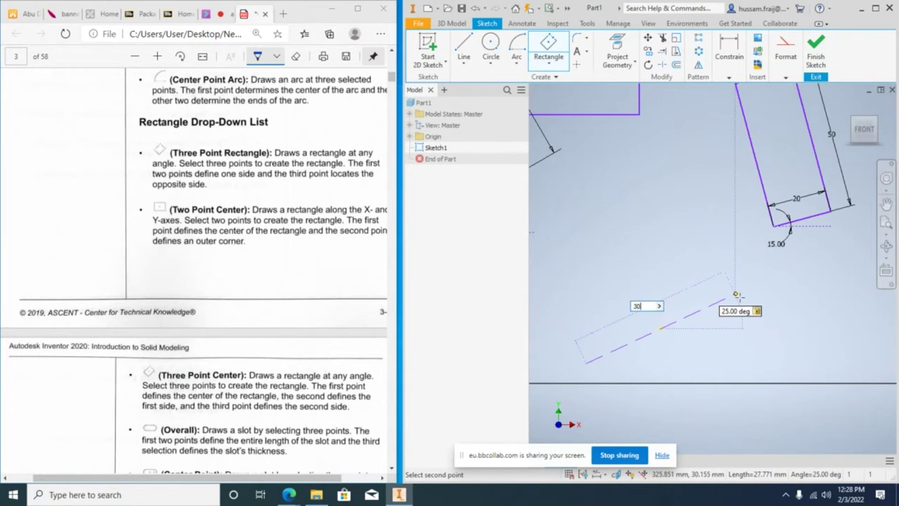
type("30")
key("Return")
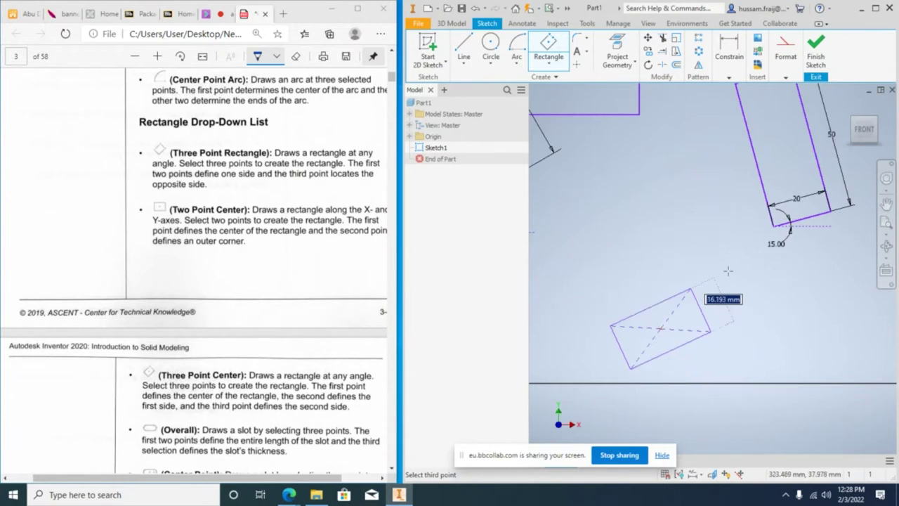
left_click(699, 228)
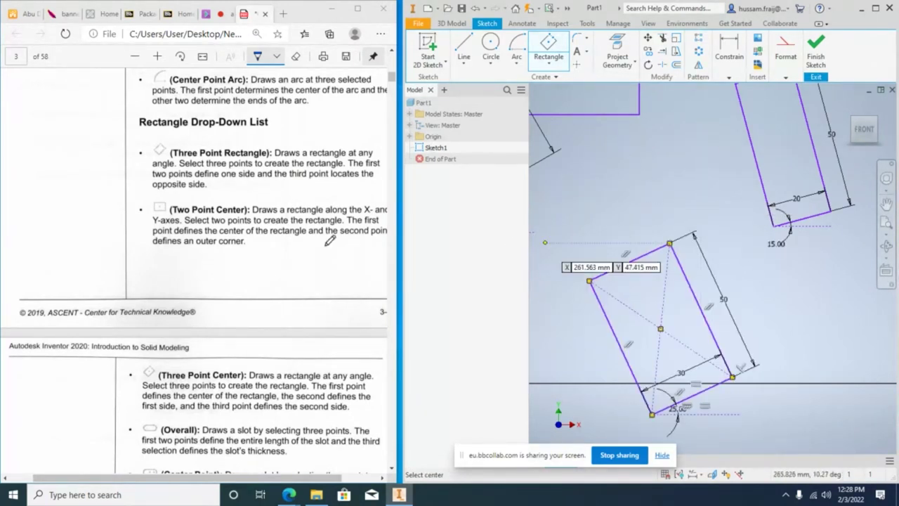
Draw a horizontal center-to-center slot freehand in the empty area above the arcs and the centered rectangle.
scroll(281, 267, "down", 3)
scroll(239, 215, "down", 1)
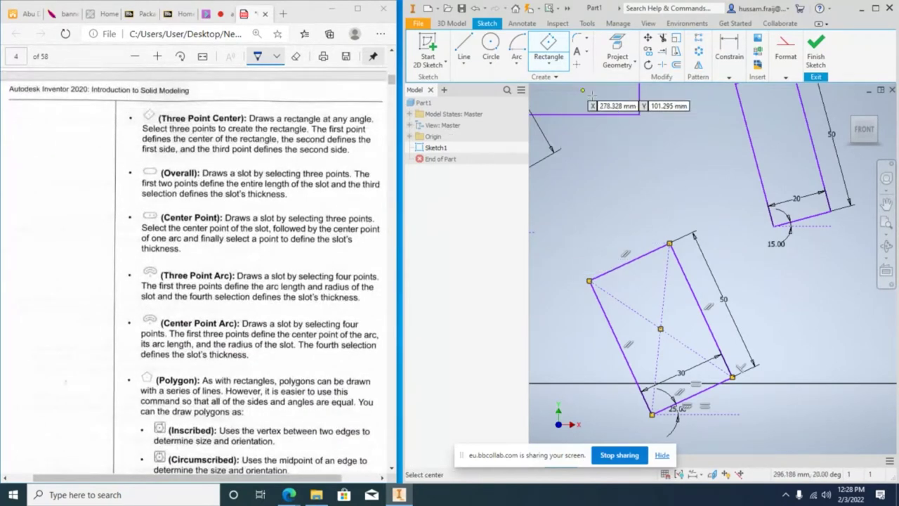
scroll(660, 218, "down", 3)
scroll(713, 233, "up", 4)
scroll(746, 253, "down", 5)
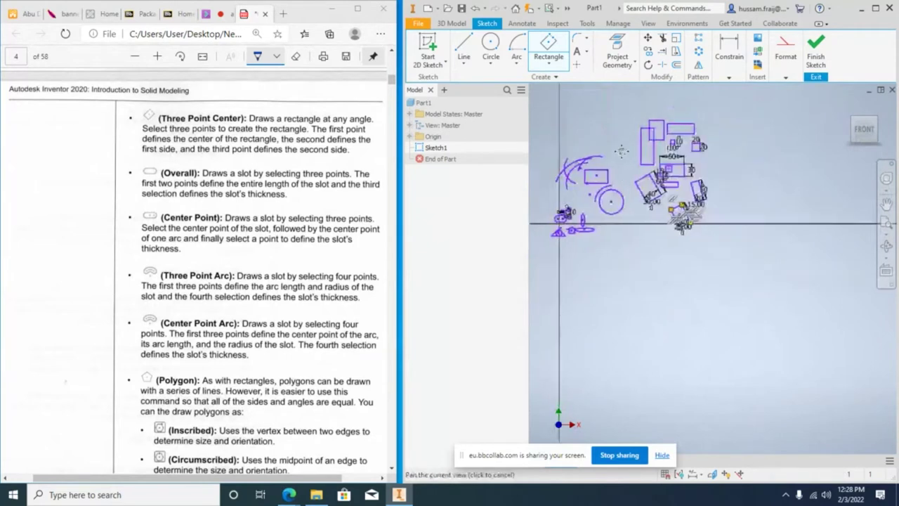
scroll(658, 198, "up", 3)
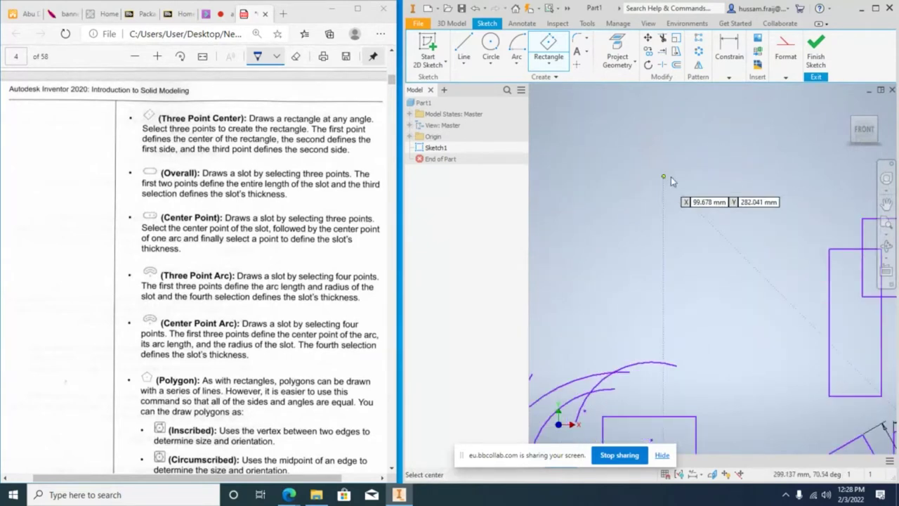
left_click(552, 64)
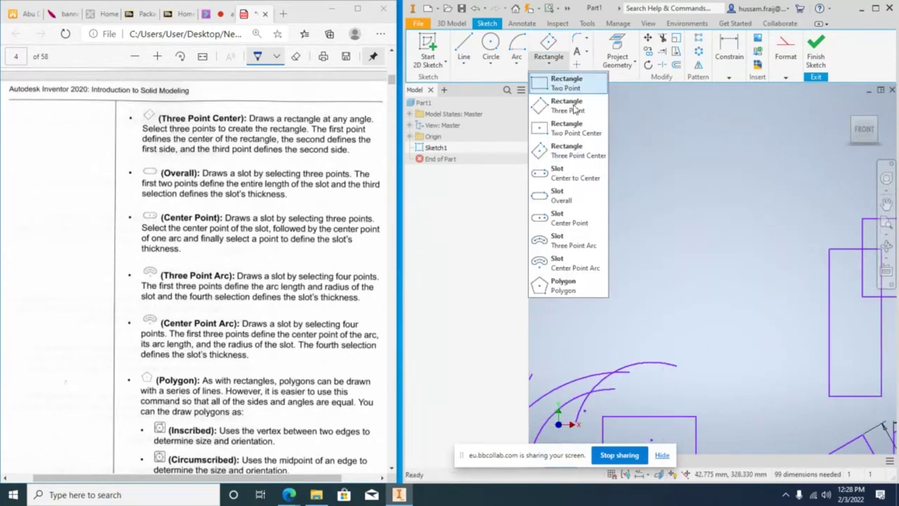
left_click(573, 178)
left_click(614, 203)
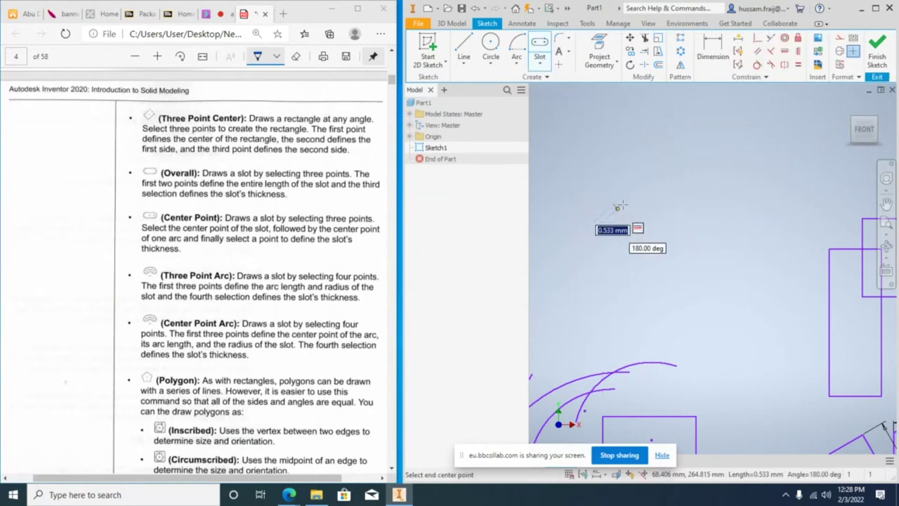
left_click(717, 204)
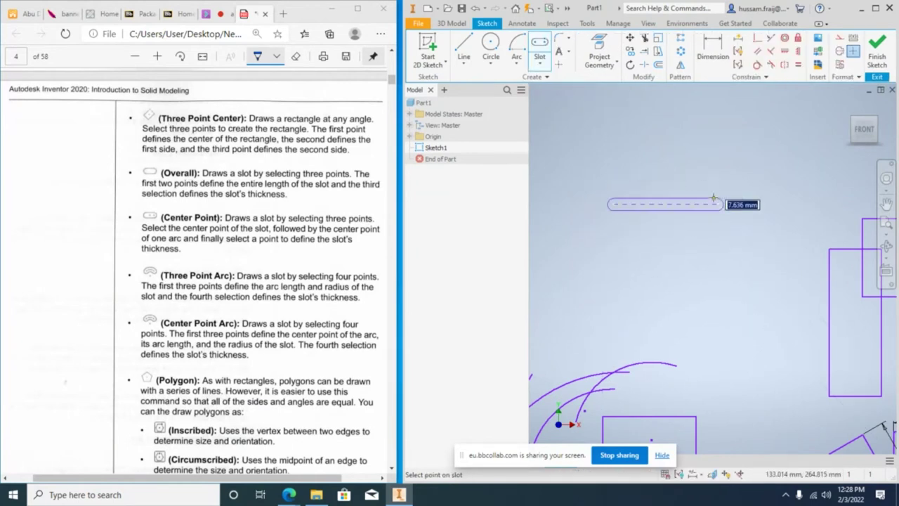
left_click(715, 188)
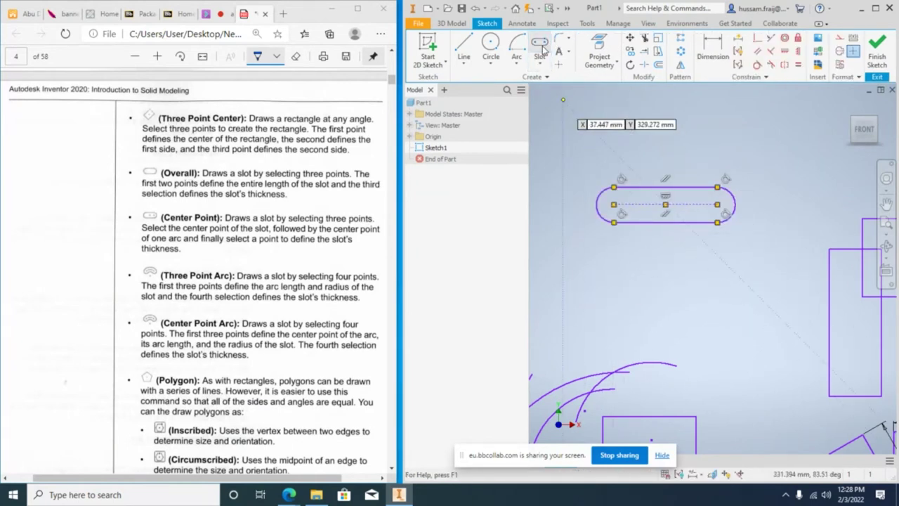
Draw a horizontal center-to-center slot below the freehand slot, with 30 mm between centers and a 20 mm width.
left_click(623, 279)
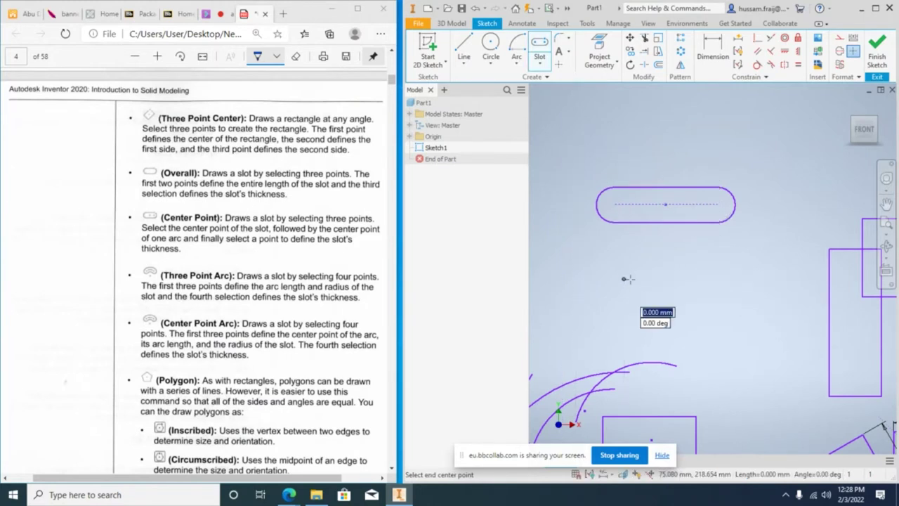
left_click(681, 278)
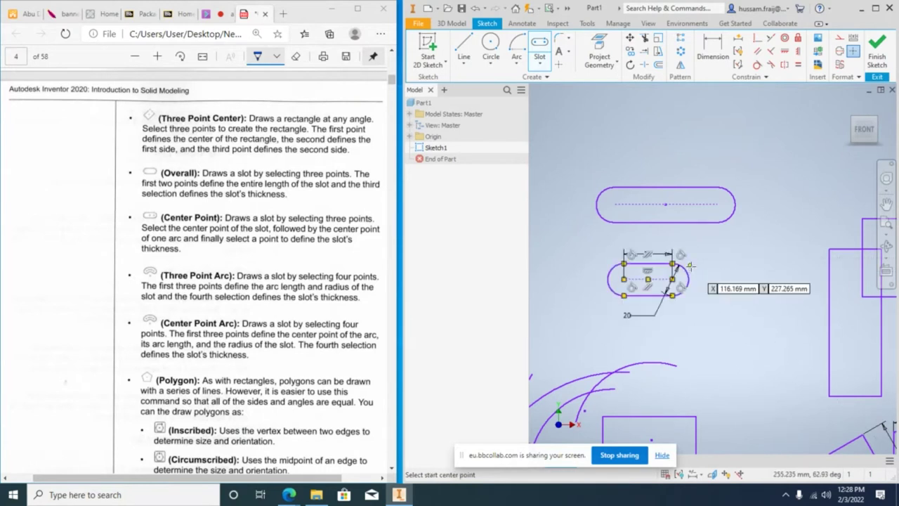
scroll(630, 277, "up", 3)
scroll(640, 281, "down", 4)
scroll(640, 283, "up", 2)
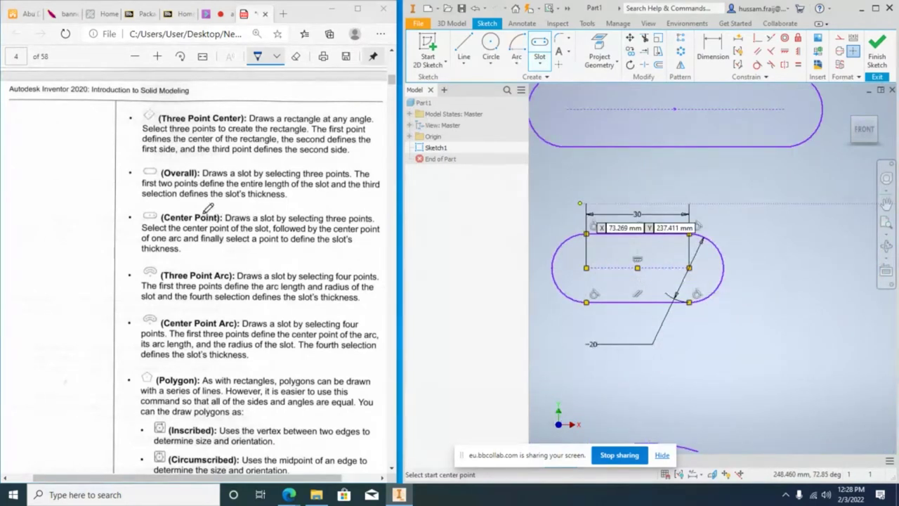
Draw a small horizontal overall slot freehand below and right of the 30 mm slot.
left_click(532, 66)
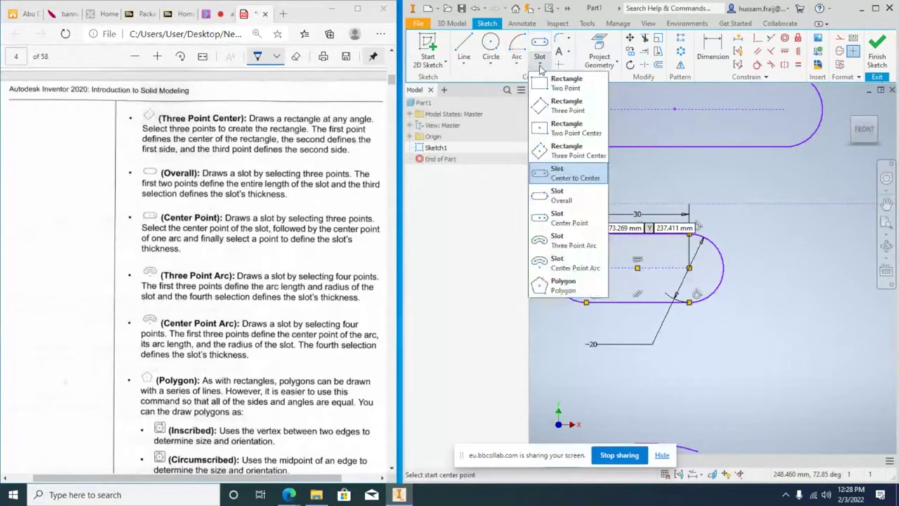
left_click(576, 197)
left_click(747, 359)
left_click(834, 359)
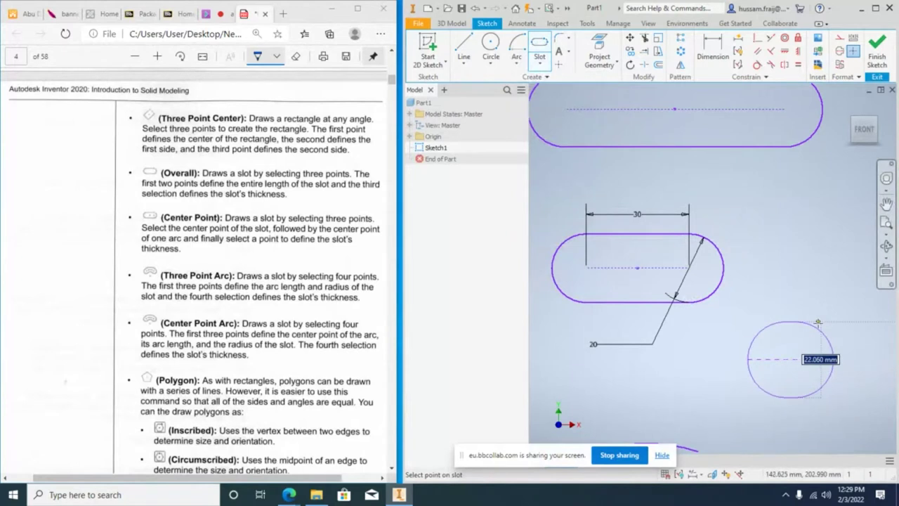
left_click(839, 340)
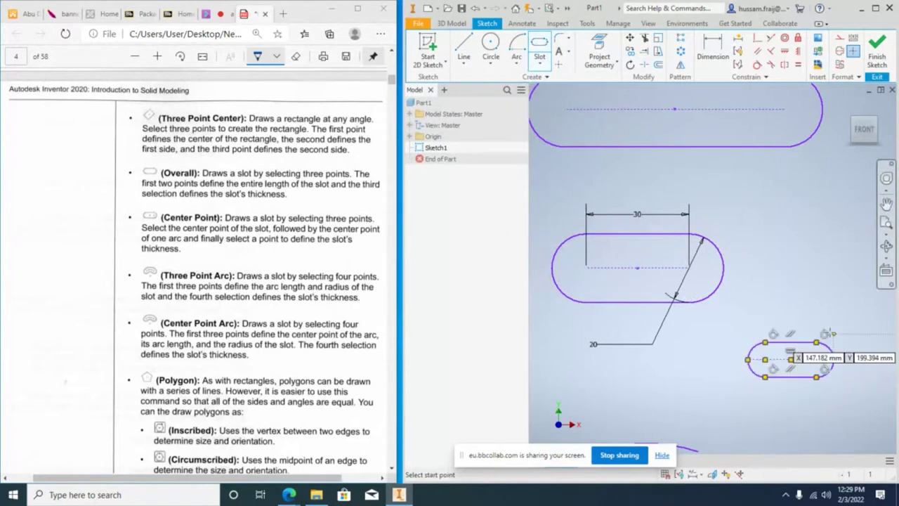
Draw a center point slot freehand above the small overall slot, sloping down to the right.
left_click(543, 66)
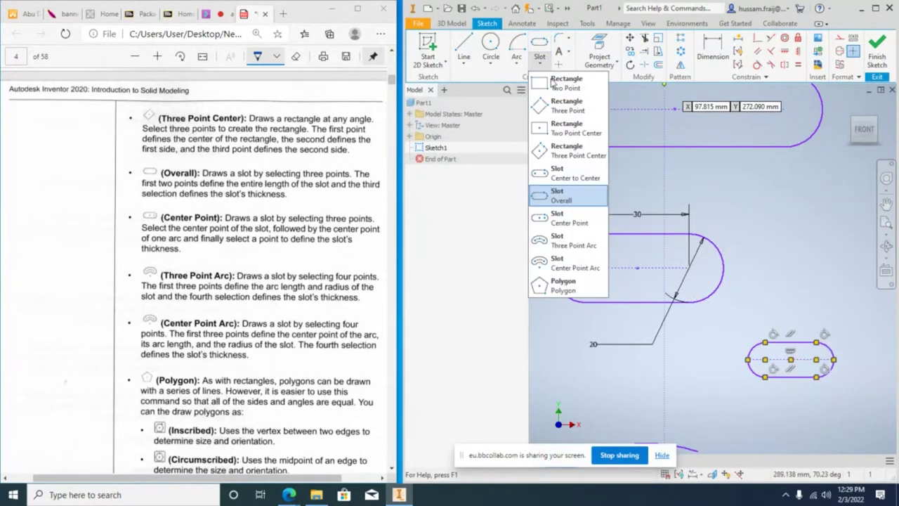
left_click(582, 216)
left_click(854, 280)
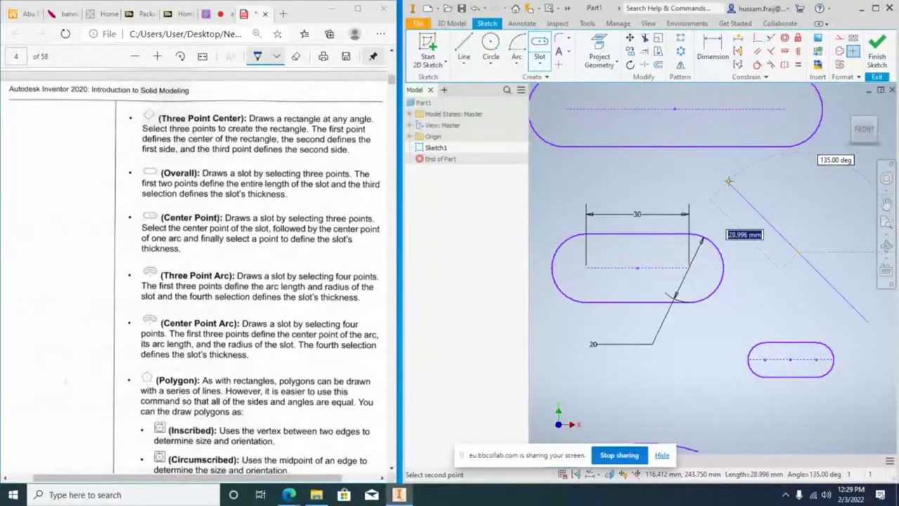
left_click(739, 180)
left_click(740, 203)
Draw a long, narrow center point slot freehand that slopes up to the right and crosses the other diagonal slot.
left_click(721, 316)
left_click(823, 179)
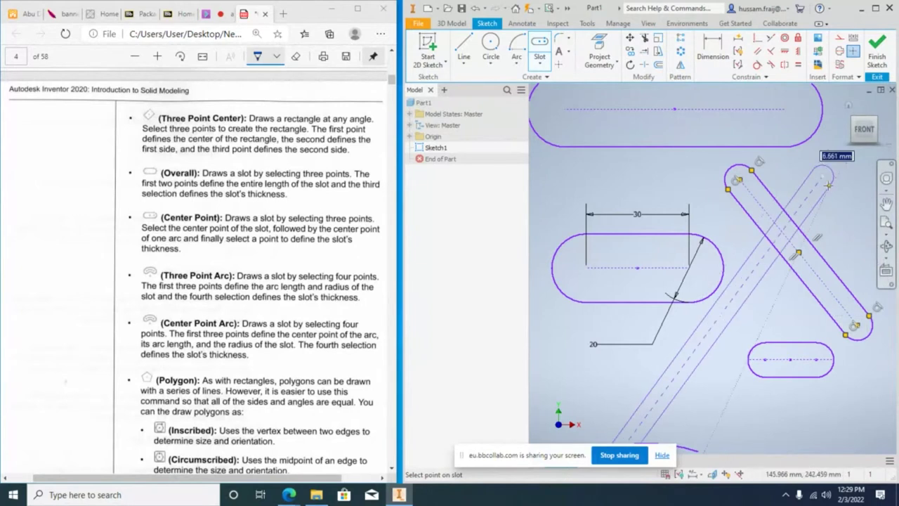
left_click(830, 184)
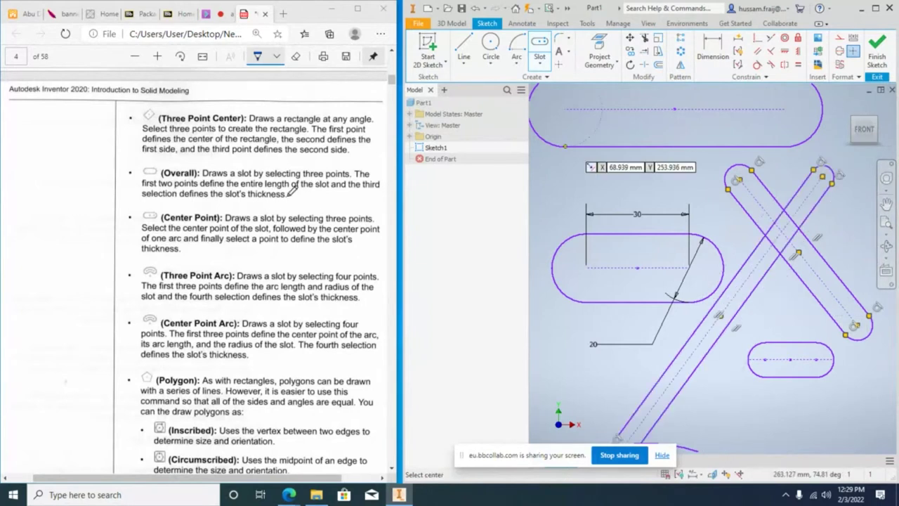
Try a three-point arc slot from the large circle's center to a point right of the circle, bulging downward, and undo it.
left_click(541, 63)
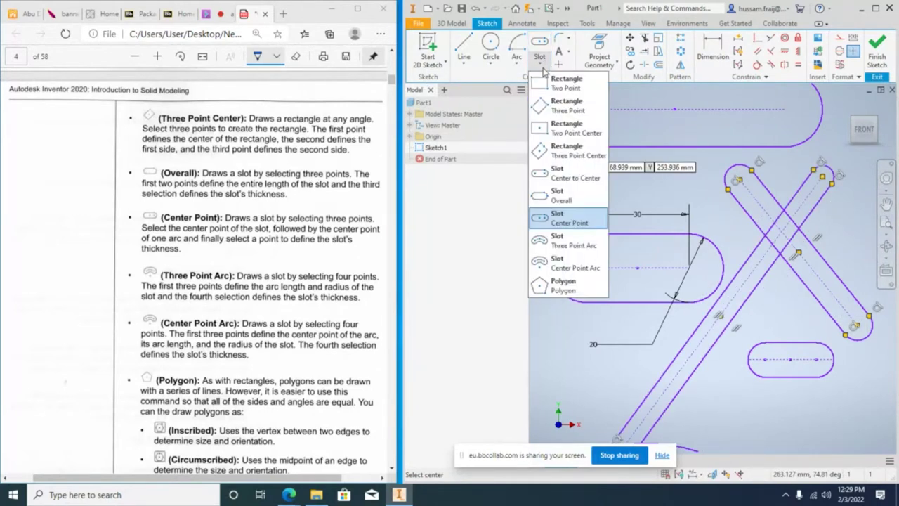
left_click(581, 244)
scroll(632, 247, "down", 2)
scroll(679, 254, "up", 9)
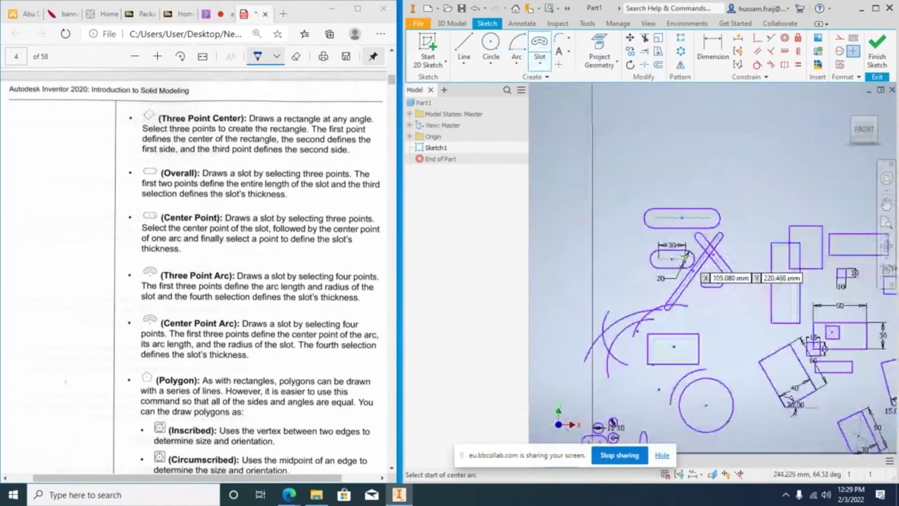
scroll(698, 330, "up", 4)
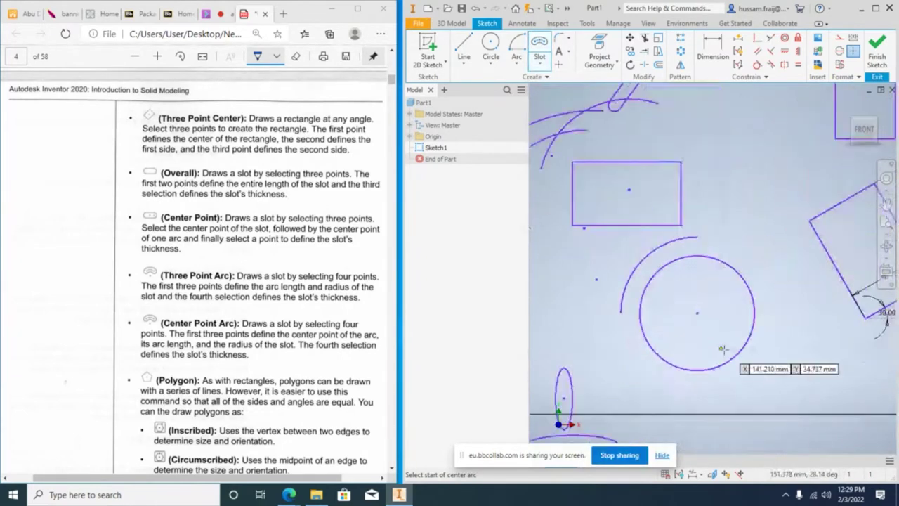
left_click(697, 314)
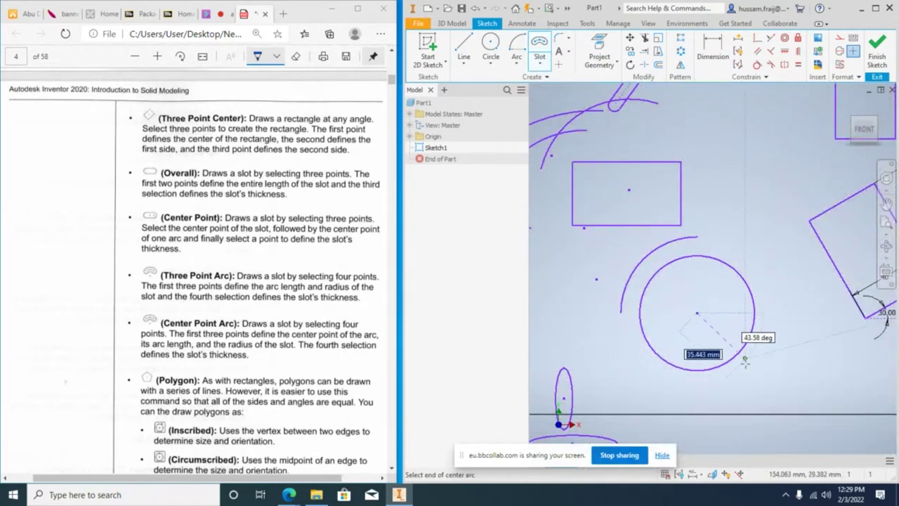
left_click(772, 313)
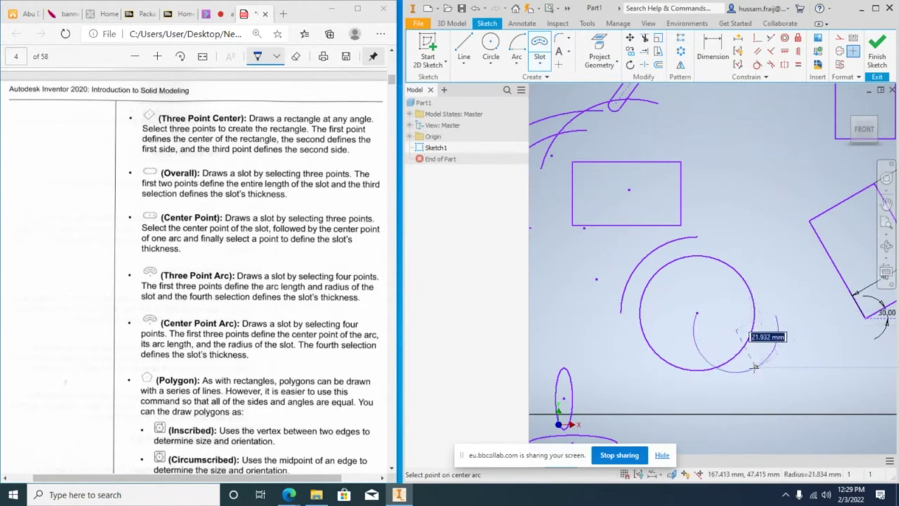
left_click(727, 396)
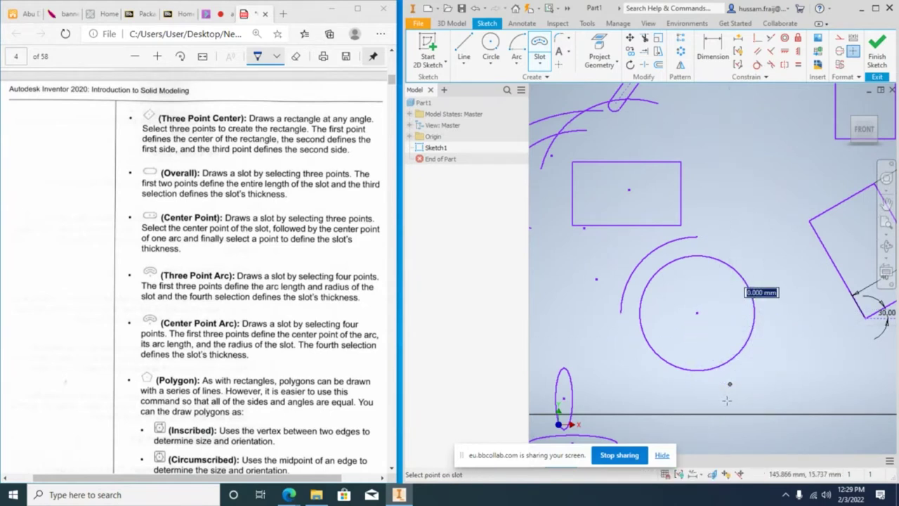
left_click(724, 399)
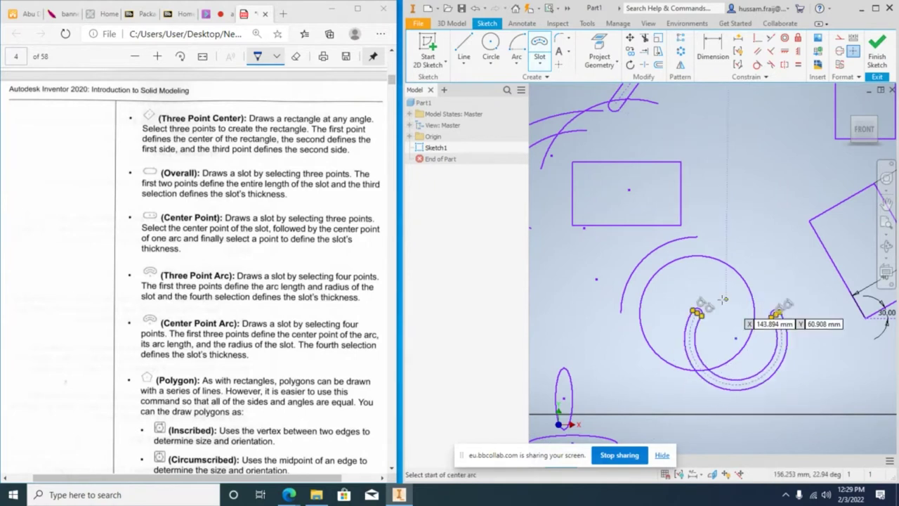
key("ctrl+z")
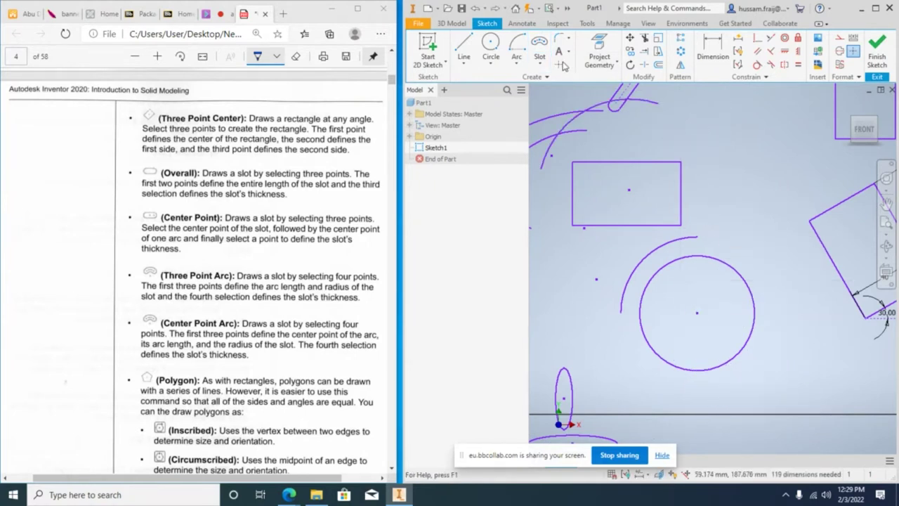
Draw a center point arc slot centered on the large circle, wrapping its right side through about 104 degrees.
left_click(541, 65)
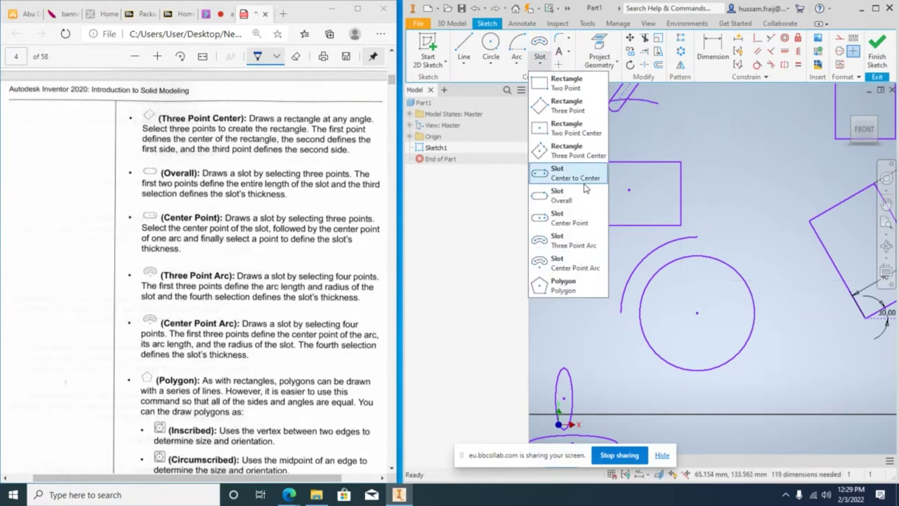
left_click(574, 271)
left_click(697, 312)
left_click(753, 367)
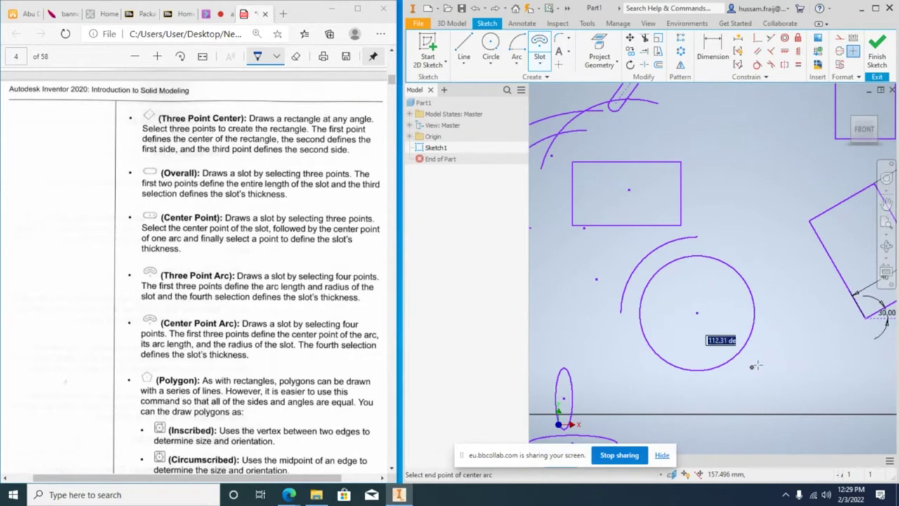
left_click(737, 243)
left_click(780, 237)
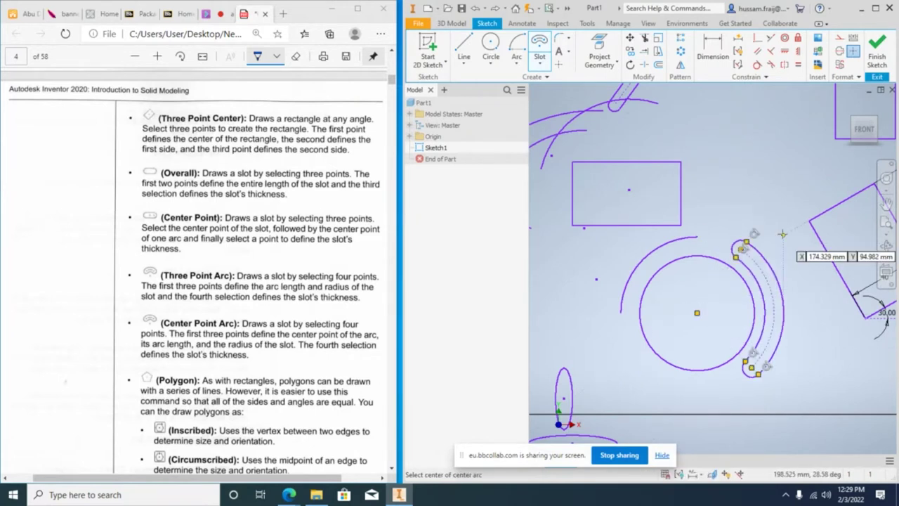
Draw a wide three-point arc slot freehand below the large circle and the horizontal axis, bulging downward.
left_click(541, 65)
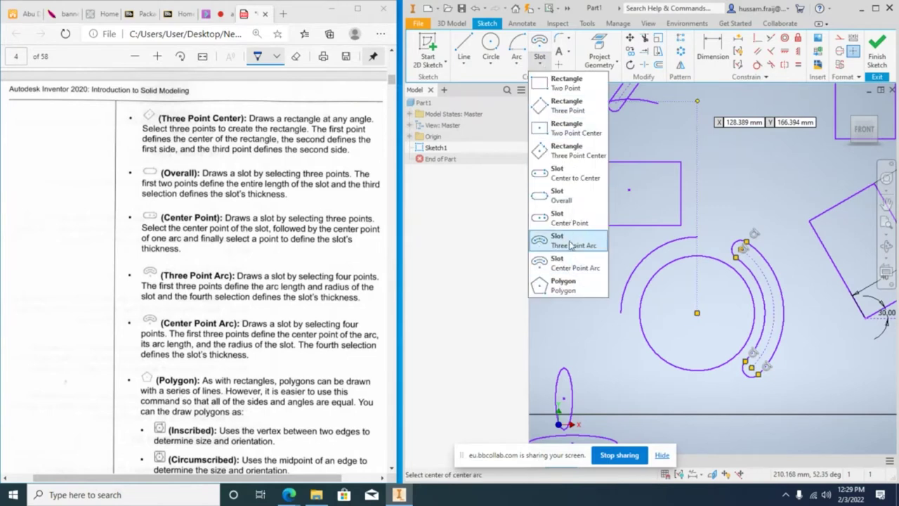
left_click(571, 244)
scroll(688, 347, "up", 1)
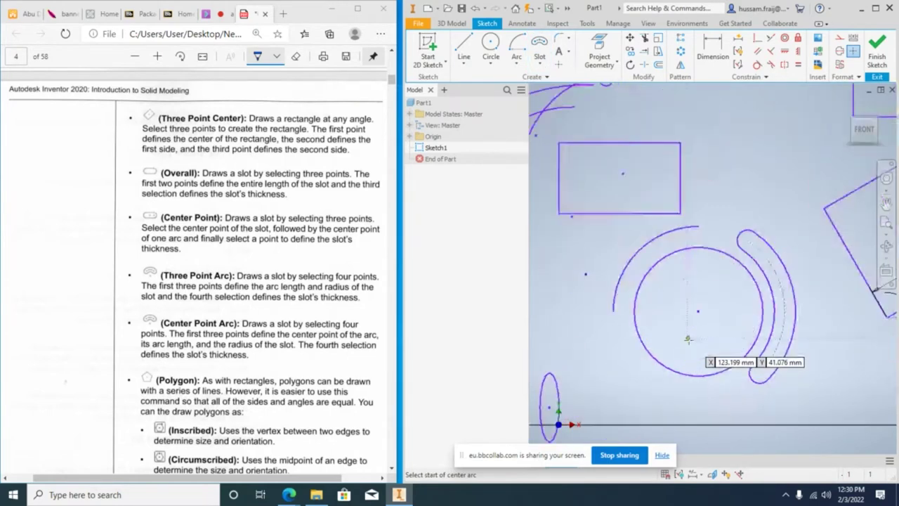
middle_click_drag(754, 396, 702, 236)
left_click(616, 337)
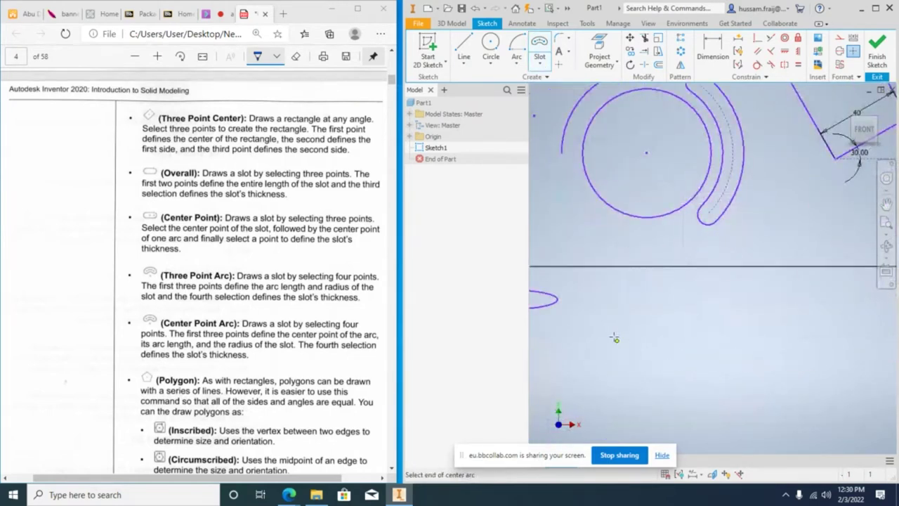
left_click(811, 324)
left_click(763, 387)
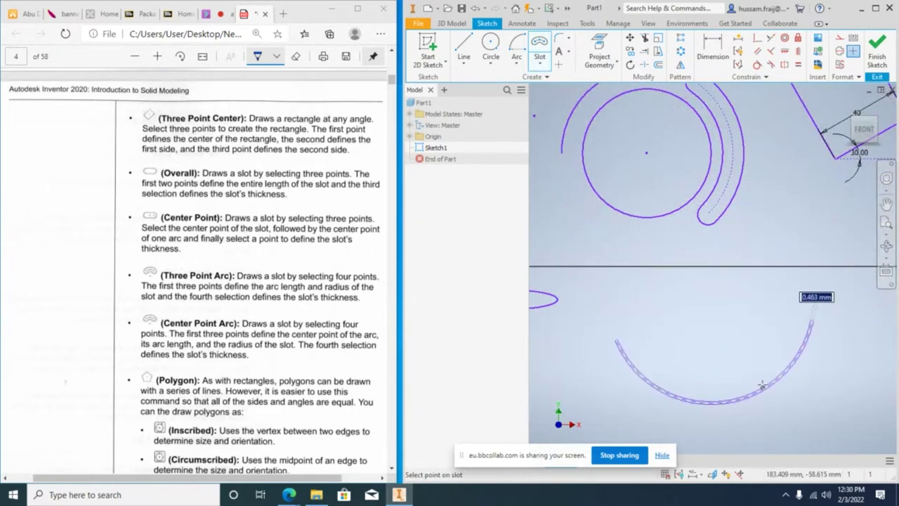
left_click(758, 374)
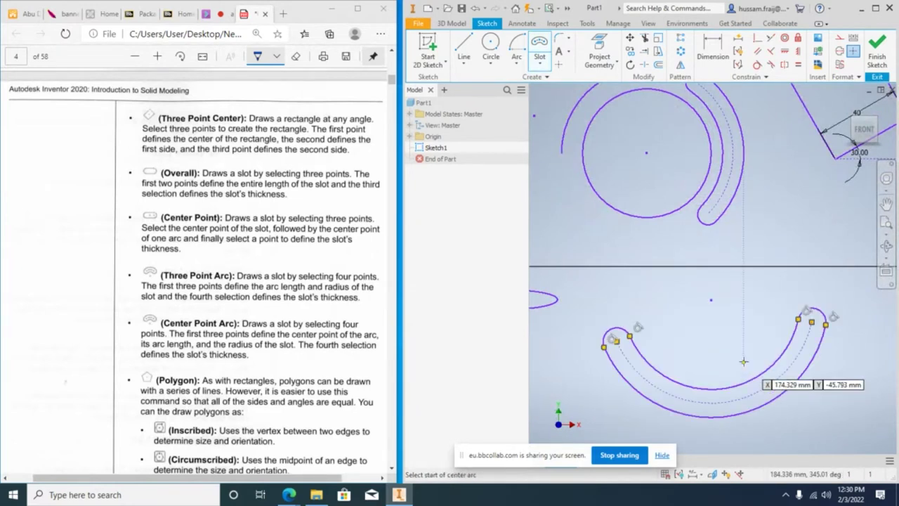
Draw a narrower three-point arc slot freehand just above the wide one, bulging upward across the horizontal axis.
left_click(694, 314)
left_click(802, 274)
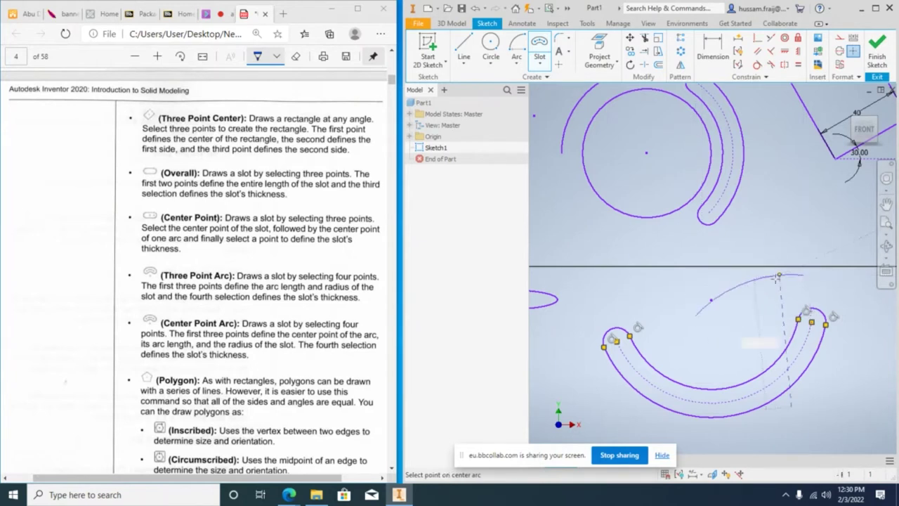
left_click(768, 242)
left_click(769, 246)
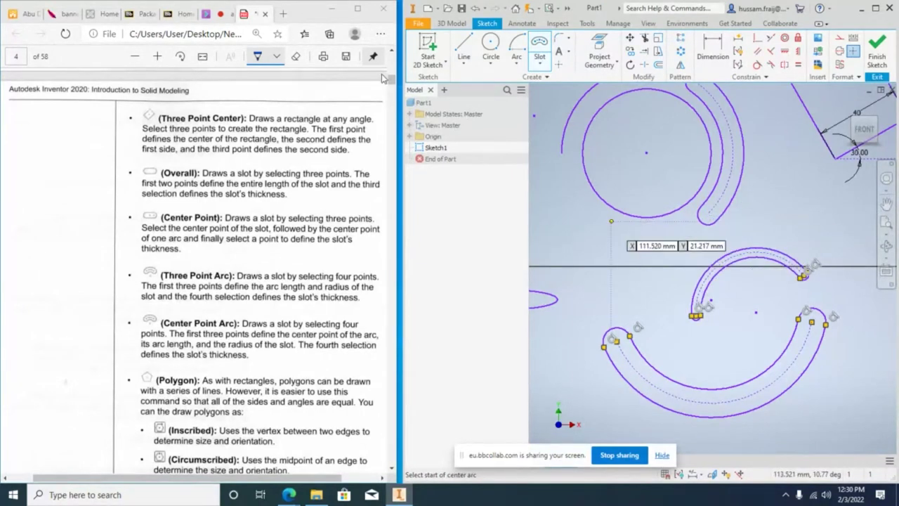
Draw a 3-sided inscribed polygon left of the narrow arc slot and a smaller 5-sided one above and right of it.
left_click(540, 65)
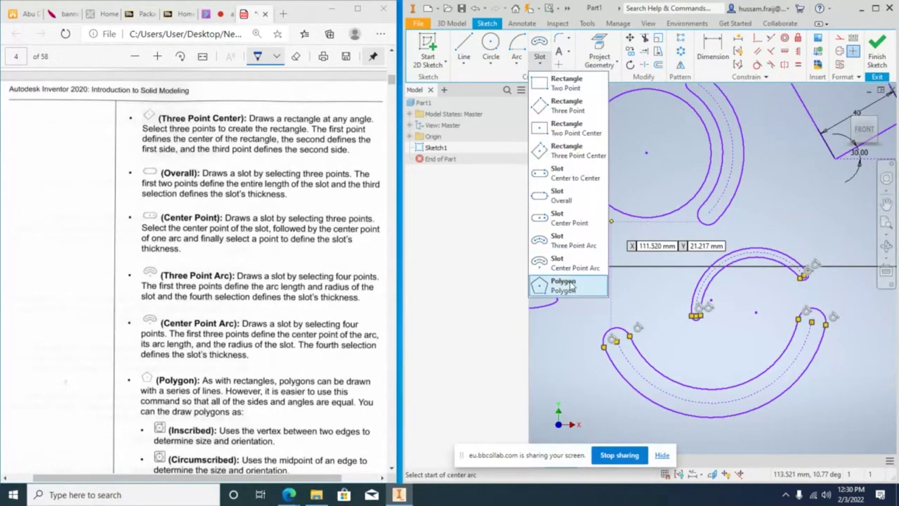
left_click(562, 286)
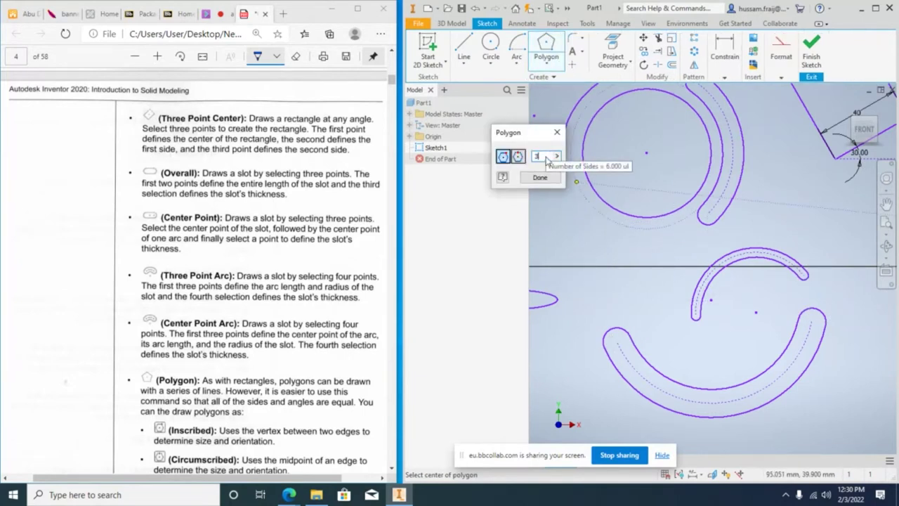
scroll(660, 272, "up", 5)
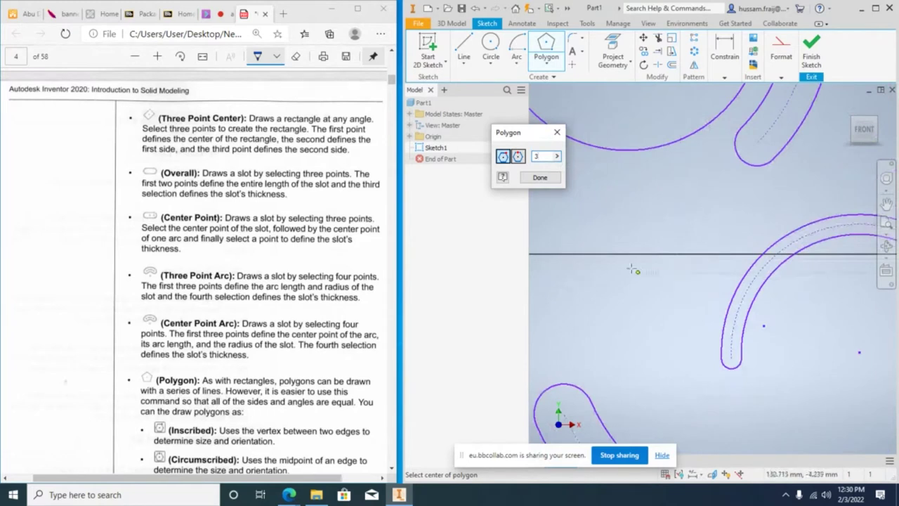
left_click(605, 287)
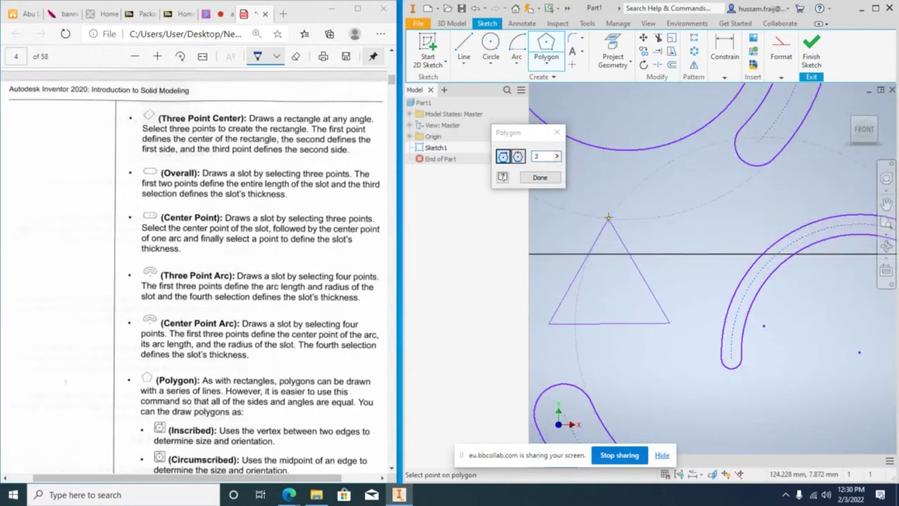
left_click(608, 218)
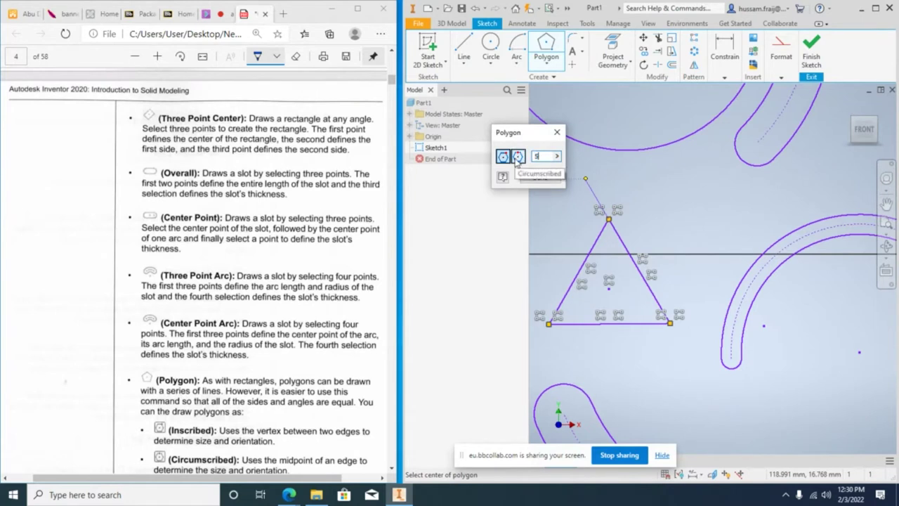
left_click(696, 215)
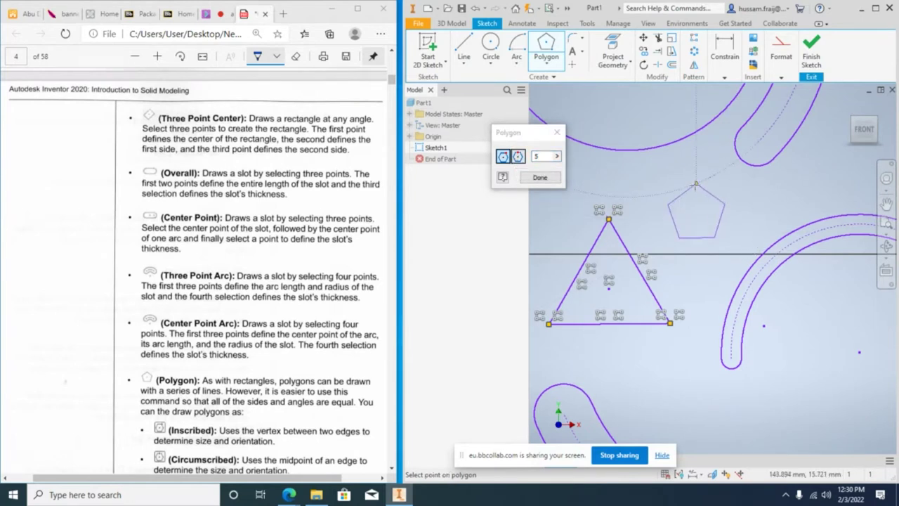
left_click(696, 172)
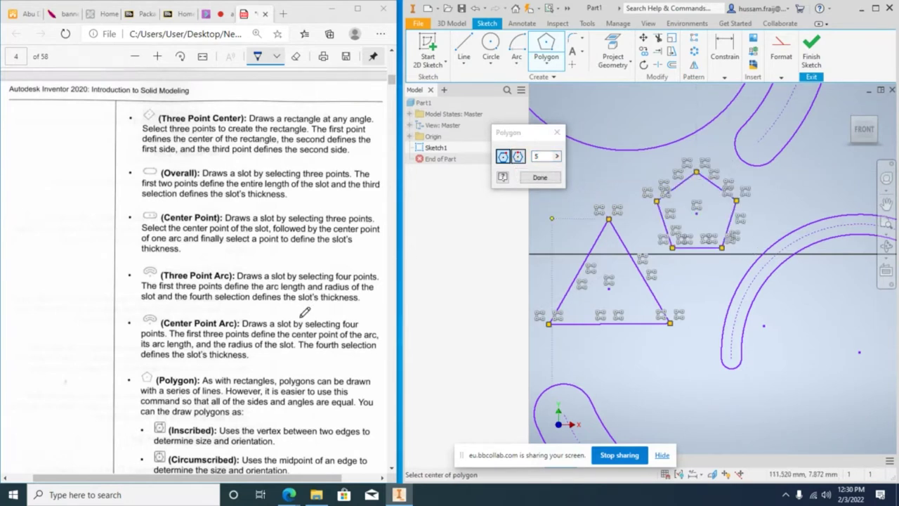
Draw a small circle just below the lower end of the narrow arc slot and inscribe a 5-sided polygon in it.
scroll(295, 321, "down", 5)
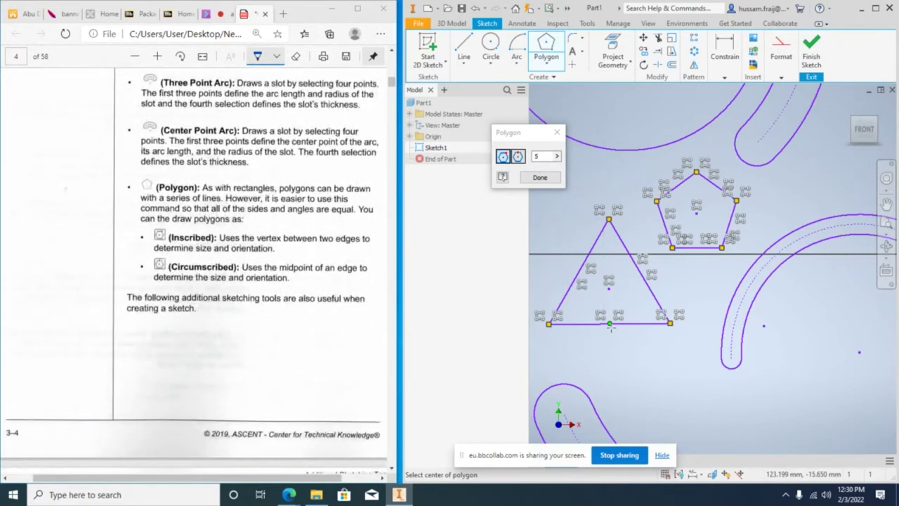
left_click(491, 44)
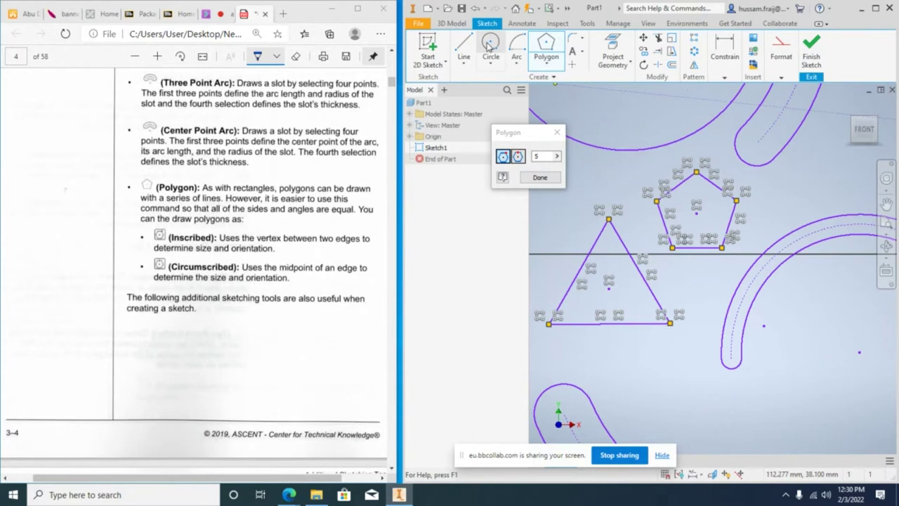
left_click(751, 409)
left_click(762, 391)
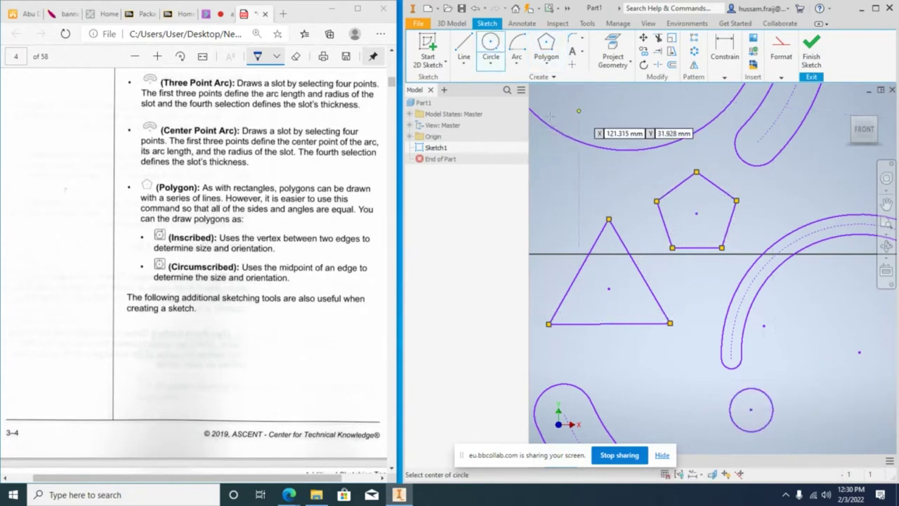
left_click(548, 46)
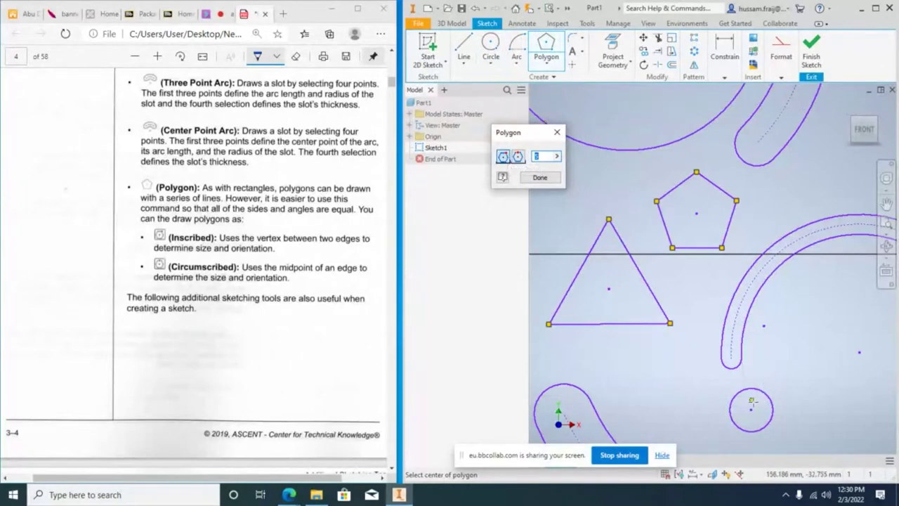
left_click(751, 410)
left_click(752, 388)
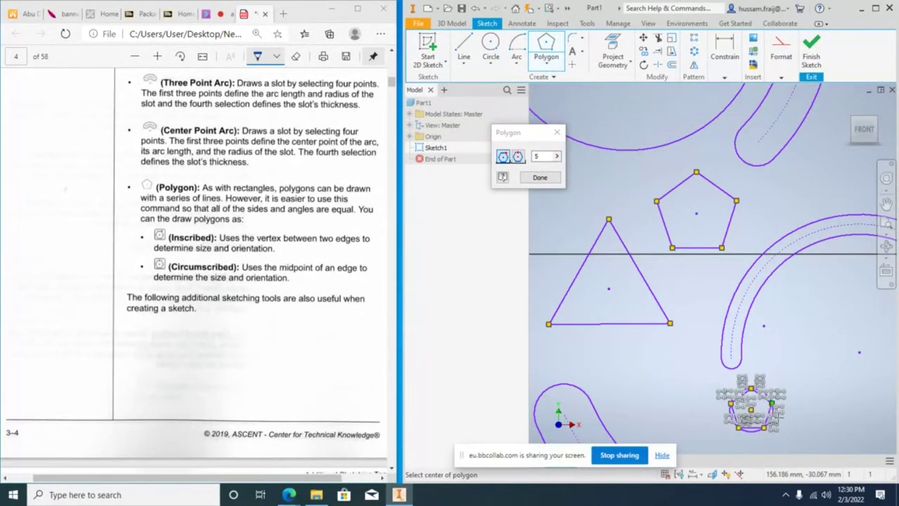
Circumscribe a 5-sided polygon around the same small circle, using its center and topmost point.
scroll(838, 425, "down", 2)
scroll(756, 382, "up", 5)
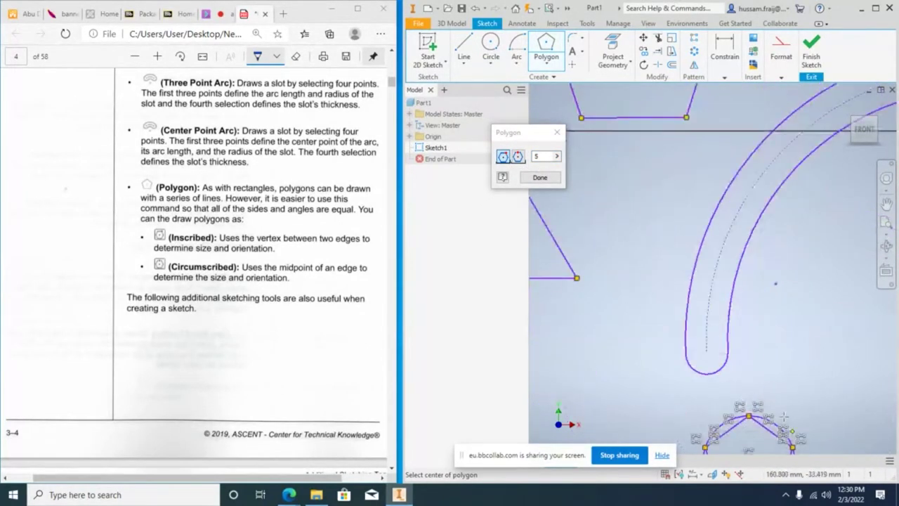
scroll(684, 293, "down", 4)
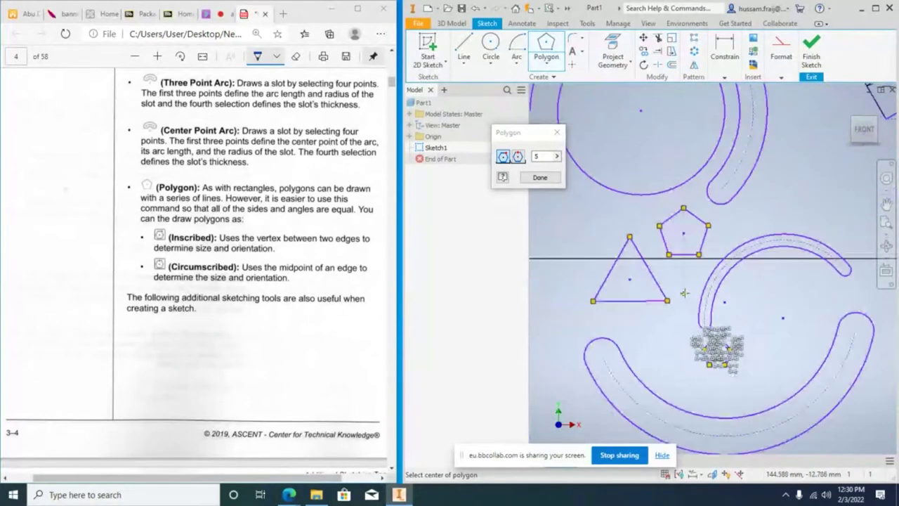
scroll(745, 357, "up", 5)
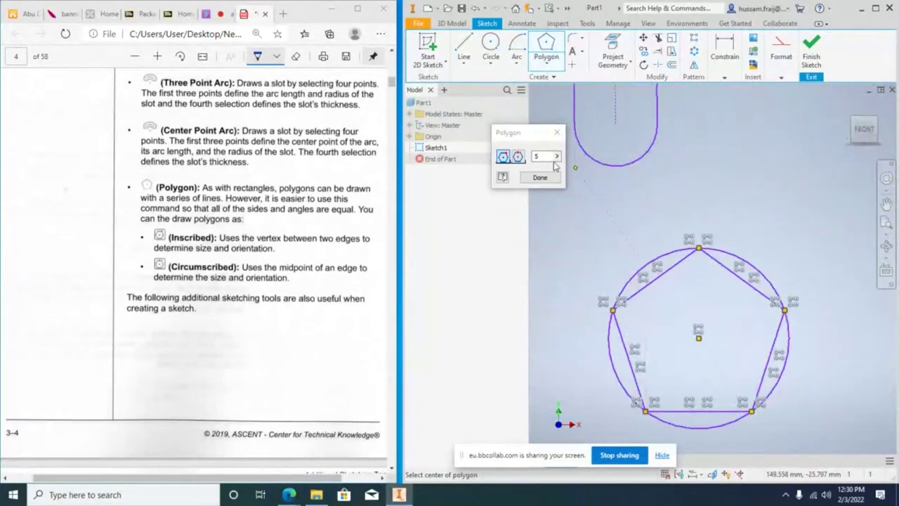
left_click(698, 338)
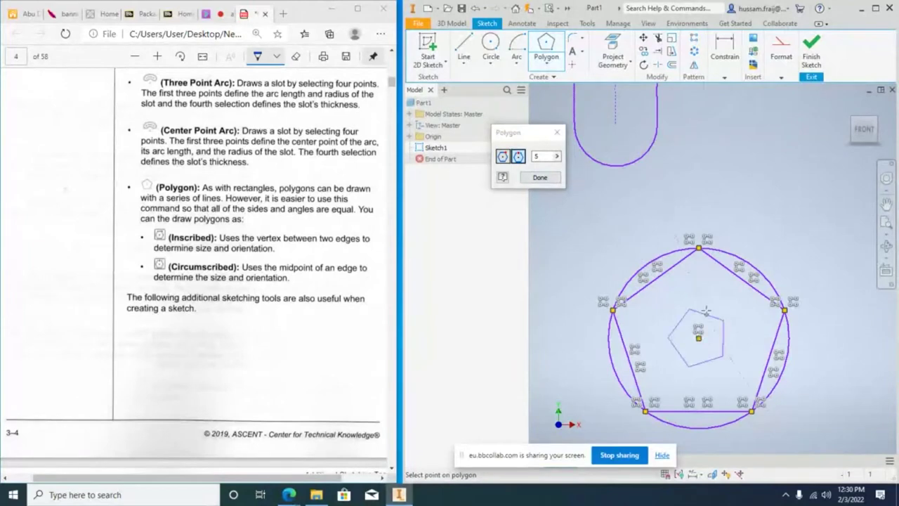
left_click(701, 249)
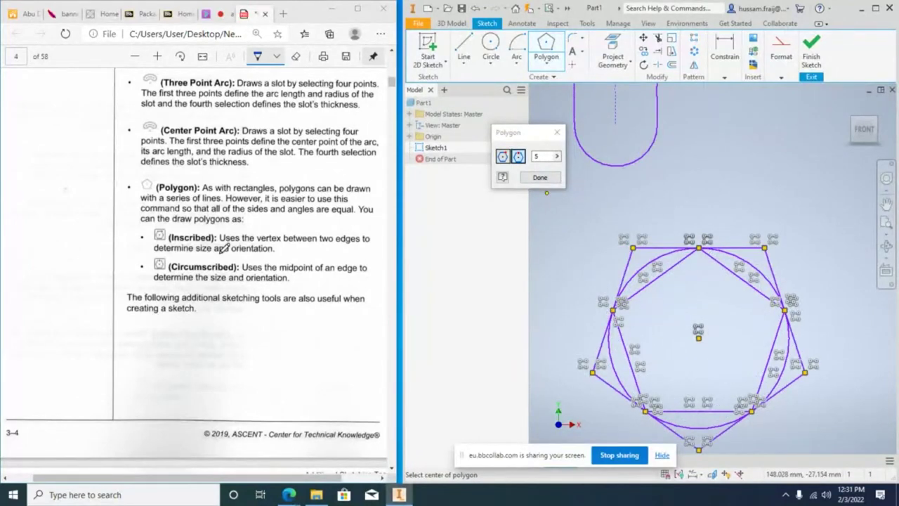
Draw two separate circles of similar size above and right of the nested pentagons, the second higher and farther right than the first.
scroll(223, 247, "down", 5)
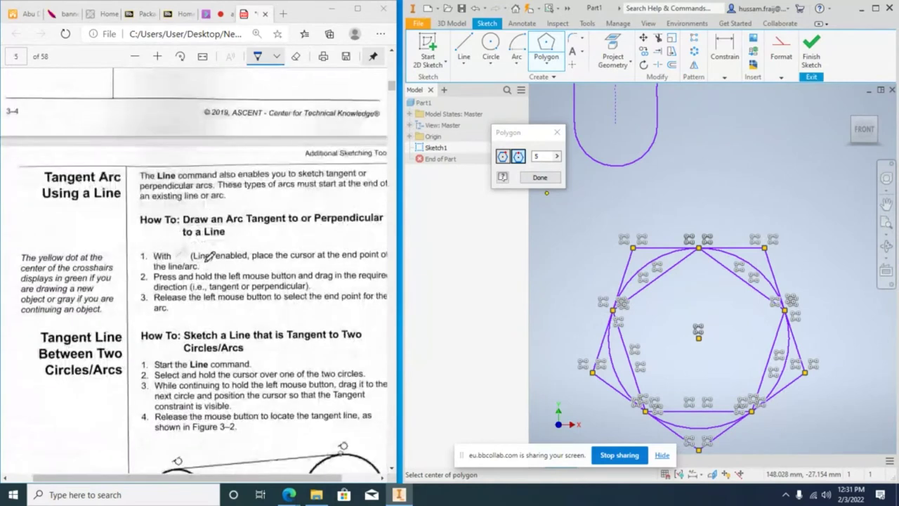
scroll(211, 255, "down", 2)
scroll(213, 253, "down", 2)
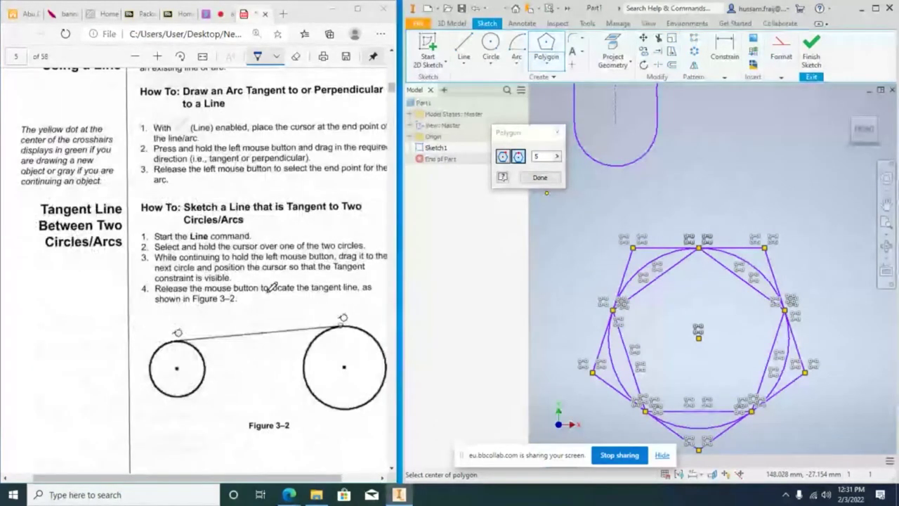
scroll(623, 257, "down", 3)
scroll(611, 326, "up", 5)
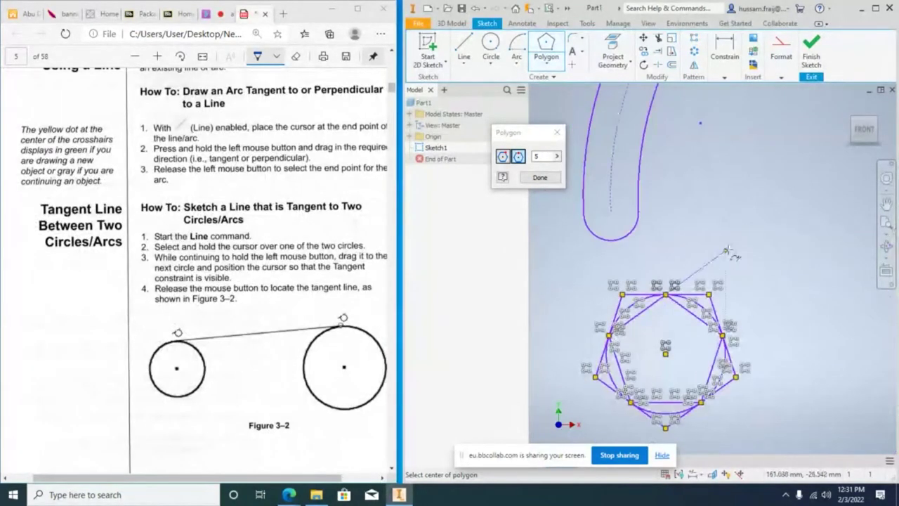
middle_click_drag(727, 250, 586, 334)
left_click(491, 43)
left_click(647, 253)
left_click(674, 225)
left_click(808, 198)
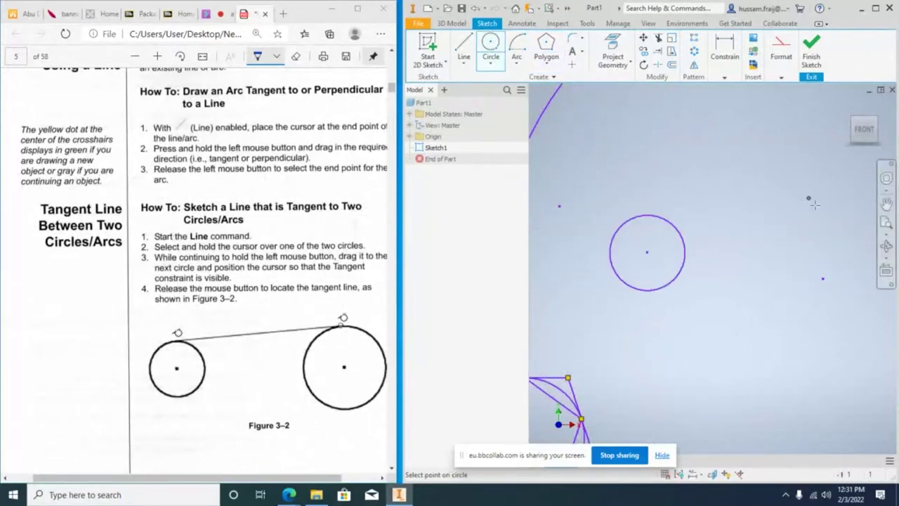
left_click(776, 184)
Draw a line tangent to the upper sides of both separate circles, using the Tangent point snap at each end, and end the Line command.
left_click(464, 46)
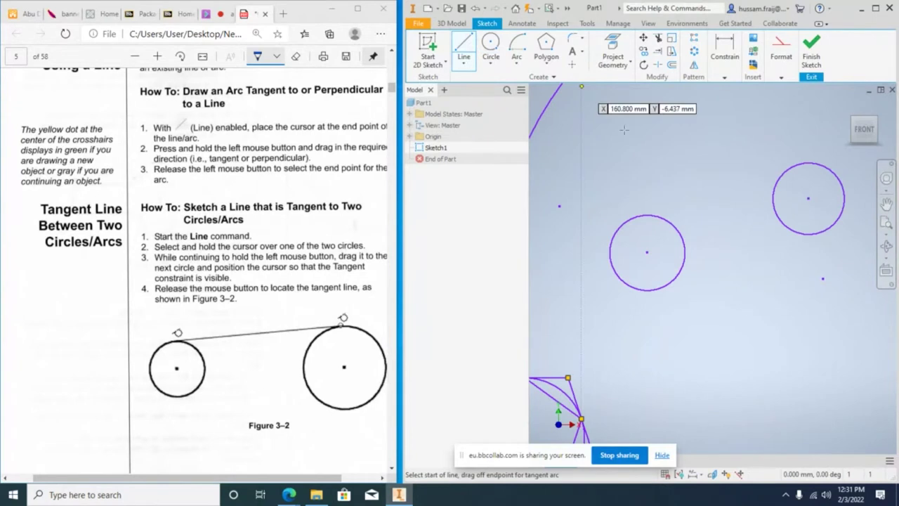
right_click(637, 218)
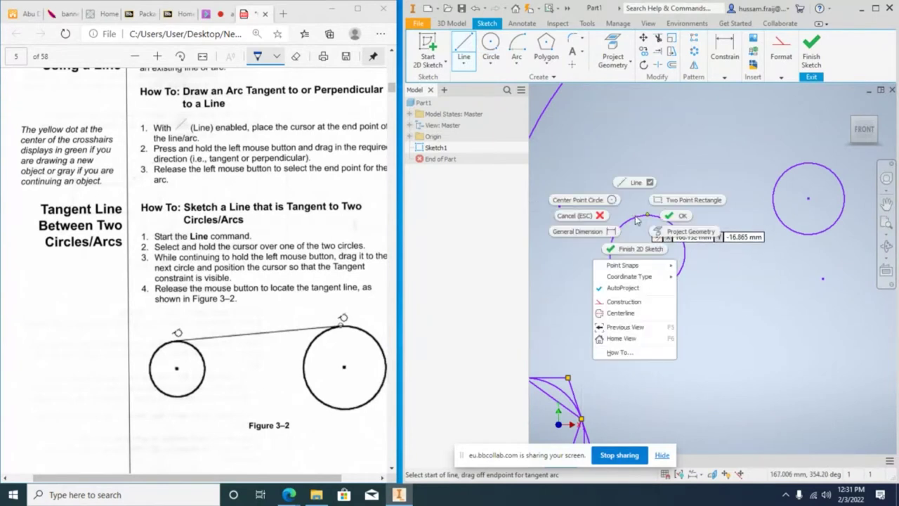
mouse_move(656, 267)
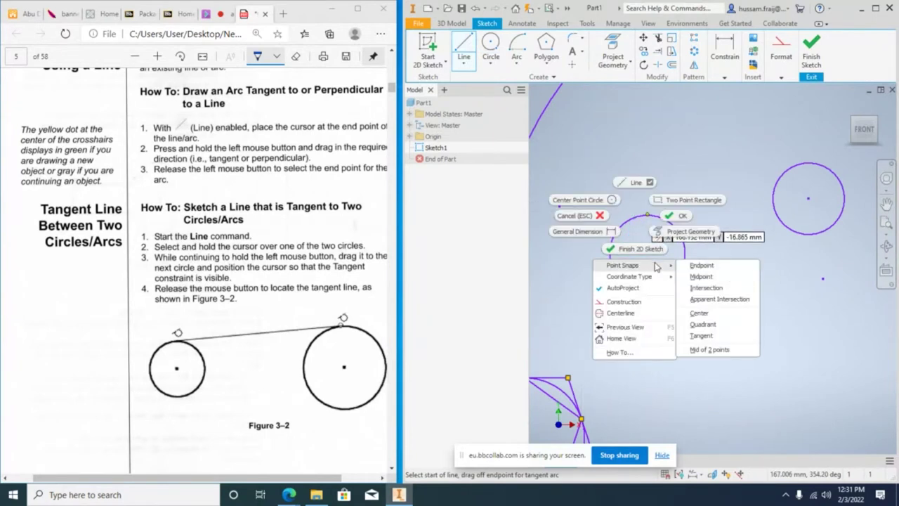
left_click(701, 335)
left_click(635, 218)
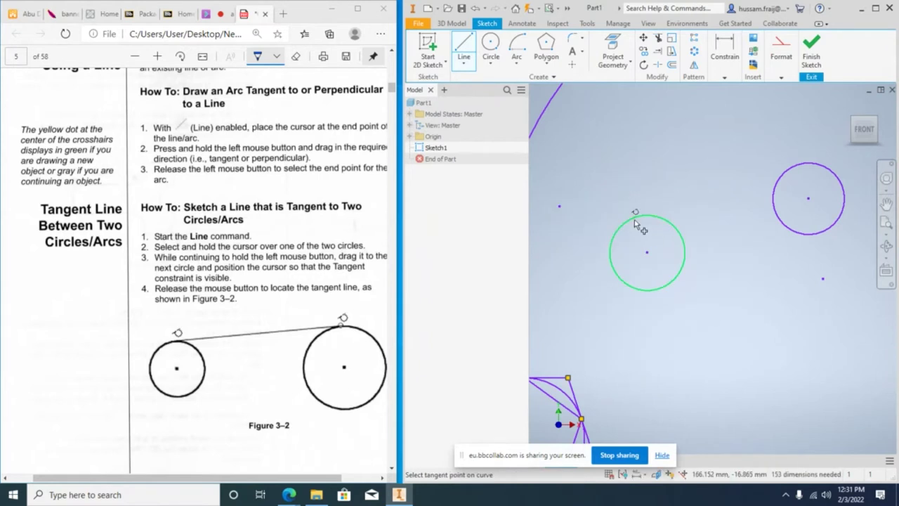
right_click(785, 164)
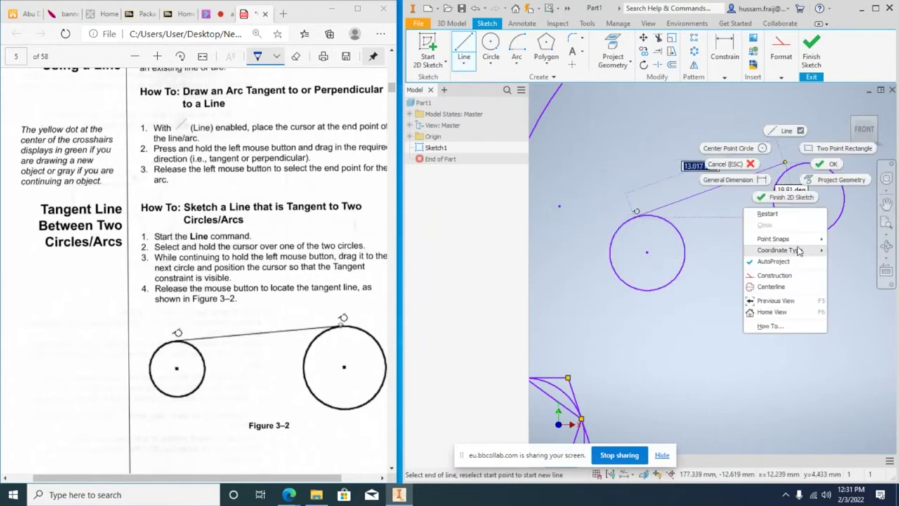
mouse_move(810, 244)
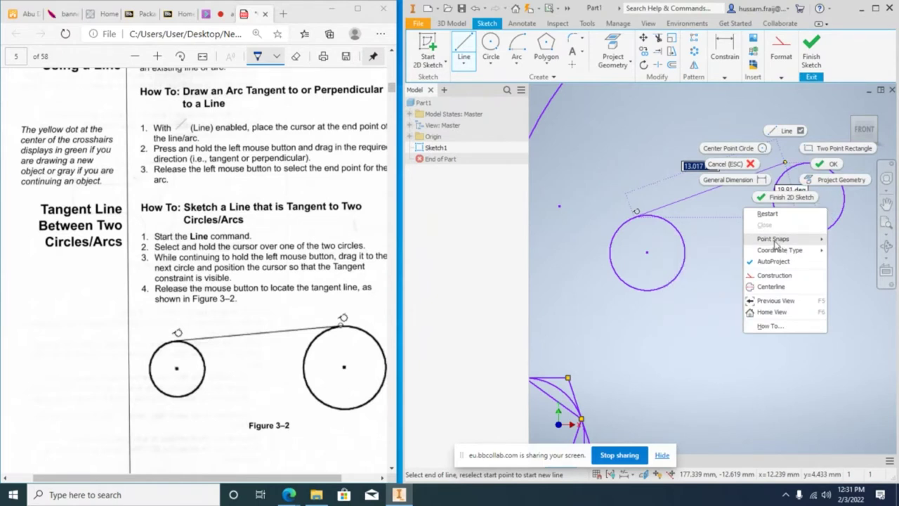
mouse_move(769, 242)
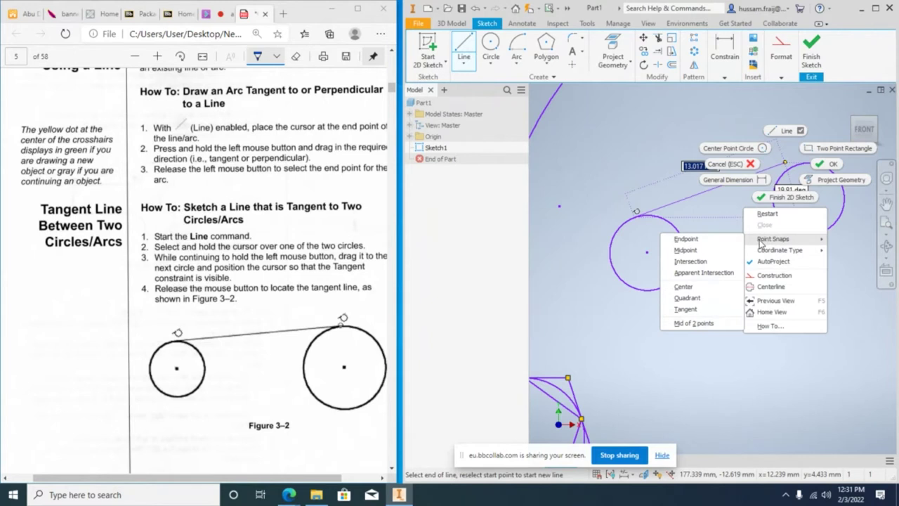
left_click(685, 309)
left_click(797, 164)
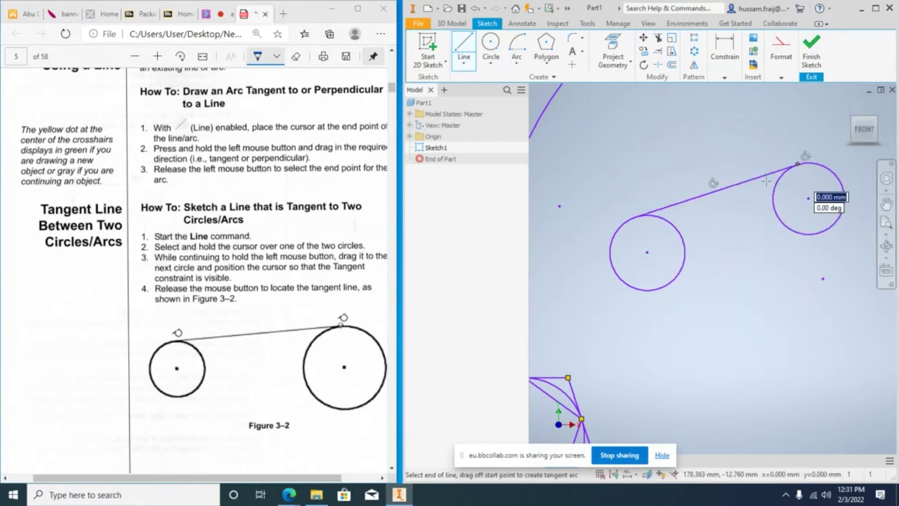
right_click(759, 244)
left_click(798, 246)
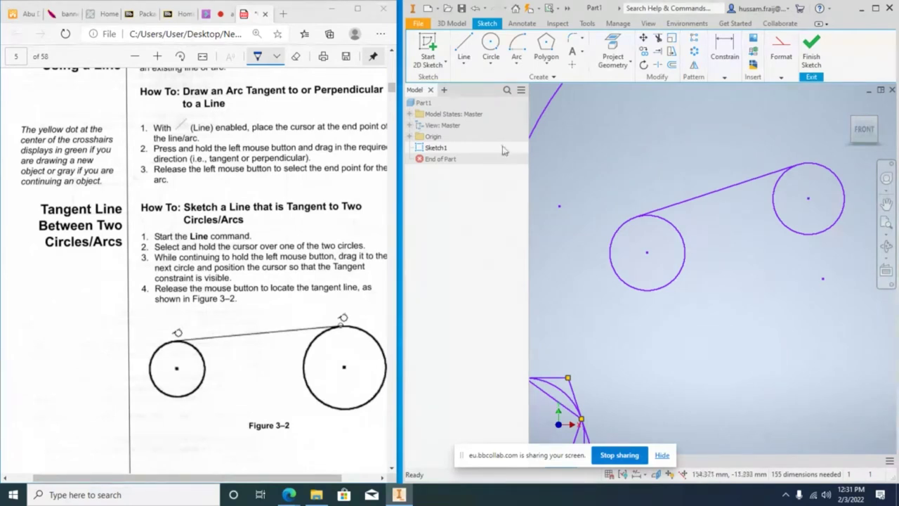
Switch to the handbook PDF in the browser and read on to the Fillets and Chamfers section.
scroll(328, 224, "down", 6)
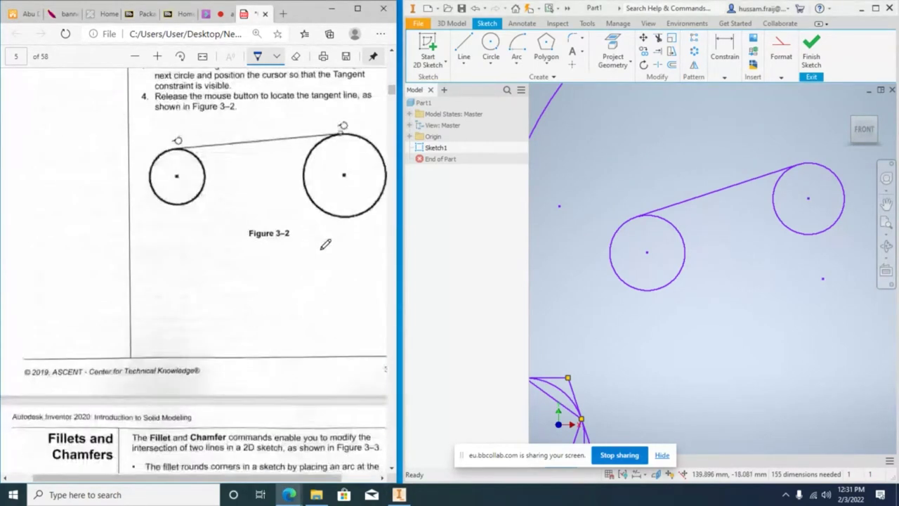
scroll(326, 243, "down", 1)
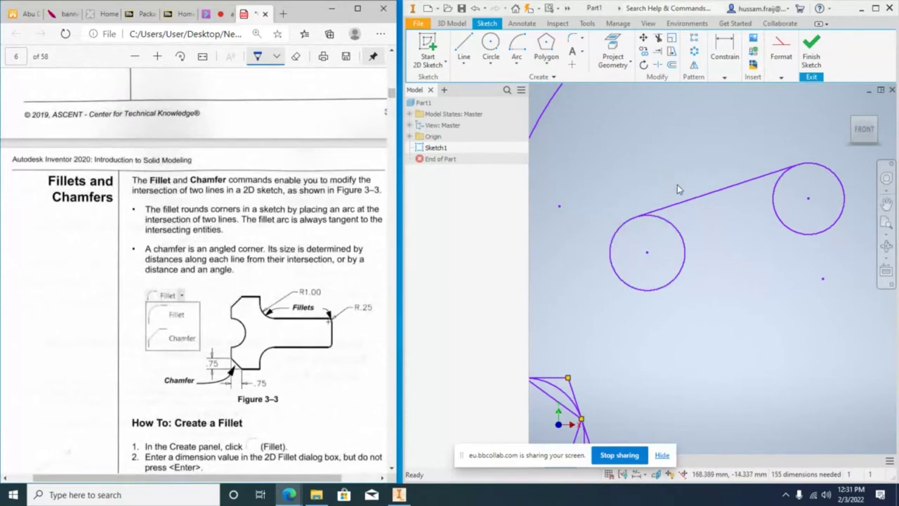
Switch back to Inventor and draw a two-point rectangle in an empty area of the sketch, well away from the existing shapes.
scroll(717, 246, "down", 2)
scroll(721, 244, "down", 2)
scroll(796, 302, "down", 2)
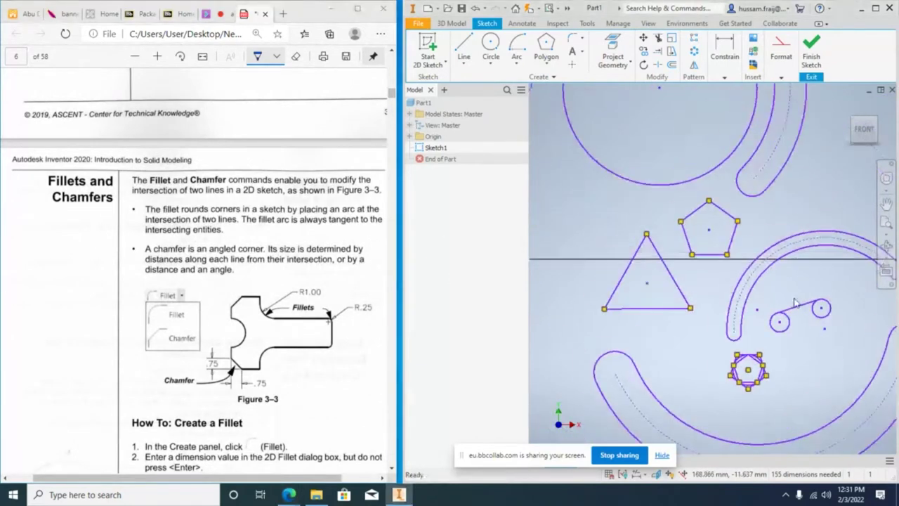
scroll(705, 249, "up", 6)
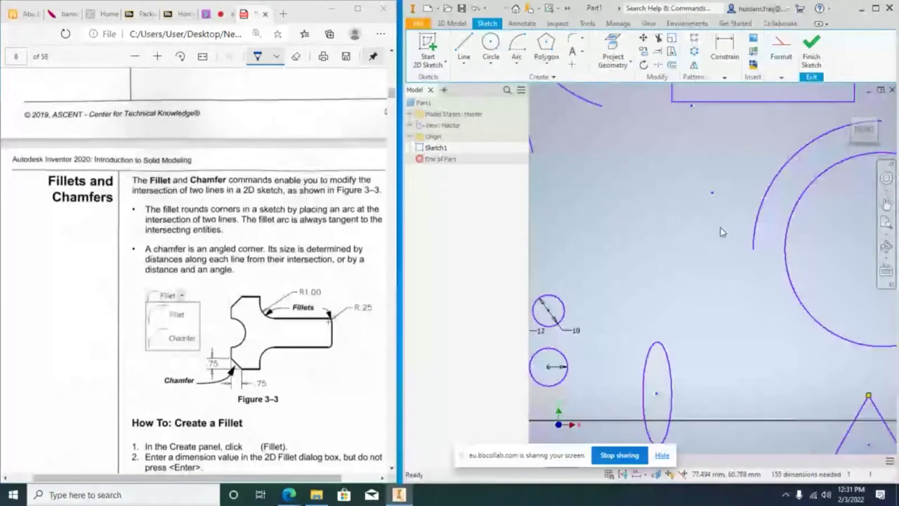
middle_click_drag(728, 253, 797, 276)
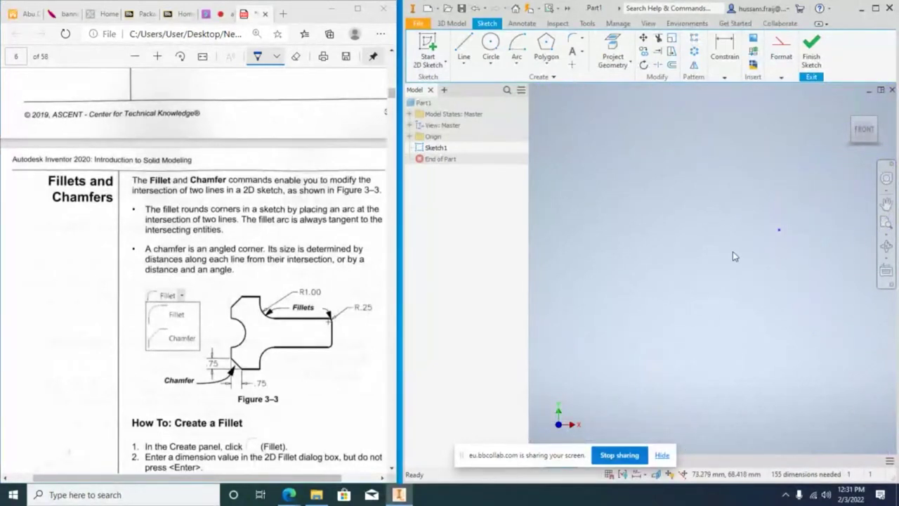
middle_click_drag(755, 236, 840, 286)
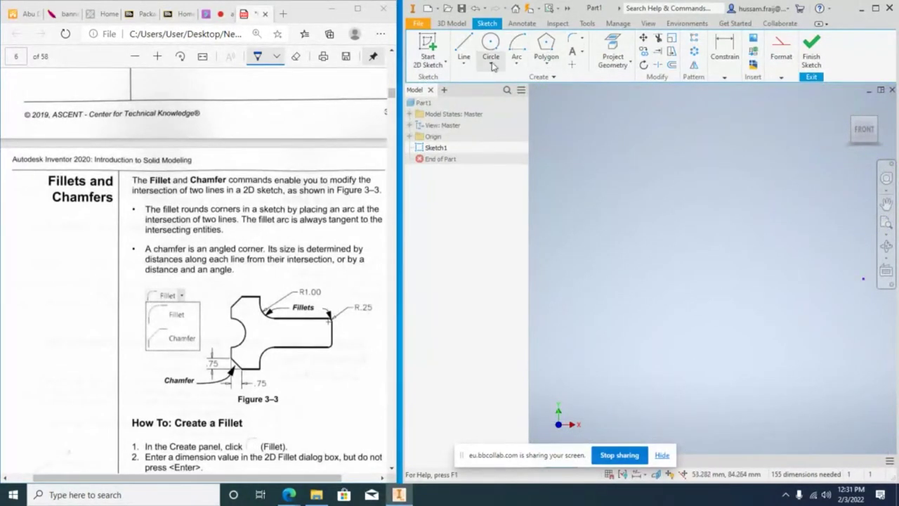
left_click(548, 66)
left_click(552, 79)
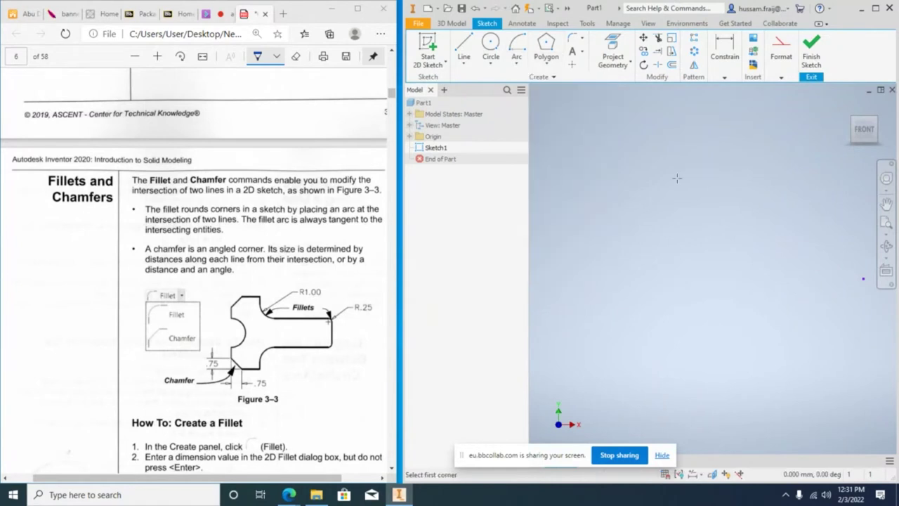
left_click(593, 153)
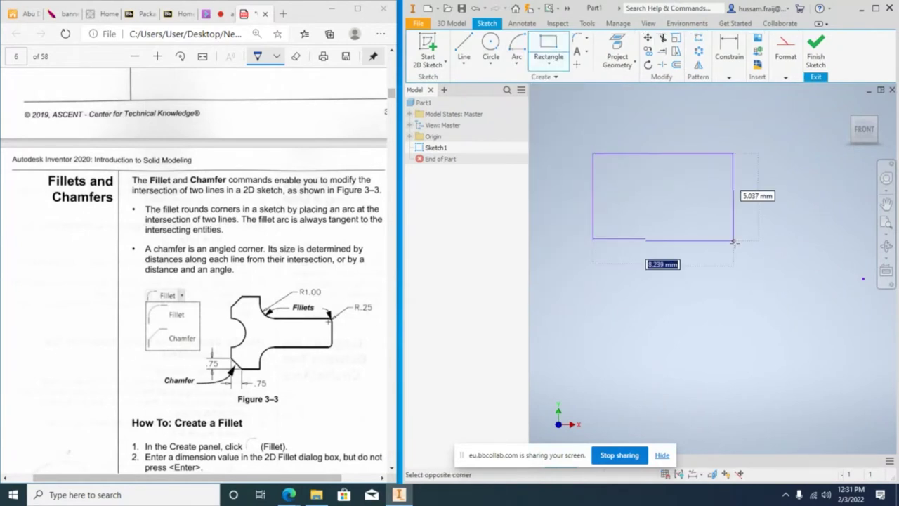
key("Escape")
left_click(791, 264)
Draw a second, slightly larger two-point rectangle below the first one.
middle_click_drag(717, 247, 707, 145)
left_click(594, 246)
left_click(835, 377)
middle_click_drag(797, 320, 859, 415)
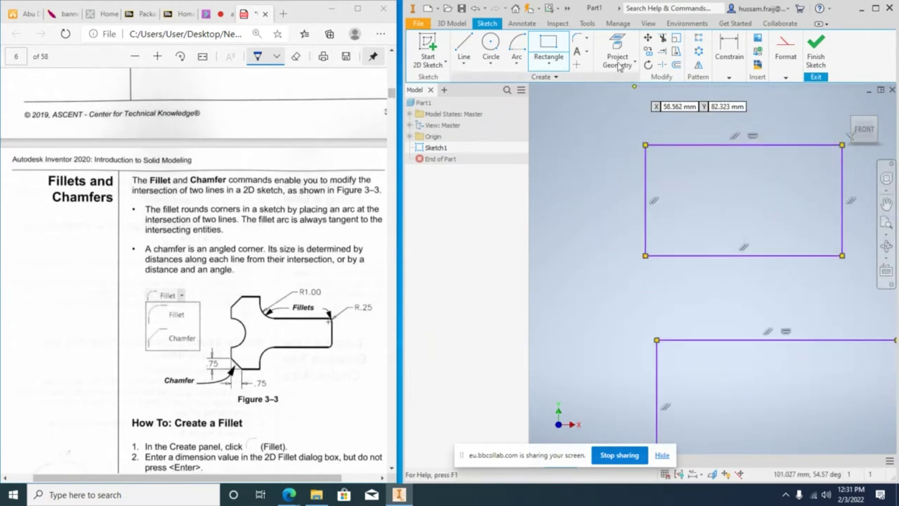
Fillet the upper-left corner of the upper rectangle with a 3 mm radius, picking its left and top edges.
left_click(588, 42)
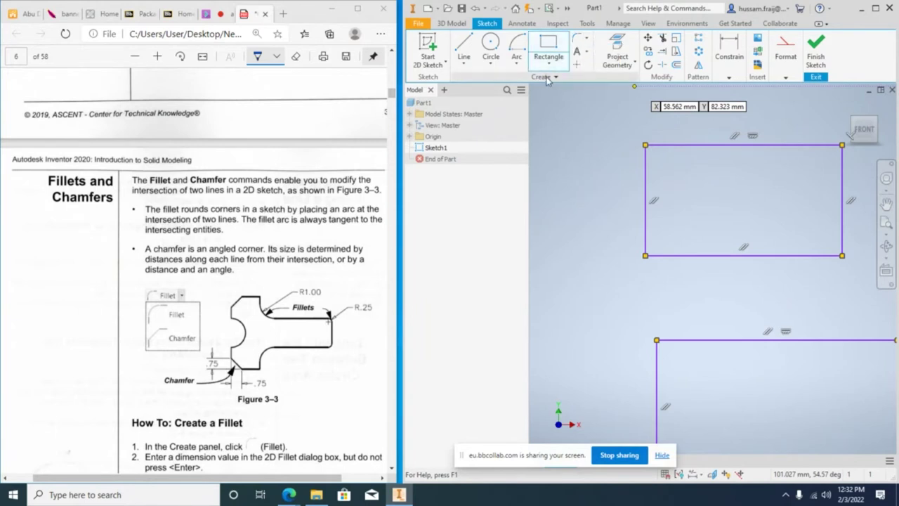
left_click(586, 39)
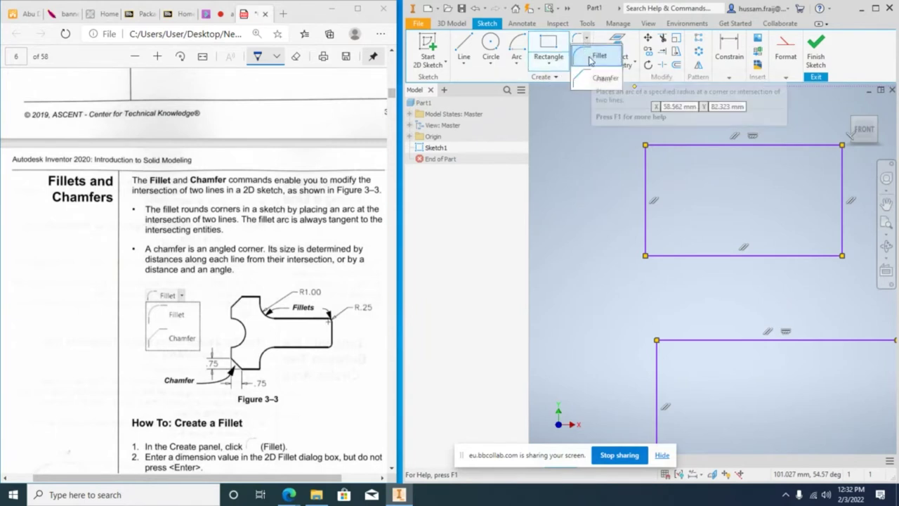
left_click(592, 57)
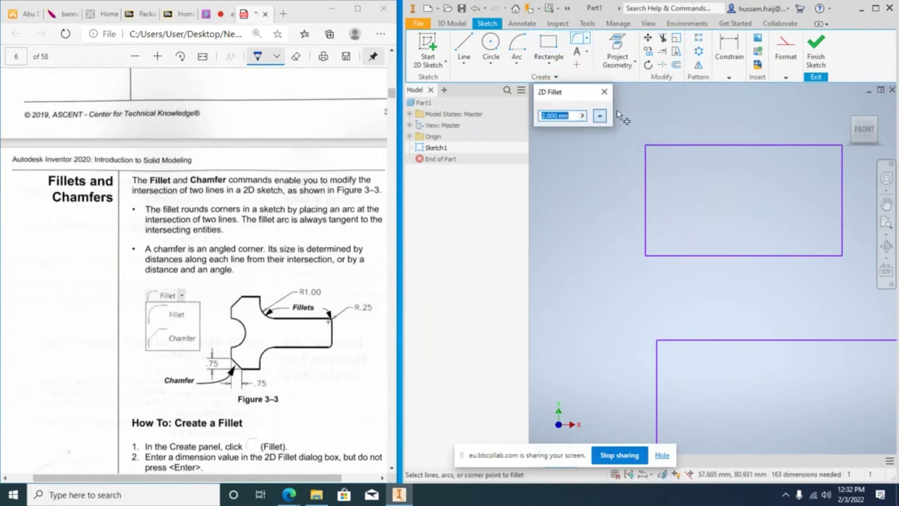
scroll(630, 148, "down", 2)
scroll(659, 141, "up", 3)
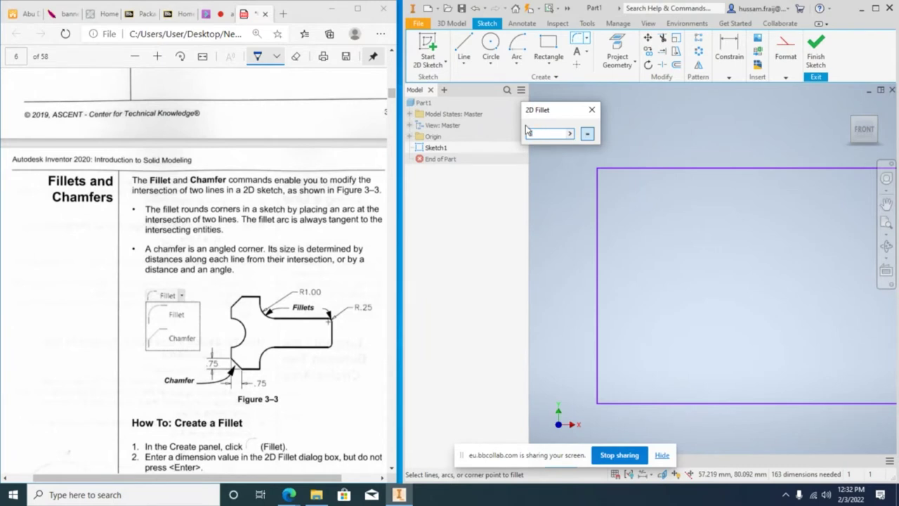
left_click(599, 236)
left_click(658, 175)
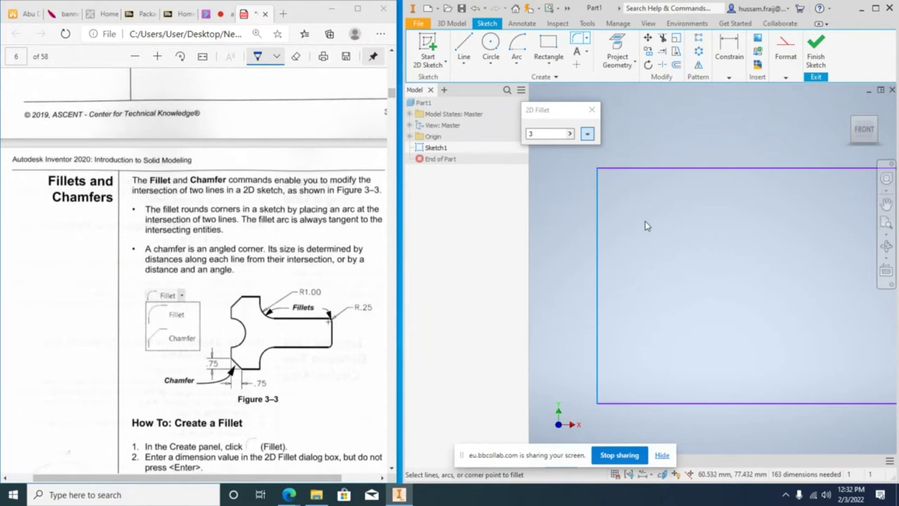
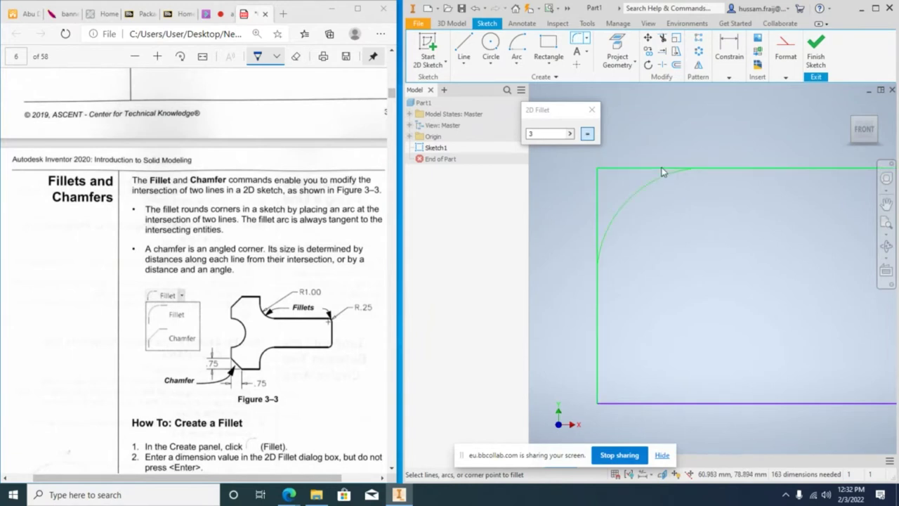
Set the fillet radius to 2 mm and fillet the upper rectangle's upper-left corner, ending the command.
double_click(529, 133)
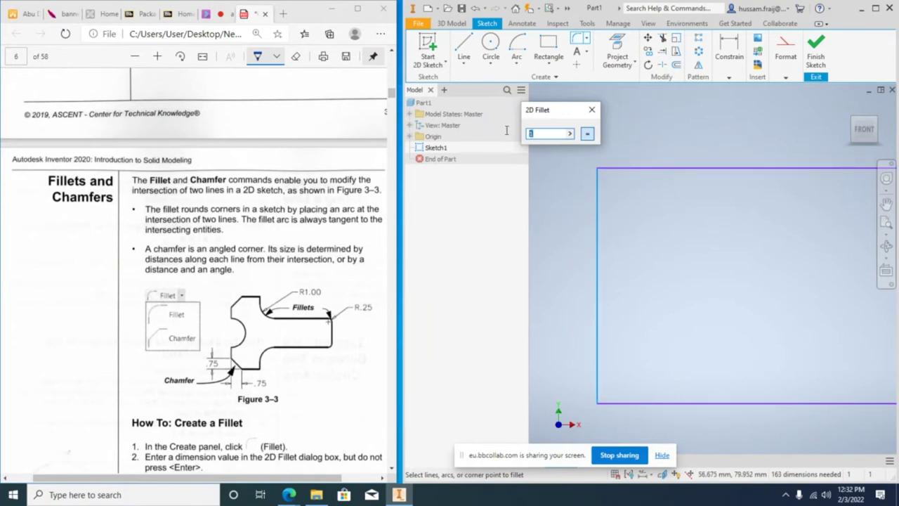
type("5")
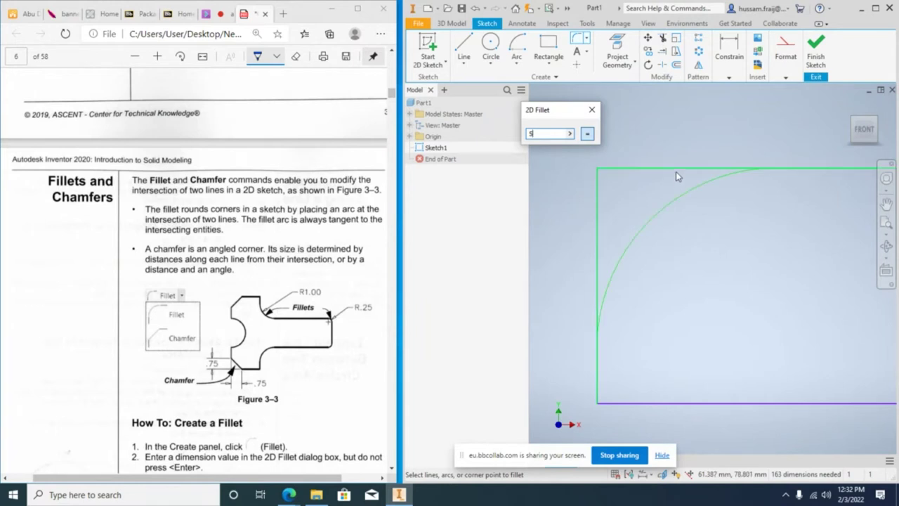
left_click_drag(544, 135, 503, 140)
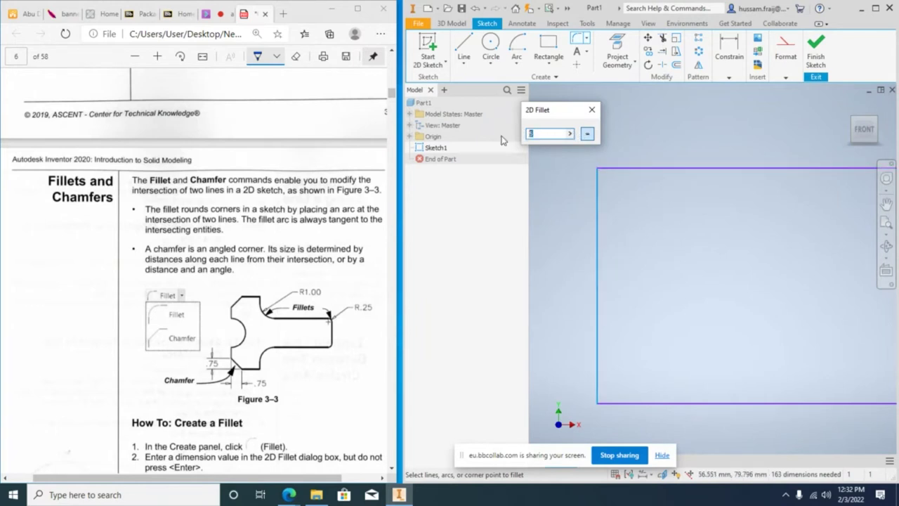
left_click(685, 167)
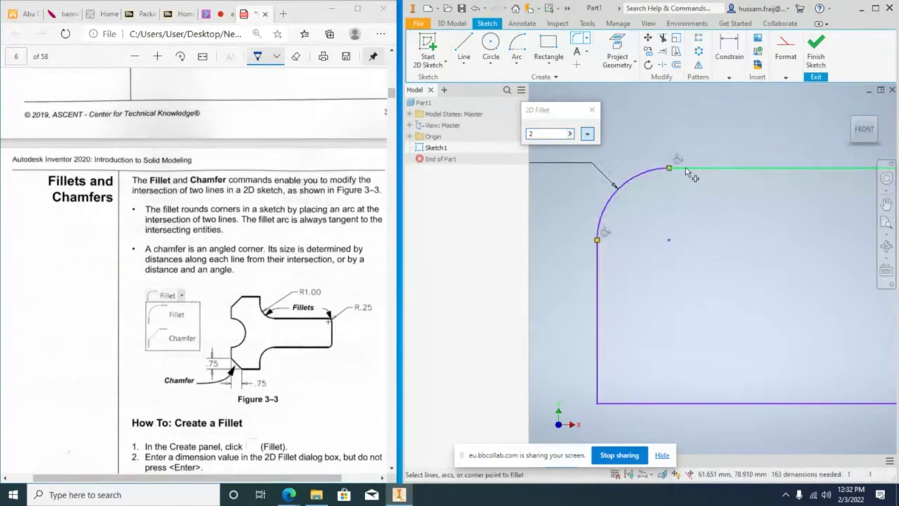
scroll(698, 226, "down", 2)
right_click(698, 227)
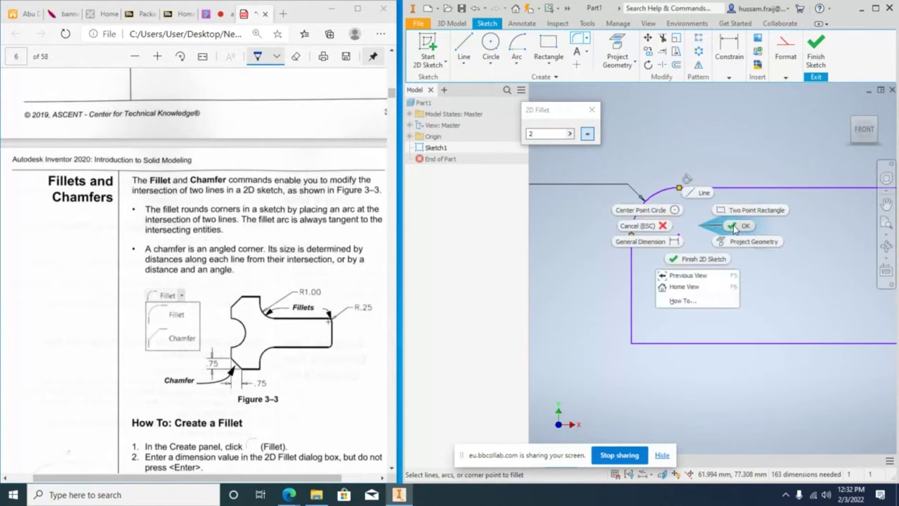
left_click(734, 229)
Change the upper-left fillet's radius dimension to 3 mm, and change it again to 4 mm.
scroll(733, 229, "up", 3)
scroll(733, 229, "down", 4)
mouse_move(730, 228)
middle_mouse_down()
mouse_move(718, 231)
mouse_move(743, 231)
middle_mouse_up()
mouse_move(678, 202)
left_mouse_down()
mouse_move(637, 194)
mouse_move(677, 199)
left_mouse_up()
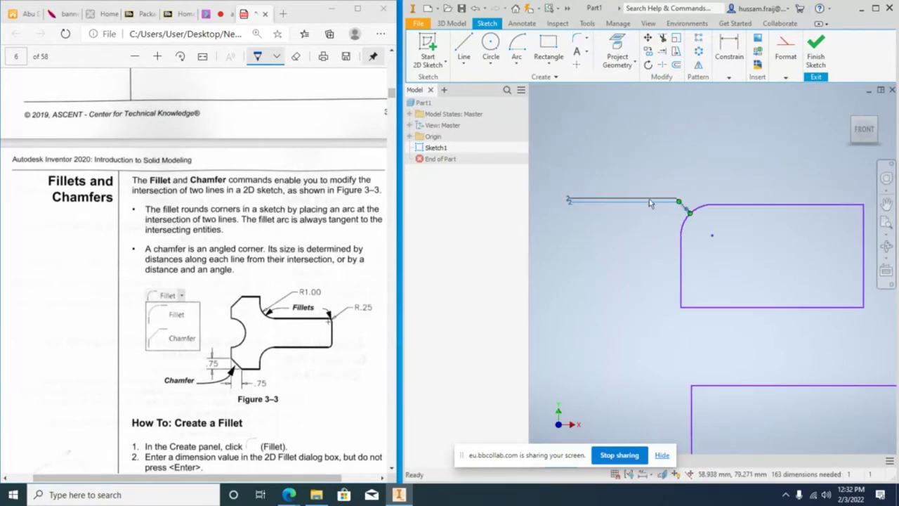
double_click(569, 201)
type("3")
key("Return")
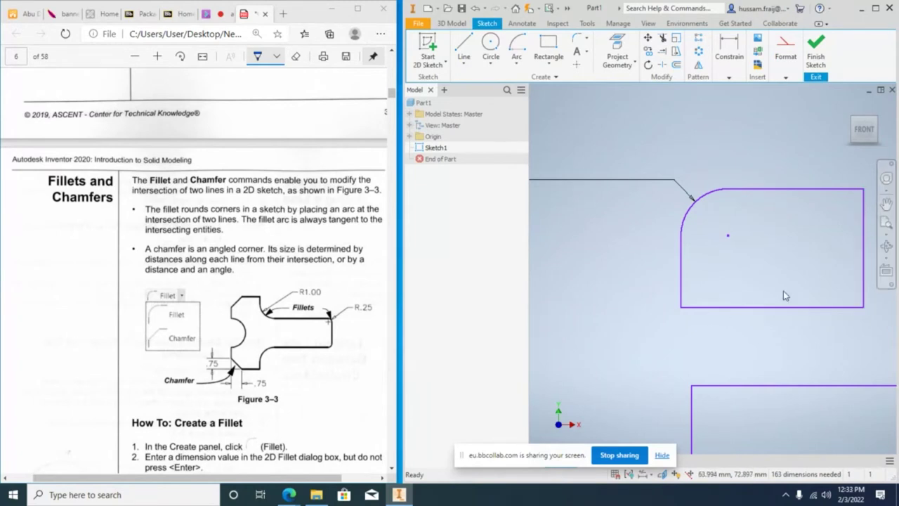
scroll(736, 213, "down", 3)
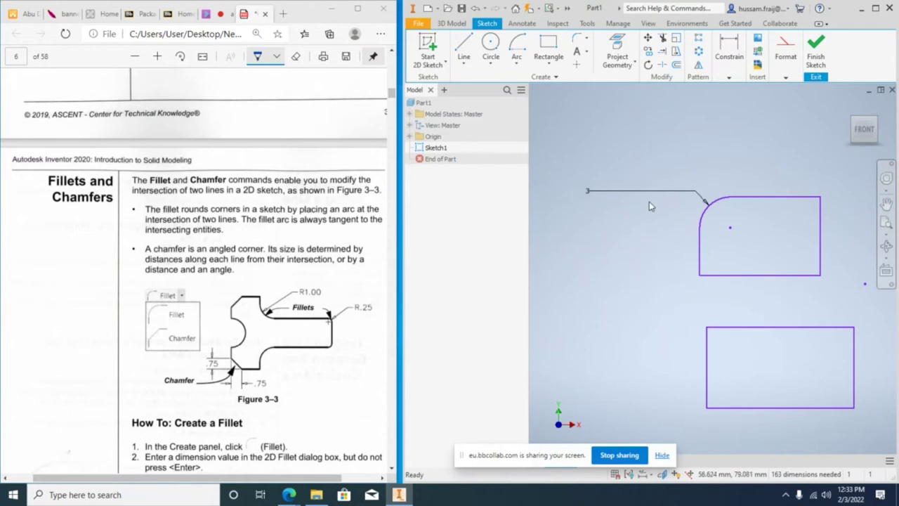
double_click(597, 192)
type("4")
key("Return")
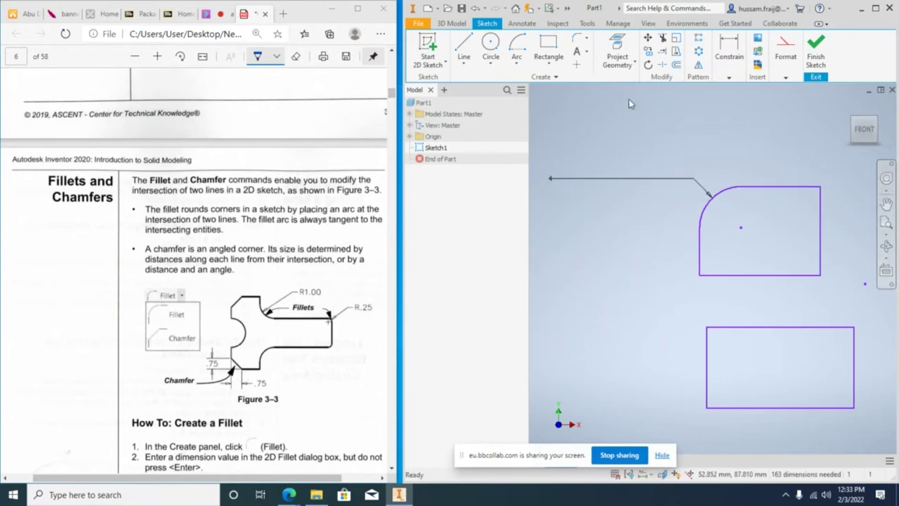
Fillet the upper rectangle's lower-left corner with a 3 mm radius and end the fillet command.
left_click(578, 39)
scroll(800, 207, "down", 2)
scroll(800, 205, "up", 3)
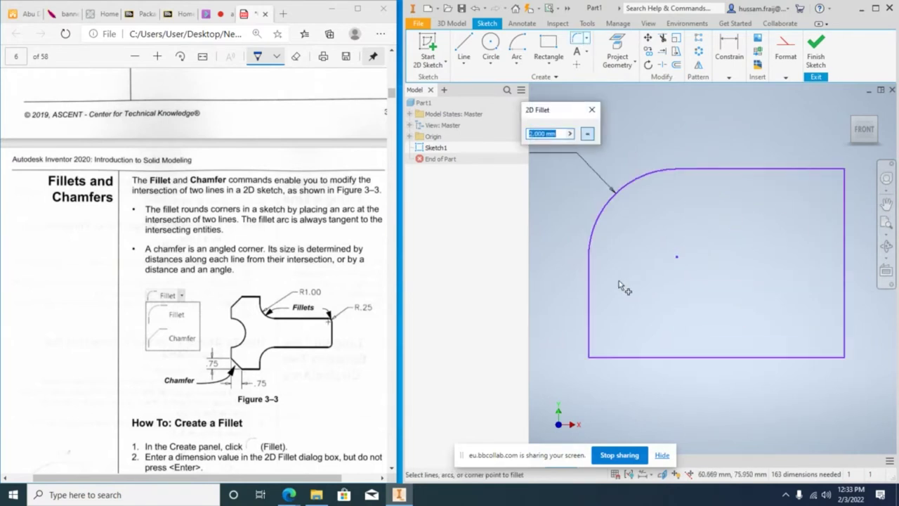
left_click(592, 311)
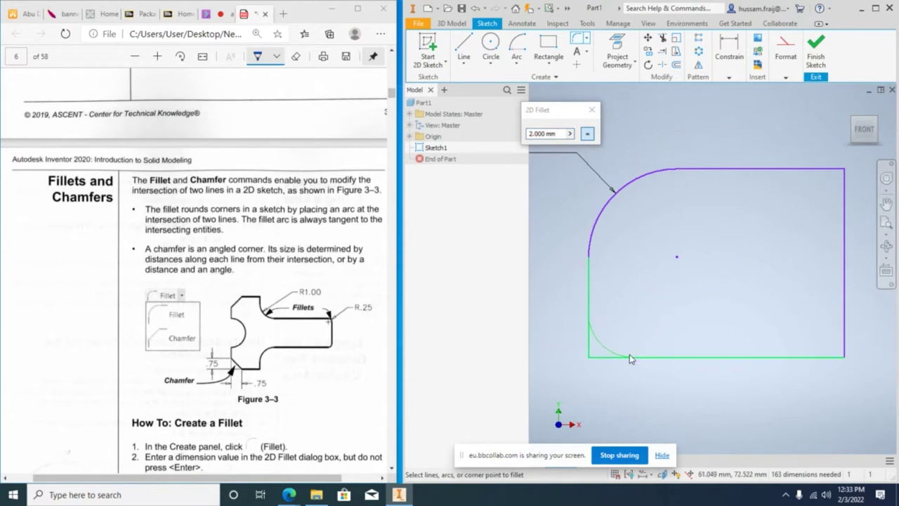
double_click(548, 133)
type("3")
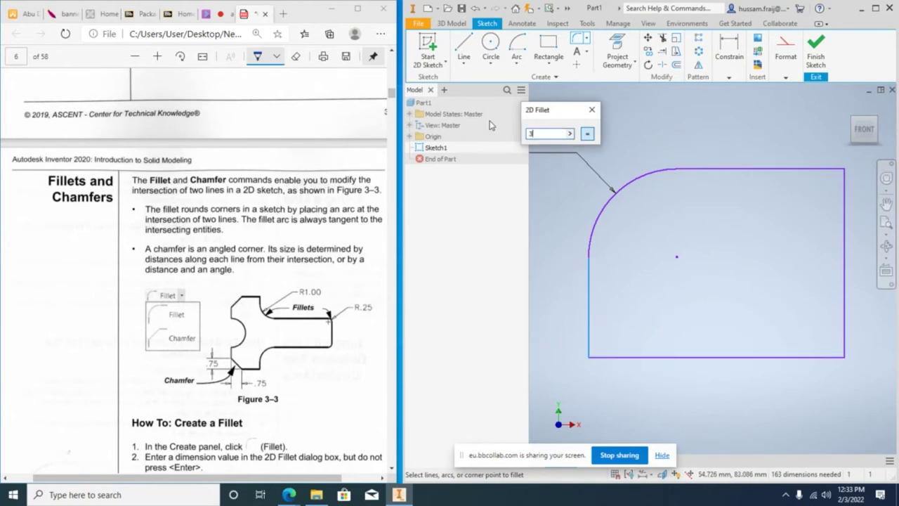
left_click(648, 357)
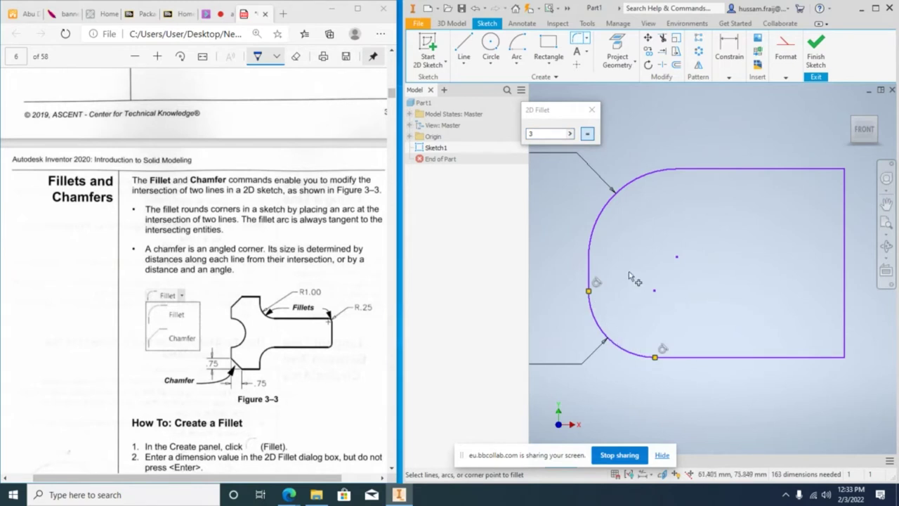
left_click(592, 111)
Chamfer the lower-right corner of the lower rectangle with an equal distance of 3 mm.
middle_click_drag(650, 415, 661, 119)
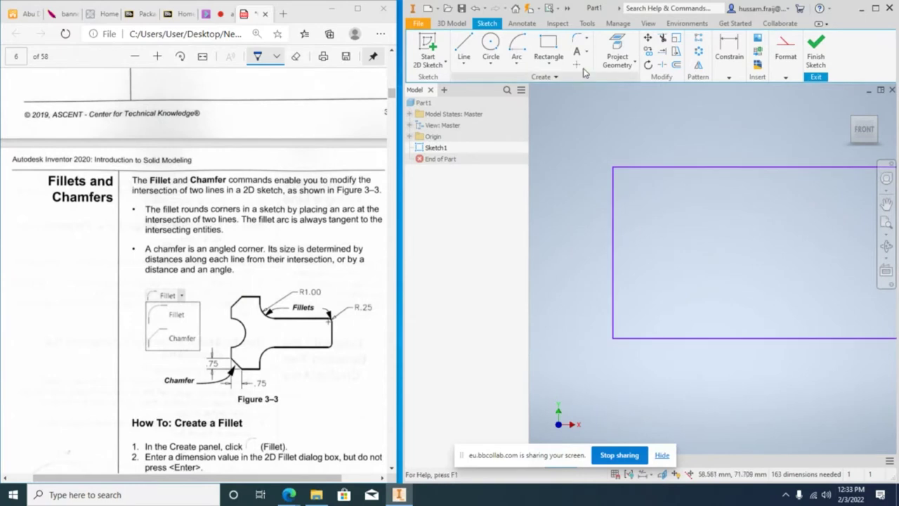
left_click(588, 42)
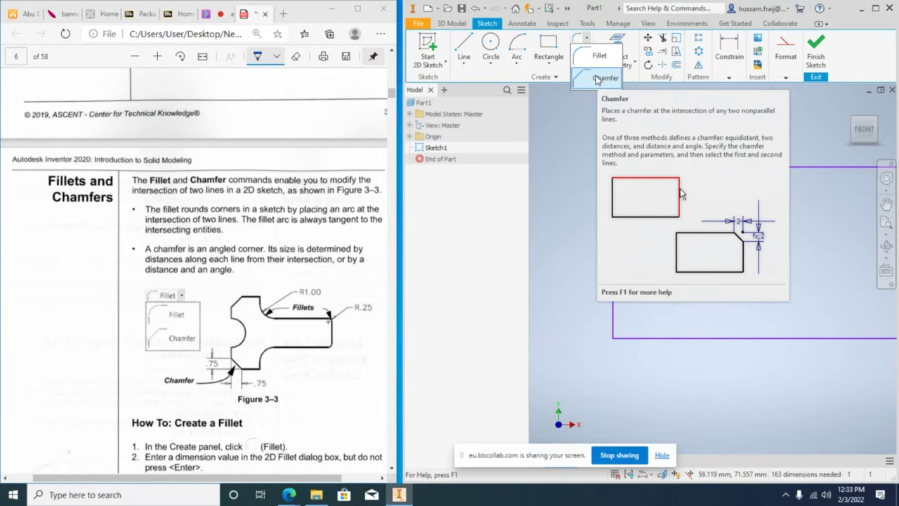
left_click(596, 79)
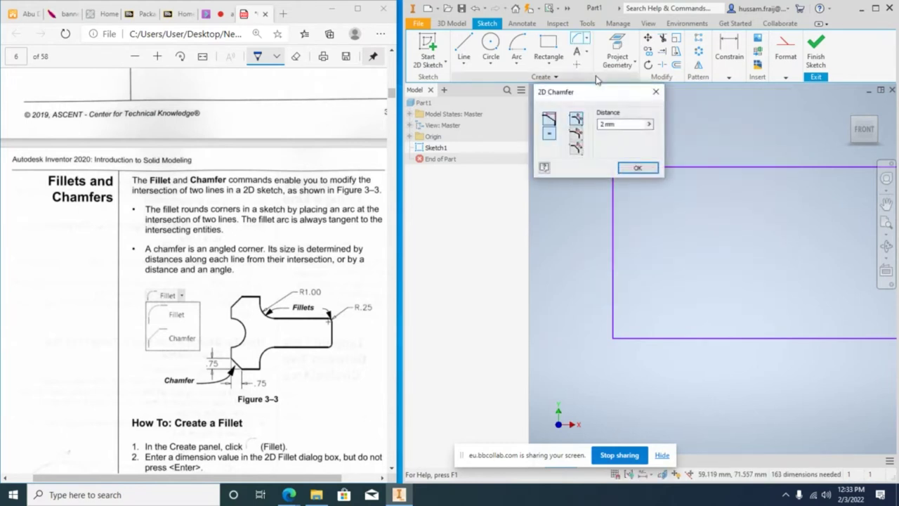
left_click_drag(623, 94, 553, 159)
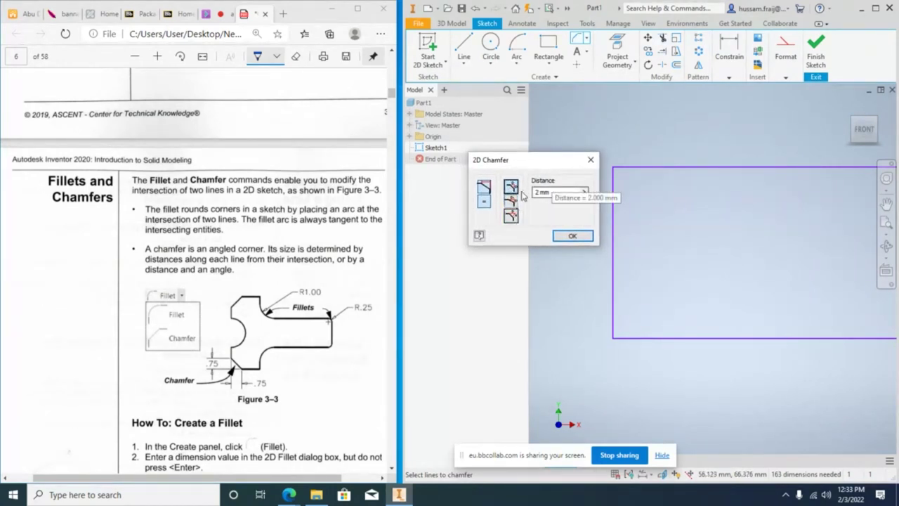
left_click_drag(564, 192, 536, 189)
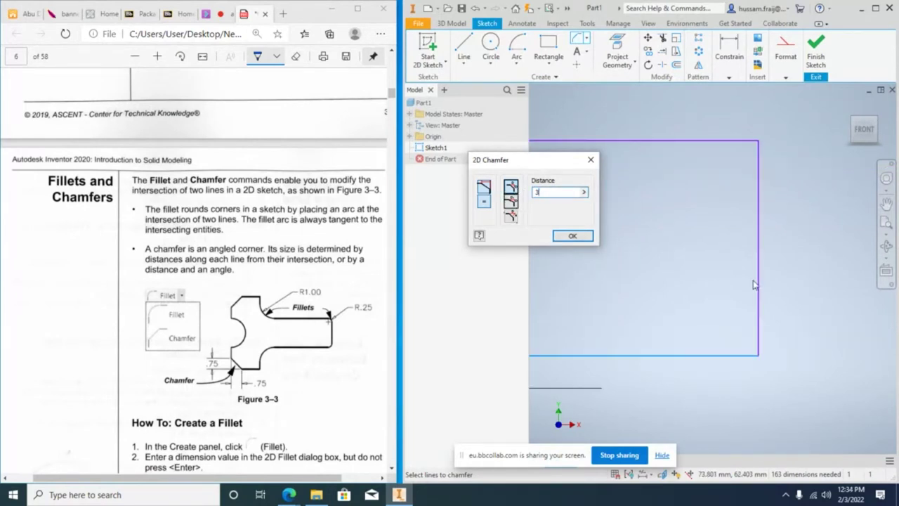
left_click(755, 284)
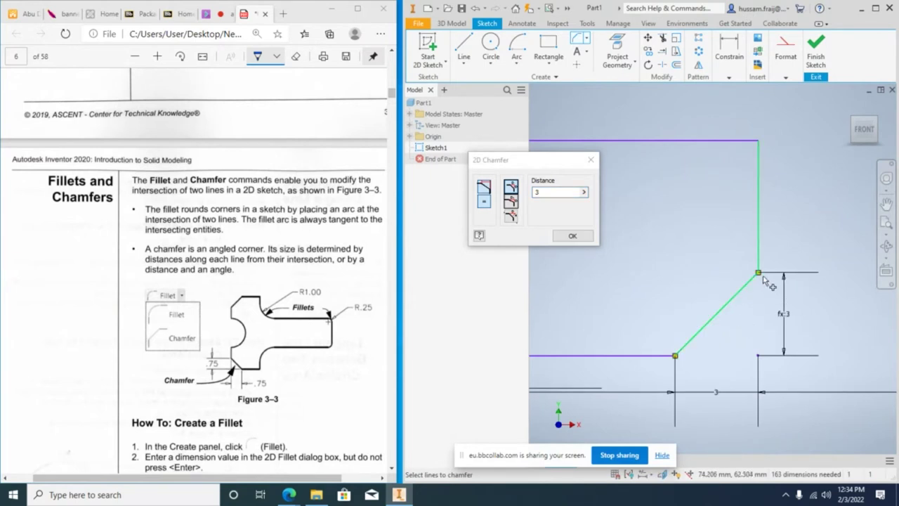
left_click(590, 160)
Preview horizontal and vertical dimensions across the lower-right chamfer to check its two legs, without placing them.
left_click(729, 77)
left_click(738, 105)
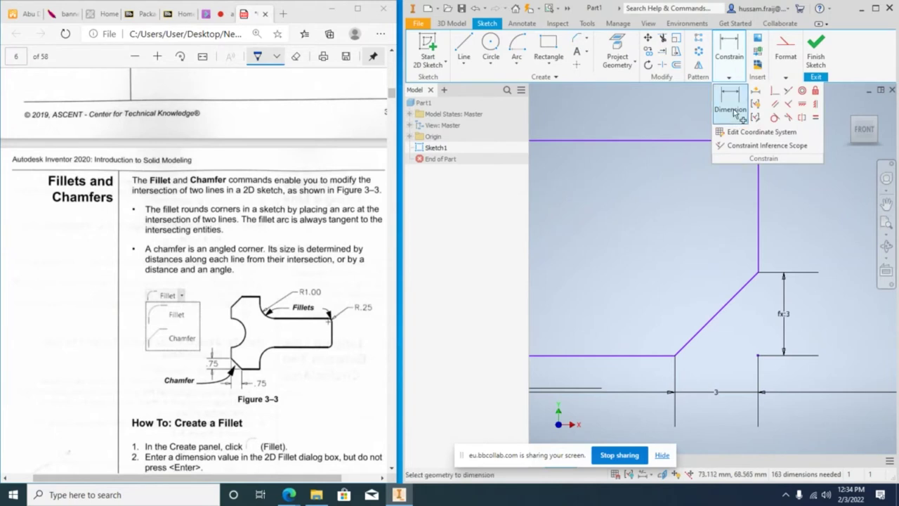
left_click(679, 355)
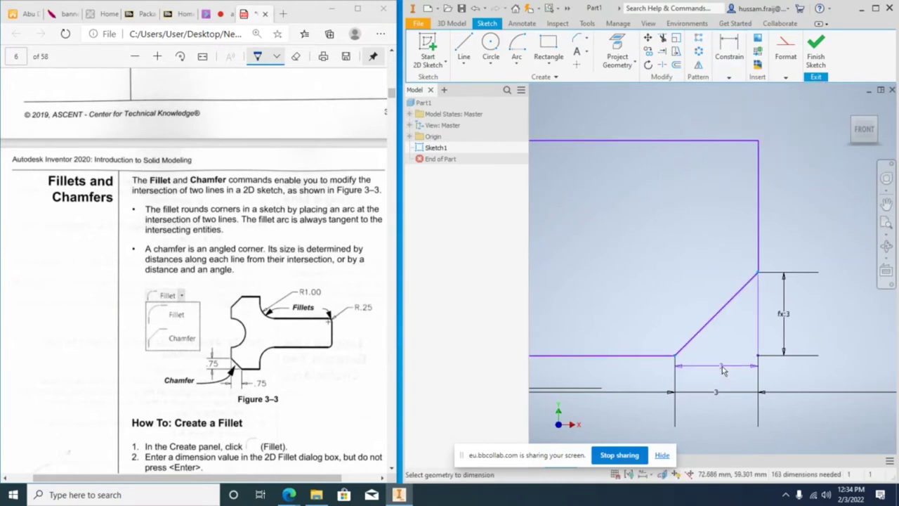
left_click(729, 77)
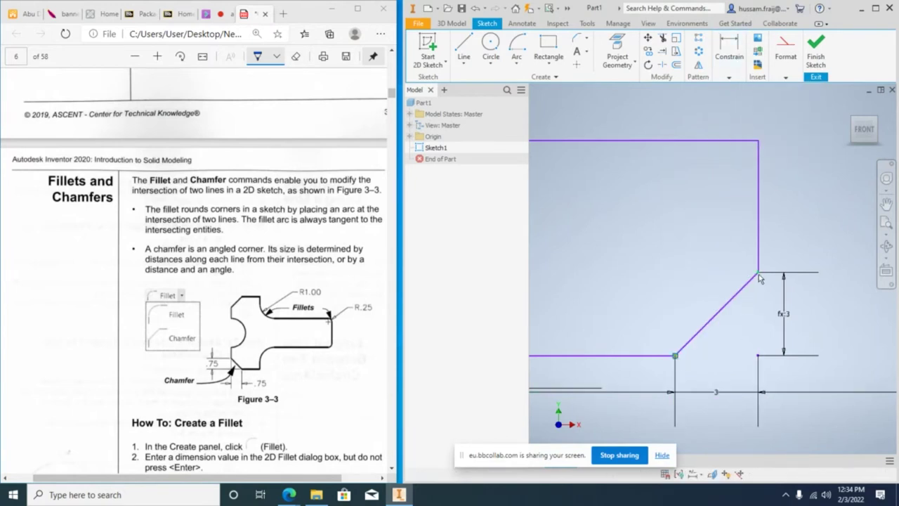
left_click(729, 77)
left_click(731, 108)
left_click(728, 302)
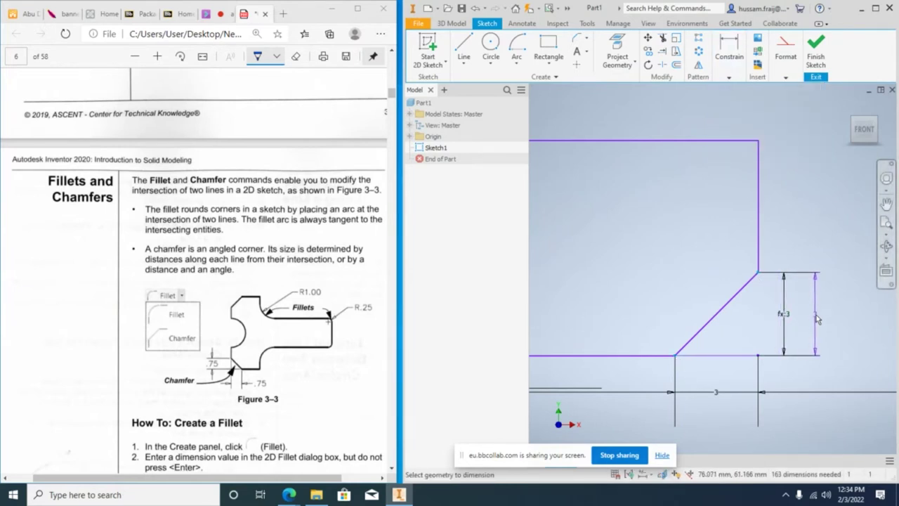
key("Escape")
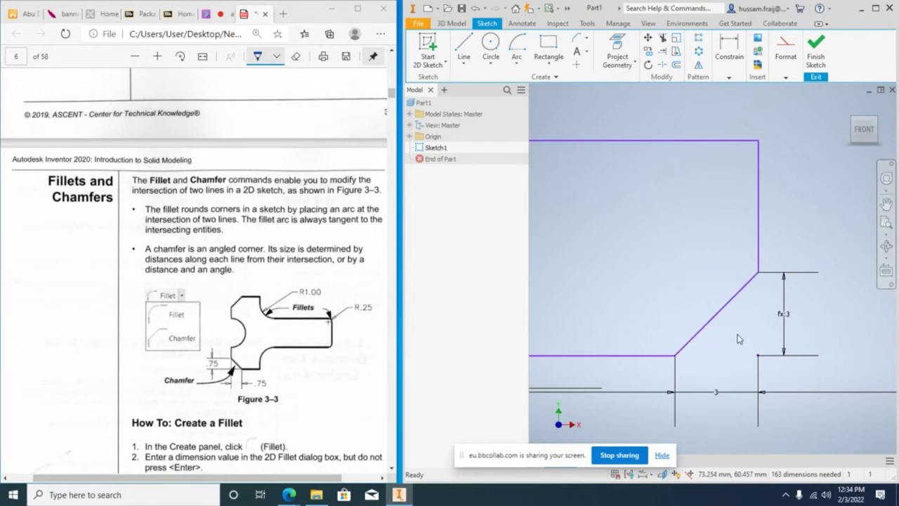
Chamfer the lower rectangle's upper-right corner with two distances, 1 mm along the top edge and 2 mm along the right edge.
middle_click_drag(680, 302, 773, 299)
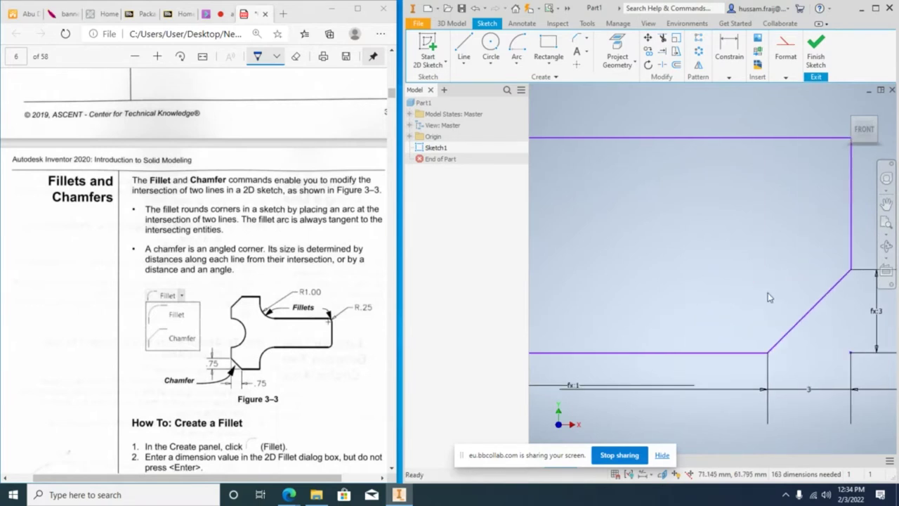
left_click(589, 40)
left_click(603, 77)
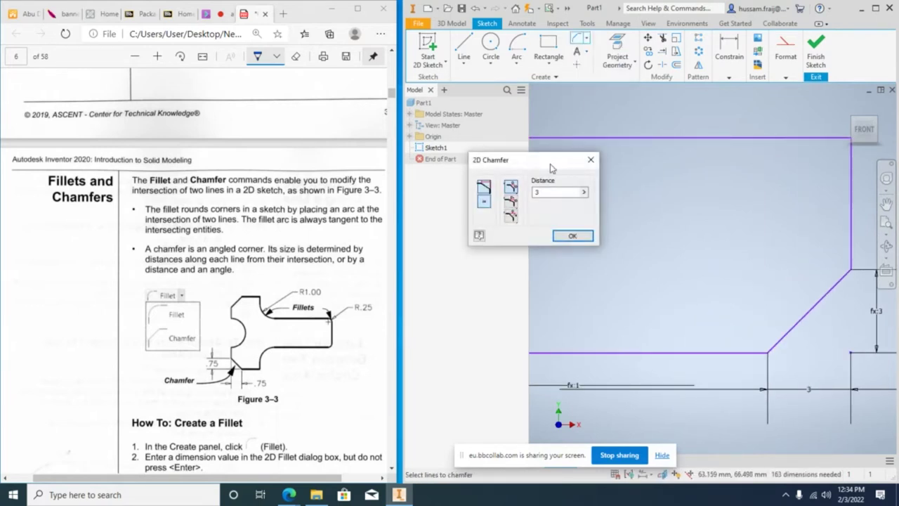
left_click(510, 201)
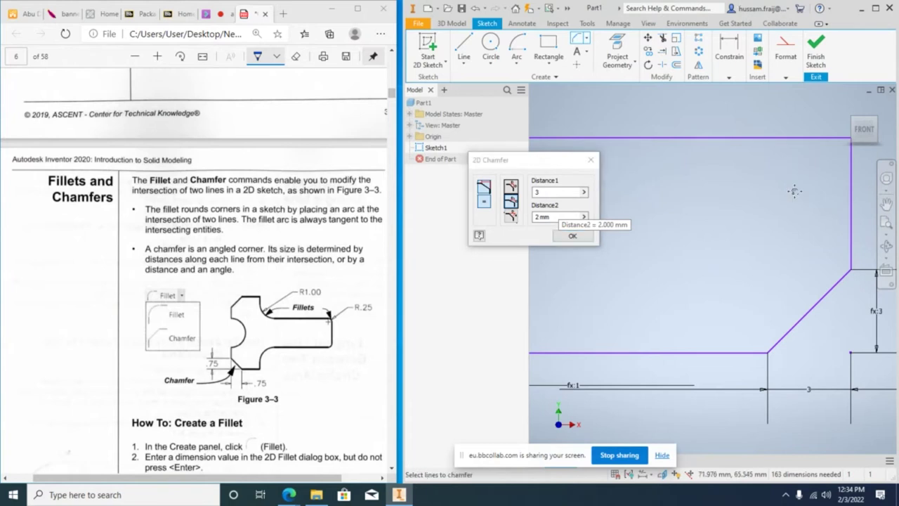
middle_click_drag(794, 190, 747, 231)
left_click_drag(558, 192, 517, 190)
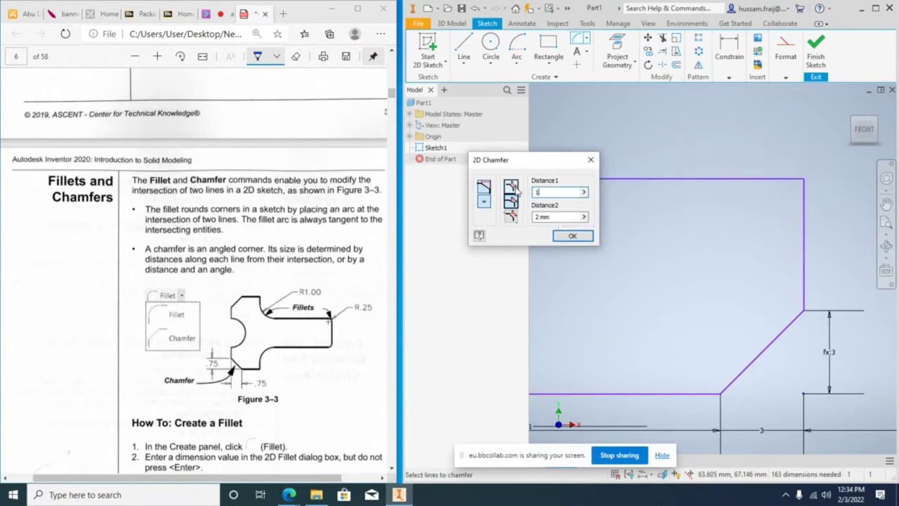
left_click(560, 217)
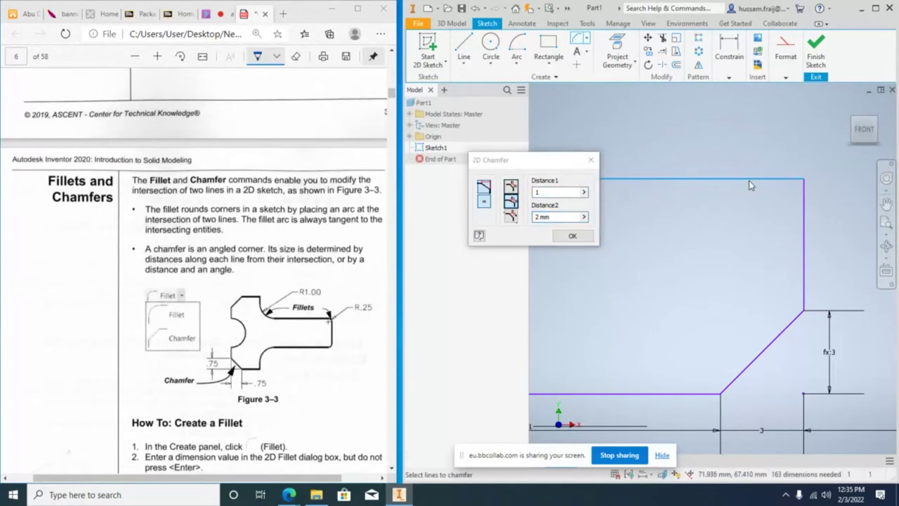
left_click(805, 205)
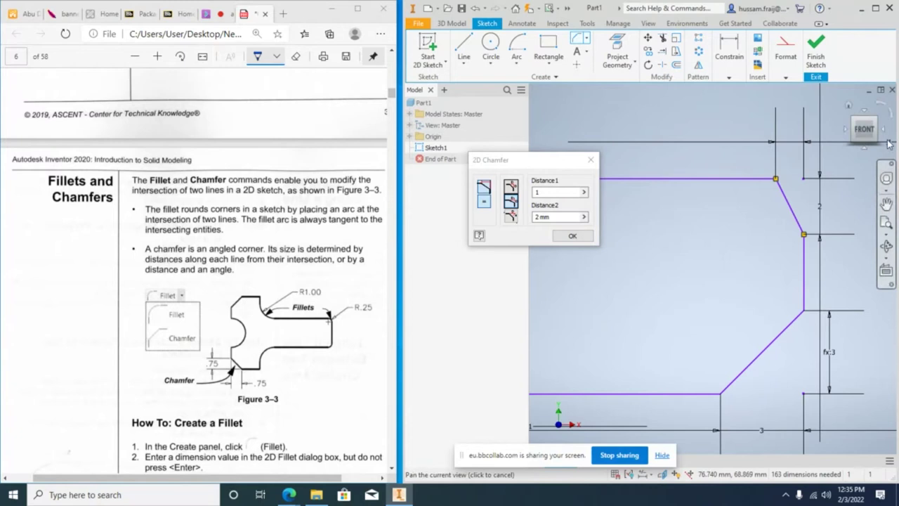
Leave the chamfer command and open the upper-right chamfer's horizontal and vertical distance dimensions to check their values.
middle_click_drag(890, 145, 819, 176)
right_click_drag(802, 154, 840, 155)
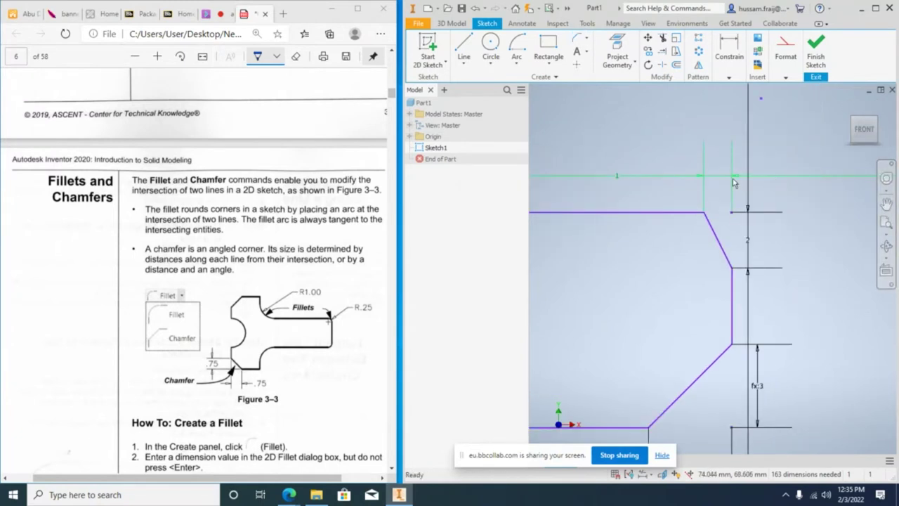
double_click(703, 176)
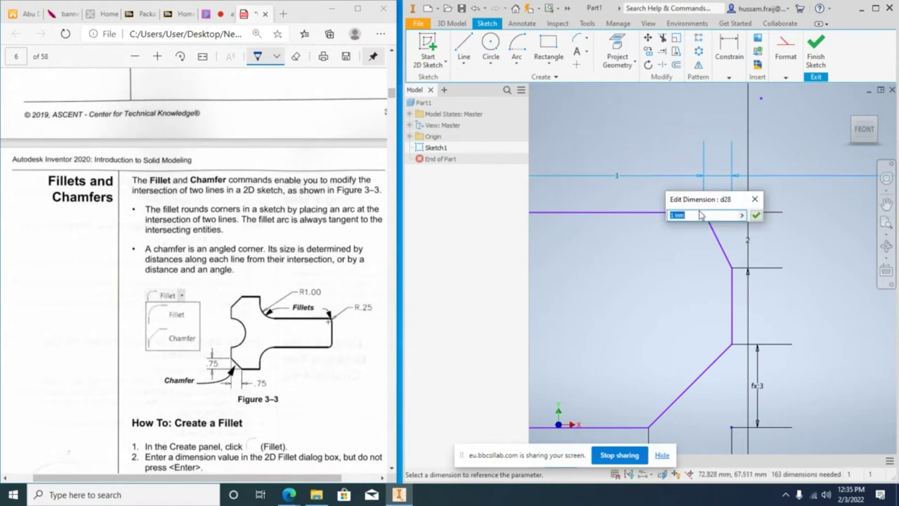
left_click(755, 198)
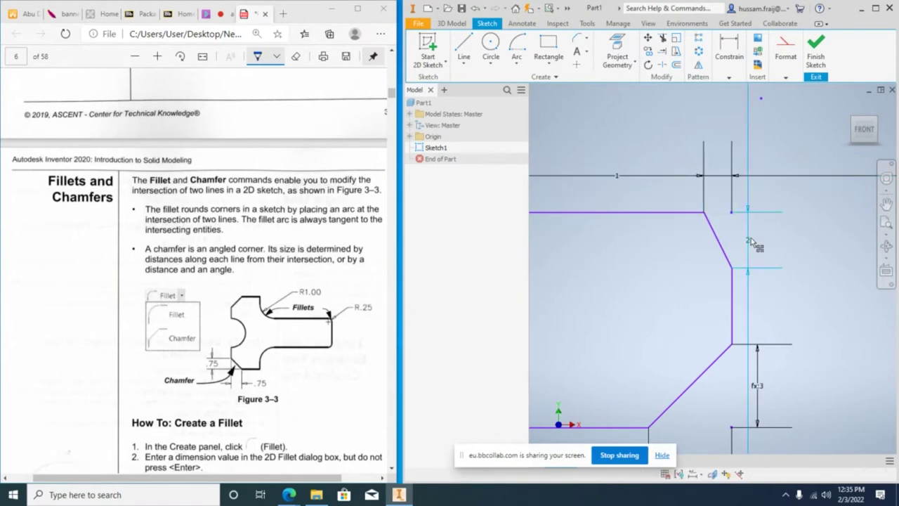
double_click(749, 240)
left_click(745, 279)
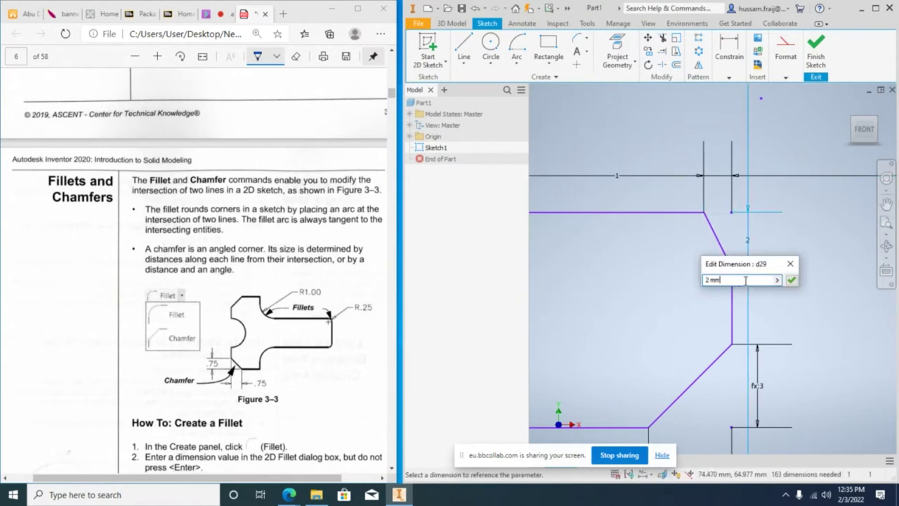
left_click(789, 280)
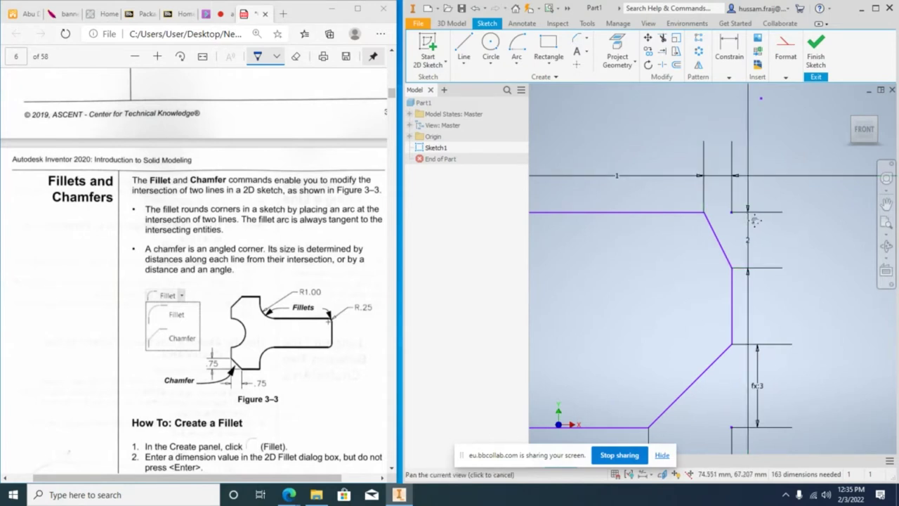
middle_click_drag(752, 217, 809, 221)
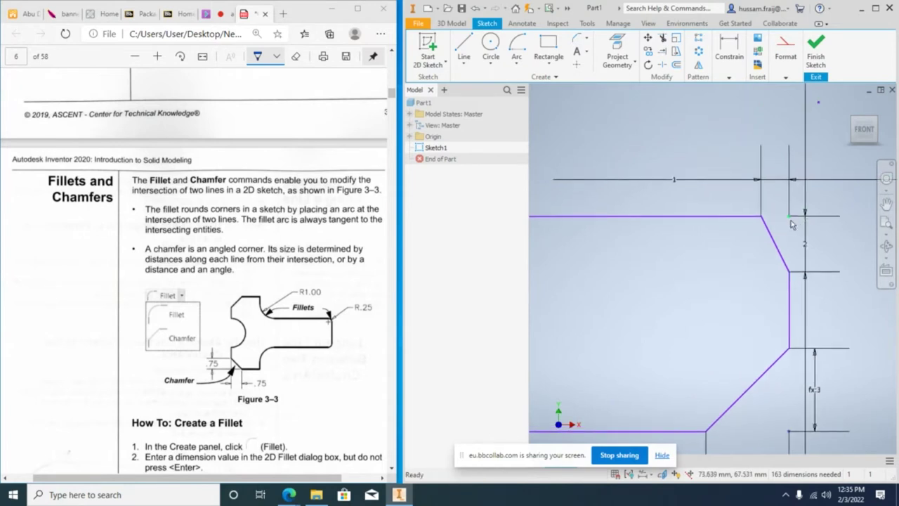
left_click(587, 39)
left_click(587, 57)
middle_click_drag(613, 329, 713, 262)
scroll(731, 271, "up", 3)
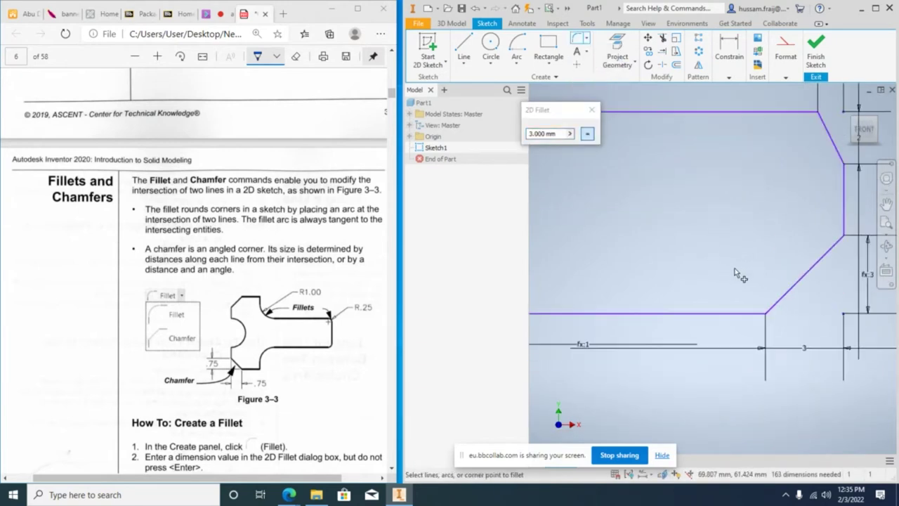
scroll(739, 276, "up", 2)
scroll(709, 271, "down", 1)
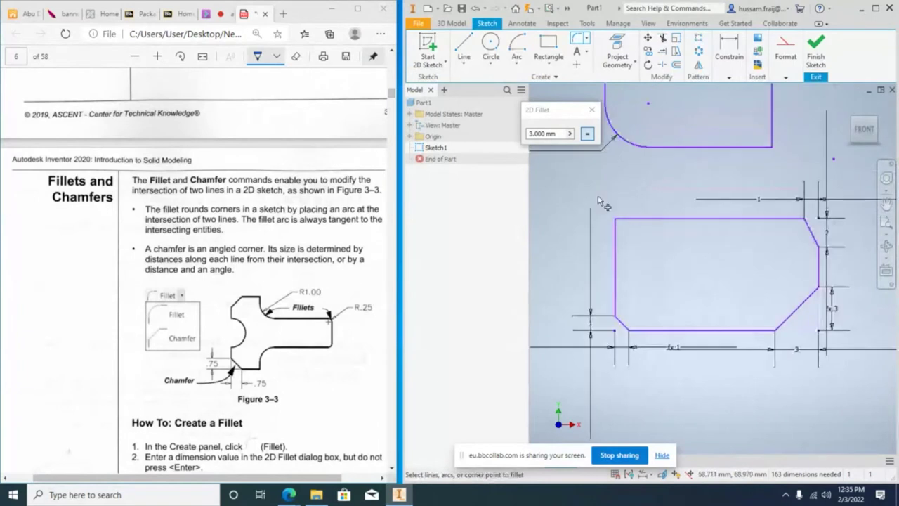
scroll(605, 208, "down", 3)
scroll(622, 231, "down", 1)
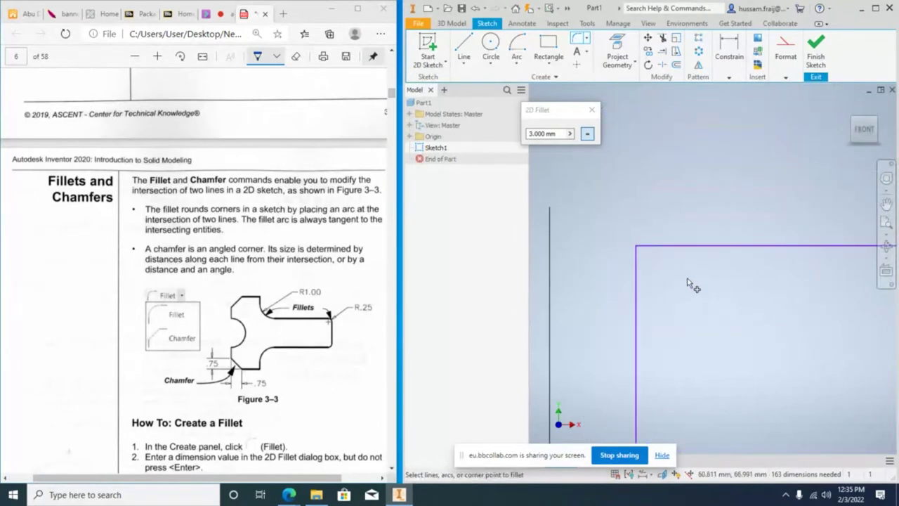
left_click(593, 111)
Try a two-distance chamfer on the lower rectangle's upper-left corner, 1 mm along the left edge and 2 mm along the top edge.
left_click(604, 77)
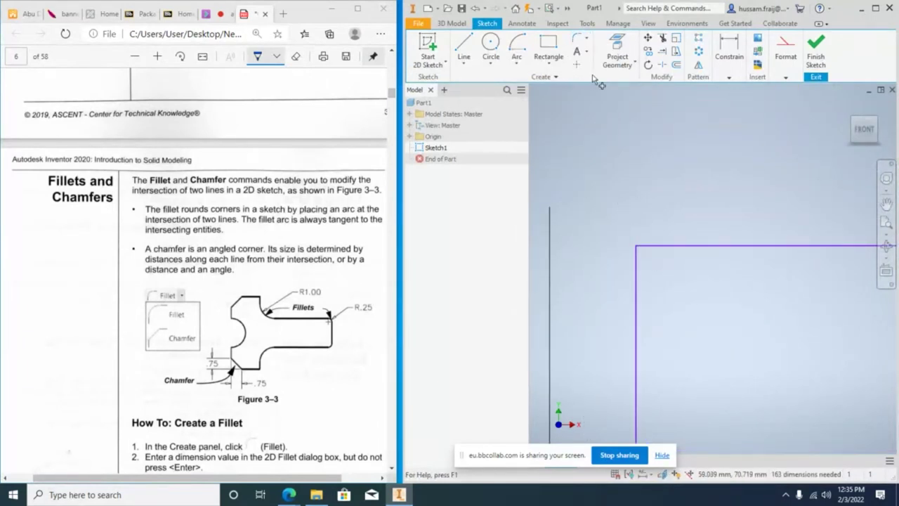
type("1")
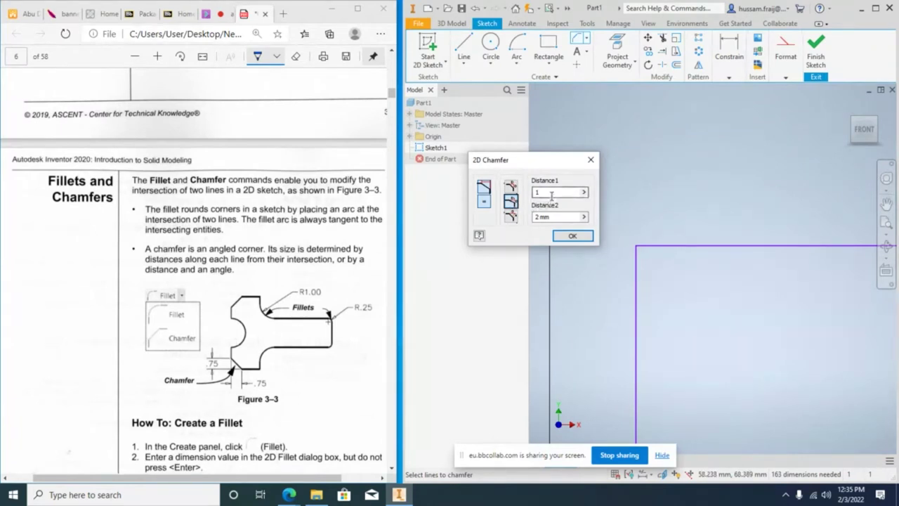
left_click(558, 216)
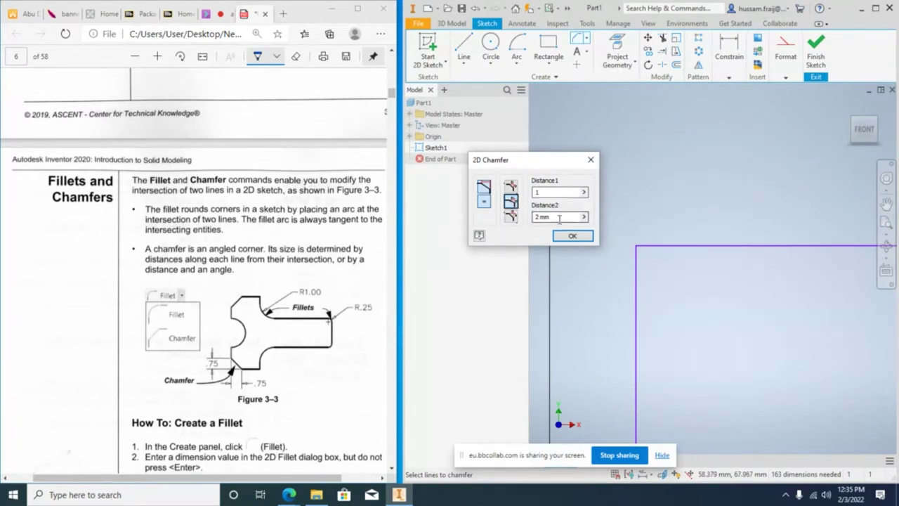
left_click(639, 306)
left_click(726, 247)
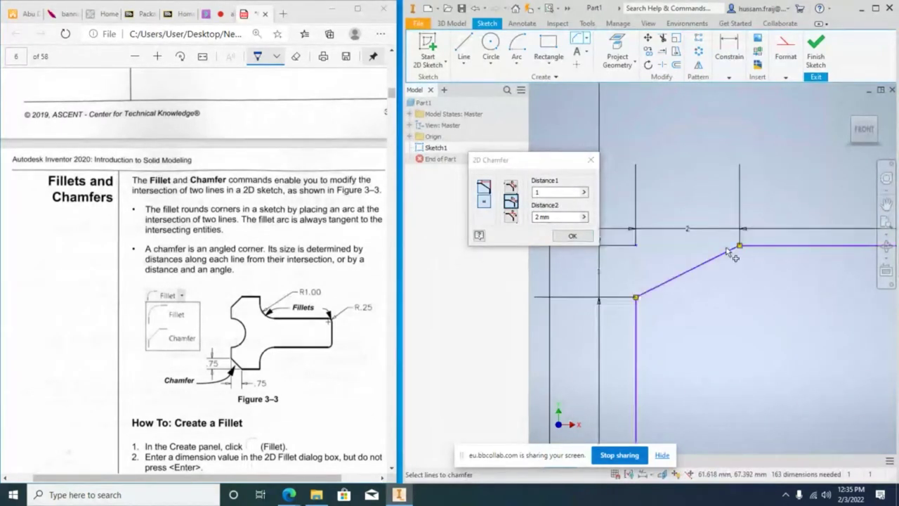
left_click(488, 191)
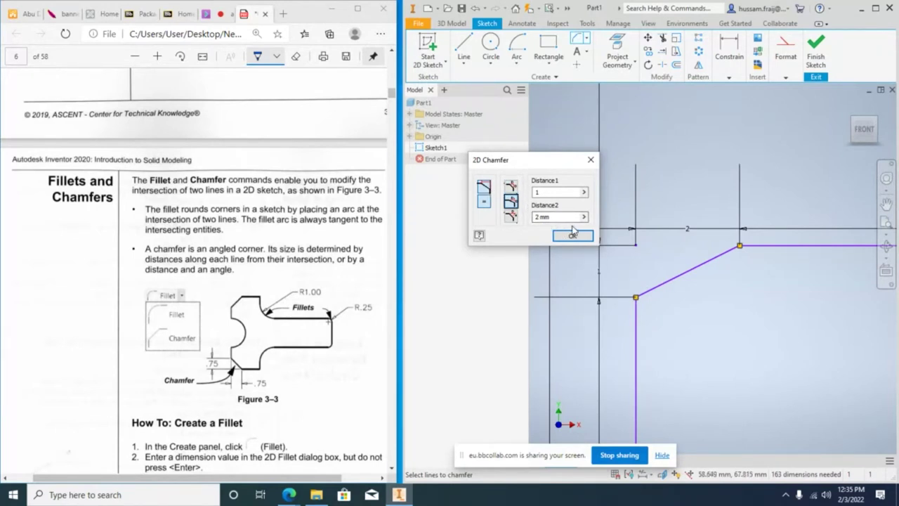
left_click(596, 160)
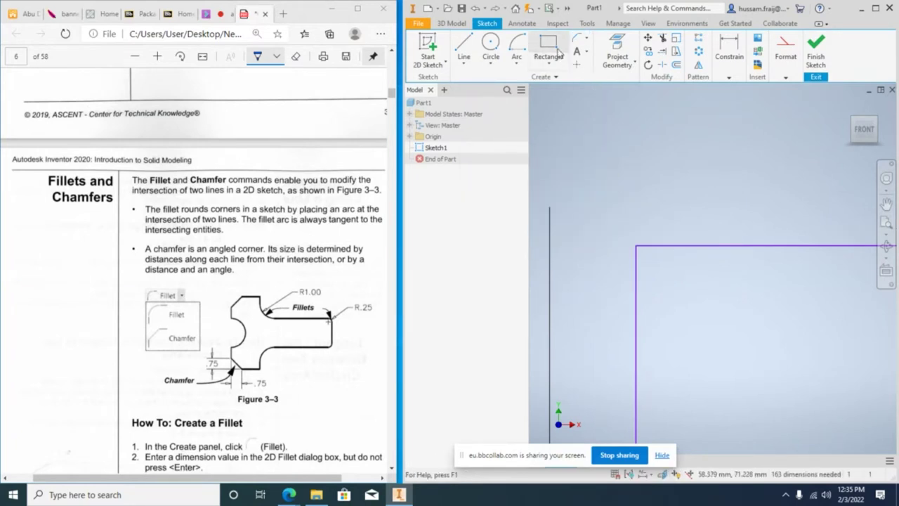
Chamfer the lower rectangle's upper-left corner with two distances, 2 mm along the left edge and 1 mm along the top edge.
left_click(578, 40)
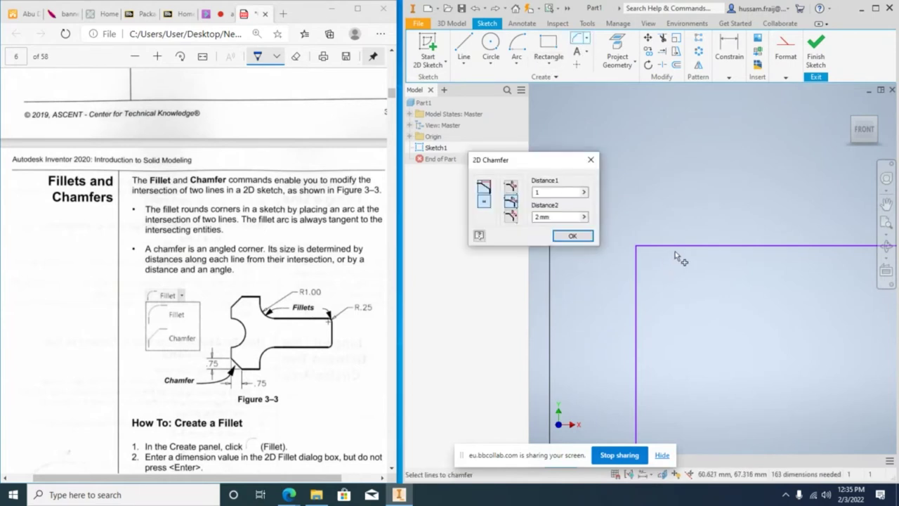
left_click_drag(553, 191, 522, 191)
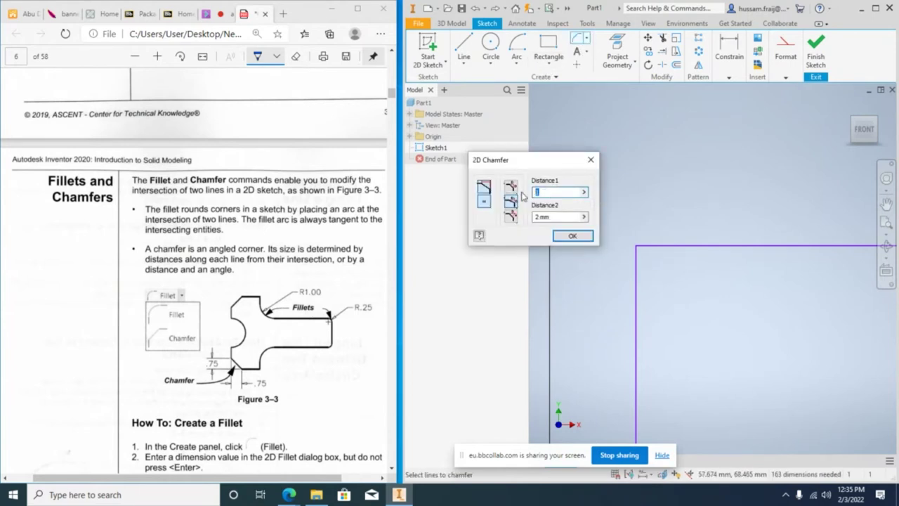
type("2")
key("Tab")
type("1")
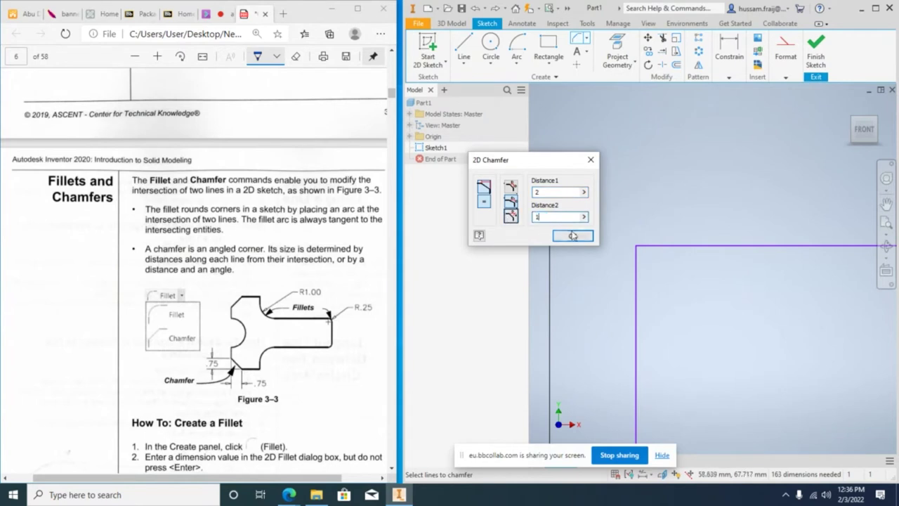
left_click(573, 236)
left_click(662, 245)
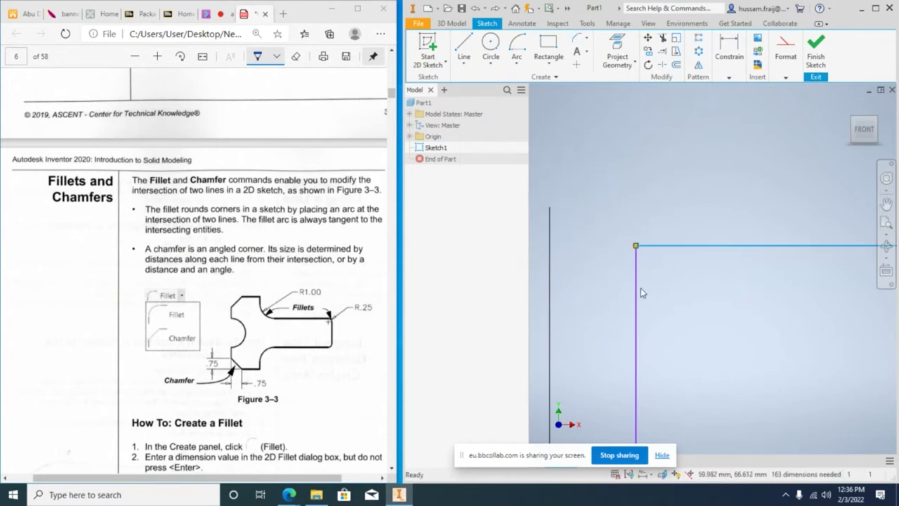
left_click(636, 284)
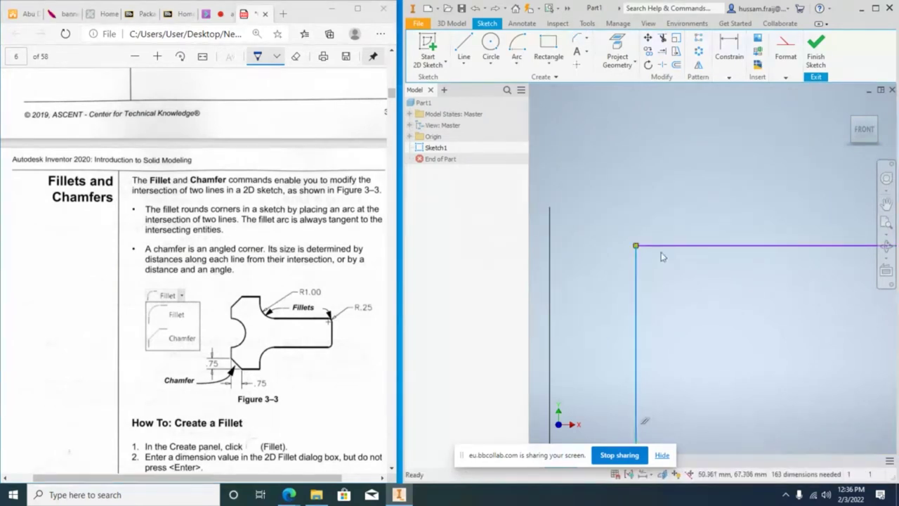
left_click(586, 52)
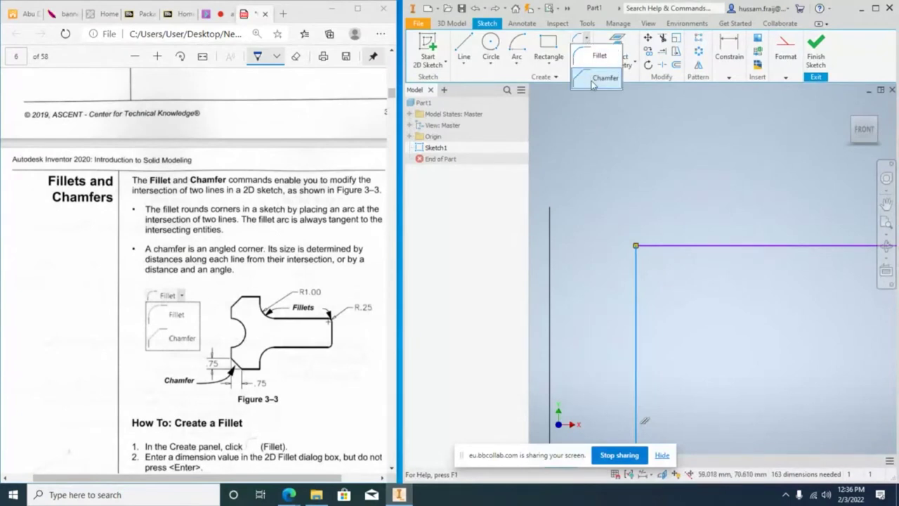
left_click(598, 79)
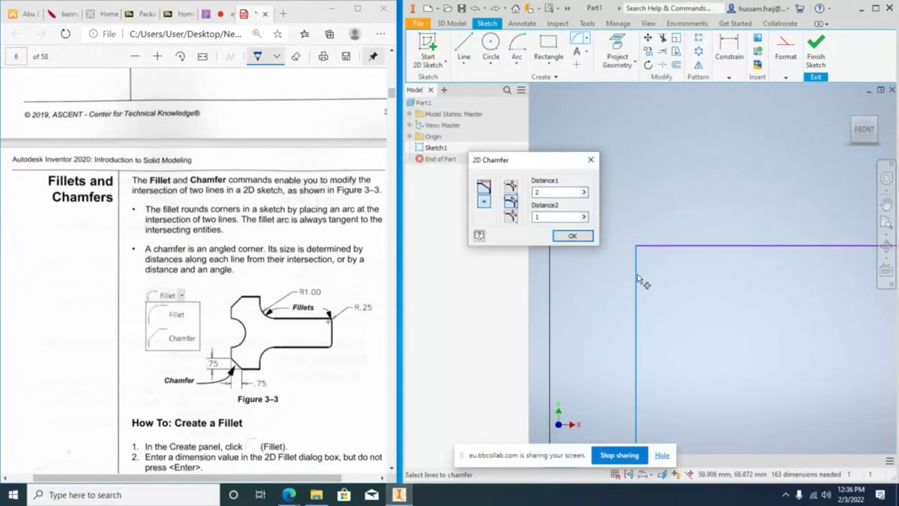
left_click(678, 248)
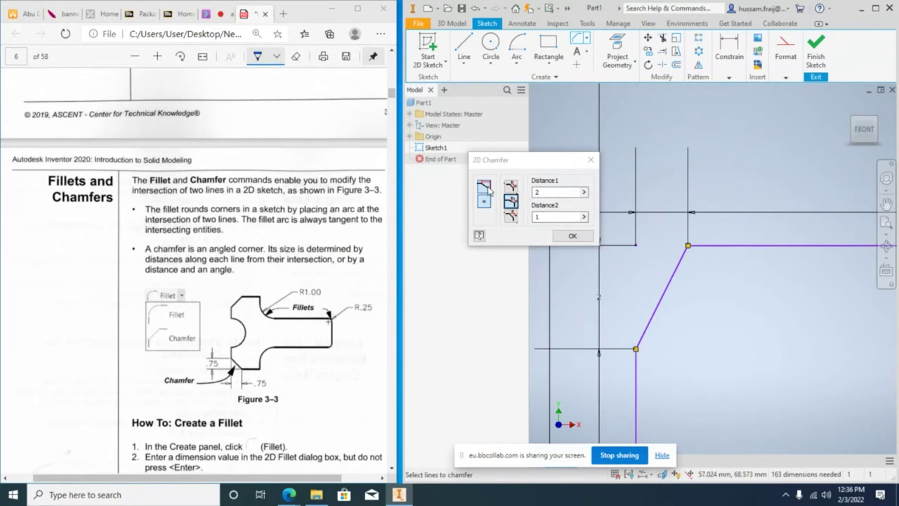
left_click(591, 160)
Apply a distance-and-angle chamfer of 2 mm at 45 degrees between the lower rectangle's left edge and the upper rectangle's bottom edge.
scroll(589, 195, "up", 3)
scroll(575, 209, "down", 3)
mouse_move(706, 185)
middle_mouse_down()
mouse_move(642, 259)
mouse_move(608, 319)
middle_mouse_up()
middle_click_drag(758, 255, 700, 255)
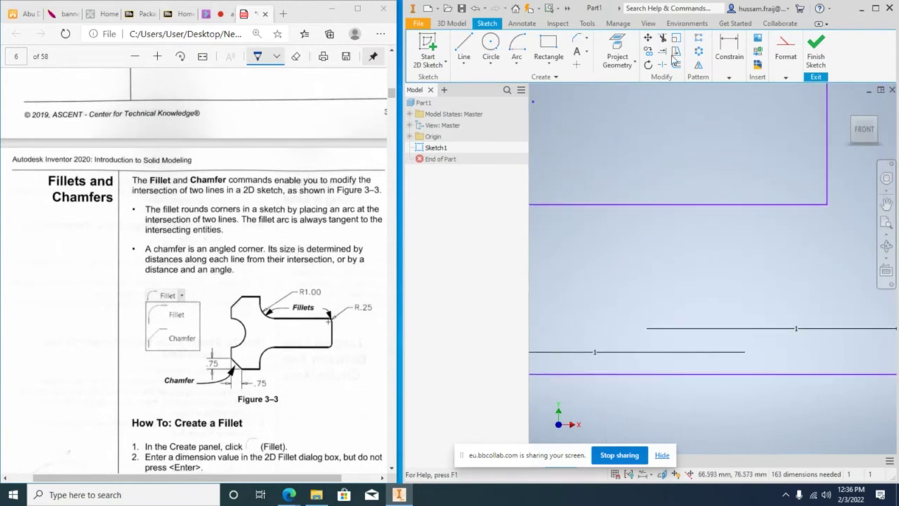
left_click(584, 42)
left_click(600, 77)
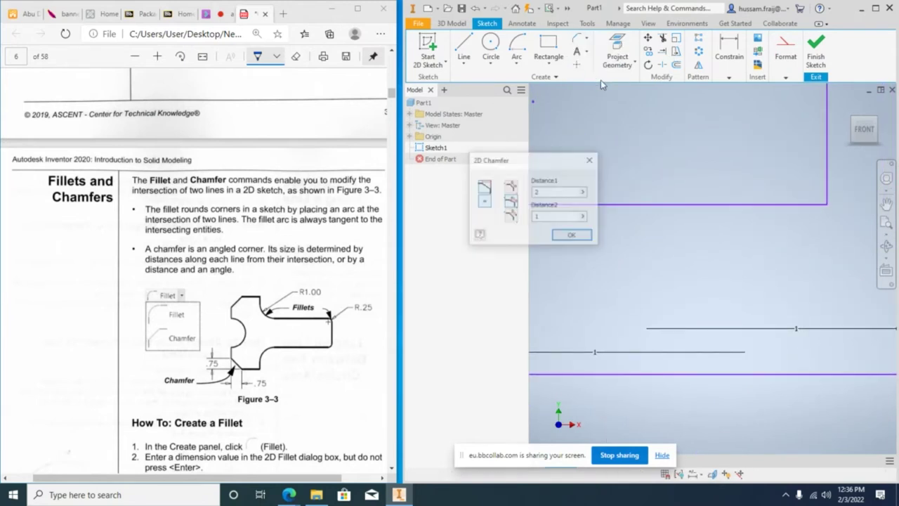
left_click(510, 216)
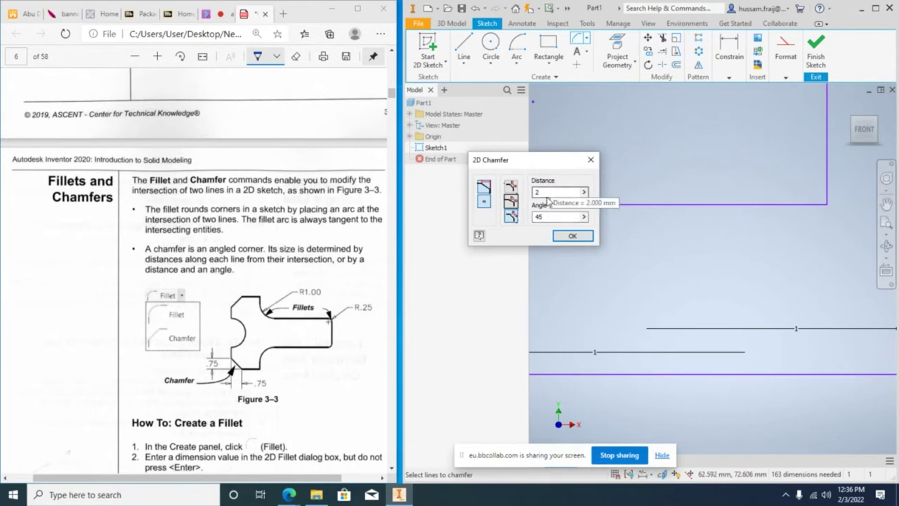
left_click(778, 206)
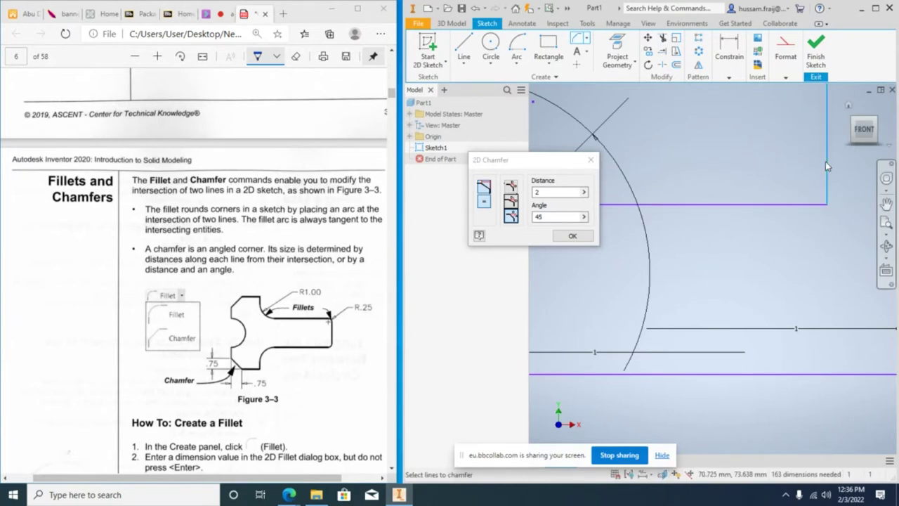
scroll(747, 232, "down", 4)
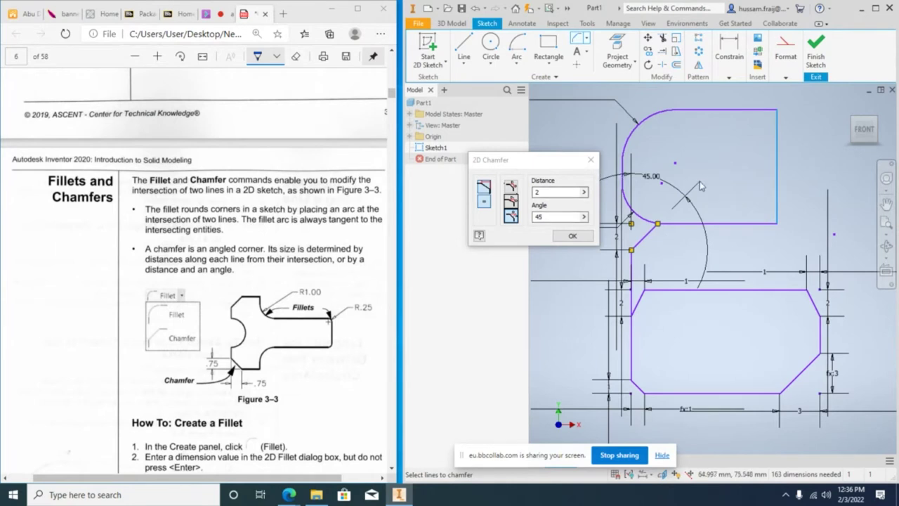
middle_click_drag(700, 181, 672, 209)
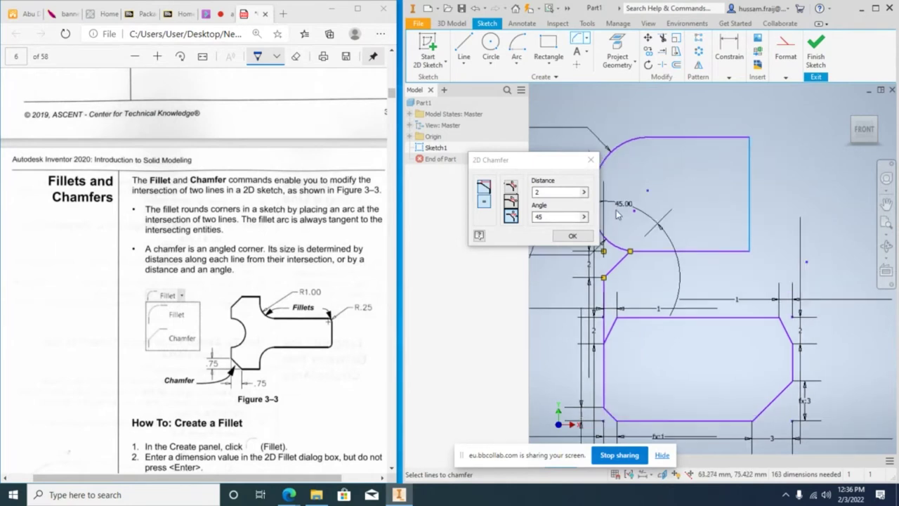
left_click(591, 160)
Chamfer the upper rectangle's lower-right corner with a distance of 2 mm and an angle of 45 degrees.
left_click(586, 37)
left_click(601, 78)
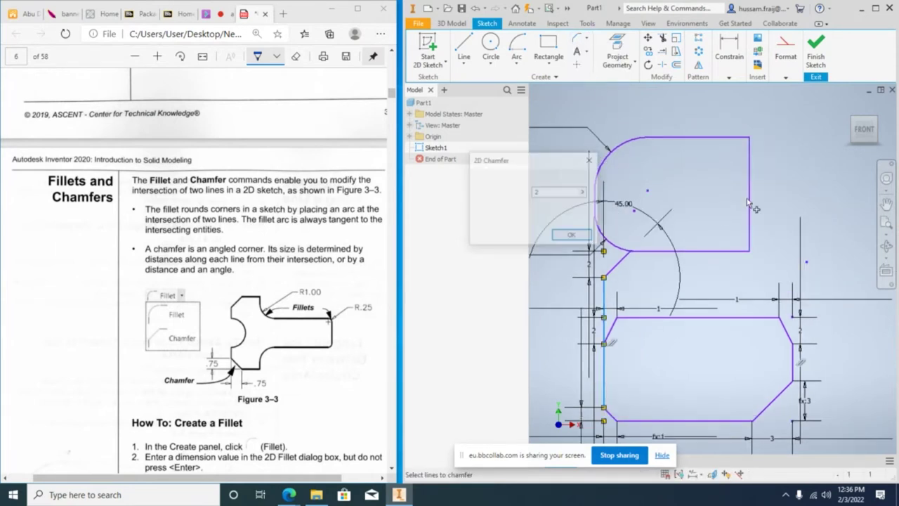
scroll(675, 283, "up", 3)
left_click(623, 303)
left_click(698, 238)
left_click(611, 304)
Chamfer the upper rectangle's upper-right corner with a 2 mm distance along the top edge and an angle of 30 degrees.
double_click(538, 217)
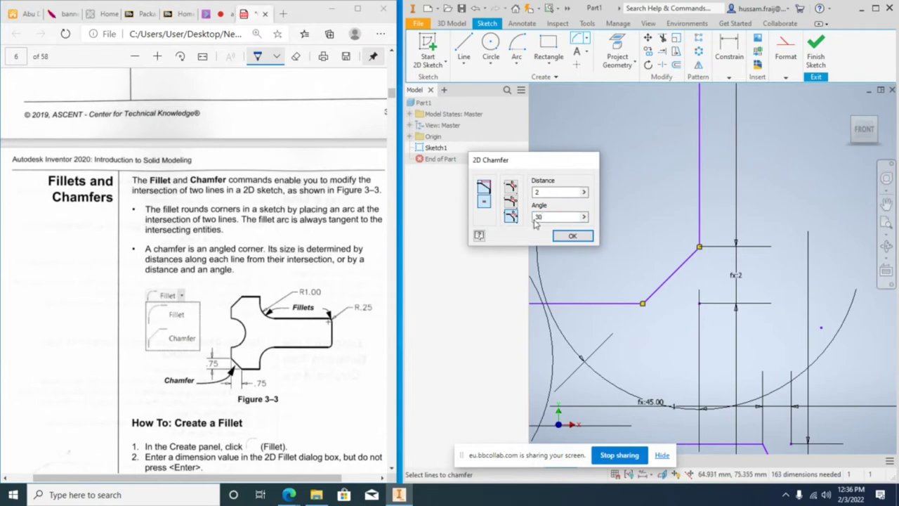
left_click(573, 234)
scroll(732, 287, "up", 3)
scroll(738, 293, "down", 3)
scroll(687, 174, "down", 1)
middle_click_drag(724, 233, 734, 333)
left_click(585, 39)
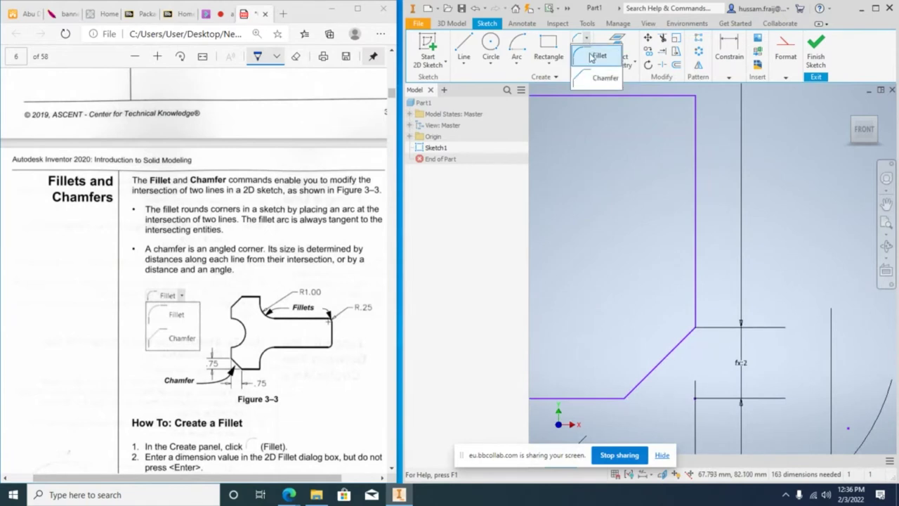
left_click(600, 77)
left_click_drag(552, 217, 526, 221)
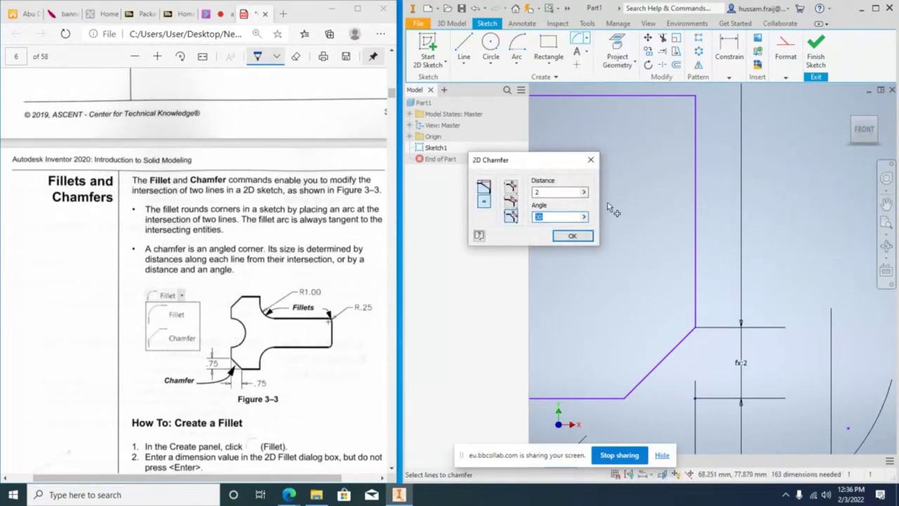
middle_click_drag(606, 204, 702, 262)
left_click(573, 237)
left_click(789, 196)
left_click(672, 155)
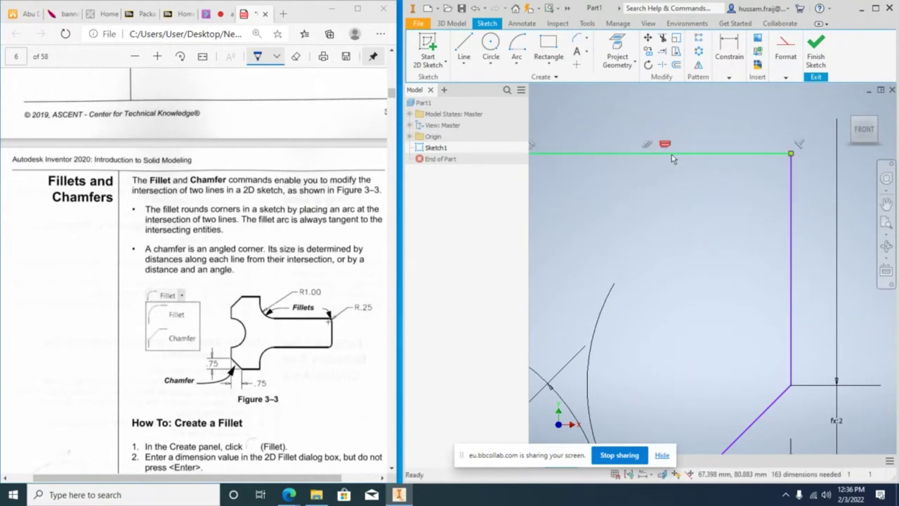
left_click(576, 39)
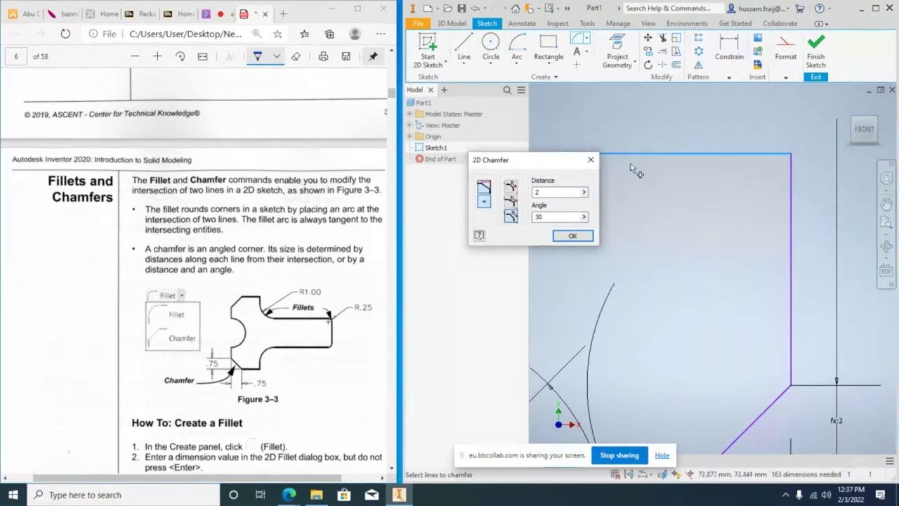
left_click(785, 211)
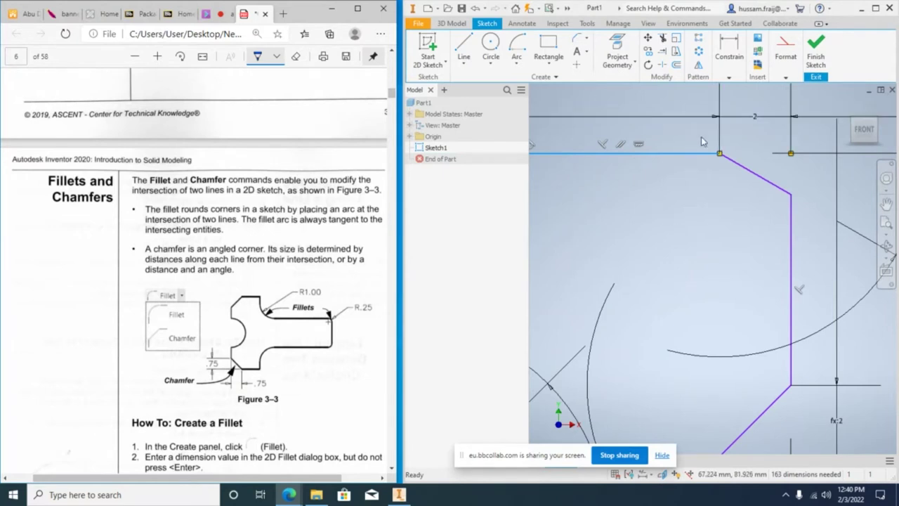
Look over both chamfered rectangles and bring up the How To: Create a Chamfer section in the course PDF.
scroll(717, 205, "down", 3)
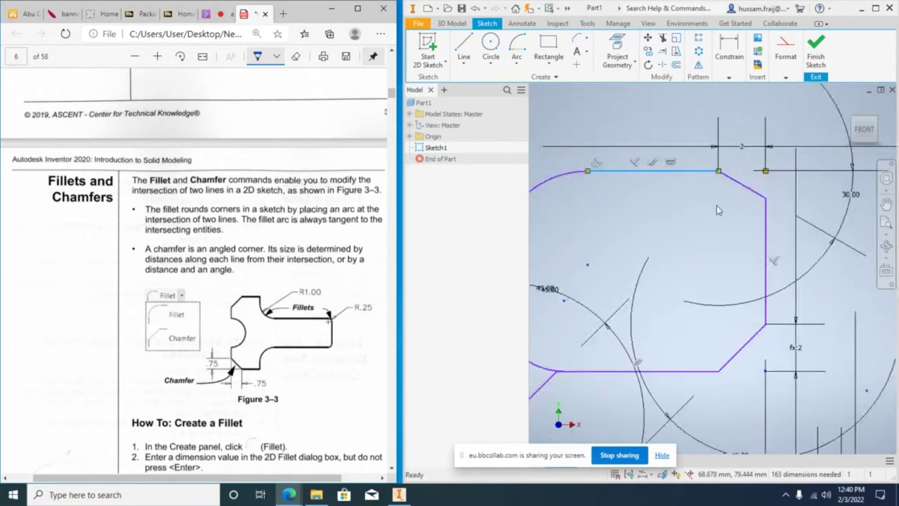
mouse_move(705, 224)
middle_mouse_down()
mouse_move(718, 202)
mouse_move(712, 166)
middle_mouse_up()
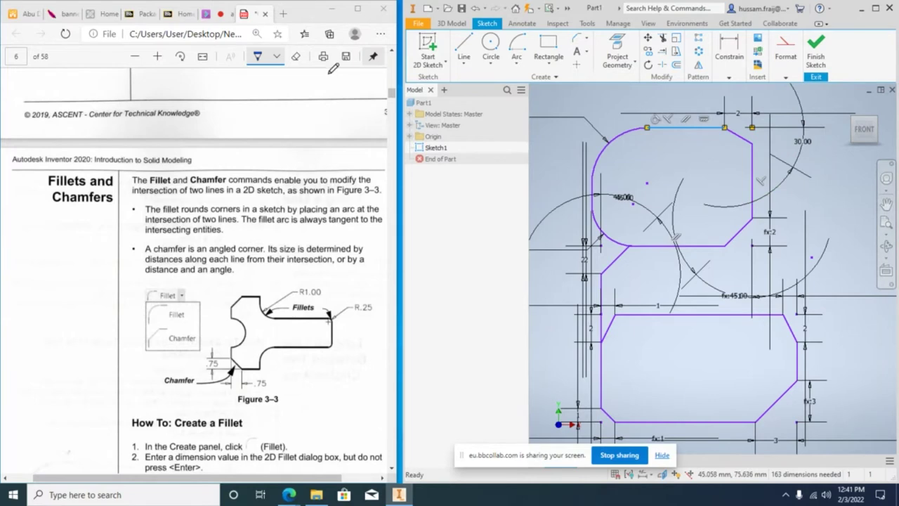
scroll(259, 224, "down", 5)
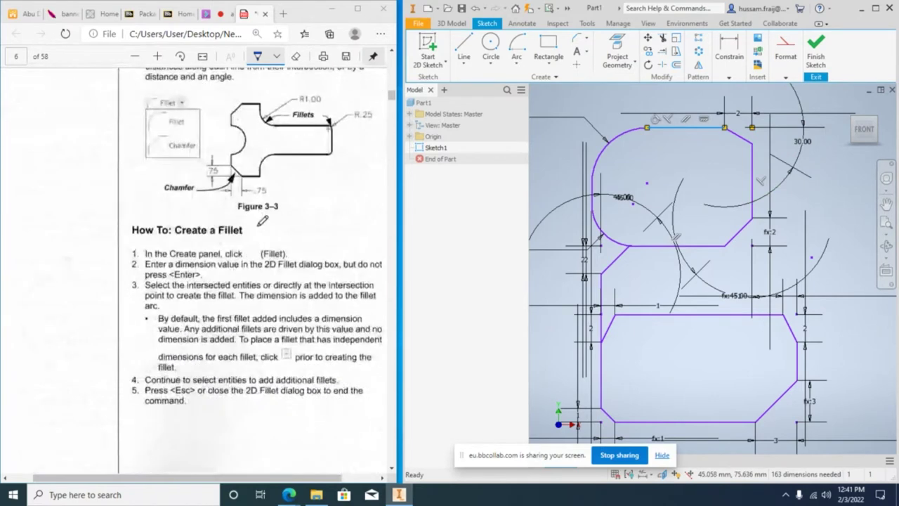
scroll(269, 211, "down", 11)
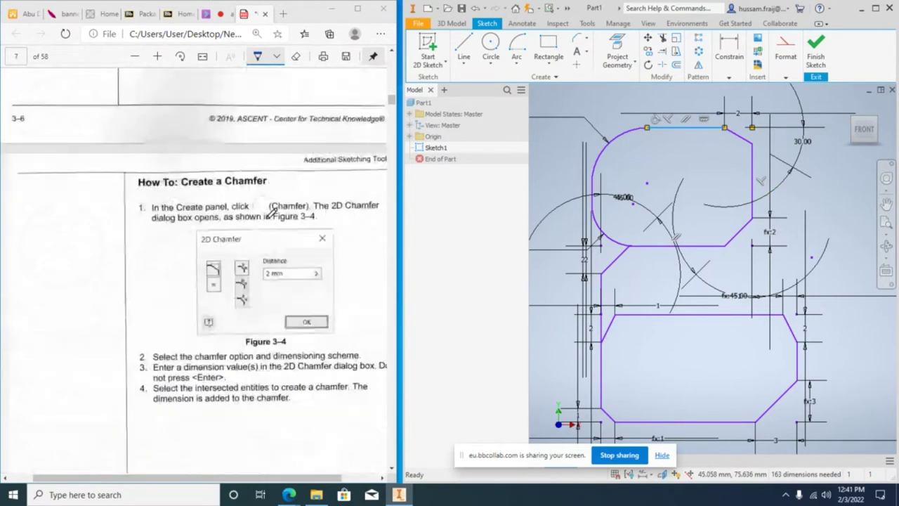
Underline the three chamfer types in the course PDF's options table and bring up the Point Snaps section.
scroll(273, 212, "down", 18)
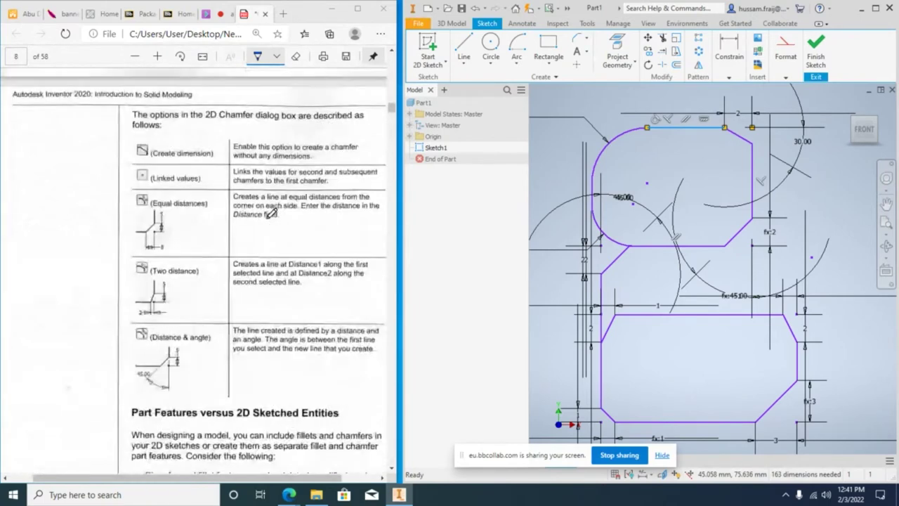
scroll(271, 217, "down", 2)
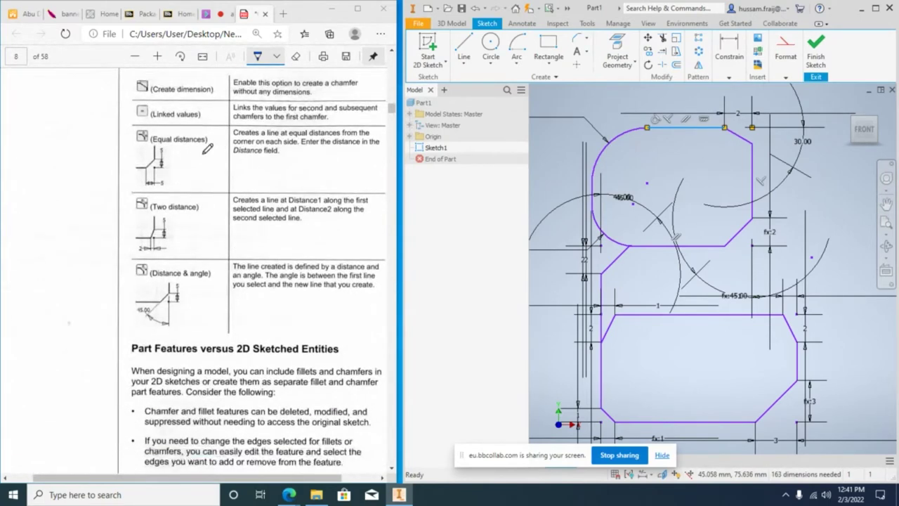
left_click_drag(208, 148, 169, 148)
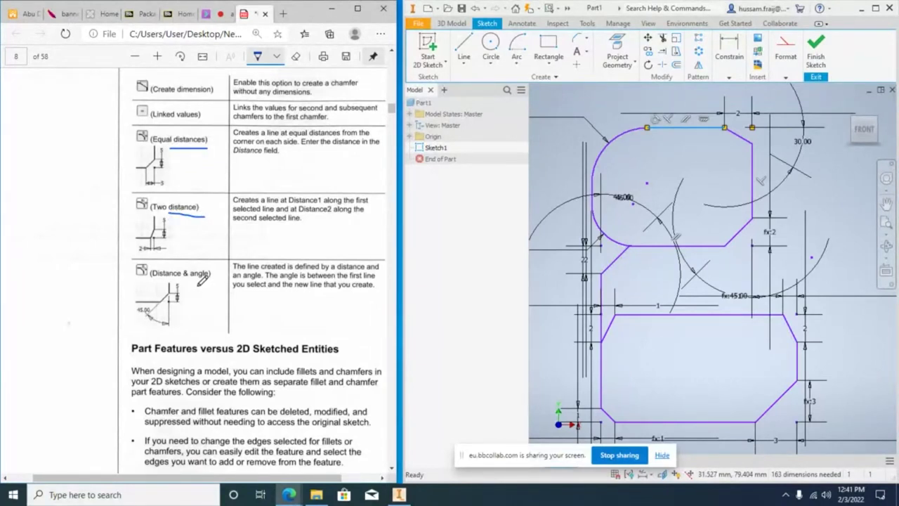
scroll(203, 284, "down", 12)
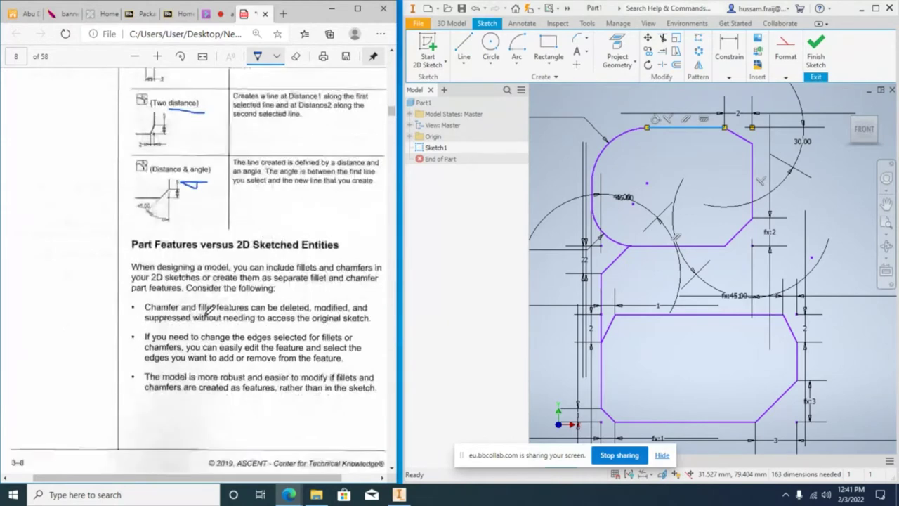
scroll(205, 285, "down", 4)
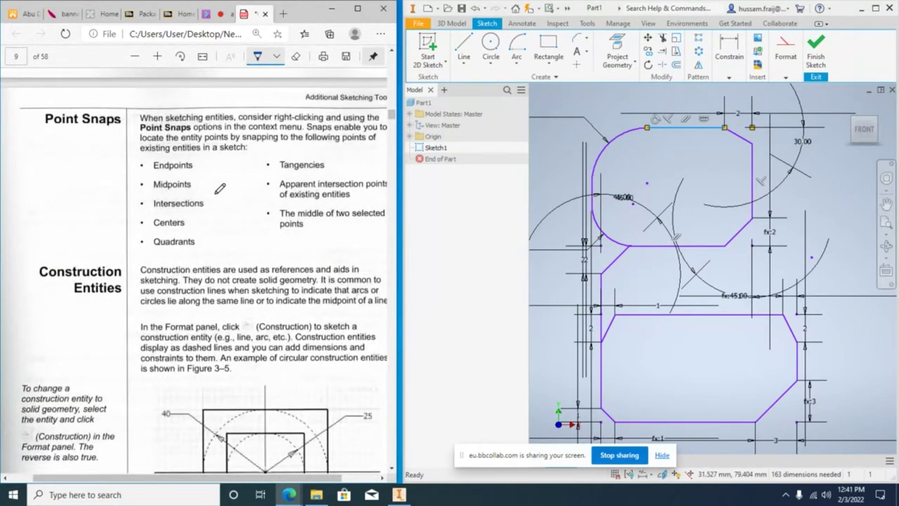
scroll(218, 167, "down", 4)
scroll(218, 158, "up", 4)
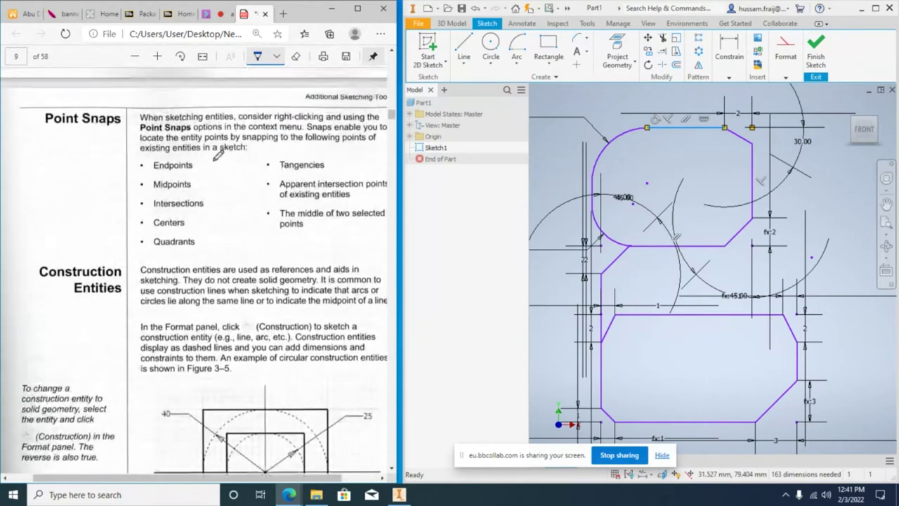
Draw a line from the large rectangle's lower-left corner to the smaller rectangle's upper-left fillet, using the Tangent point snap.
left_click(719, 215)
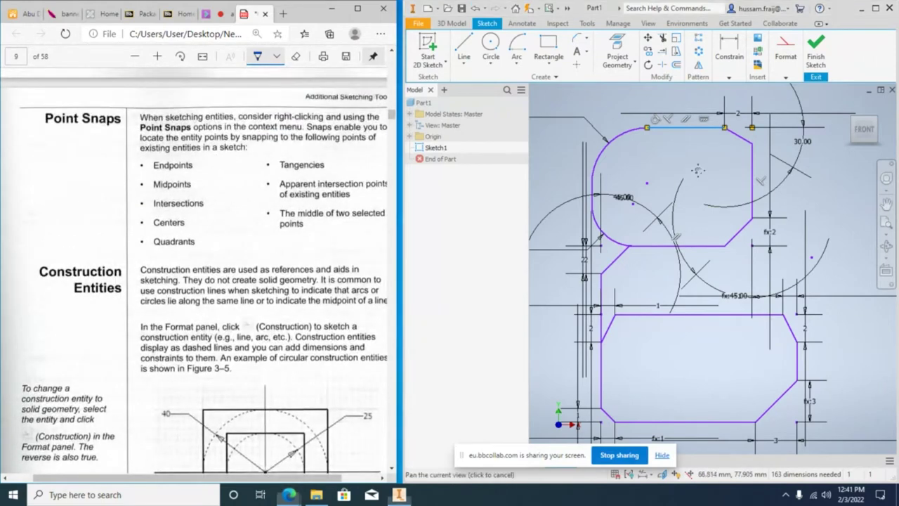
scroll(719, 217, "down", 3)
scroll(719, 214, "up", 4)
scroll(717, 232, "up", 1)
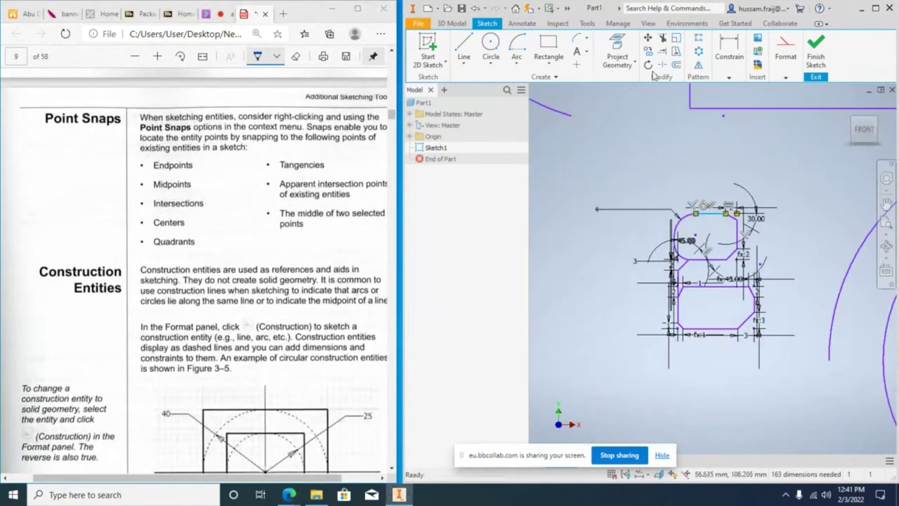
left_click(464, 49)
left_click(690, 108)
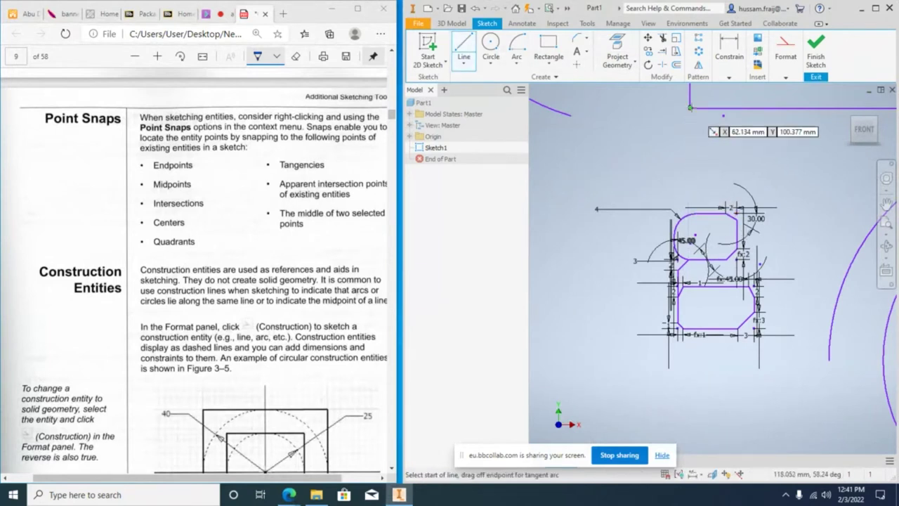
scroll(691, 173, "up", 3)
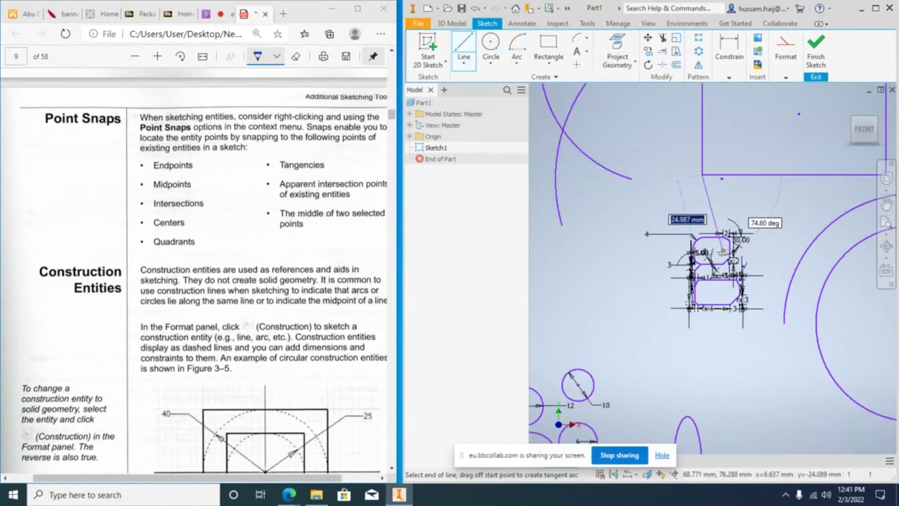
scroll(723, 251, "down", 3)
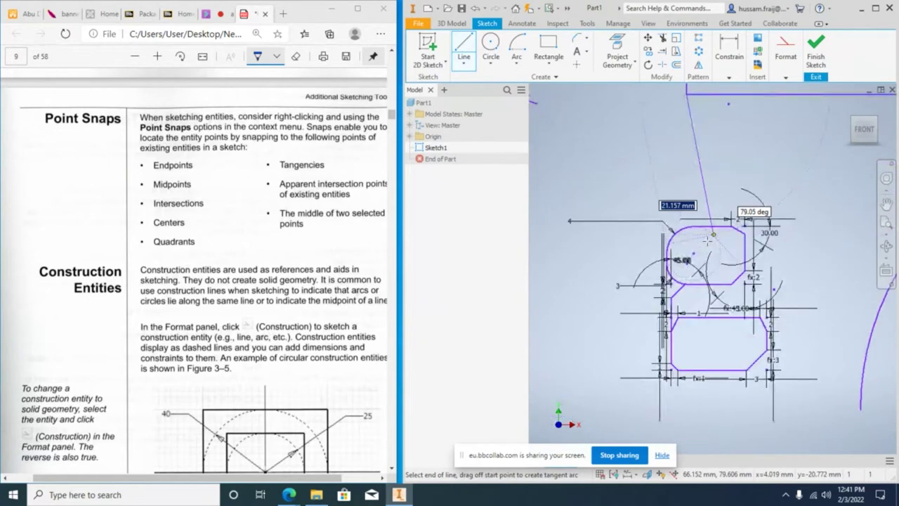
scroll(707, 241, "down", 2)
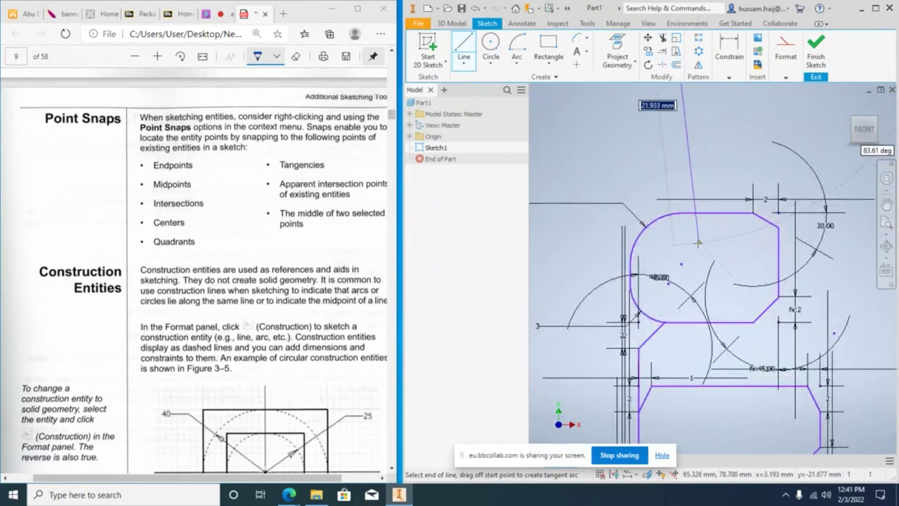
right_click(645, 217)
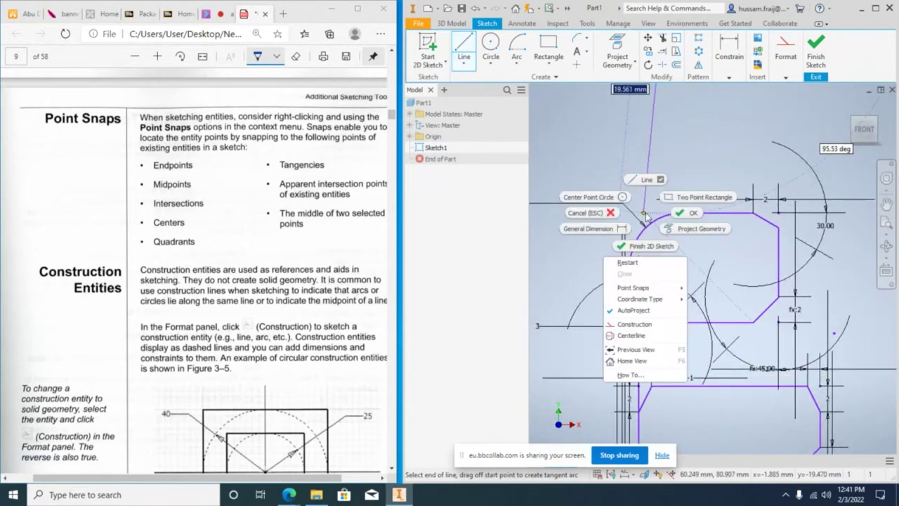
mouse_move(670, 290)
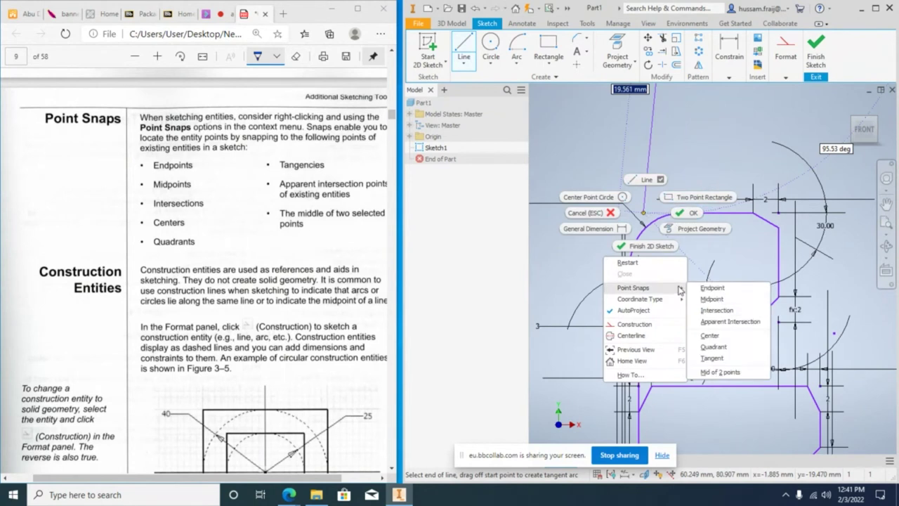
left_click(712, 356)
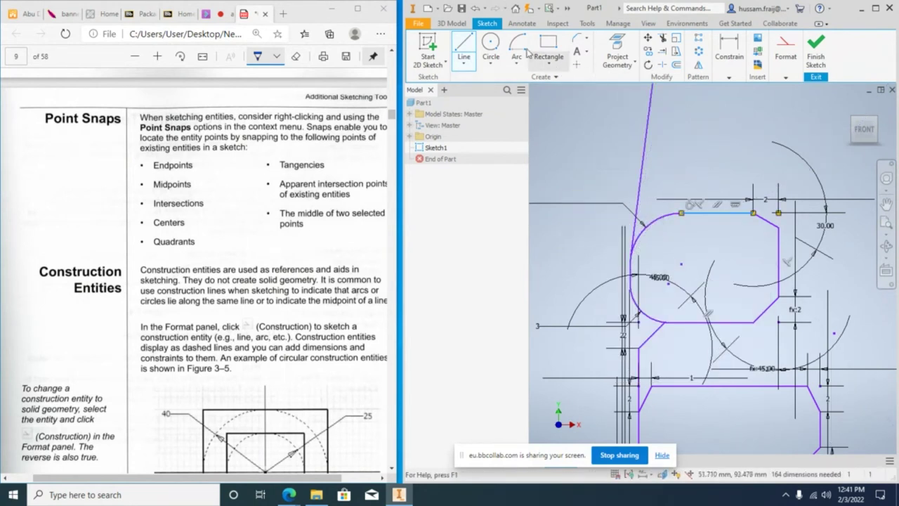
Draw a line from the right endpoint of the filleted rectangle's top edge to the upper-left fillet's center, using the Center point snap.
left_click(464, 48)
left_click(751, 212)
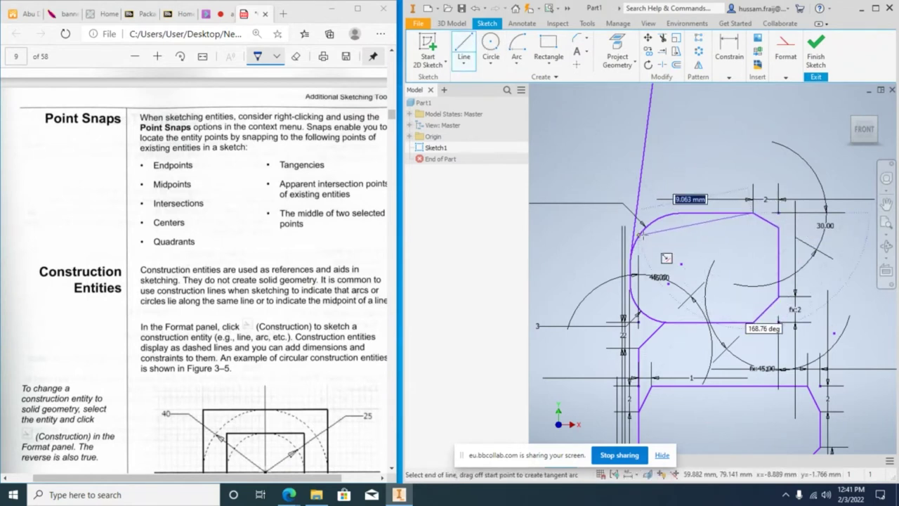
right_click(643, 237)
mouse_move(669, 316)
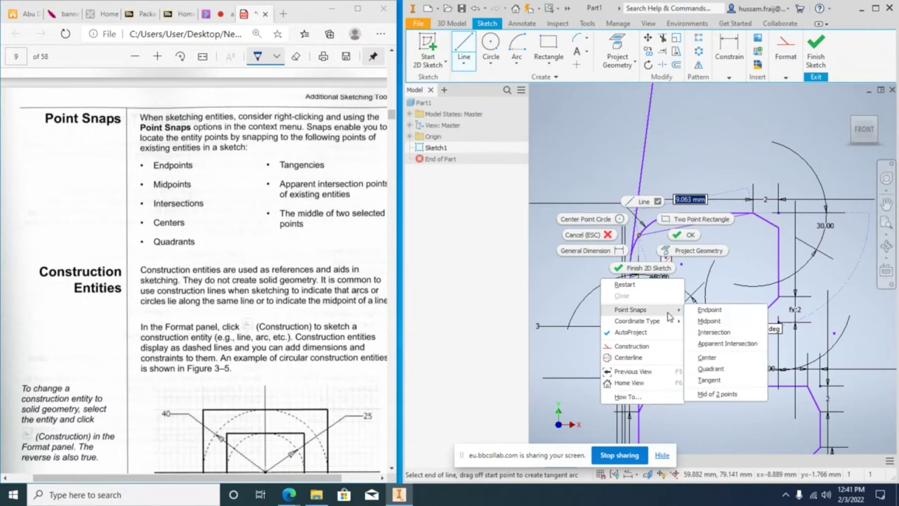
left_click(707, 356)
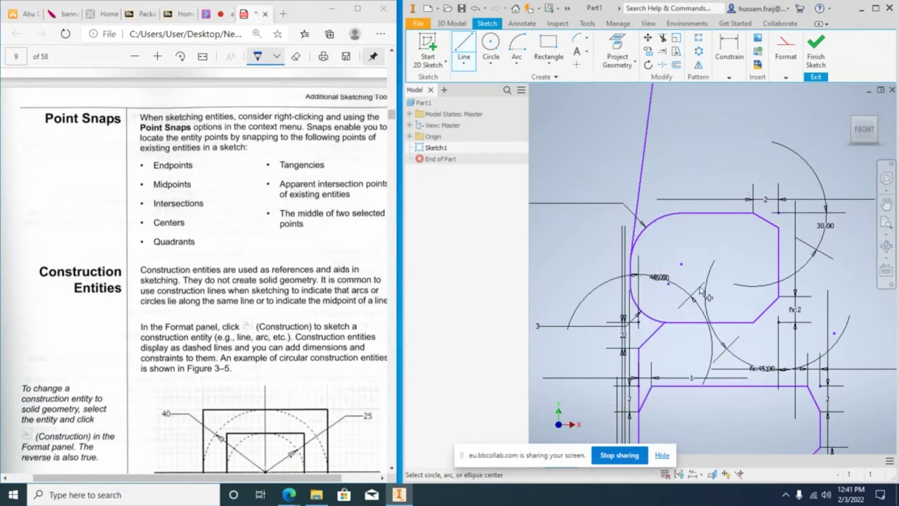
left_click(659, 224)
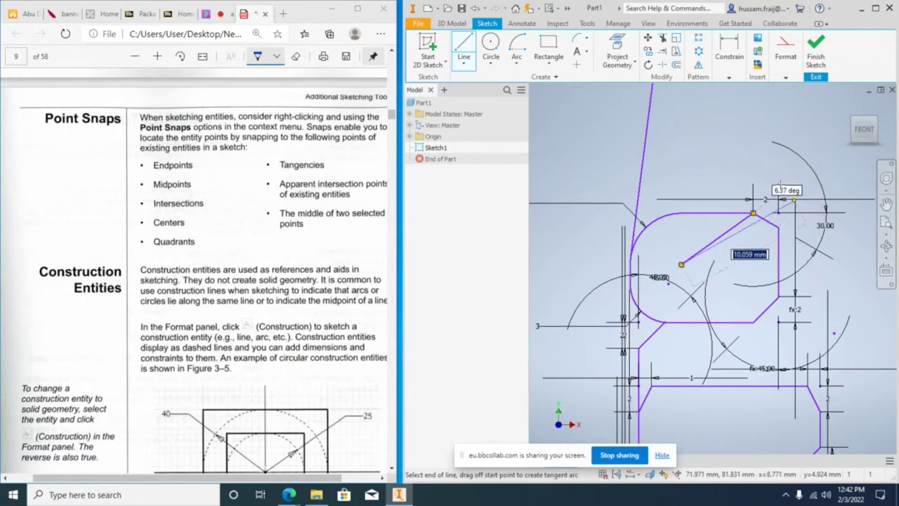
left_click(753, 214)
key("Escape")
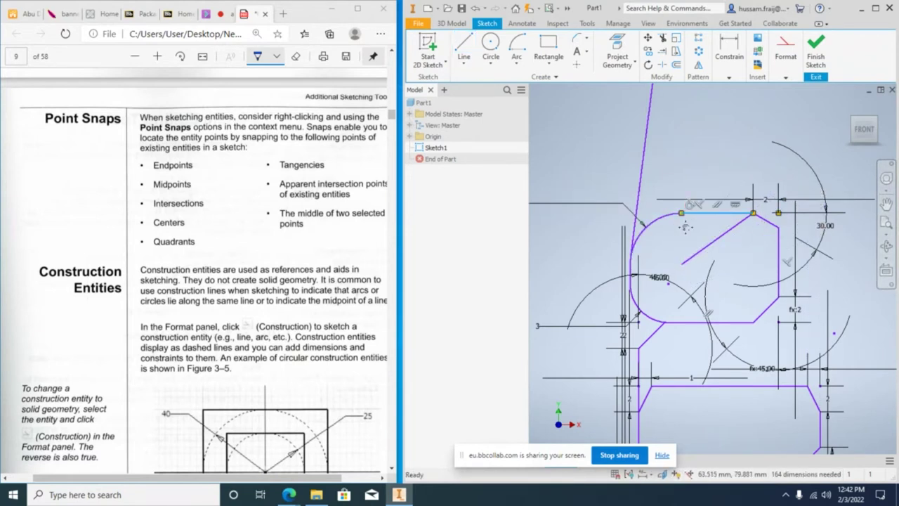
Draw a line from the left end of the lower rectangle's top edge to its lower-right chamfer, using the Midpoint point snap.
middle_click_drag(667, 195, 669, 115)
left_click(463, 46)
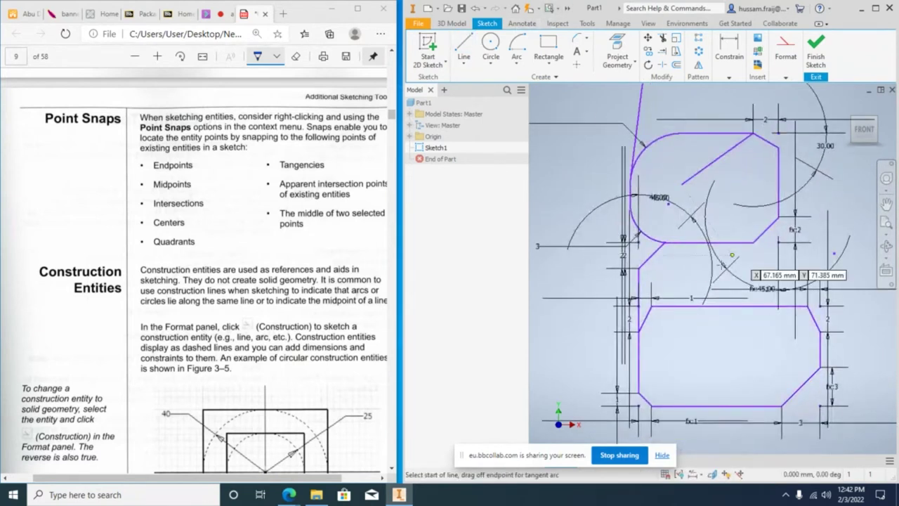
left_click(653, 307)
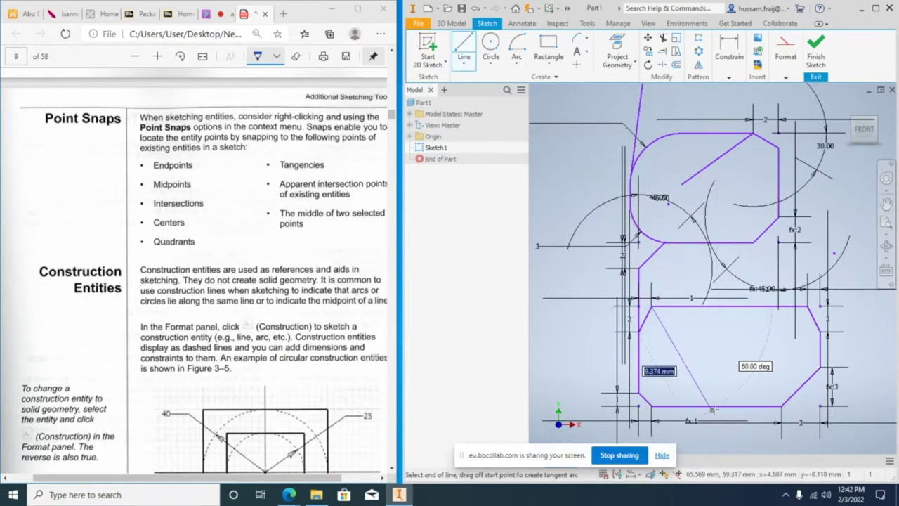
right_click(736, 406)
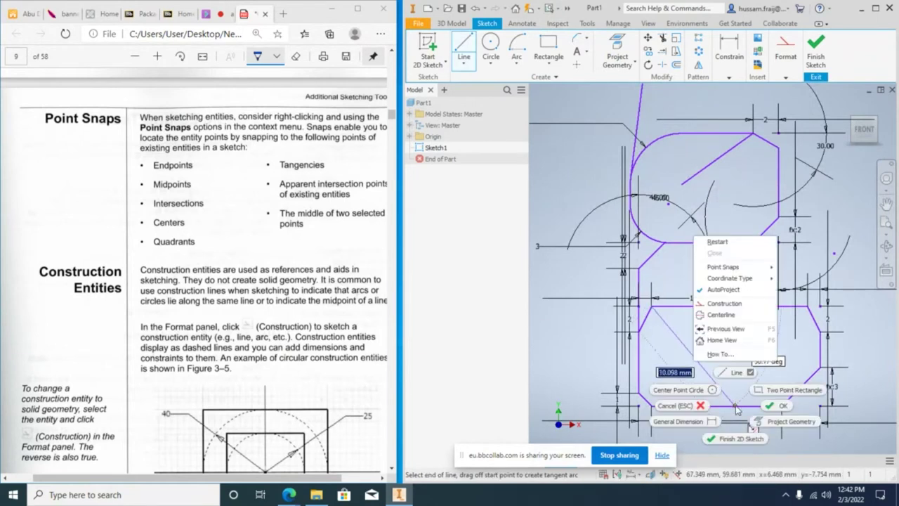
mouse_move(759, 272)
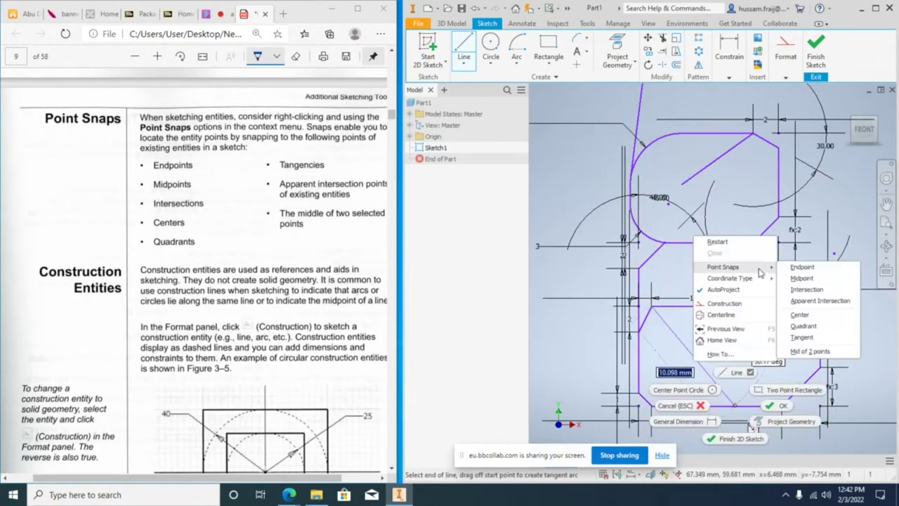
left_click(801, 278)
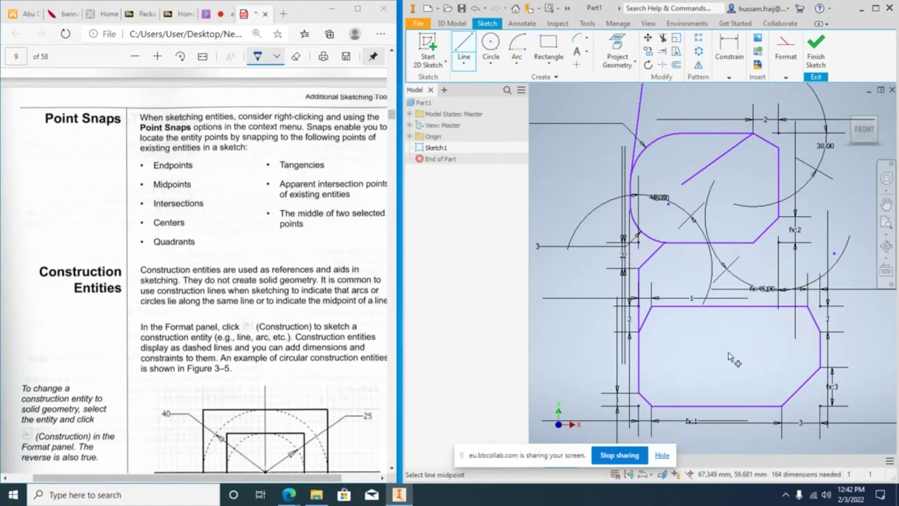
left_click(801, 386)
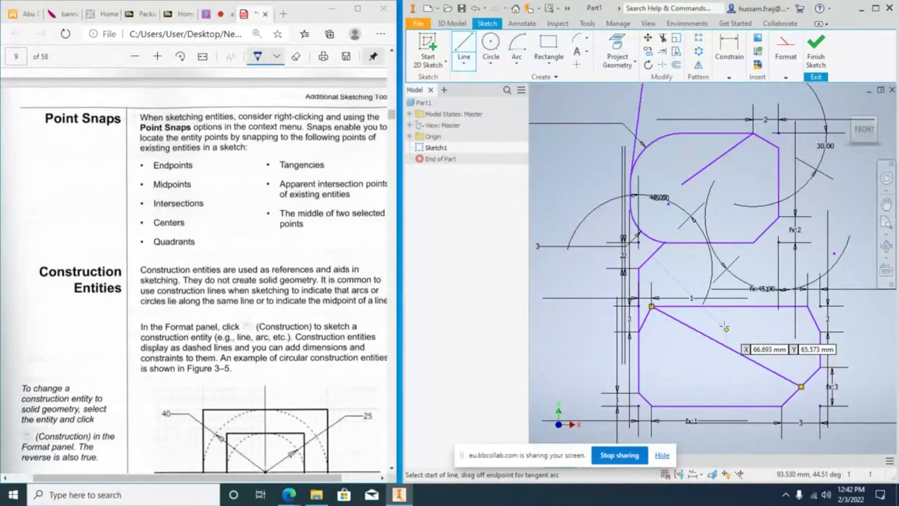
Bring up the Construction Entities section with Figure 3–5 in the course PDF, and end the Line command at an empty area of the sketch.
scroll(258, 295, "down", 2)
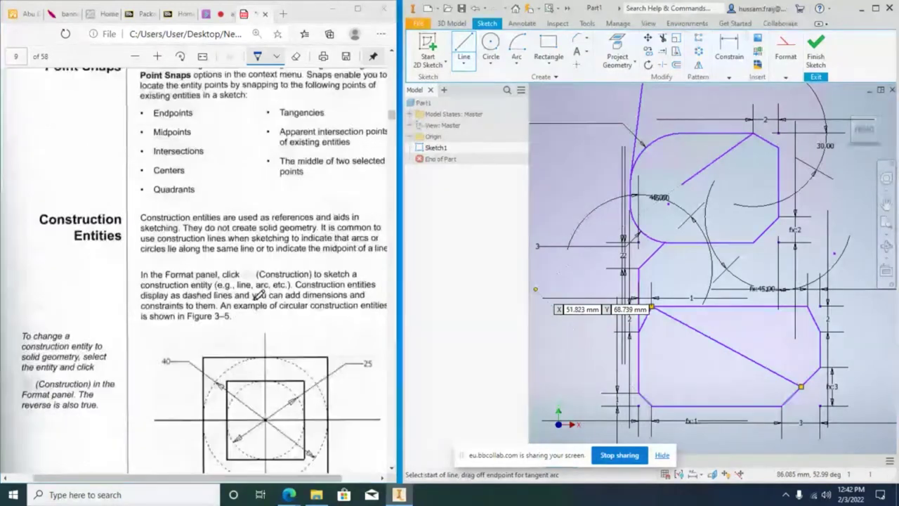
scroll(258, 295, "down", 1)
scroll(257, 295, "down", 3)
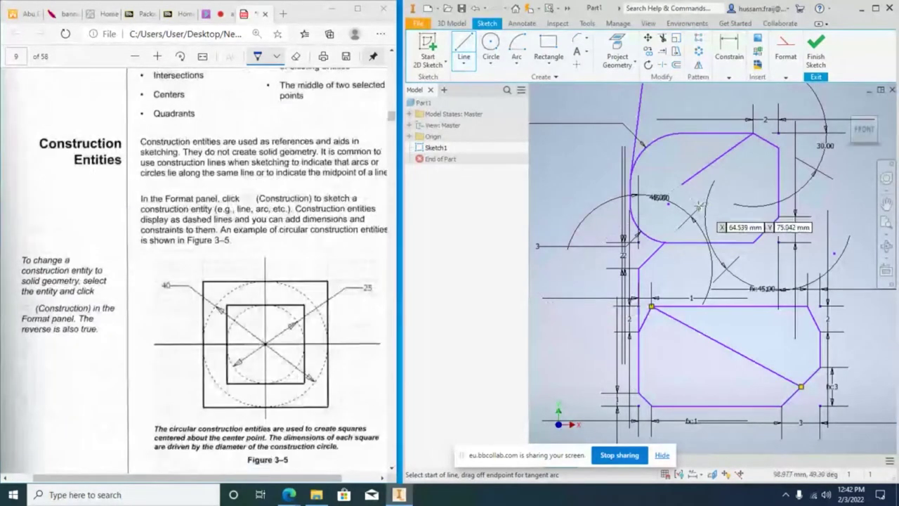
scroll(710, 227, "up", 2)
scroll(709, 227, "down", 5)
mouse_move(661, 191)
middle_mouse_down()
mouse_move(649, 219)
mouse_move(657, 309)
mouse_move(716, 276)
mouse_move(813, 257)
mouse_move(805, 232)
mouse_move(823, 224)
middle_mouse_up()
scroll(812, 257, "up", 3)
middle_click_drag(764, 203, 813, 182)
key("Escape")
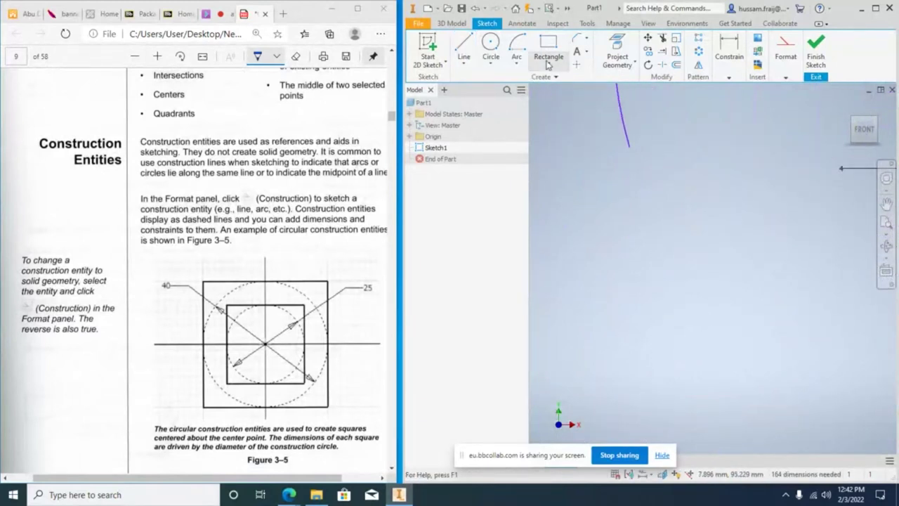
left_click(551, 64)
left_click(552, 65)
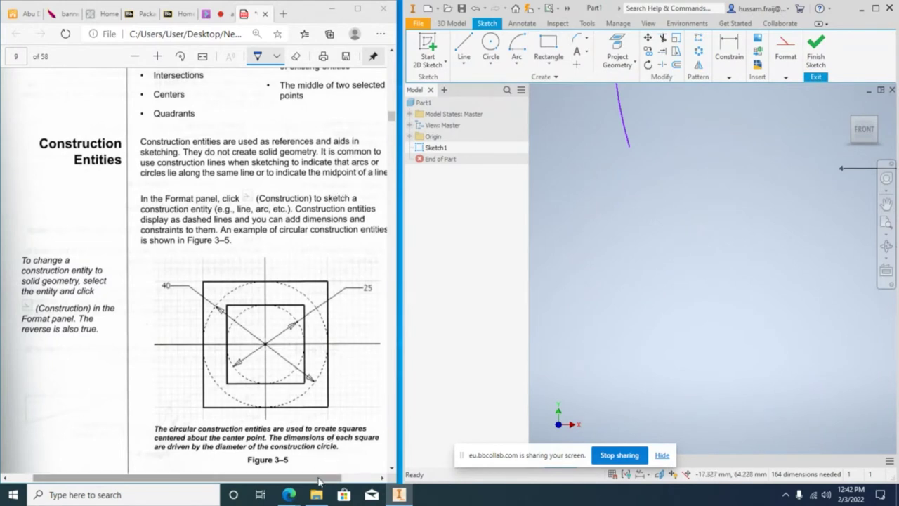
Circle the 40 and 25 dimensions and the common center point in Figure 3–5 of the course PDF.
left_click_drag(325, 478, 345, 478)
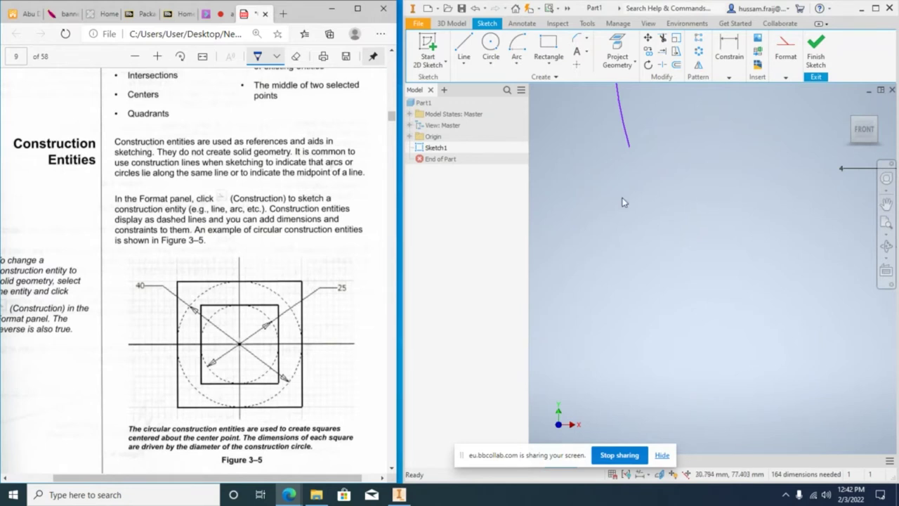
middle_click_drag(625, 209, 621, 211)
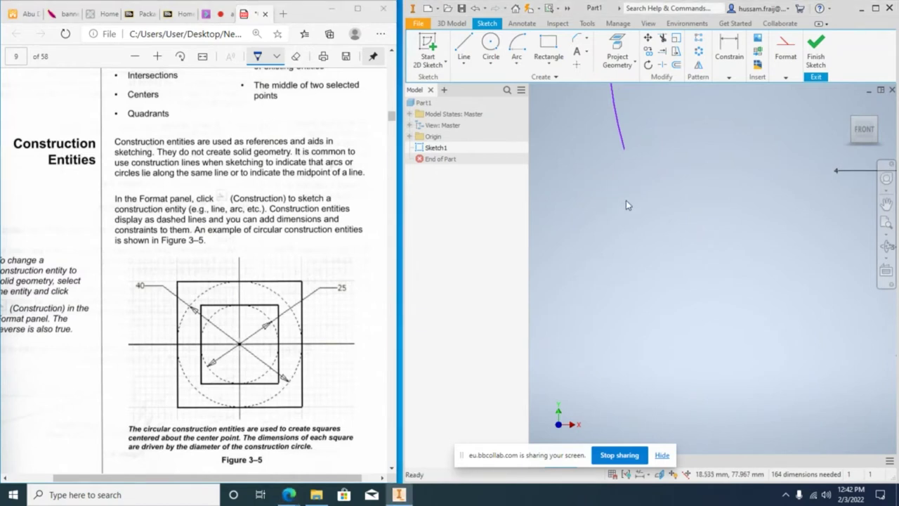
mouse_move(335, 298)
left_mouse_down()
mouse_move(350, 297)
mouse_move(335, 296)
left_mouse_up()
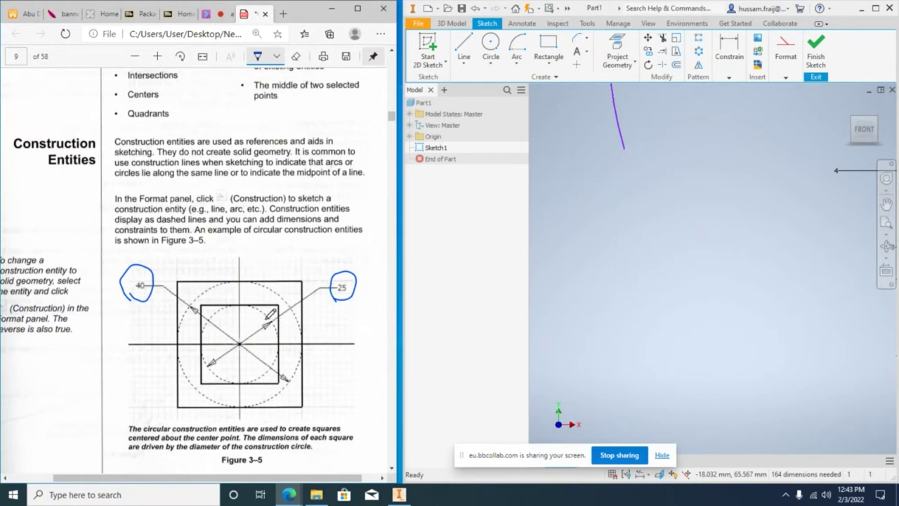
left_click_drag(251, 344, 224, 342)
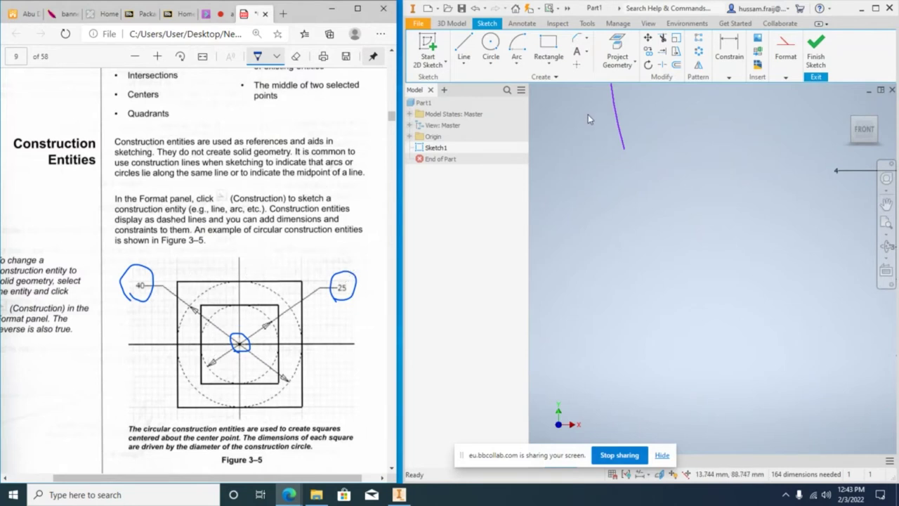
Draw a center-point circle with a diameter of 25 mm in the empty area beside the chamfered and filleted rectangles.
left_click(491, 64)
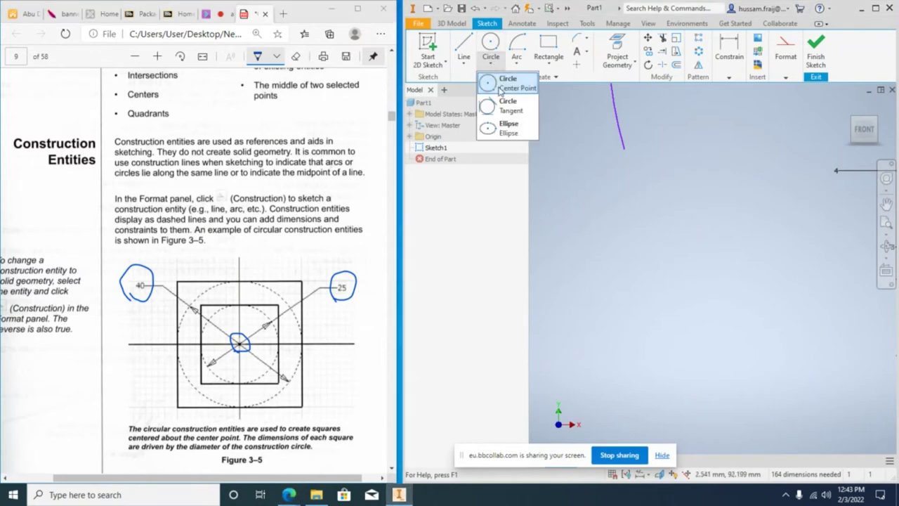
left_click(499, 87)
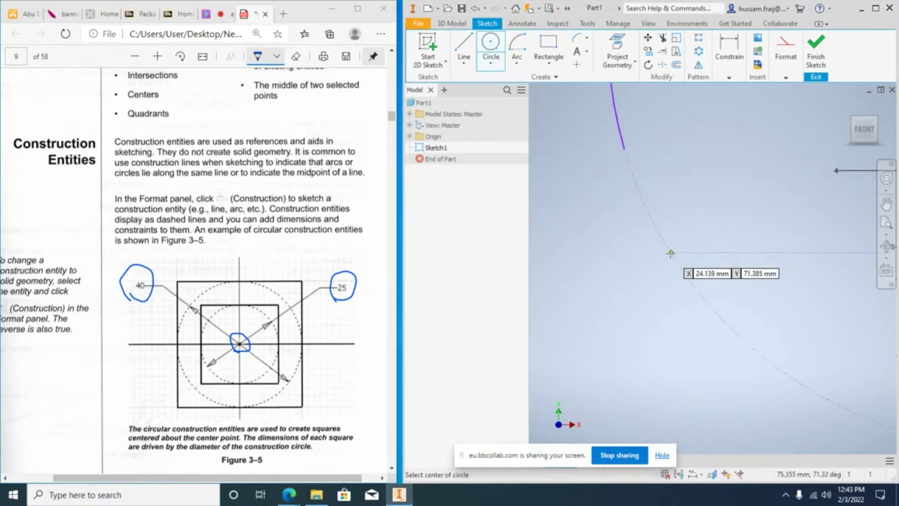
left_click(674, 284)
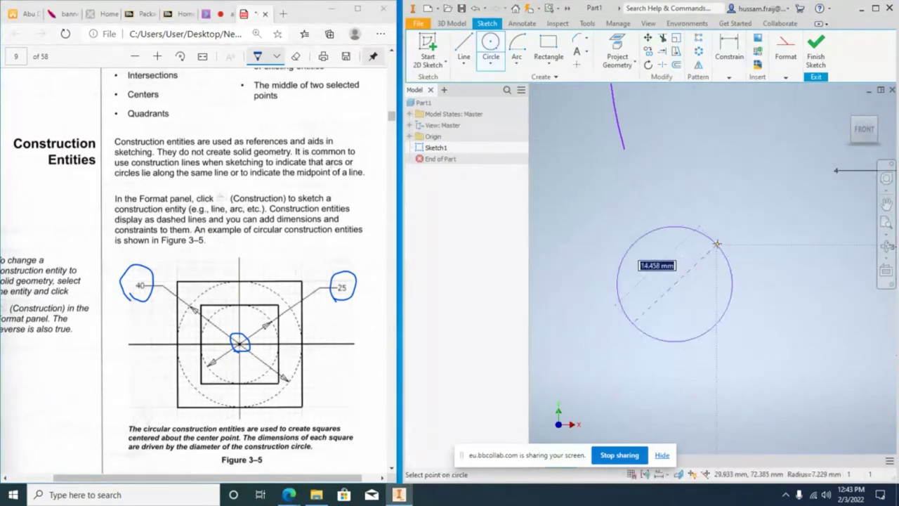
type("25")
key("Return")
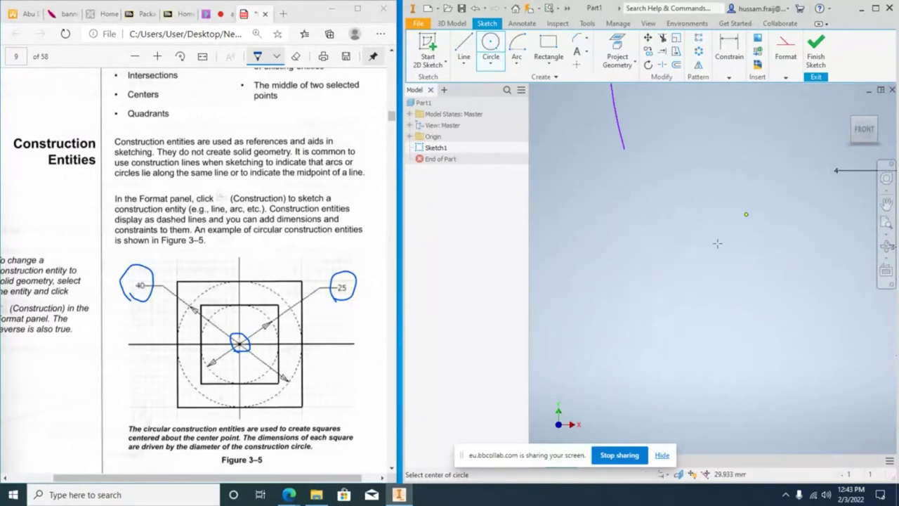
scroll(708, 247, "up", 2)
scroll(703, 267, "down", 4)
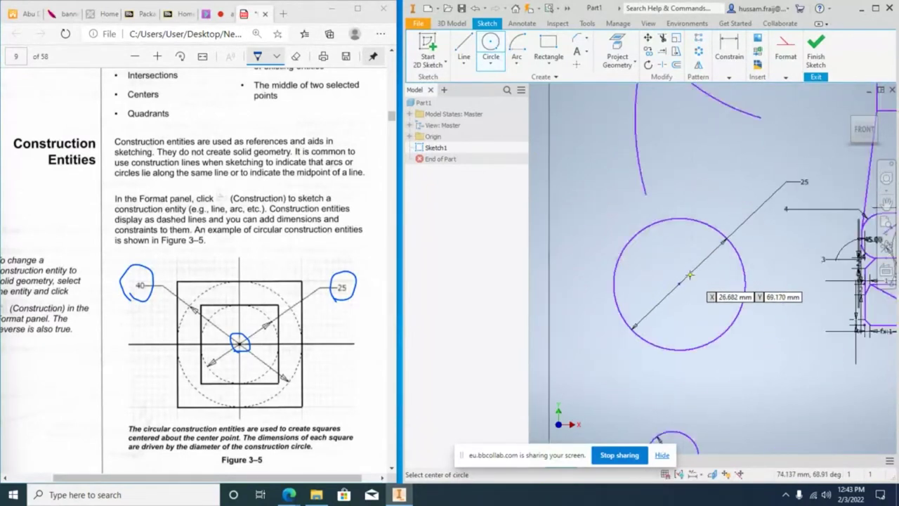
Draw a concentric 40 mm diameter circle about the center of the 25 mm circle and end the Circle command.
left_click(678, 284)
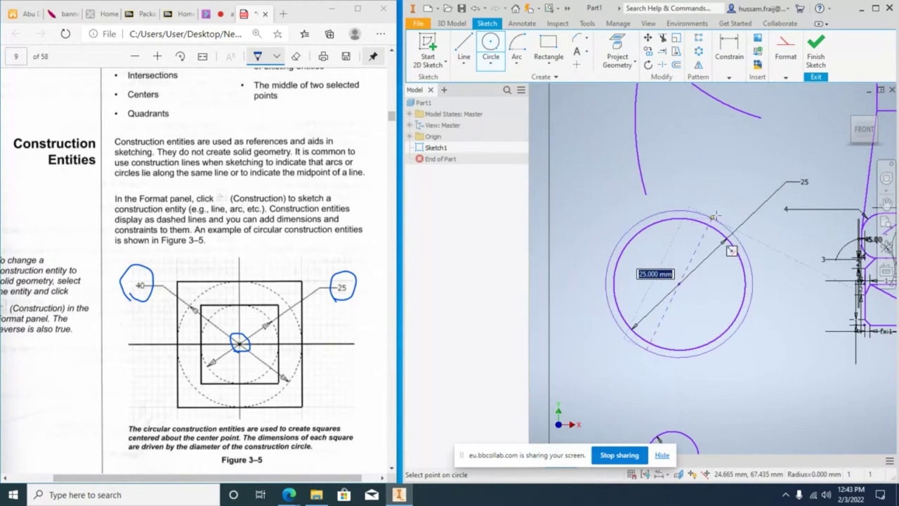
type("40")
key("Return")
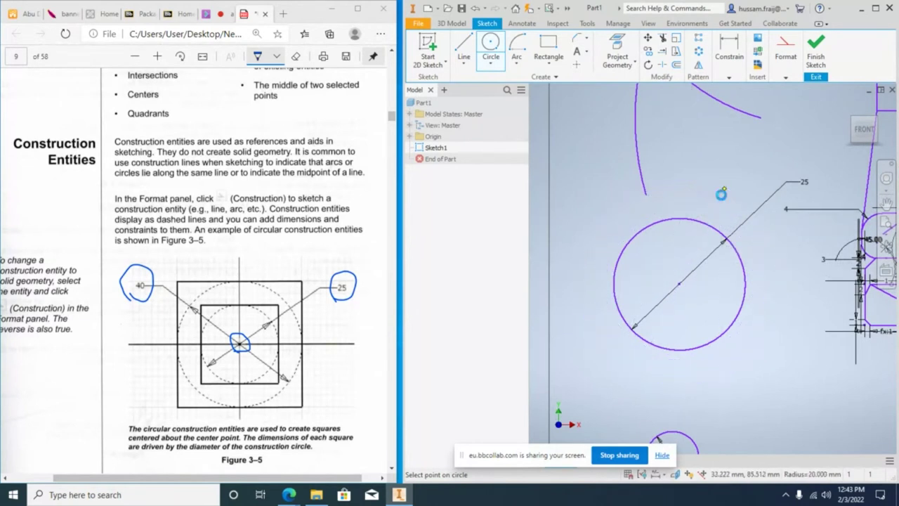
key("Escape")
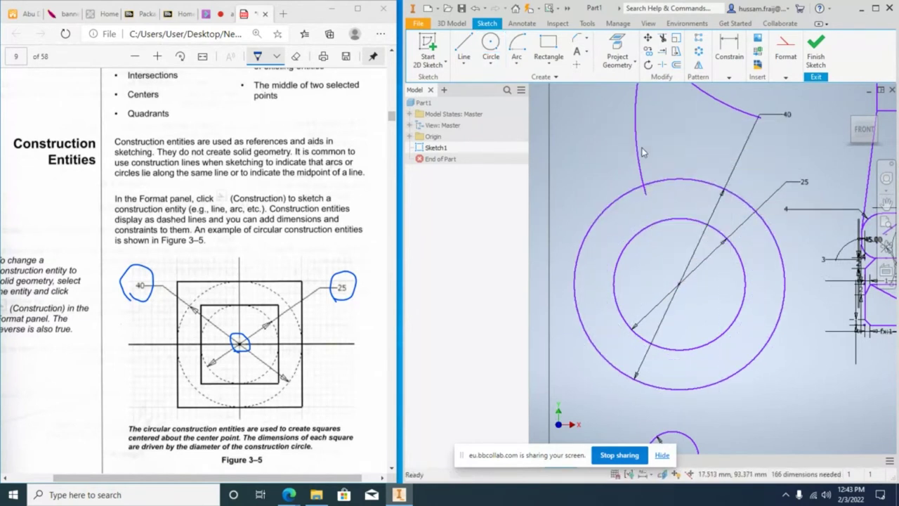
Move the two arcs that overlap or touch the 40 mm circle away from the concentric circles.
scroll(635, 227, "up", 2)
scroll(636, 224, "down", 4)
middle_click_drag(666, 188, 647, 217)
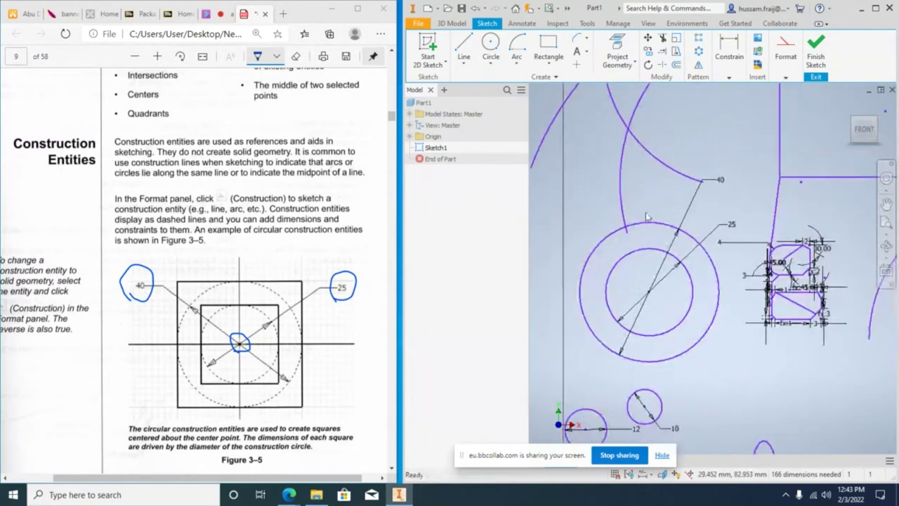
left_click_drag(623, 206, 748, 98)
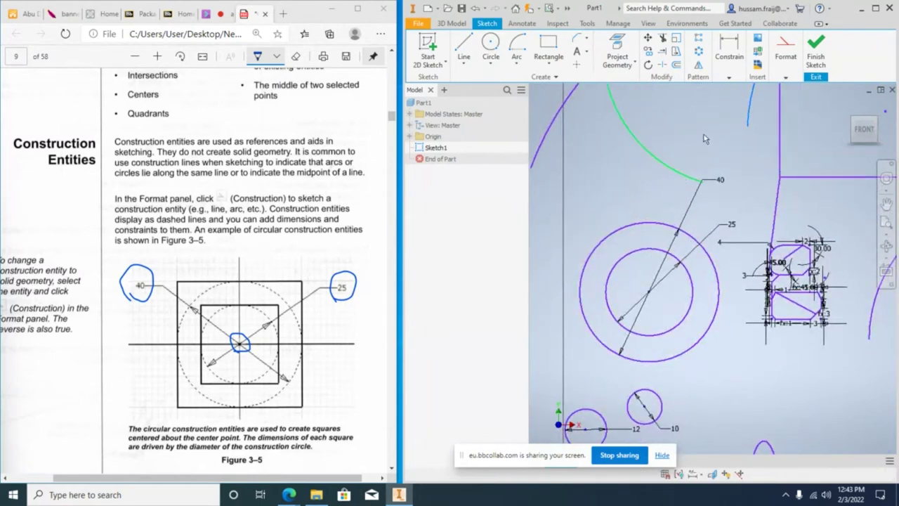
middle_click_drag(736, 215, 728, 207)
mouse_move(727, 205)
left_mouse_down()
mouse_move(753, 220)
mouse_move(845, 326)
left_mouse_up()
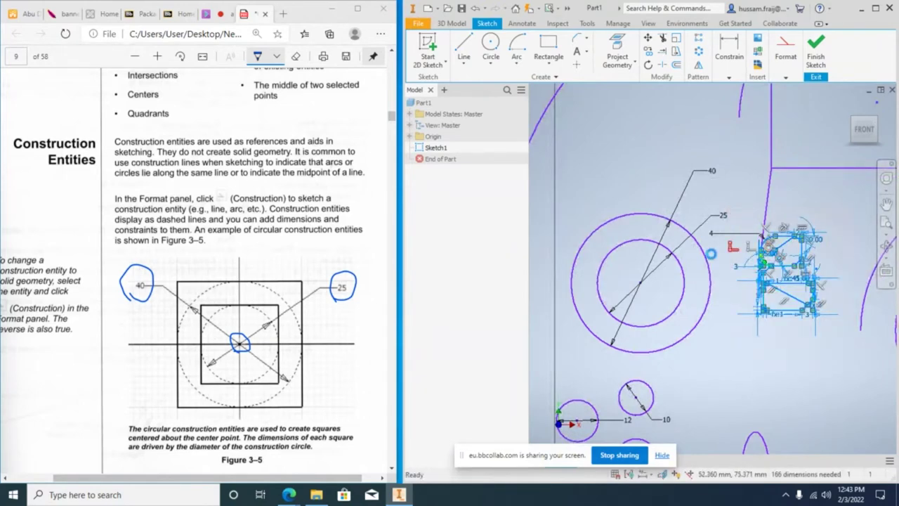
scroll(681, 264, "down", 3)
scroll(686, 267, "up", 4)
middle_click_drag(697, 263, 724, 241)
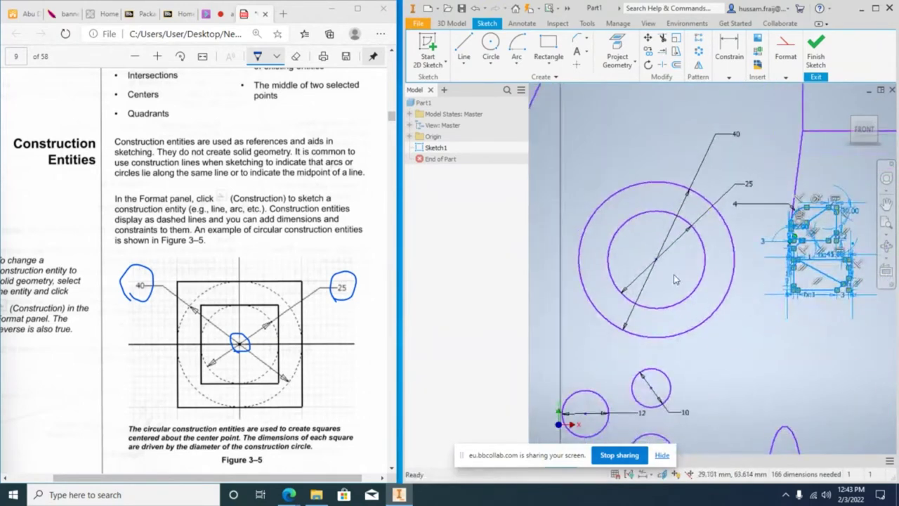
left_click(673, 273)
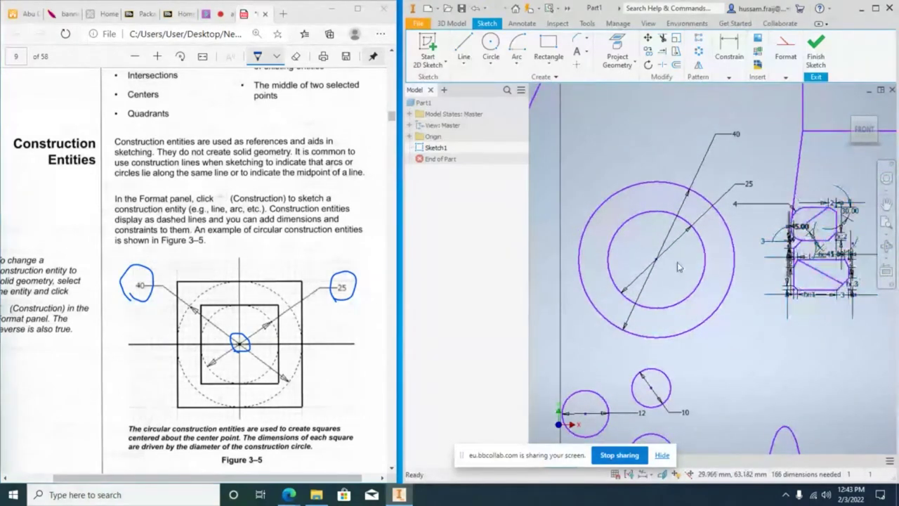
Try to draw a two-point center rectangle from the concentric circles' center, using the Tangent point snap for its corner.
left_click(551, 65)
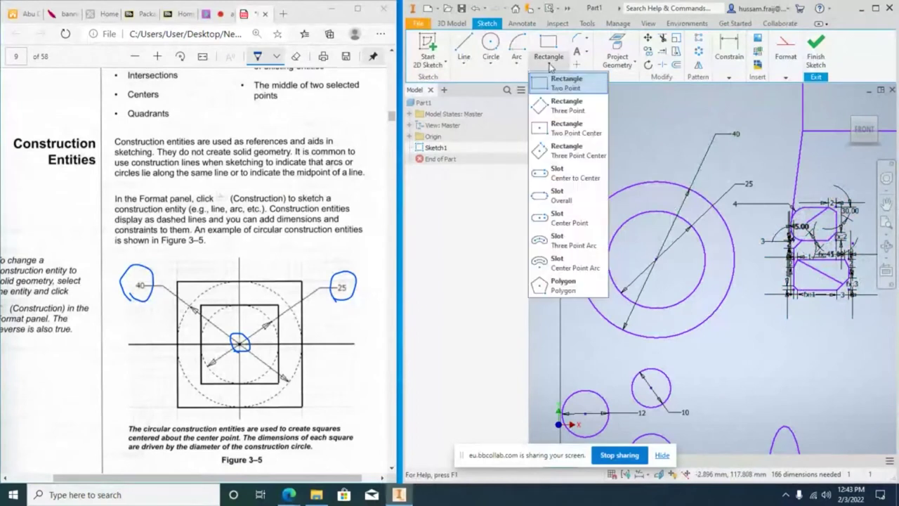
left_click(570, 133)
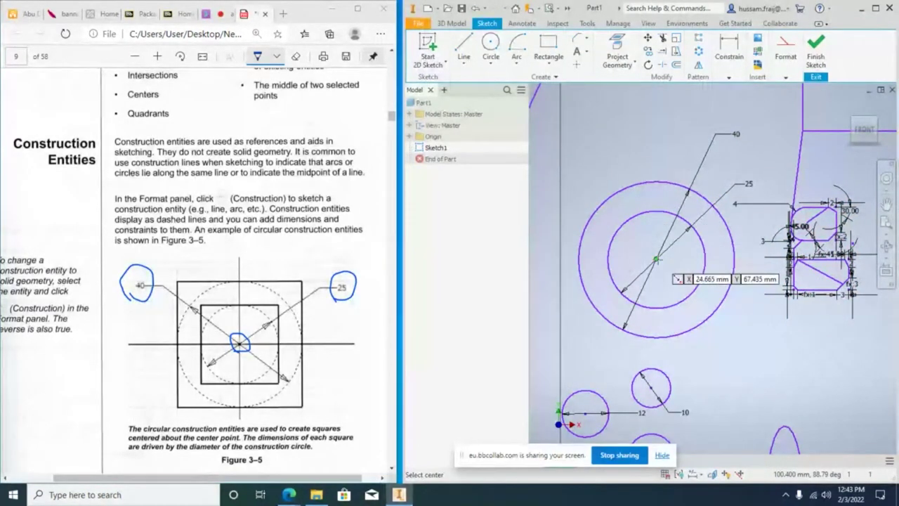
left_click(655, 259)
right_click(594, 209)
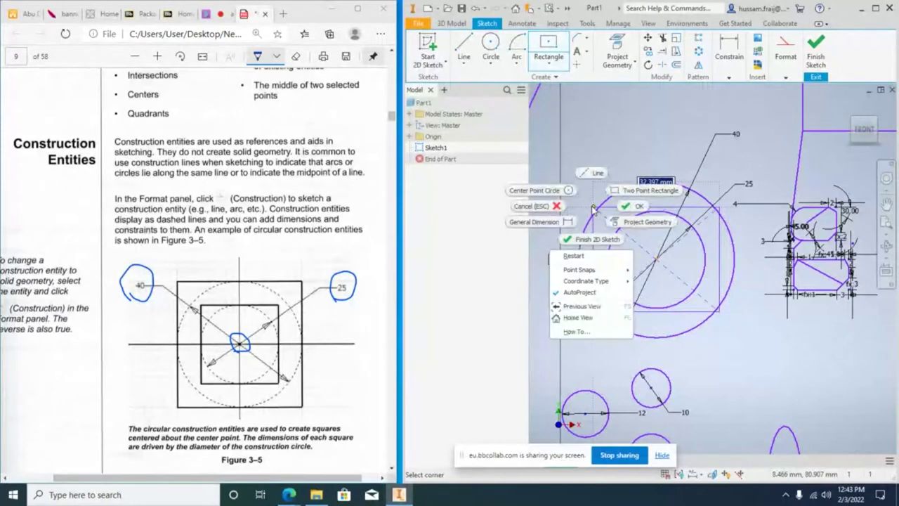
mouse_move(619, 271)
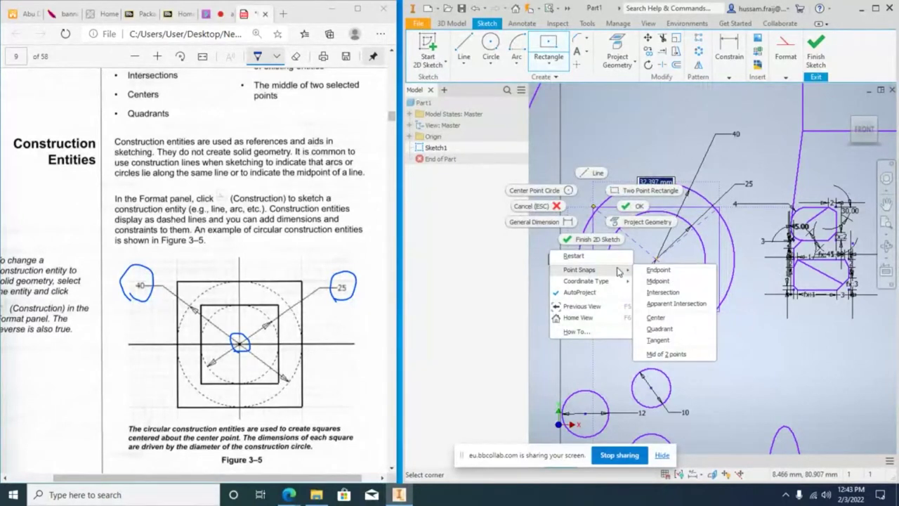
left_click(658, 340)
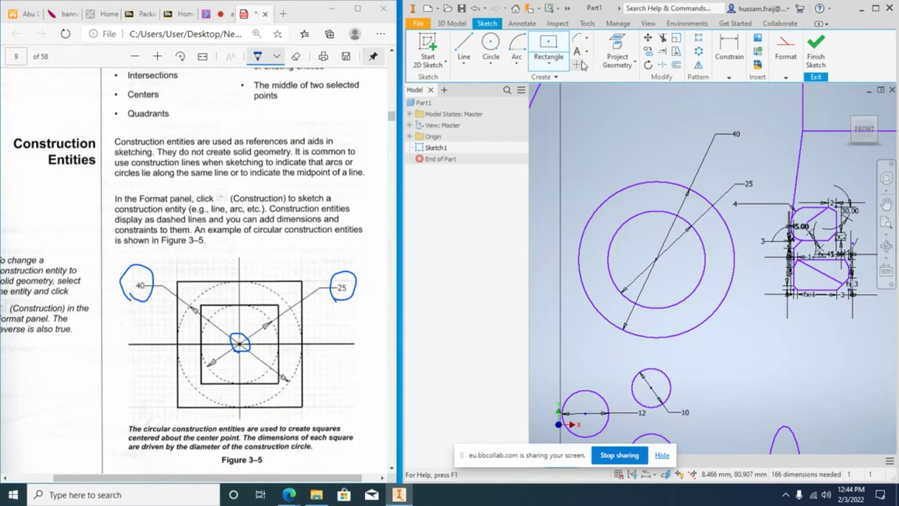
Draw a circumscribed four-sided polygon around the 40 mm circle, from its center to its top quadrant.
left_click(548, 64)
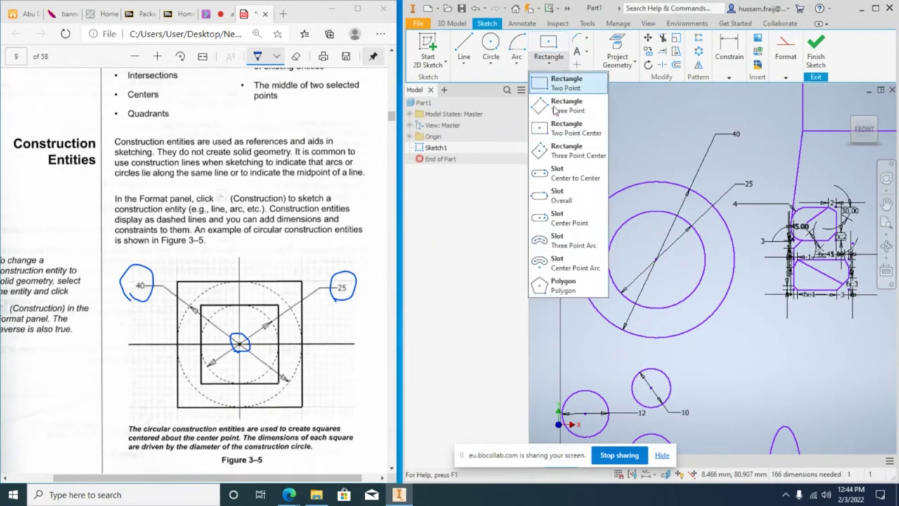
left_click(562, 285)
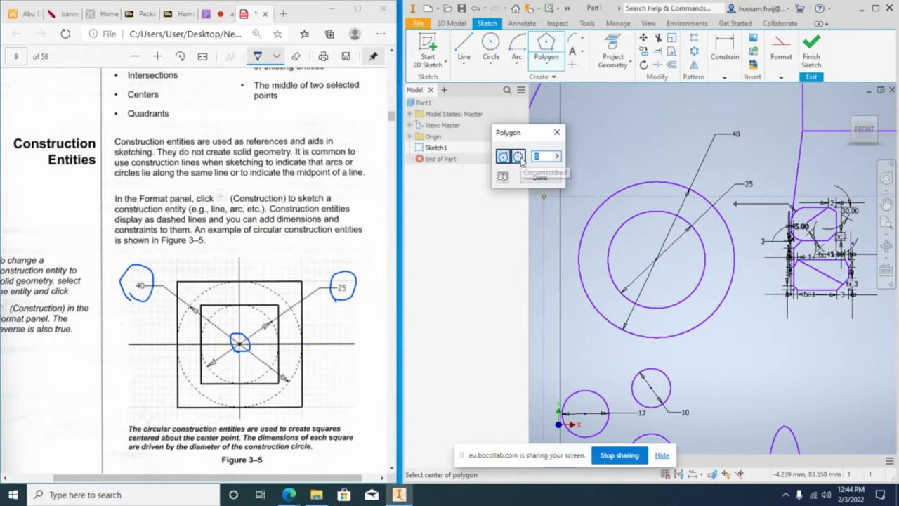
left_click(518, 156)
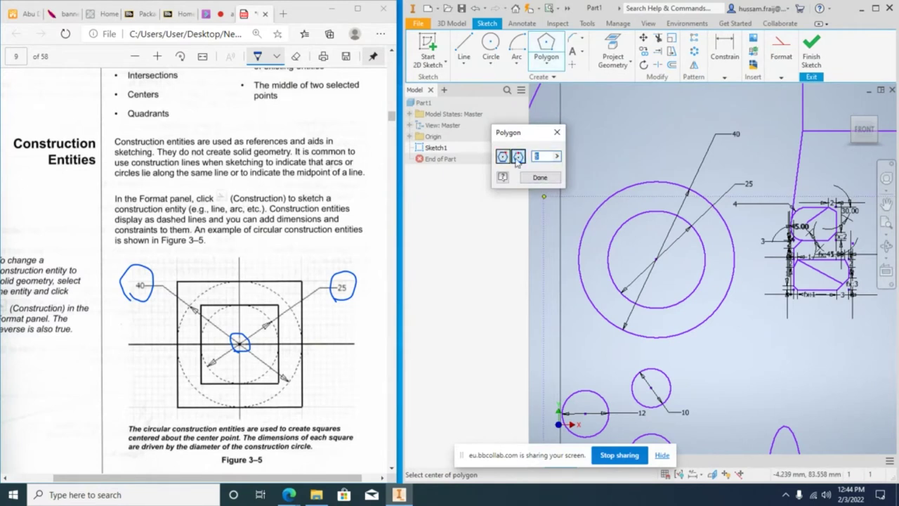
left_click(657, 260)
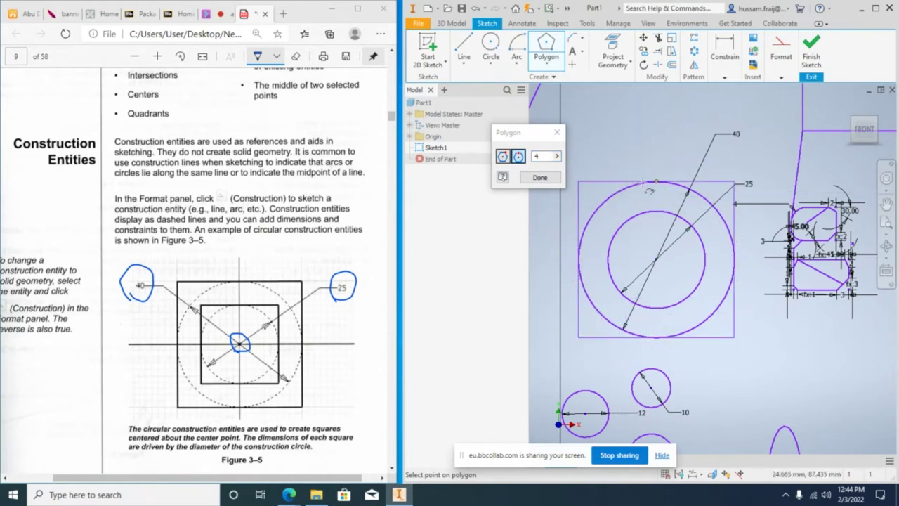
left_click(657, 181)
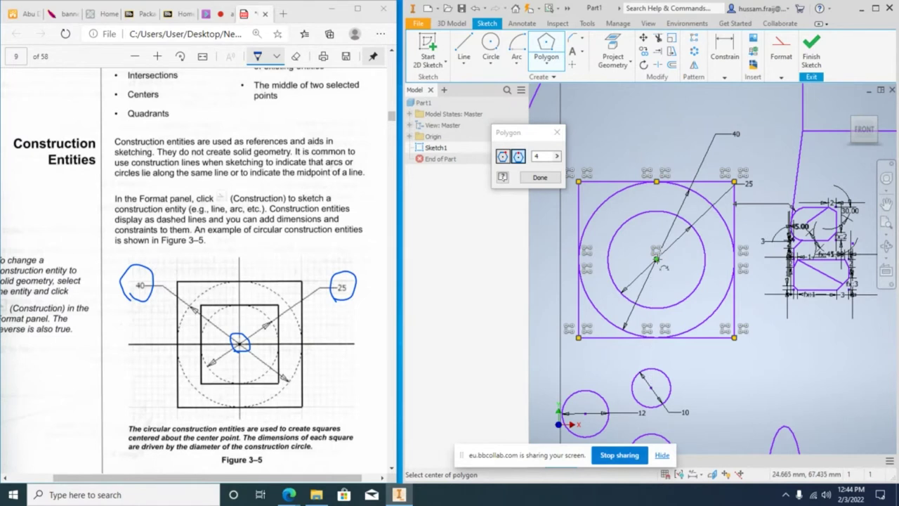
Draw a second circumscribed four-sided polygon around the 25 mm circle from the same center, and finish the sketch.
left_click(657, 260)
left_click(657, 211)
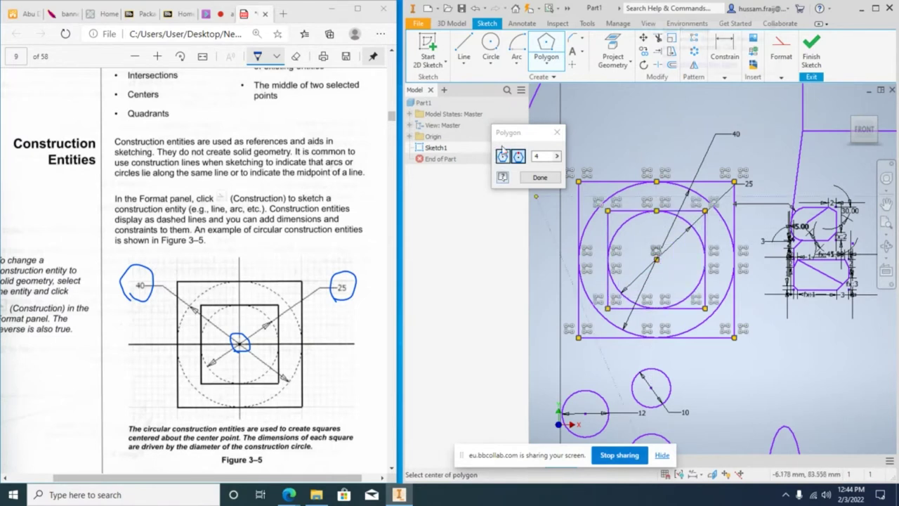
left_click(539, 177)
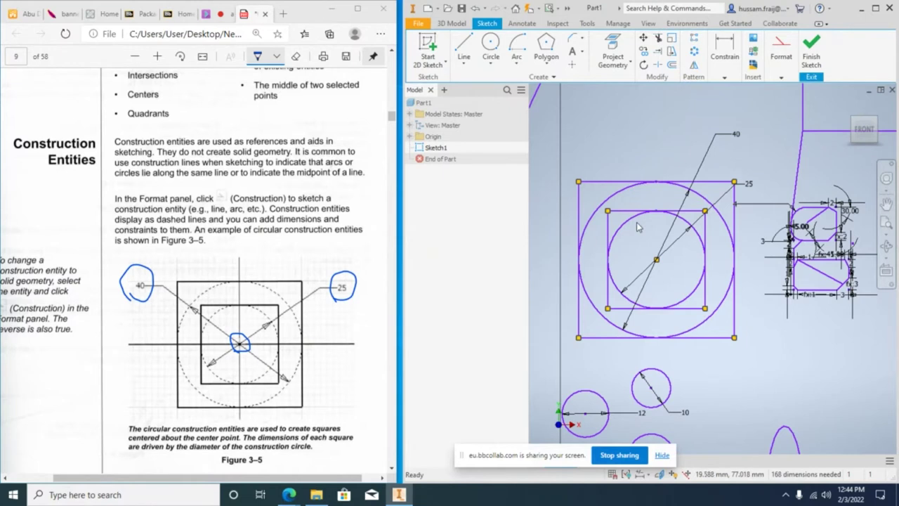
left_click(811, 53)
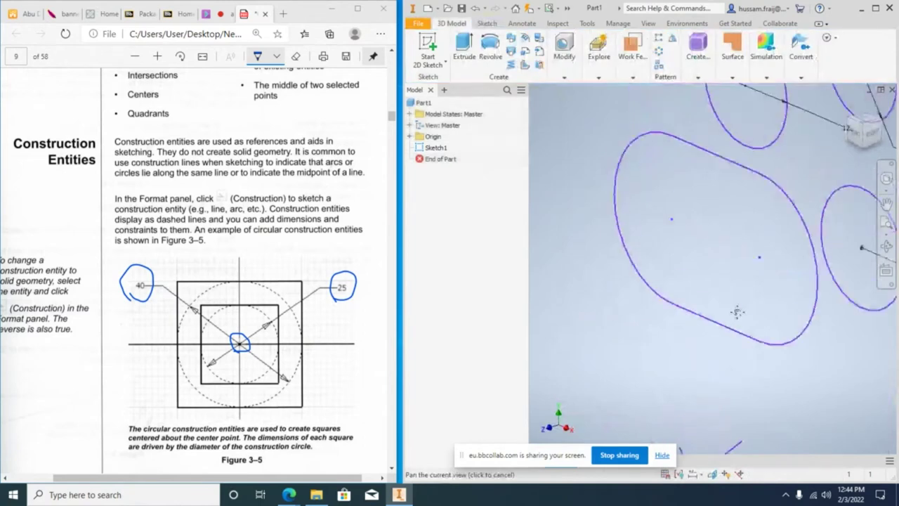
scroll(698, 328, "down", 5)
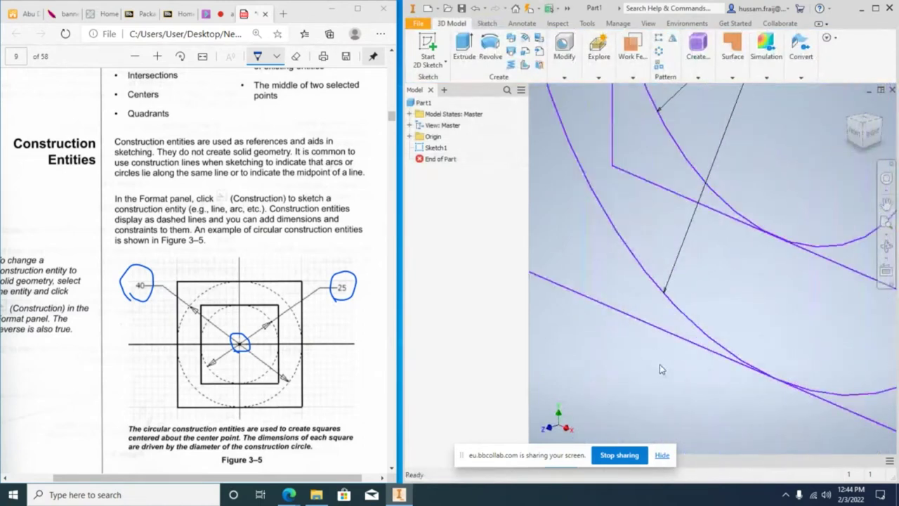
Mark the outer and inner squares in Figure 3–5 of the course PDF with pen strokes.
left_click(273, 271)
left_click_drag(273, 278, 311, 249)
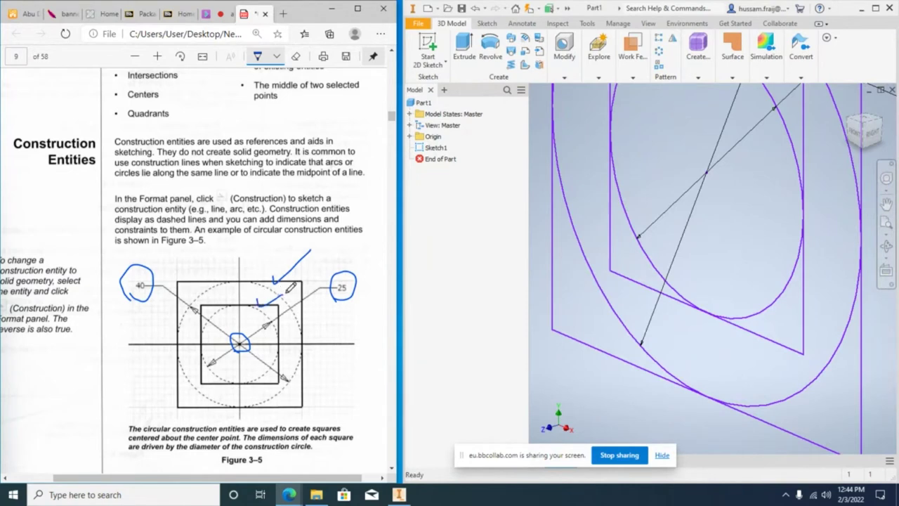
scroll(650, 349, "up", 3)
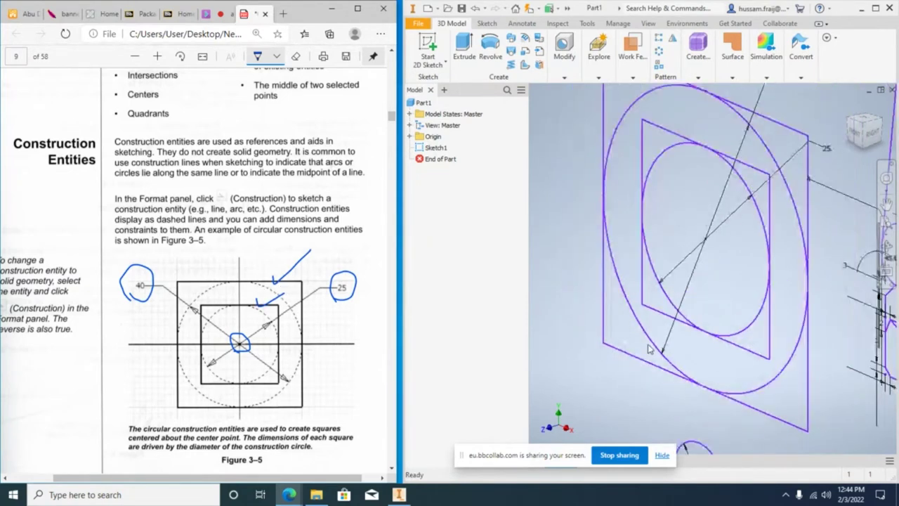
Try to extrude three separate regions of the nested squares and circles by 10 mm.
left_click(463, 46)
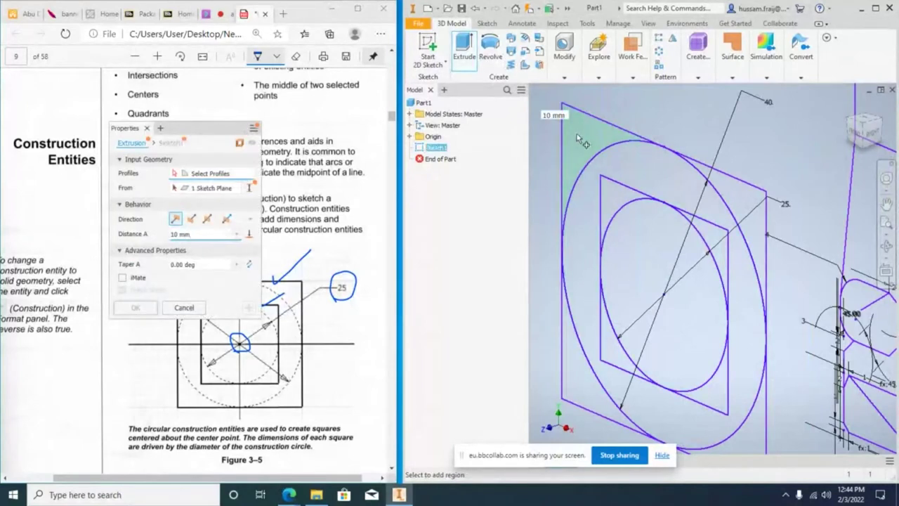
left_click(587, 199)
left_click(593, 195)
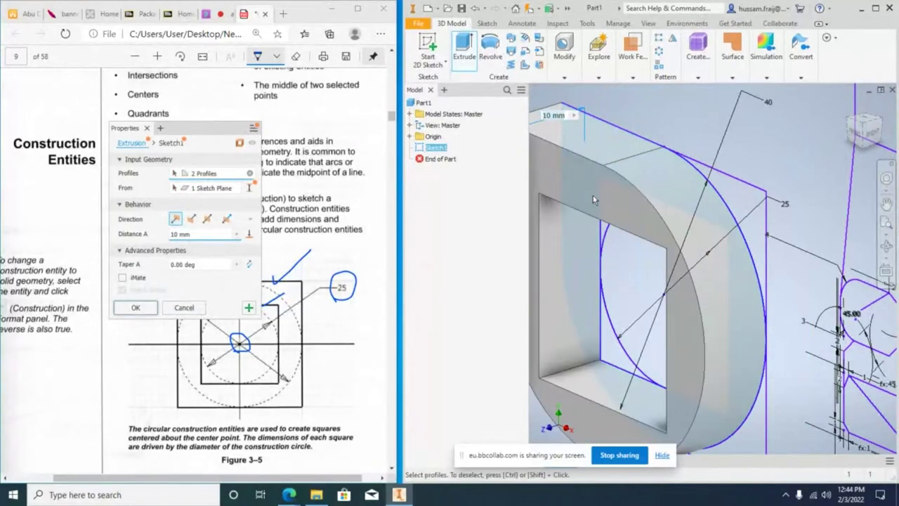
left_click(622, 235)
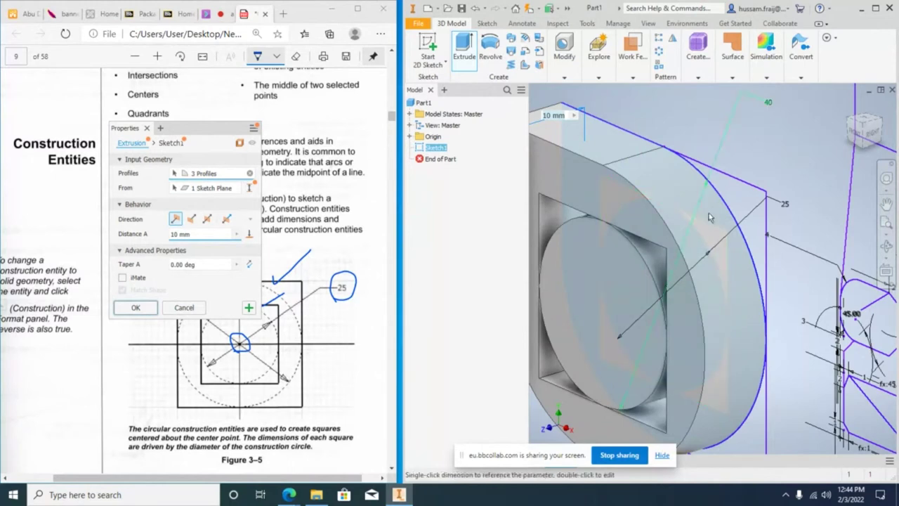
middle_click_drag(701, 209, 759, 156)
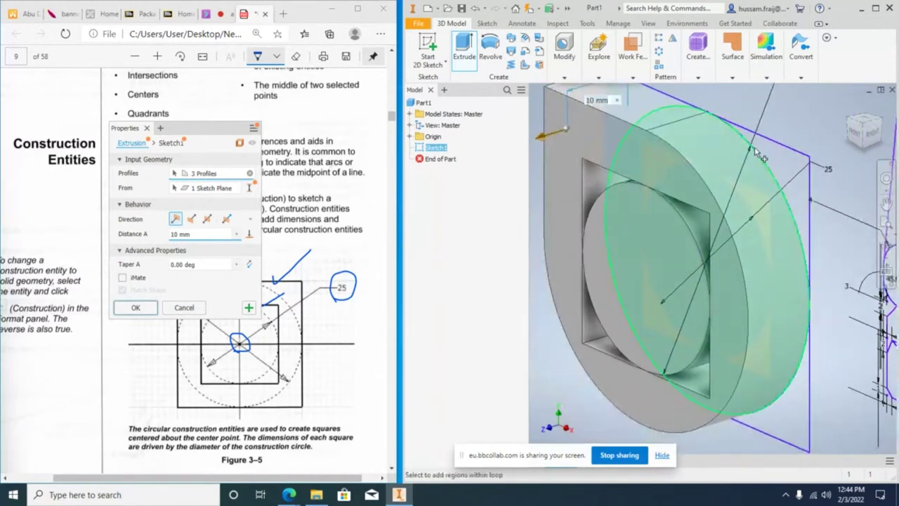
left_click(198, 310)
Reopen Sketch1 for editing and bring the nested squares and circles into view.
left_click(441, 149)
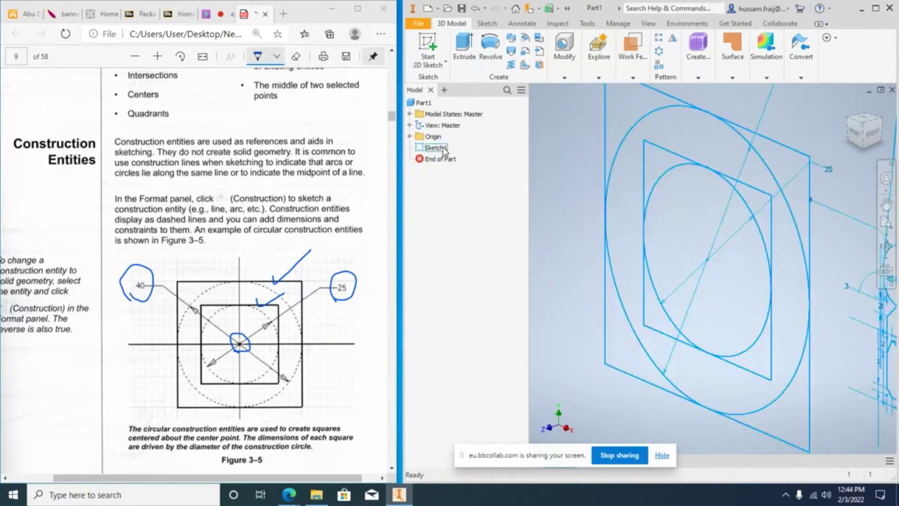
right_click(444, 150)
left_click(472, 194)
middle_click_drag(574, 224, 827, 172)
middle_click_drag(716, 205, 887, 222)
scroll(861, 228, "down", 5)
scroll(871, 229, "up", 7)
mouse_move(588, 308)
middle_mouse_down()
mouse_move(726, 235)
mouse_move(706, 211)
middle_mouse_up()
scroll(696, 234, "up", 3)
scroll(697, 238, "up", 4)
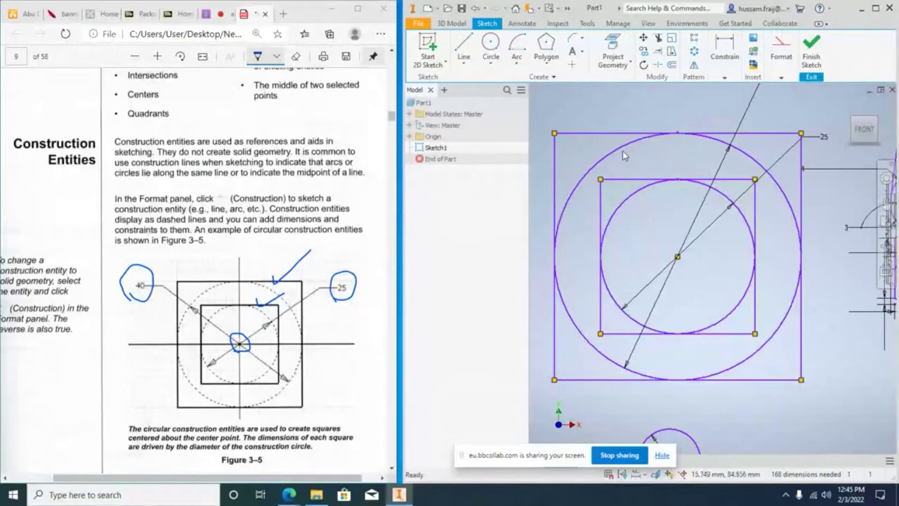
Convert the 40 mm and 25 mm circles of the nested squares to construction geometry.
left_click(655, 138)
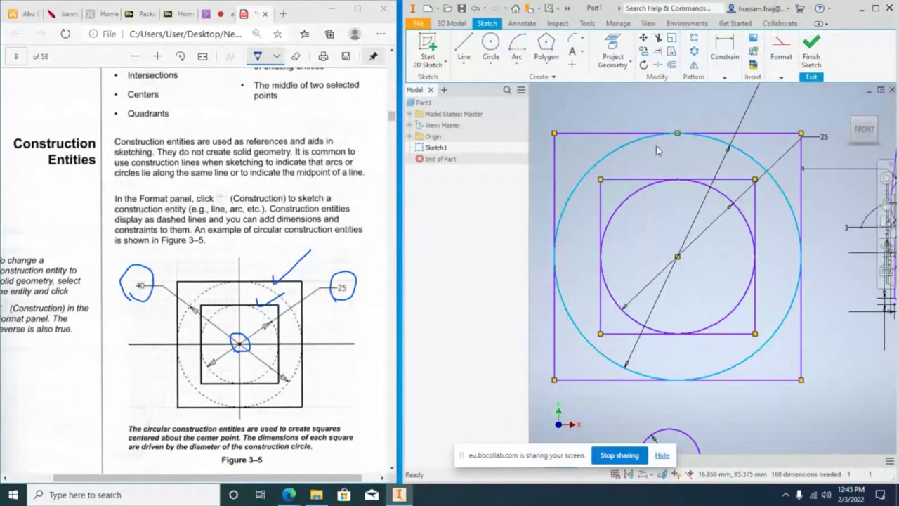
left_click(783, 73)
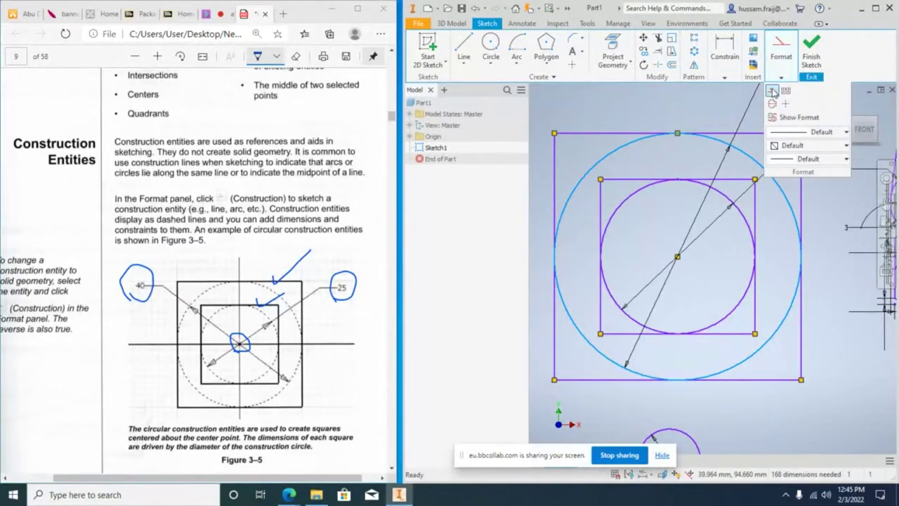
left_click(772, 92)
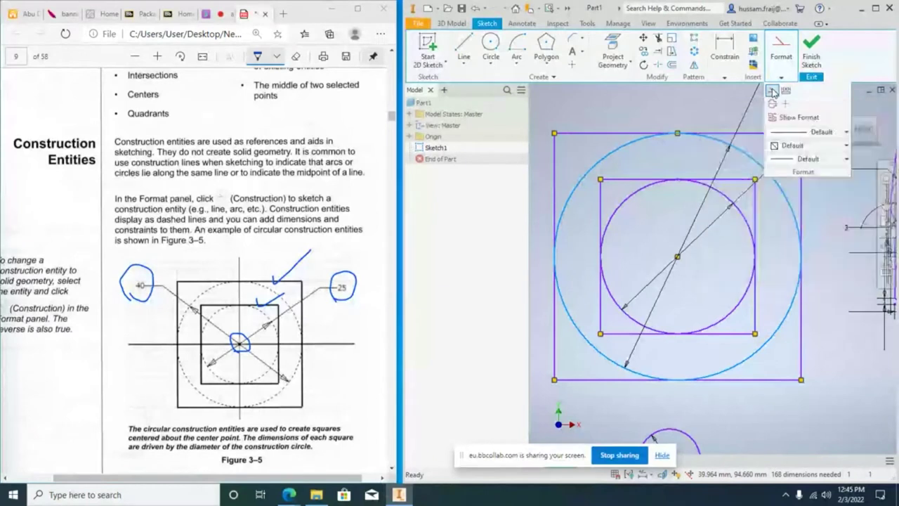
left_click(641, 194)
left_click(781, 77)
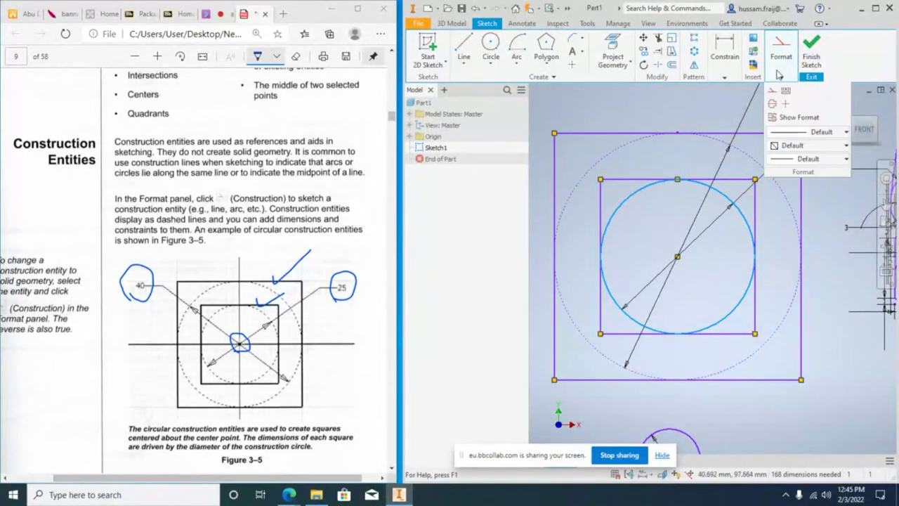
left_click(772, 91)
left_click(707, 165)
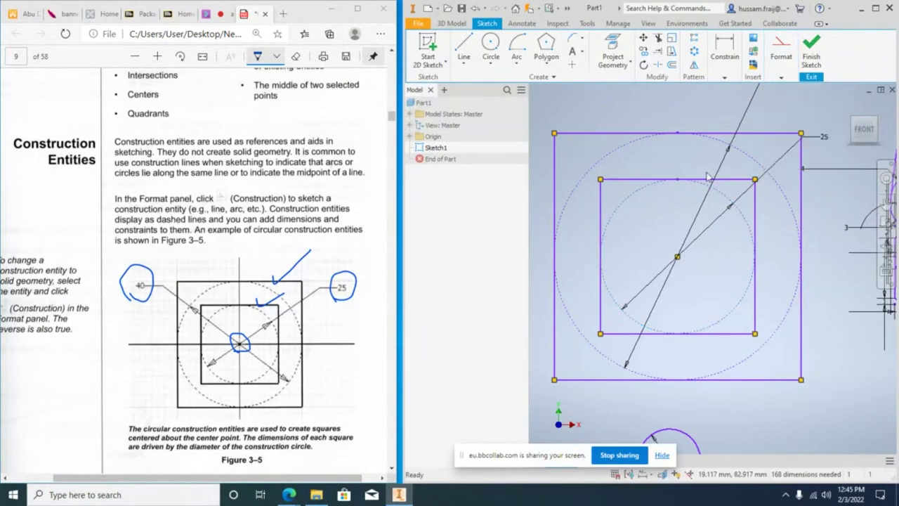
Finish the sketch and try to extrude the frame region between the two squares by 3 mm.
left_click(781, 76)
left_click(804, 57)
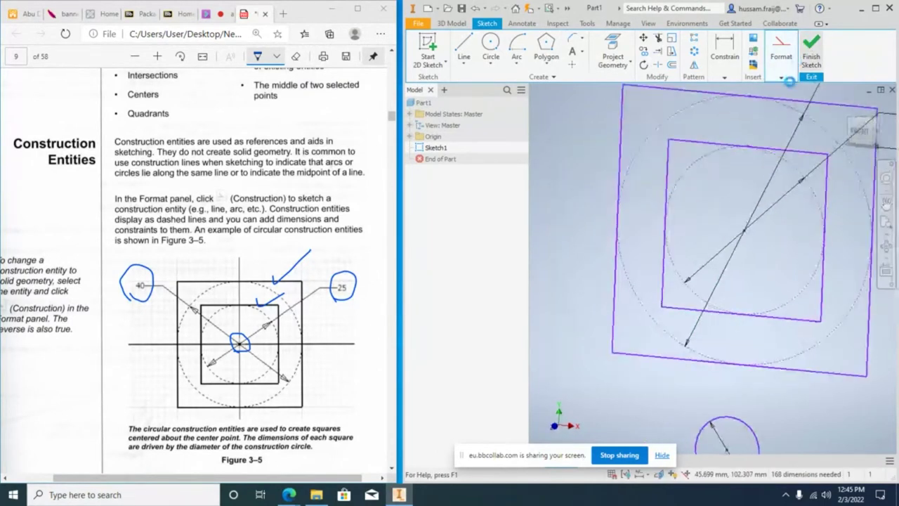
left_click(469, 52)
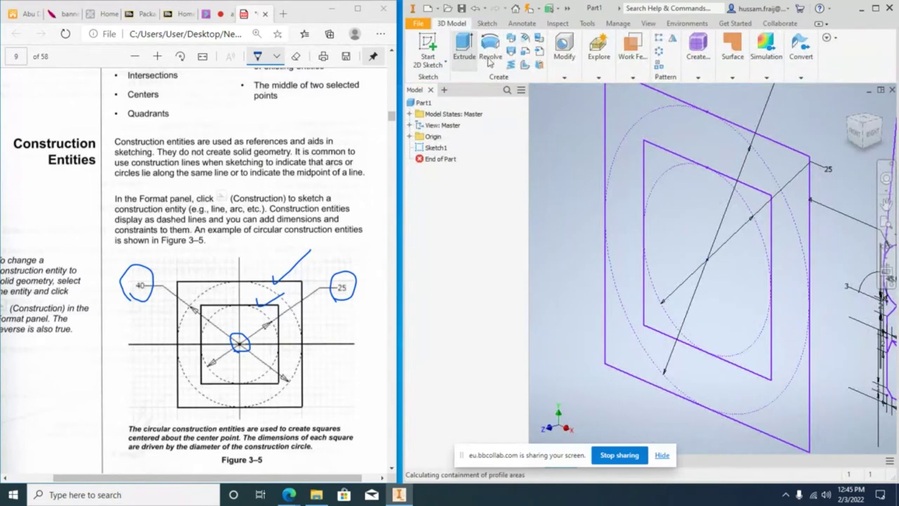
left_click(617, 112)
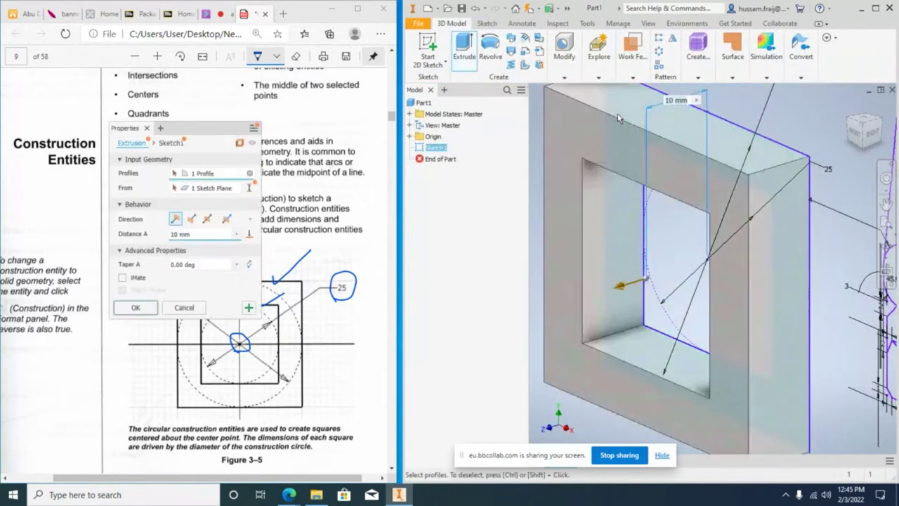
left_click_drag(623, 292, 668, 271)
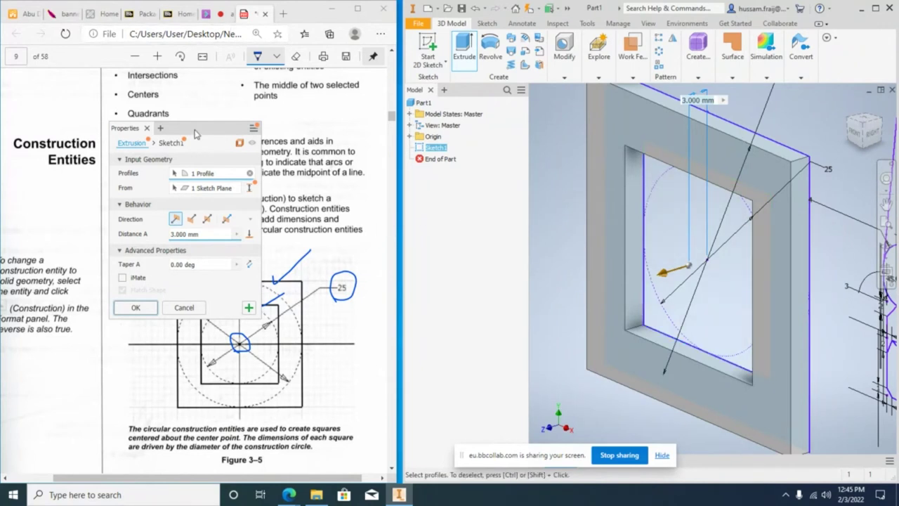
left_click_drag(197, 133, 117, 128)
Mark the frame between the two squares in Figure 3–5 with pen strokes, and cancel the extrusion.
mouse_move(221, 283)
left_mouse_down()
mouse_move(216, 290)
mouse_move(283, 298)
mouse_move(297, 317)
mouse_move(289, 391)
mouse_move(191, 385)
mouse_move(201, 287)
mouse_move(278, 295)
mouse_move(291, 336)
mouse_move(245, 399)
left_mouse_up()
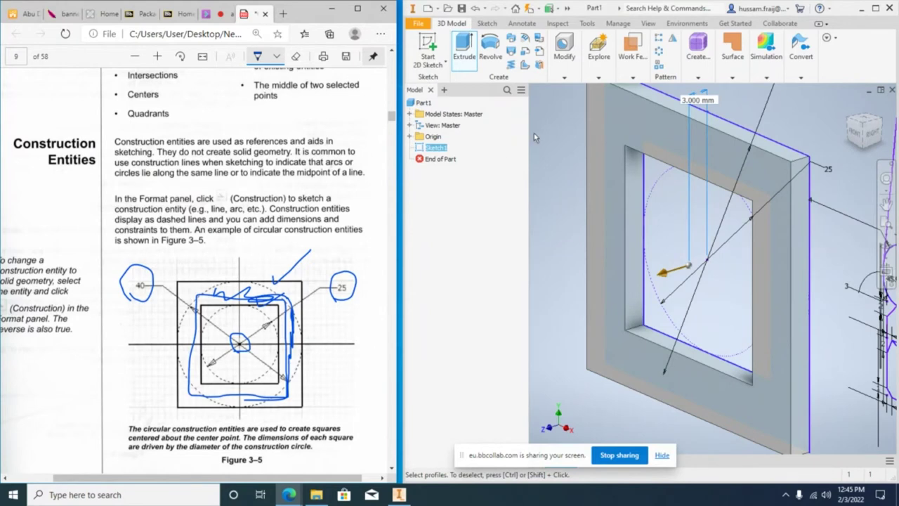
left_click(564, 143)
key("Escape")
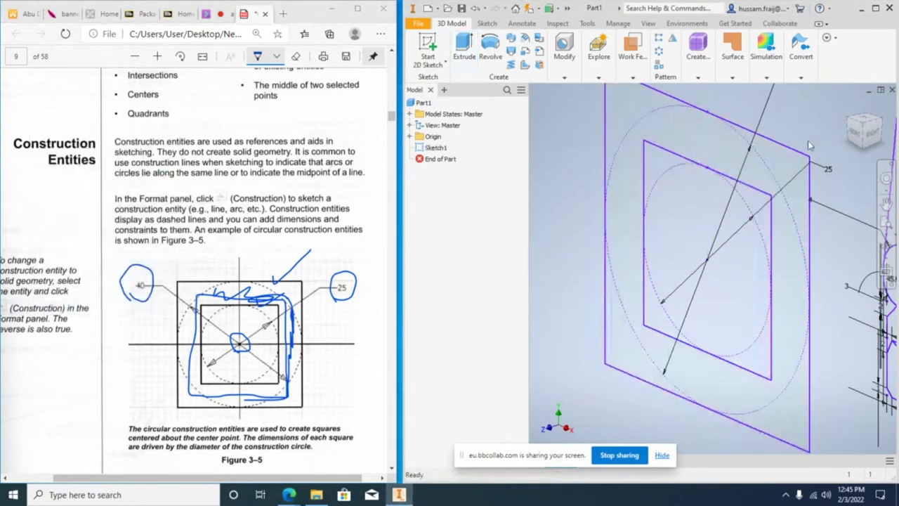
Reopen Sketch1 for editing and turn the course PDF to section 3.2 Basic Editing Tools.
left_click(439, 125)
double_click(434, 148)
middle_click_drag(654, 249, 853, 168)
middle_click_drag(582, 286, 853, 225)
scroll(772, 267, "down", 6)
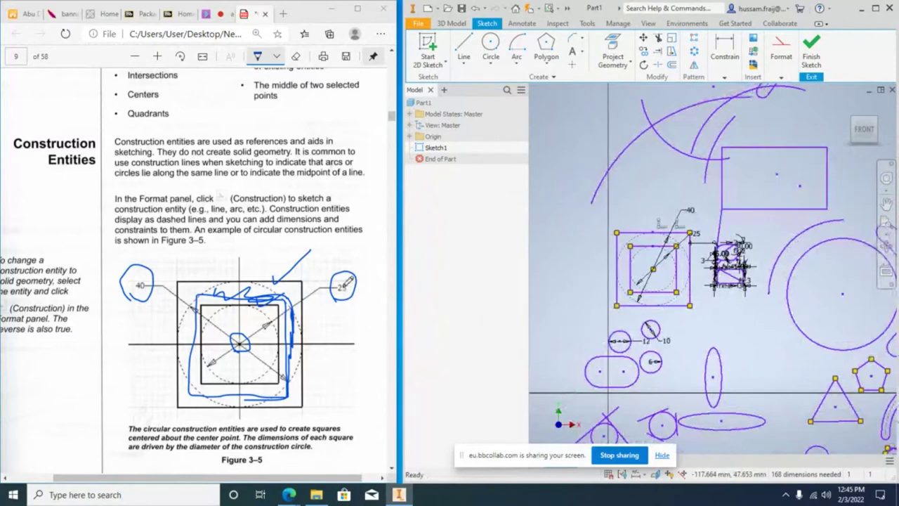
scroll(328, 245, "down", 10)
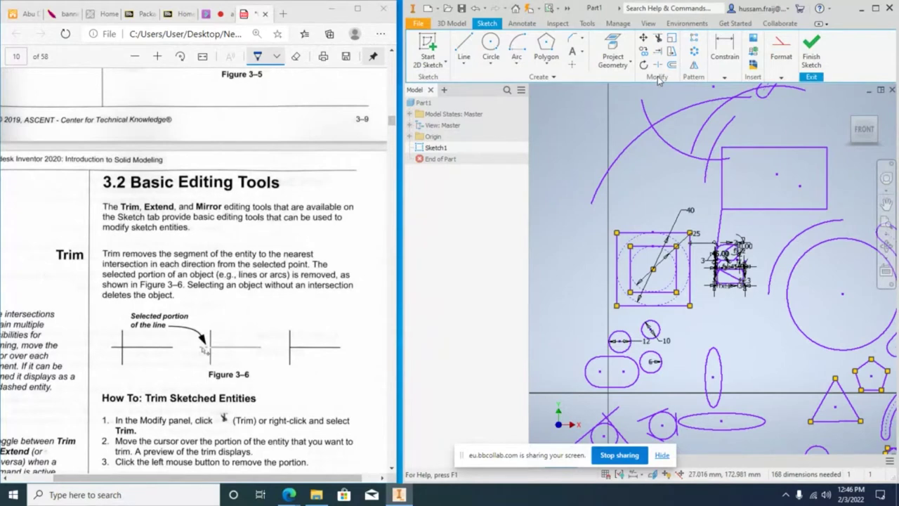
Start the Trim tool and examine its trim previews on the crossing arcs beside the rectangle.
scroll(722, 184, "up", 4)
scroll(728, 173, "down", 4)
scroll(728, 172, "up", 4)
scroll(728, 177, "down", 5)
scroll(719, 190, "up", 5)
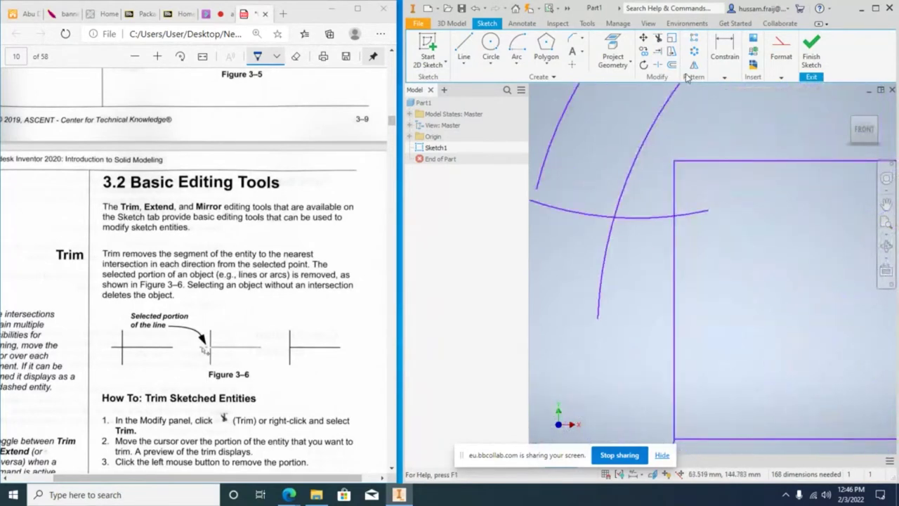
left_click(658, 40)
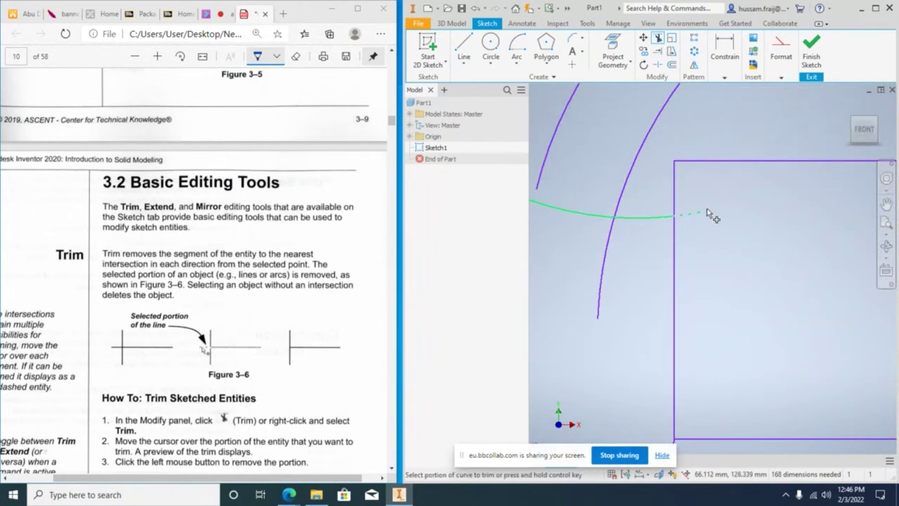
middle_click_drag(708, 234, 767, 286)
scroll(678, 311, "up", 5)
scroll(692, 319, "down", 9)
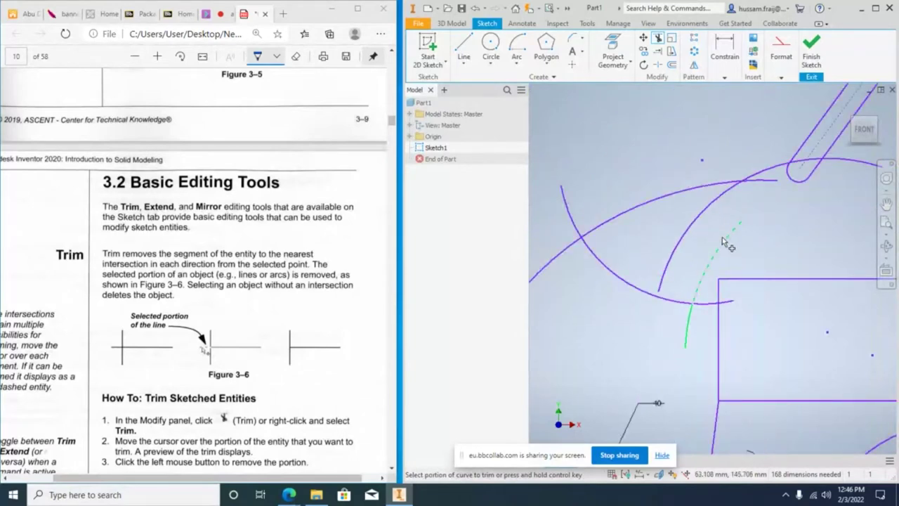
scroll(720, 243, "up", 2)
scroll(720, 244, "down", 3)
scroll(720, 242, "down", 4)
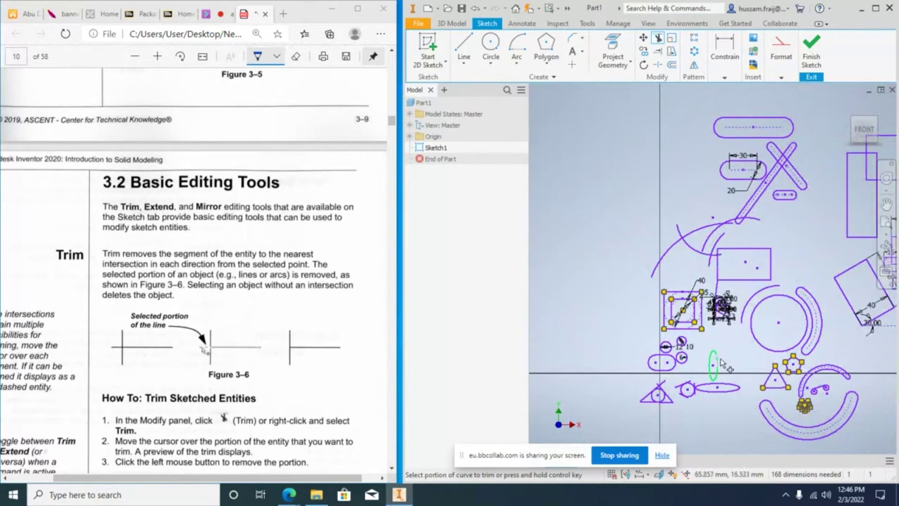
Trim a short segment out of one long side of the upright ellipse.
scroll(720, 361, "up", 5)
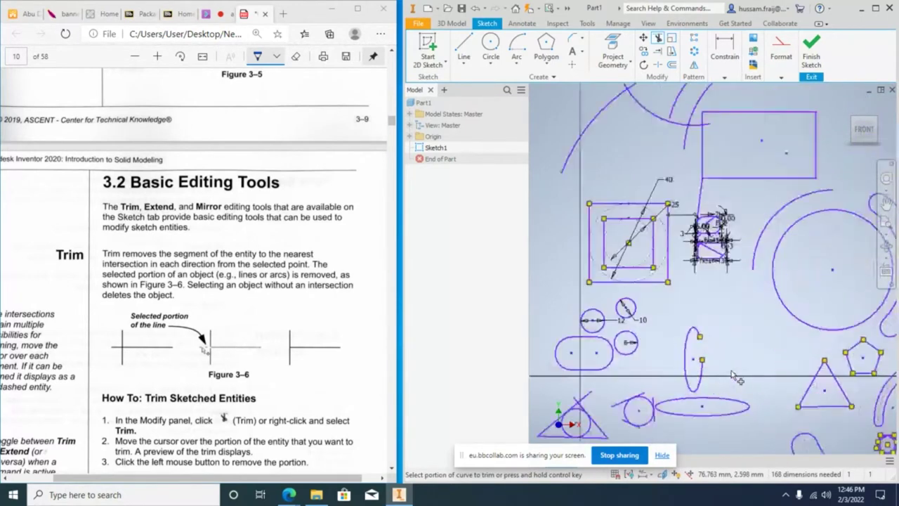
scroll(678, 316, "down", 3)
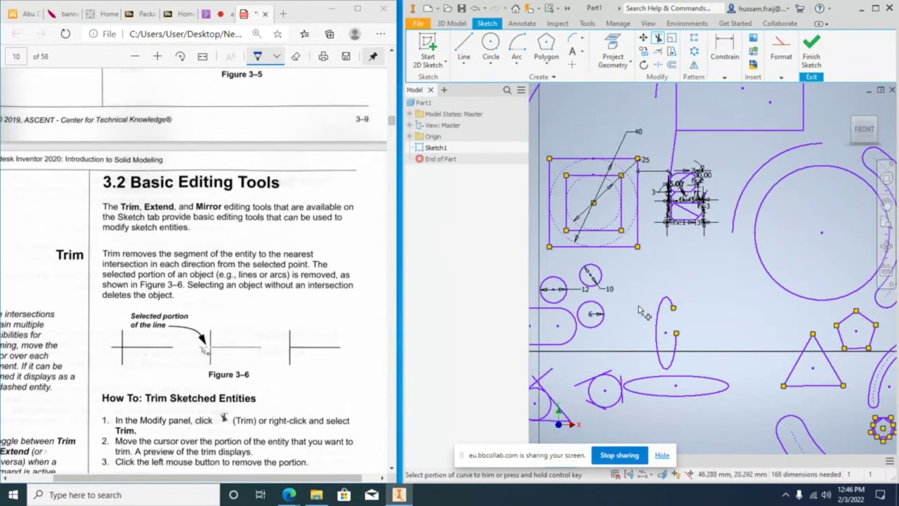
left_click(675, 320)
Draw a horizontal line about 61 mm long across the circle dimensioned 6 and the upright ellipse.
left_click(463, 49)
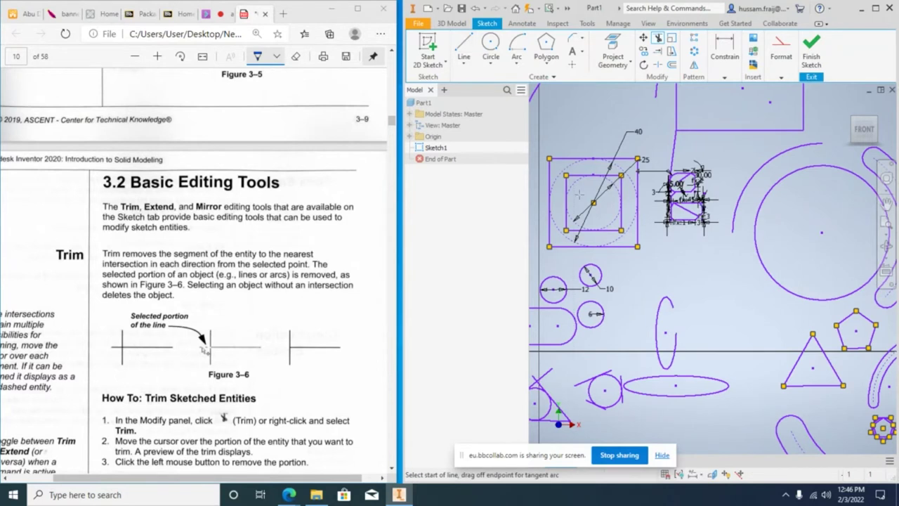
left_click(560, 307)
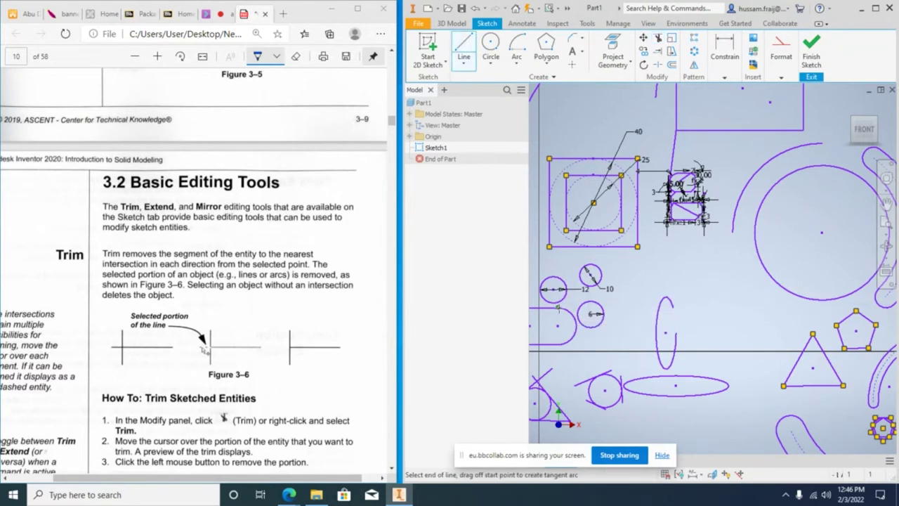
left_click(693, 306)
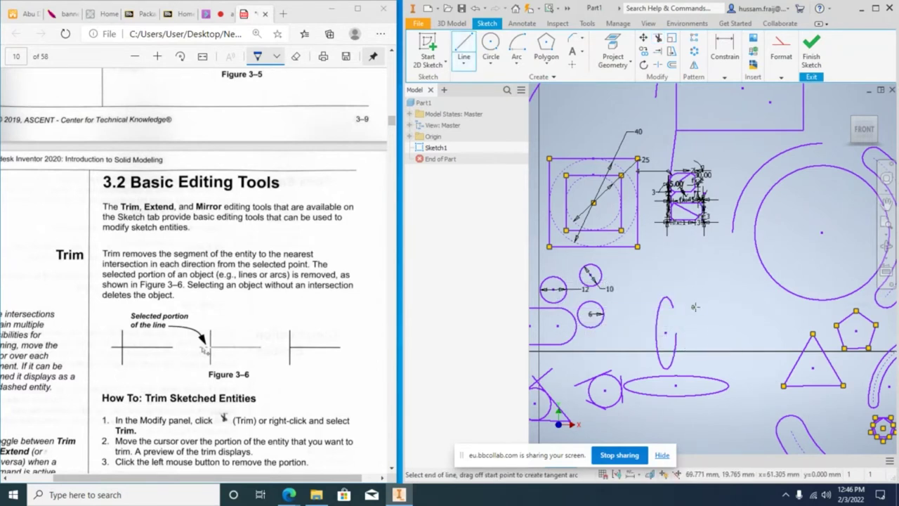
right_click(717, 291)
left_click(756, 272)
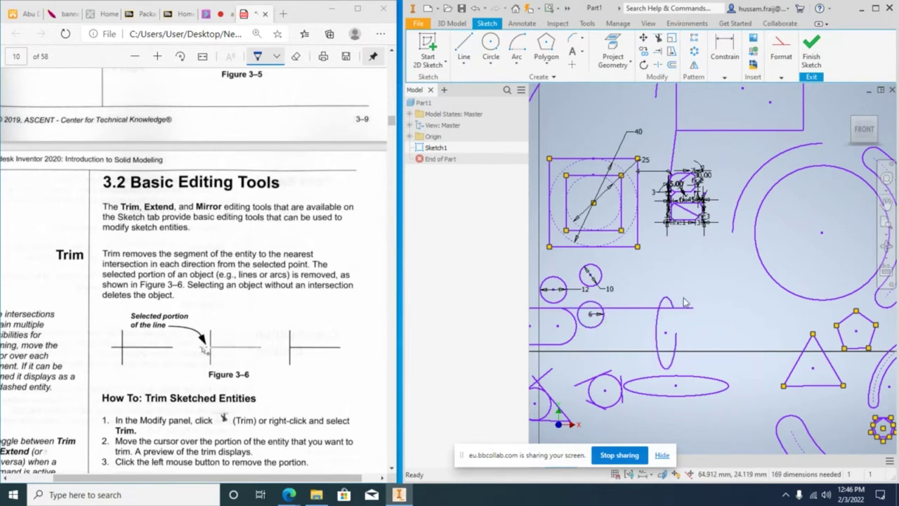
Trim the arc's end inside the rectangle and the crossing arc's end below their intersection.
scroll(677, 302, "down", 3)
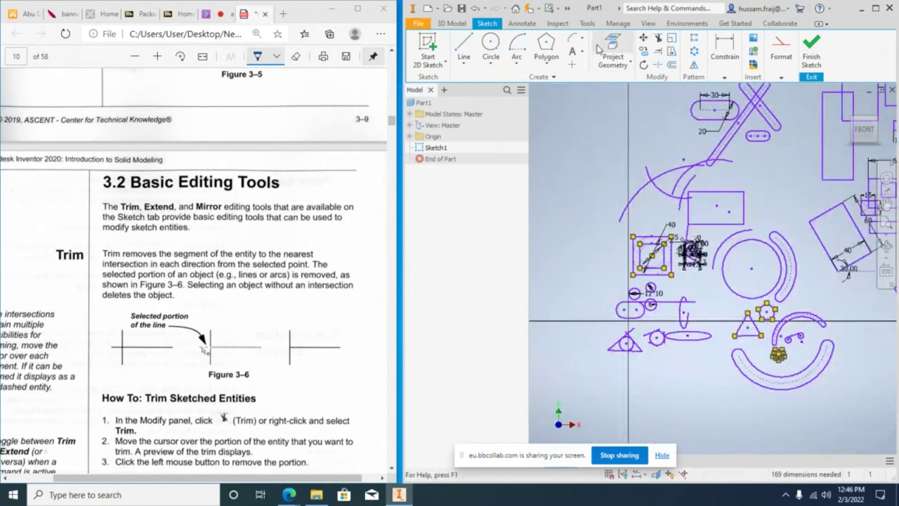
left_click(657, 38)
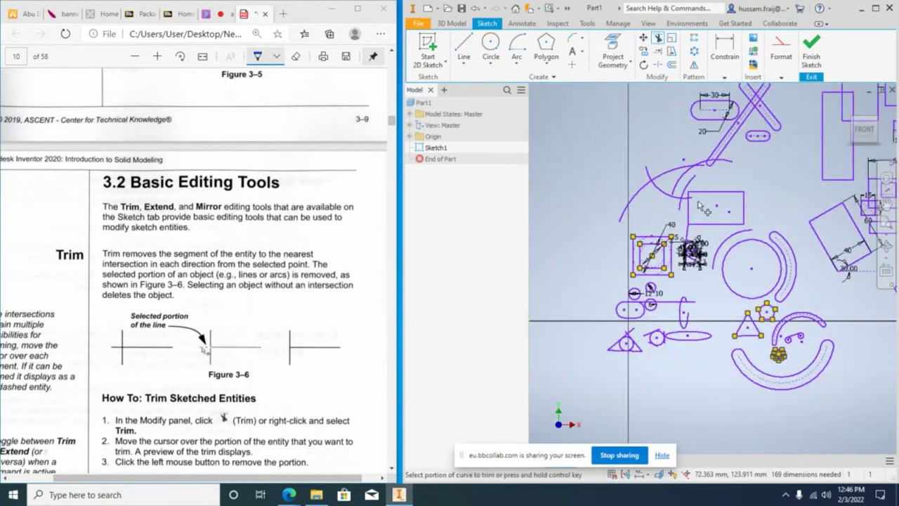
scroll(698, 205, "up", 8)
left_click(659, 201)
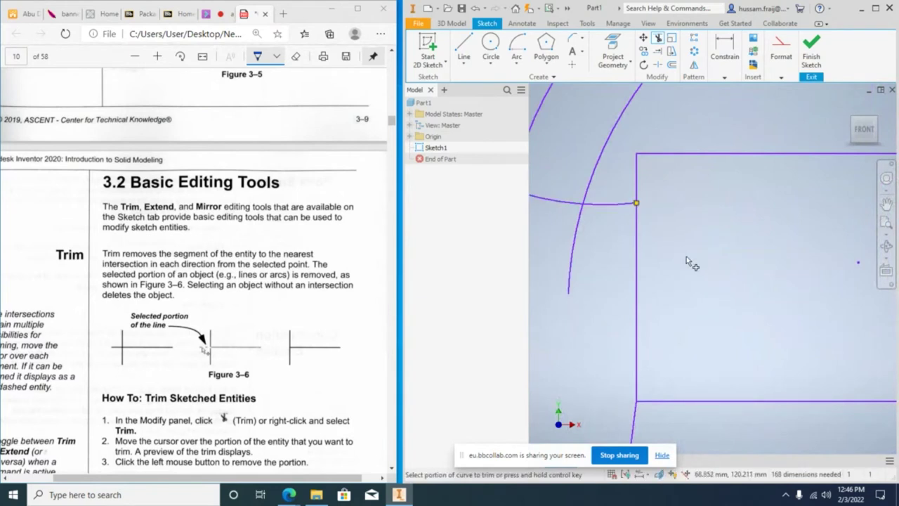
left_click(579, 229)
Trim the part of the horizontal line that lies inside the circle dimensioned 6.
scroll(684, 255, "down", 2)
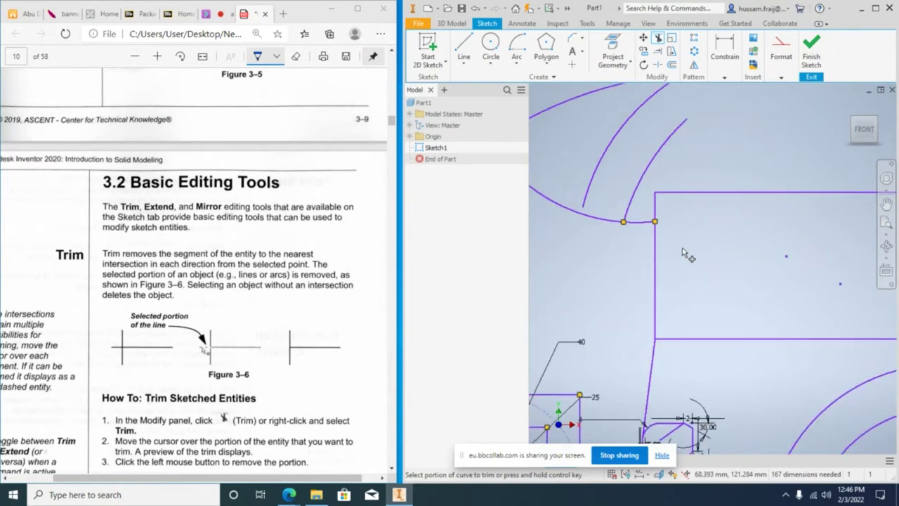
scroll(688, 238, "up", 1)
scroll(691, 242, "down", 5)
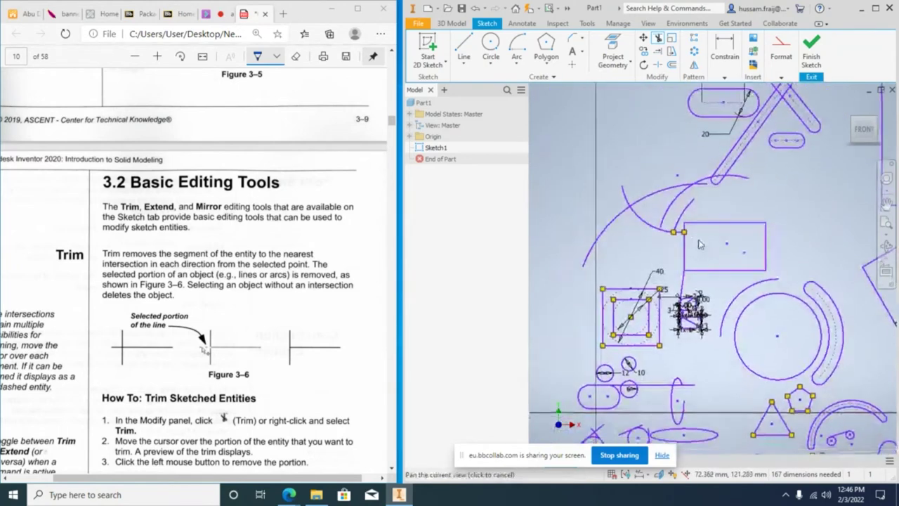
scroll(699, 243, "up", 4)
middle_click_drag(714, 333, 706, 171)
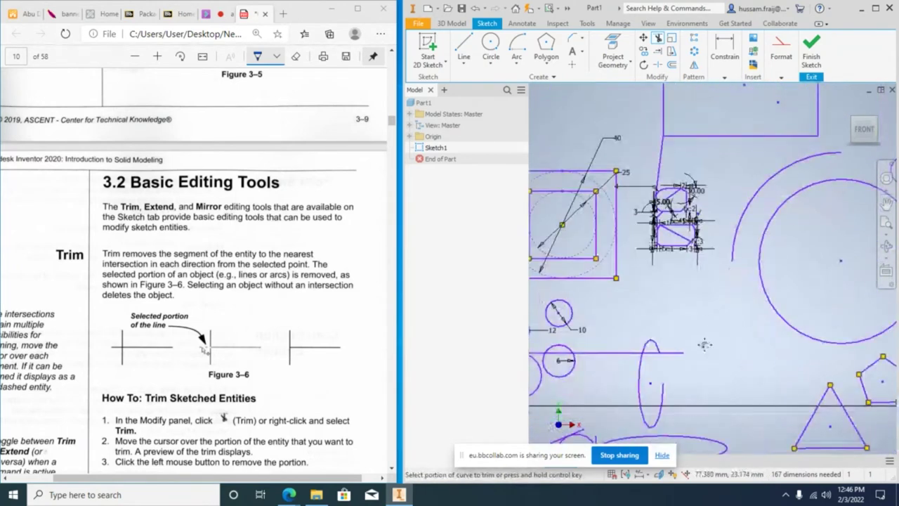
middle_click_drag(670, 376, 710, 318)
scroll(713, 325, "up", 3)
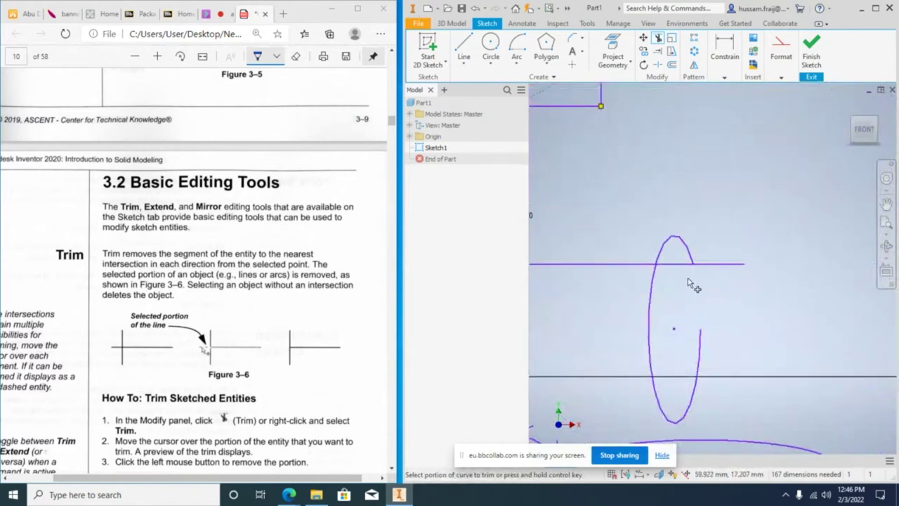
scroll(756, 293, "up", 1)
scroll(758, 294, "down", 4)
scroll(663, 285, "up", 5)
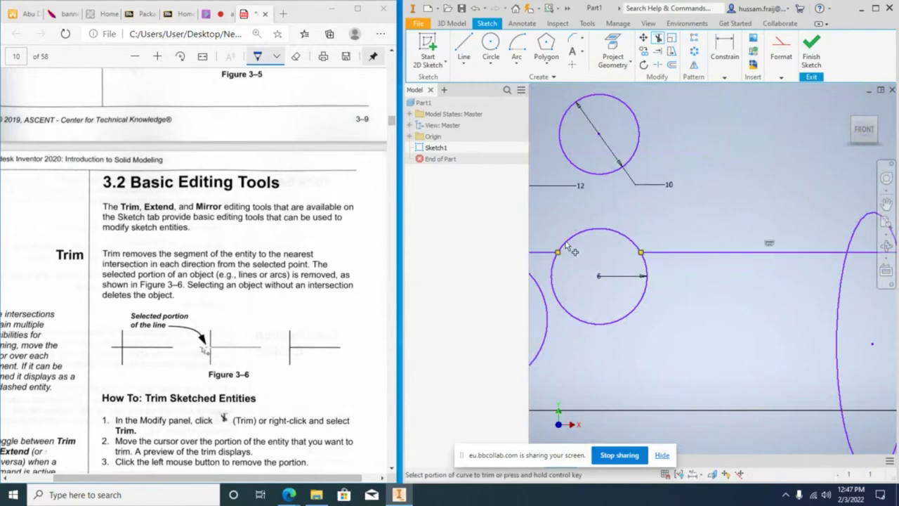
middle_click_drag(686, 161, 688, 216)
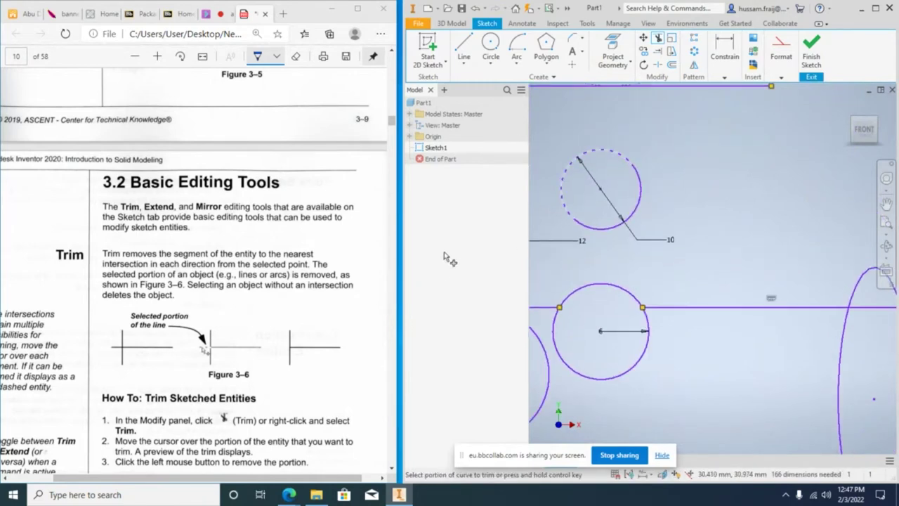
Extend the horizontal line's segment right of the circle dimensioned 6 back across that circle to its far side.
scroll(334, 295, "down", 5)
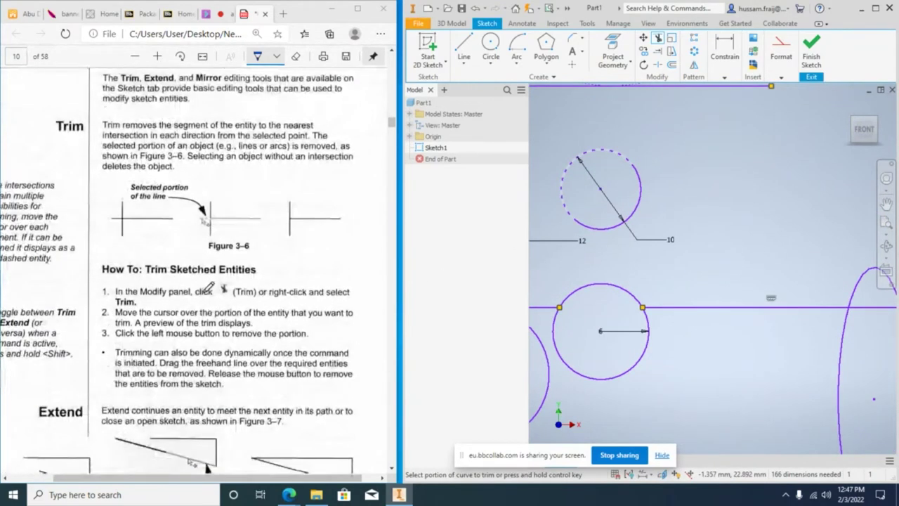
scroll(213, 301, "down", 1)
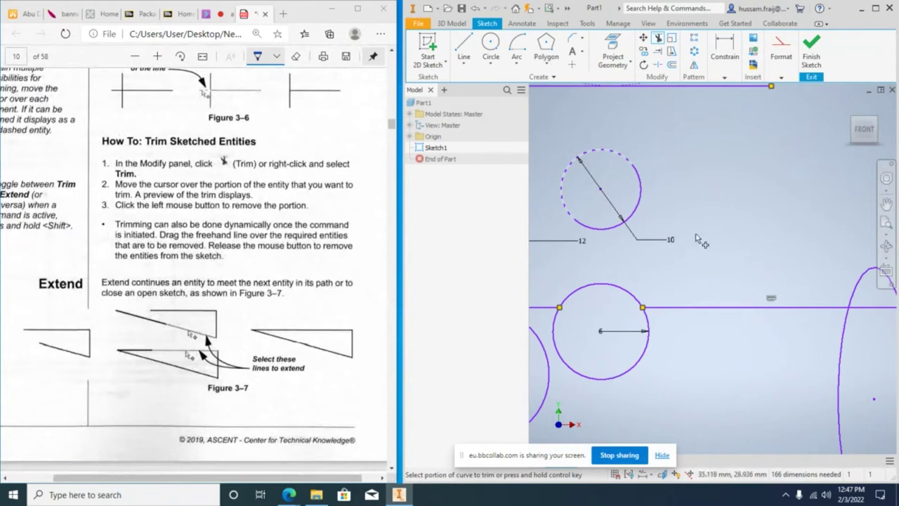
left_click(657, 52)
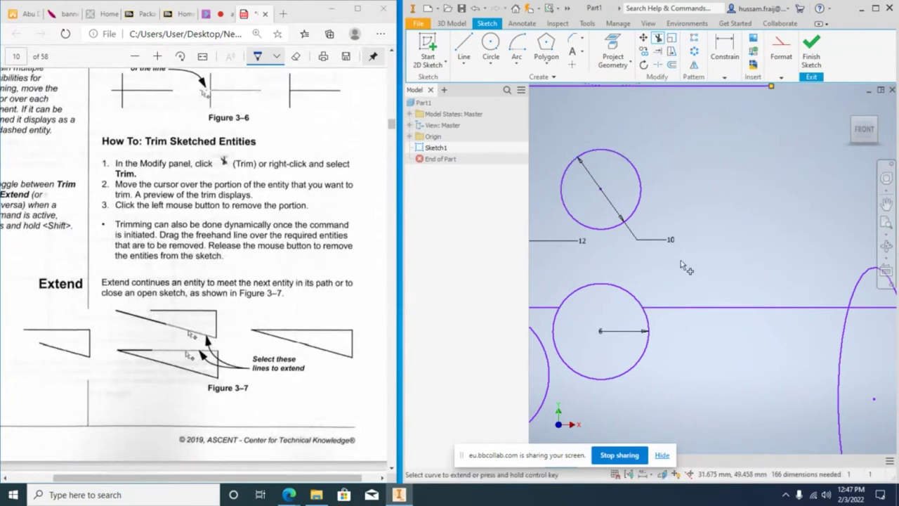
left_click(663, 307)
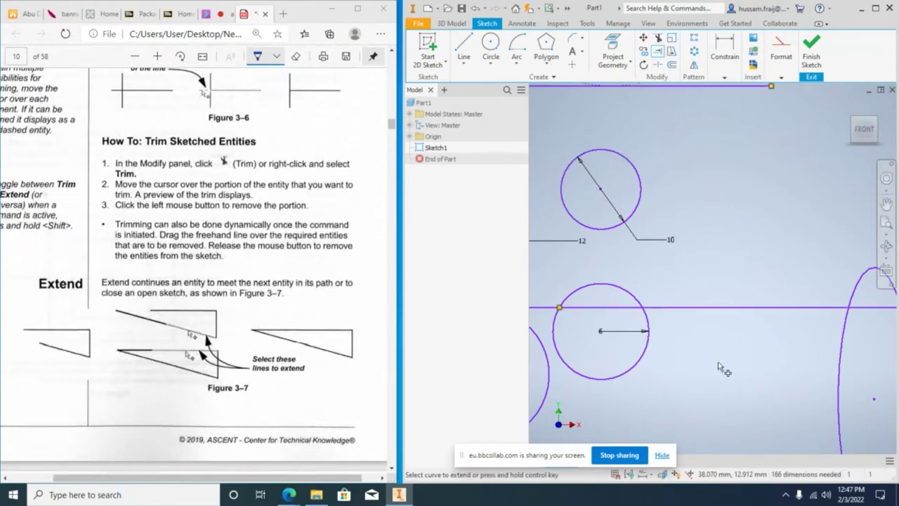
Extend the arc that crosses the rectangle's corner up to the crossing arc and on to the side of the inclined slot.
scroll(720, 367, "down", 5)
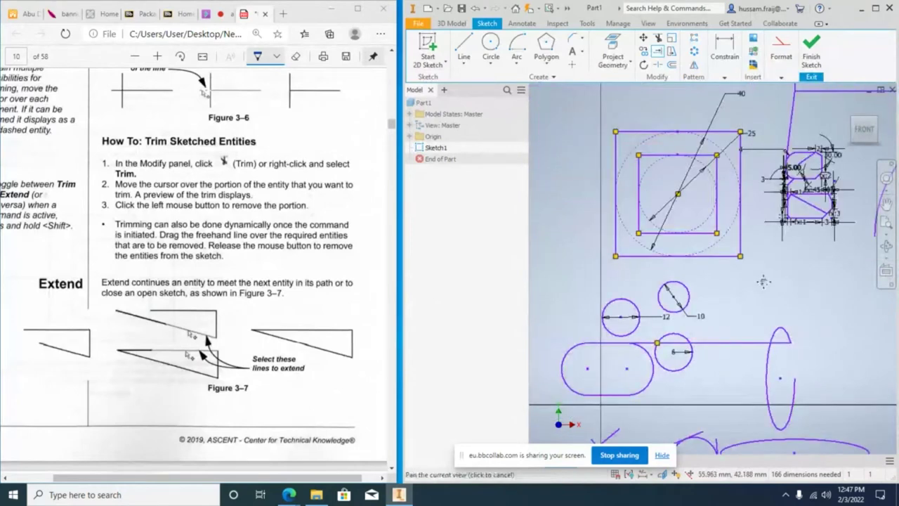
scroll(763, 281, "up", 5)
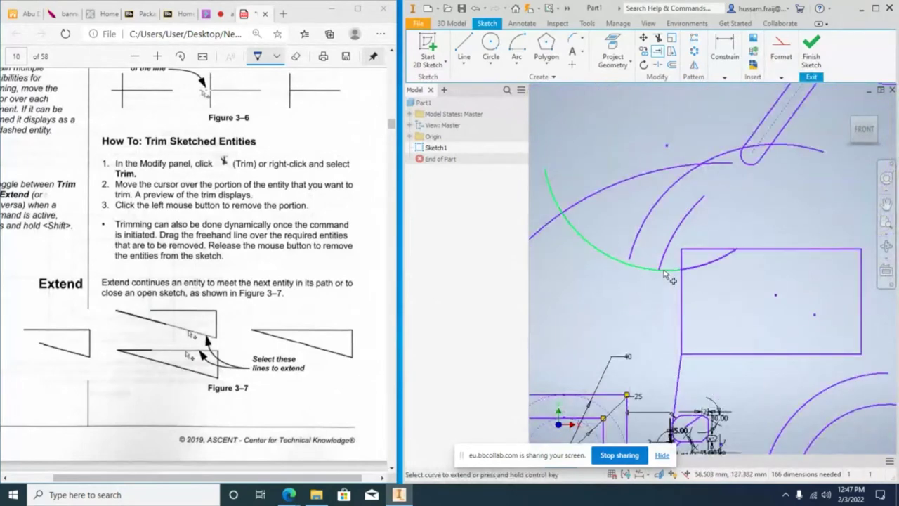
left_click(671, 276)
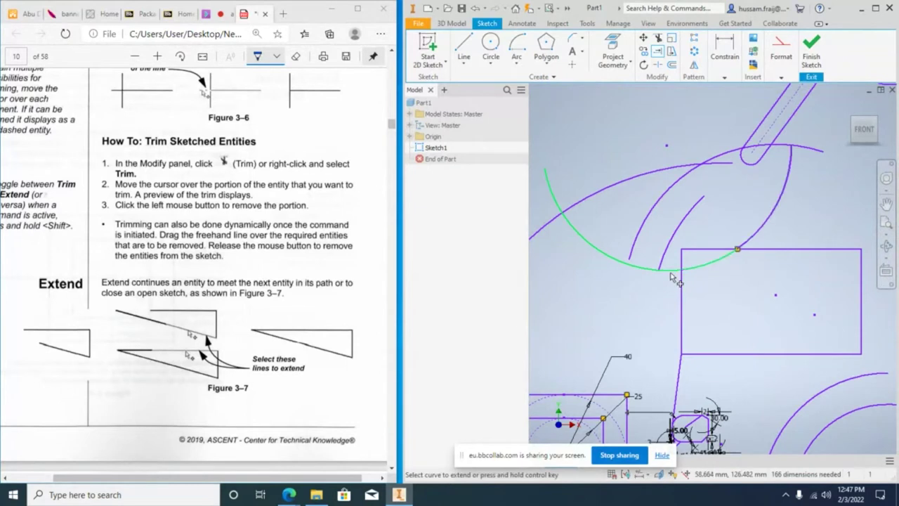
left_click(728, 262)
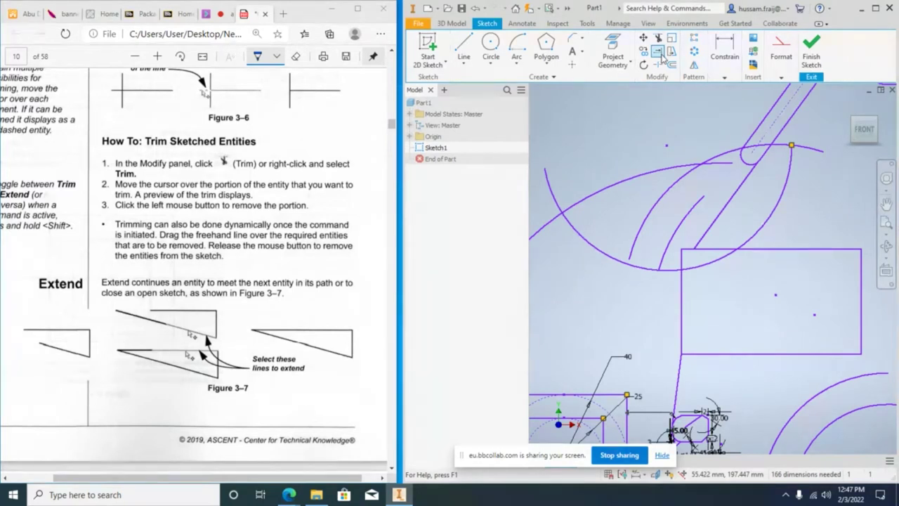
middle_click_drag(796, 214, 792, 353)
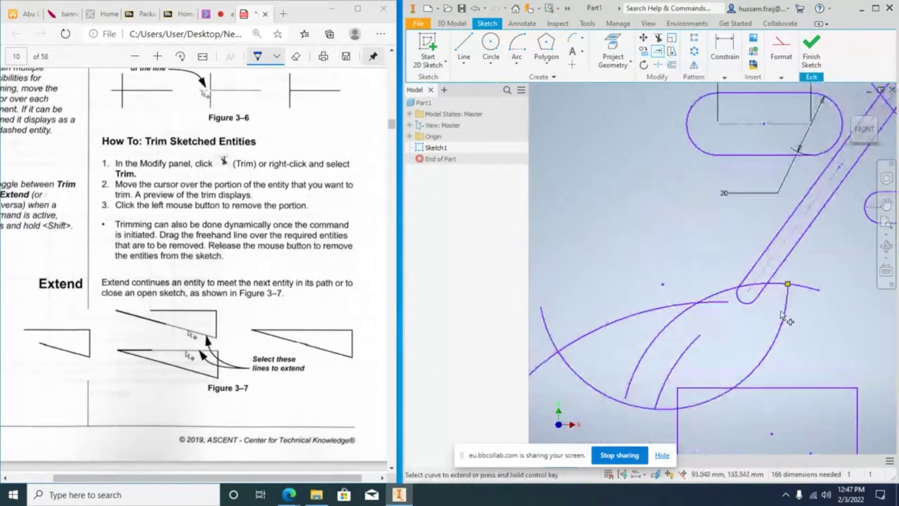
left_click(785, 313)
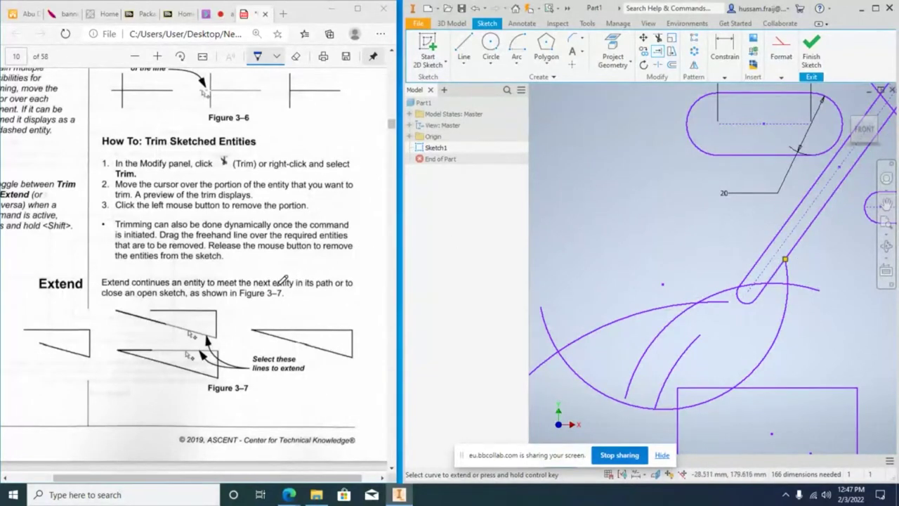
Draw a short horizontal line in the empty area left of the vertical axis as the top of a half profile.
scroll(282, 280, "down", 8)
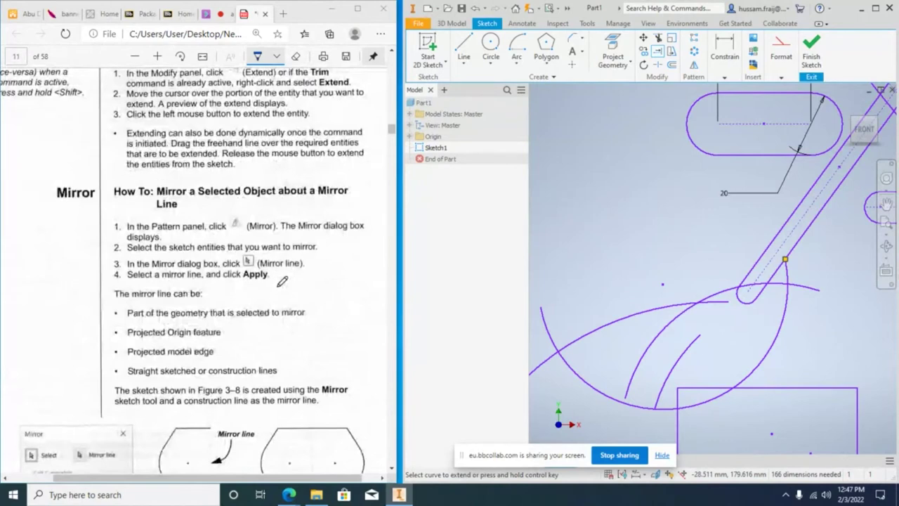
scroll(282, 280, "down", 4)
scroll(703, 217, "up", 2)
middle_click_drag(703, 217, 798, 241)
scroll(670, 213, "up", 3)
middle_click_drag(670, 213, 723, 240)
scroll(649, 200, "down", 3)
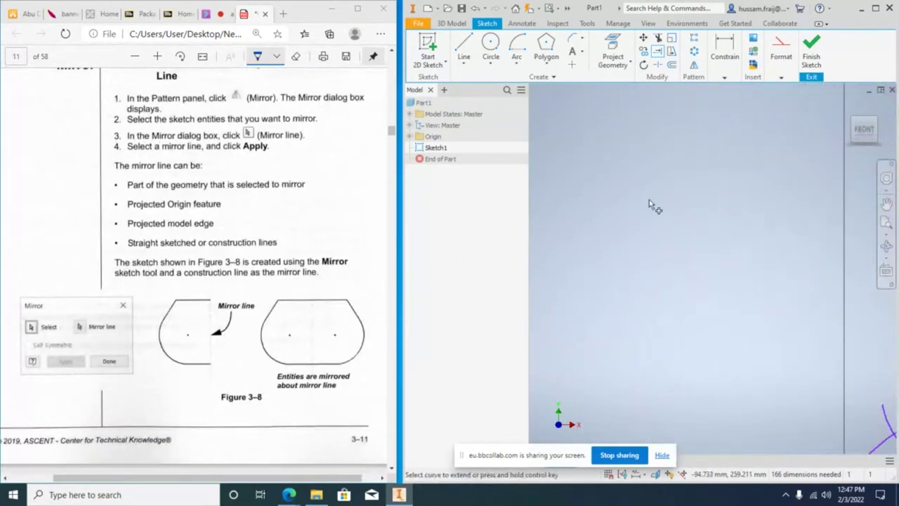
left_click(463, 45)
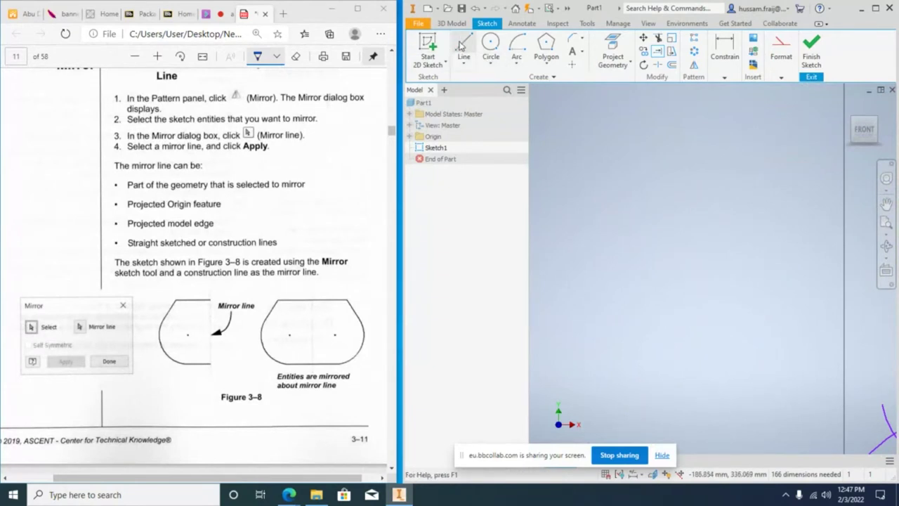
left_click(695, 169)
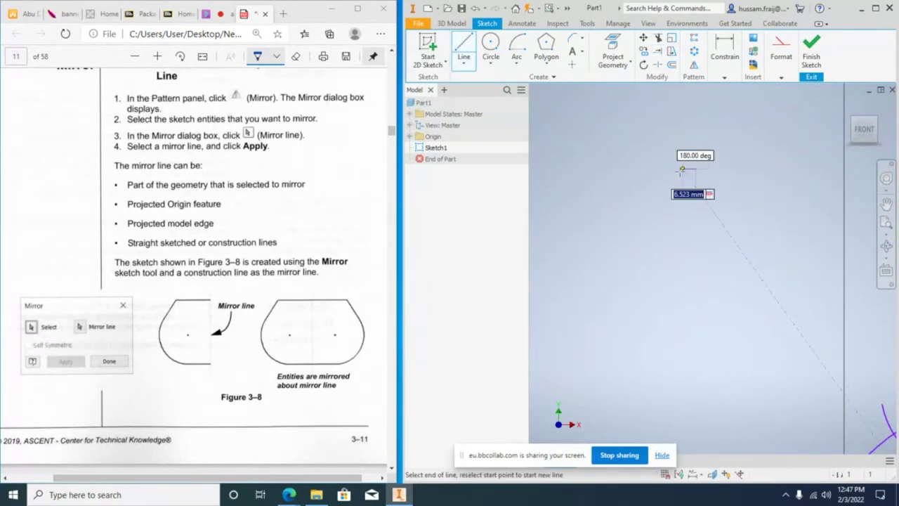
left_click(645, 169)
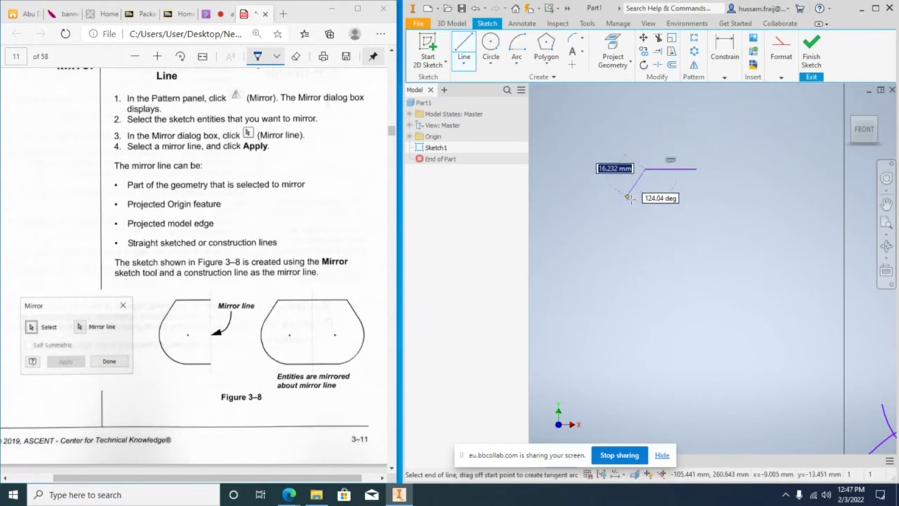
right_click(631, 199)
left_click(667, 200)
Draw a three-point arc with a radius of about 39 mm from the horizontal line's left end, bulging outward and ending below it.
left_click(517, 47)
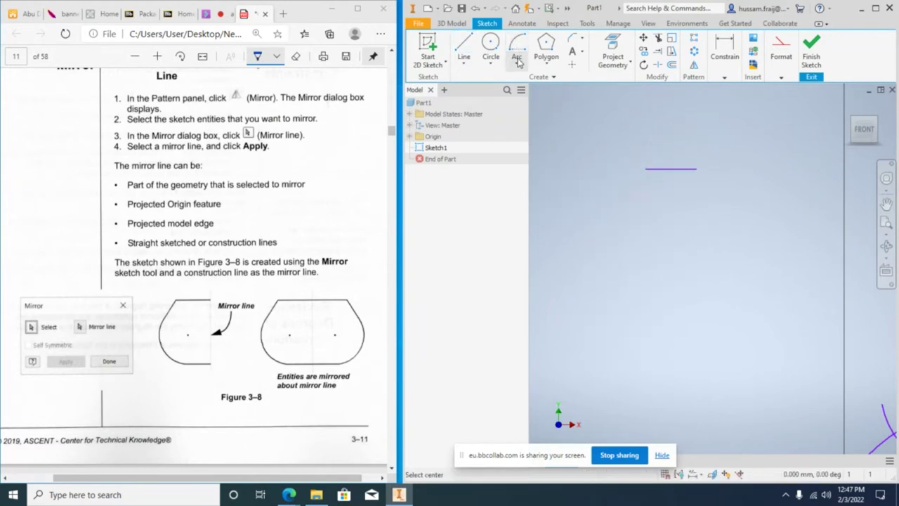
left_click(517, 62)
left_click(542, 86)
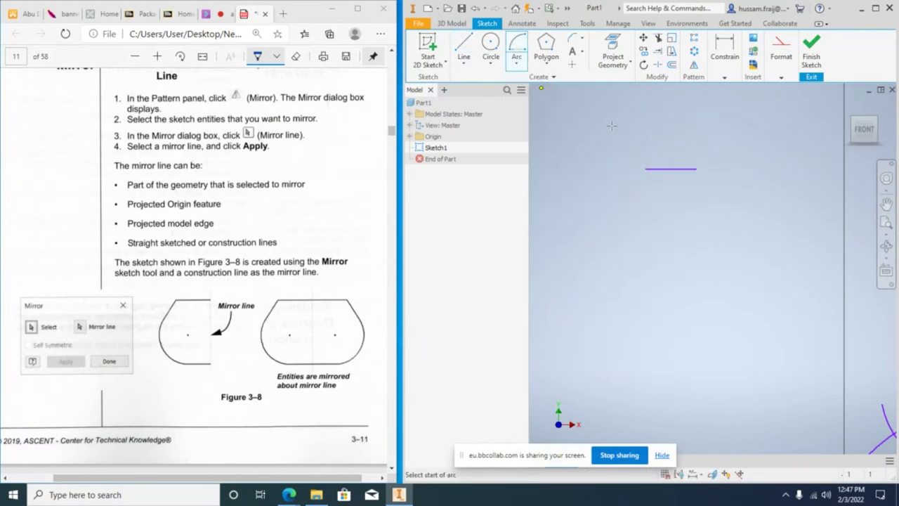
left_click(645, 169)
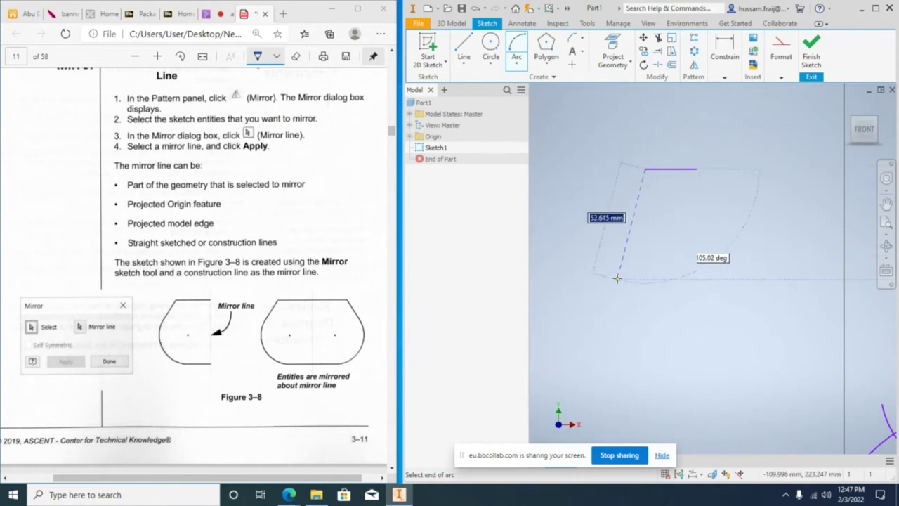
left_click(618, 284)
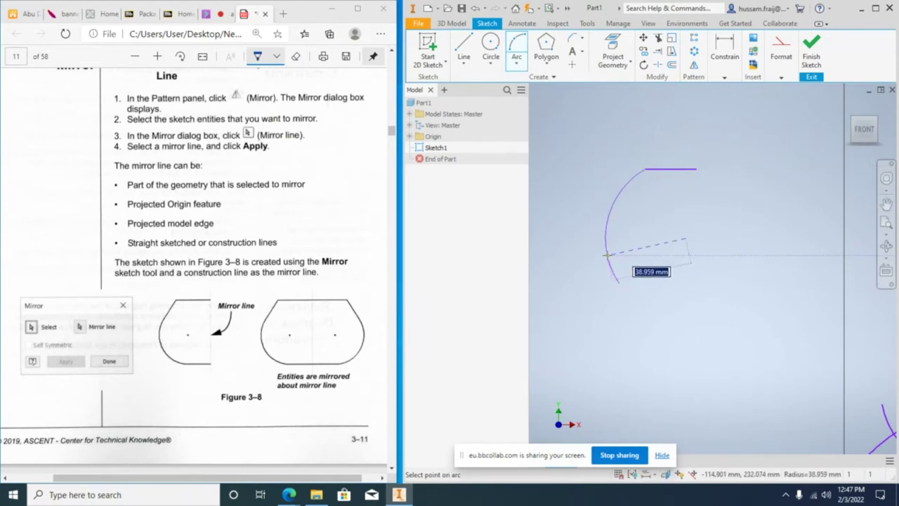
left_click(607, 255)
right_click(619, 143)
left_click(664, 143)
Draw an inclined line down from the arc's lower end and a horizontal line ending below the top line's right end.
left_click(465, 54)
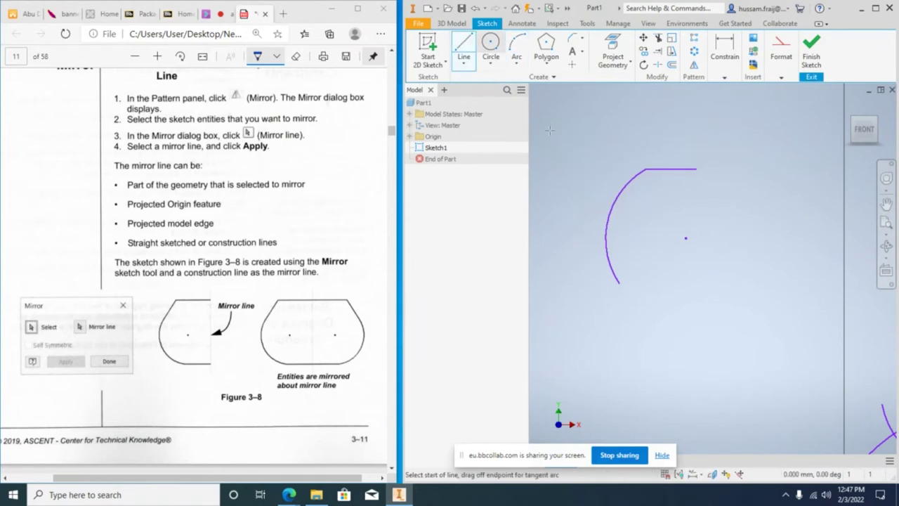
left_click(618, 283)
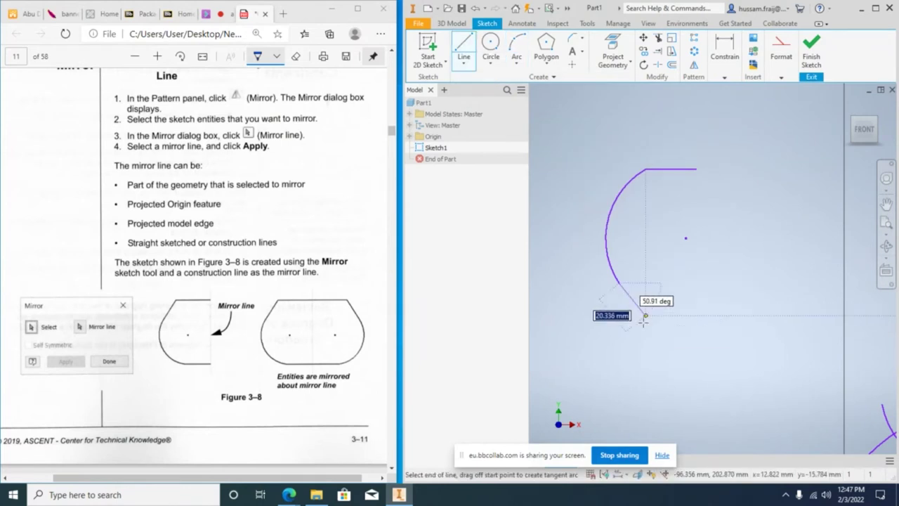
left_click(639, 337)
left_click(696, 338)
right_click(710, 271)
left_click(752, 302)
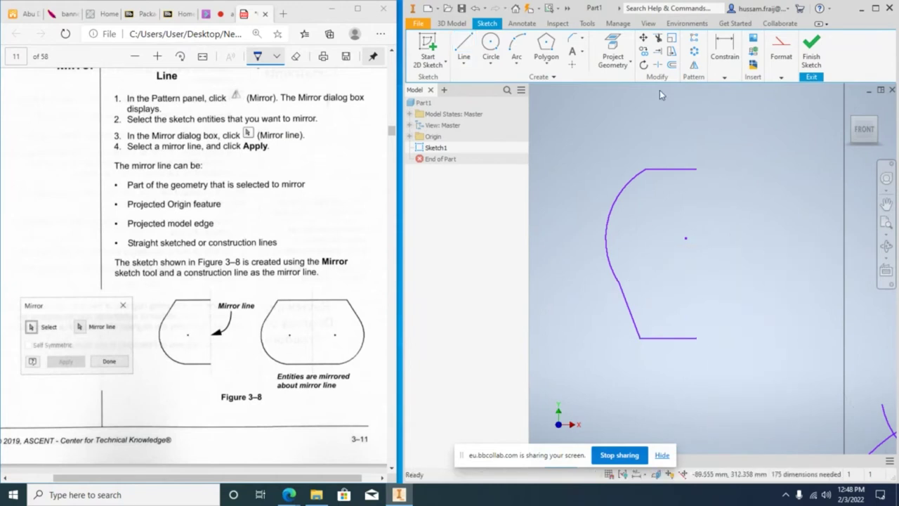
left_click(694, 66)
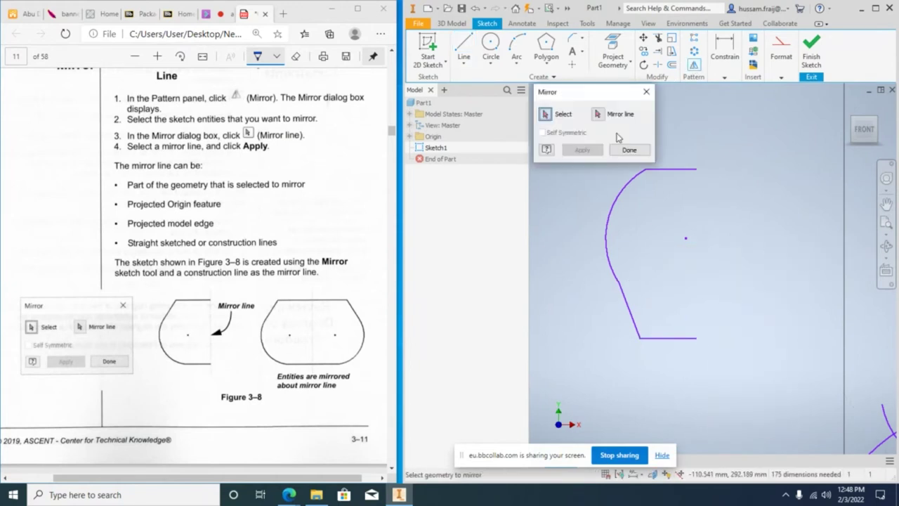
left_click_drag(607, 97, 498, 96)
mouse_move(583, 138)
left_mouse_down()
mouse_move(599, 149)
mouse_move(732, 408)
left_mouse_up()
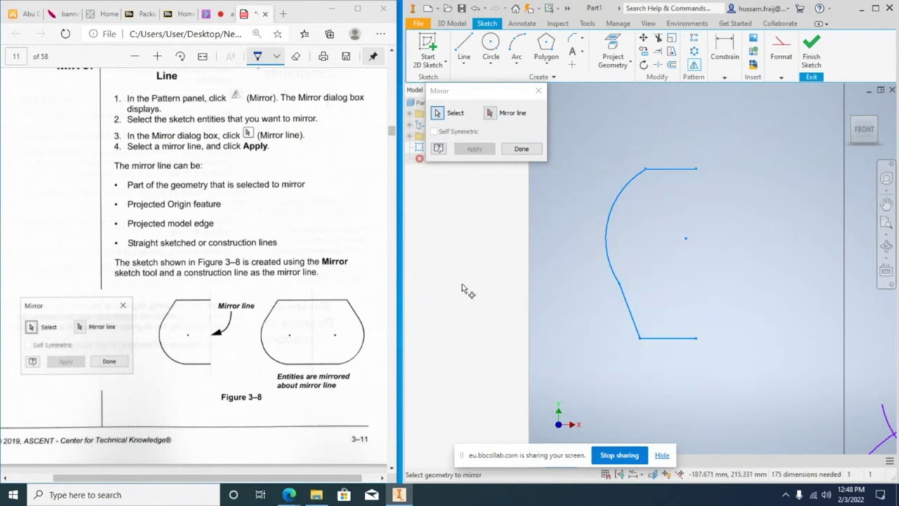
left_click(491, 113)
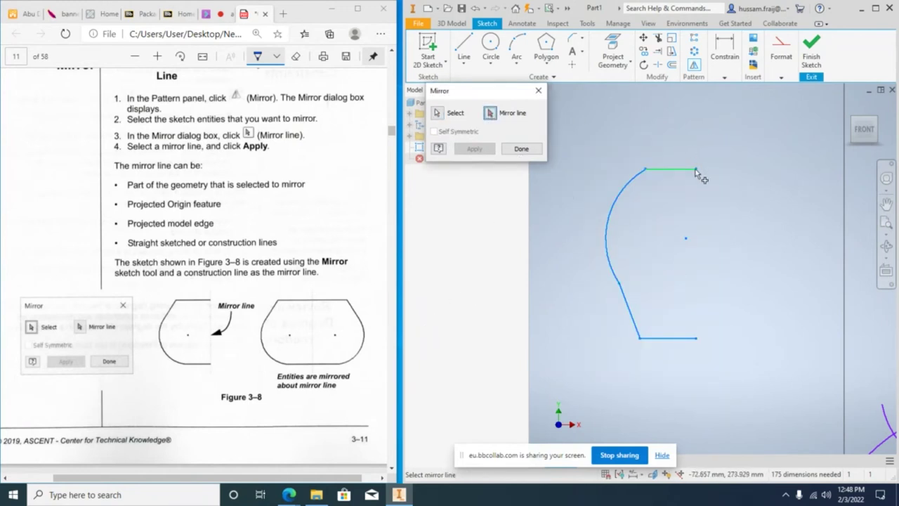
left_click(439, 117)
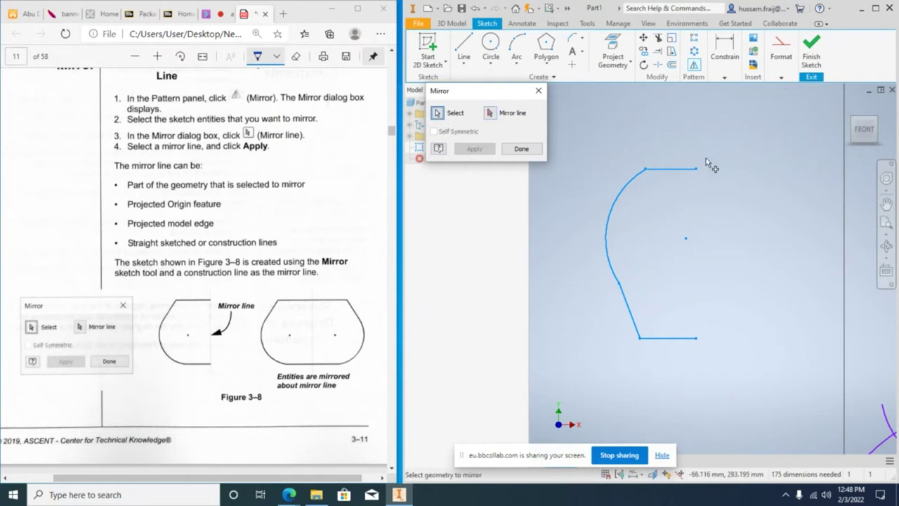
Draw a vertical line down from the top line's right end, stopping short of the bottom line, as the mirror line.
left_click(464, 46)
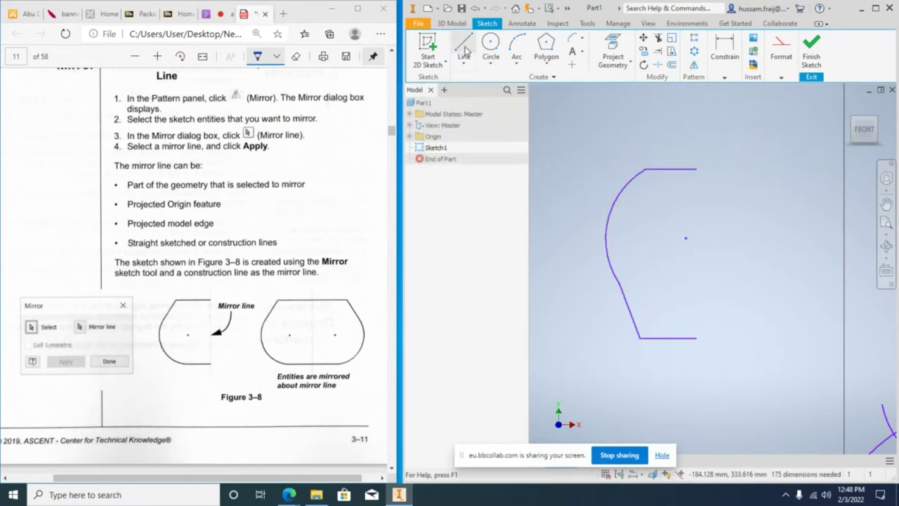
left_click(696, 169)
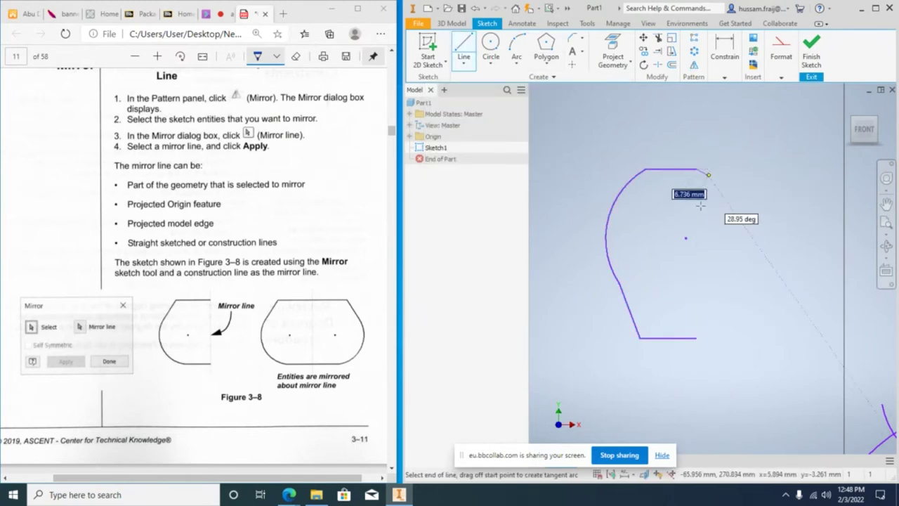
left_click(696, 268)
key("Escape")
Mirror the half profile about the vertical line to close the shape.
left_click(693, 65)
left_click_drag(683, 141, 596, 354)
left_click(494, 114)
left_click(696, 193)
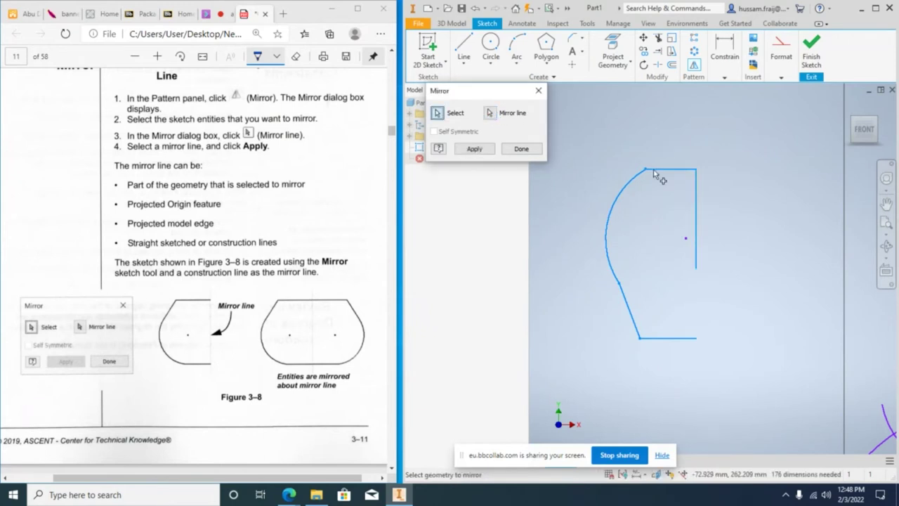
left_click(484, 148)
left_click(524, 149)
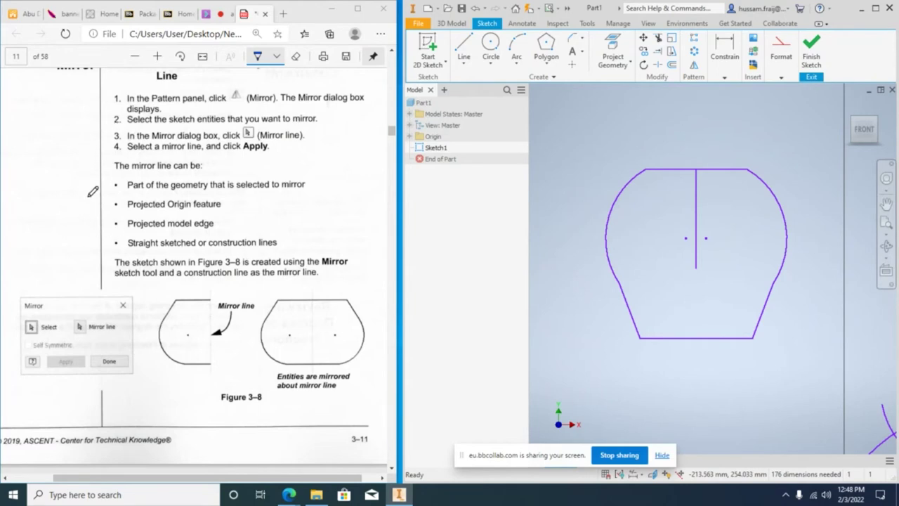
Read section 3.3 on additional constraint tools and reviewing existing constraints, and view the whole sketch.
scroll(92, 191, "down", 2)
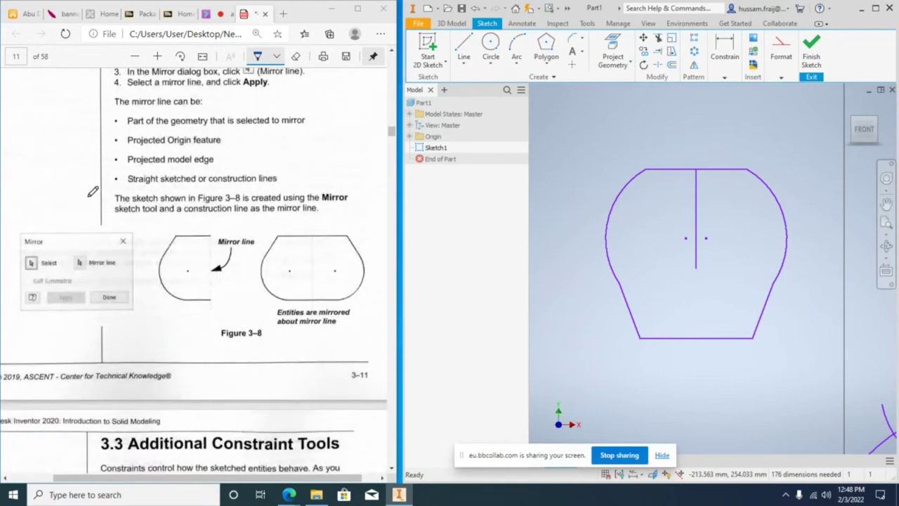
scroll(92, 191, "down", 2)
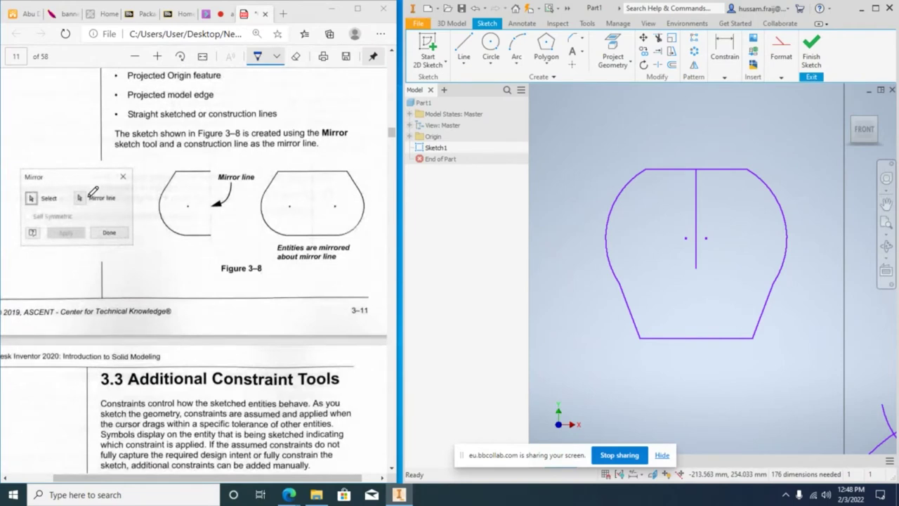
scroll(116, 219, "down", 6)
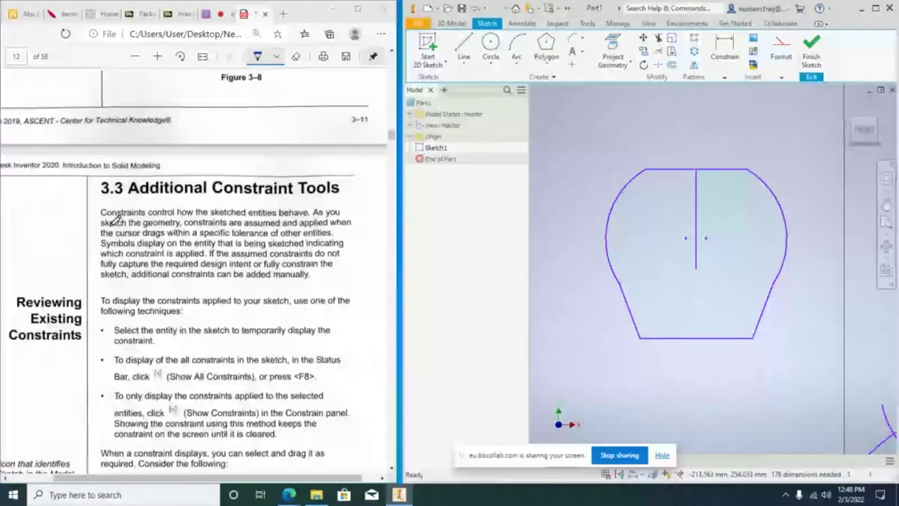
scroll(115, 220, "down", 4)
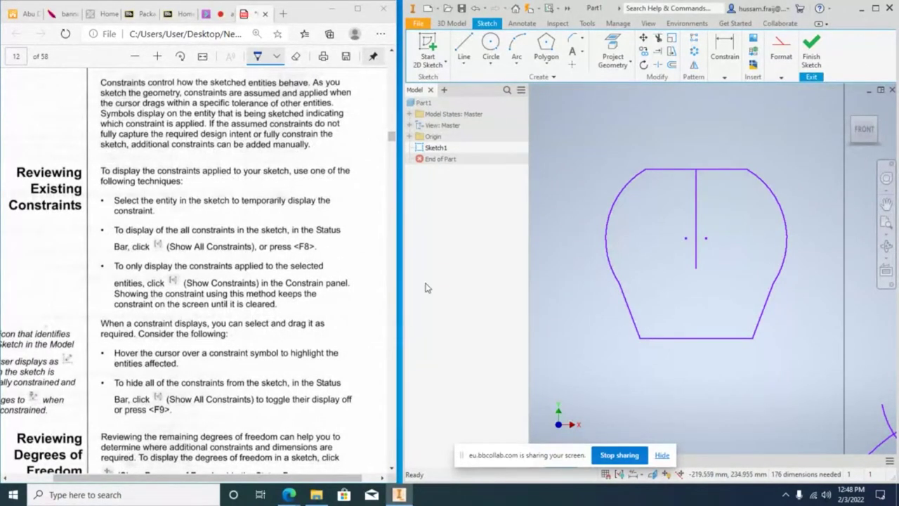
scroll(649, 321, "down", 2)
scroll(649, 317, "down", 4)
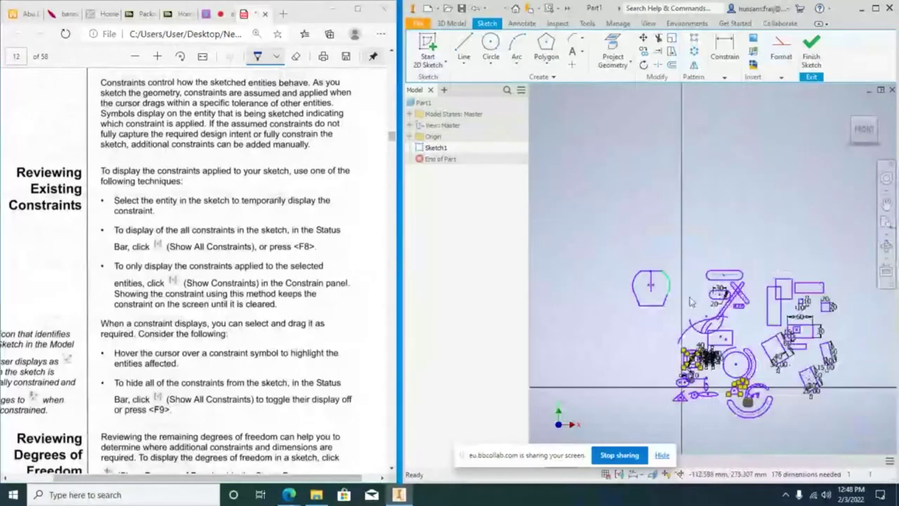
Delete all geometry from the sketch.
right_click(644, 162)
left_click(691, 162)
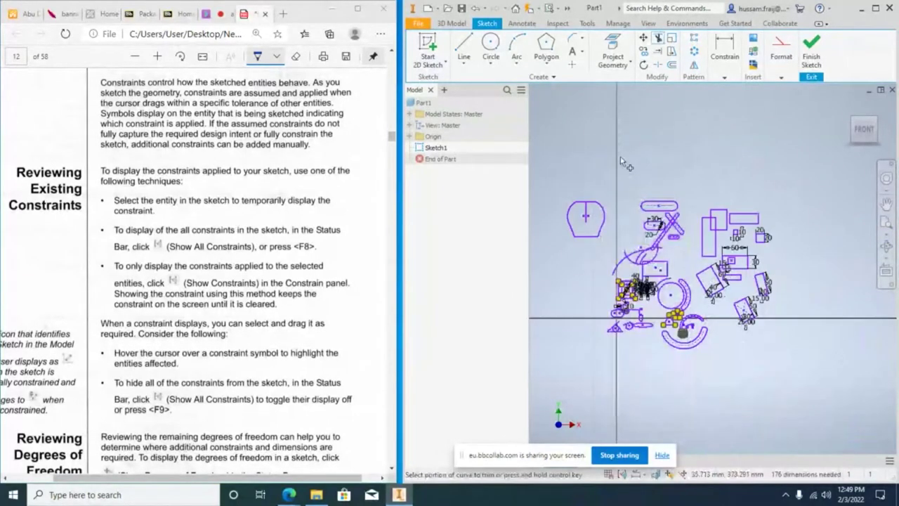
right_click(577, 94)
left_click(623, 95)
left_click_drag(554, 133, 831, 394)
key("Delete")
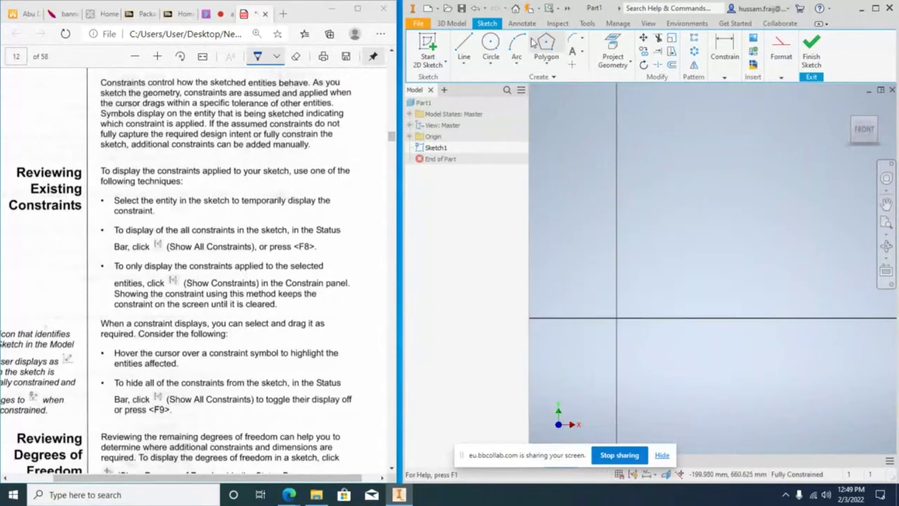
Draw two concentric circles with diameters of 25 mm and 40 mm in the empty sketch.
left_click(494, 65)
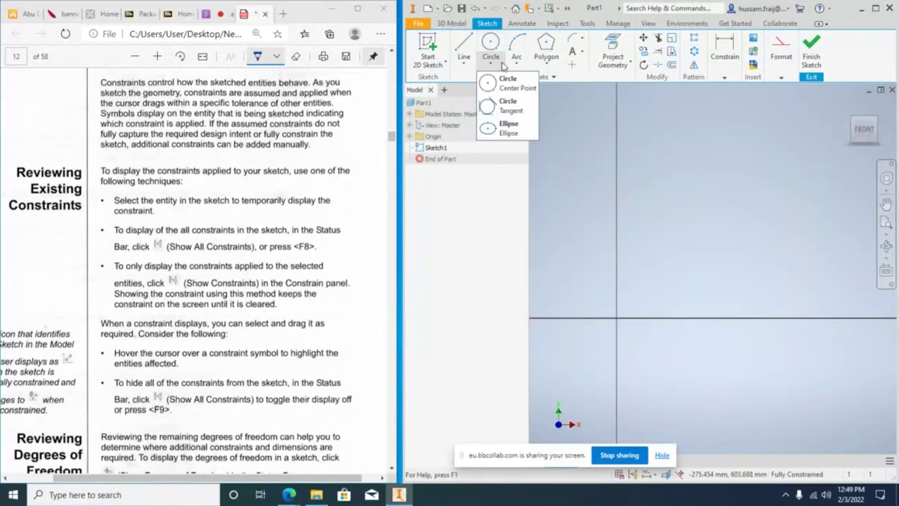
left_click(553, 66)
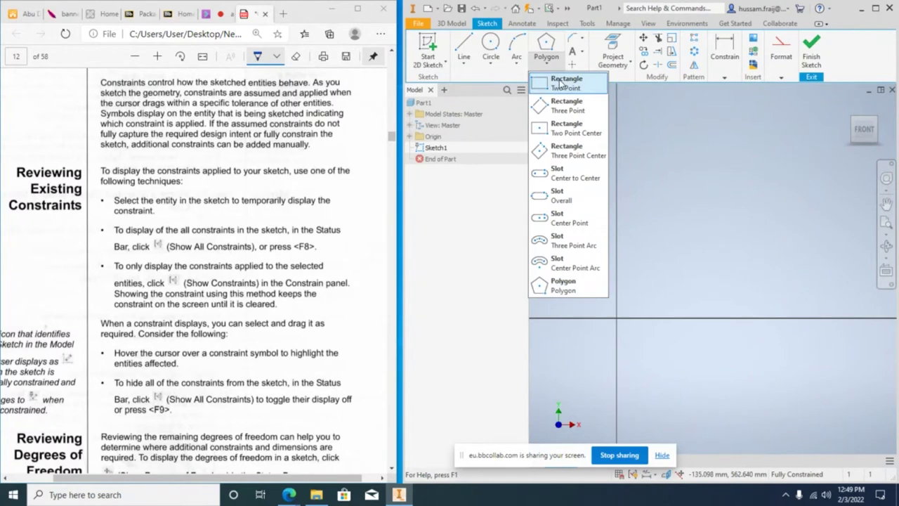
left_click(493, 44)
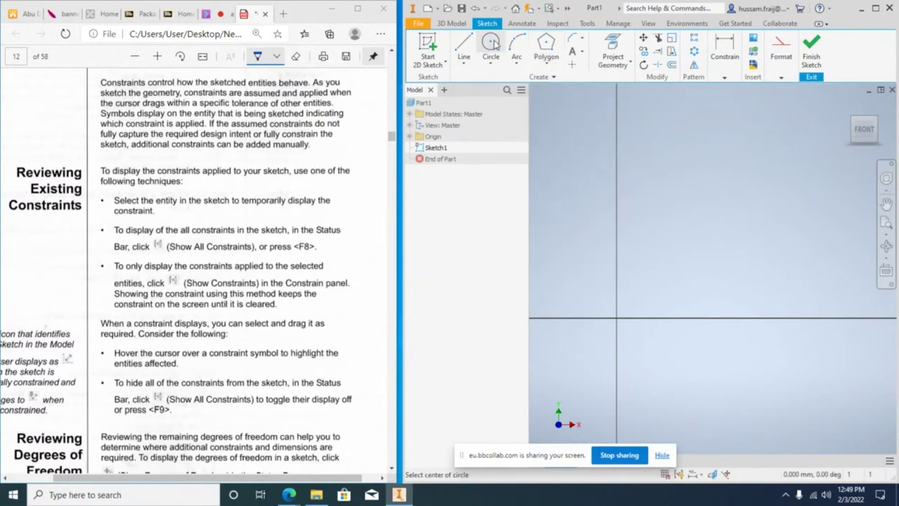
left_click(680, 230)
type("25")
key("Return")
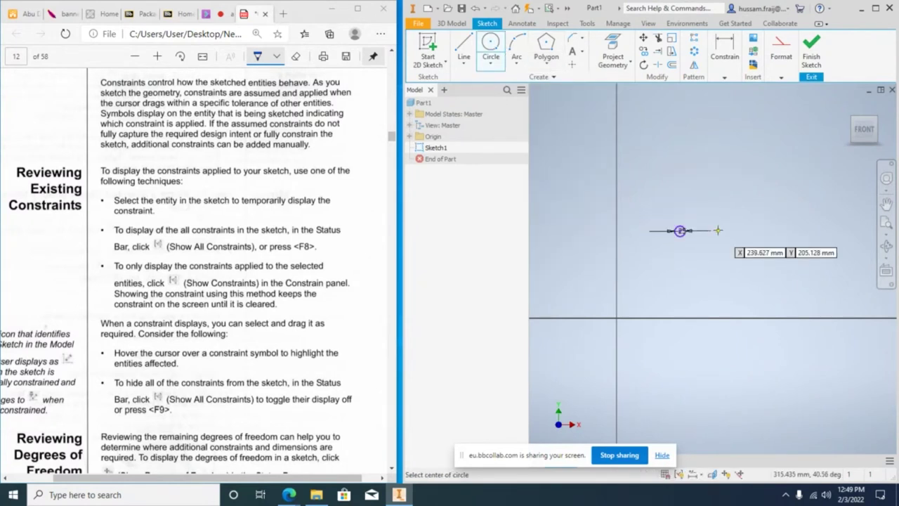
scroll(697, 233, "up", 5)
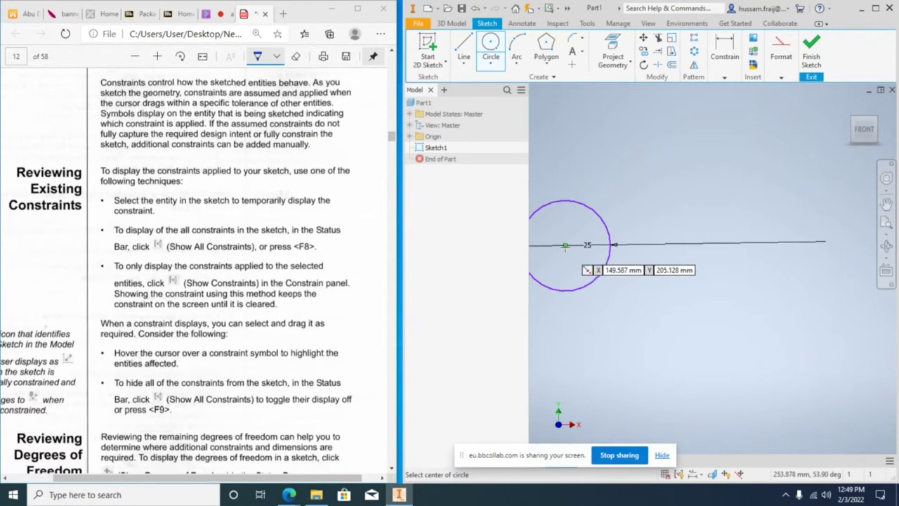
left_click(567, 245)
type("40")
key("Return")
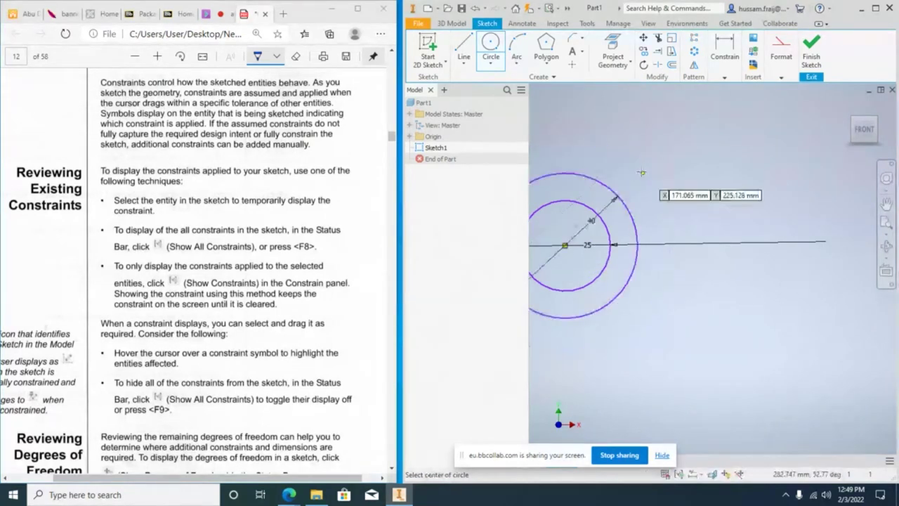
Circumscribe a four-sided polygon around each of the two concentric circles, with edges tangent at the top points.
left_click(546, 49)
left_click(655, 249)
left_click(520, 159)
left_click(656, 177)
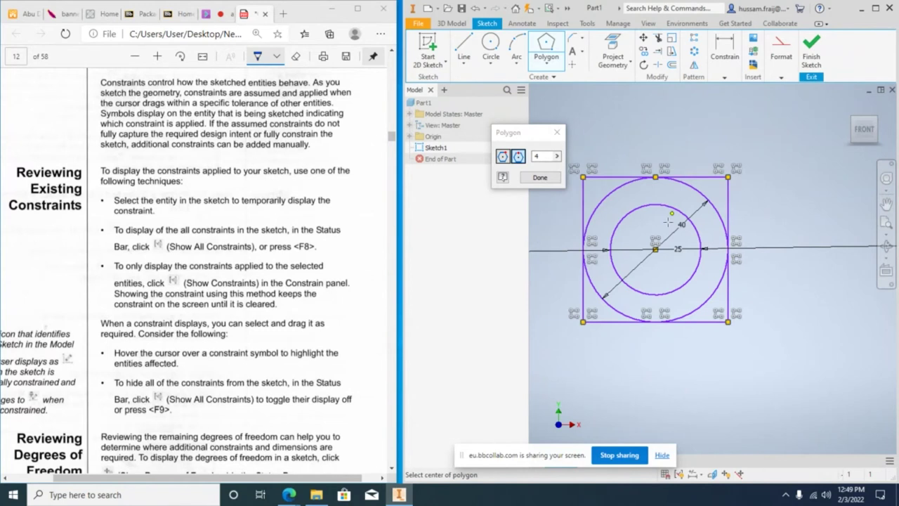
left_click(654, 249)
left_click(656, 204)
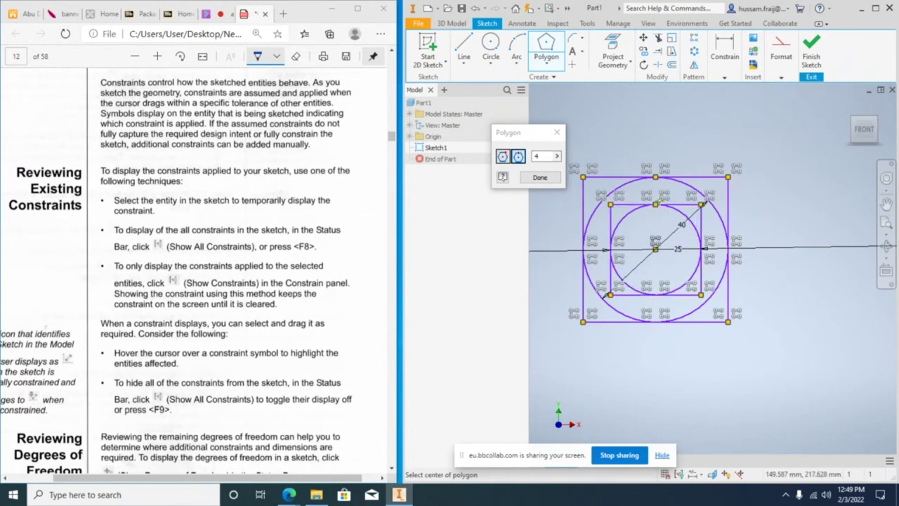
left_click(540, 177)
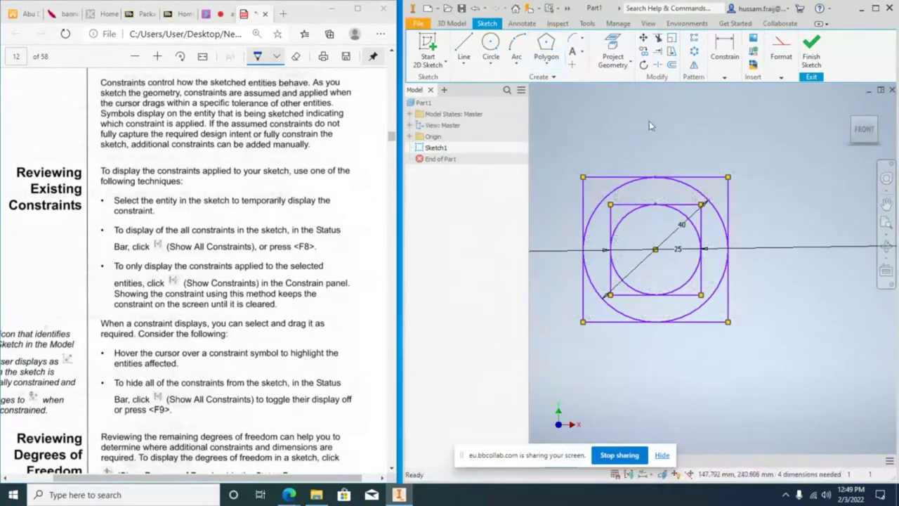
Convert the 40 mm and 25 mm circles to construction geometry.
scroll(653, 140, "up", 1)
scroll(672, 151, "down", 1)
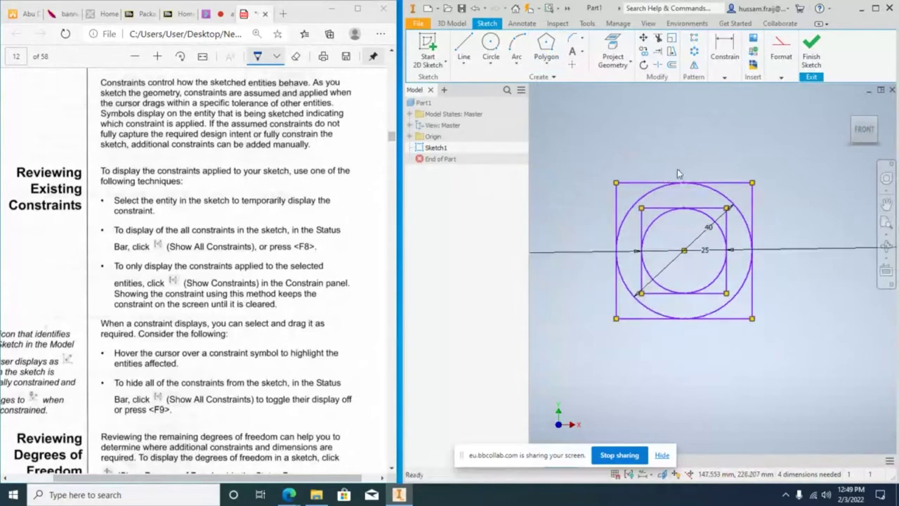
left_click(655, 191)
left_click(778, 63)
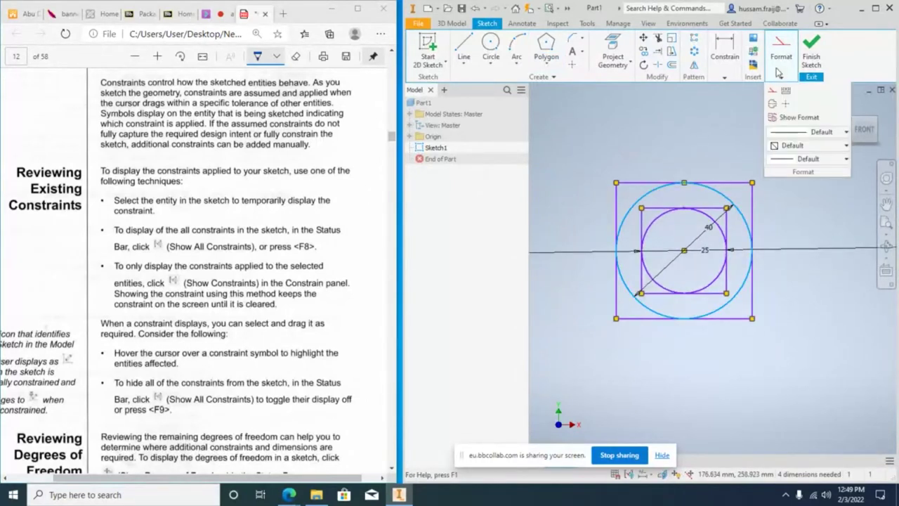
left_click(773, 90)
left_click(683, 209)
left_click(780, 62)
left_click(773, 92)
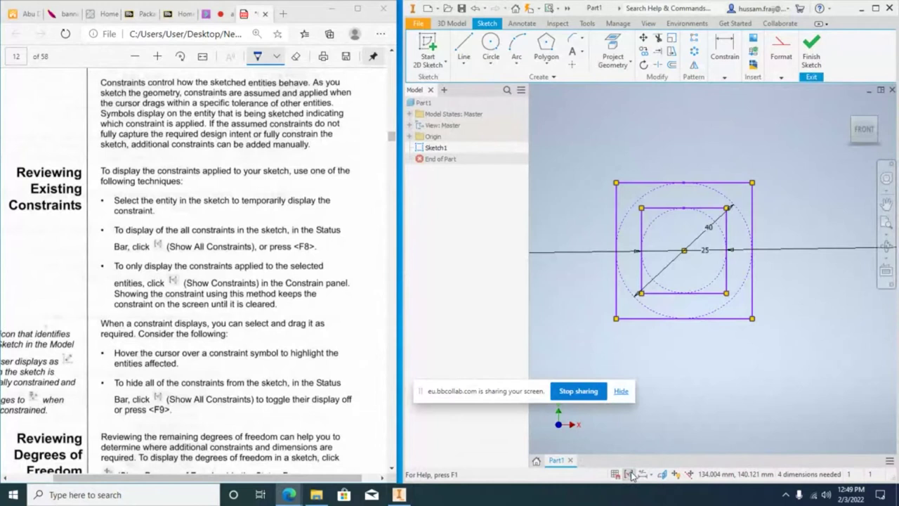
Show all constraints on the nested squares and circles, and hide them again.
left_click(628, 475)
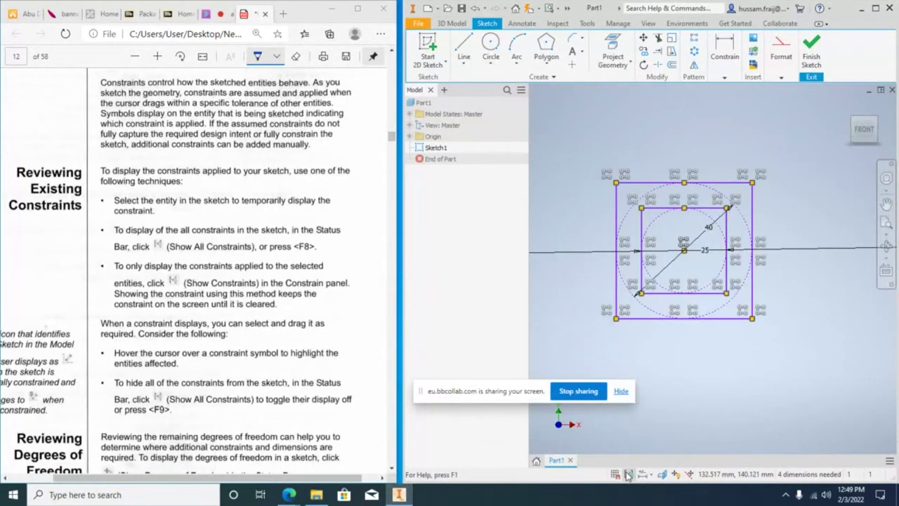
left_click(628, 475)
left_click(628, 476)
left_click(628, 475)
mouse_move(765, 337)
middle_mouse_down()
mouse_move(690, 327)
mouse_move(661, 297)
middle_mouse_up()
scroll(690, 327, "down", 1)
scroll(700, 308, "up", 3)
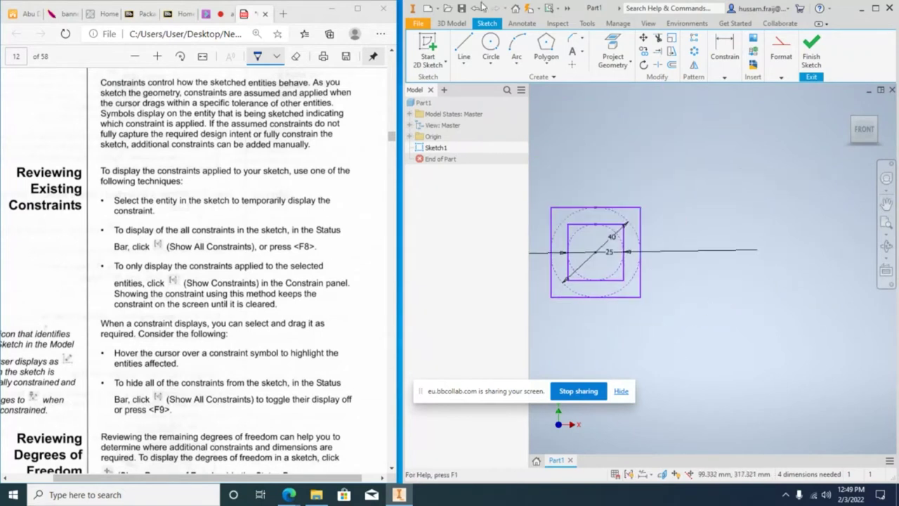
Draw two separate circles of similar size above and to the right of the nested squares, the second one further right and higher.
left_click(490, 46)
left_click(673, 164)
left_click(695, 149)
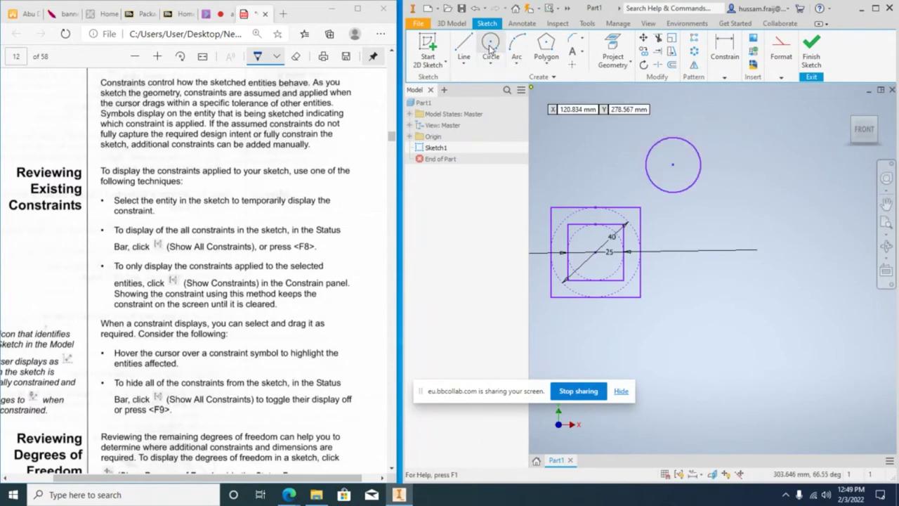
left_click(491, 46)
left_click(770, 124)
left_click(773, 152)
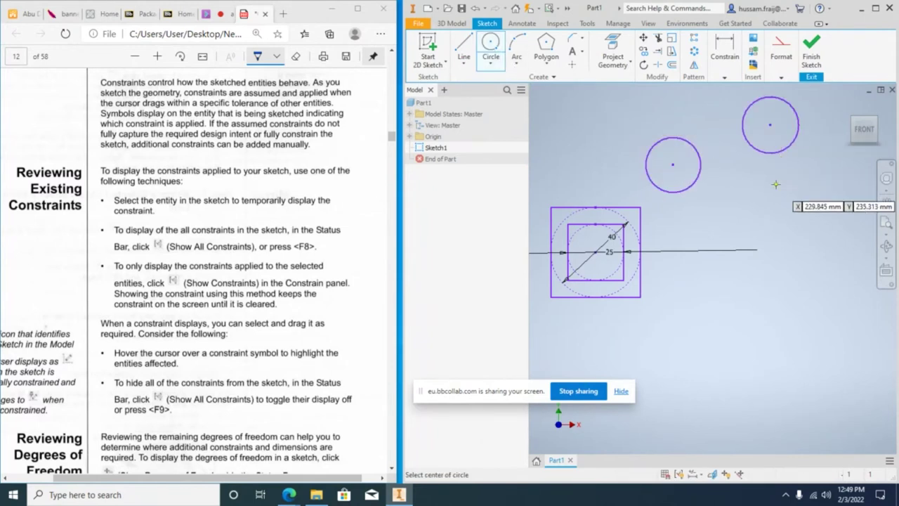
right_click(776, 185)
key("Escape")
middle_click_drag(765, 185, 735, 241)
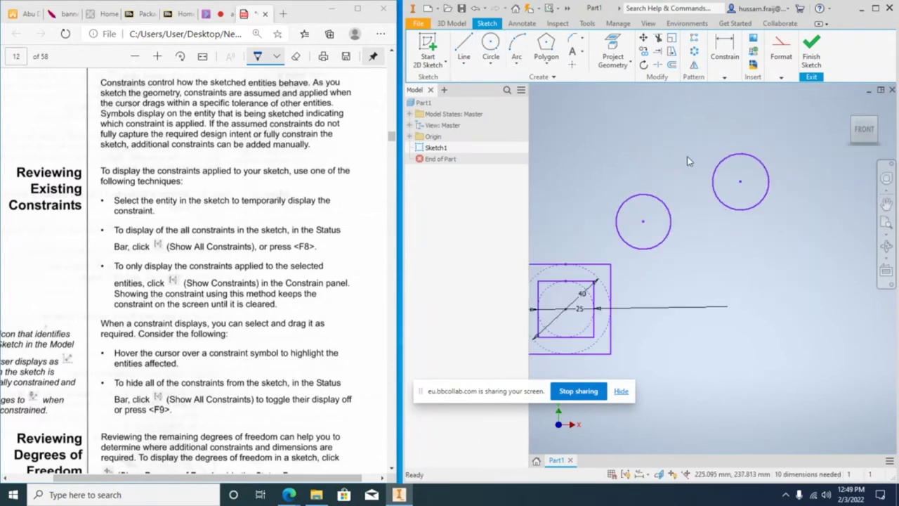
Draw a line tangent to the upper sides of both separate circles, using the Tangent point snap at each end.
left_click(465, 42)
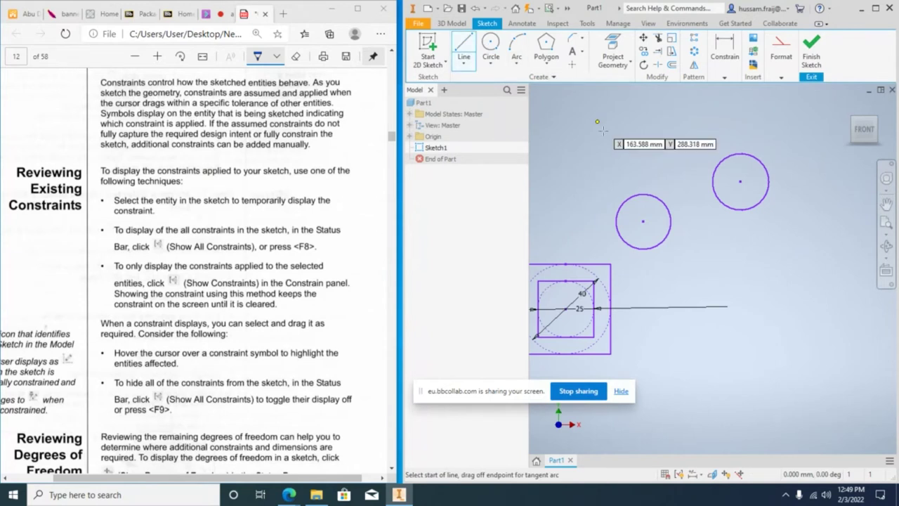
right_click(635, 205)
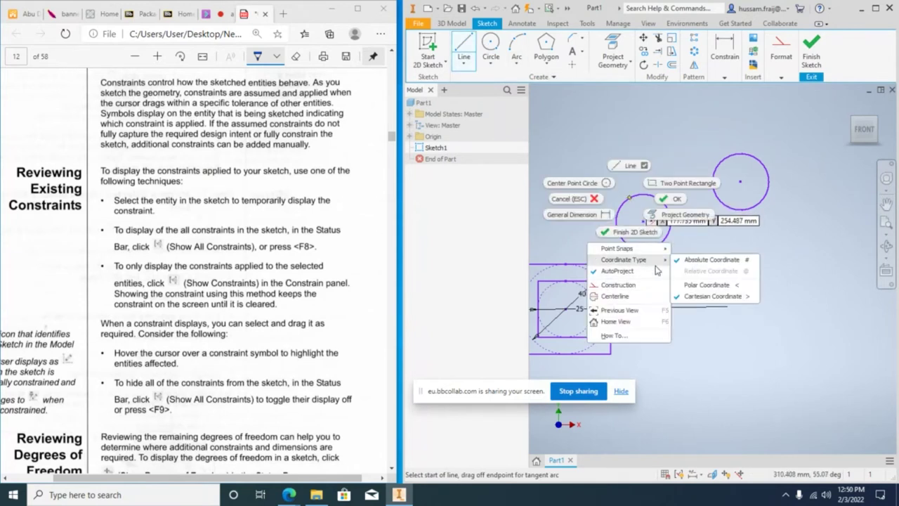
mouse_move(661, 254)
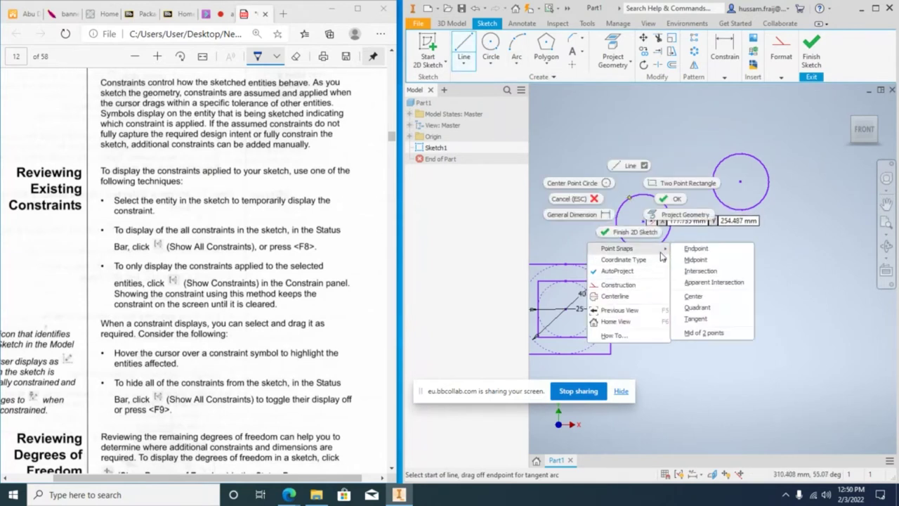
left_click(696, 319)
left_click(632, 198)
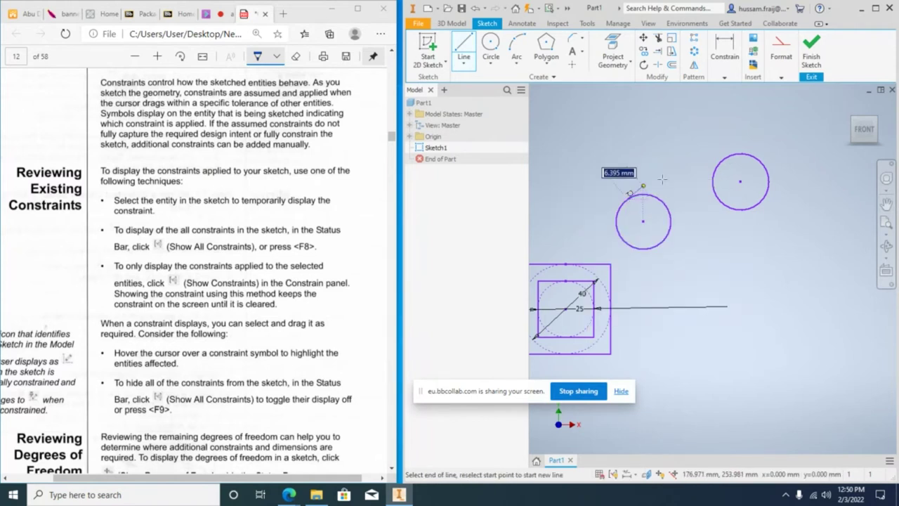
right_click(733, 161)
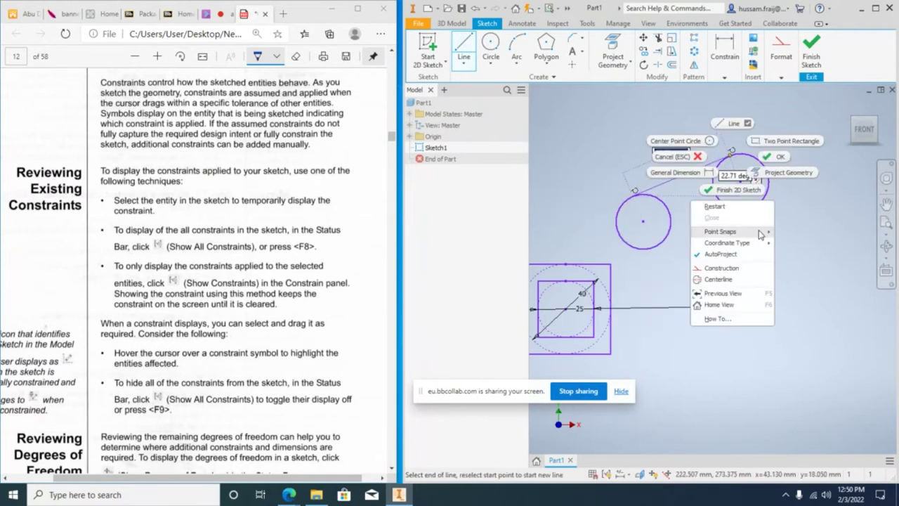
mouse_move(731, 234)
left_click(800, 299)
left_click(760, 200)
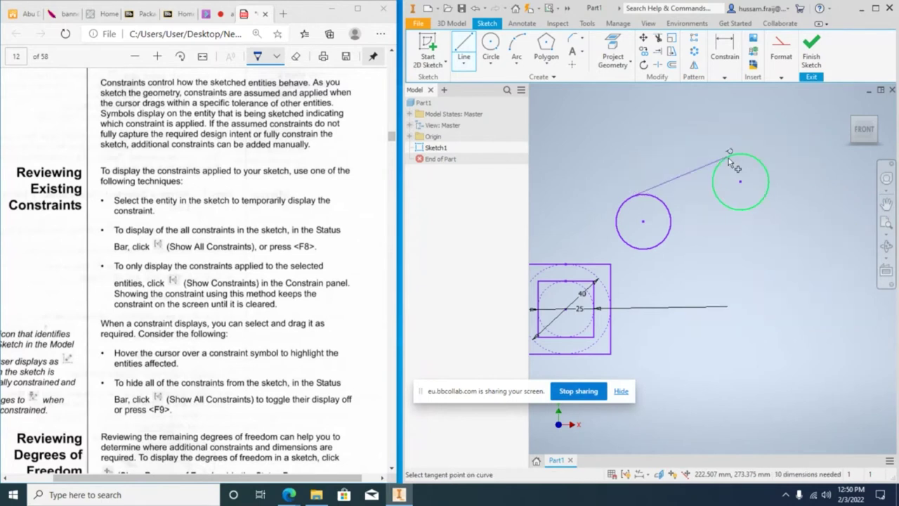
key("Escape")
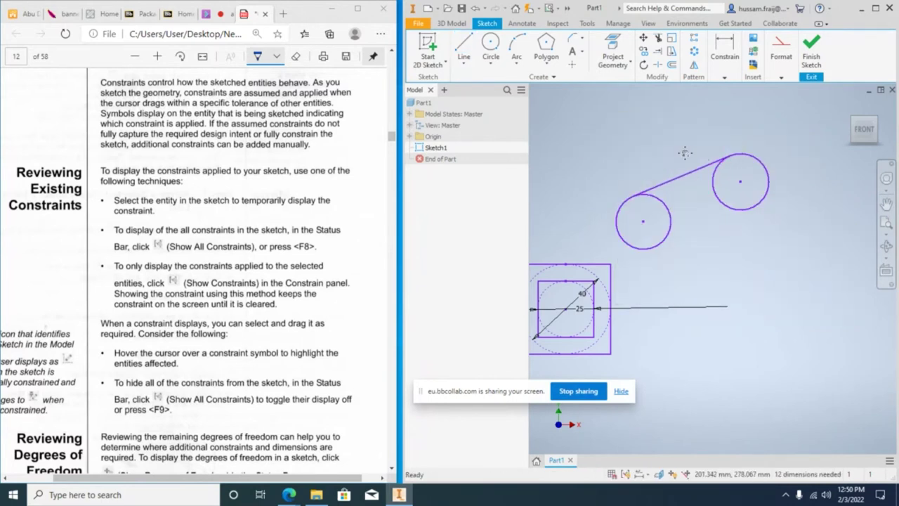
Delete the nested squares and construction circles together with their dimensions.
scroll(676, 175, "up", 2)
left_click_drag(653, 300, 582, 233)
key("Delete")
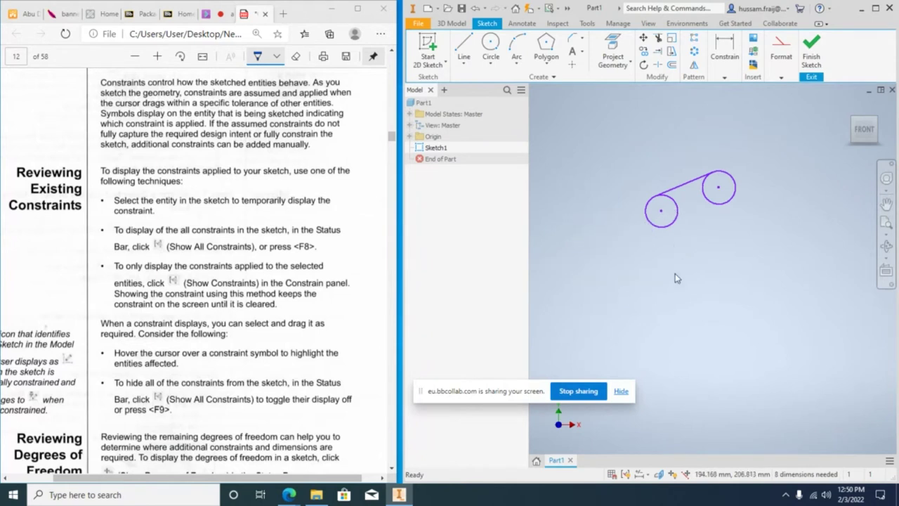
Show all constraints on the two circles and the tangent line.
left_click(625, 475)
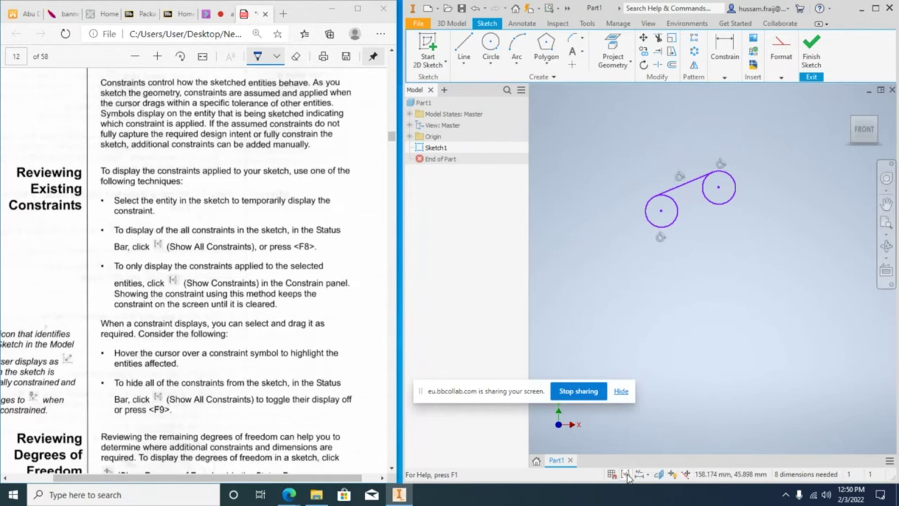
left_click(626, 475)
middle_click_drag(734, 284, 738, 315)
scroll(678, 206, "up", 3)
scroll(681, 205, "down", 6)
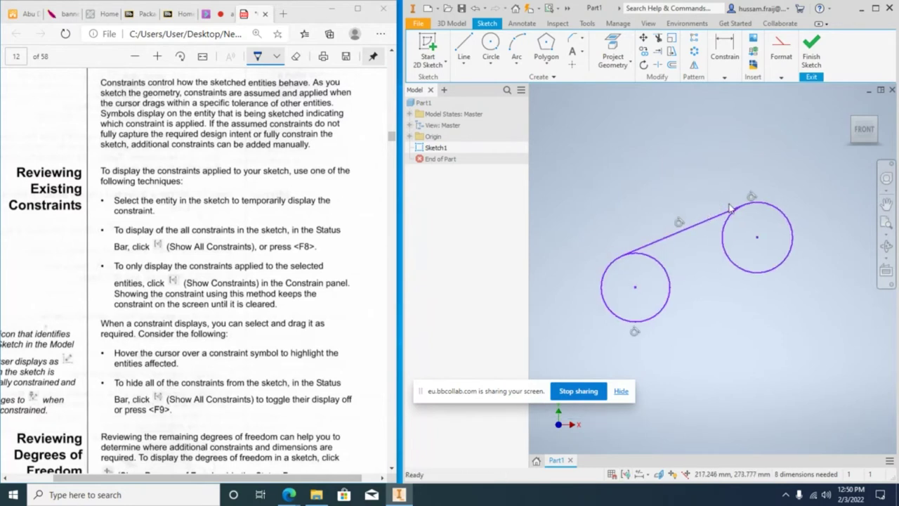
Reposition the tangent line and its endpoints so that it runs horizontally from the left circle's top across the right circle's top.
mouse_move(730, 208)
left_mouse_down()
mouse_move(735, 216)
mouse_move(769, 215)
mouse_move(754, 206)
mouse_move(692, 222)
mouse_move(723, 168)
mouse_move(777, 170)
left_mouse_up()
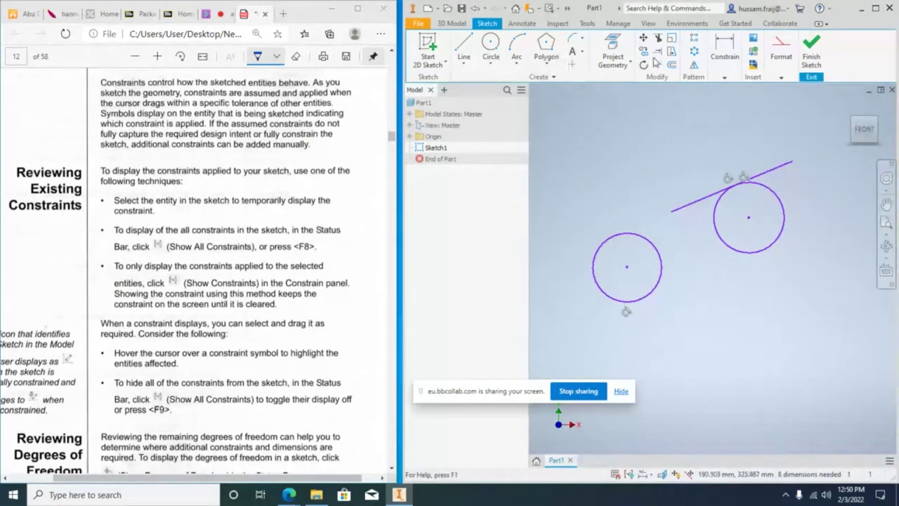
key("e")
left_click(685, 210)
right_click(682, 170)
left_click(726, 171)
left_click_drag(792, 162, 782, 200)
mouse_move(697, 199)
left_mouse_down()
mouse_move(679, 172)
mouse_move(700, 219)
mouse_move(694, 233)
mouse_move(723, 214)
mouse_move(767, 125)
mouse_move(746, 232)
mouse_move(772, 199)
left_mouse_up()
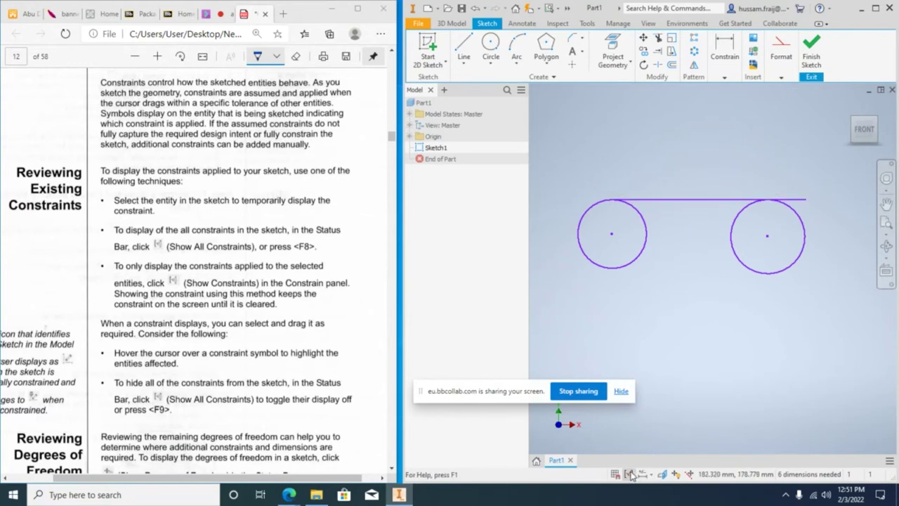
Delete the tangent constraint between the horizontal line and the right circle, and move the line up clear of that circle.
right_click(777, 196)
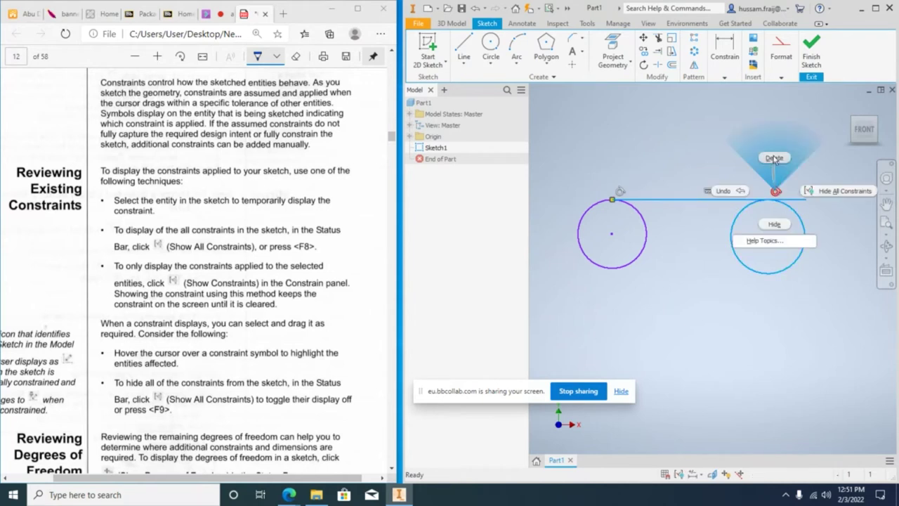
left_click(774, 157)
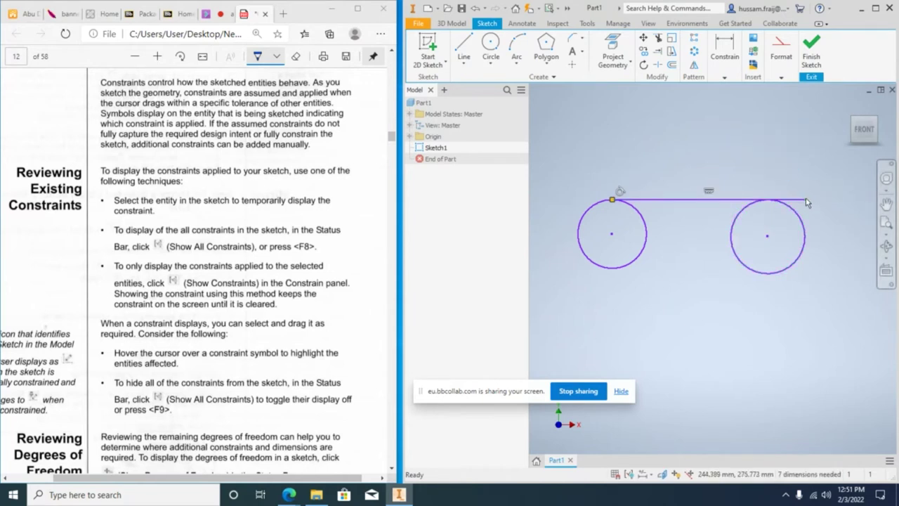
left_click_drag(806, 202, 804, 182)
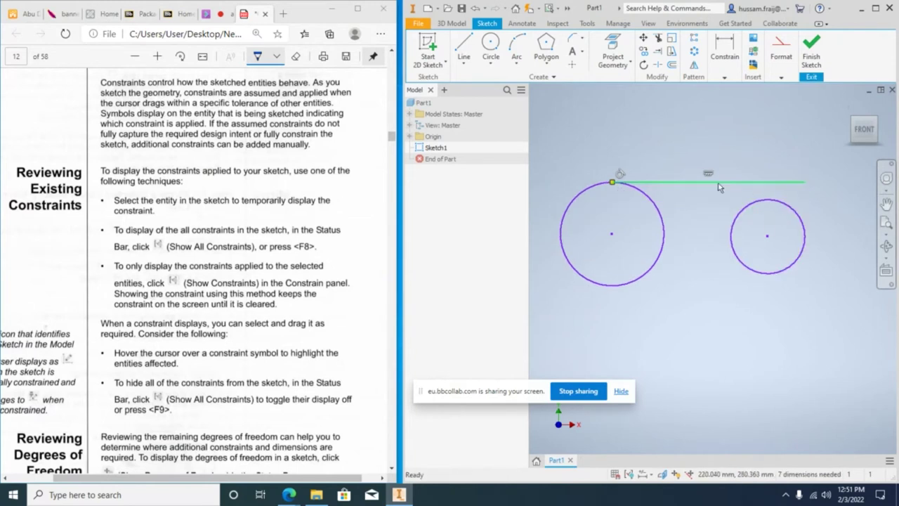
left_click_drag(781, 190, 785, 192)
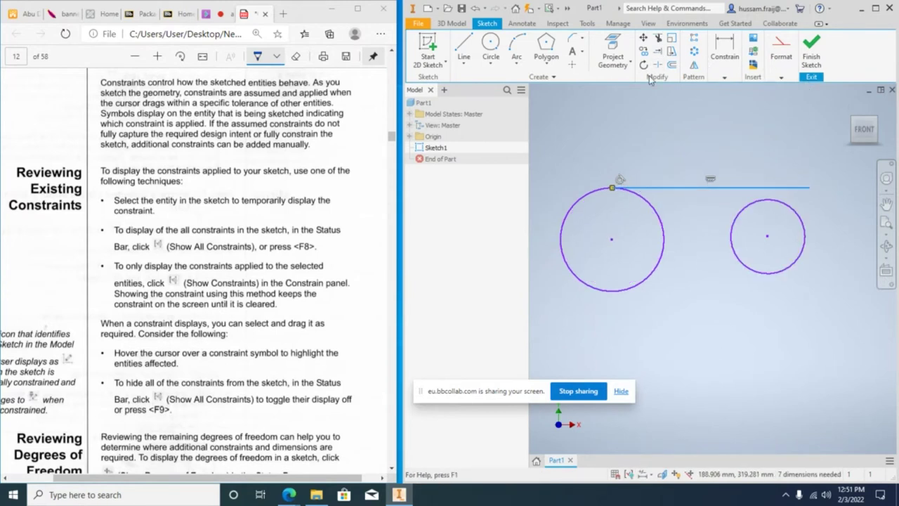
Apply a tangent constraint between the horizontal line and the right circle.
left_click(725, 79)
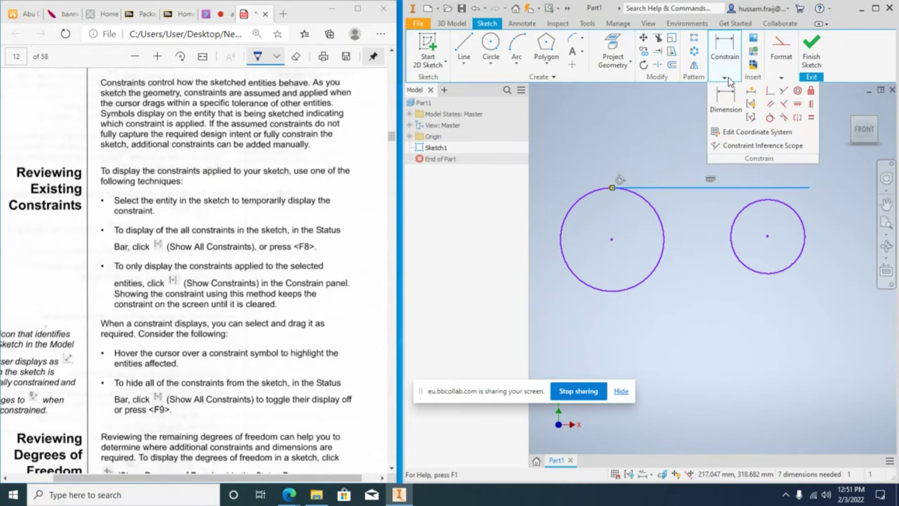
left_click(770, 118)
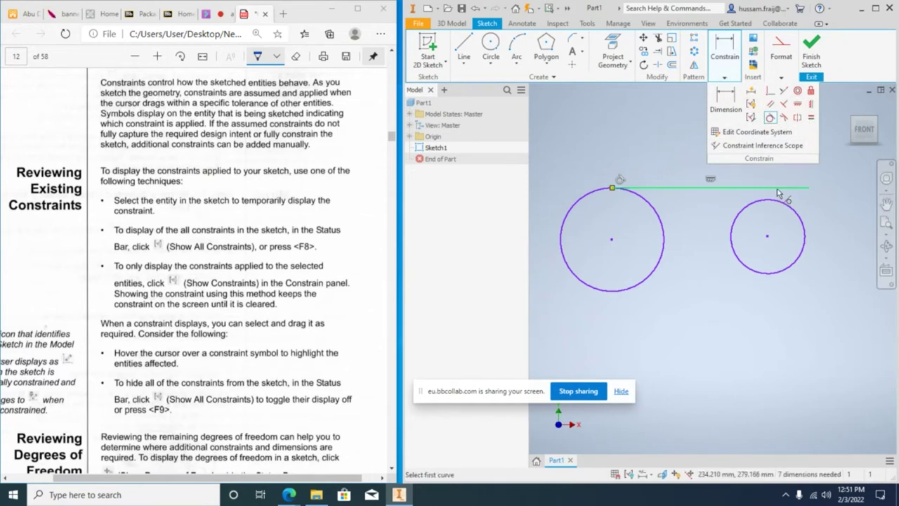
right_click(718, 255)
left_click(675, 251)
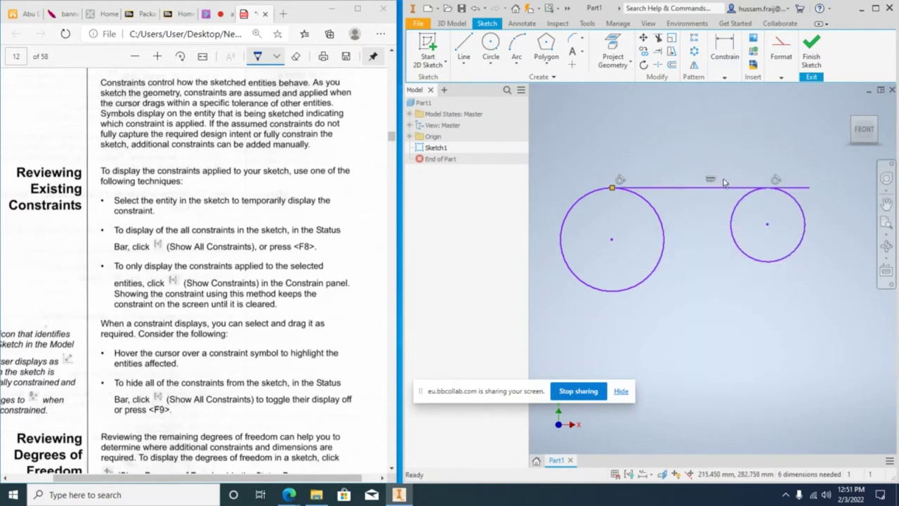
Move the horizontal constraint symbol below the tangent line and shift the line's right endpoint slightly.
left_click_drag(712, 184, 726, 219)
mouse_move(806, 193)
left_mouse_down()
mouse_move(811, 179)
mouse_move(818, 200)
mouse_move(812, 189)
left_mouse_up()
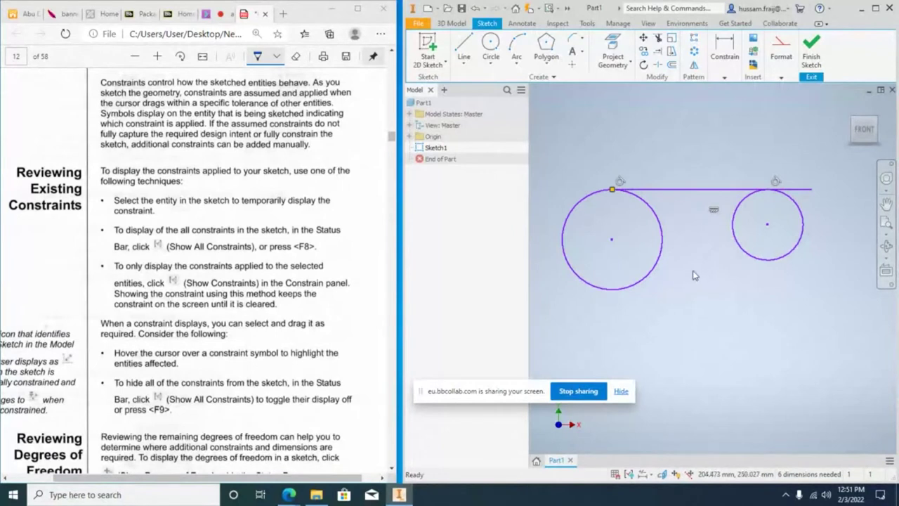
Hide all constraints in the sketch and show them again.
left_click(630, 475)
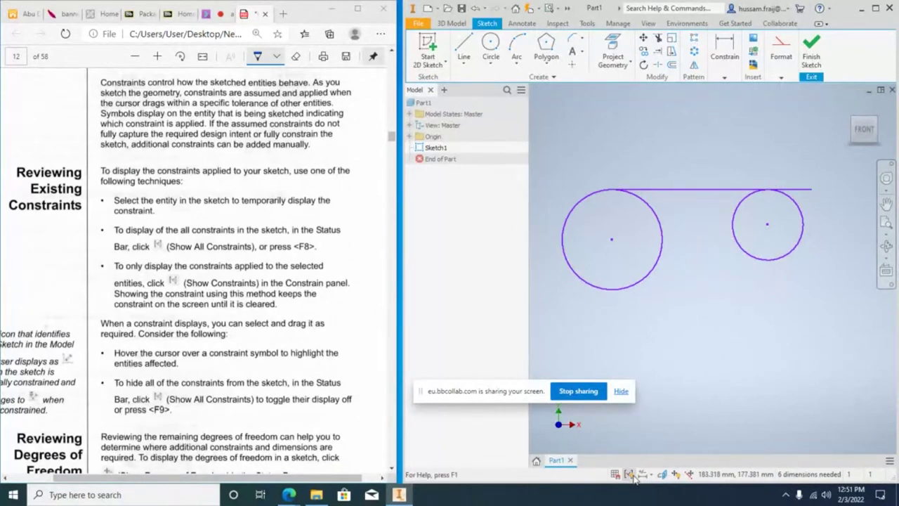
left_click(635, 475)
left_click(634, 476)
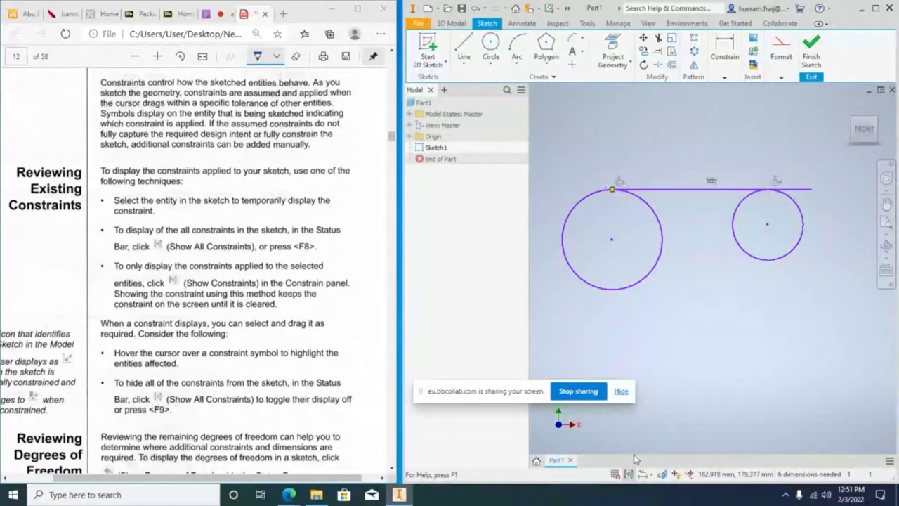
Delete the horizontal constraint on the tangent line and lower the line's right endpoint so that it slopes down.
right_click(712, 184)
left_click(711, 147)
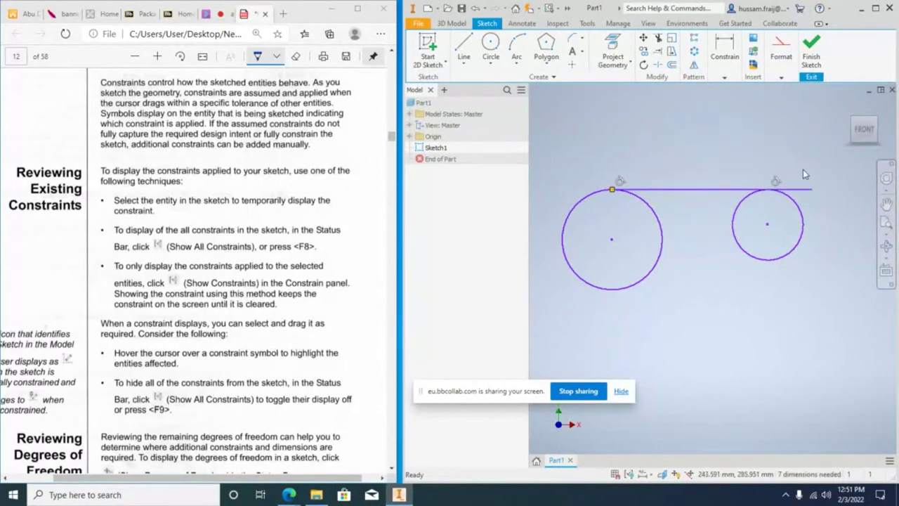
left_click_drag(812, 193, 815, 246)
Apply a horizontal constraint to the sloping tangent line.
left_click(724, 78)
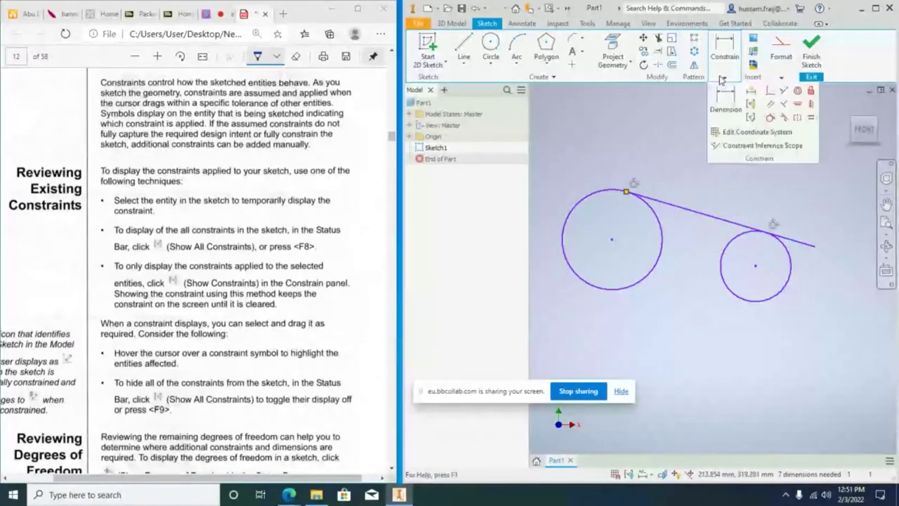
left_click(797, 105)
left_click(705, 215)
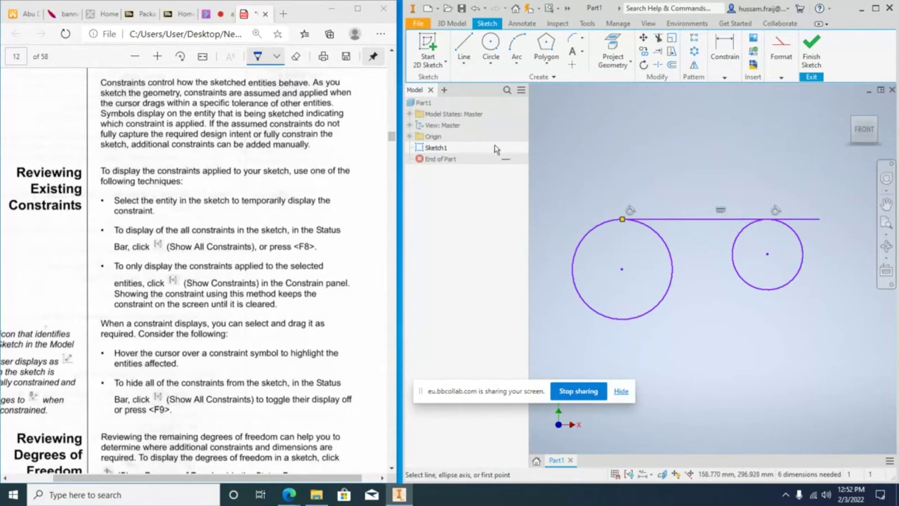
Bring up the manual's Reviewing Degrees of Freedom section and delete both circles and the tangent line from the sketch.
scroll(186, 270, "down", 4)
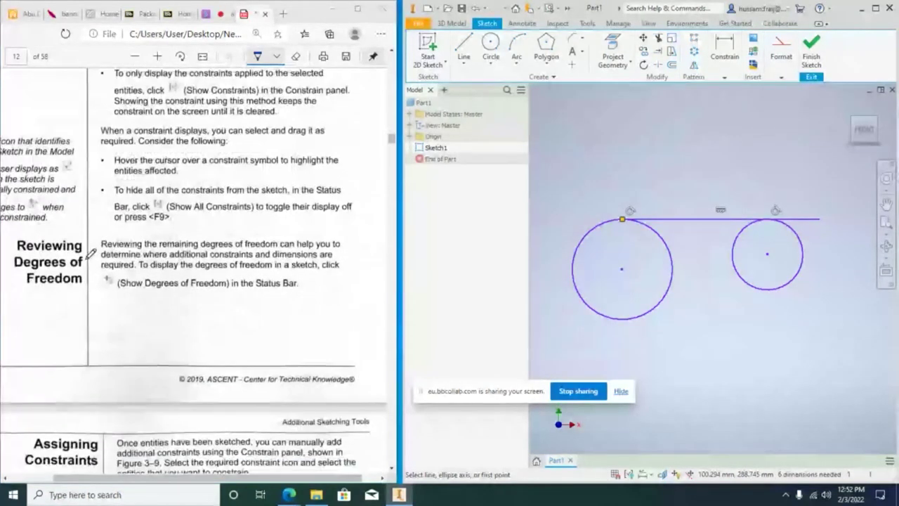
scroll(186, 232, "down", 1)
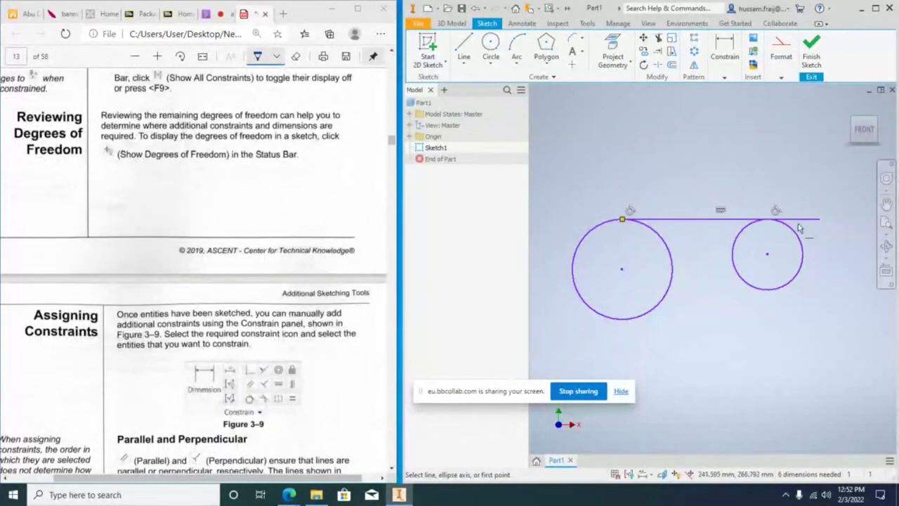
scroll(717, 189, "down", 2)
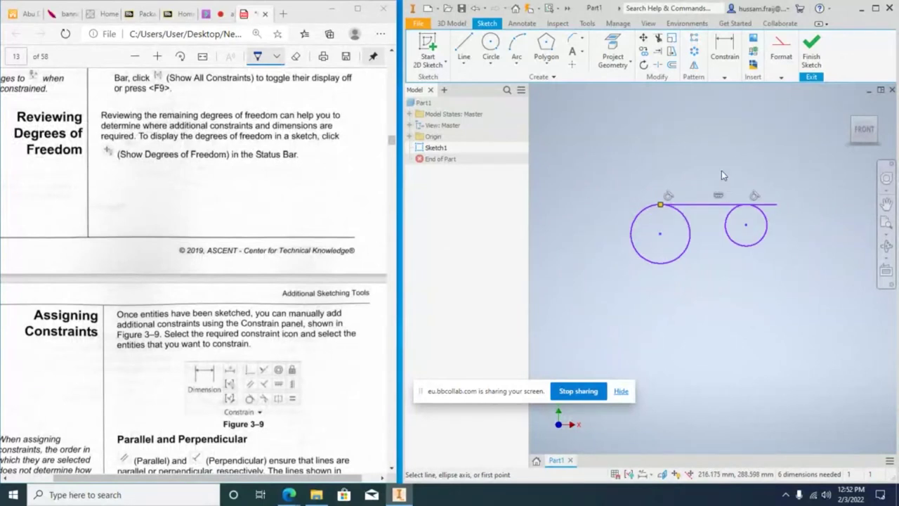
scroll(773, 196, "up", 3)
scroll(765, 253, "down", 5)
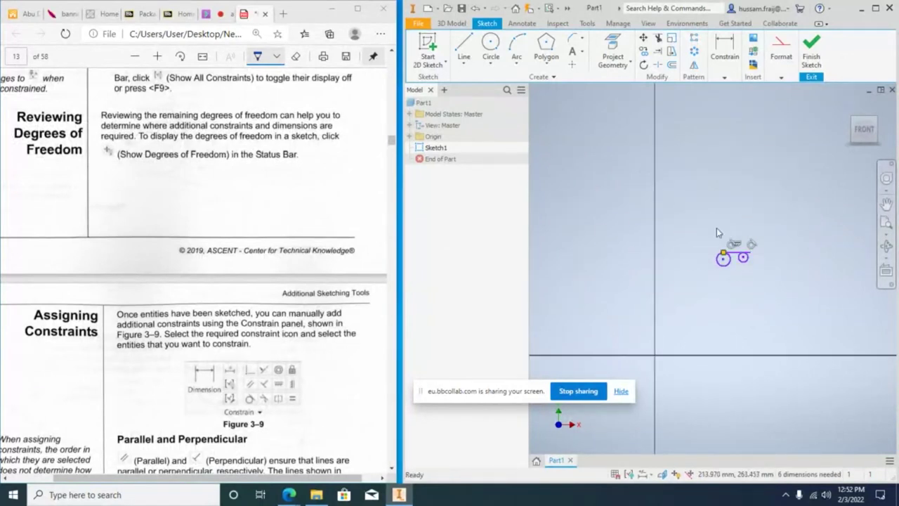
left_click_drag(693, 217, 766, 277)
key("Delete")
middle_click_drag(662, 375, 683, 329)
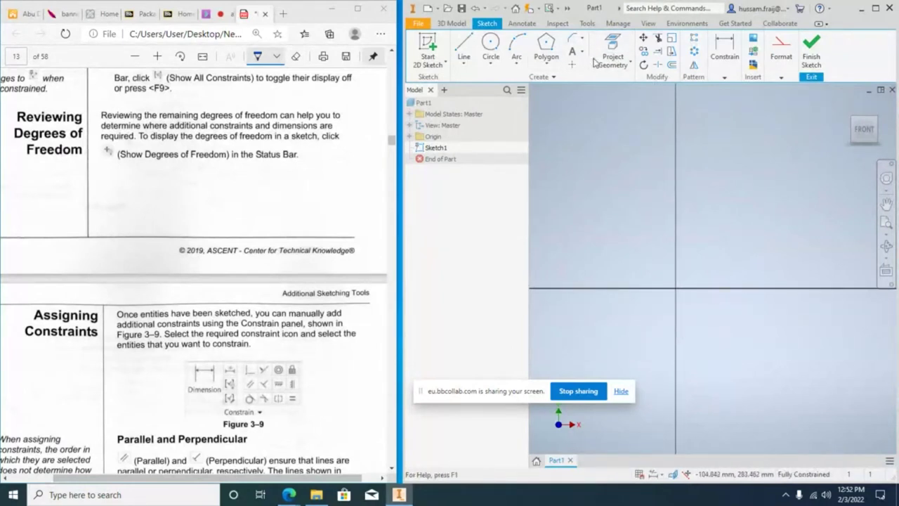
left_click(492, 65)
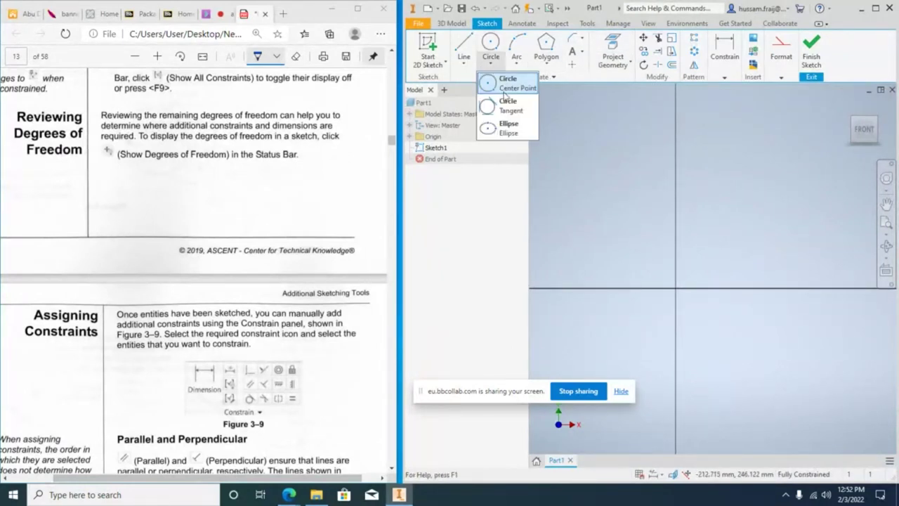
left_click(544, 64)
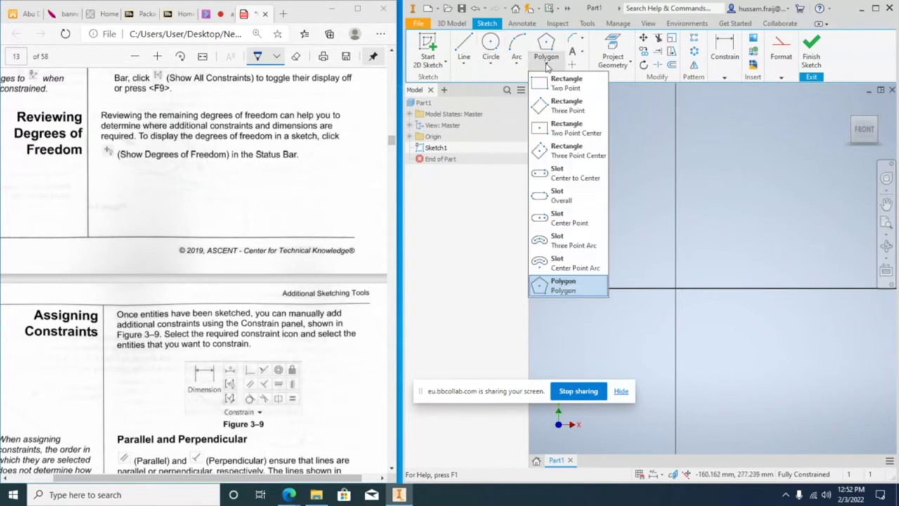
left_click(567, 130)
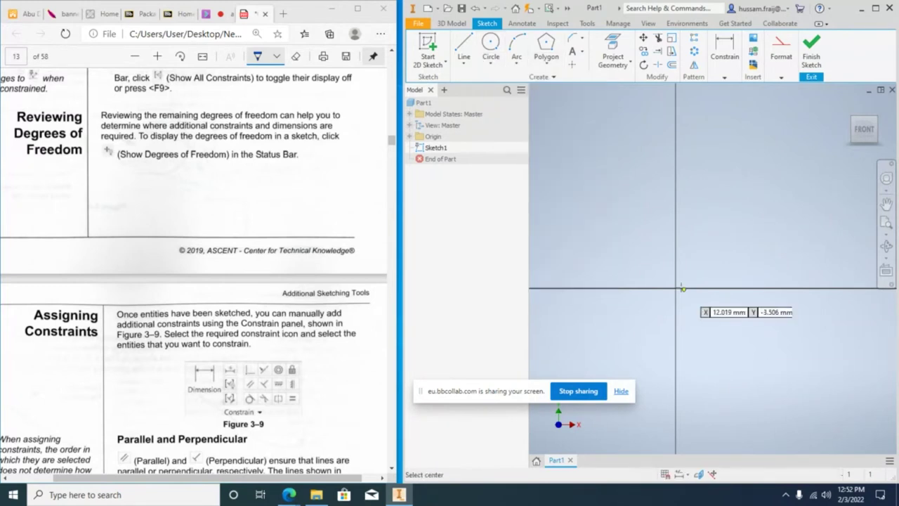
right_click(703, 244)
left_click(764, 248)
left_click(410, 137)
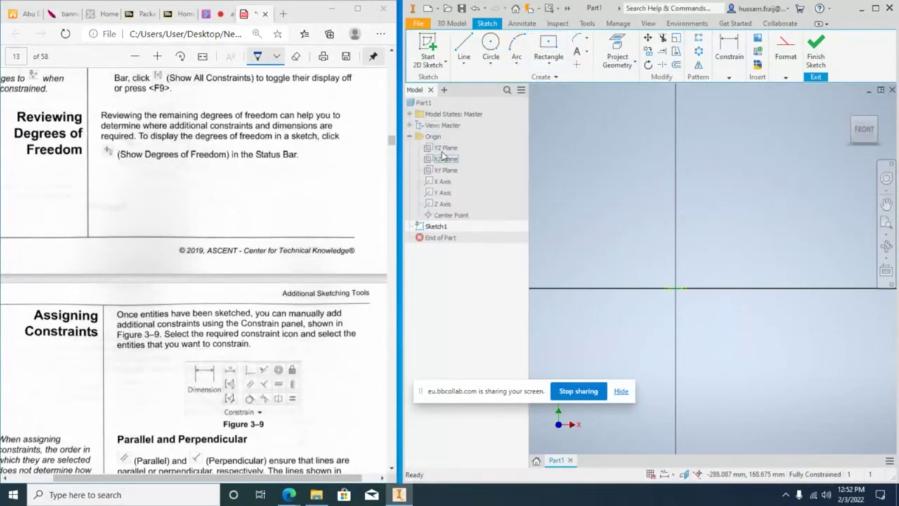
Draw a two-point center rectangle centred just above and to the right of the origin.
left_click(549, 44)
left_click(684, 279)
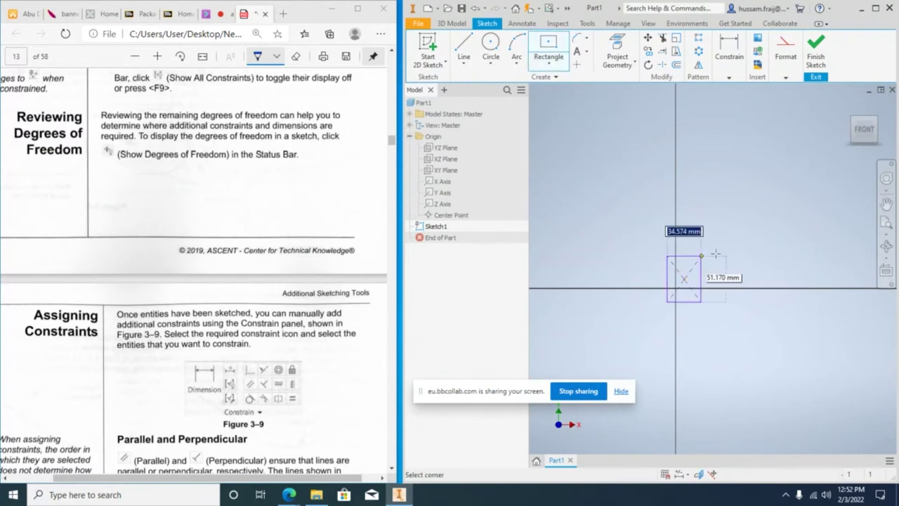
left_click(774, 213)
right_click(756, 154)
left_click(798, 157)
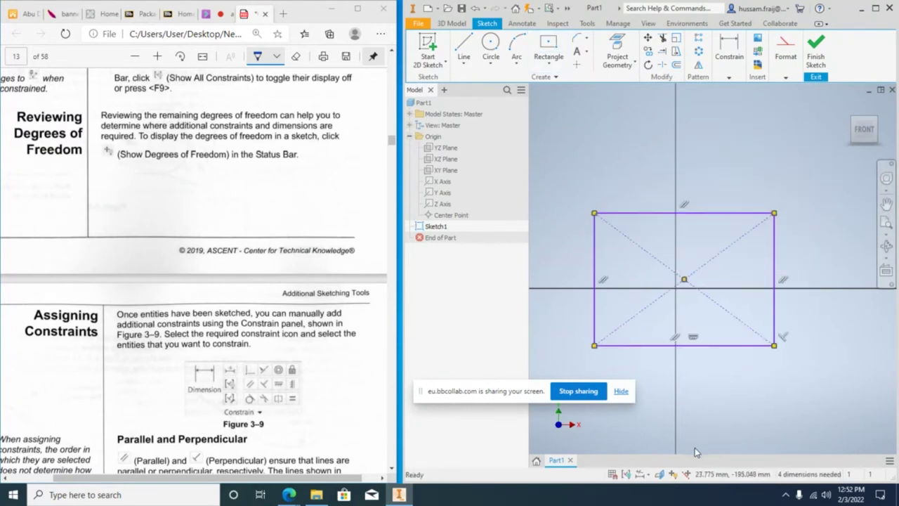
Turn on Relax Mode, select the whole rectangle and move it slightly to the right.
left_click(687, 475)
left_click_drag(569, 173, 788, 365)
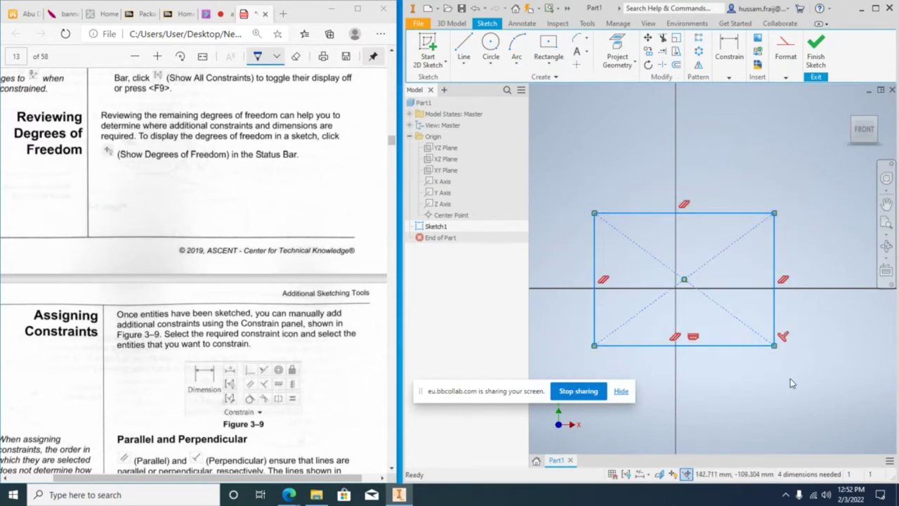
left_click(687, 474)
left_click_drag(788, 311, 792, 312)
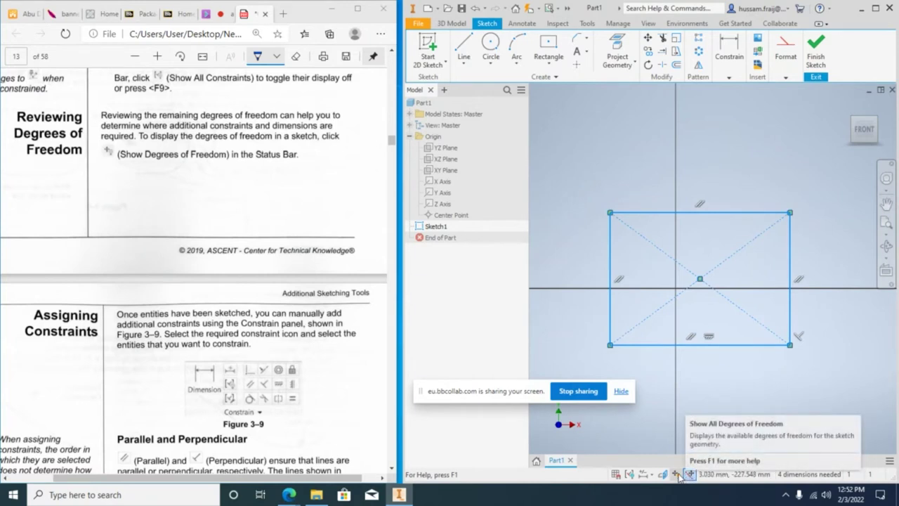
Show all degrees of freedom for the rectangle and test them by moving its upper-right corner upward.
left_click(677, 474)
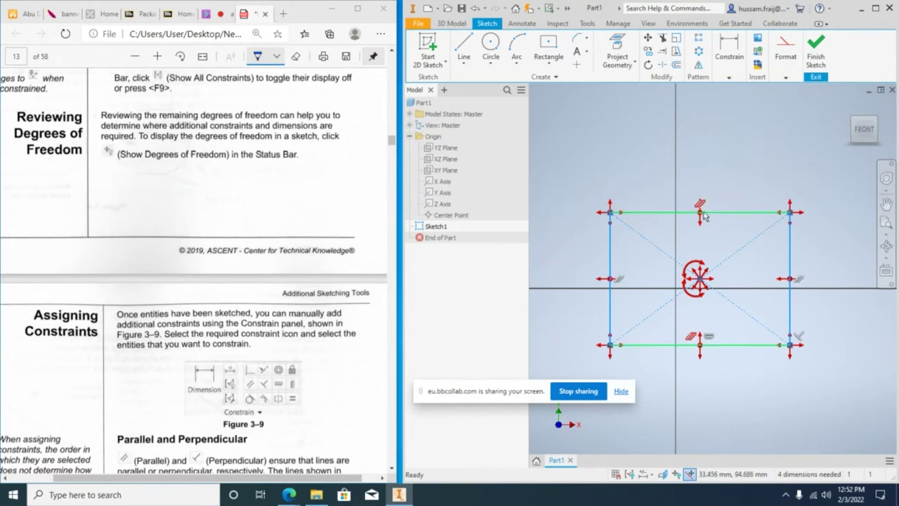
left_click_drag(701, 204, 721, 204)
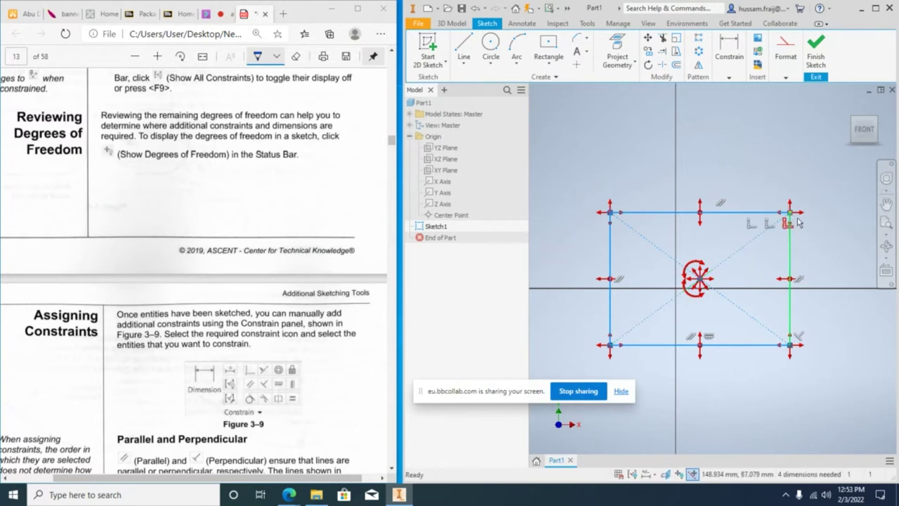
mouse_move(790, 219)
left_mouse_down()
mouse_move(827, 246)
mouse_move(776, 205)
mouse_move(778, 181)
left_mouse_up()
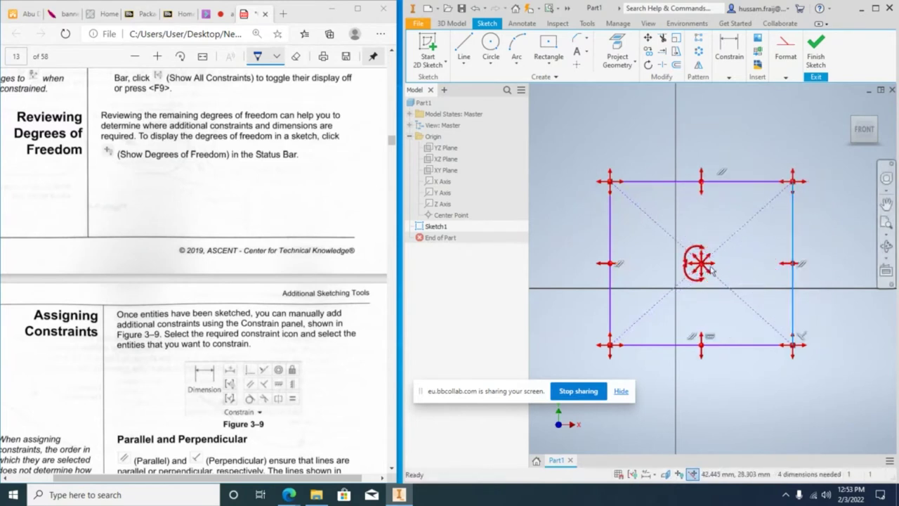
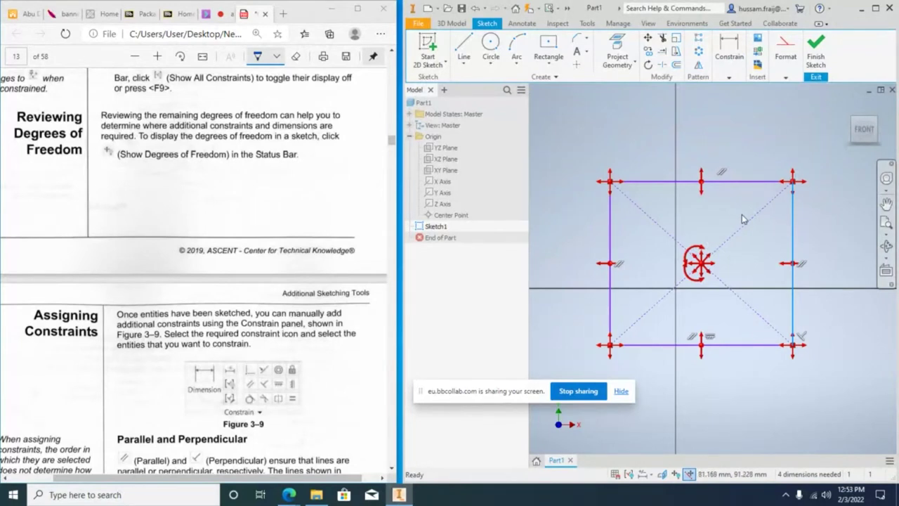
Toggle Relax Mode, and switch the display of all the rectangle's degrees of freedom off and on repeatedly.
left_click(686, 476)
left_click(674, 475)
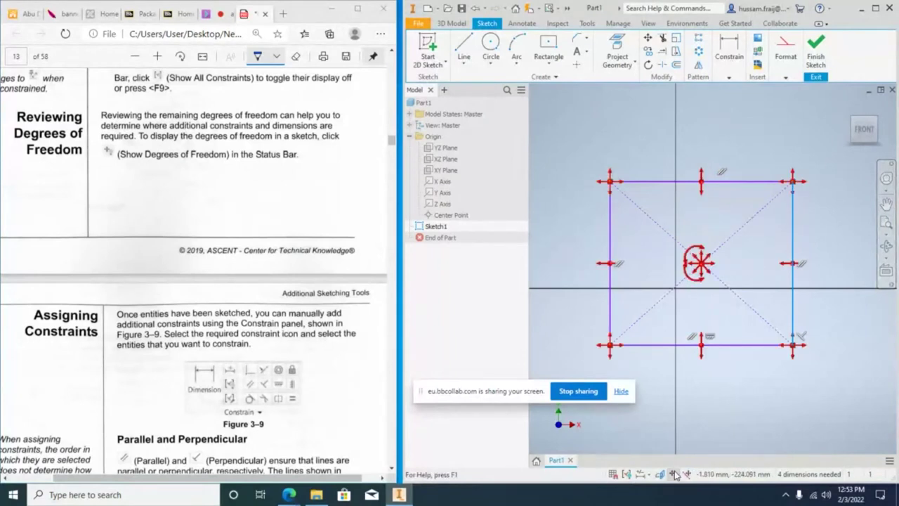
left_click(674, 475)
left_click(674, 475)
left_click(674, 476)
left_click(675, 476)
left_click(674, 475)
left_click(674, 475)
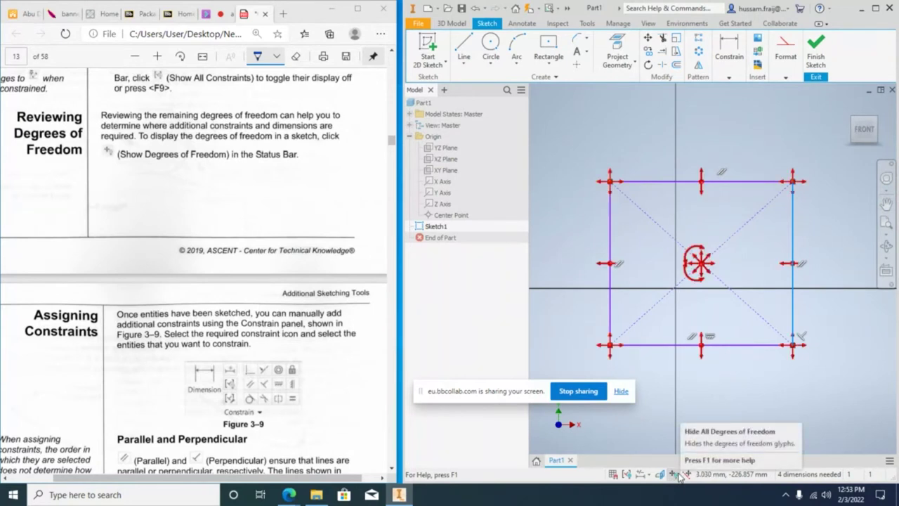
left_click(674, 475)
left_click(676, 476)
Delete the entire center rectangle from the sketch.
scroll(720, 397, "up", 3)
scroll(720, 394, "down", 3)
left_click_drag(624, 200, 801, 394)
key("Delete")
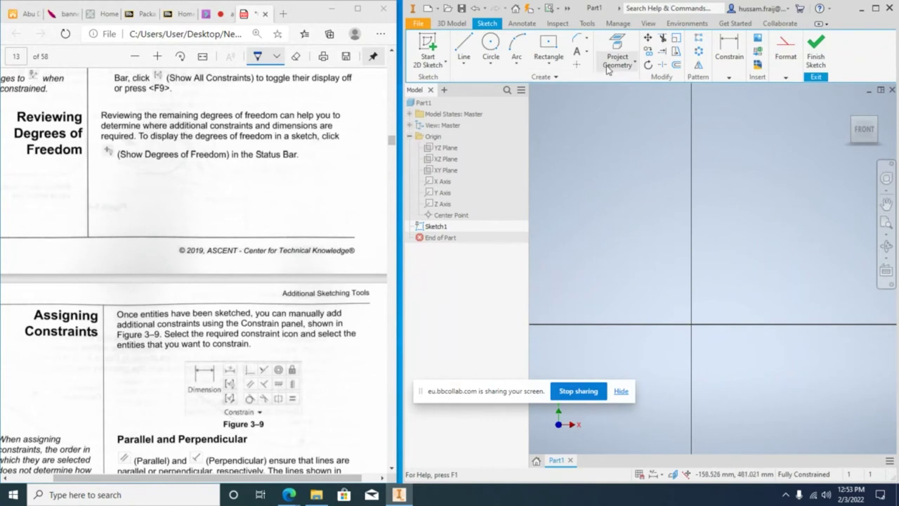
Project the origin's X Axis and Y Axis into the sketch as reference geometry.
left_click(446, 184)
scroll(684, 347, "down", 1)
scroll(686, 348, "up", 5)
left_click(617, 56)
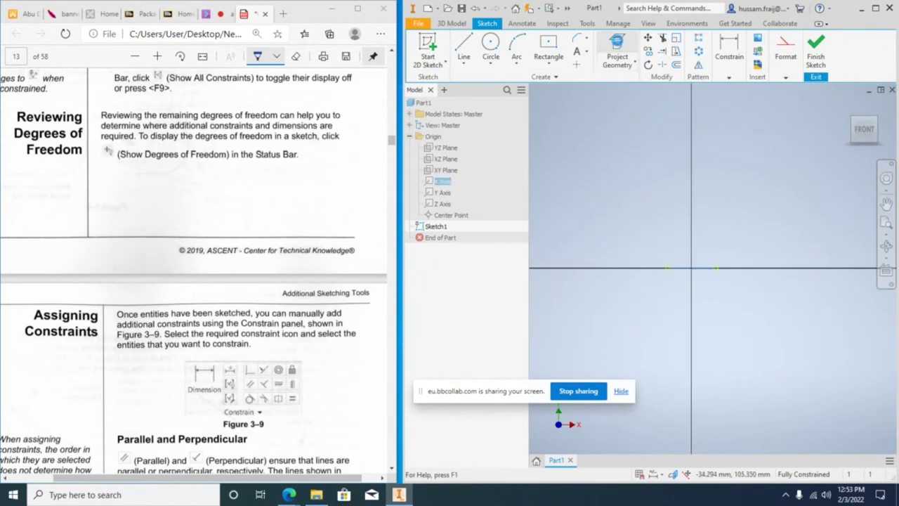
left_click(442, 193)
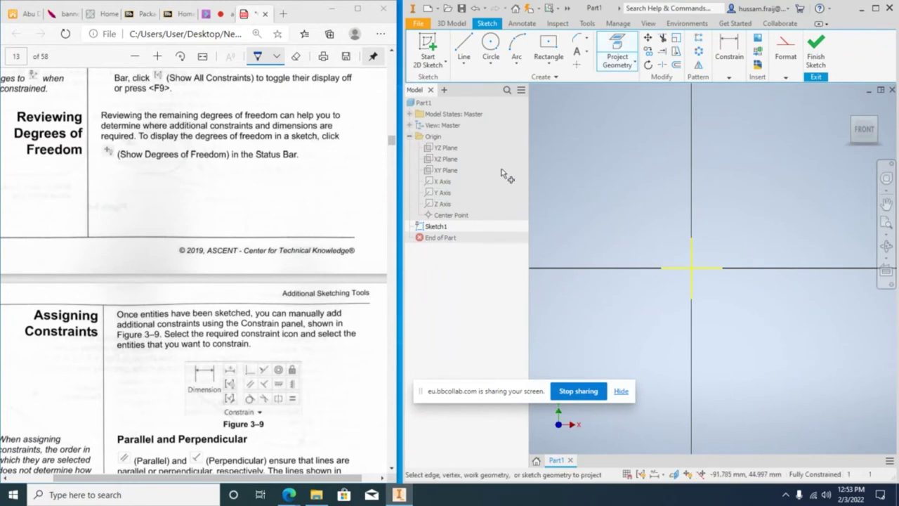
left_click(617, 45)
right_click(657, 171)
Draw a two-point center rectangle about 75 mm high, centred on the origin where the projected axes cross.
left_click(554, 58)
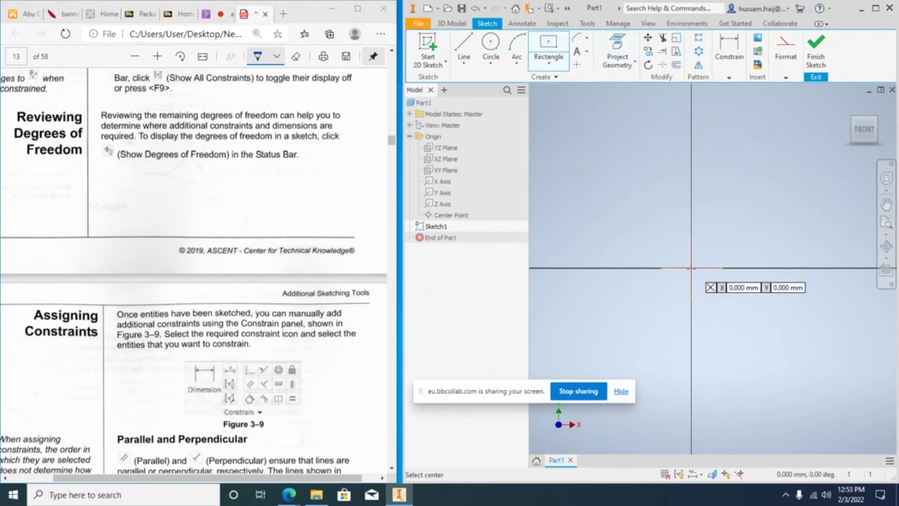
left_click(692, 268)
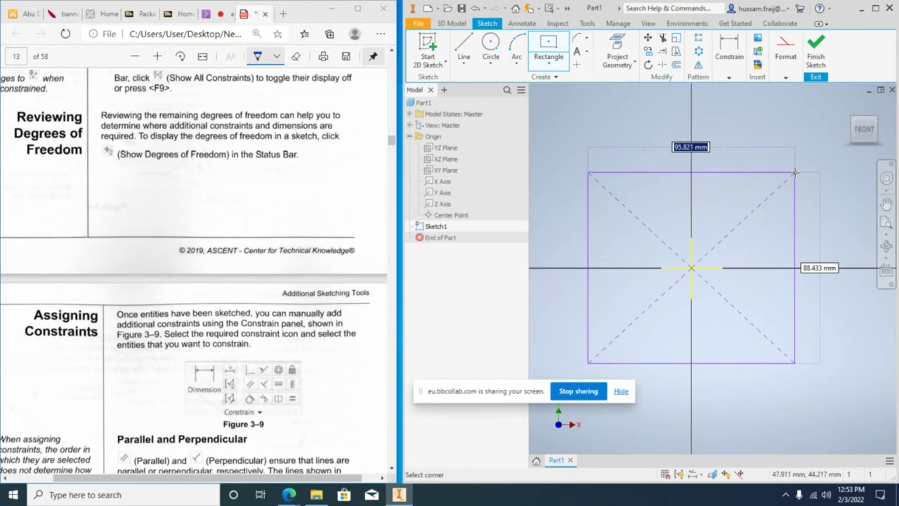
key("Escape")
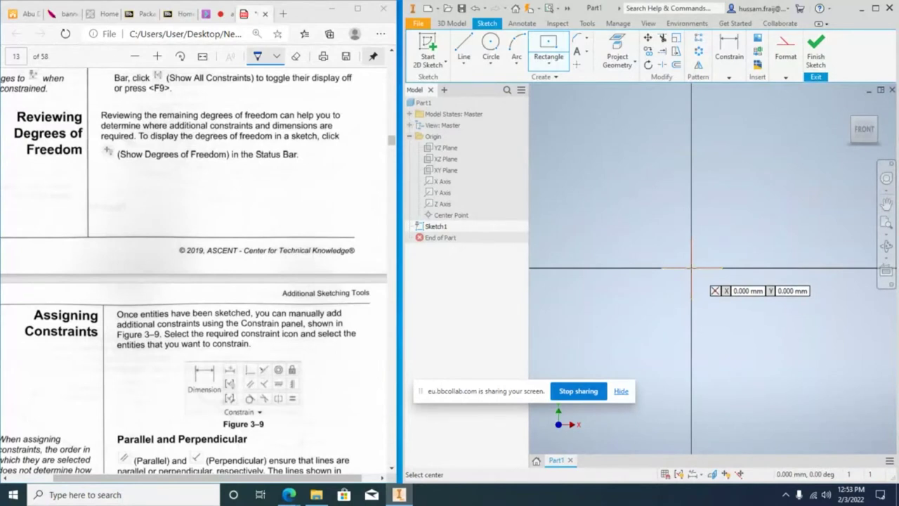
left_click(692, 267)
right_click(781, 167)
left_click(816, 167)
Show all degrees of freedom for the rectangle and test them by moving its right edge outward.
left_click(674, 473)
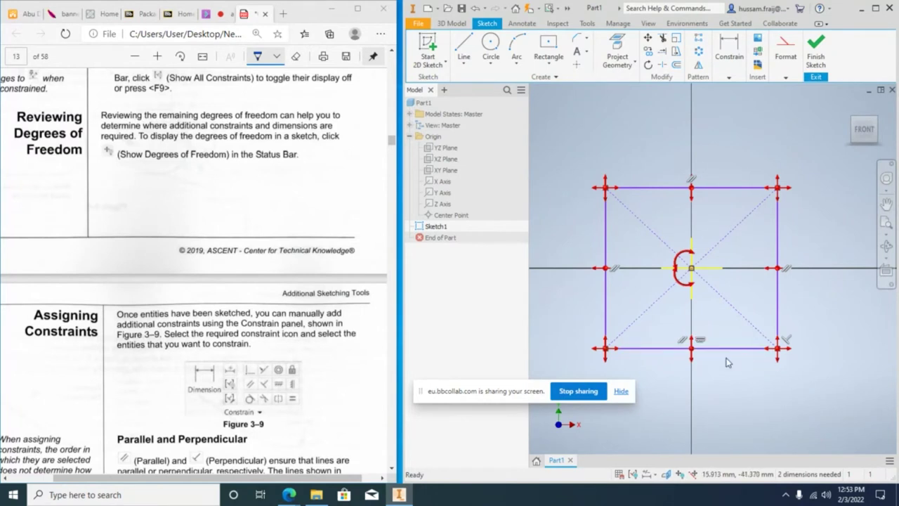
left_click_drag(777, 255, 803, 246)
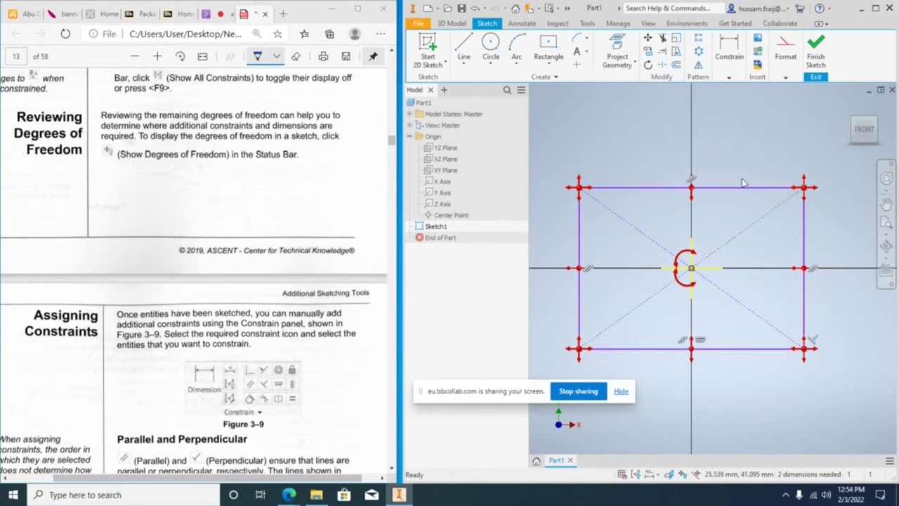
Dimension the horizontal distance from the projected Y axis to the rectangle's right edge as 50 mm.
left_click(729, 49)
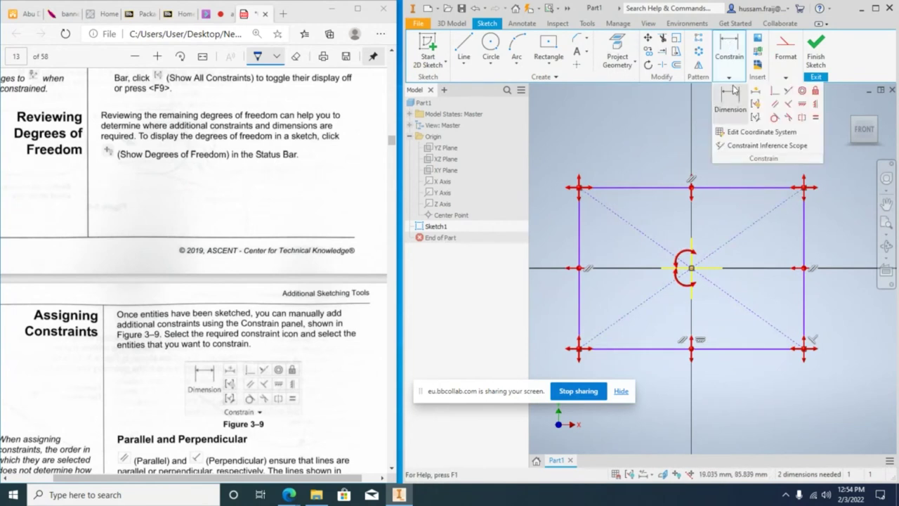
left_click(804, 233)
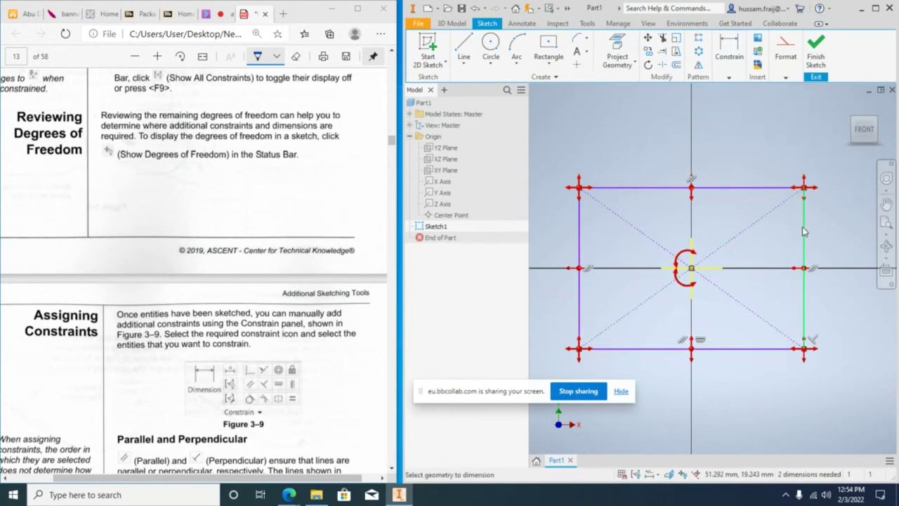
left_click(691, 269)
left_click(717, 132)
type("50")
key("Return")
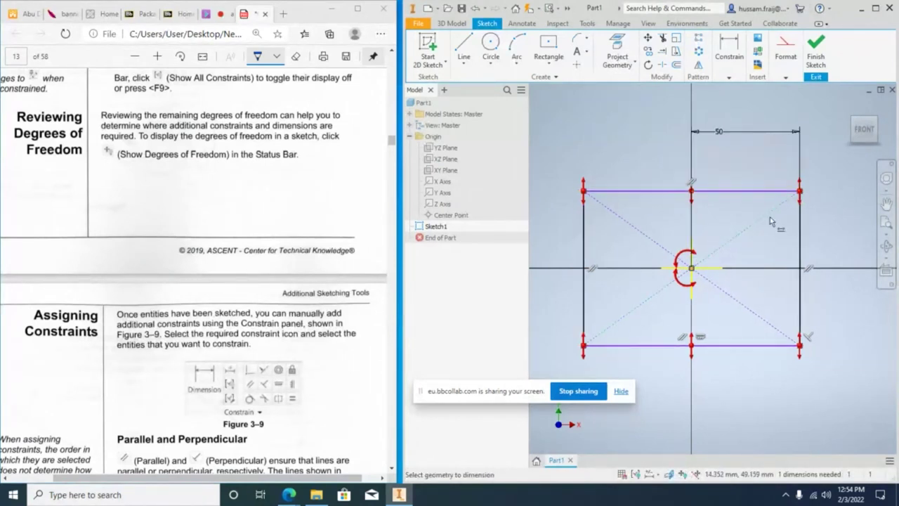
Dimension the vertical distance from the projected X axis to the rectangle's top edge as 35 mm.
left_click(660, 265)
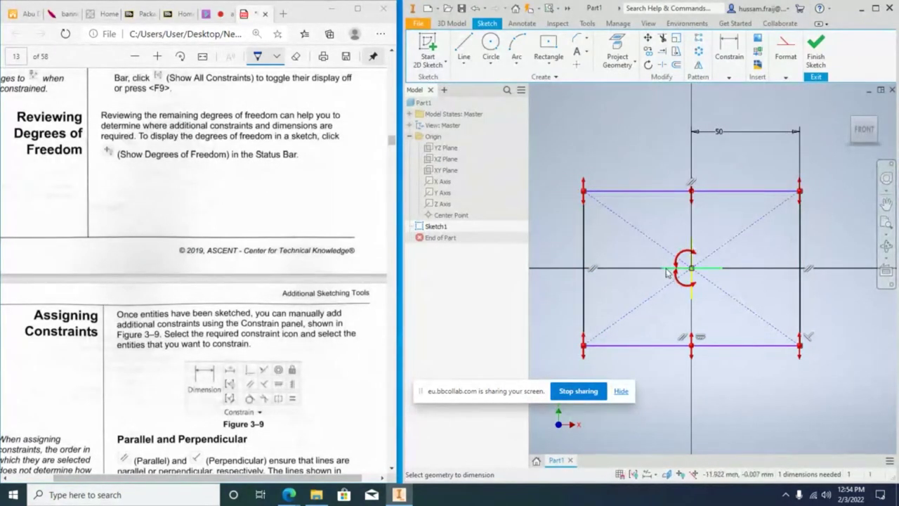
left_click(656, 191)
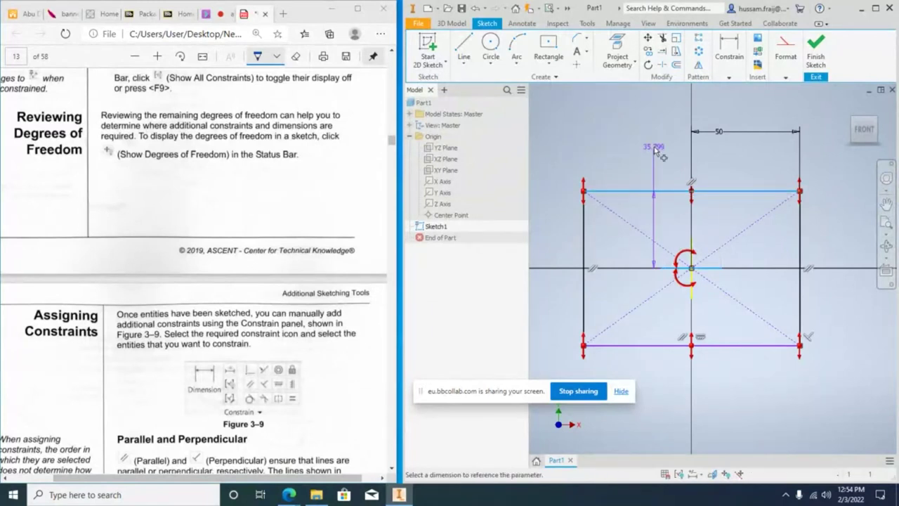
left_click(655, 149)
key("Return")
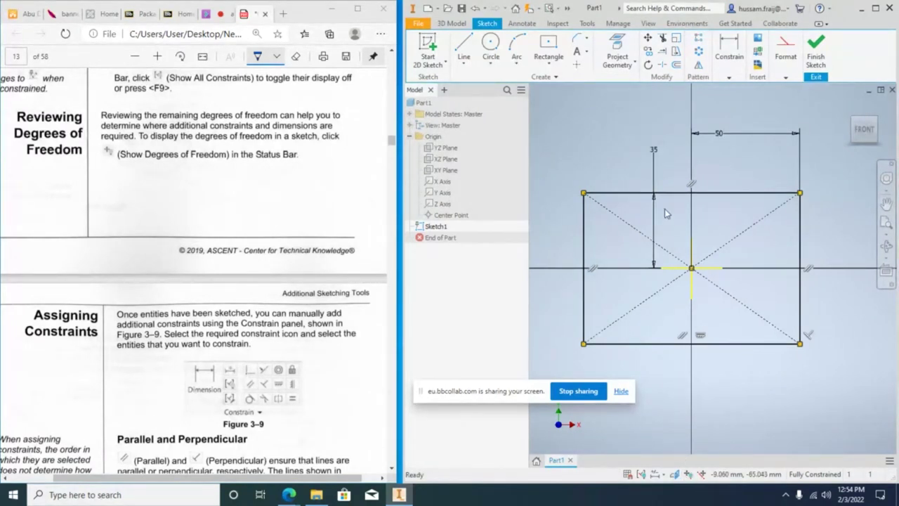
Delete the rectangle's 35 mm and 50 mm dimensions, showing all degrees of freedom between the two deletions.
left_click(655, 152)
key("Delete")
left_click(680, 474)
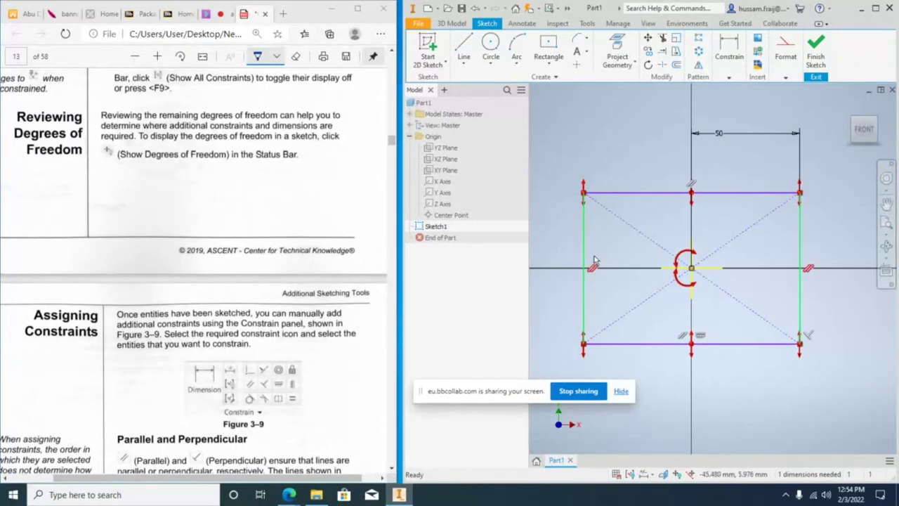
left_click(720, 135)
key("Delete")
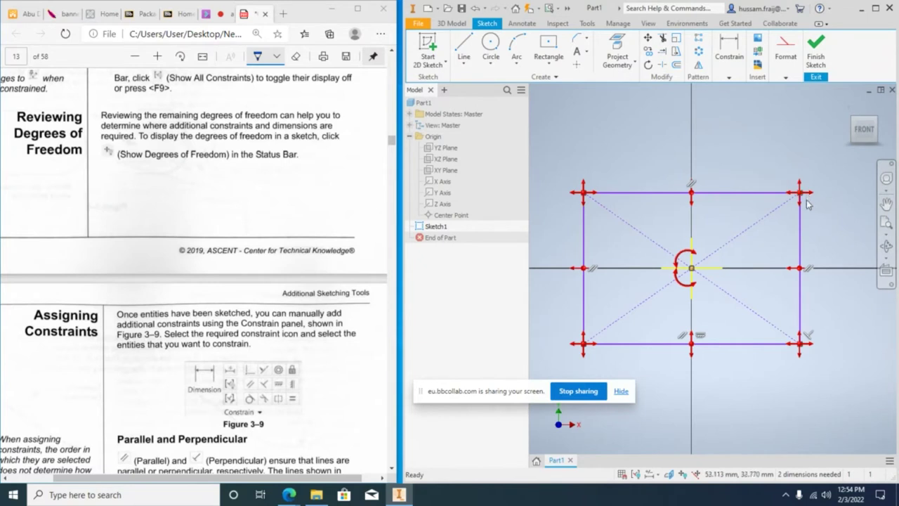
Add a 50 mm horizontal dimension between the projected Y axis and the rectangle's right edge.
left_click(734, 42)
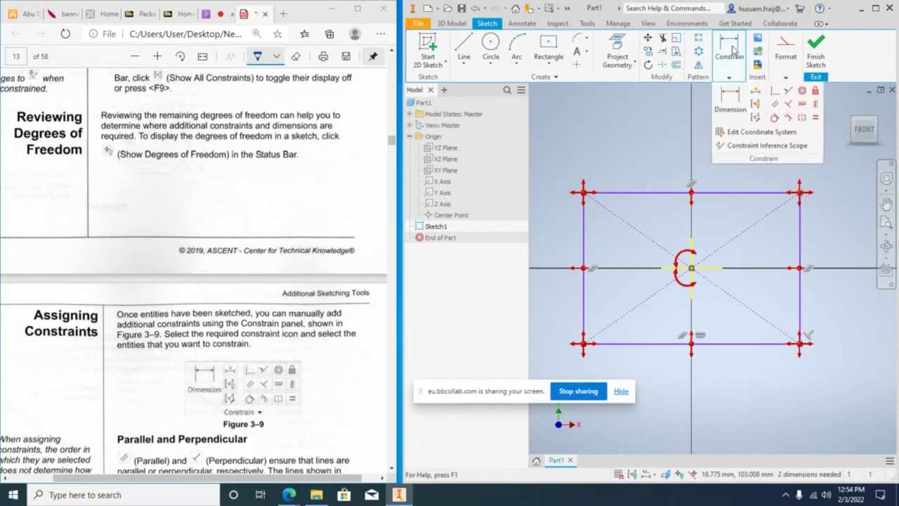
left_click(730, 99)
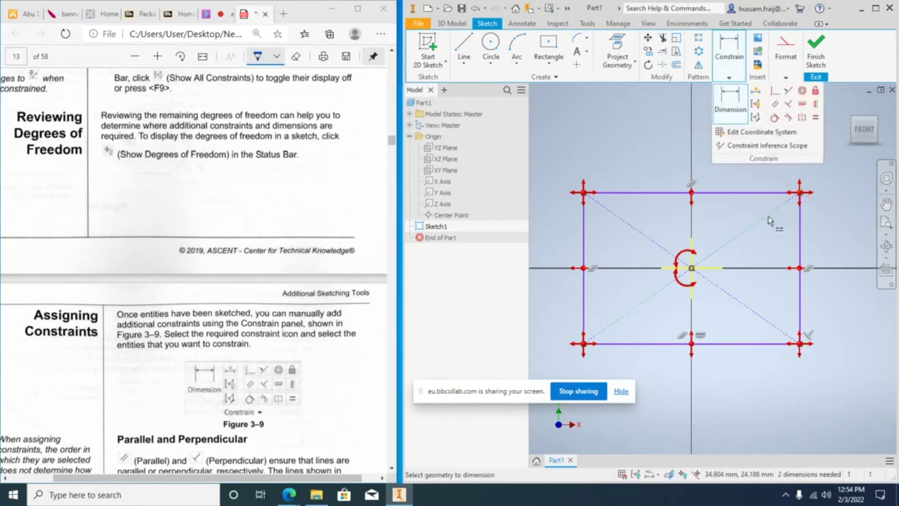
left_click(800, 224)
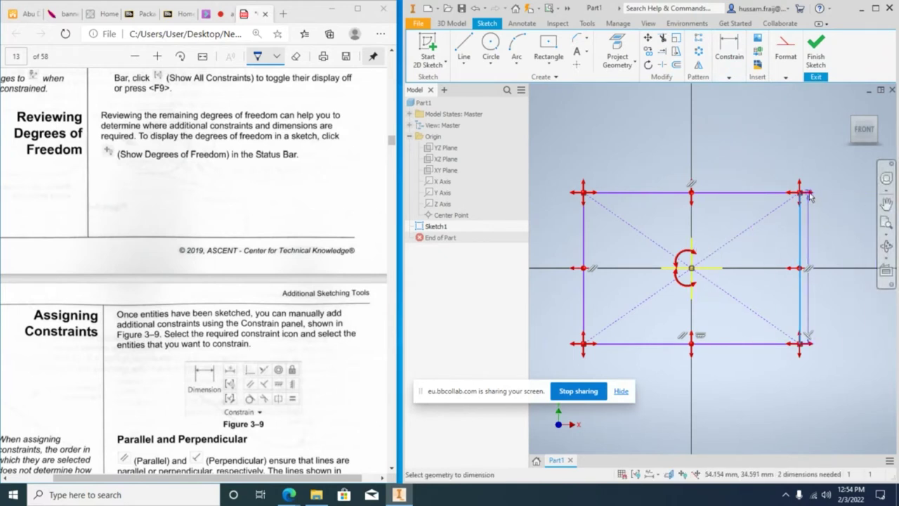
left_click(693, 248)
left_click(729, 149)
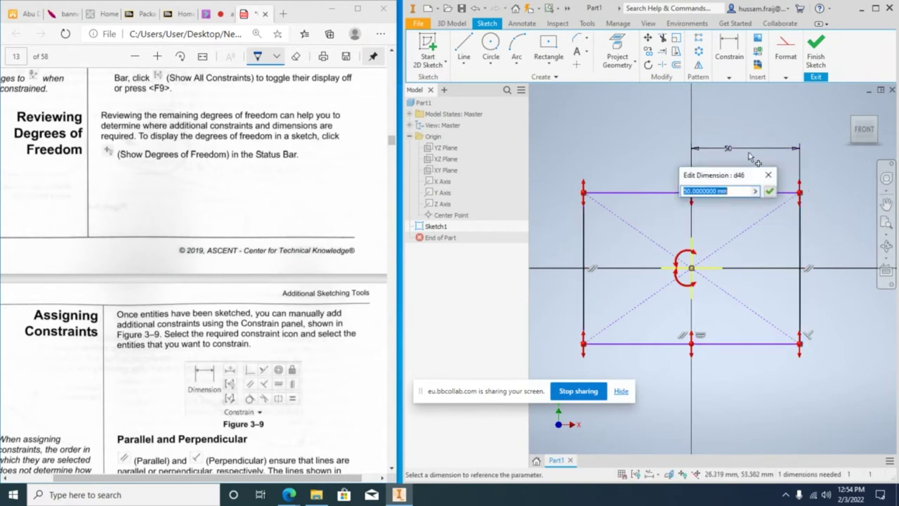
left_click(770, 192)
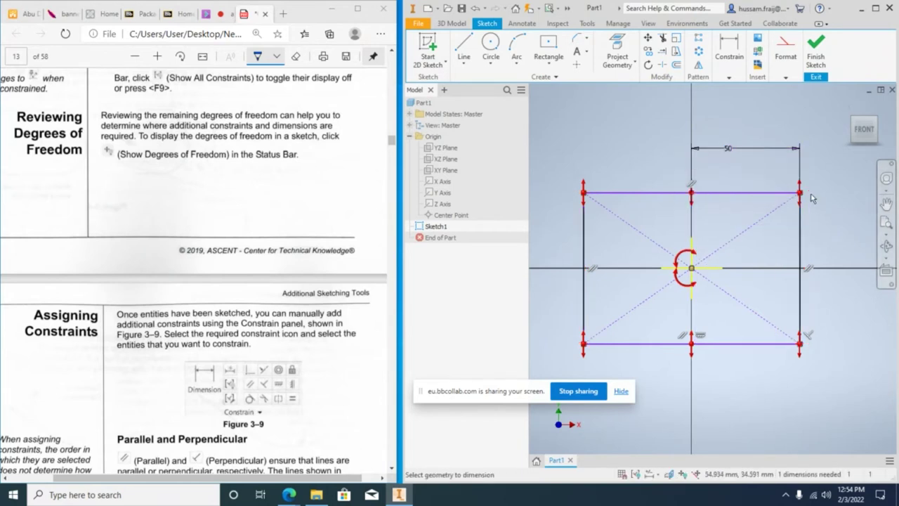
right_click(773, 248)
left_click(804, 242)
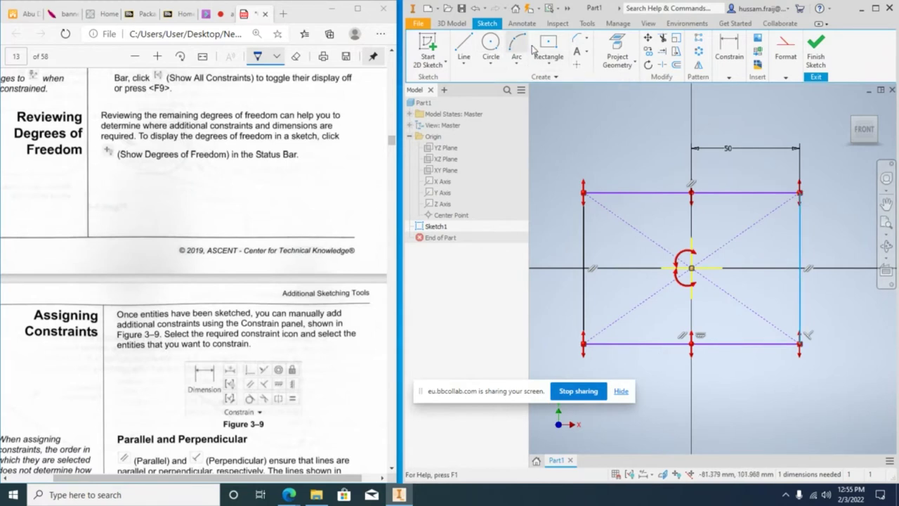
Add a 35 mm vertical dimension between the projected X axis and the rectangle's top edge, placed outside the right edge.
left_click(729, 77)
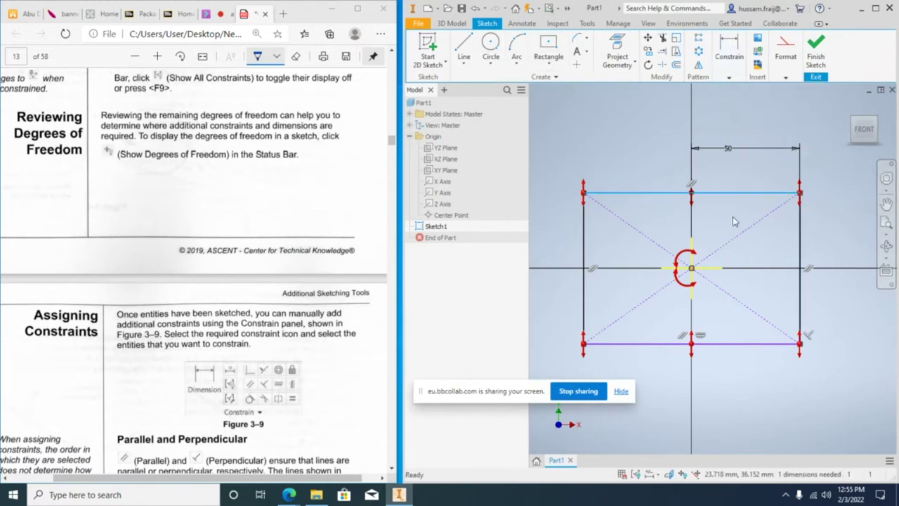
left_click(731, 97)
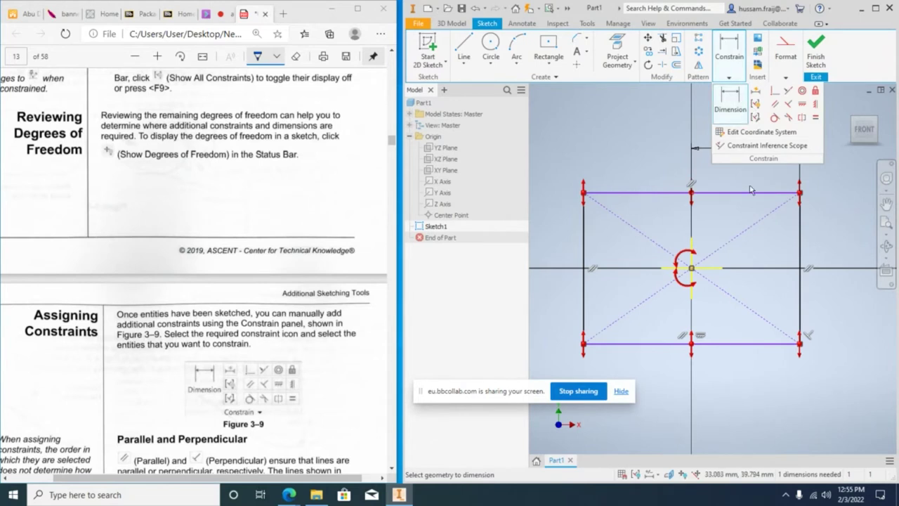
left_click(799, 232)
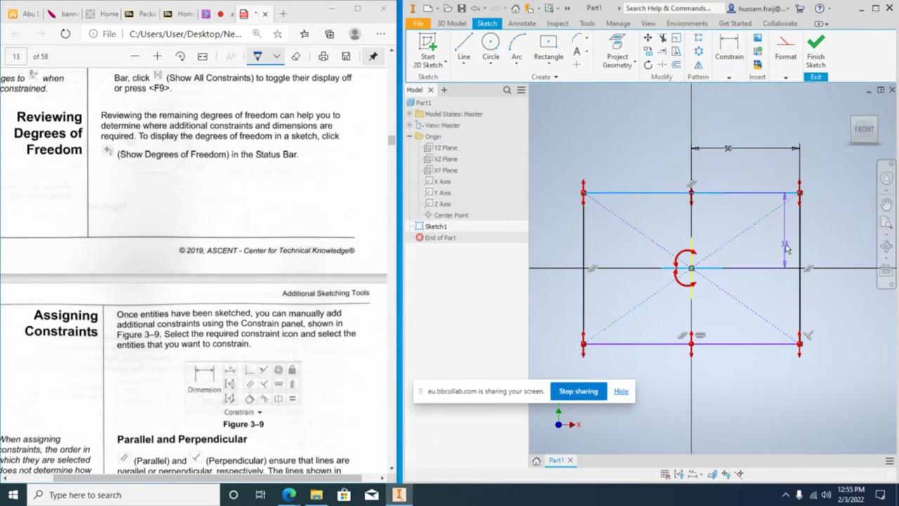
left_click(822, 237)
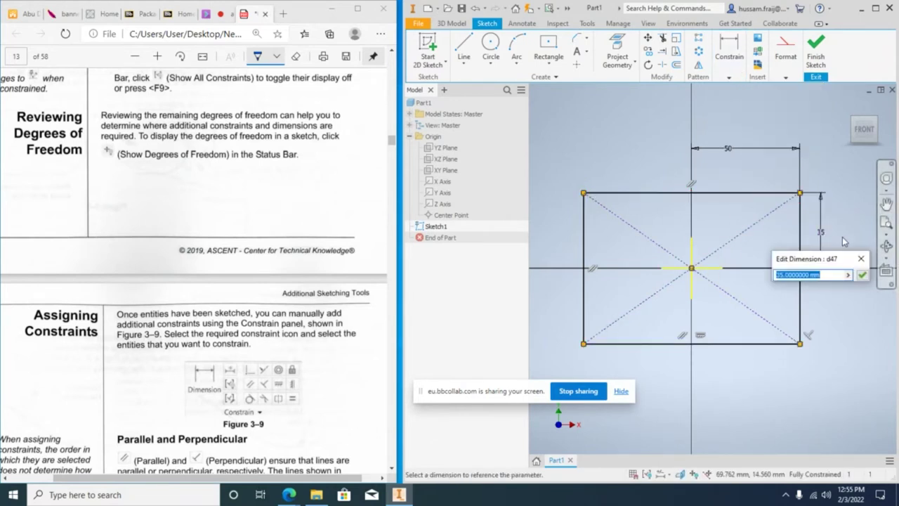
key("Return")
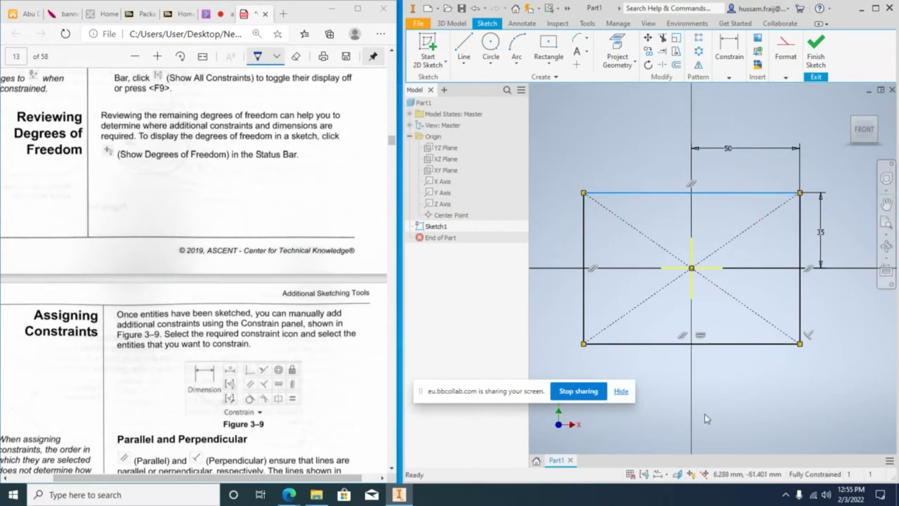
Recheck the dimensioned rectangle for remaining degrees of freedom and inspect the constraint on its bottom edge.
left_click(690, 475)
mouse_move(709, 351)
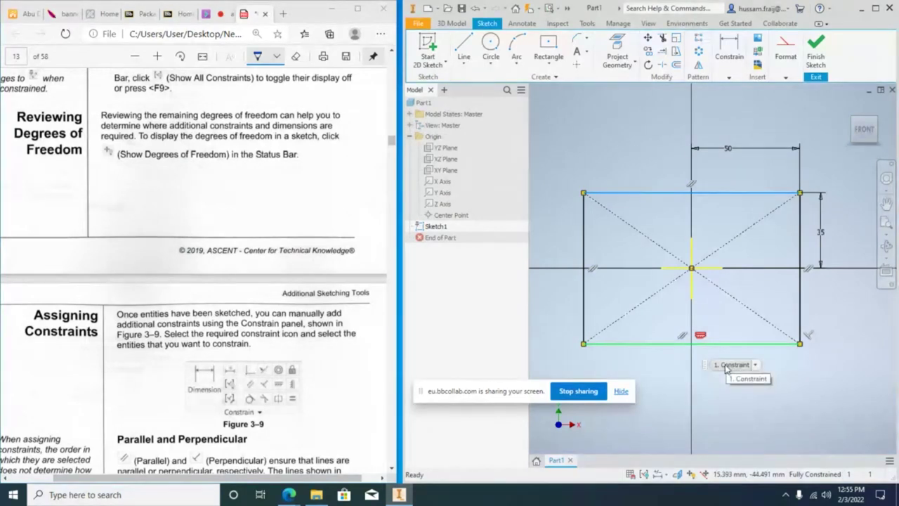
scroll(663, 209, "down", 2)
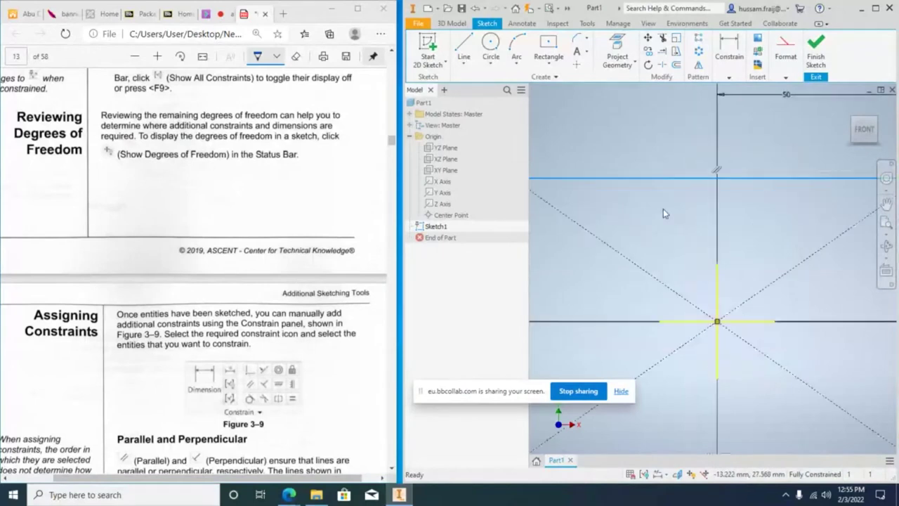
Bring up the manual's Assigning Constraints section and review the Parallel and Perpendicular example in Figure 3-10.
scroll(243, 284, "down", 2)
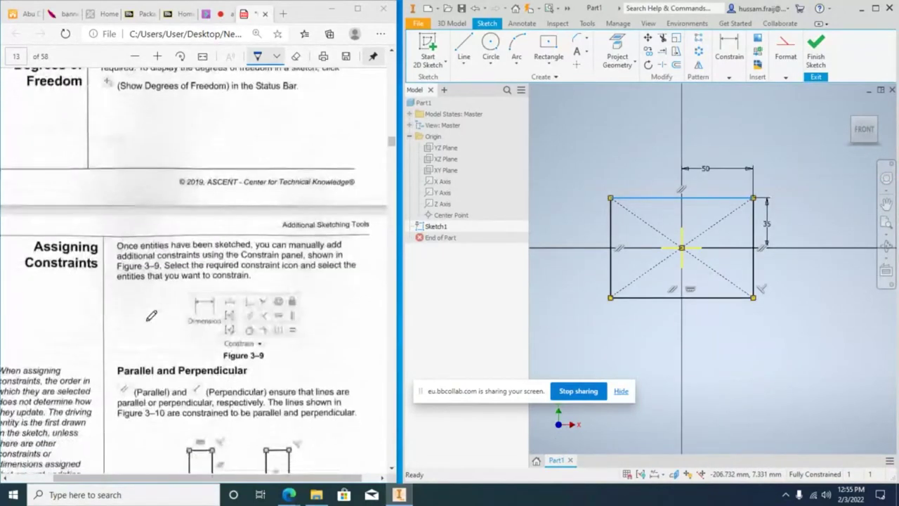
scroll(236, 164, "down", 2)
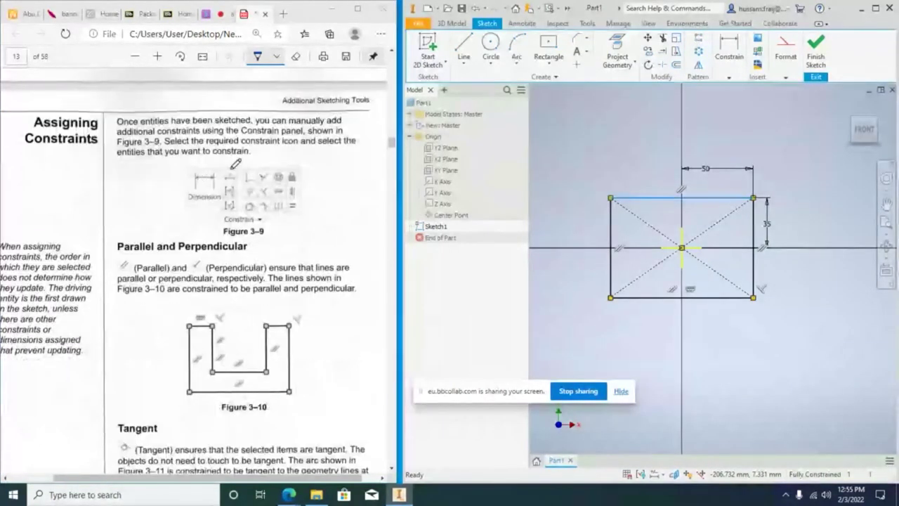
scroll(249, 274, "down", 1)
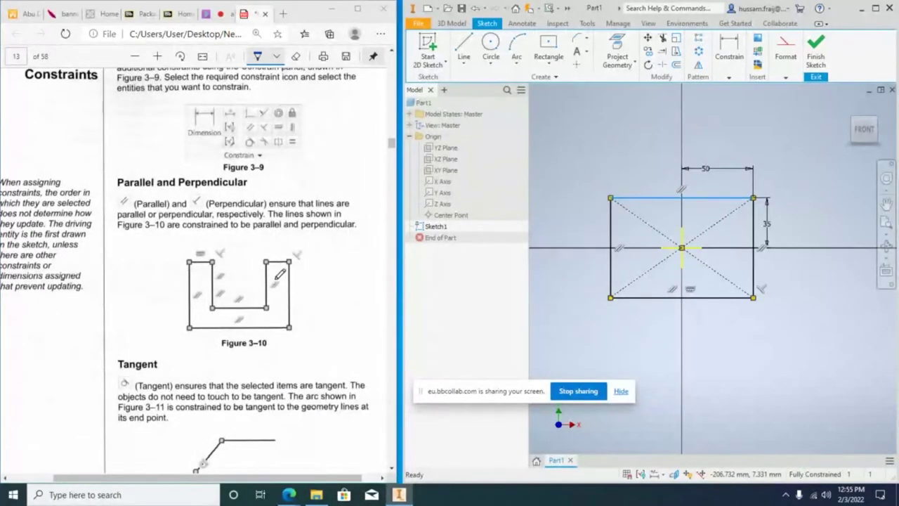
Delete the center rectangle together with its dimensions, leaving only the projected axes in the sketch.
scroll(581, 138, "up", 3)
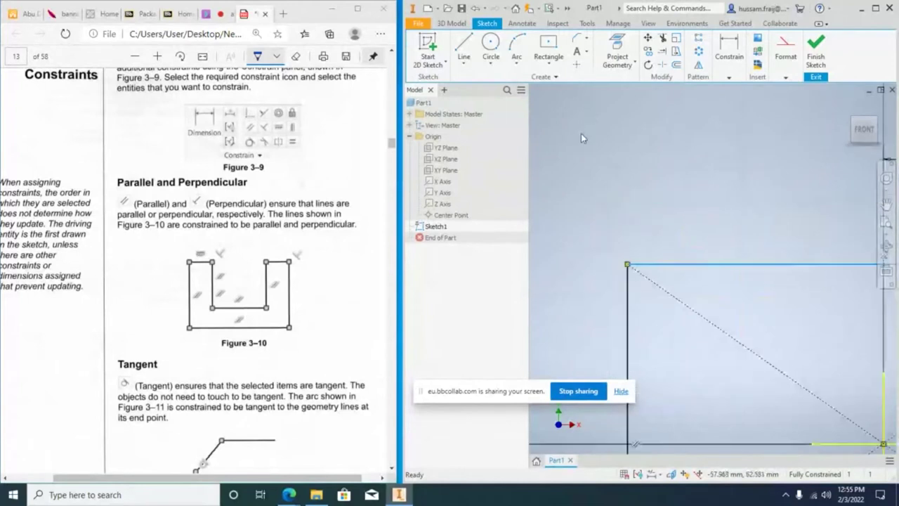
scroll(582, 135, "down", 3)
right_click(617, 126)
left_click(660, 124)
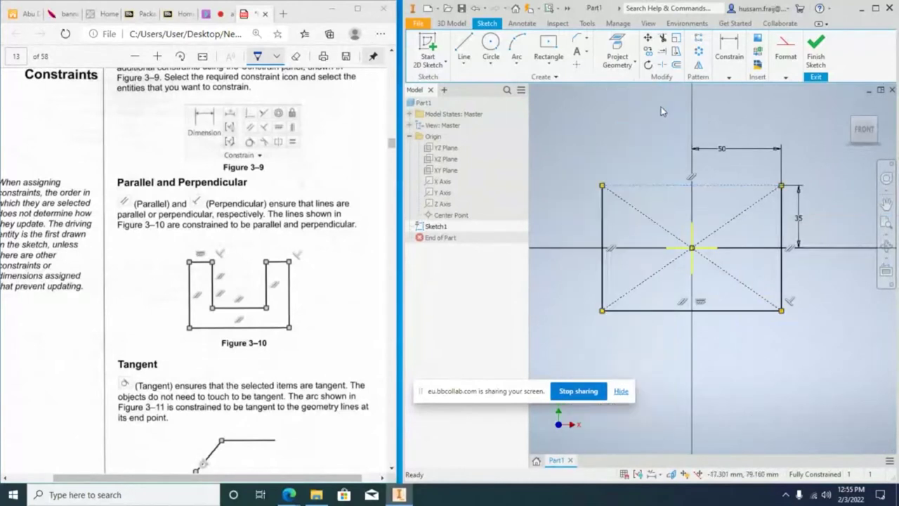
left_click_drag(589, 125, 836, 361)
key("Delete")
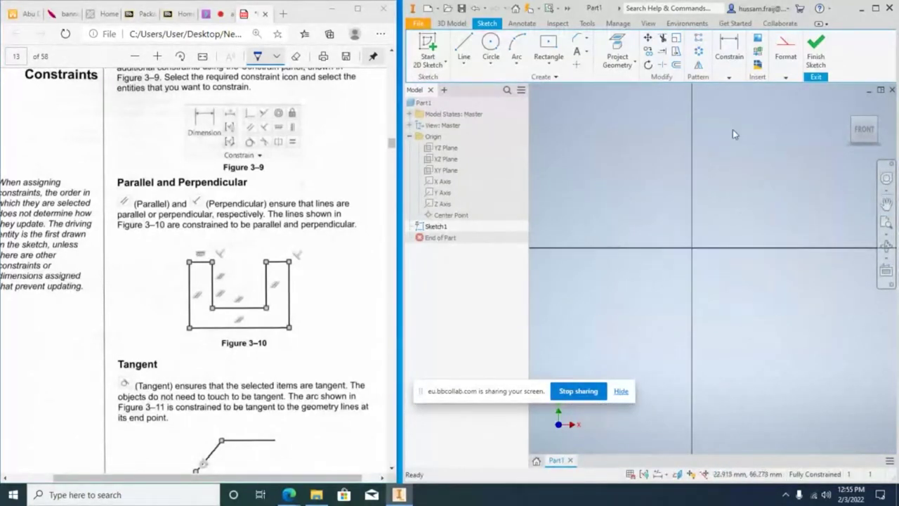
Sketch a closed, deliberately skewed U-shaped profile of eight connected lines around the origin, with a right outer side about 99 mm long.
left_click(548, 61)
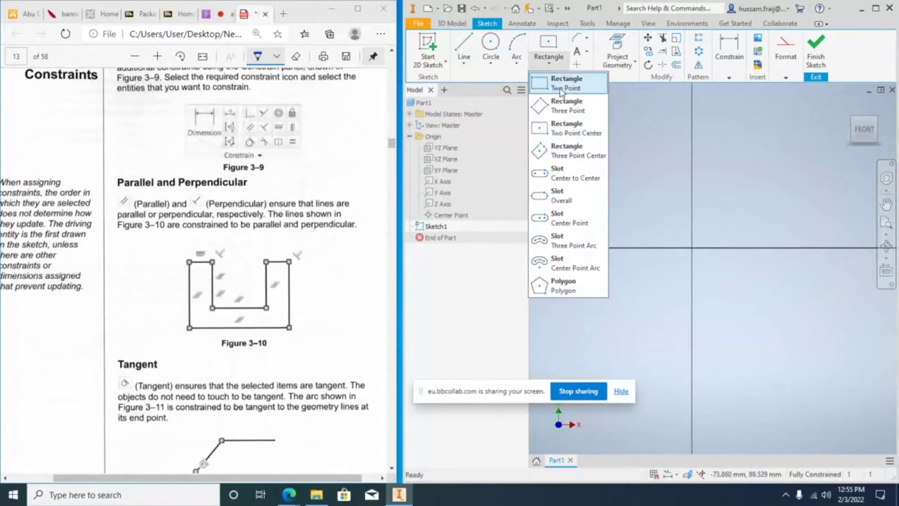
left_click(465, 46)
left_click(464, 46)
left_click(594, 193)
left_click(587, 352)
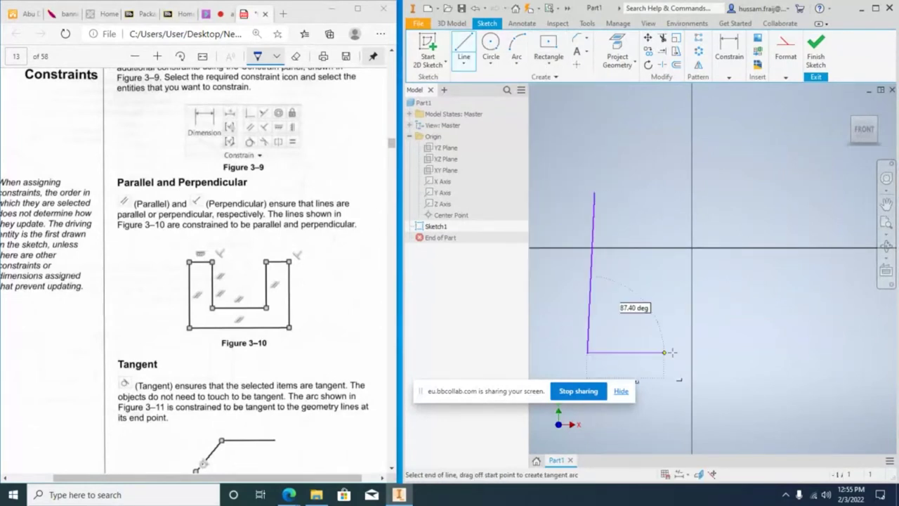
left_click(805, 348)
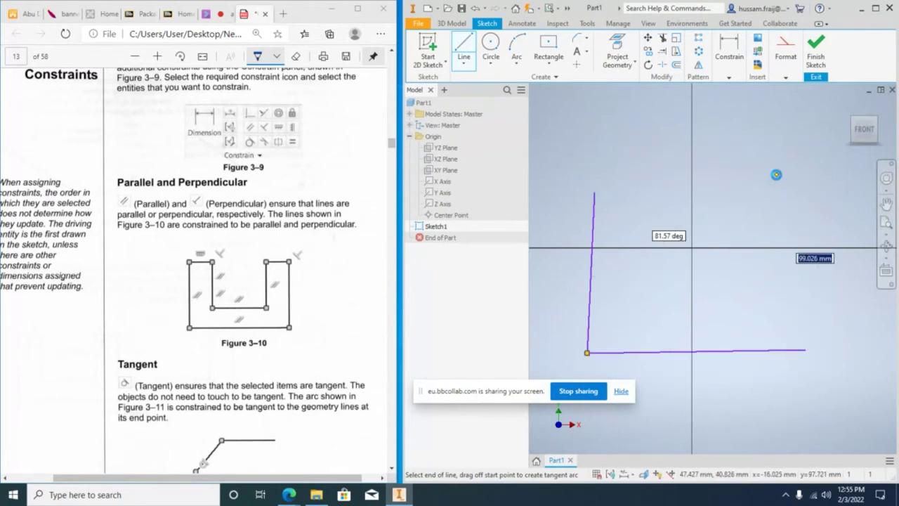
double_click(777, 175)
left_click(708, 186)
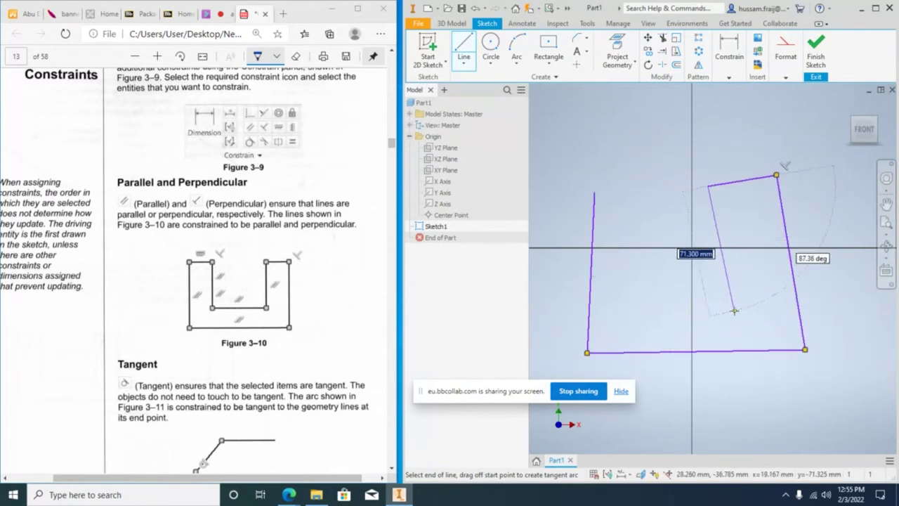
left_click(733, 309)
left_click(642, 310)
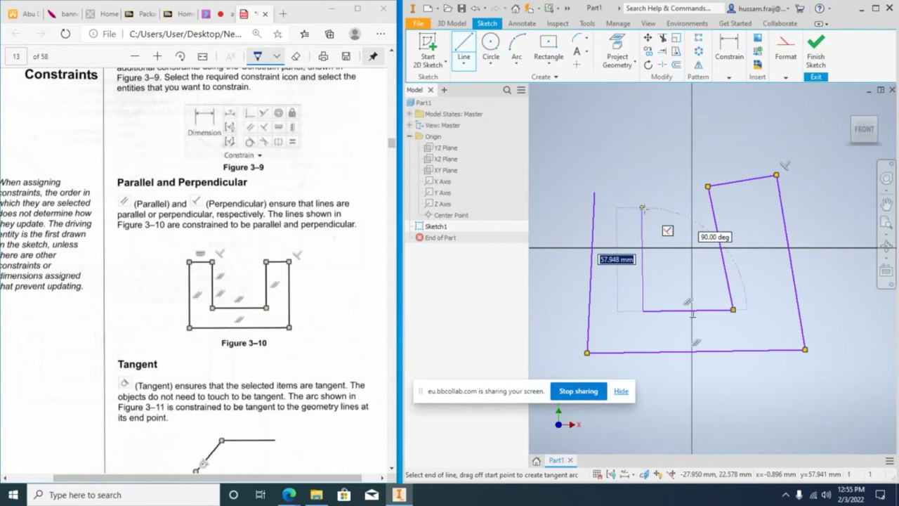
left_click(642, 221)
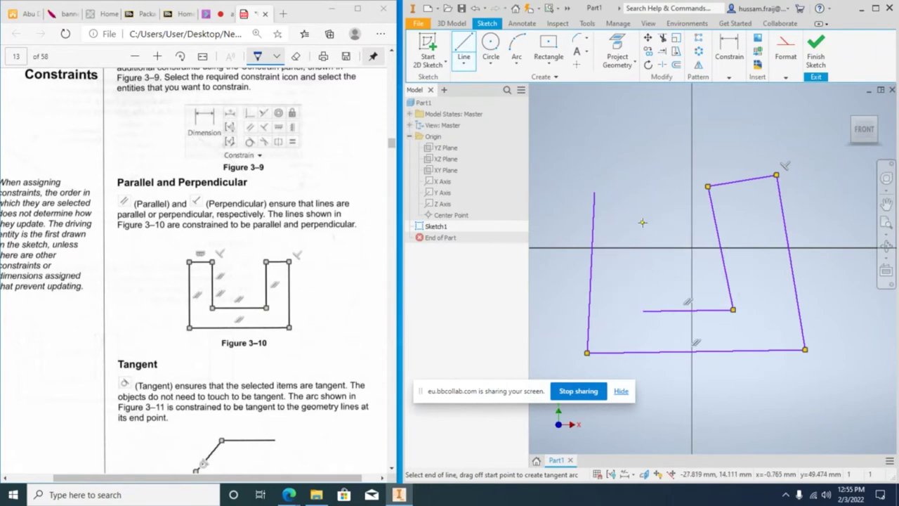
left_click(594, 192)
key("Escape")
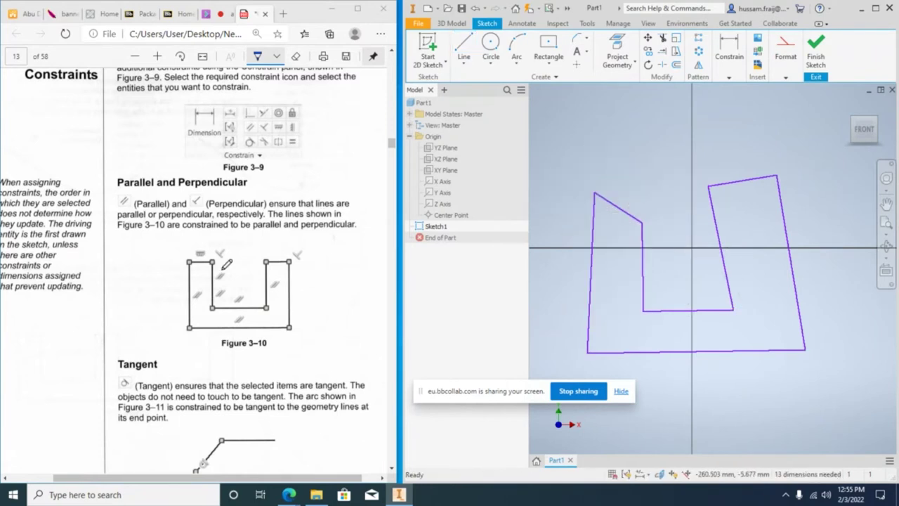
Switch to the PDF manual and draw a freehand pen loop around Figure 3-10.
left_click_drag(279, 232, 136, 299)
mouse_move(319, 320)
left_mouse_down()
mouse_move(268, 229)
mouse_move(254, 230)
left_mouse_up()
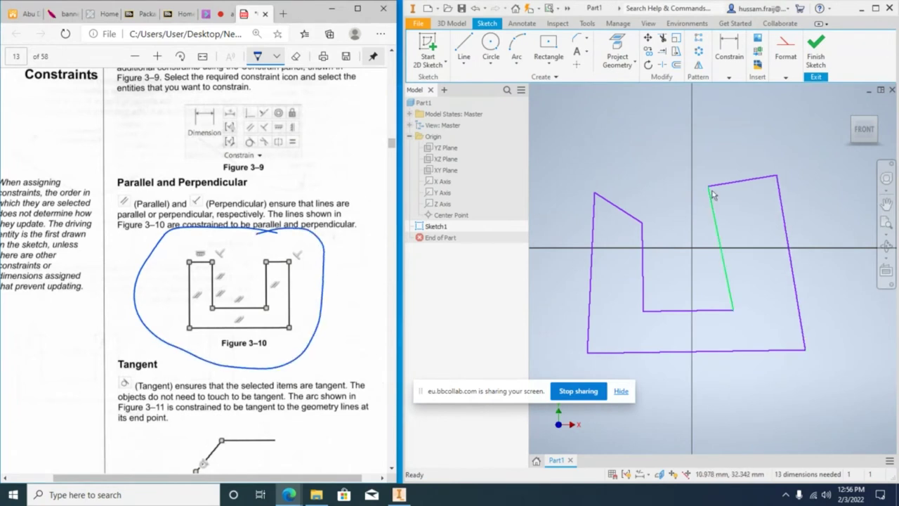
Back in Inventor, apply Horizontal constraints to the profile's bottom edge, its top-right edge and its slanted top-left edge.
left_click(782, 78)
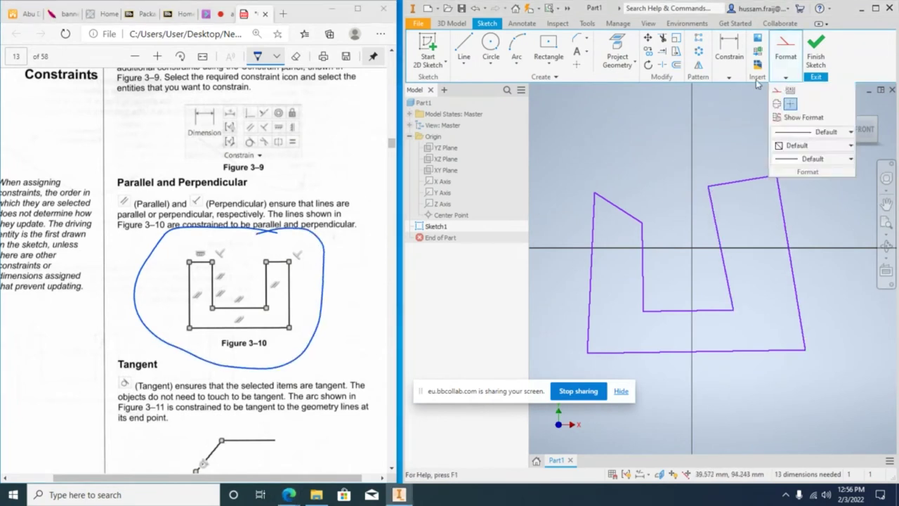
left_click(729, 78)
left_click(786, 106)
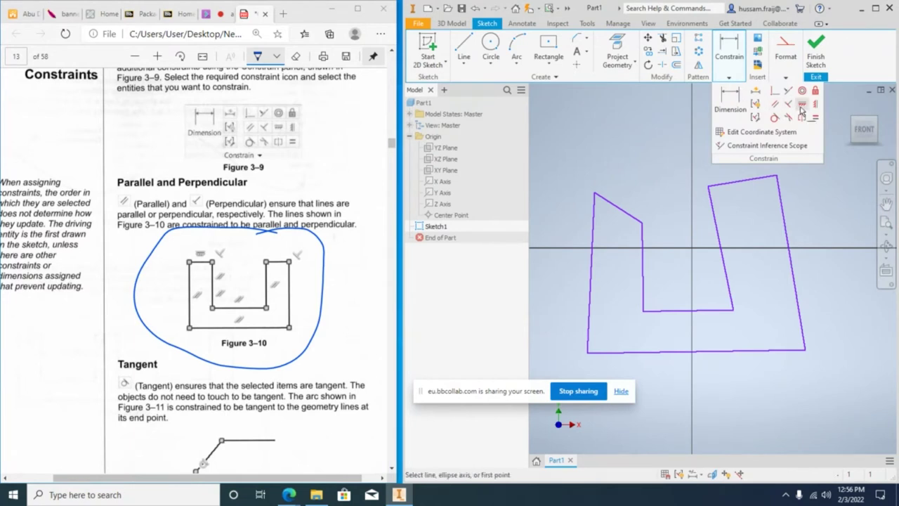
left_click(744, 351)
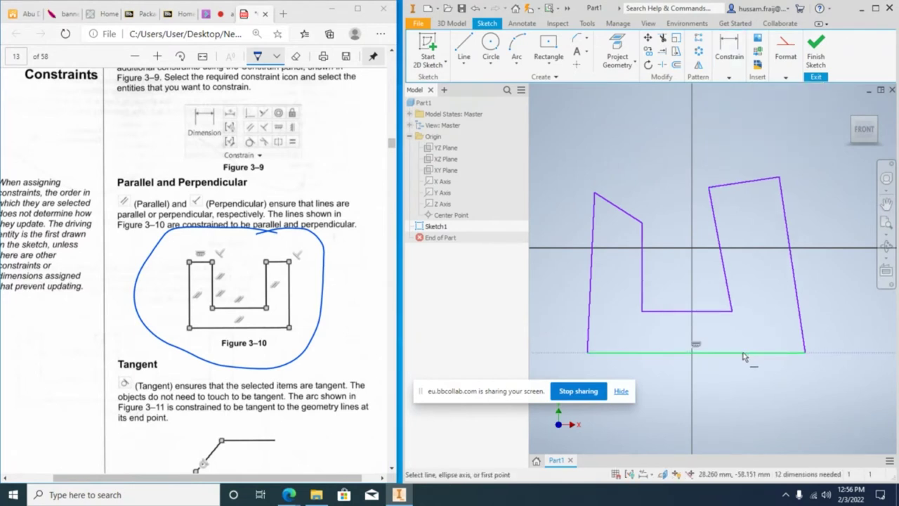
left_click(733, 183)
left_click(618, 207)
left_click(730, 65)
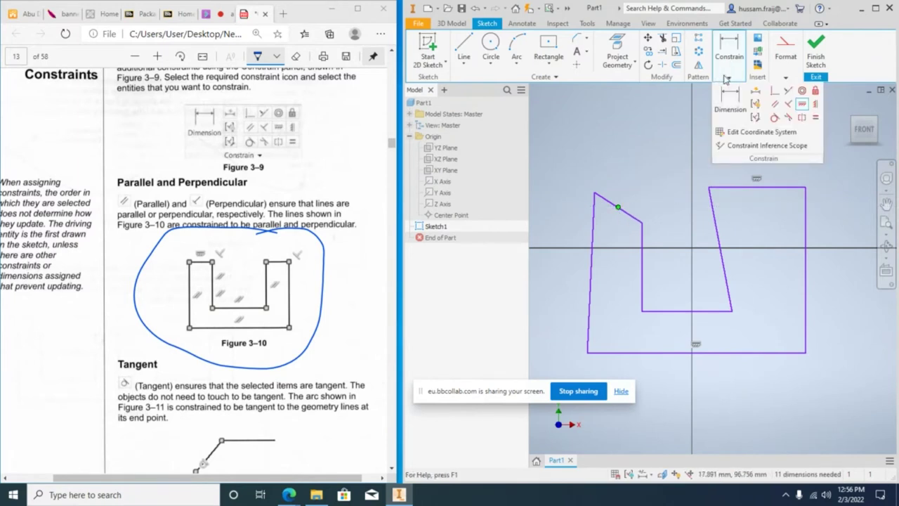
left_click(803, 106)
left_click(615, 206)
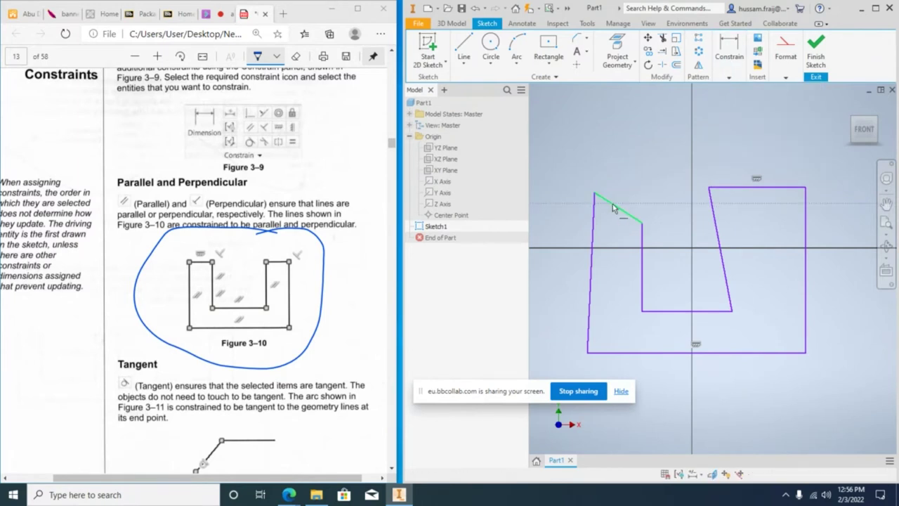
Apply Vertical constraints to the slot's slanted right wall and the profile's left outer edge.
left_click(729, 64)
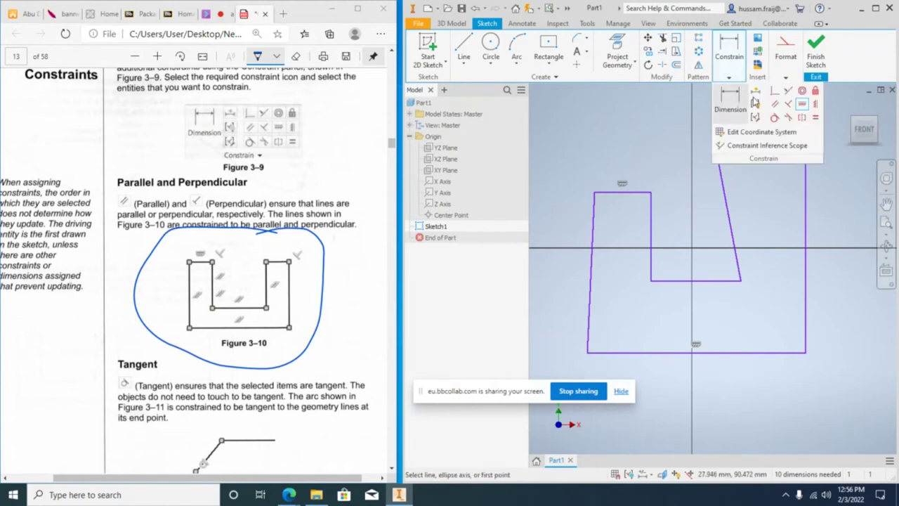
left_click(728, 194)
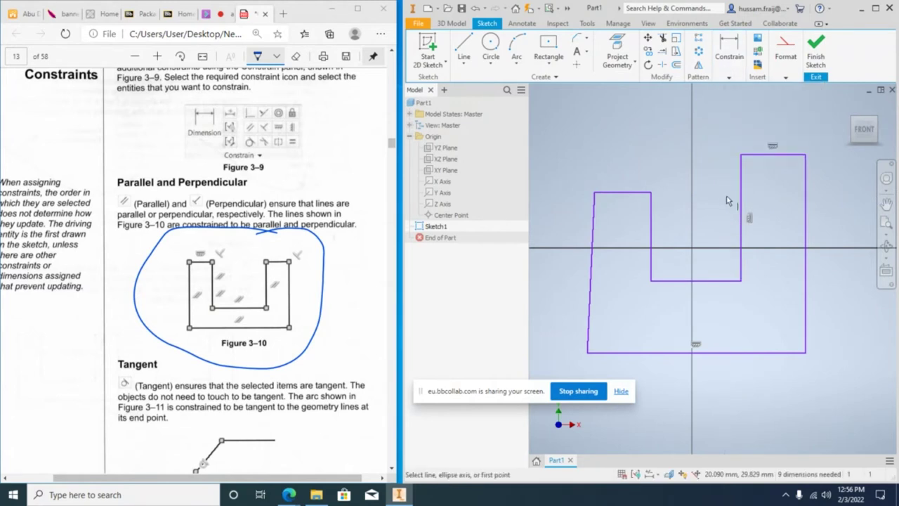
left_click(593, 221)
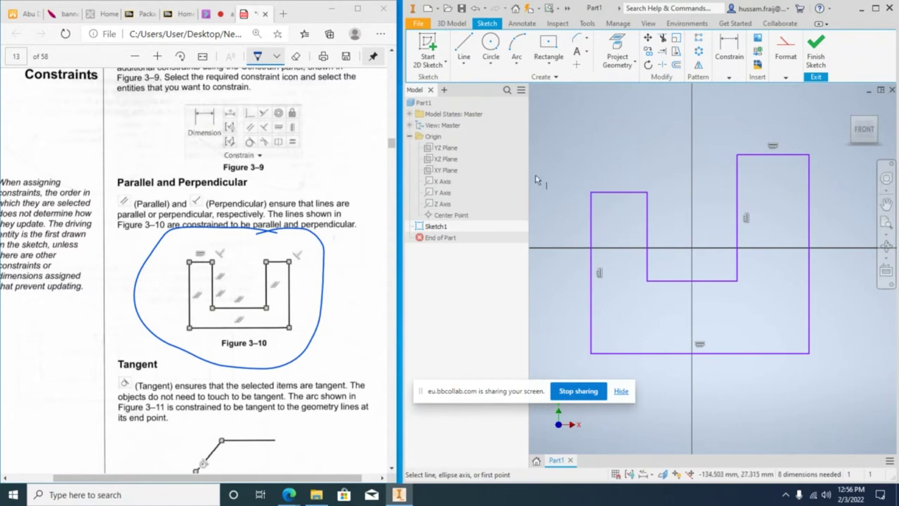
Align the midpoints of the U profile's two top edges at the same height with a Horizontal constraint.
mouse_move(713, 77)
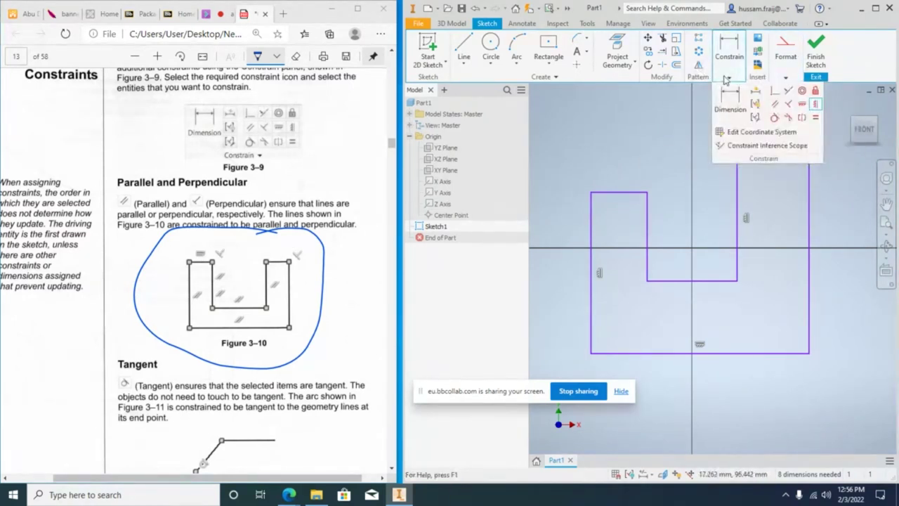
left_click(802, 105)
left_click(802, 104)
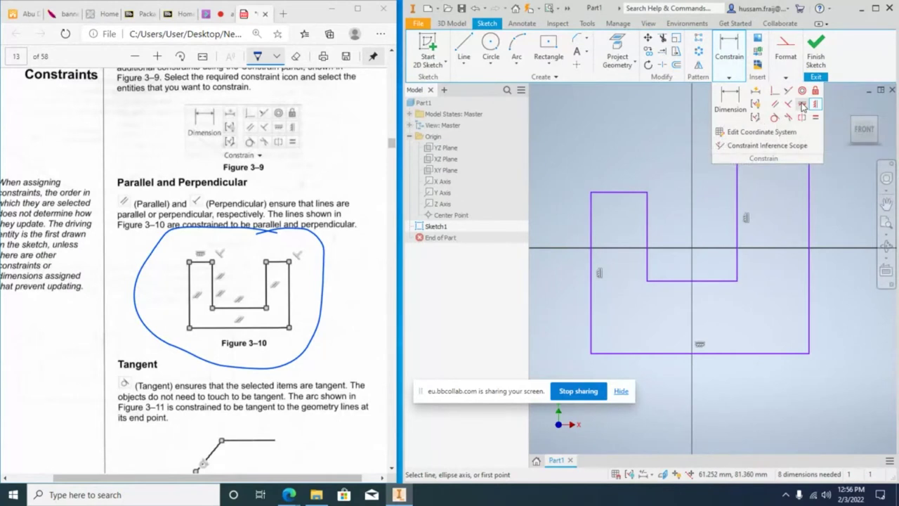
scroll(796, 295, "down", 2)
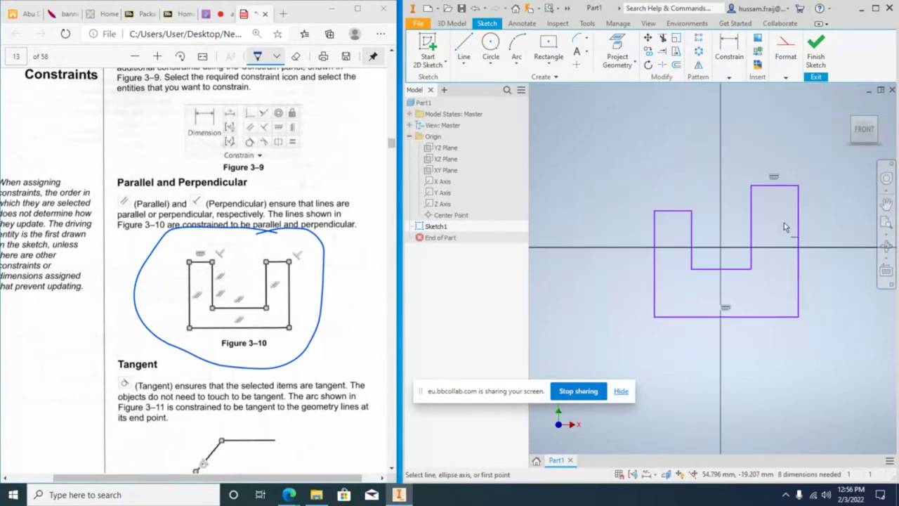
left_click(775, 188)
left_click(673, 212)
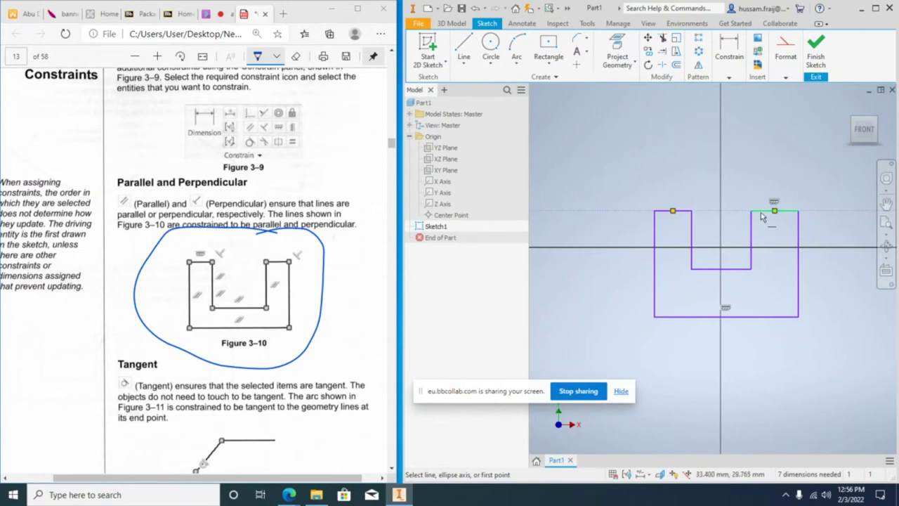
Make the U profile's two top edges the same length with an Equal constraint.
left_click(731, 77)
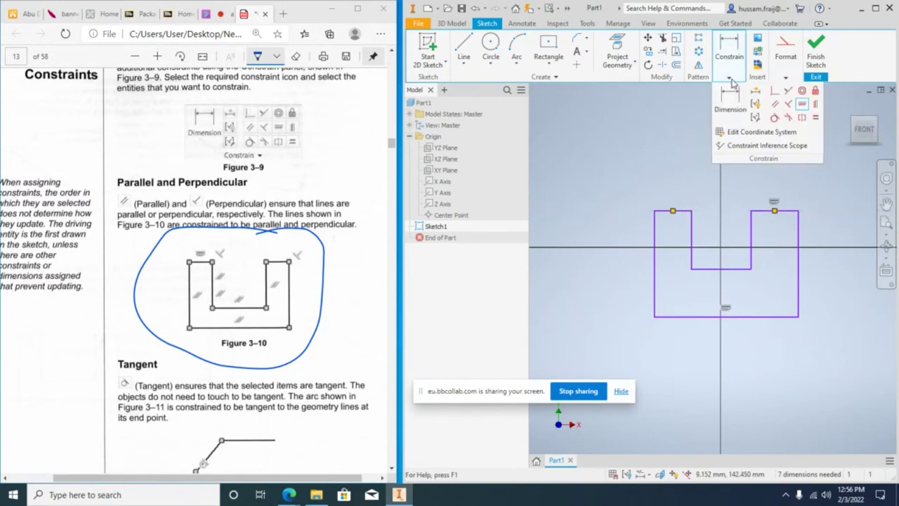
left_click(815, 118)
left_click(780, 211)
left_click(672, 210)
right_click(687, 333)
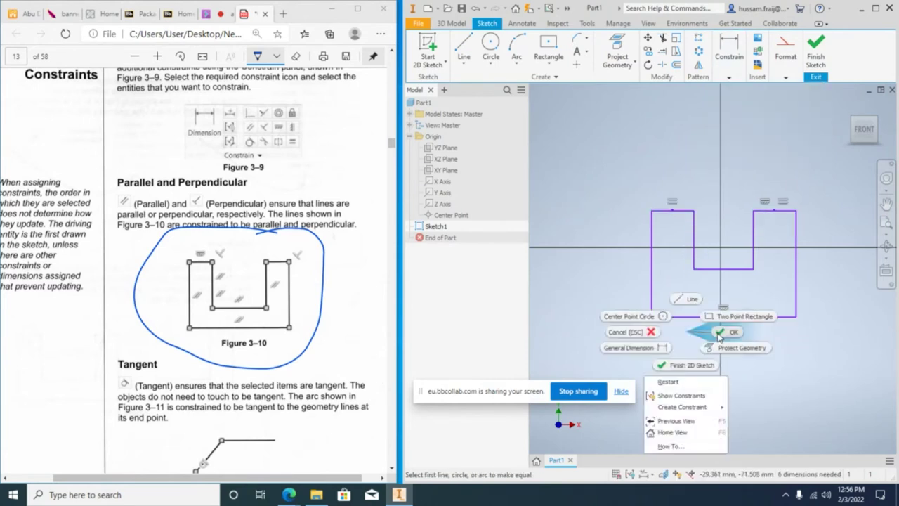
left_click(722, 335)
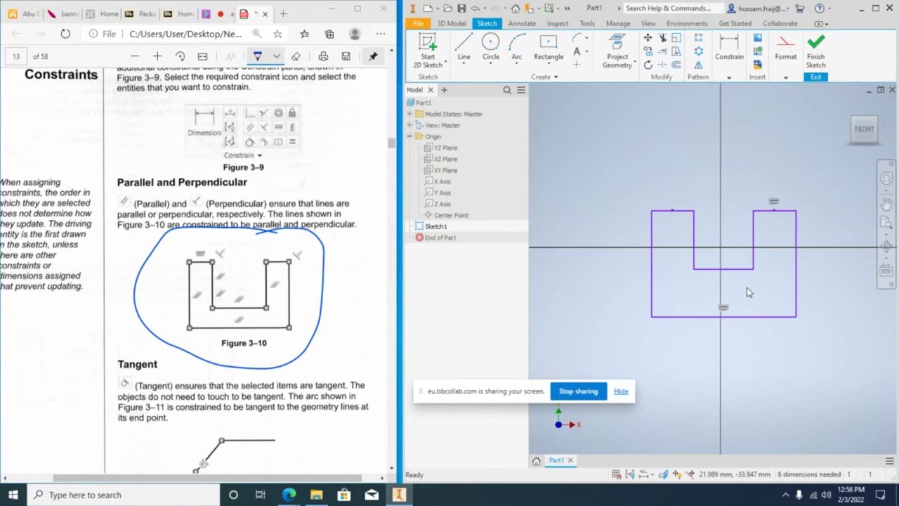
Test the constraints by pulling the profile's left and right outer edges outward and raising its top edges.
scroll(791, 266, "down", 2)
scroll(791, 265, "up", 2)
left_click_drag(636, 247, 589, 238)
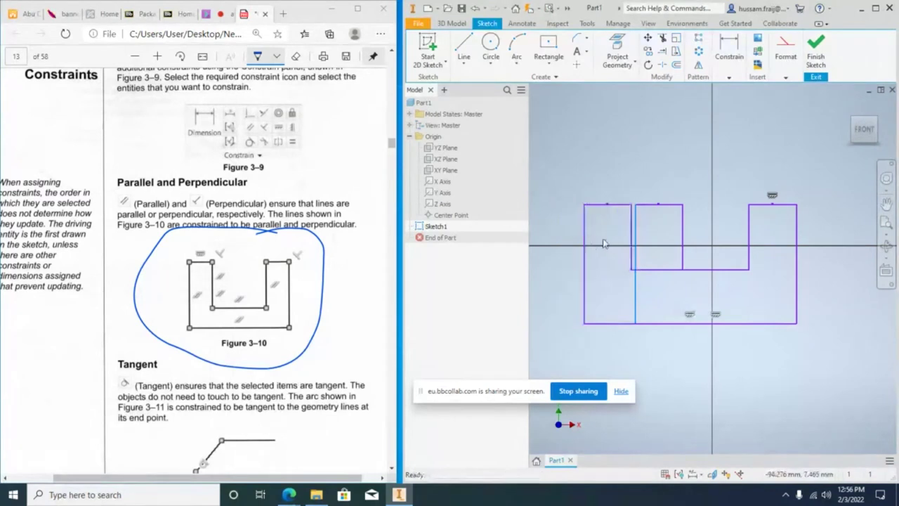
mouse_move(797, 215)
left_mouse_down()
mouse_move(836, 219)
mouse_move(762, 220)
mouse_move(822, 217)
mouse_move(803, 220)
left_mouse_up()
left_click(773, 205)
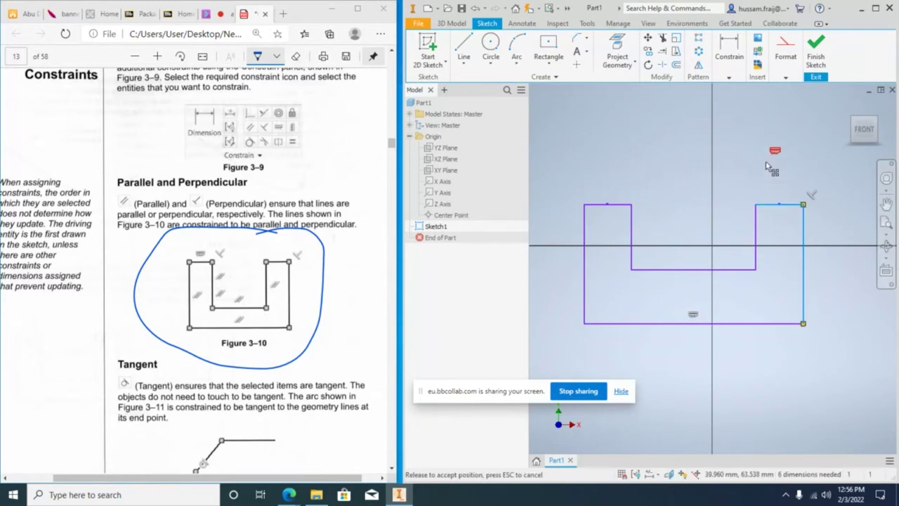
mouse_move(608, 204)
left_mouse_down()
mouse_move(616, 139)
mouse_move(621, 190)
mouse_move(611, 141)
mouse_move(610, 187)
left_mouse_up()
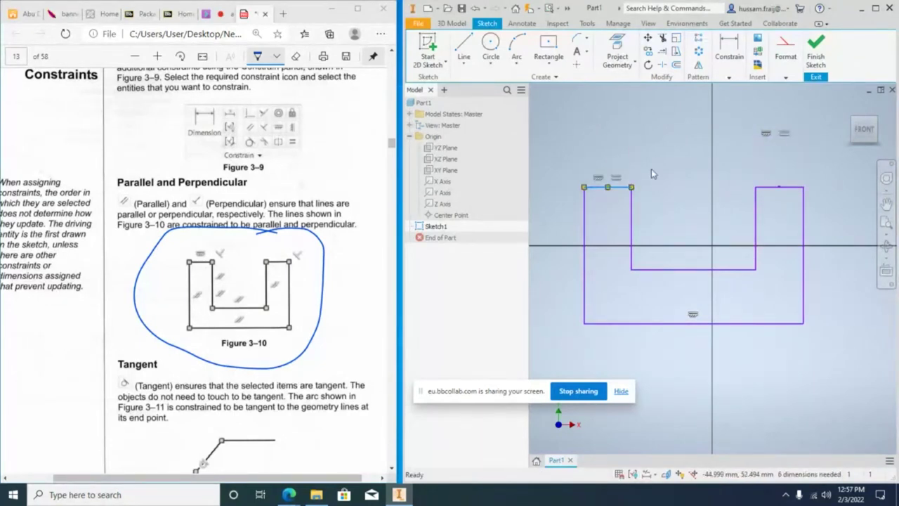
Add a 20 mm dimension to the U profile's top-right edge.
left_click(729, 77)
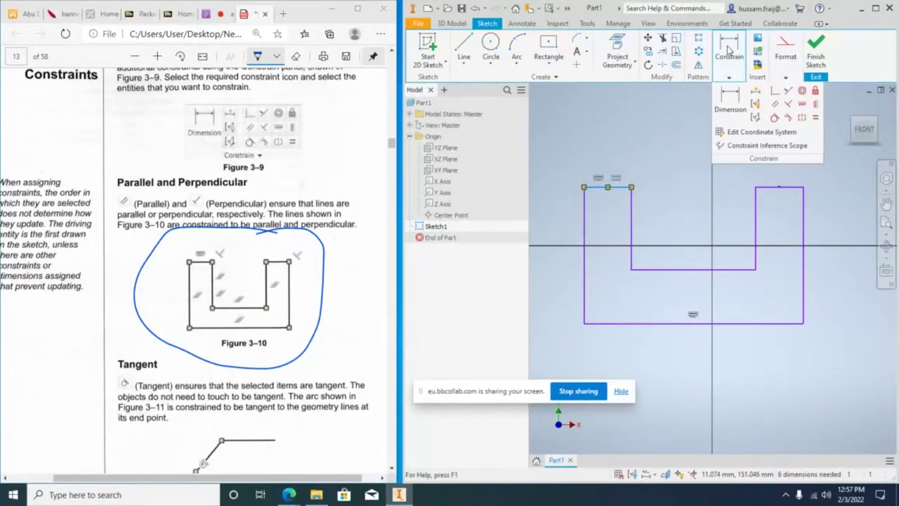
left_click(778, 186)
left_click(793, 176)
type("20")
key("Return")
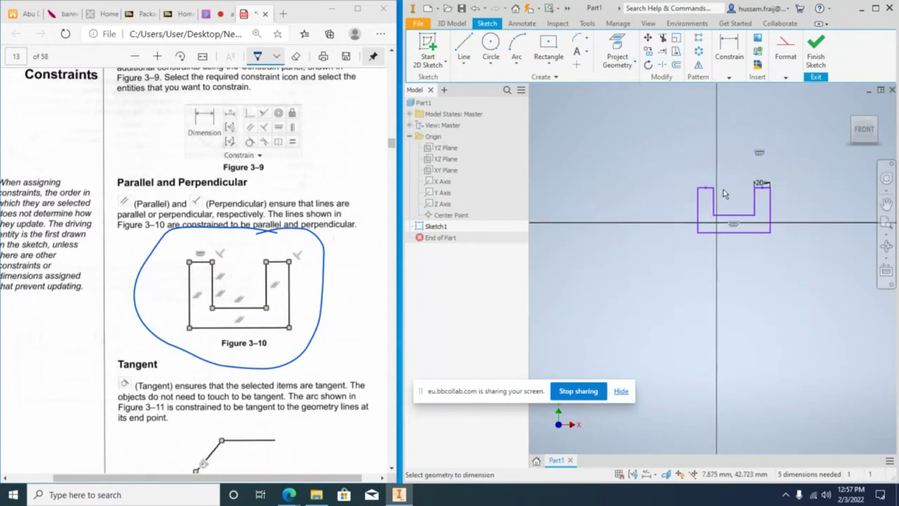
Dimension the top-left edge above the profile and accept it as a driven dimension.
scroll(725, 194, "up", 5)
left_click(660, 185)
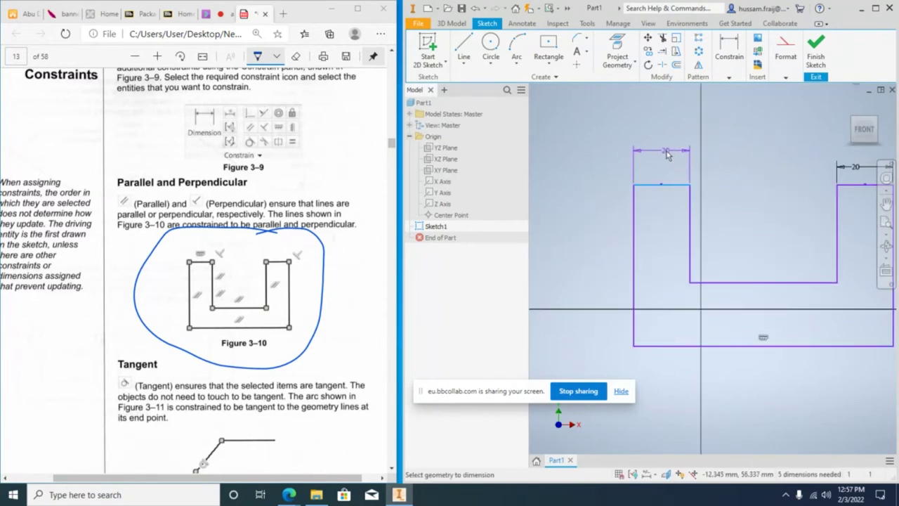
left_click(663, 152)
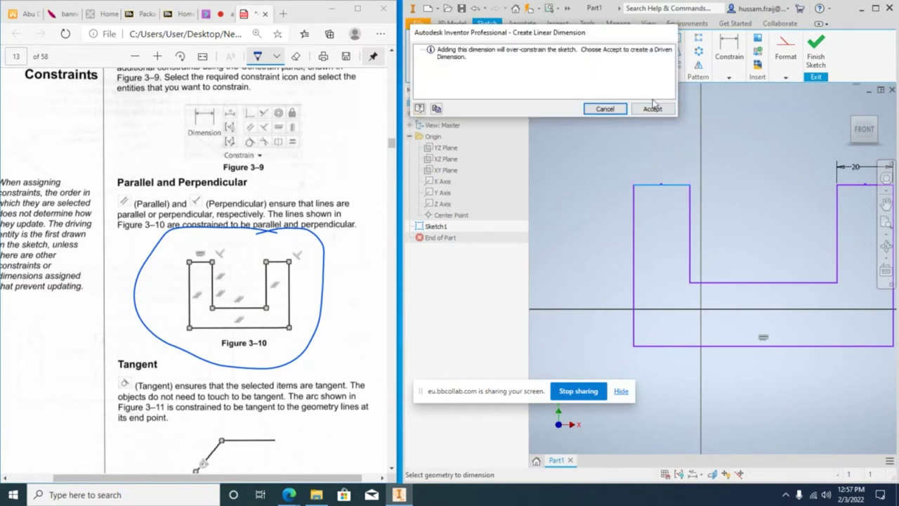
left_click(652, 109)
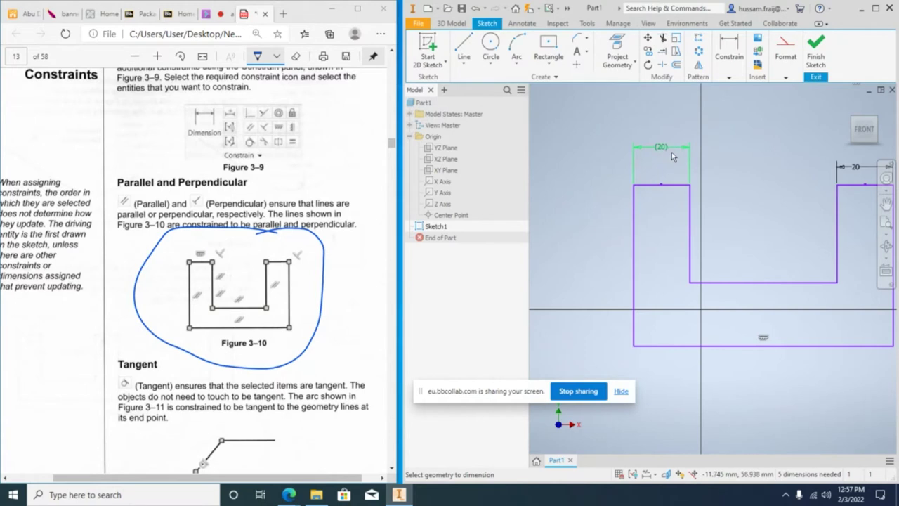
scroll(619, 245, "down", 3)
scroll(659, 234, "up", 3)
middle_click_drag(715, 221, 625, 264)
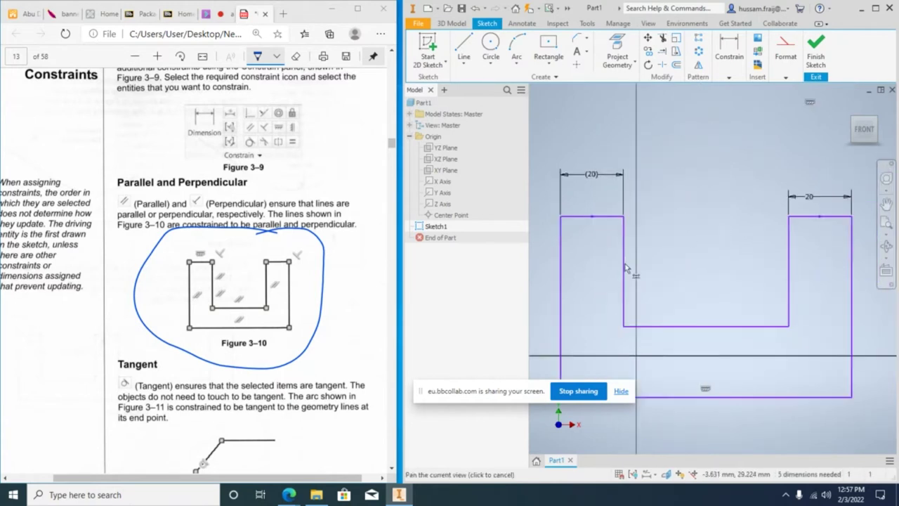
Set the U profile's top-right edge dimension to 15 mm.
double_click(807, 198)
type("15")
key("Return")
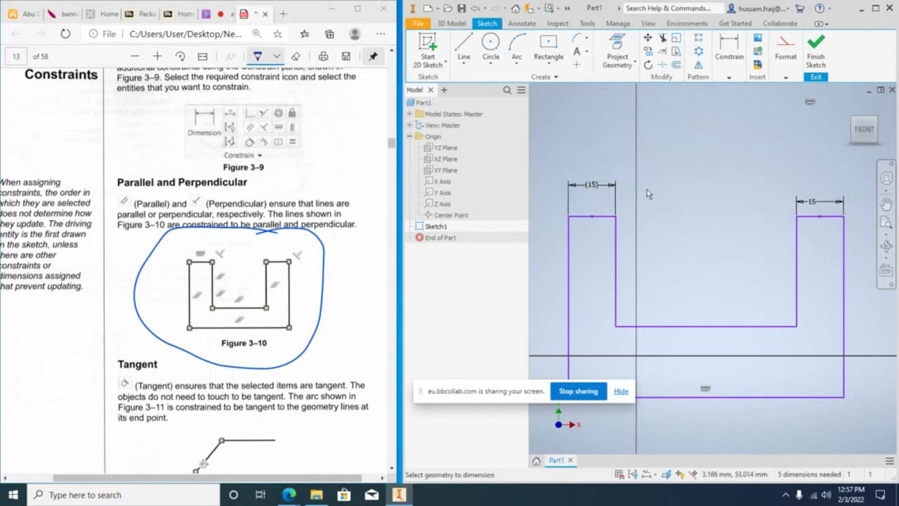
Inspect the driven dimension on the U profile's top-left edge and close it without editing.
double_click(601, 185)
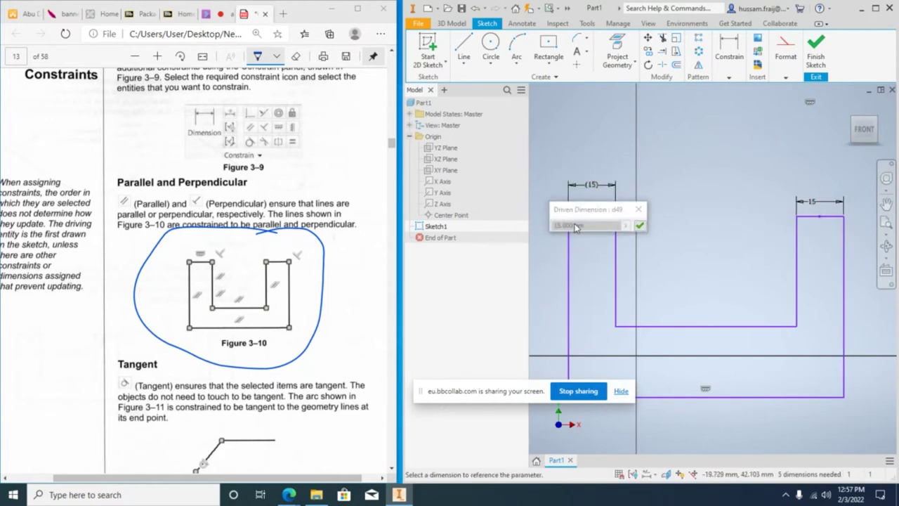
left_click_drag(612, 211, 685, 176)
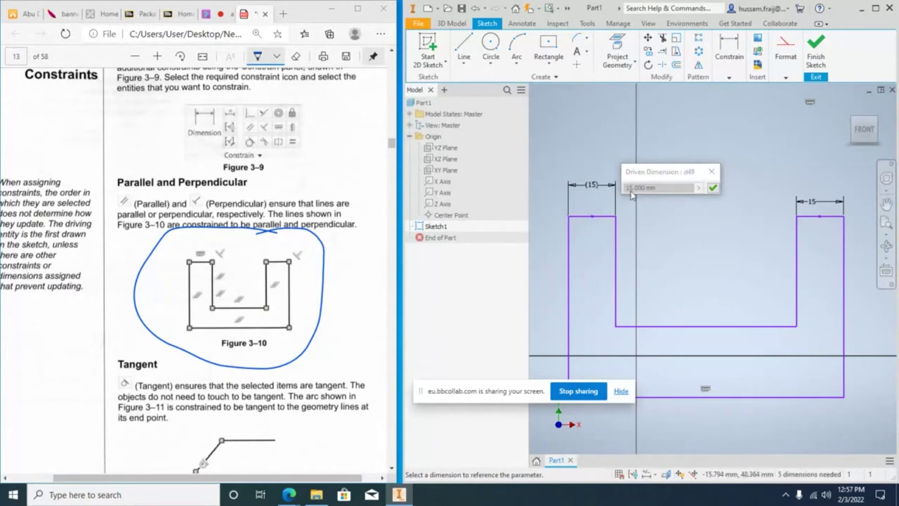
left_click(711, 172)
Set the U profile's top-right edge dimension to 10 mm.
double_click(815, 200)
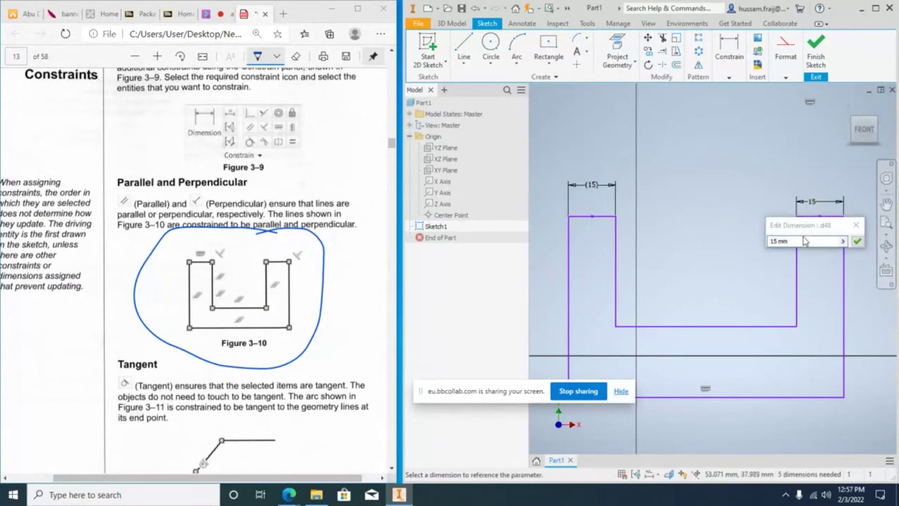
type("10")
key("Return")
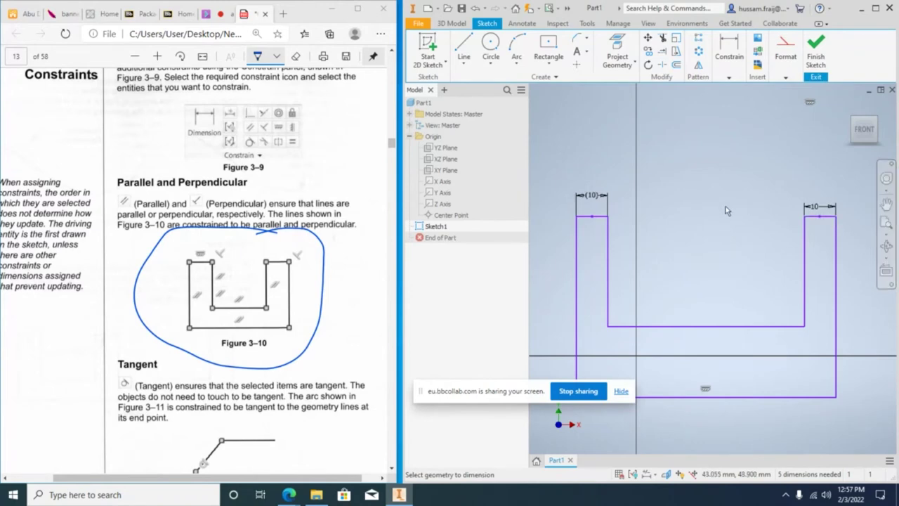
Draw a free, slightly sloping, nearly horizontal line above the U profile.
scroll(193, 267, "down", 3)
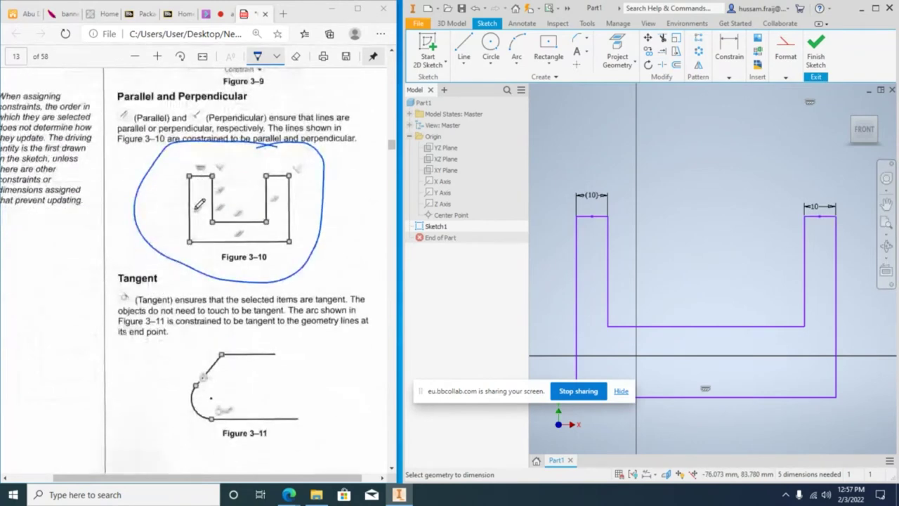
scroll(209, 211, "down", 1)
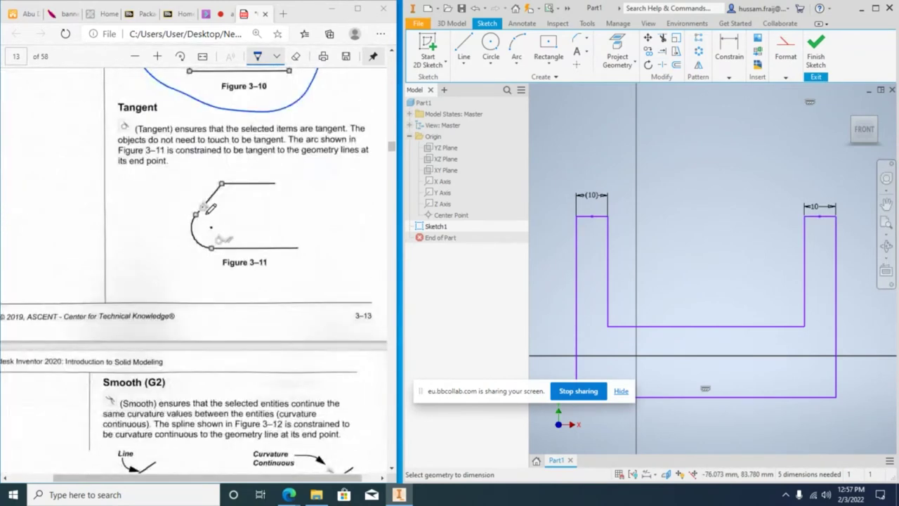
scroll(378, 199, "down", 3)
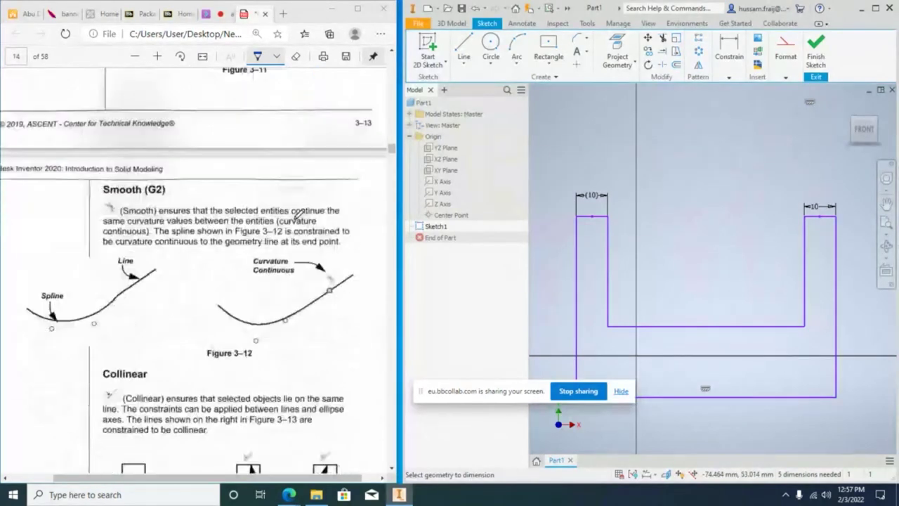
scroll(270, 235, "down", 1)
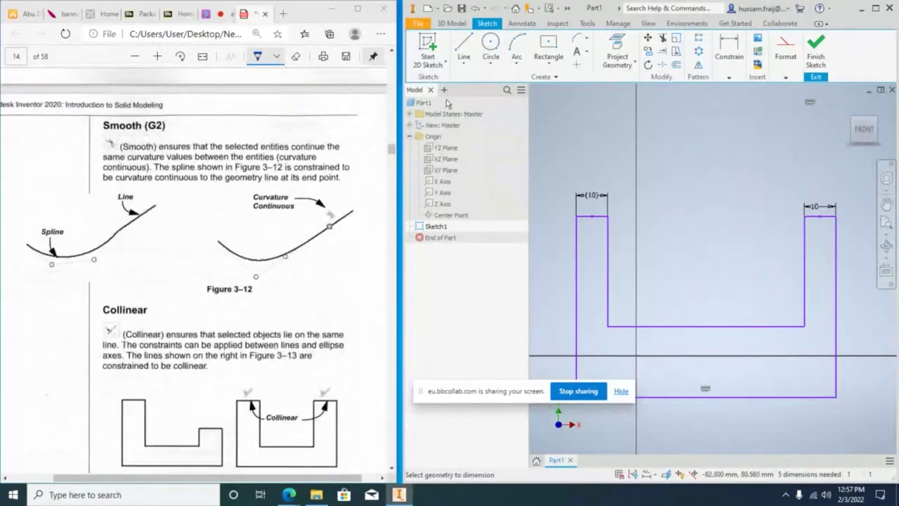
left_click(463, 46)
left_click(803, 126)
right_click(720, 121)
left_click(758, 120)
Draw a separate, steeply slanted line below and to the left of the sloping line, leaving a gap between them.
left_click(464, 47)
left_click(677, 209)
left_click(684, 154)
right_click(709, 157)
left_click(738, 156)
Bridge the gap between the two free lines with an outward-bulging three-point arc joining their nearest endpoints.
middle_click_drag(718, 146, 712, 174)
scroll(713, 174, "up", 3)
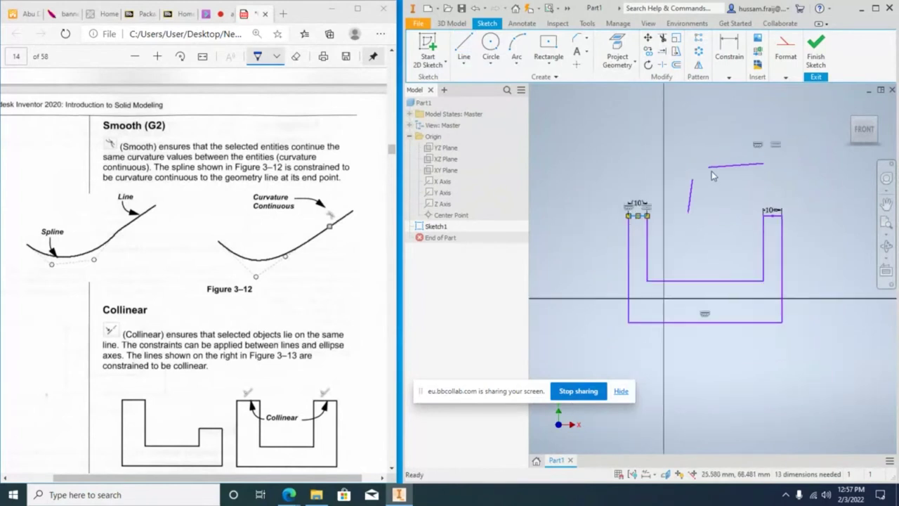
scroll(712, 171, "down", 5)
left_click(517, 65)
left_click(529, 90)
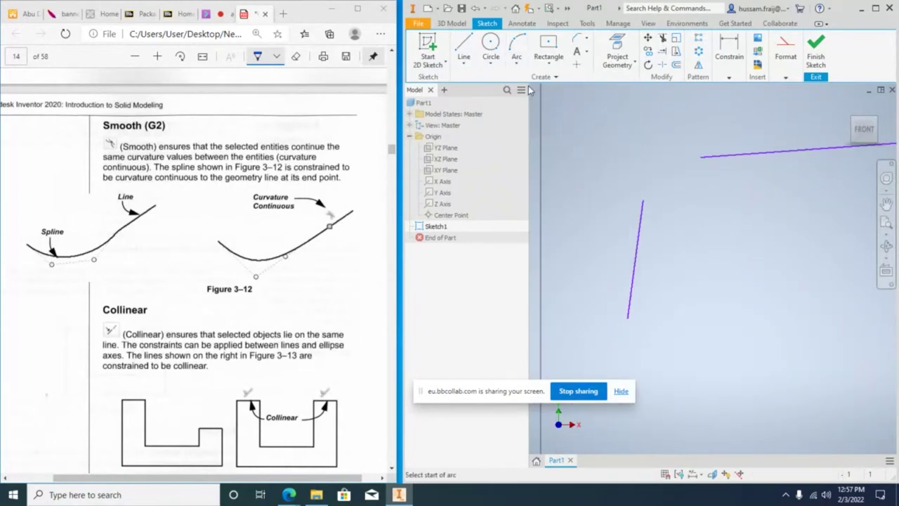
left_click(516, 65)
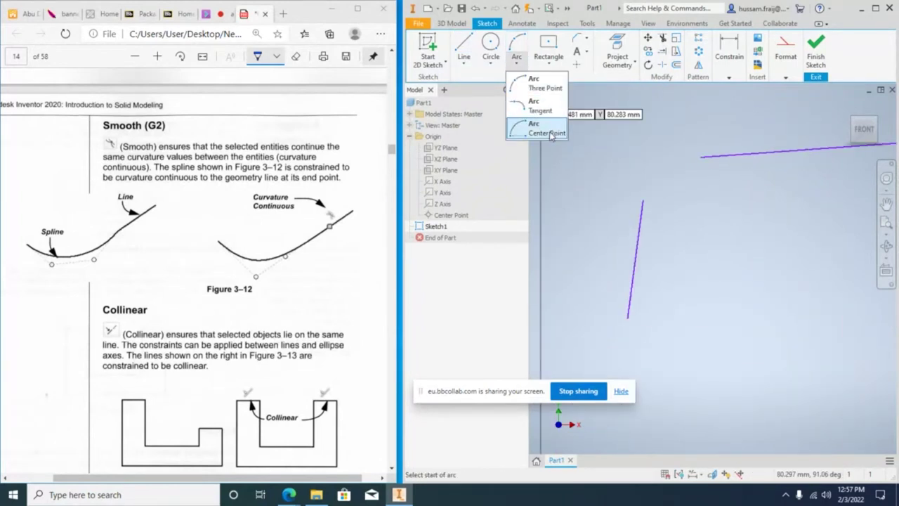
left_click(555, 88)
left_click(701, 155)
left_click(642, 202)
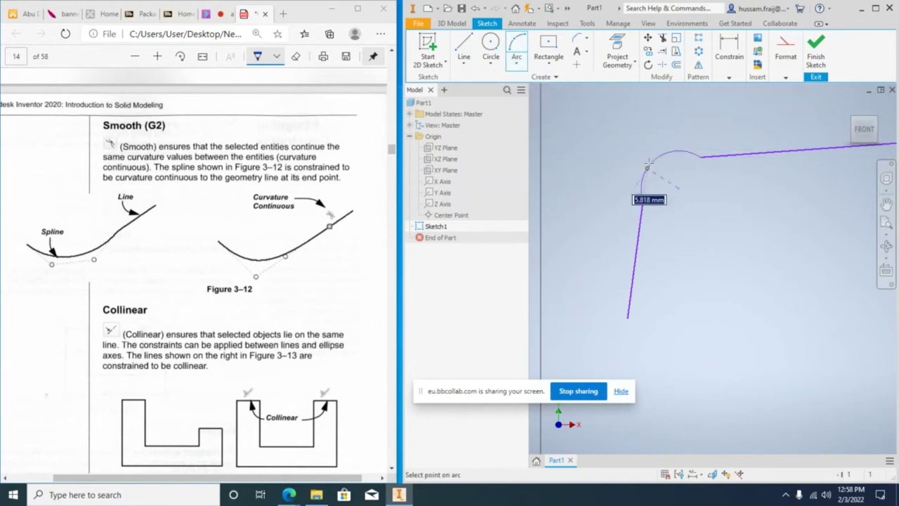
left_click(634, 168)
key("Escape")
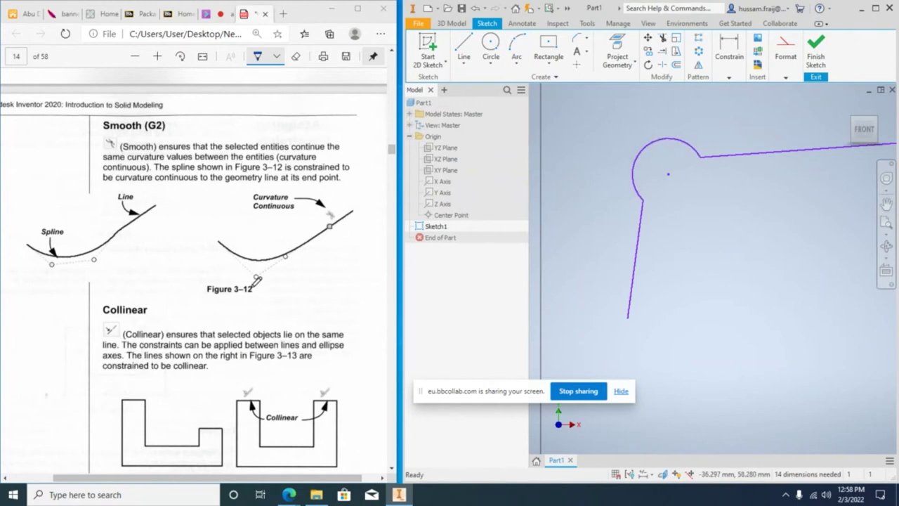
In the PDF manual, mark up Figure 3-11 in ink, tracing the lower line and its adjoining arc.
scroll(300, 252, "up", 3)
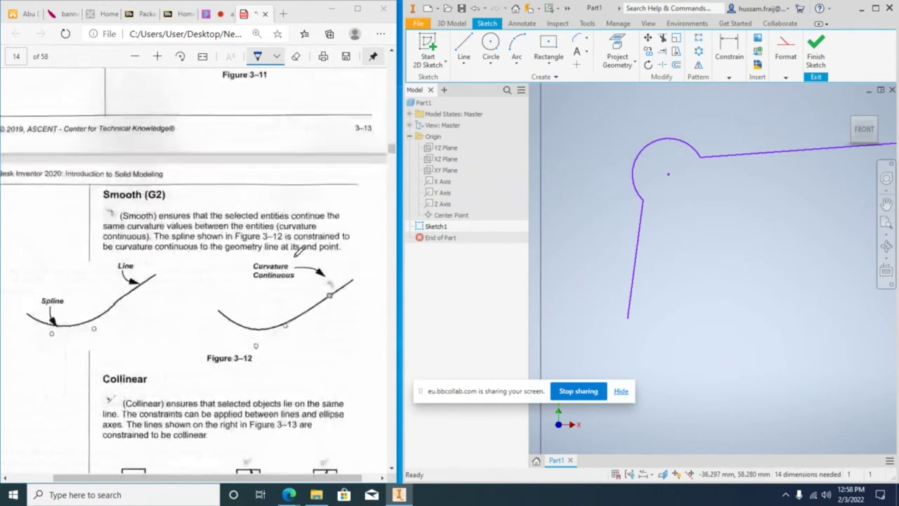
left_click_drag(220, 182, 220, 174)
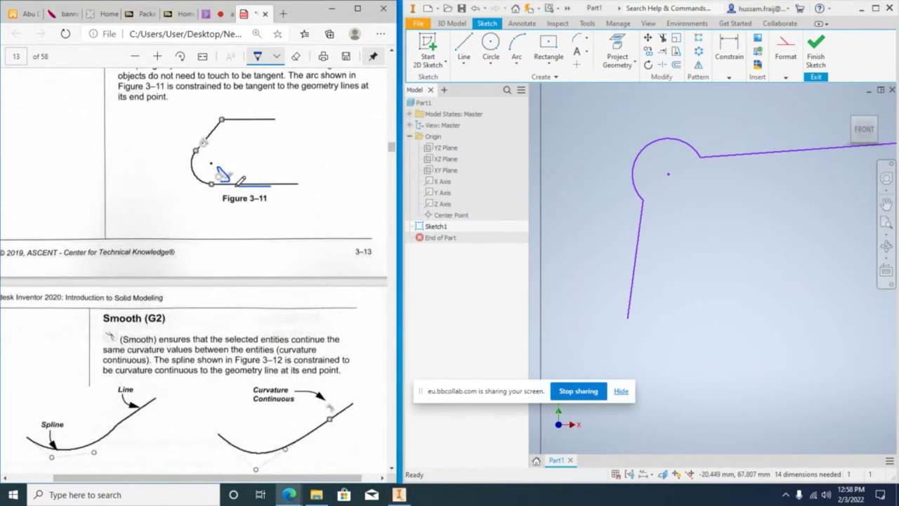
left_click_drag(202, 178, 190, 168)
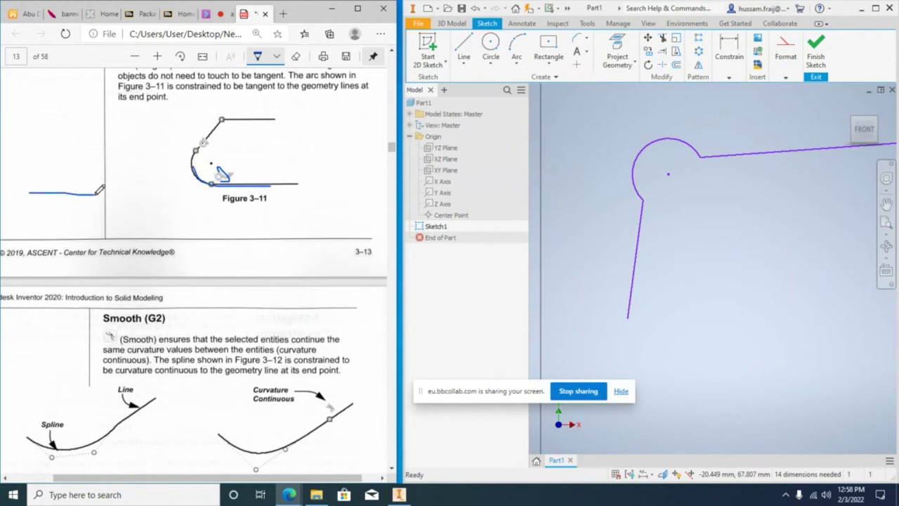
Ink example junctions between lines and curves beside and below Figure 3-11, and circle each joint.
left_click_drag(111, 189, 32, 185)
mouse_move(111, 196)
left_mouse_down()
mouse_move(105, 183)
mouse_move(109, 196)
left_mouse_up()
left_click_drag(37, 168, 106, 170)
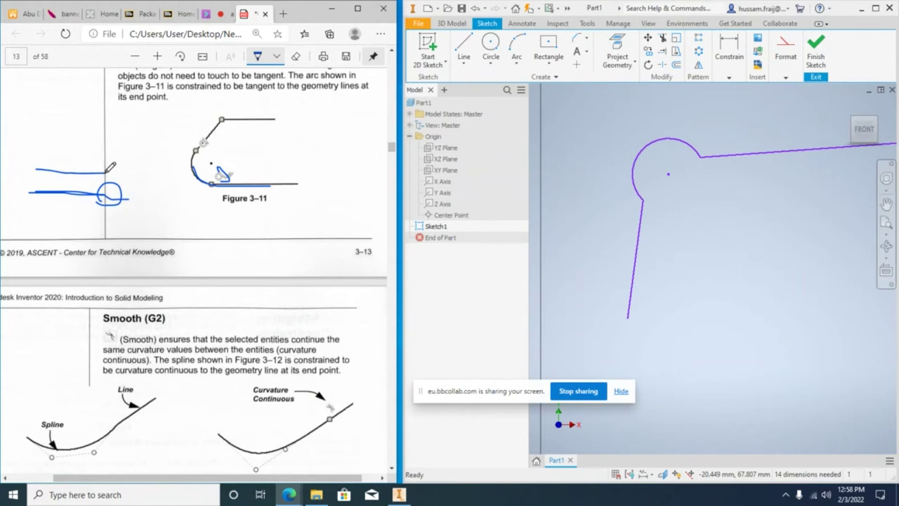
mouse_move(107, 172)
left_mouse_down()
mouse_move(109, 138)
mouse_move(99, 128)
left_mouse_up()
left_click_drag(104, 162, 99, 171)
left_click_drag(105, 225, 132, 225)
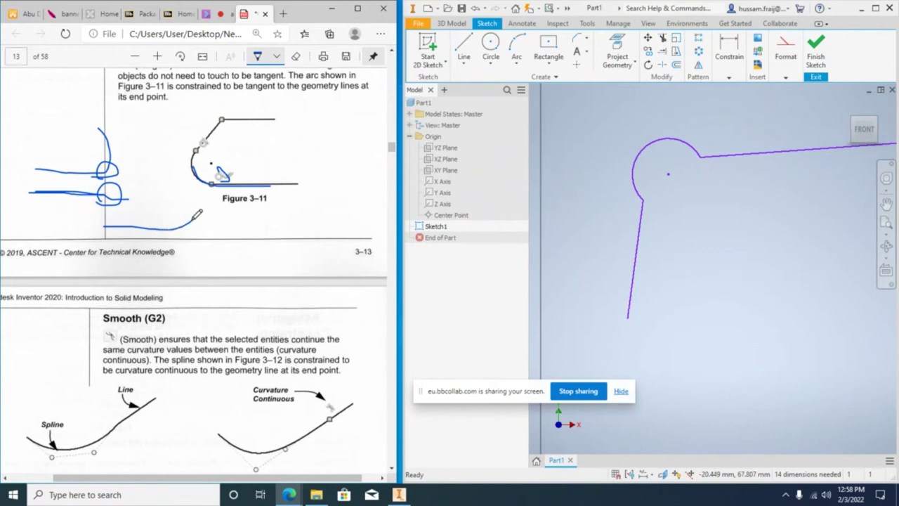
left_click_drag(200, 211, 174, 238)
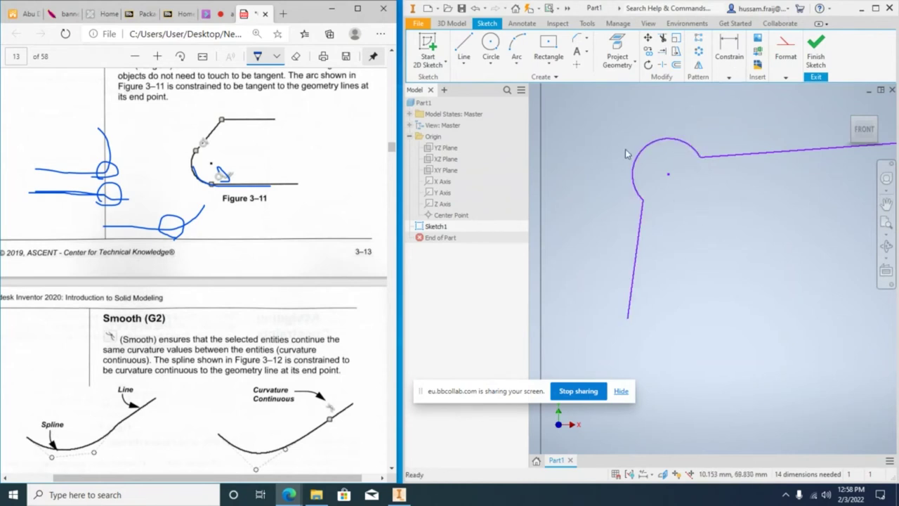
In the Inventor sketch, apply Tangent constraints between the arc and each of its two adjoining lines.
left_click(729, 77)
left_click(774, 117)
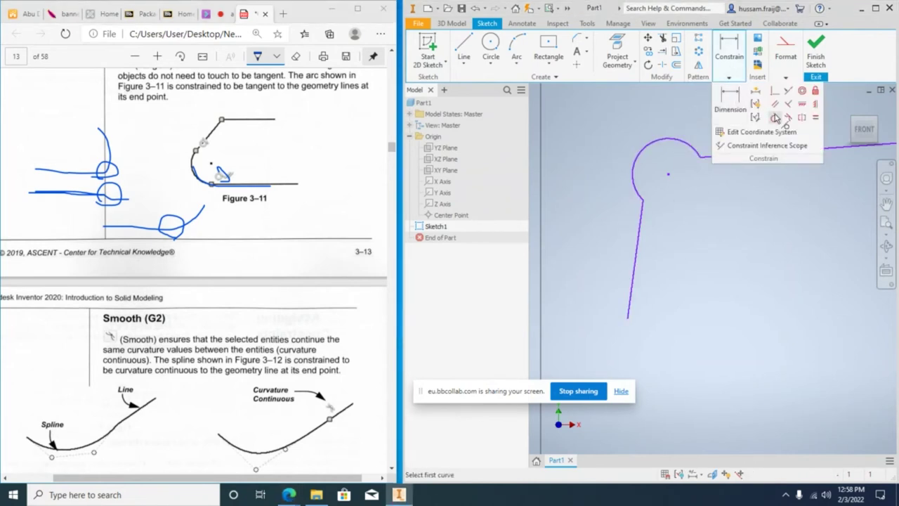
left_click(690, 149)
left_click(690, 150)
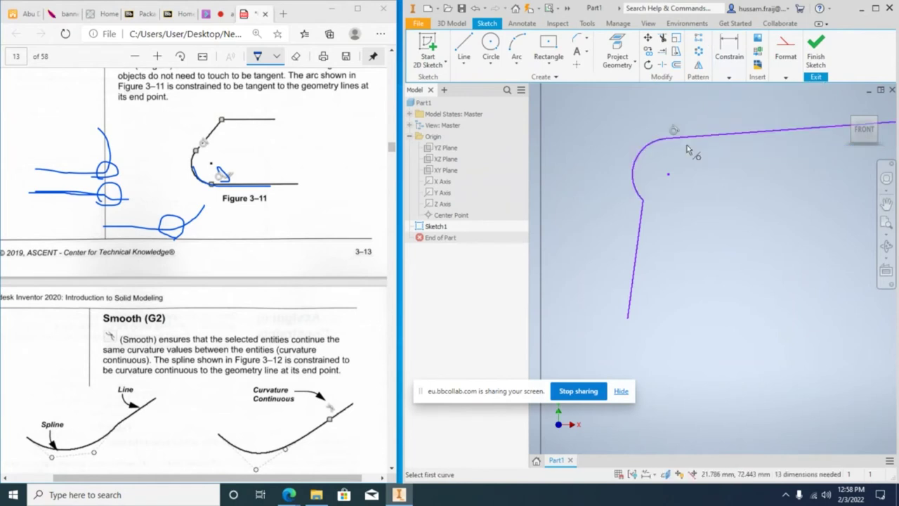
left_click(644, 165)
left_click(647, 225)
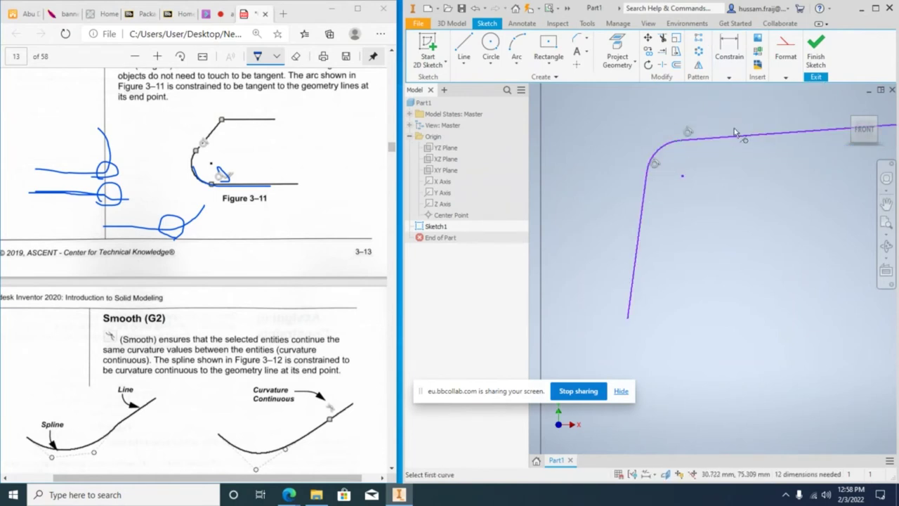
right_click(680, 202)
left_click(716, 202)
Draw a sharp two-line corner inside the rounded one, with its upper line about 19 mm long.
left_click(469, 47)
left_click(814, 199)
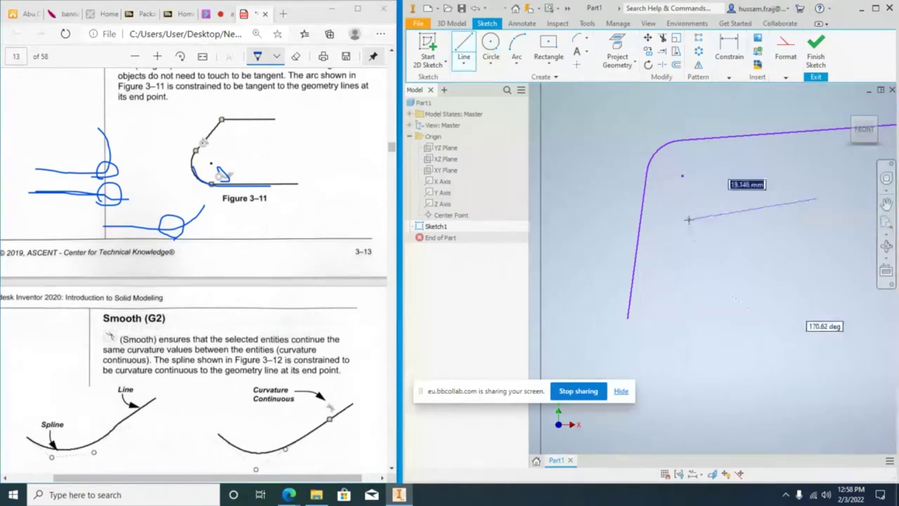
left_click(688, 208)
left_click(677, 330)
key("Escape")
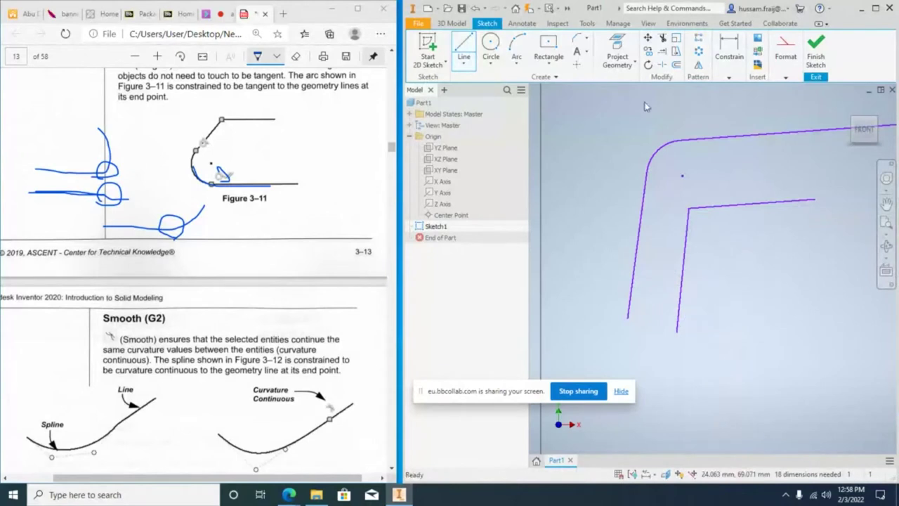
Round the inner two-line corner with a 5 mm 2D Fillet.
left_click(586, 40)
left_click(589, 62)
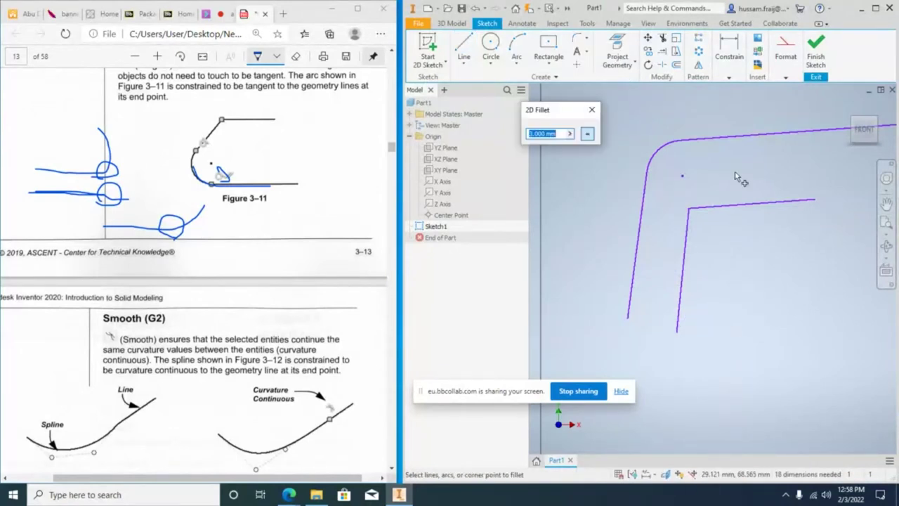
left_click(725, 207)
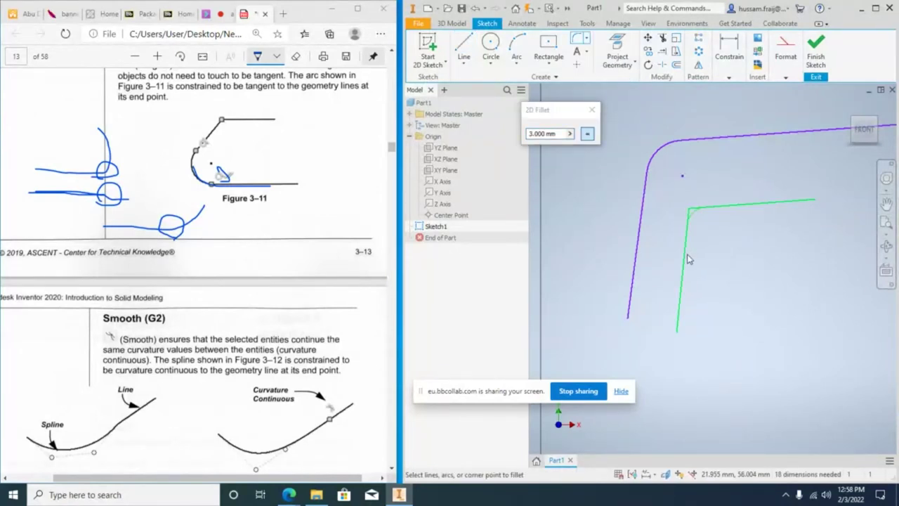
left_click_drag(559, 133, 533, 129)
type("5")
left_click(687, 265)
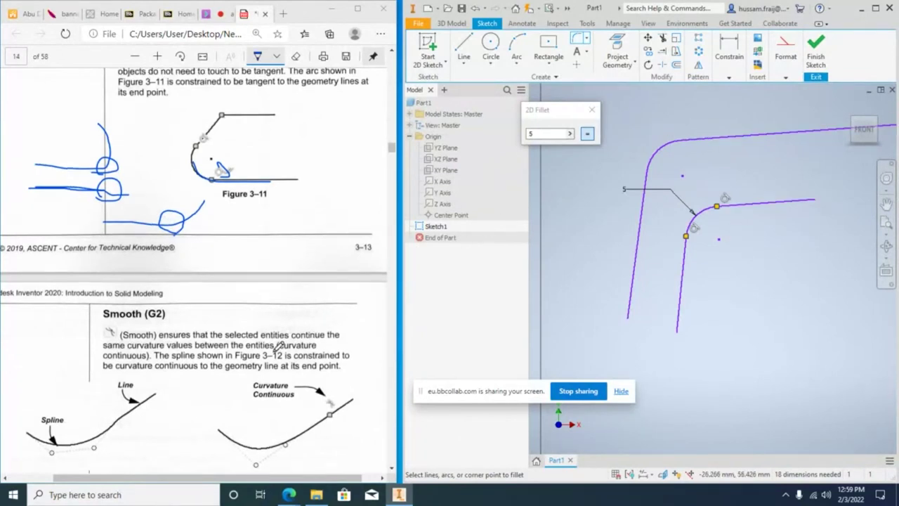
Draw a curved three-point interpolation spline below and to the right of the filleted corner.
scroll(175, 344, "down", 2)
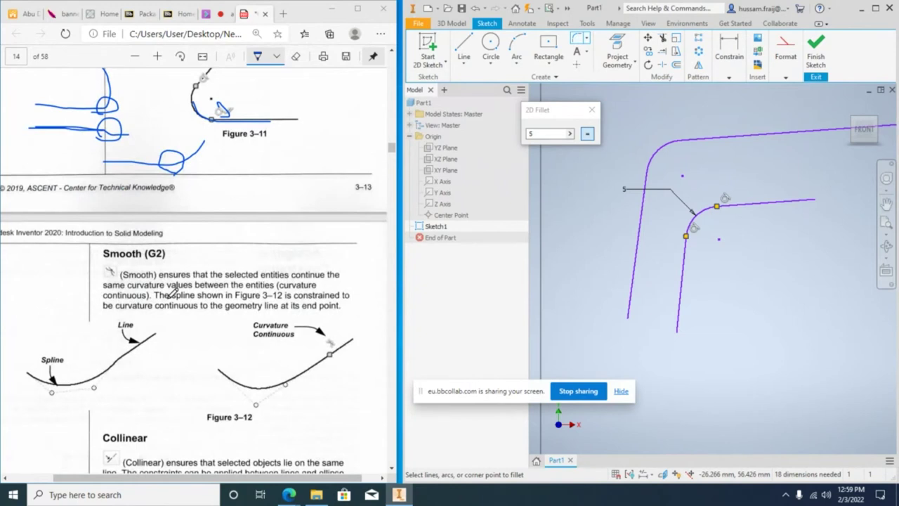
left_click(466, 67)
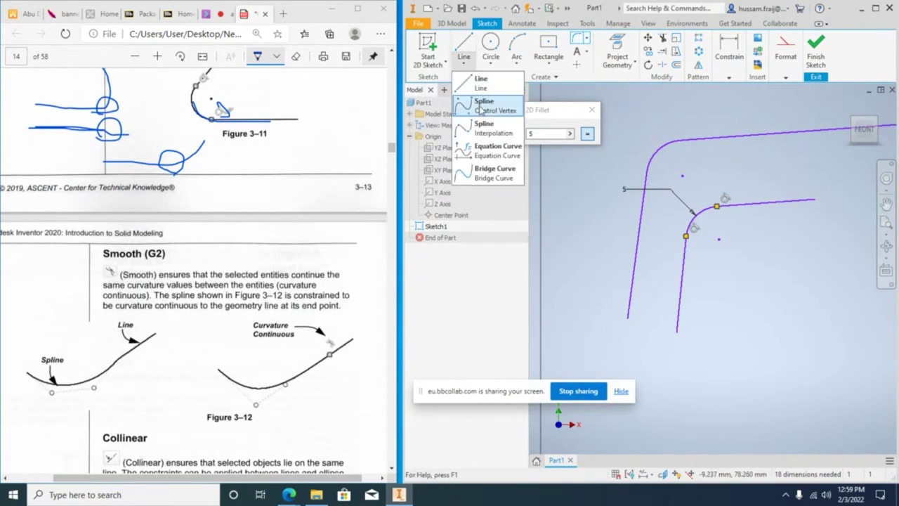
left_click(493, 128)
left_click(818, 313)
left_click(765, 387)
double_click(767, 304)
scroll(773, 330, "down", 3)
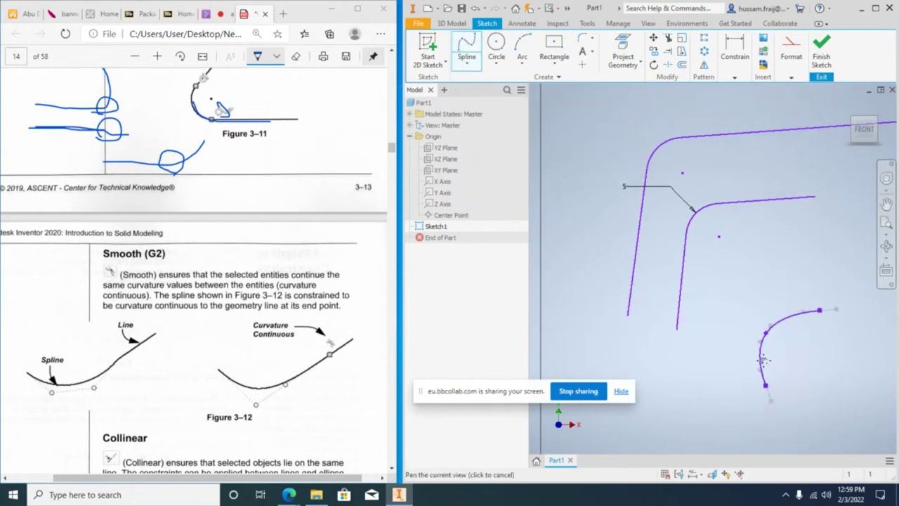
Draw a second interpolation spline through three points, forming a shallow U below the first spline.
scroll(778, 327, "up", 3)
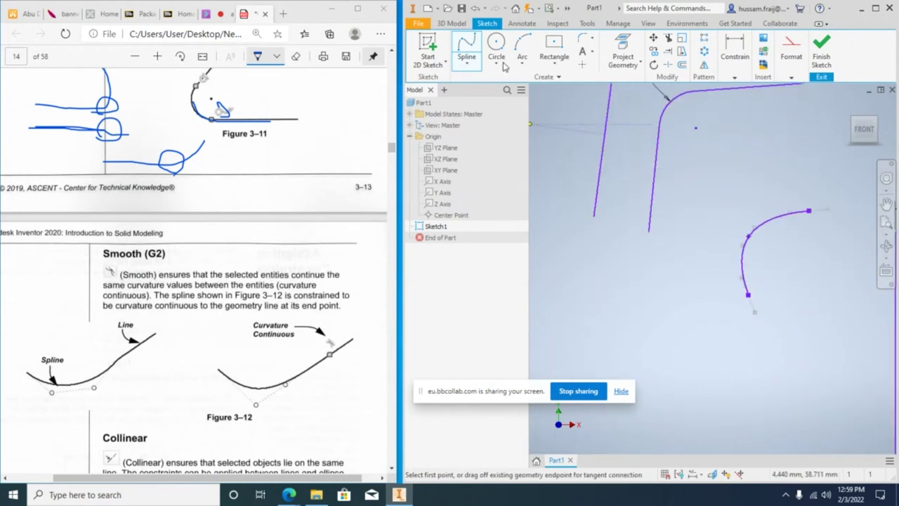
left_click(768, 352)
left_click(734, 389)
left_click(640, 343)
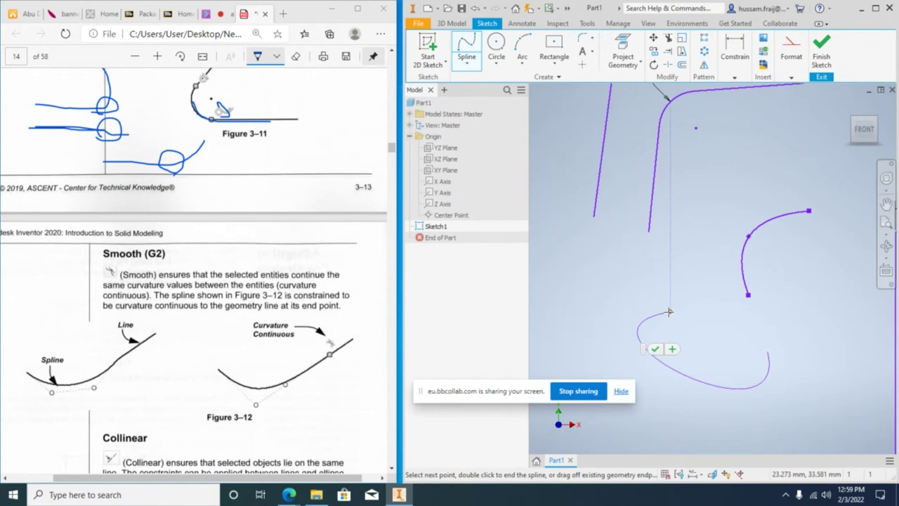
left_click(654, 348)
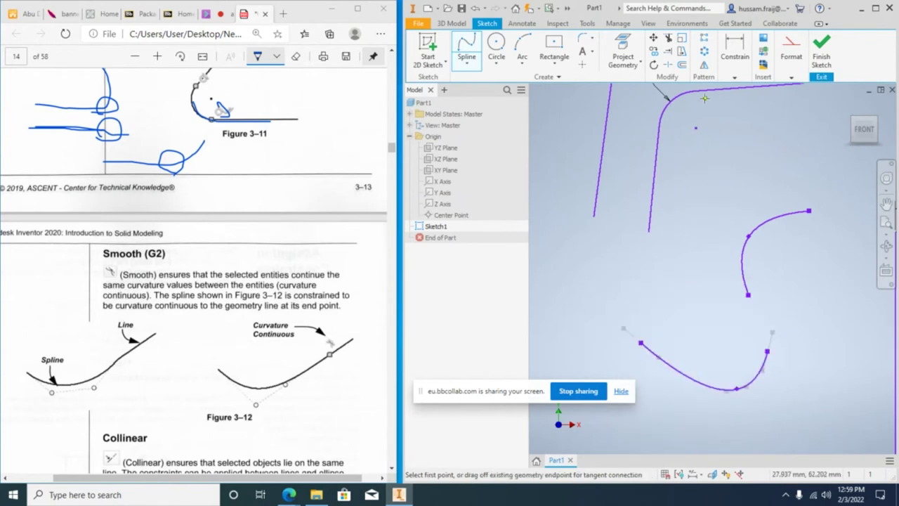
left_click(736, 78)
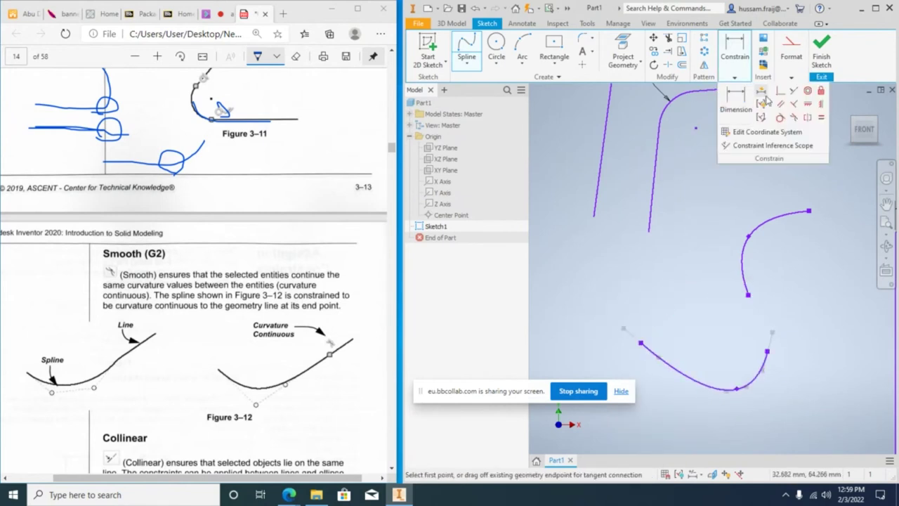
left_click(793, 118)
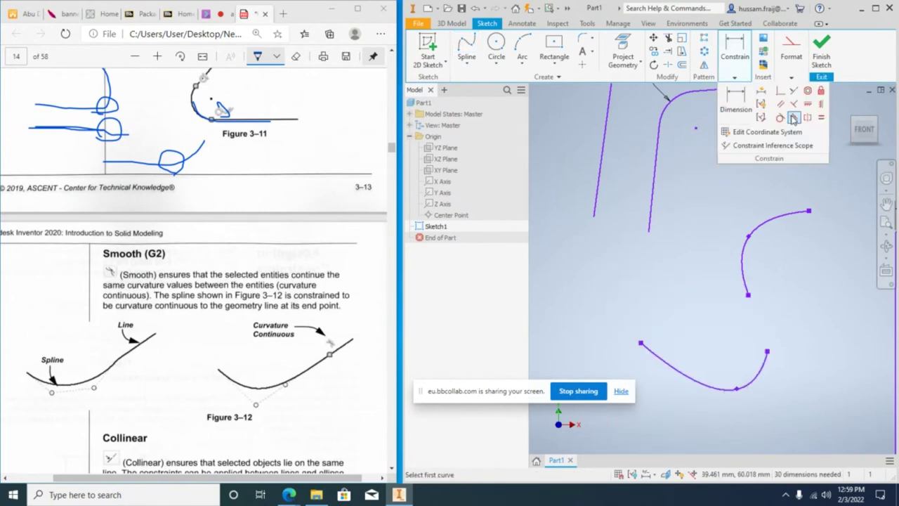
left_click(466, 61)
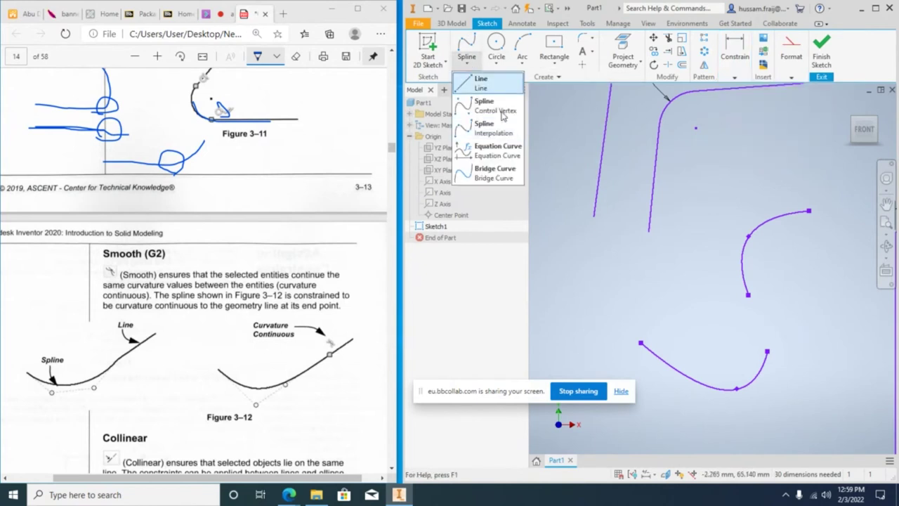
left_click(507, 180)
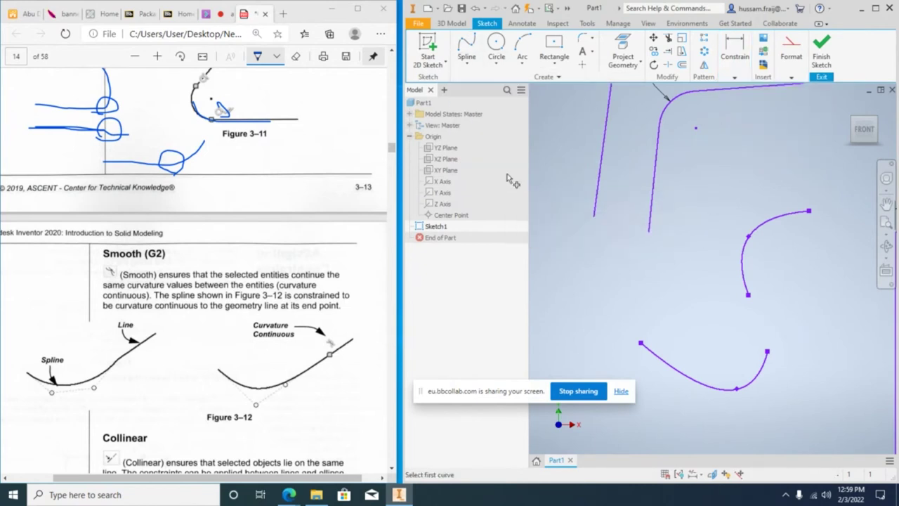
Draw a three-point arc joining the upper spline's lower end to the lower spline's near end, bulging outward.
left_click(524, 64)
left_click(539, 85)
left_click(749, 296)
left_click(767, 351)
left_click(782, 321)
right_click(812, 275)
left_click(849, 276)
Apply Smooth (G2) constraints between the arc and each of the two adjoining splines.
left_click(736, 78)
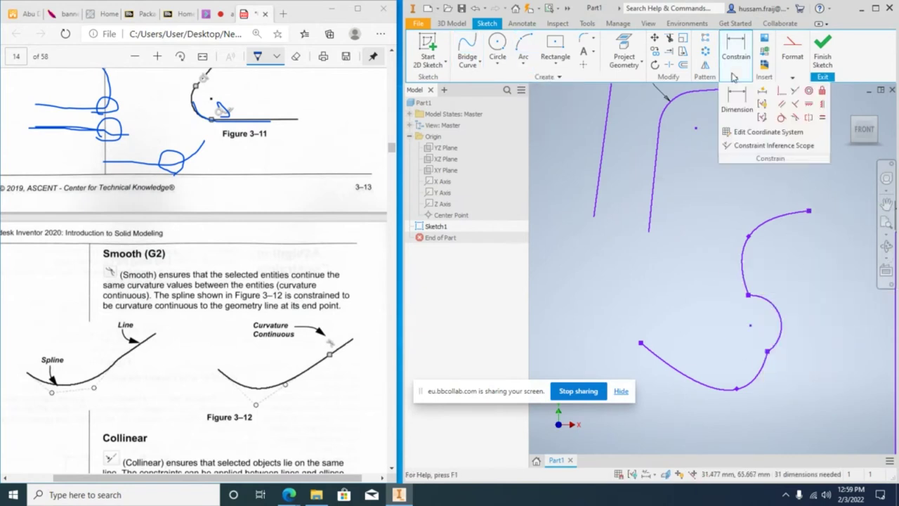
left_click(794, 118)
left_click(747, 285)
left_click(755, 293)
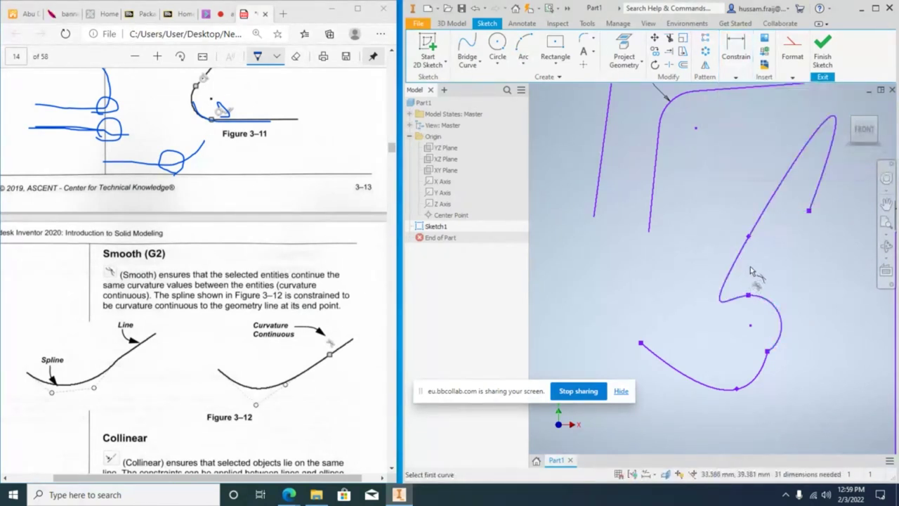
left_click(767, 370)
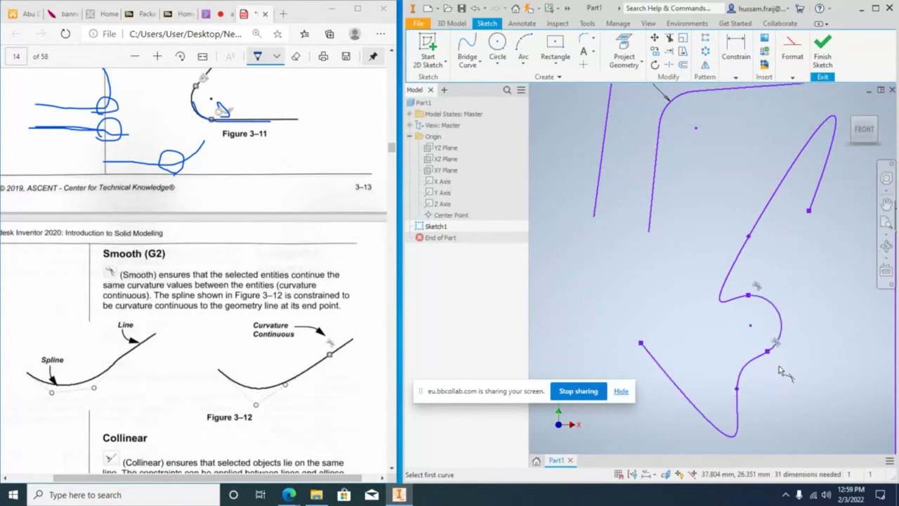
key("Escape")
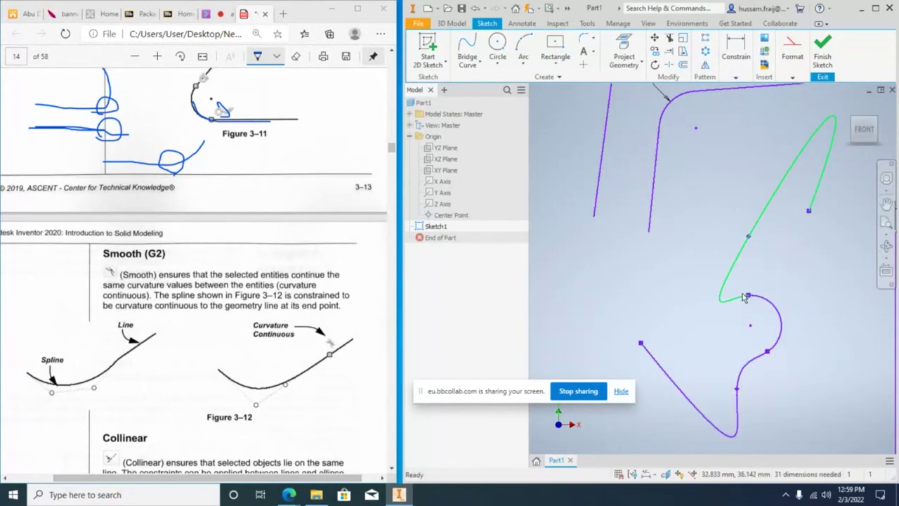
Examine the curve transitions at the arc's ends and the manual's Collinear section with Figure 3–13.
scroll(776, 304, "up", 4)
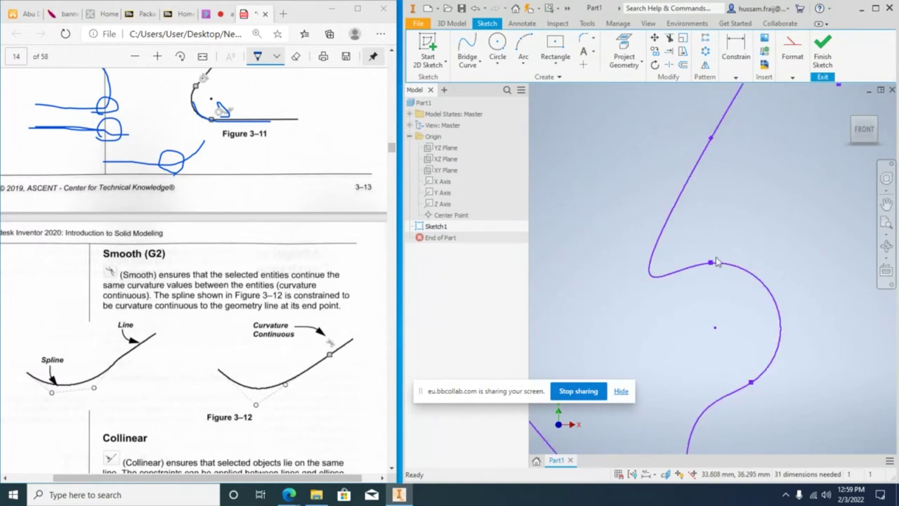
scroll(667, 272, "up", 1)
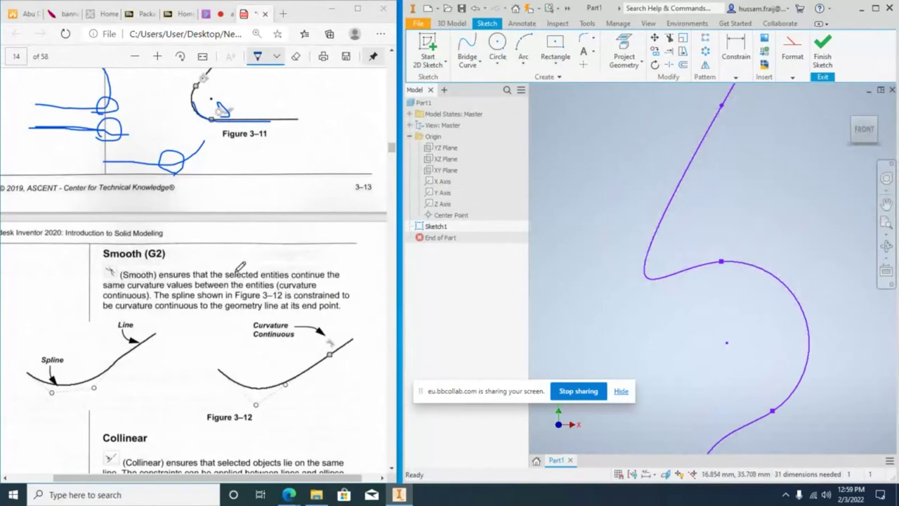
scroll(264, 309, "down", 4)
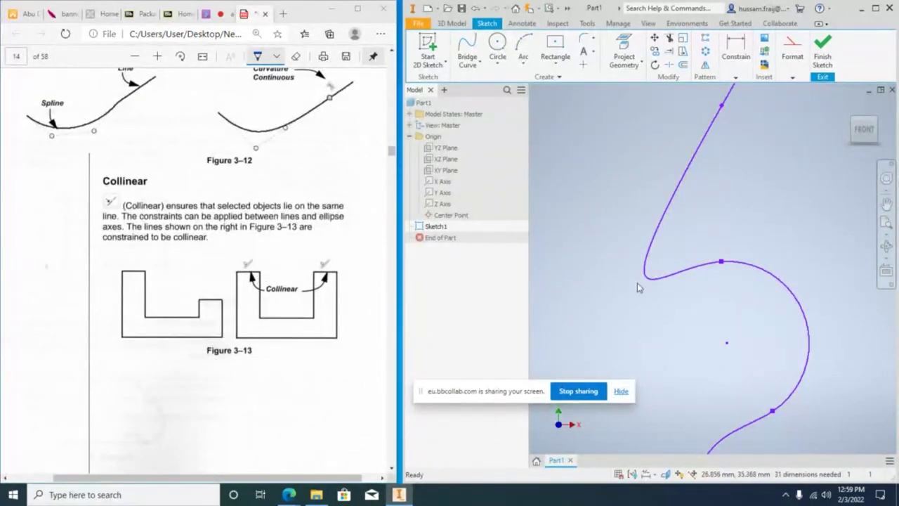
scroll(692, 309, "down", 5)
scroll(836, 282, "up", 3)
scroll(845, 272, "down", 2)
scroll(704, 291, "up", 3)
scroll(733, 283, "down", 2)
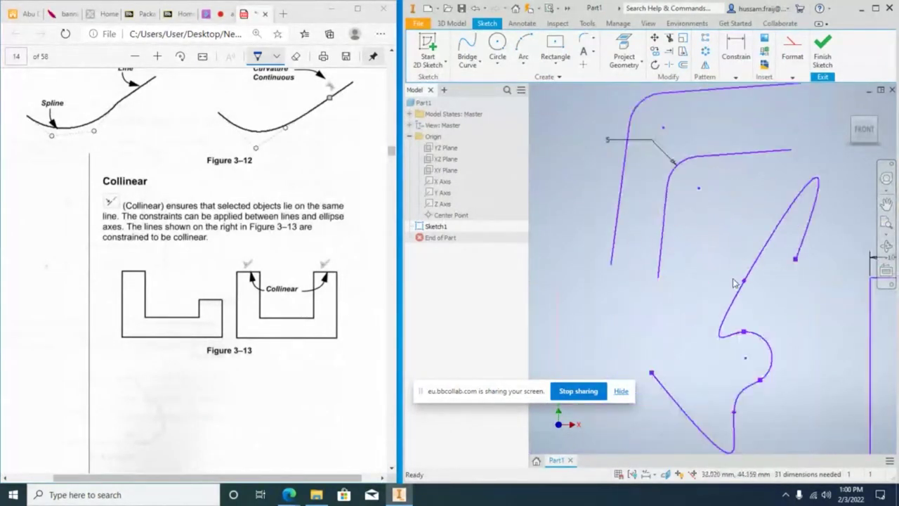
scroll(692, 294, "down", 2)
middle_click_drag(616, 245, 645, 289)
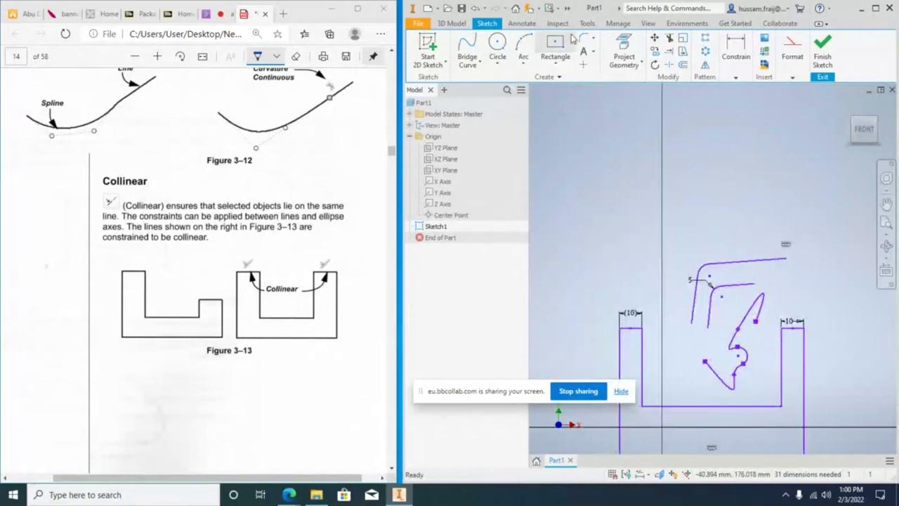
Draw an open U-shaped line profile with a taller first arm about 14 mm wide, a slanted notch floor and a shorter second arm.
left_click(467, 63)
left_click(472, 72)
left_click(595, 234)
left_click(595, 166)
left_click(625, 165)
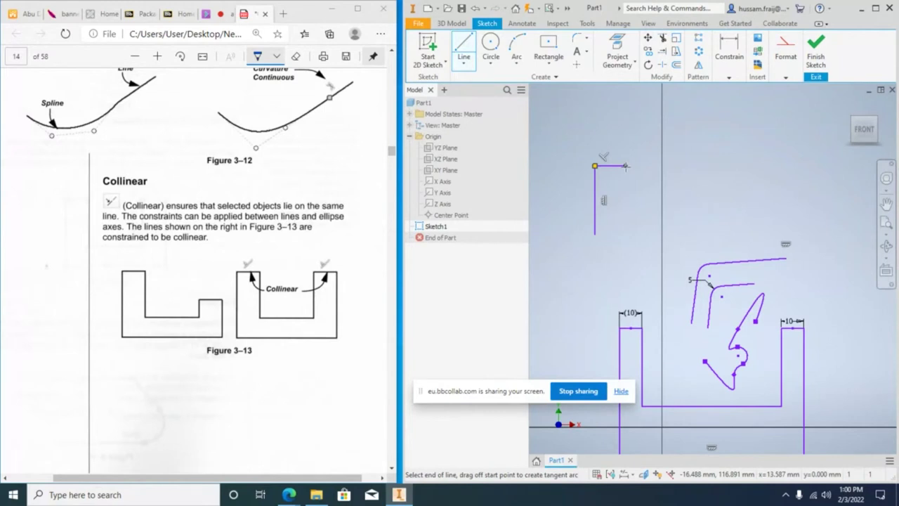
left_click(625, 219)
left_click(675, 225)
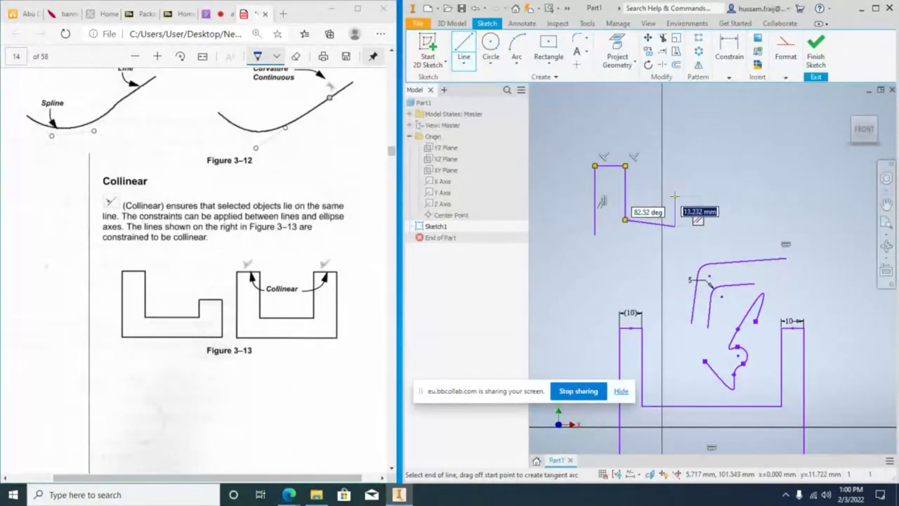
left_click(675, 193)
left_click(698, 245)
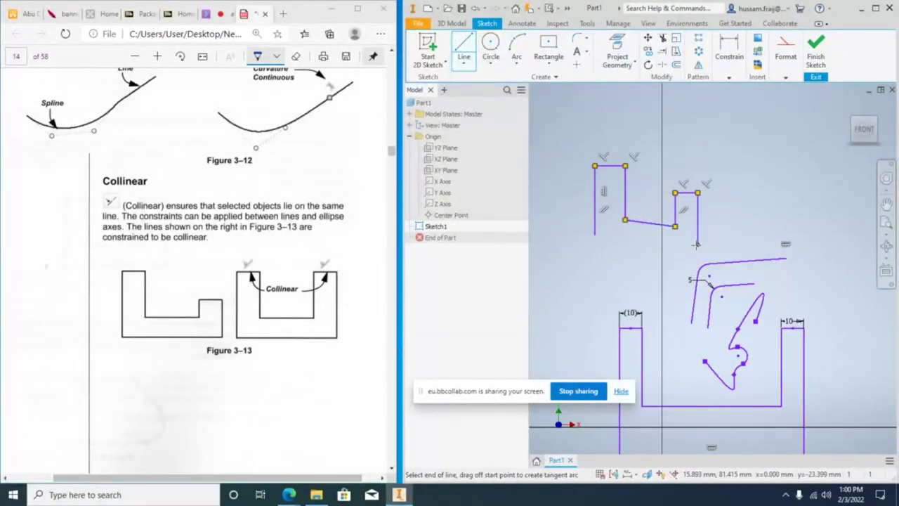
left_click(606, 245)
key("Escape")
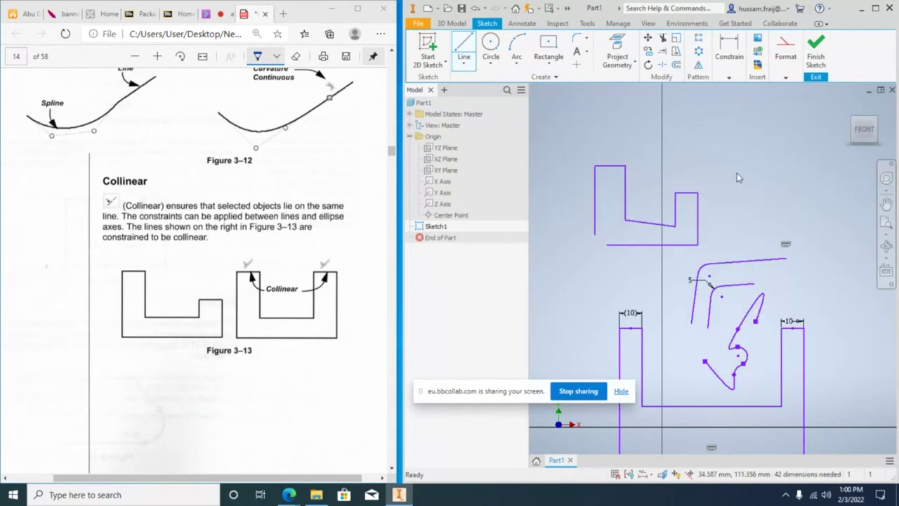
Make the top edges of the new profile's two arms collinear and bring up the manual's Coincident section.
left_click(729, 52)
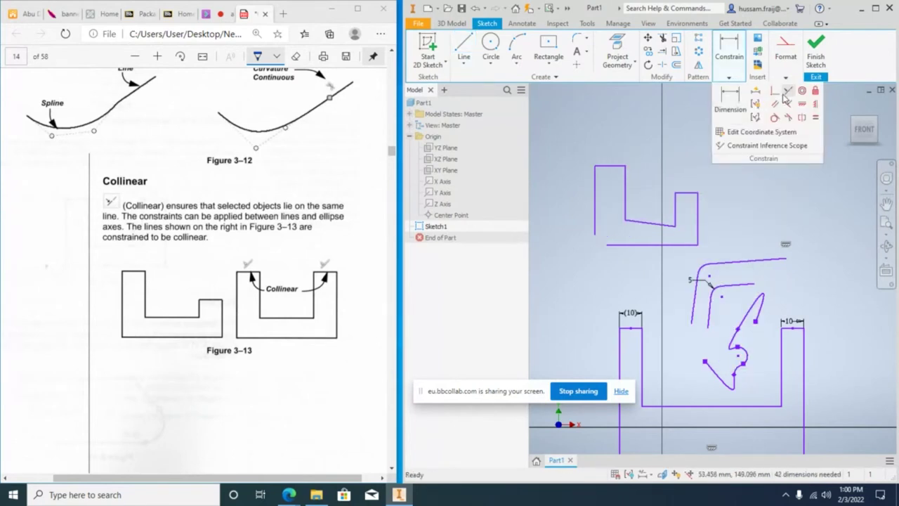
left_click(787, 97)
left_click(688, 192)
left_click(611, 172)
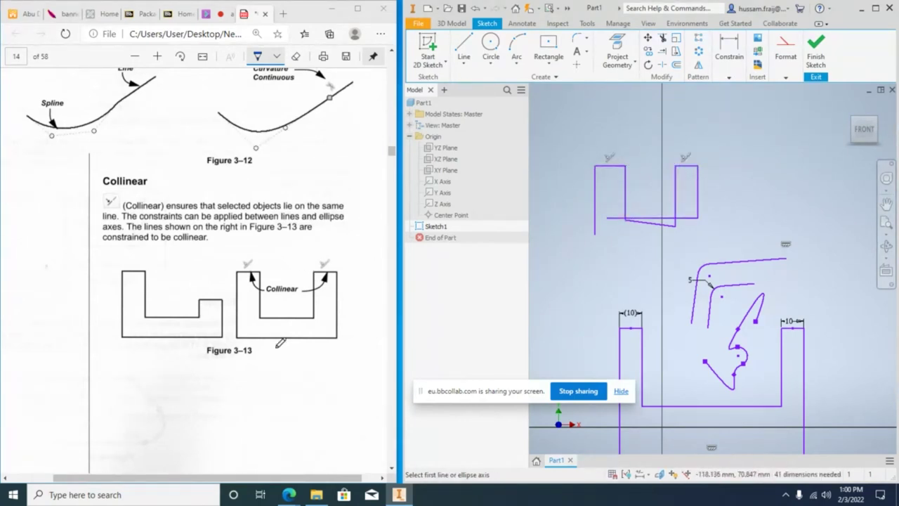
scroll(279, 342, "down", 7)
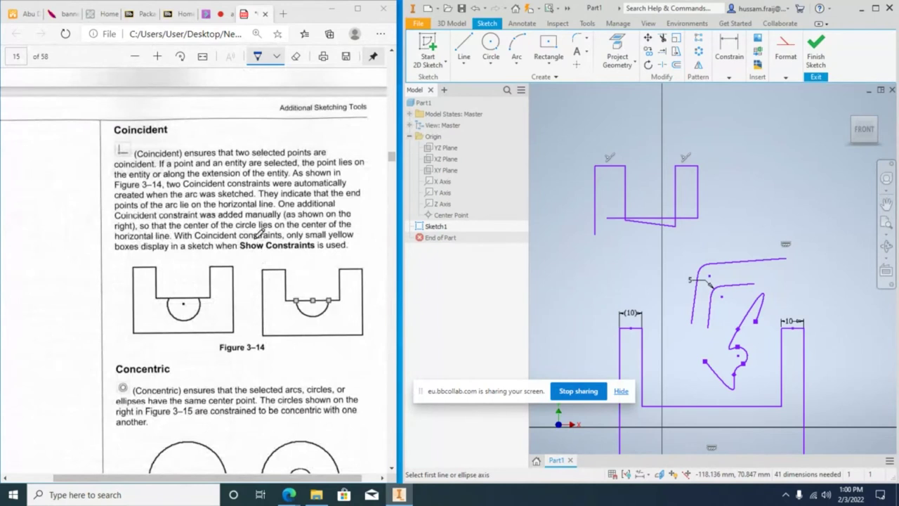
middle_click_drag(715, 195, 705, 265)
key("Escape")
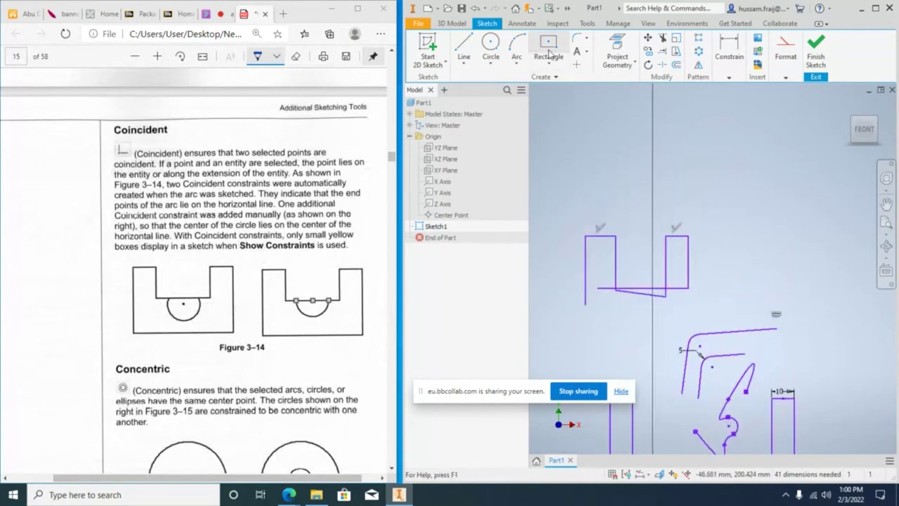
right_click(724, 218)
left_click(755, 219)
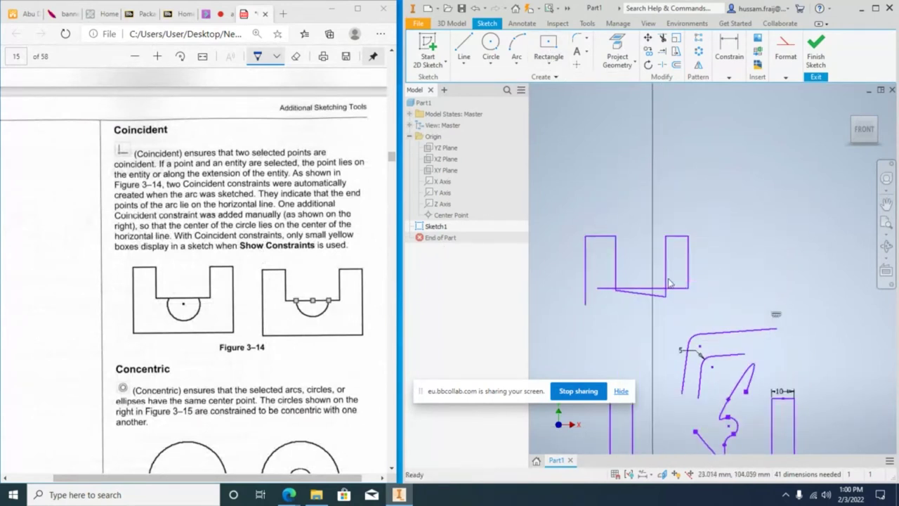
Lower the new profile's bottom line clear of the notch and constrain the slanted notch floor to be horizontal.
left_click_drag(649, 289, 648, 328)
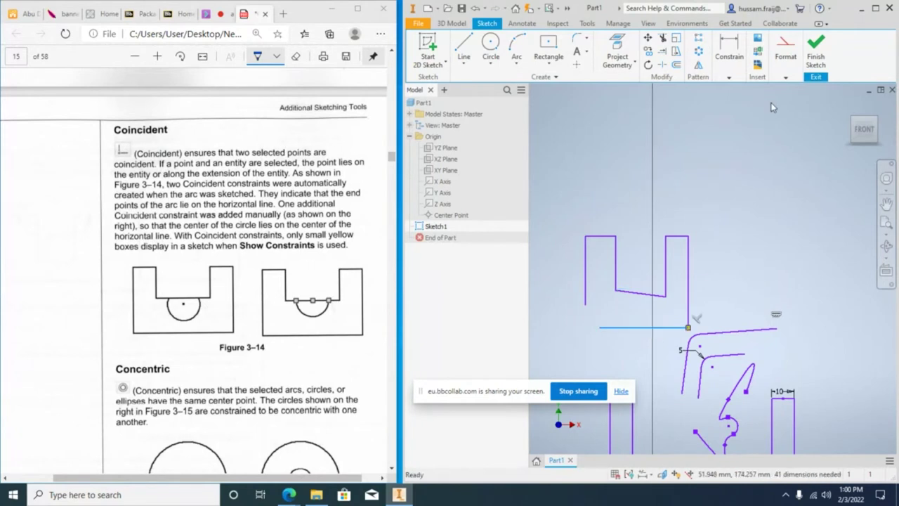
left_click(737, 79)
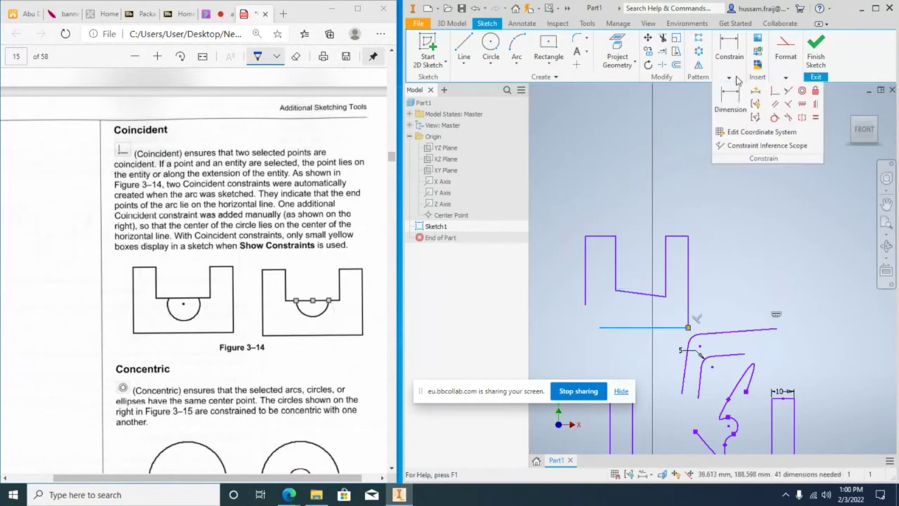
left_click(802, 104)
left_click(652, 109)
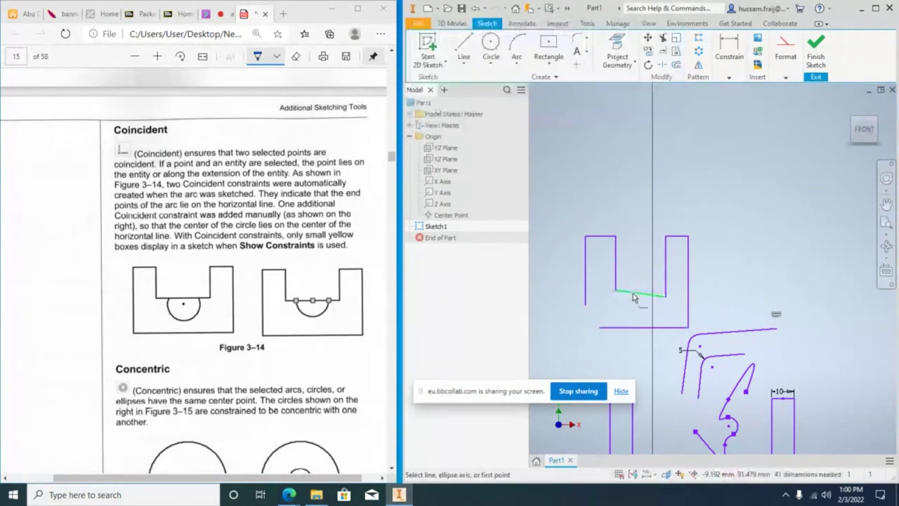
right_click(766, 246)
left_click(795, 248)
scroll(687, 333, "up", 3)
scroll(685, 332, "down", 3)
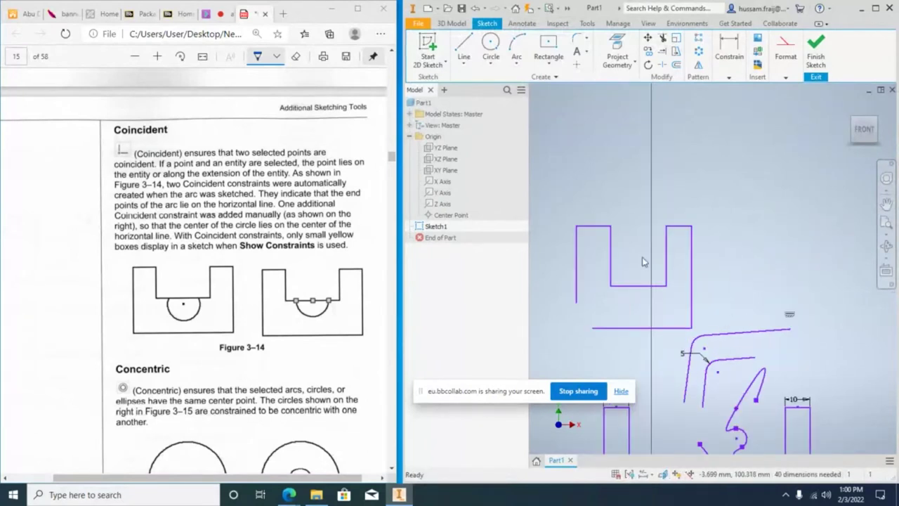
Draw a center-point circle overlapping the profile's notch floor and reposition it with its center above that line.
left_click(490, 47)
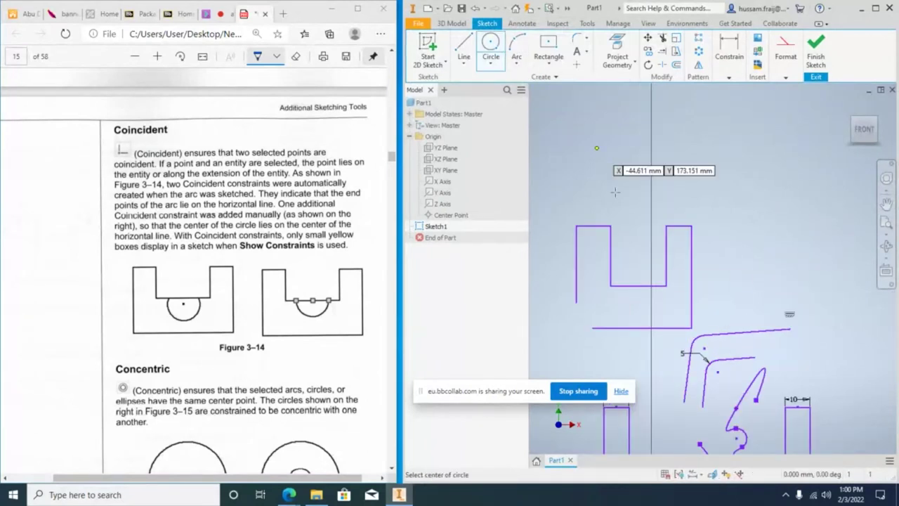
left_click(629, 281)
left_click(660, 274)
key("Escape")
scroll(639, 321, "down", 2)
scroll(582, 297, "down", 3)
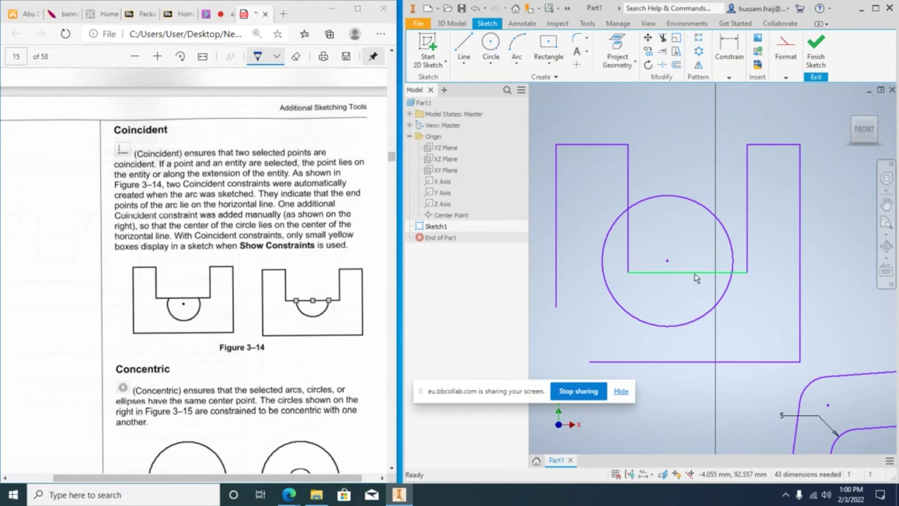
left_click(732, 79)
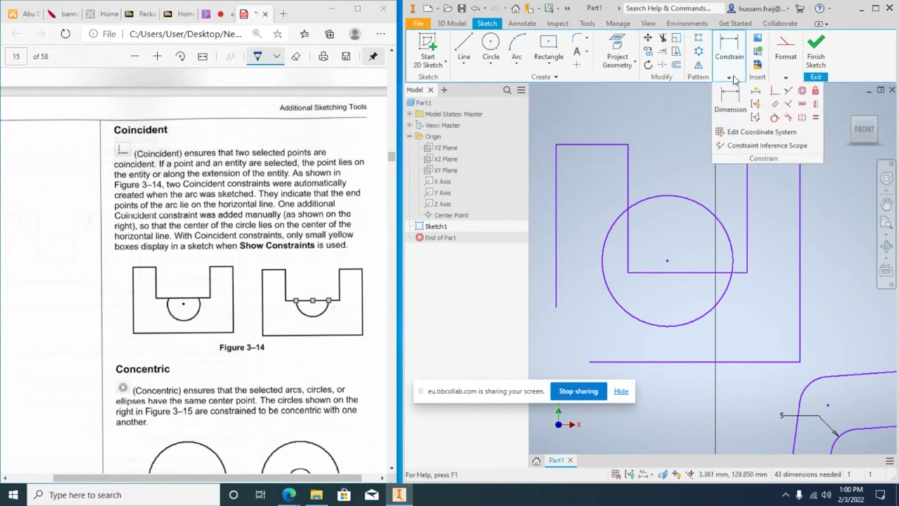
left_click_drag(669, 265, 673, 242)
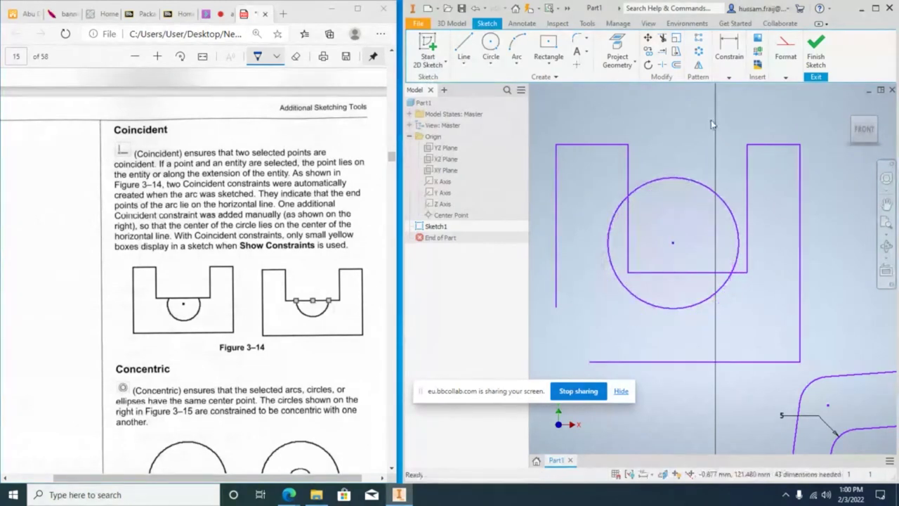
Make the circle's center coincident with the notch floor's midpoint and the circle tangent to the notch's side walls.
left_click(729, 78)
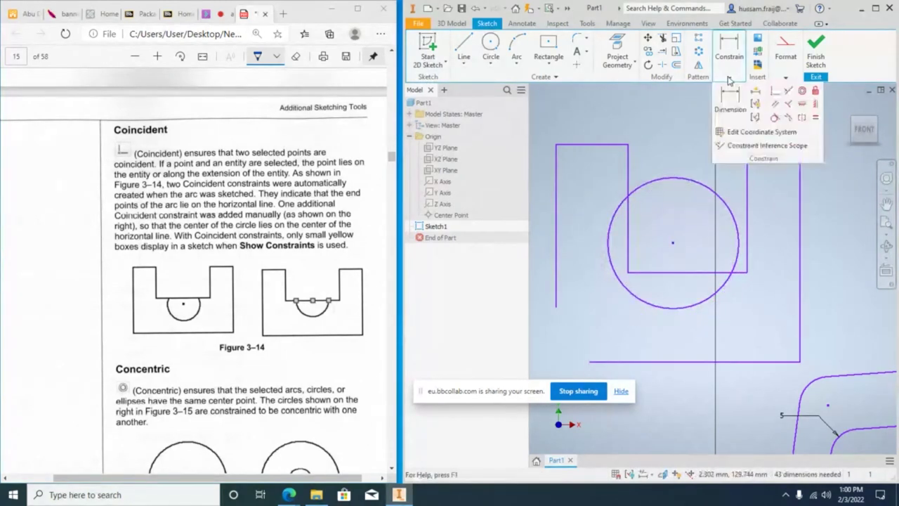
left_click(774, 94)
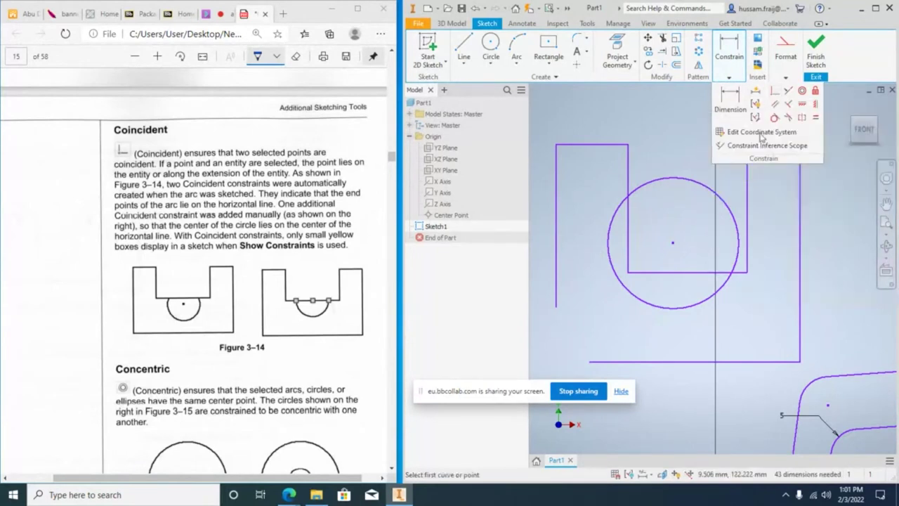
left_click(673, 243)
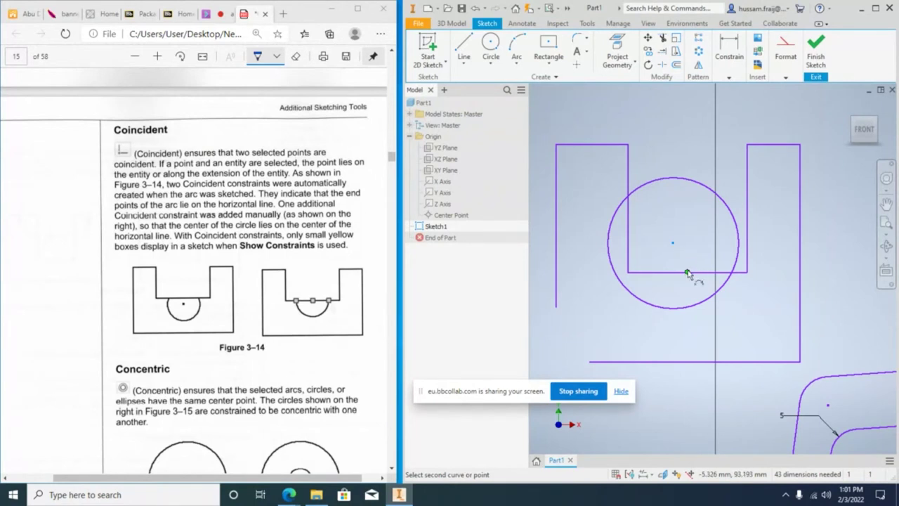
right_click(681, 276)
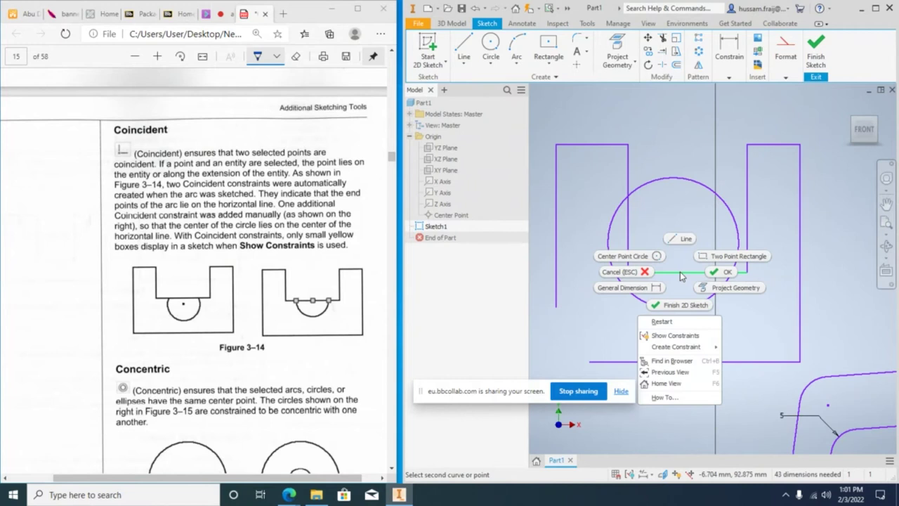
mouse_move(708, 353)
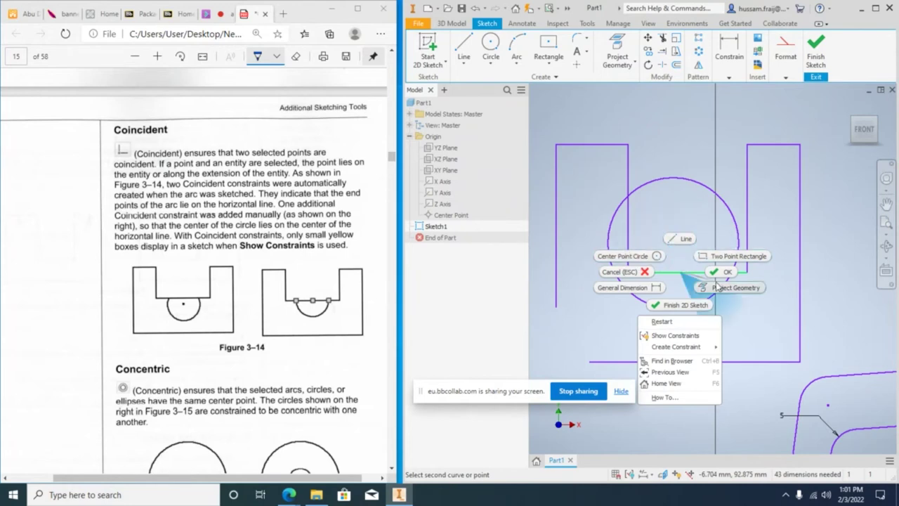
left_click(685, 240)
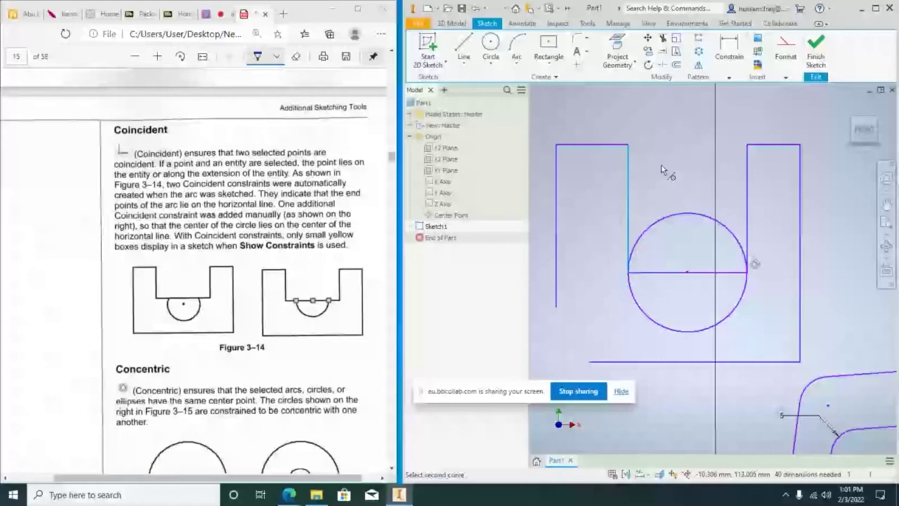
Trim away the circle's upper half and the notch floor line so the notch ends in a semicircular arc.
left_click(663, 37)
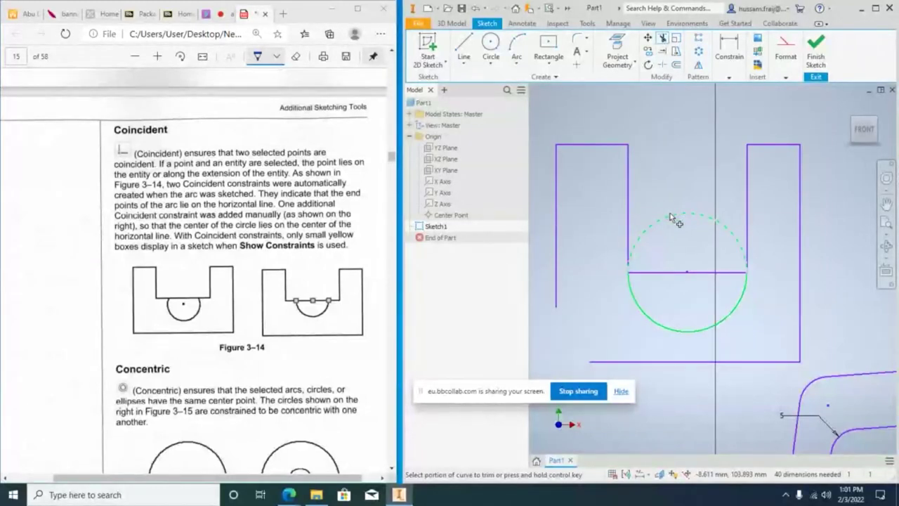
left_click(673, 219)
left_click(711, 278)
Bring up the manual's Concentric section and draw two separate center-point circles above the profile, the second one smaller.
scroll(291, 289, "down", 3)
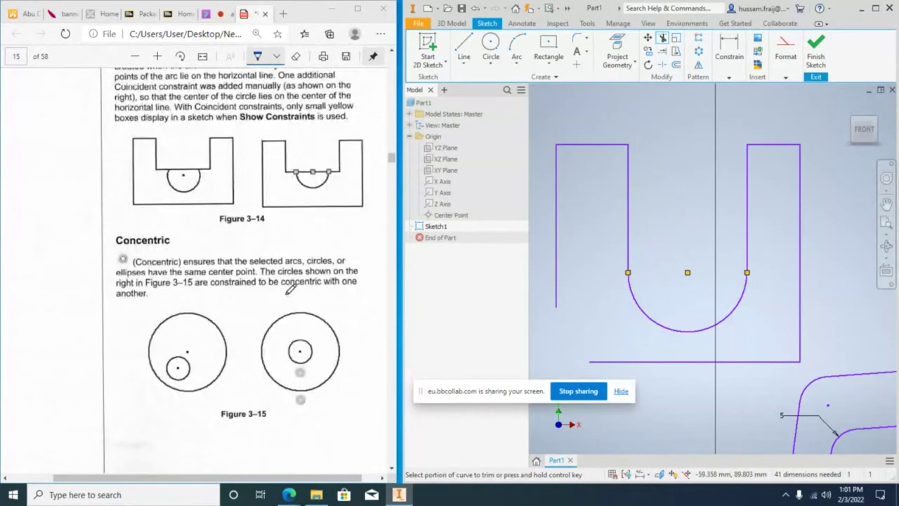
scroll(288, 290, "down", 2)
mouse_move(688, 215)
middle_mouse_down()
mouse_move(698, 321)
mouse_move(708, 328)
middle_mouse_up()
left_click(490, 46)
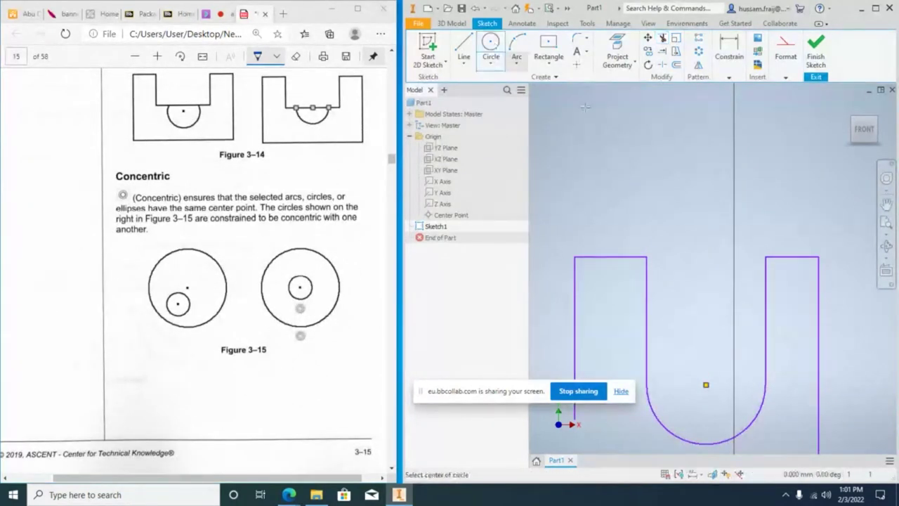
left_click(618, 161)
left_click(651, 177)
left_click(800, 199)
Constrain the smaller and the larger circle to be concentric with the arc at the bottom of the notch.
mouse_move(713, 72)
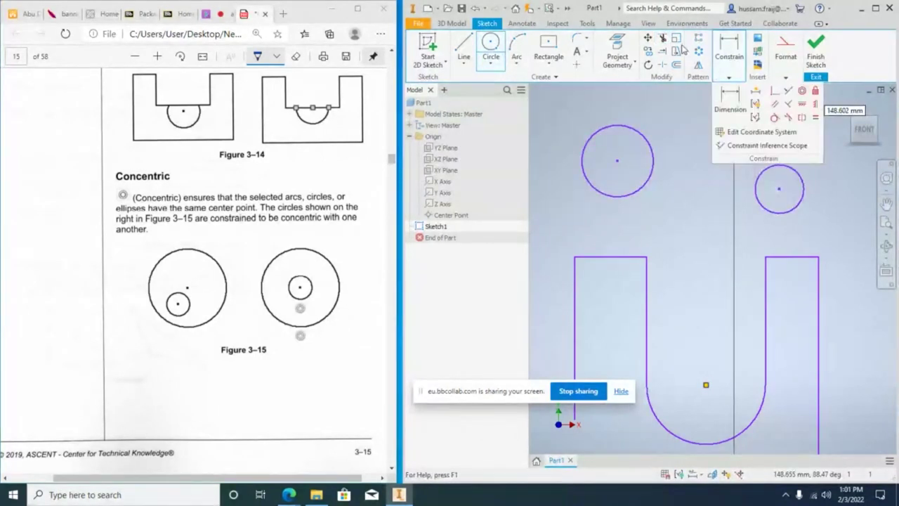
left_click(728, 77)
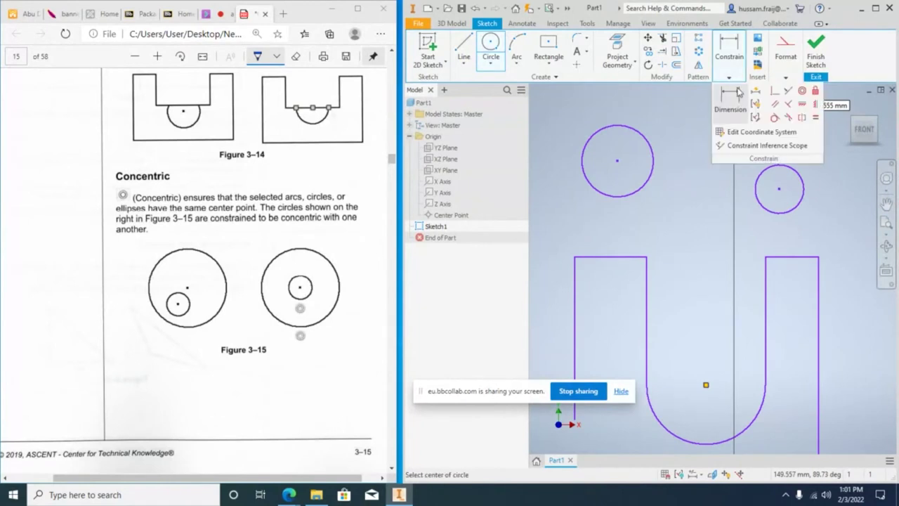
left_click(800, 105)
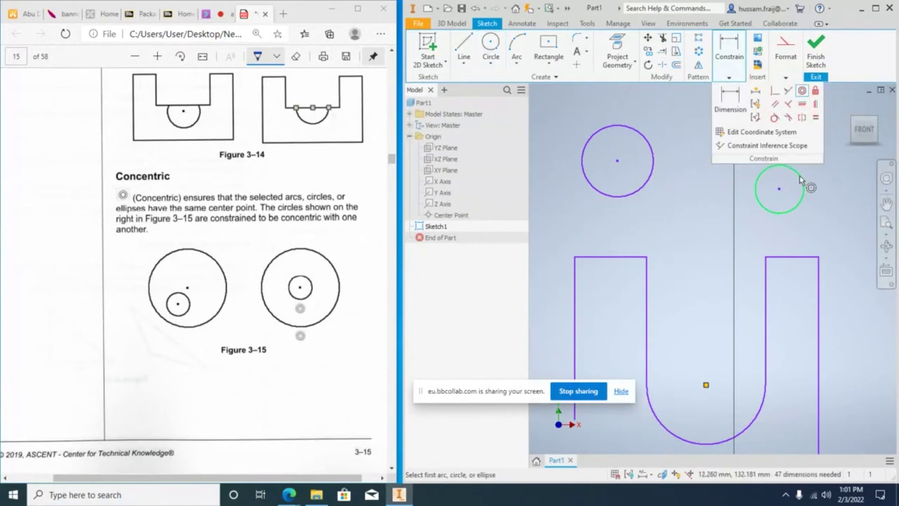
left_click(801, 177)
left_click(750, 426)
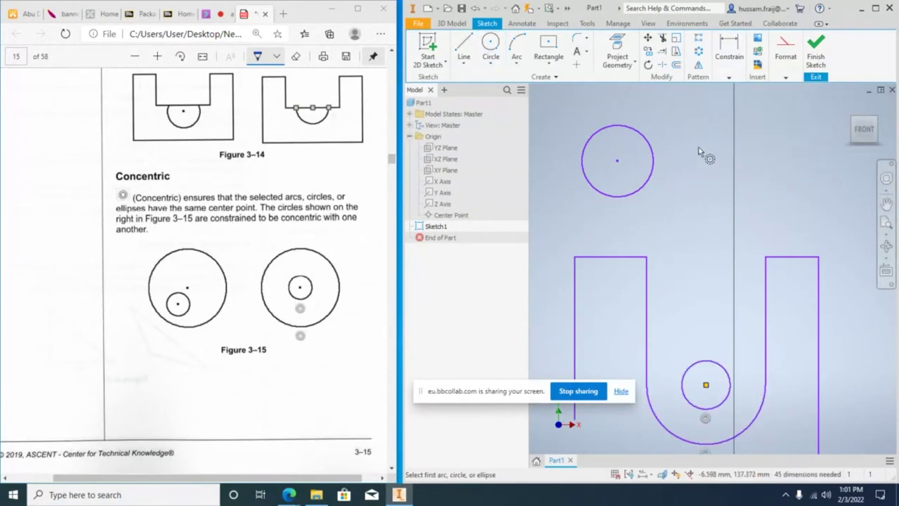
left_click(651, 147)
left_click(651, 407)
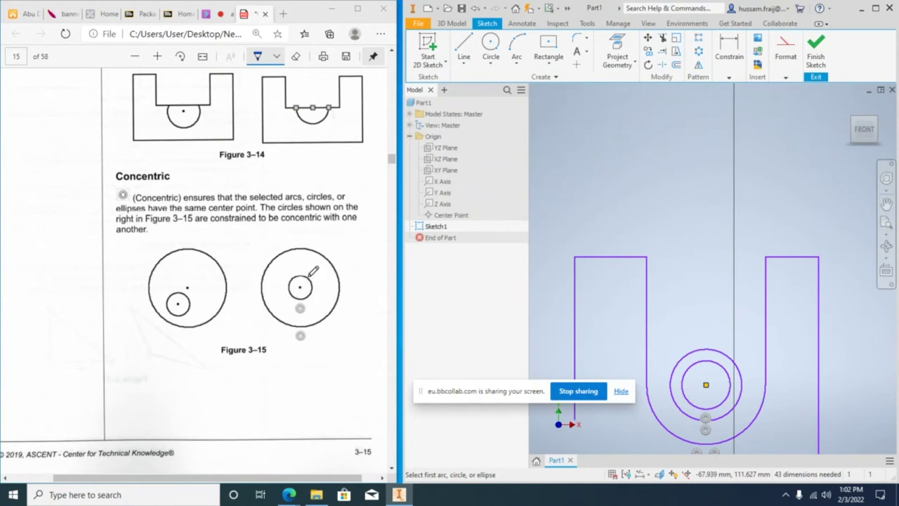
Ink check marks beside both concentric circles in Figure 3–15 and bring up the manual's Equal section.
left_click(310, 275)
left_click_drag(308, 281, 324, 275)
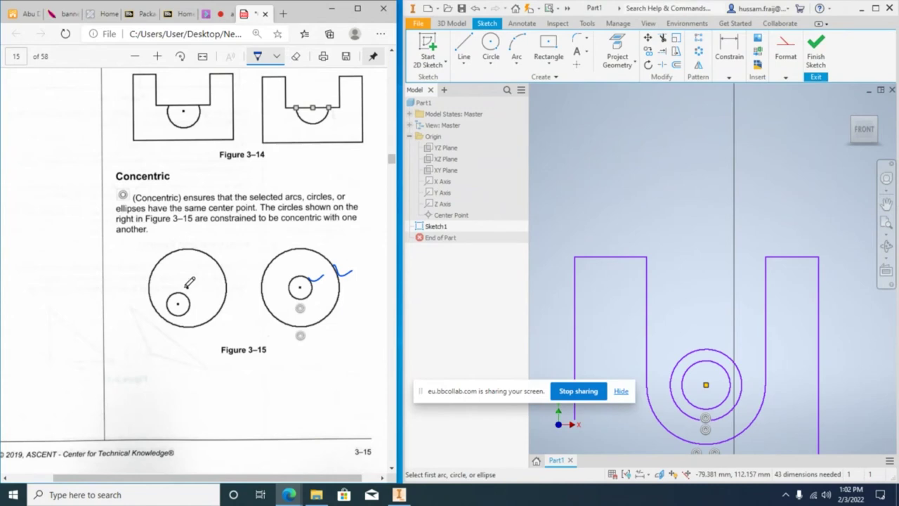
scroll(205, 304, "down", 5)
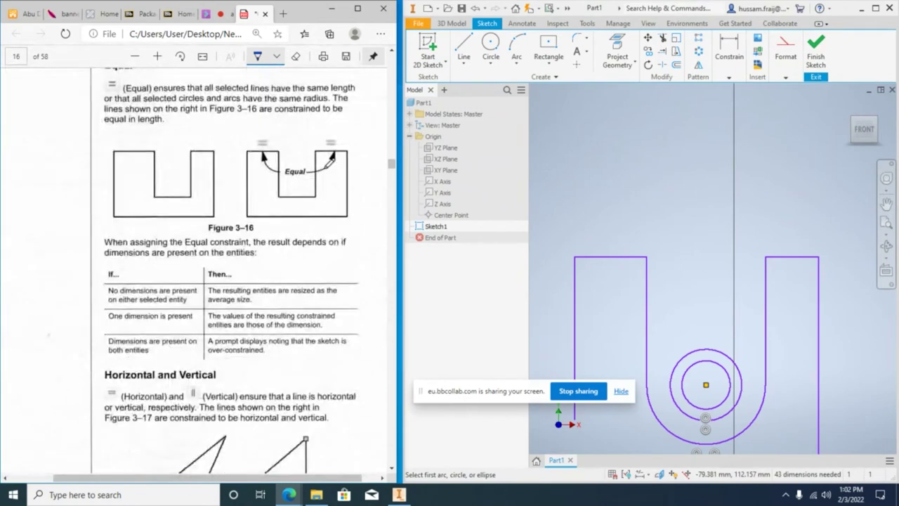
Apply an Equal constraint to the top edges of the U-shaped profile's two arms.
left_click(729, 77)
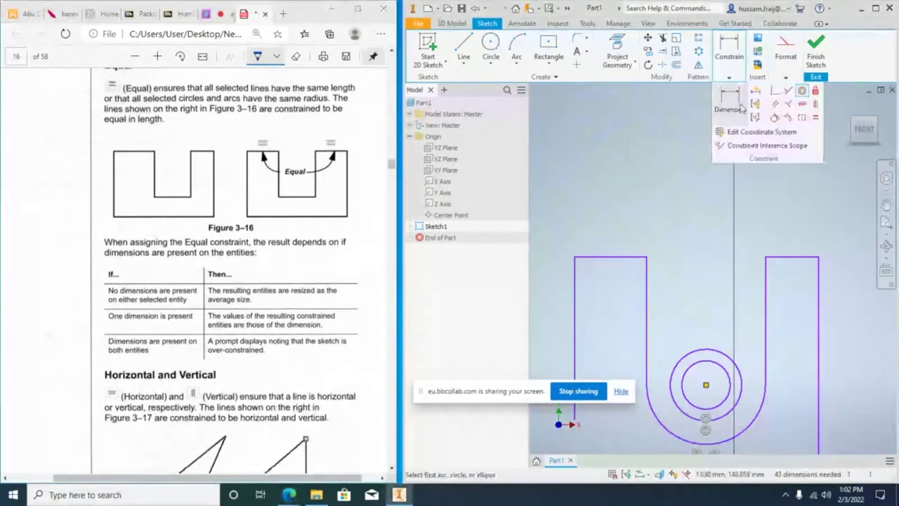
left_click(815, 117)
left_click(793, 257)
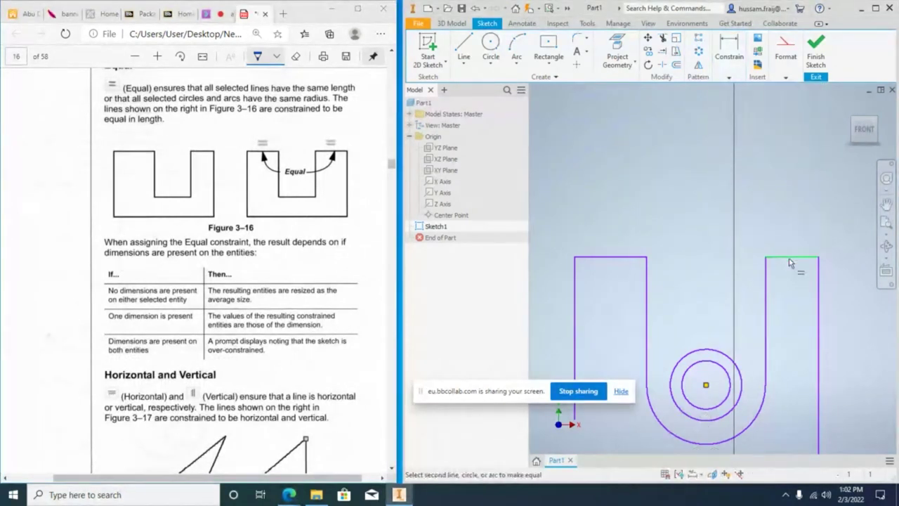
left_click(632, 258)
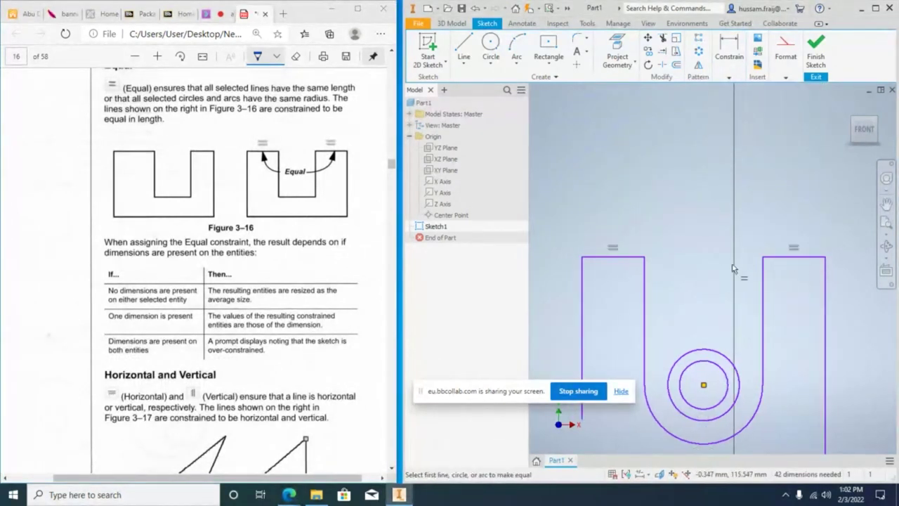
Bring up Figure 3–18 in the manual and draw a wide two-point rectangle in the empty area above the existing sketches.
scroll(243, 276, "down", 3)
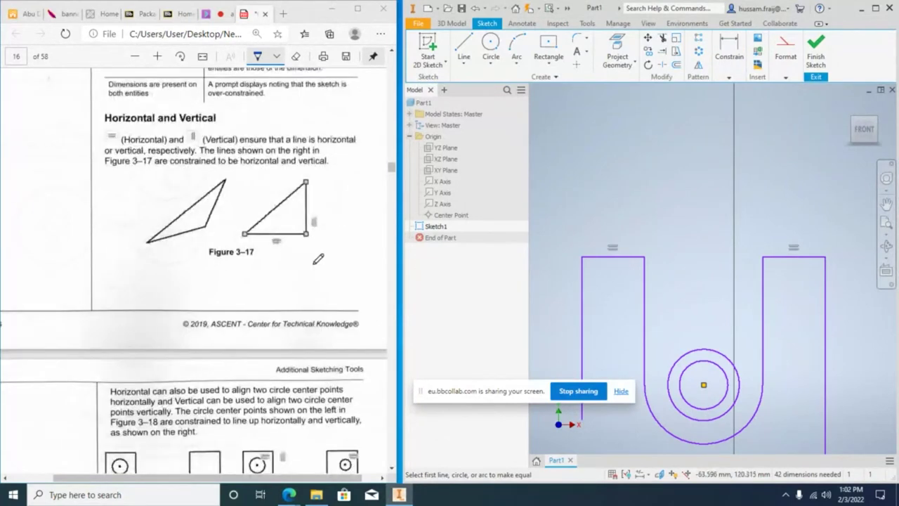
scroll(312, 258, "down", 4)
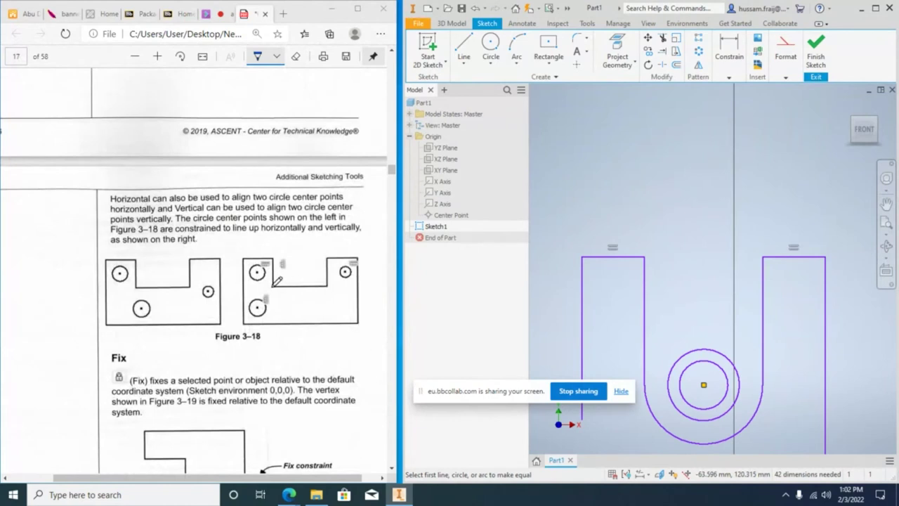
scroll(663, 287, "down", 3)
scroll(663, 286, "up", 5)
middle_click_drag(664, 226, 662, 263)
scroll(663, 267, "up", 2)
scroll(681, 260, "down", 2)
scroll(688, 267, "up", 2)
scroll(690, 270, "down", 3)
scroll(689, 270, "down", 2)
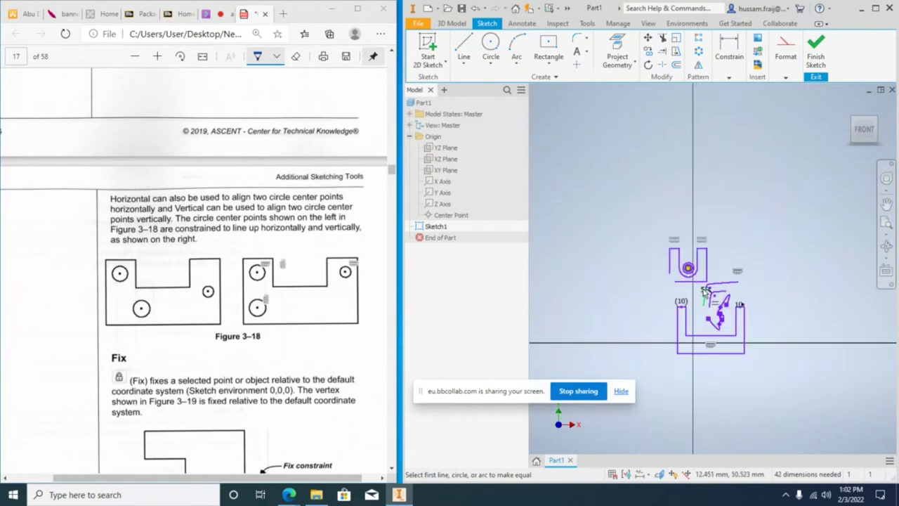
middle_click_drag(706, 290, 713, 405)
left_click(551, 64)
left_click(562, 83)
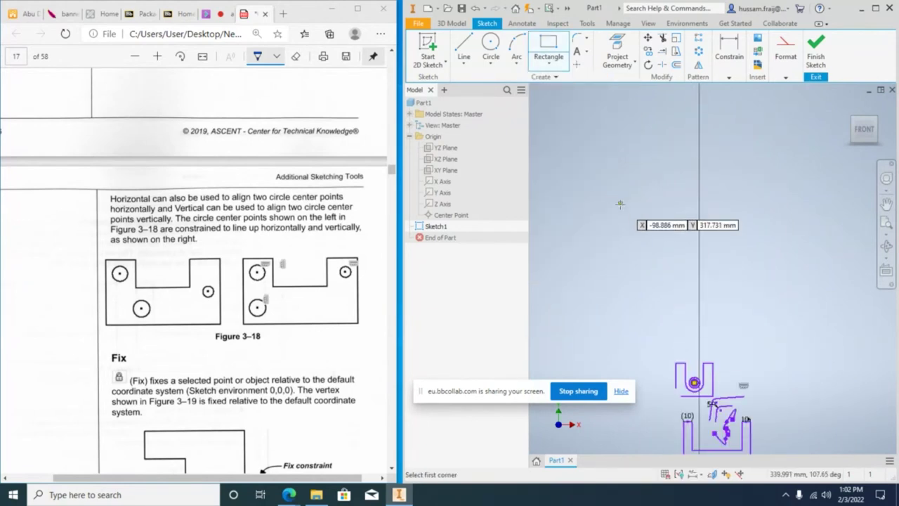
left_click(620, 205)
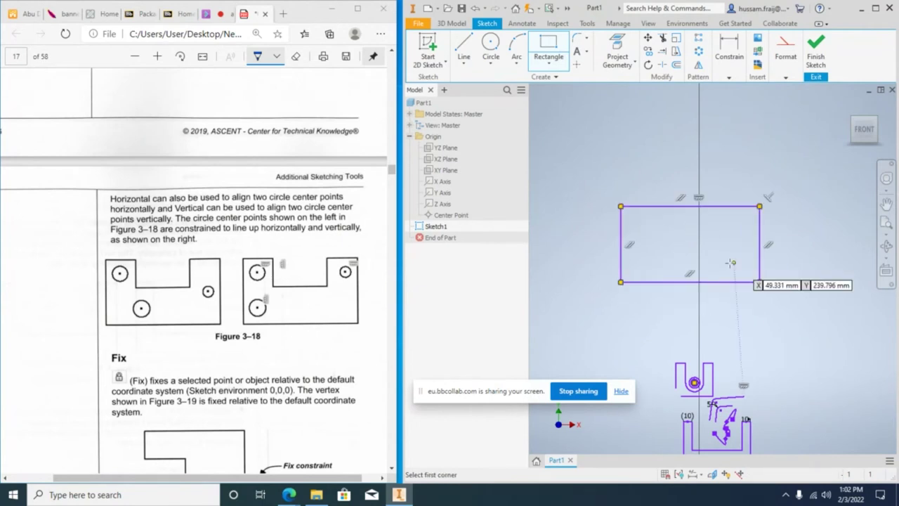
left_click(759, 281)
Draw four unaligned center-point circles inside the rectangle, one near each corner, with the upper-right one about 25 mm in diameter.
scroll(711, 254, "up", 3)
scroll(719, 179, "down", 3)
key("c")
left_click(634, 195)
left_click(634, 238)
left_click(648, 246)
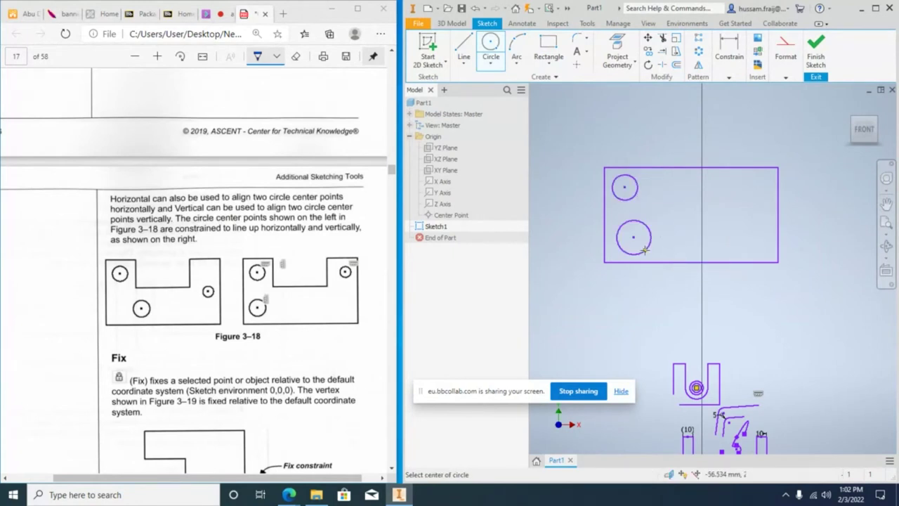
left_click(742, 182)
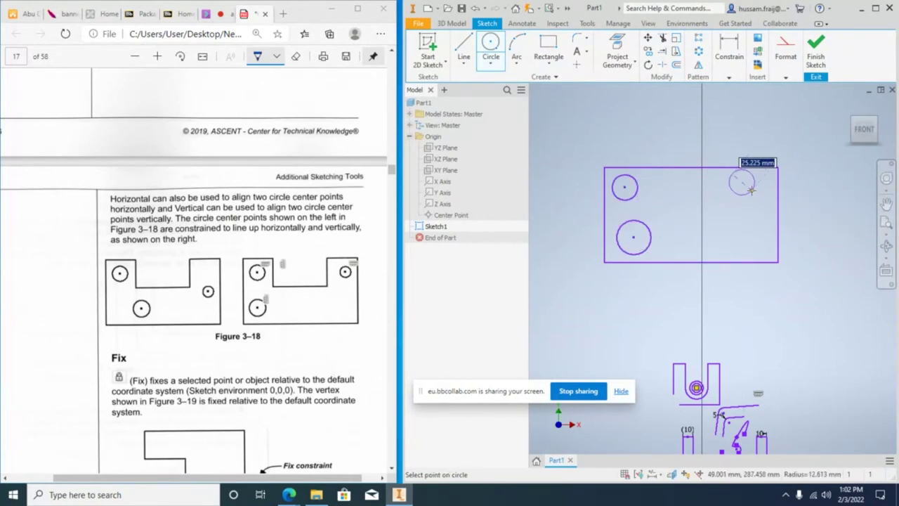
left_click(752, 190)
left_click(761, 238)
left_click(766, 251)
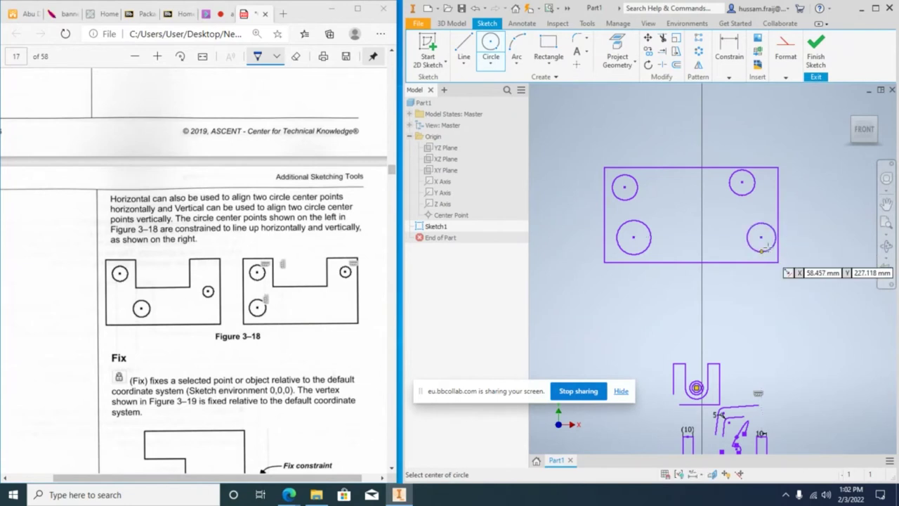
key("Escape")
Align the centers of the right pair and the left pair of circles in the rectangle with Vertical constraints.
scroll(699, 155, "down", 2)
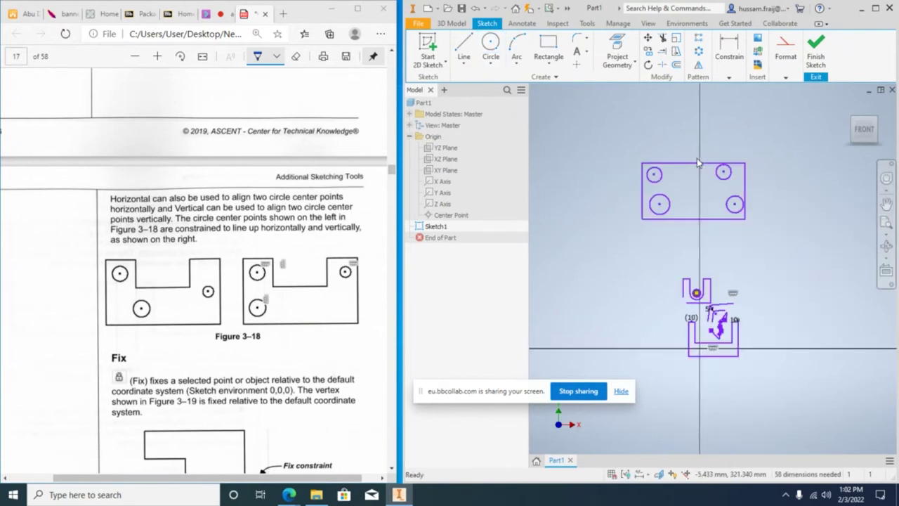
scroll(695, 158, "up", 3)
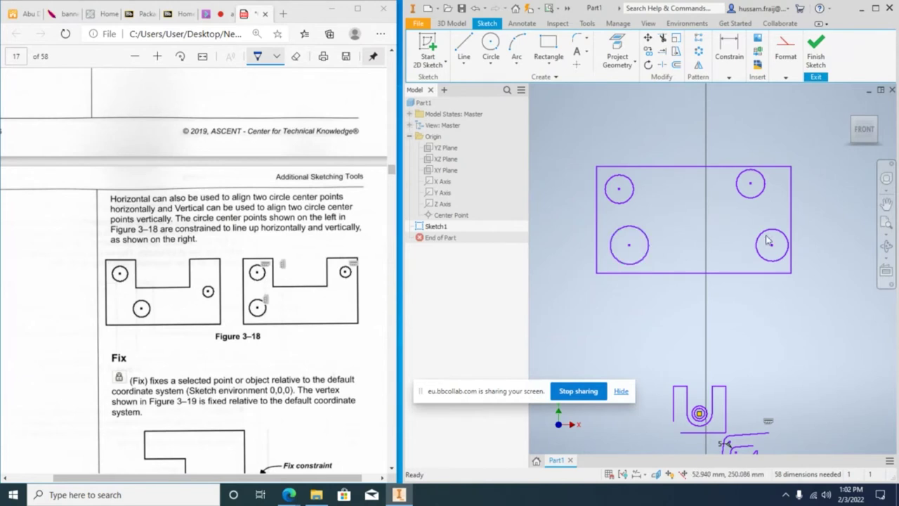
left_click(731, 78)
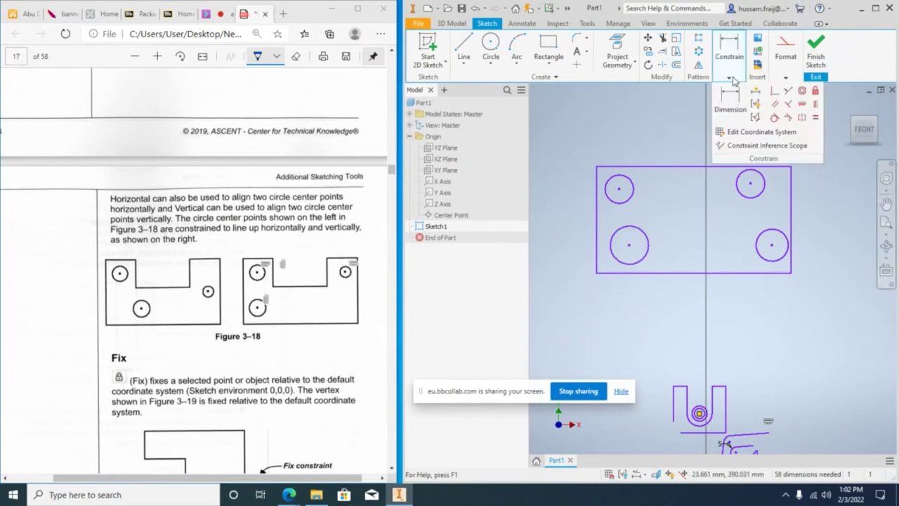
left_click(816, 104)
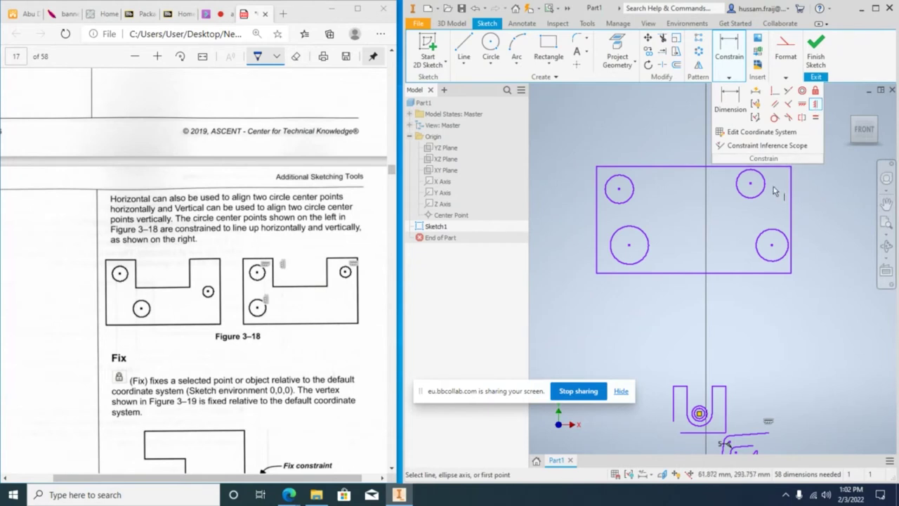
left_click(752, 184)
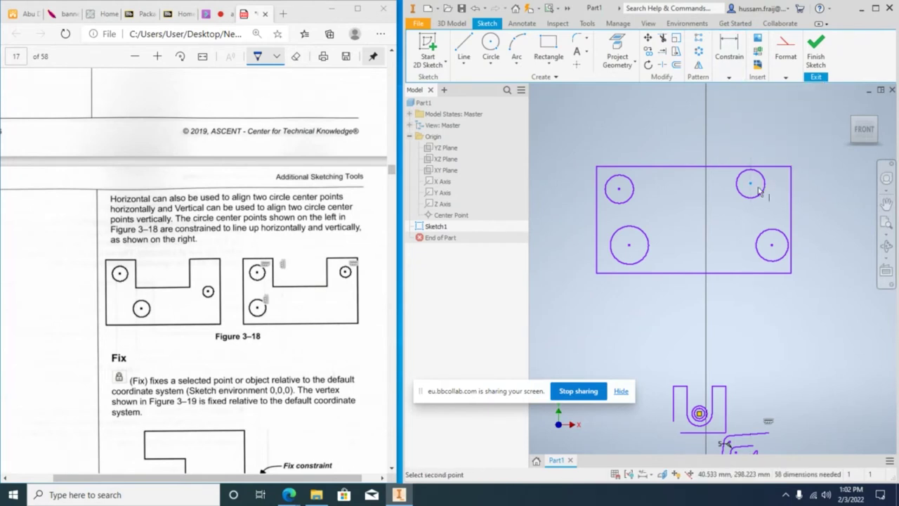
left_click(772, 245)
left_click(619, 188)
left_click(630, 245)
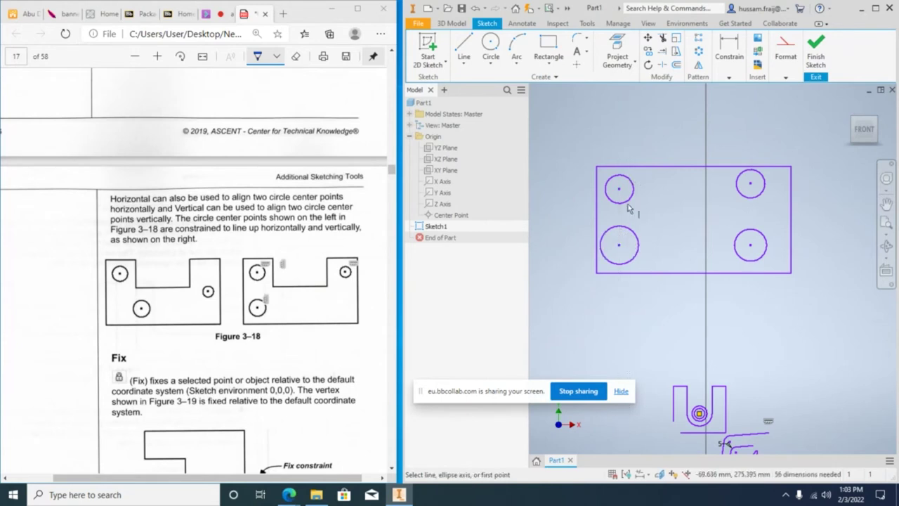
Align the centers of the upper pair and the lower pair of circles in the rectangle with Horizontal constraints.
left_click(779, 78)
left_click(729, 77)
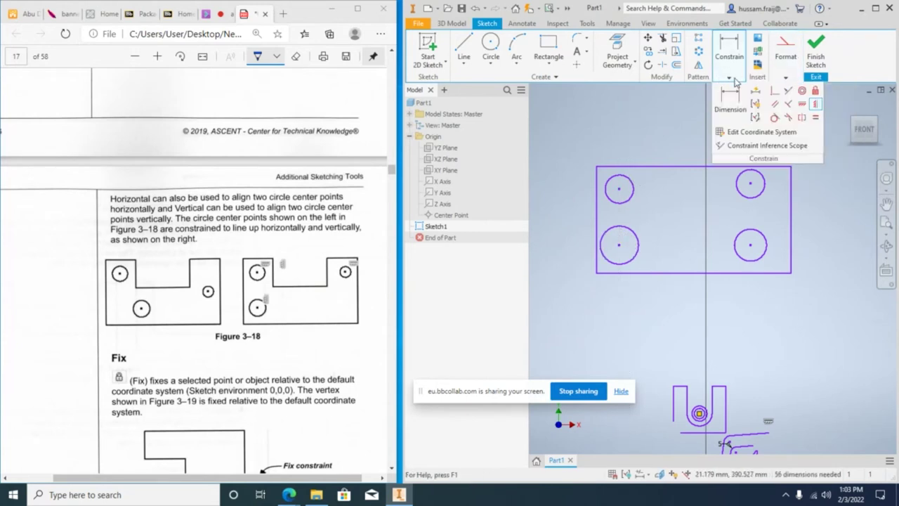
left_click(801, 103)
left_click(621, 189)
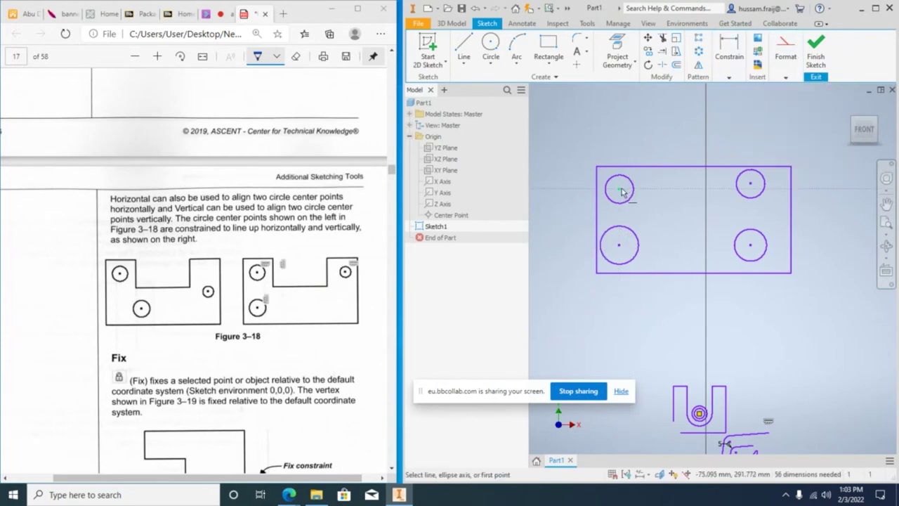
left_click(750, 185)
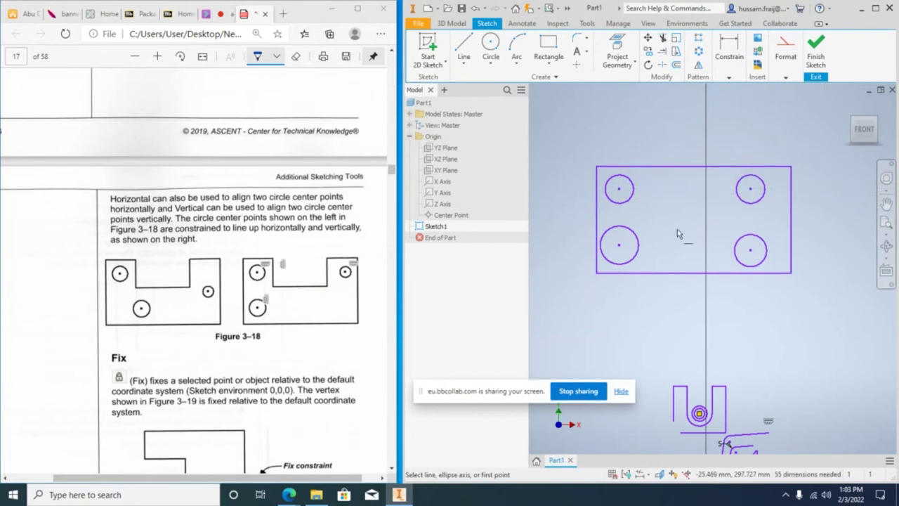
left_click(619, 245)
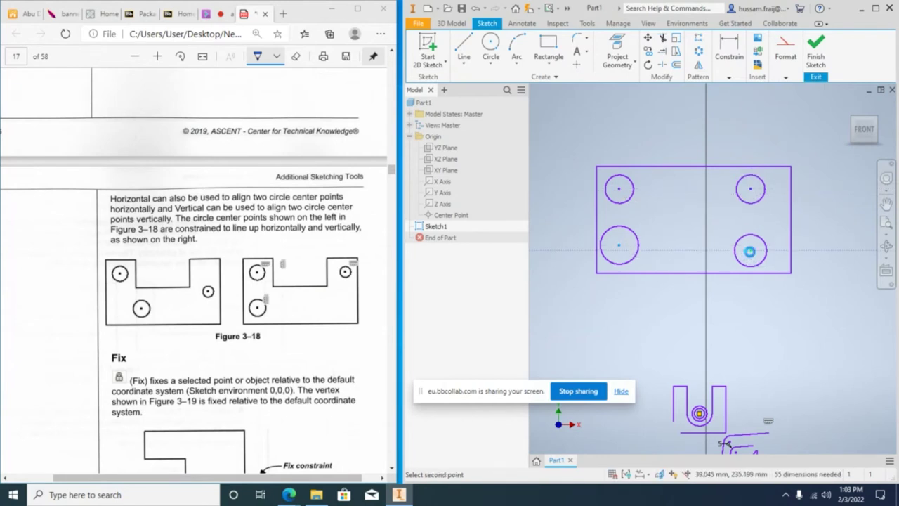
left_click(749, 252)
Make all four circles in the rectangle the same size with Equal constraints.
left_click(735, 79)
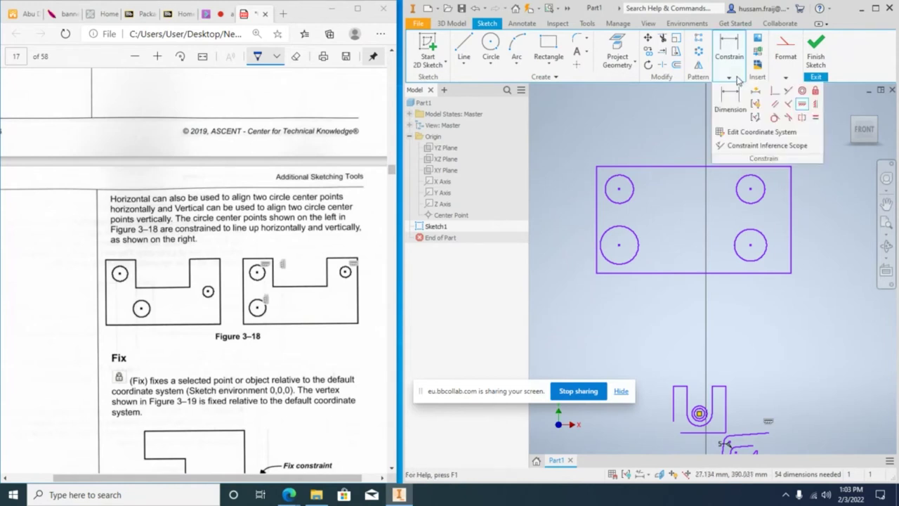
left_click(815, 116)
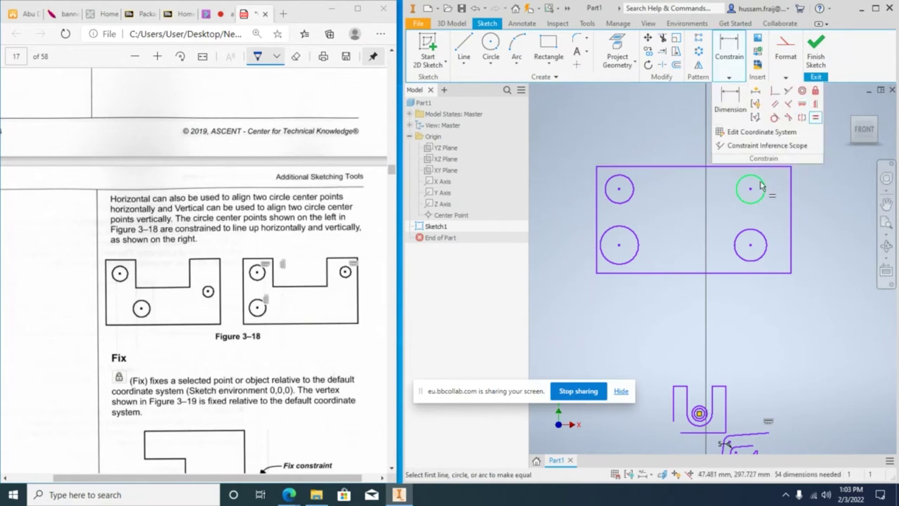
left_click(737, 191)
left_click(631, 198)
left_click(636, 237)
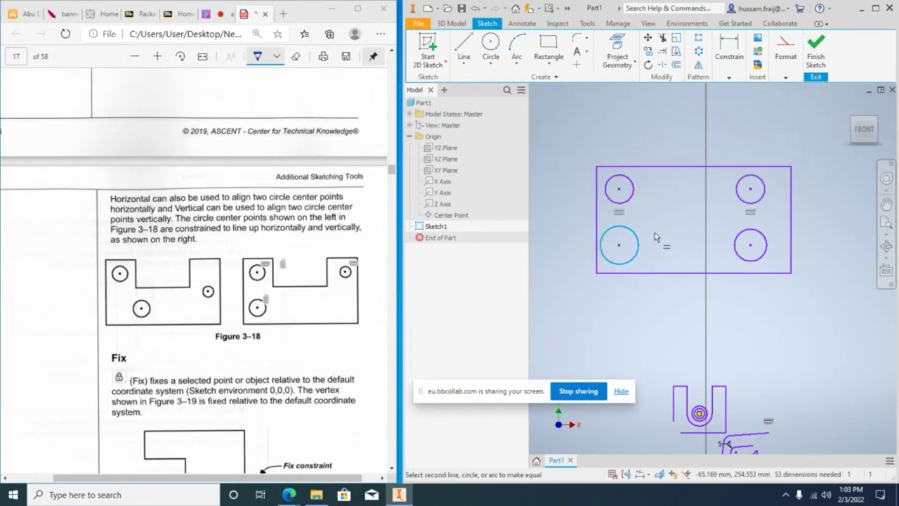
left_click(738, 237)
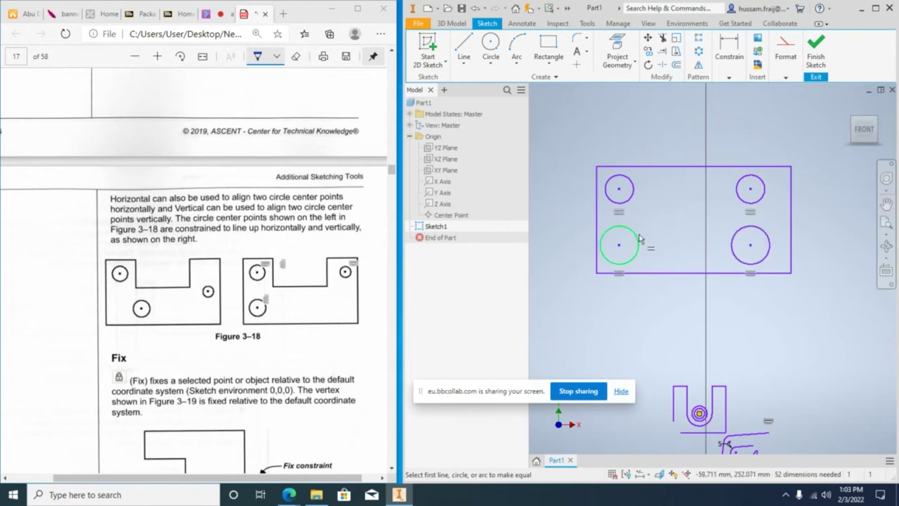
left_click(634, 198)
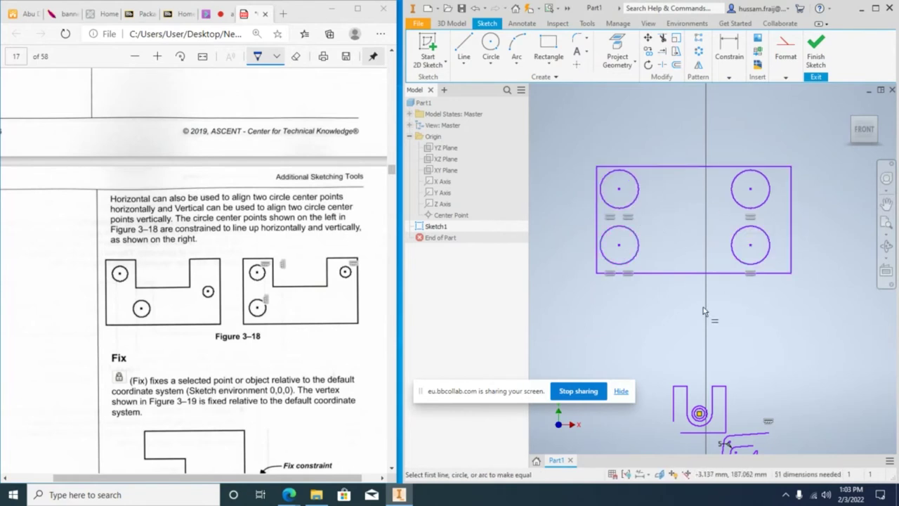
key("Escape")
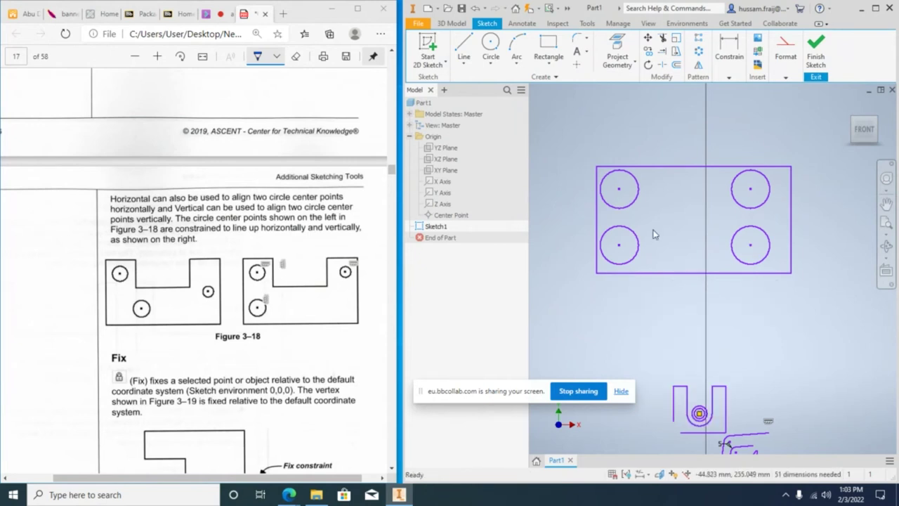
Shift the left pair of circles inward and resize the circles by their edges to test the constraints.
left_click_drag(642, 244, 656, 244)
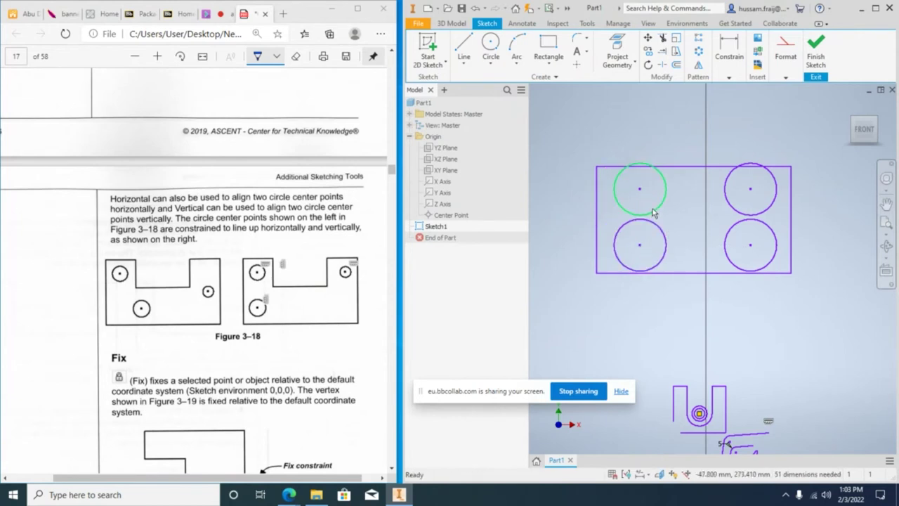
mouse_move(660, 204)
left_mouse_down()
mouse_move(658, 217)
mouse_move(652, 202)
left_mouse_up()
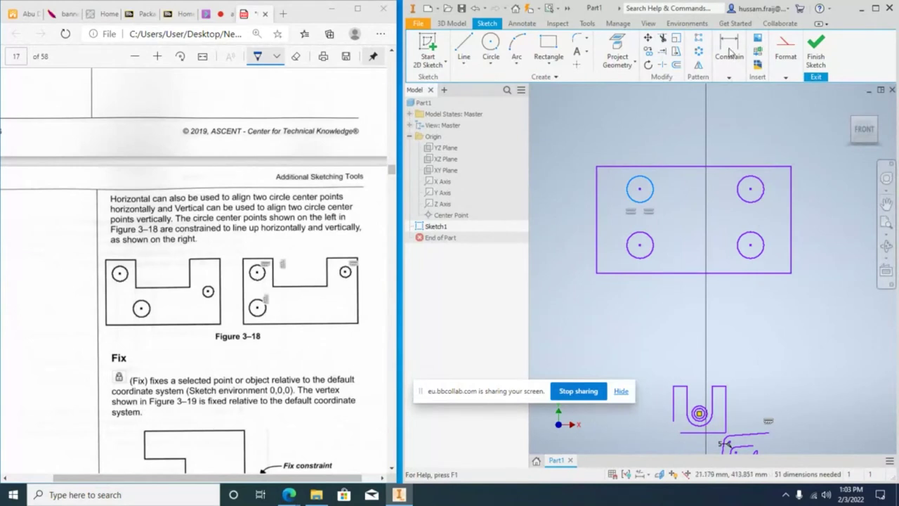
Dimension the upper-right circle's center 30 mm from the rectangle's right edge and 30 mm from its top edge.
left_click(729, 78)
left_click(729, 94)
left_click(790, 181)
left_click(750, 188)
left_click(771, 148)
type("30")
key("Return")
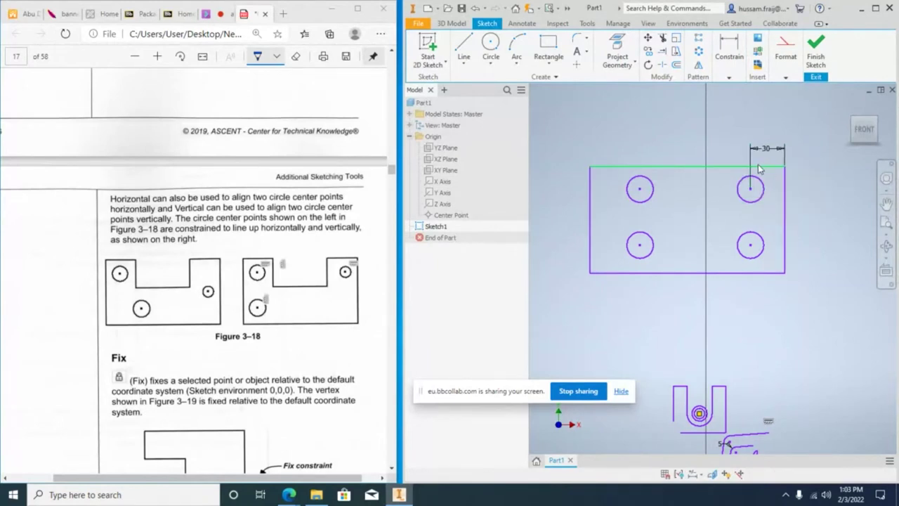
left_click(810, 185)
type("3")
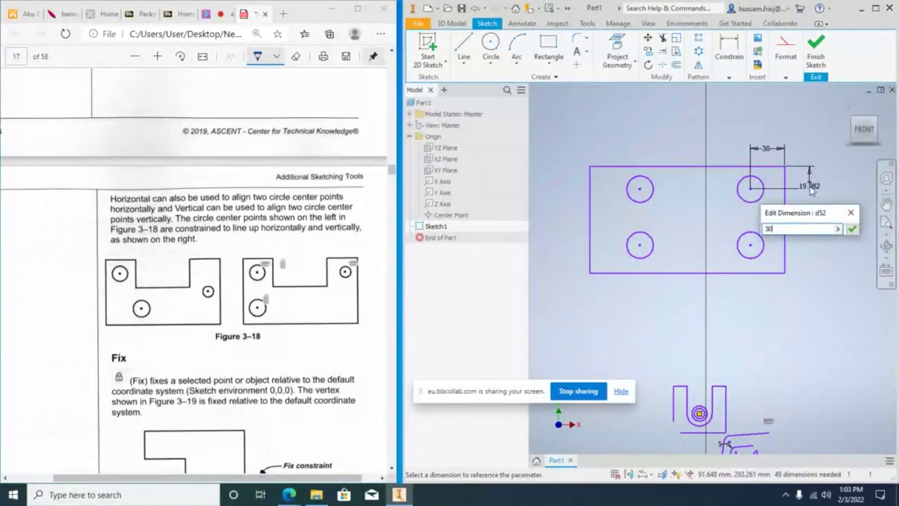
type("0")
key("Return")
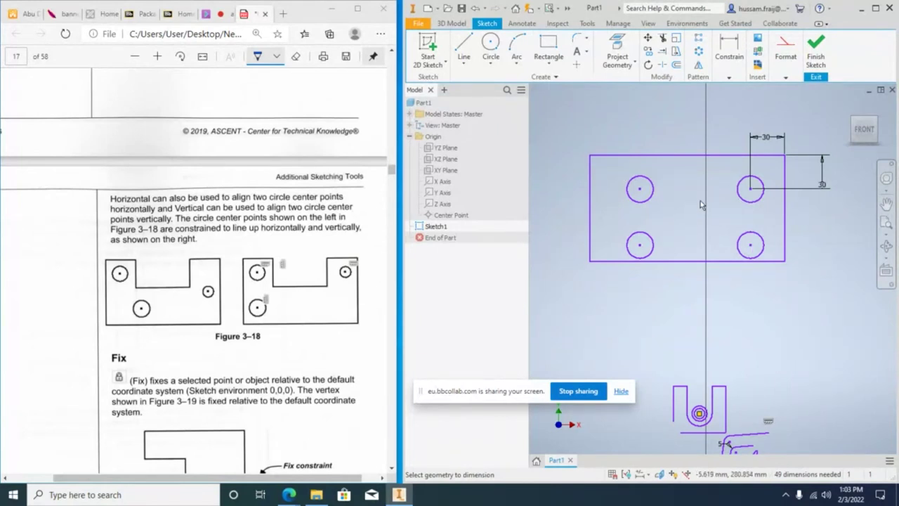
Bring up Figure 3–19 in the manual and apply Fix constraints to the upper-left circle and the rectangle's bottom edge.
scroll(269, 219, "down", 3)
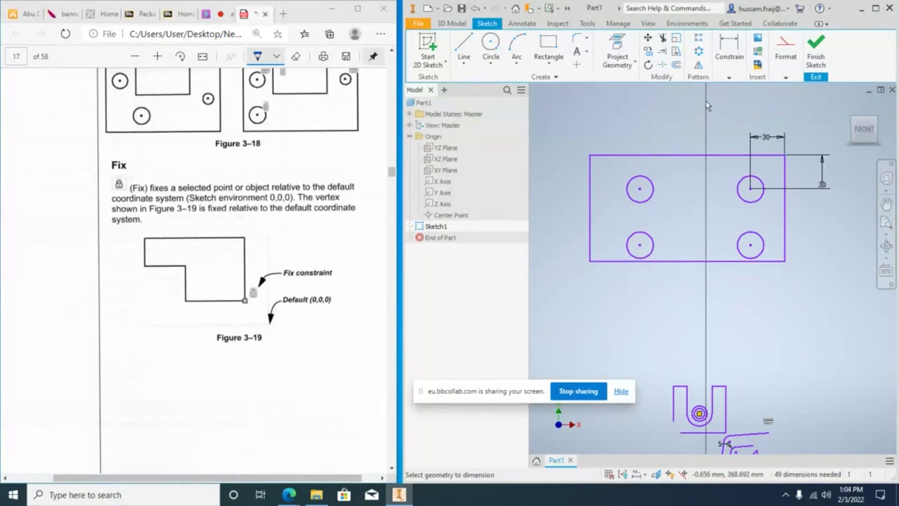
left_click(726, 79)
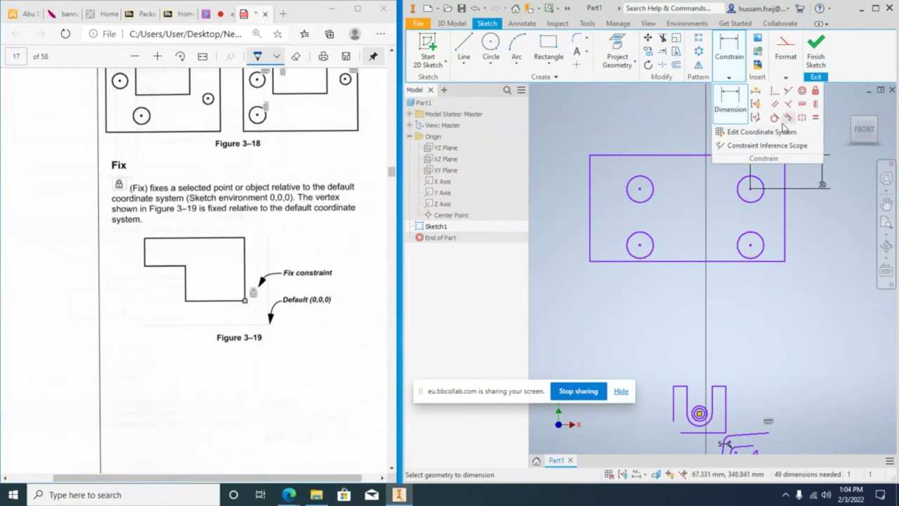
left_click(802, 91)
left_click(640, 188)
left_click(686, 262)
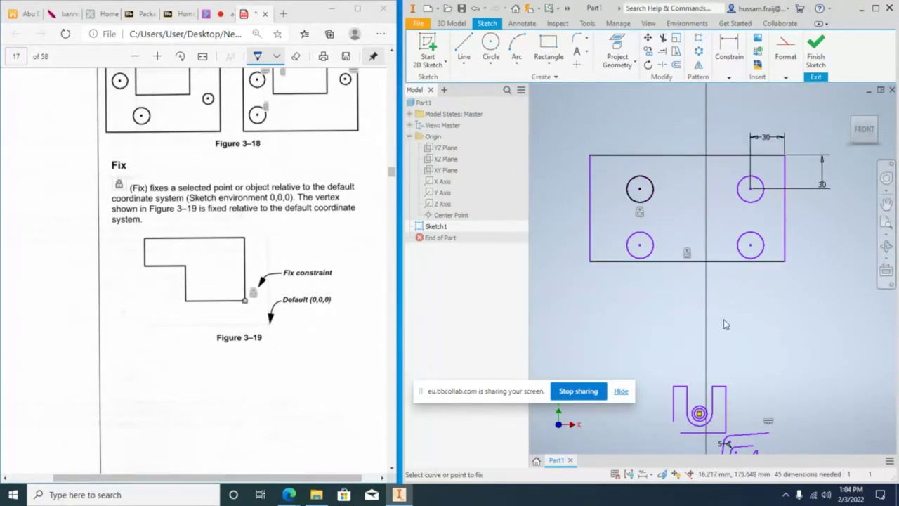
Test the fixed geometry by pulling the rectangle's right edge outward and its left edge inward past the left circles.
key("Escape")
left_click(721, 156)
left_click_drag(784, 219, 811, 225)
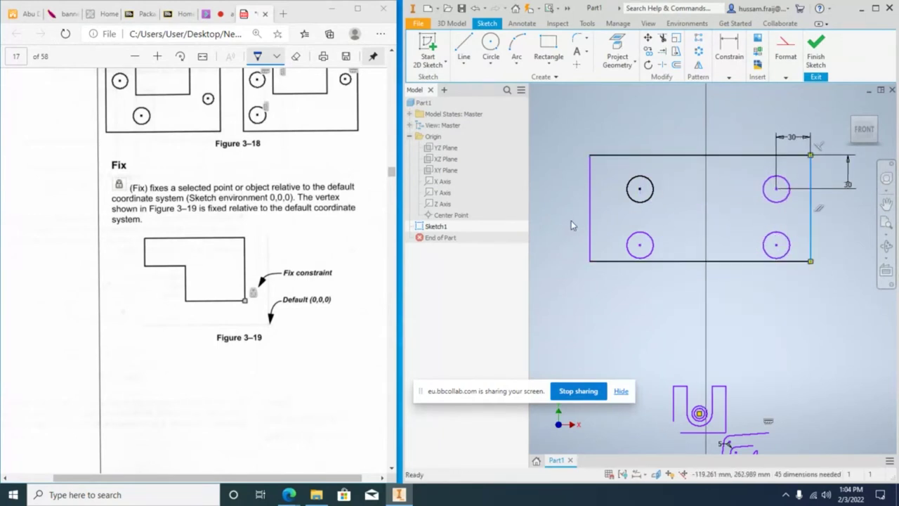
left_click_drag(588, 219, 697, 223)
left_click(700, 261)
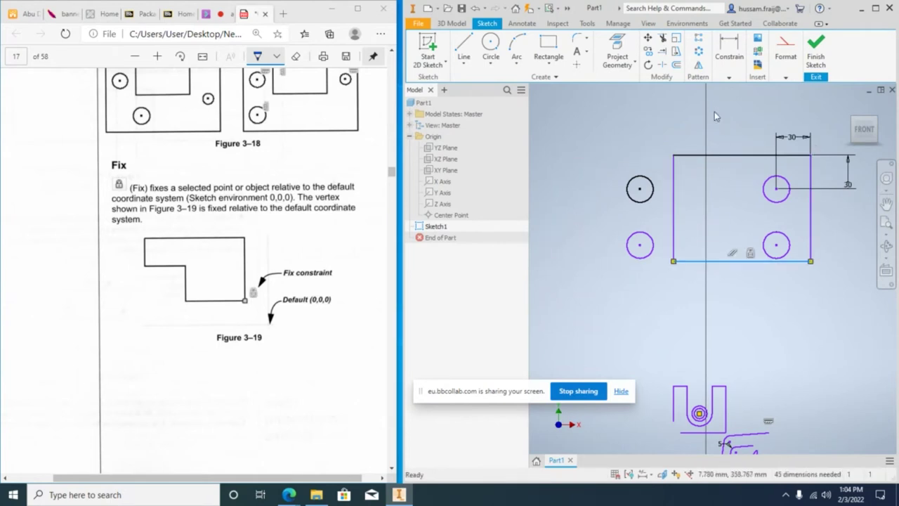
Apply a Fix constraint to the lower-left circle outside the rectangle.
left_click(728, 78)
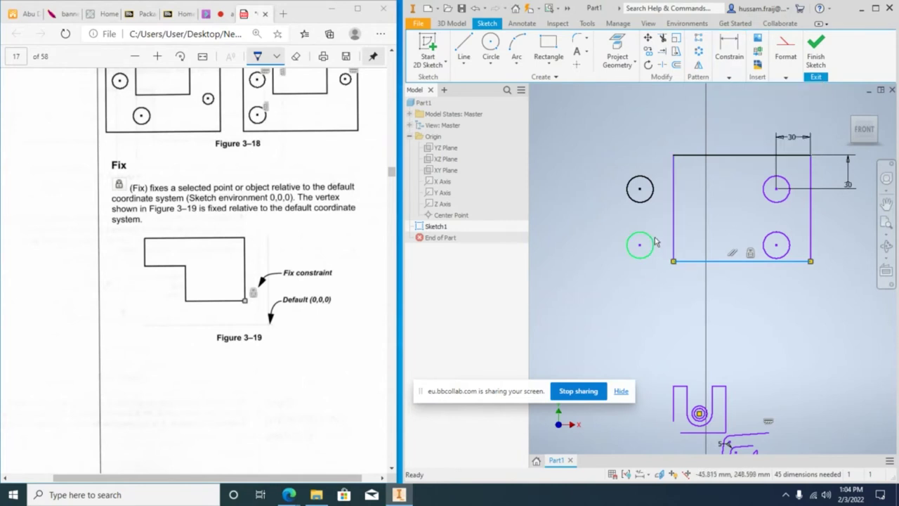
left_click(728, 78)
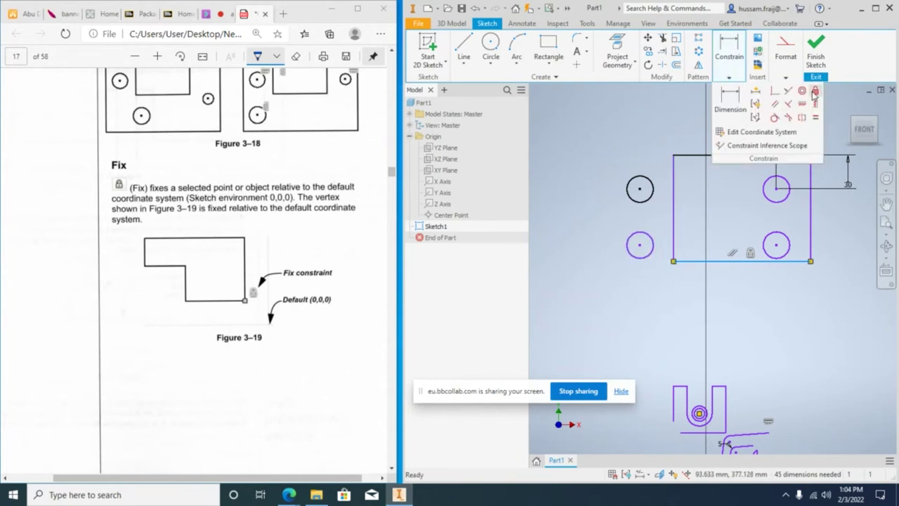
left_click(814, 94)
key("Return")
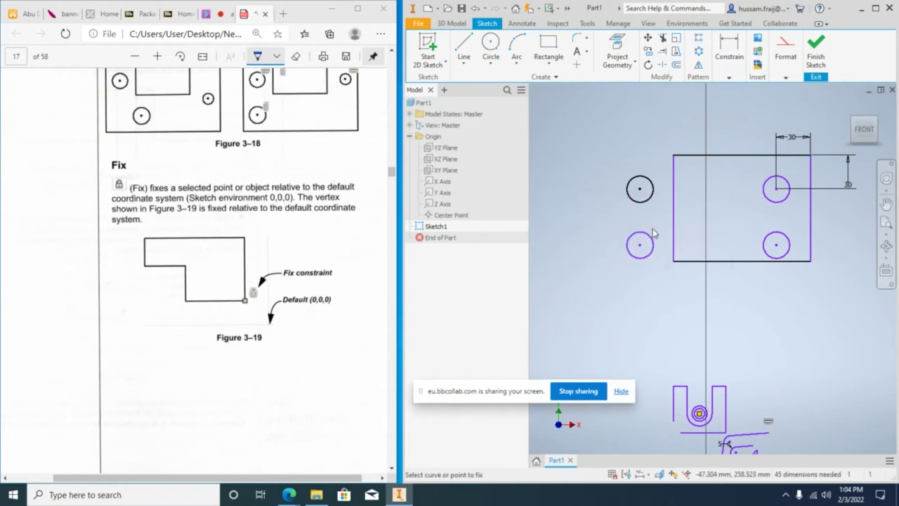
left_click(649, 237)
mouse_move(743, 72)
left_click(815, 91)
Bring up Figure 3–20 in the manual, end the Fix command and widen the large U-shaped profile by moving both arms outward.
scroll(231, 298, "down", 1)
scroll(231, 298, "down", 5)
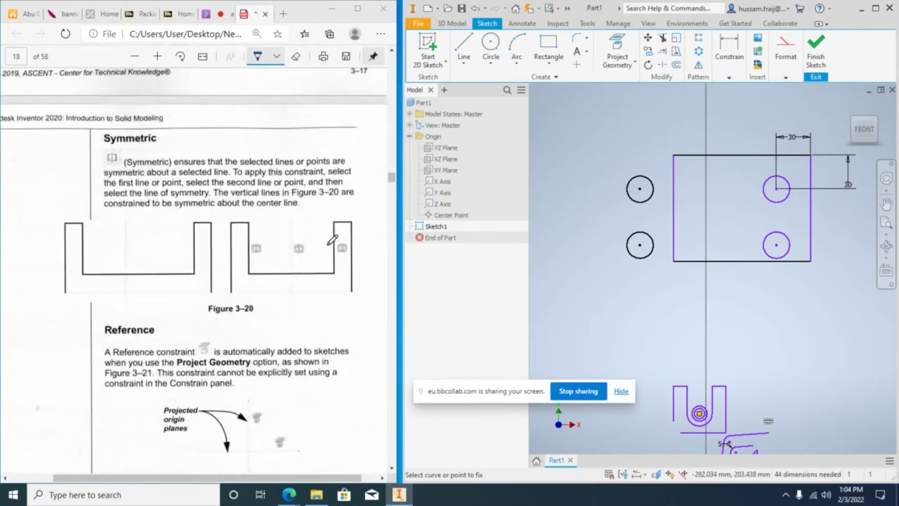
scroll(677, 303, "up", 1)
scroll(677, 303, "down", 4)
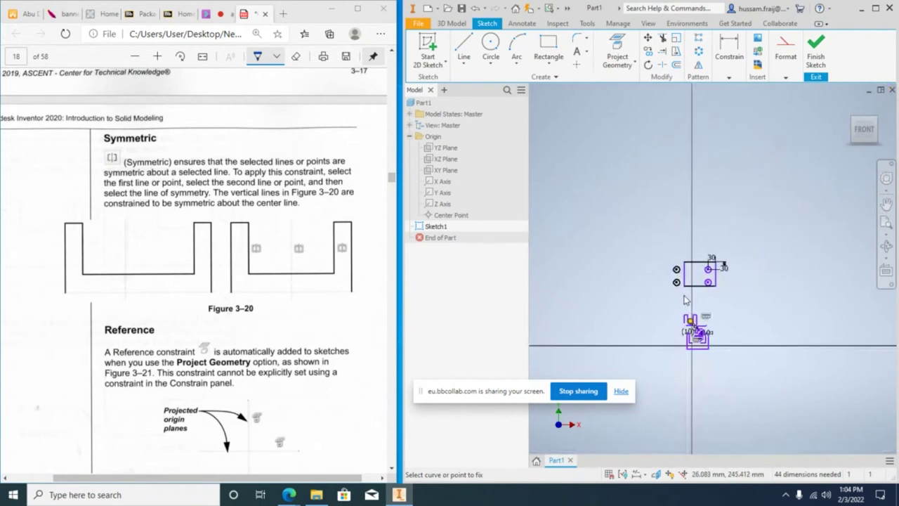
scroll(701, 339, "up", 4)
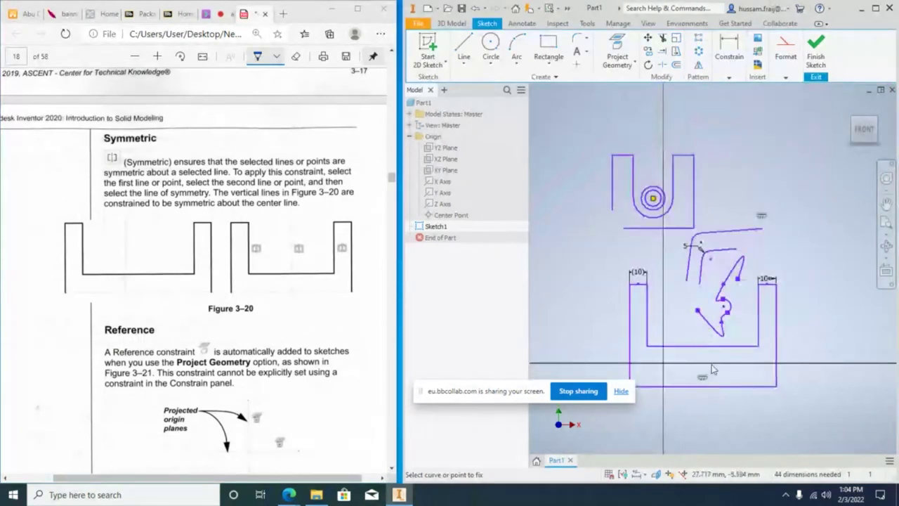
scroll(694, 292, "down", 2)
right_click(693, 294)
left_click(725, 295)
scroll(694, 361, "down", 2)
scroll(695, 363, "up", 2)
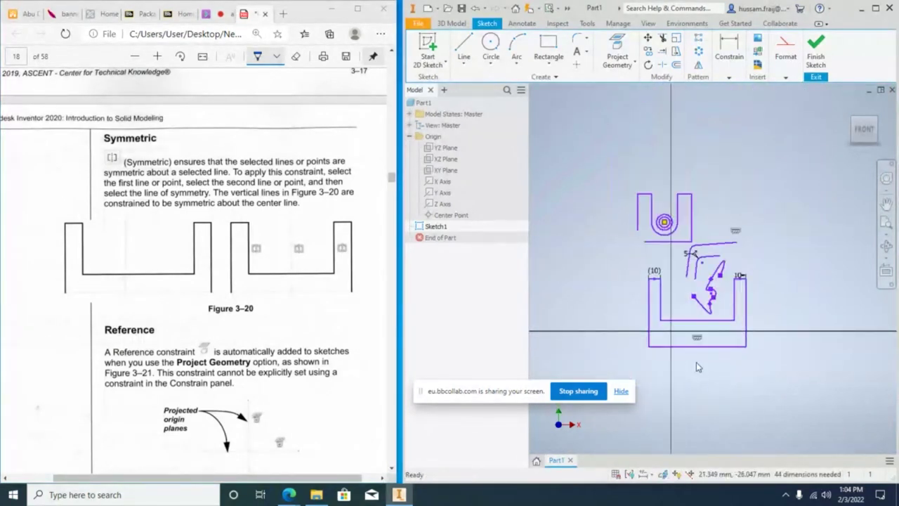
scroll(696, 361, "up", 2)
mouse_move(793, 217)
left_mouse_down()
mouse_move(840, 221)
mouse_move(828, 227)
mouse_move(861, 240)
left_mouse_up()
left_click_drag(627, 254, 578, 287)
Delete the loose lines and arcs between the U-shaped profile's arms and draw a vertical line about 89 mm long through its base.
left_click_drag(747, 246, 676, 141)
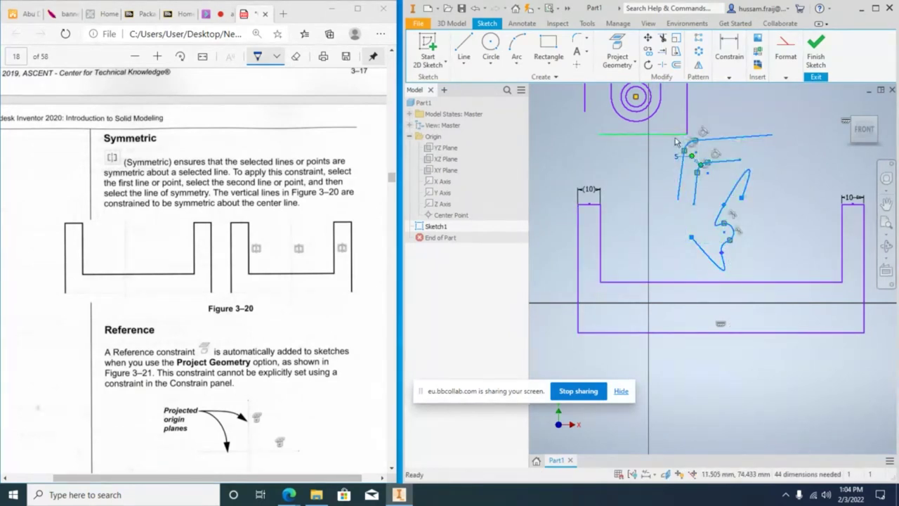
key("Delete")
left_click(463, 48)
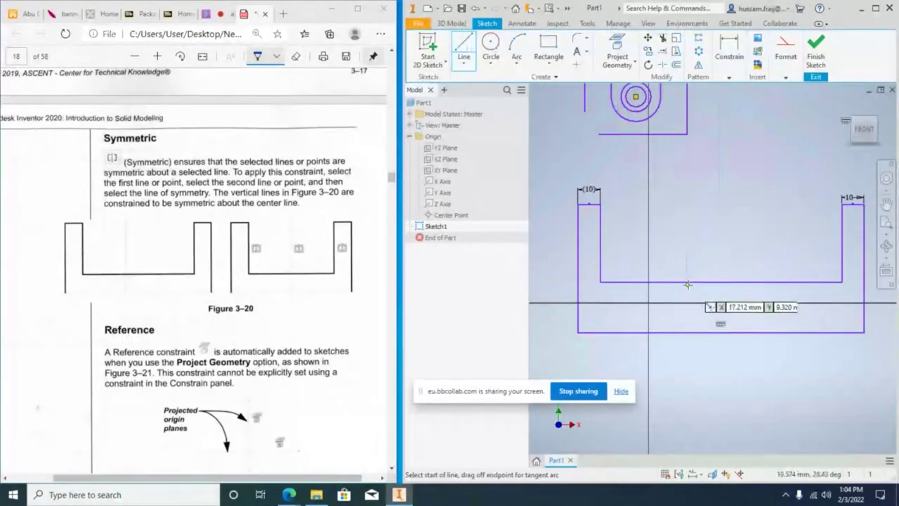
left_click(687, 364)
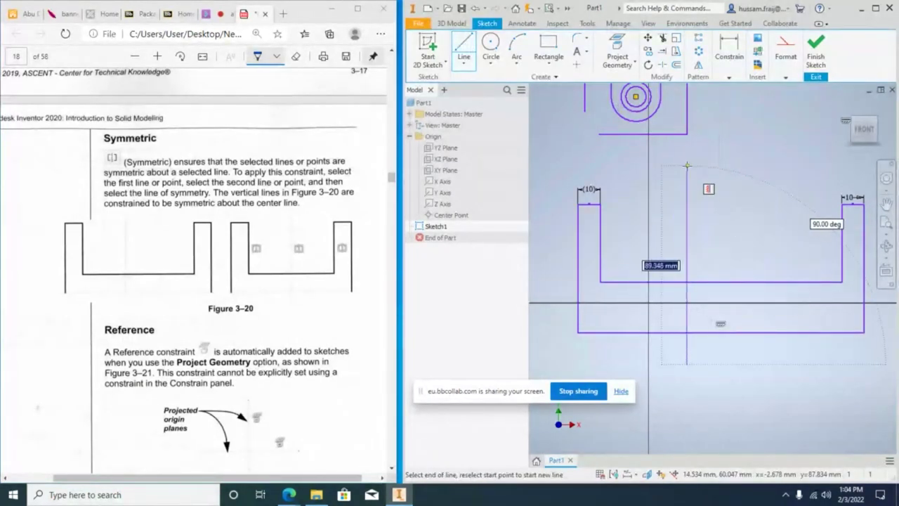
left_click(688, 165)
Apply a Symmetric constraint to the top edges of the U-shaped profile's two arms about the vertical line.
left_click(720, 73)
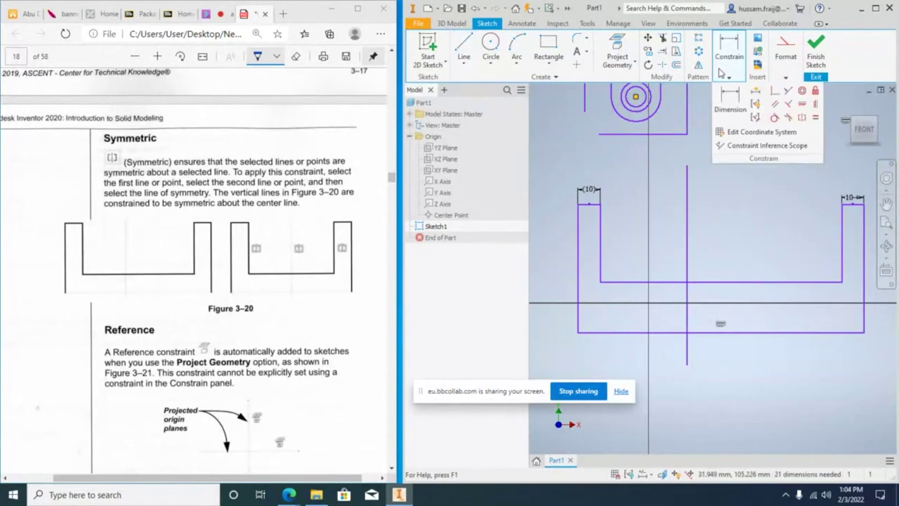
left_click(727, 77)
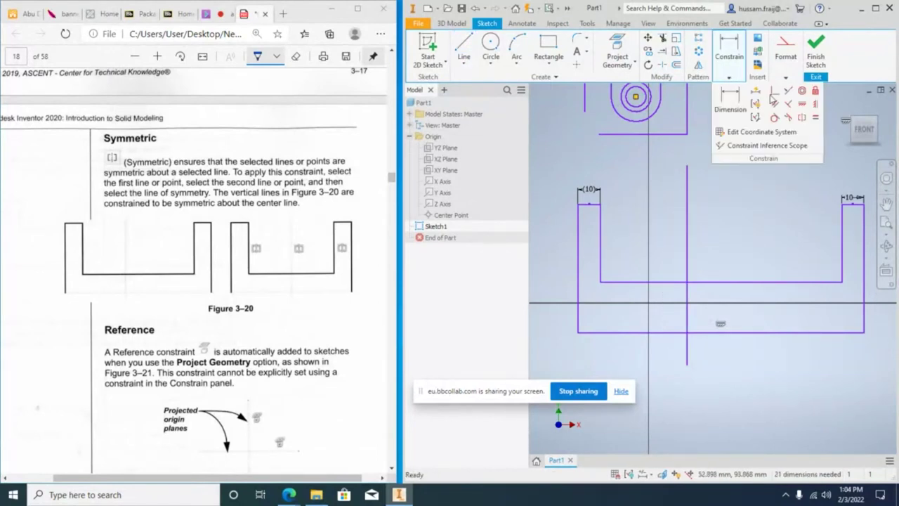
left_click(800, 118)
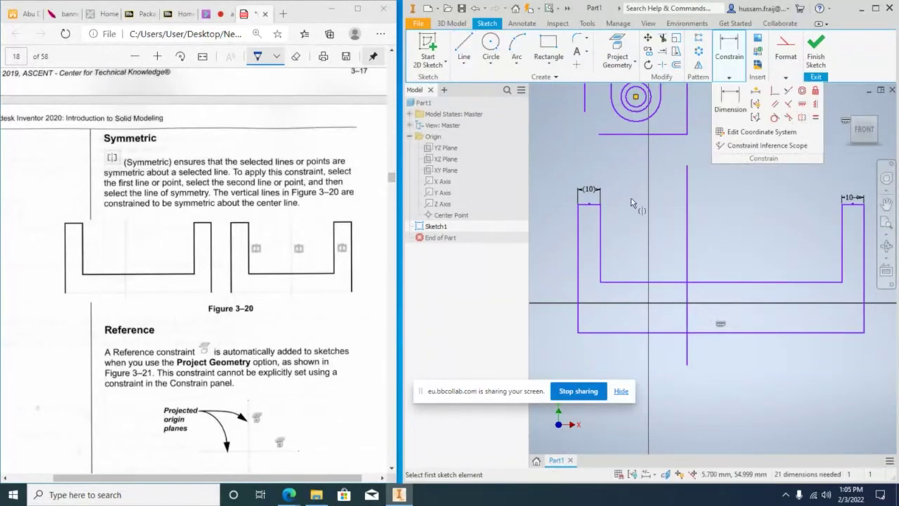
left_click(594, 205)
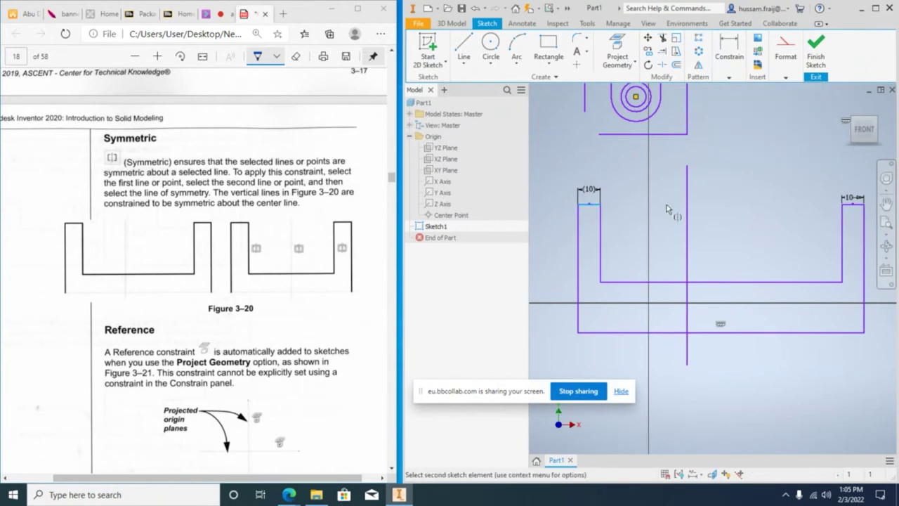
left_click(845, 205)
left_click(689, 217)
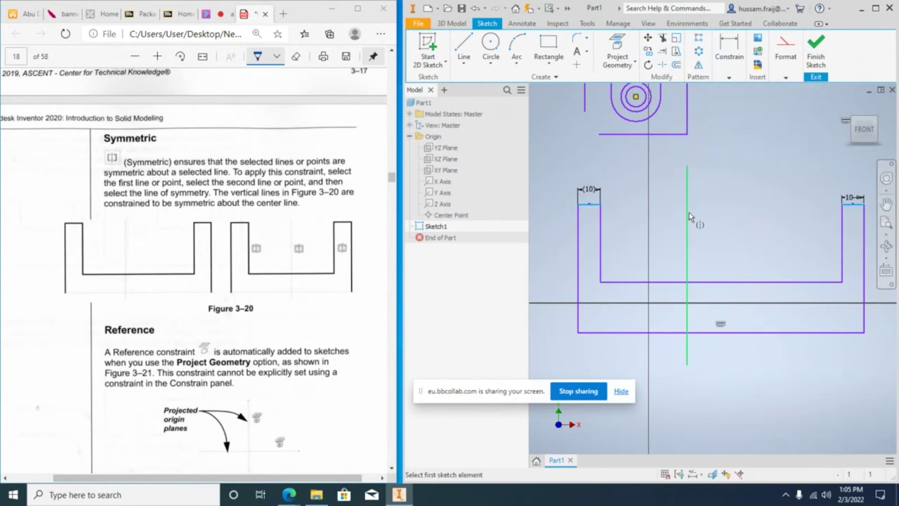
End the Symmetric command and narrow the large U-shaped profile by moving both of its arms inward.
right_click(733, 203)
left_click(767, 206)
left_click_drag(842, 227, 737, 236)
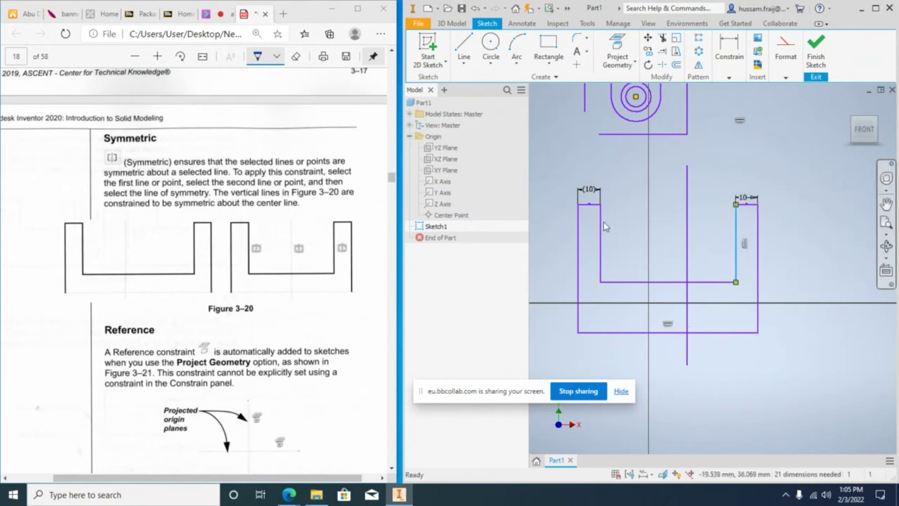
left_click_drag(592, 207, 601, 207)
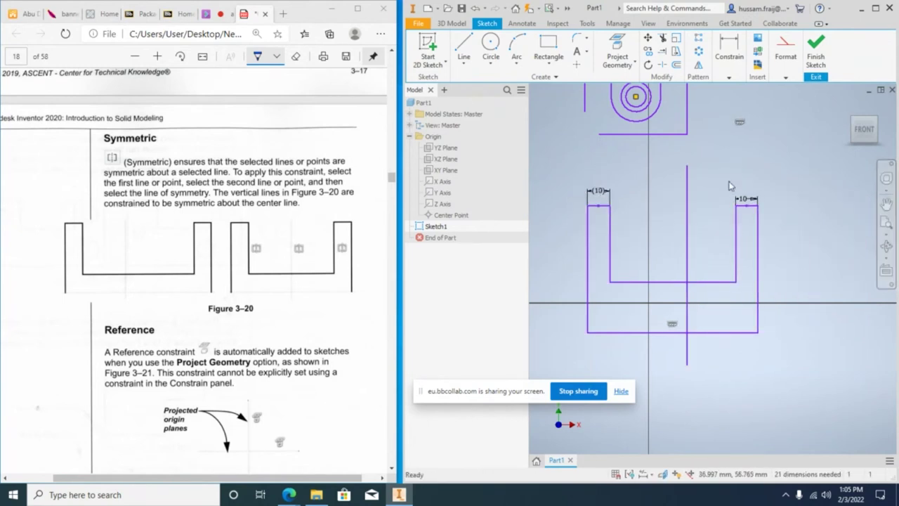
Apply a Symmetric constraint to the large U-shaped profile's two outer vertical edges about the vertical line and end the command.
left_click(730, 75)
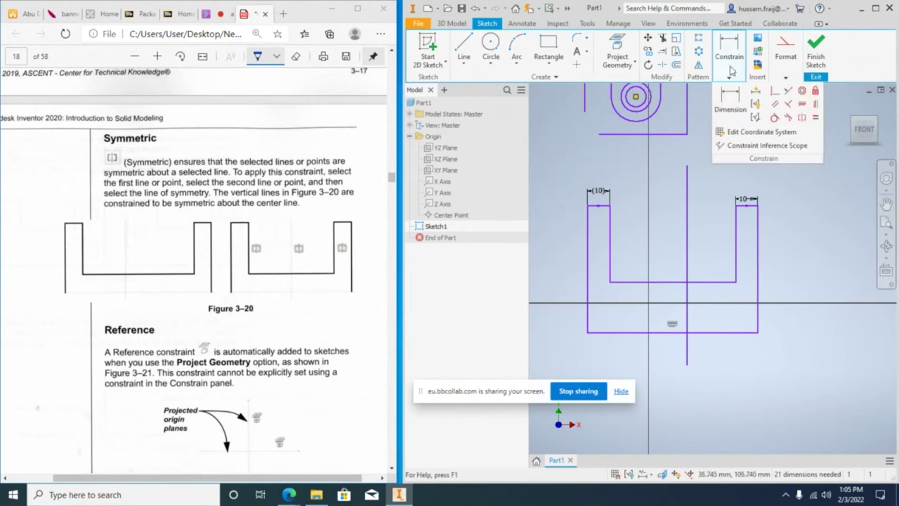
left_click(801, 118)
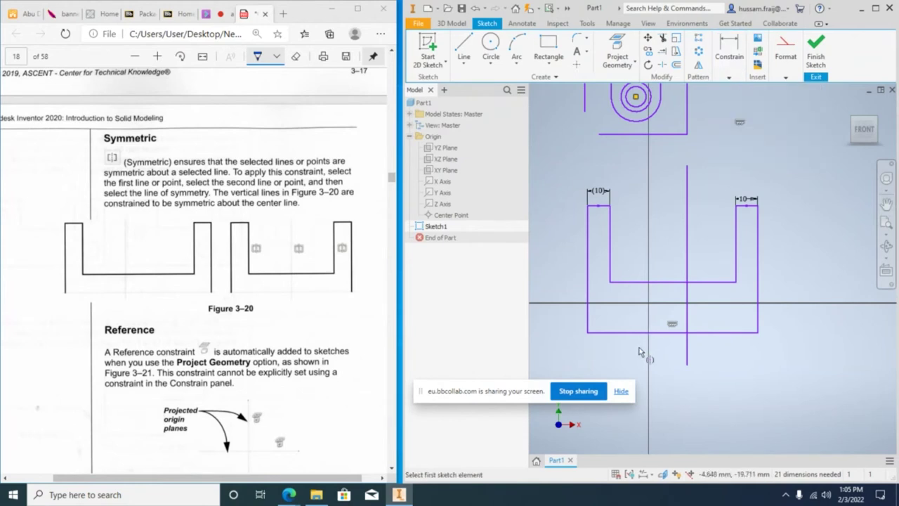
left_click(588, 236)
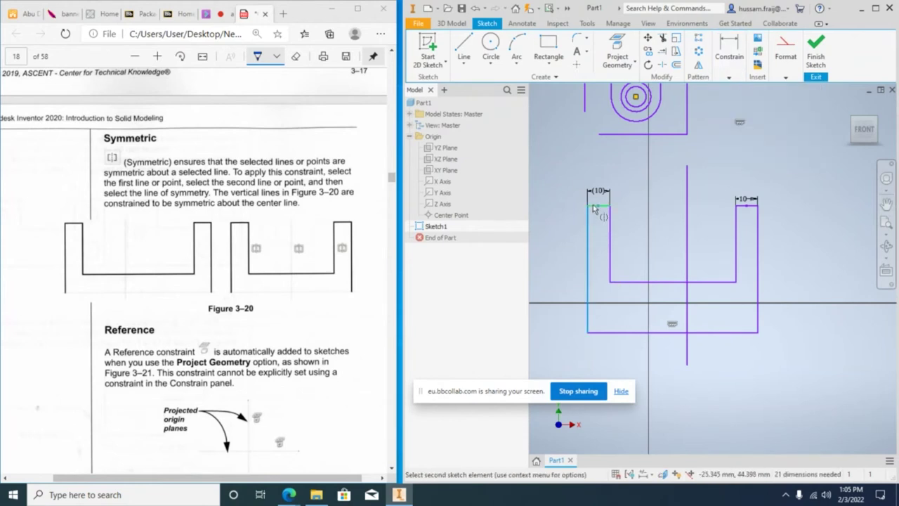
left_click(757, 229)
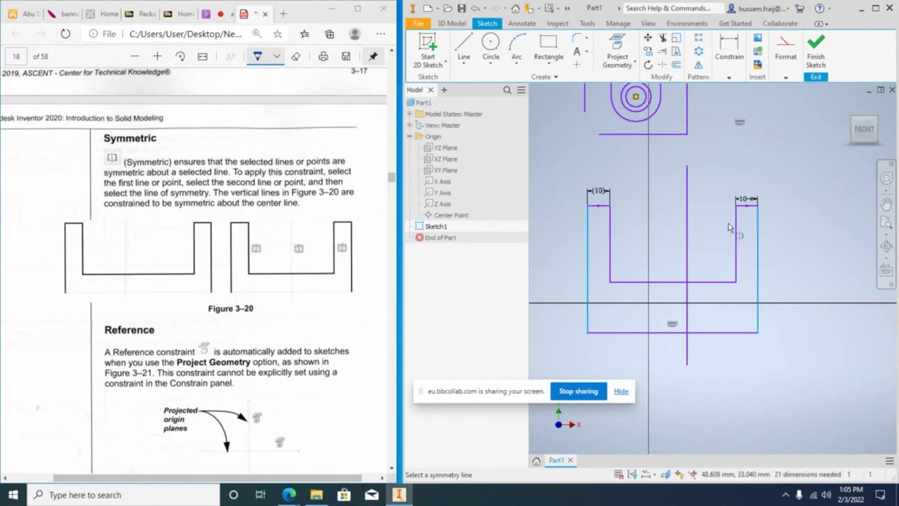
left_click(688, 218)
right_click(717, 198)
left_click(757, 200)
Widen and narrow the large U-shaped profile by moving its vertical edges to test the symmetry about the vertical line.
left_click_drag(773, 244, 850, 243)
mouse_move(605, 255)
left_mouse_down()
mouse_move(541, 254)
mouse_move(753, 252)
mouse_move(548, 256)
mouse_move(689, 274)
mouse_move(592, 274)
left_mouse_up()
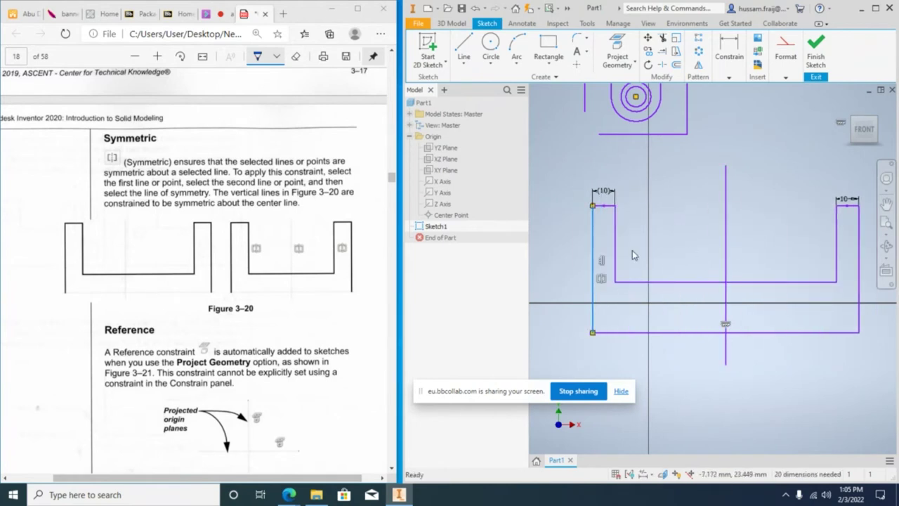
mouse_move(618, 244)
left_mouse_down()
mouse_move(686, 252)
mouse_move(671, 249)
mouse_move(680, 228)
left_mouse_up()
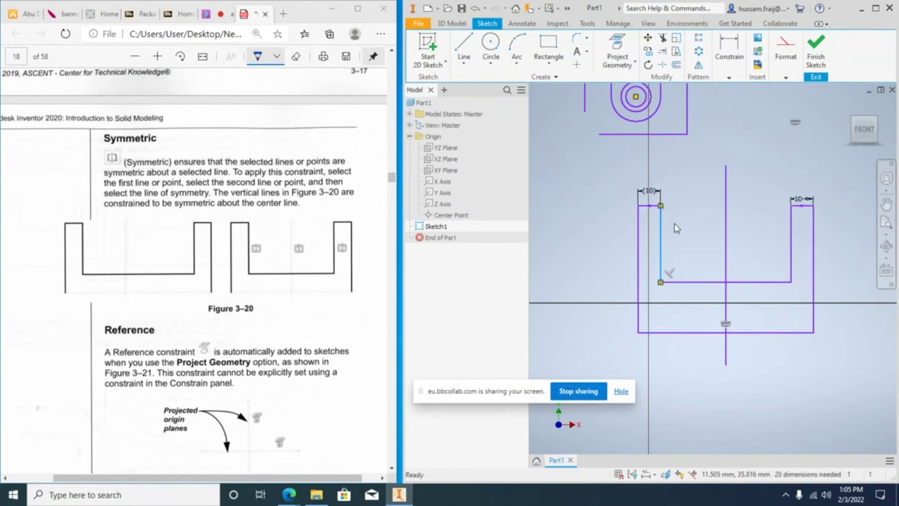
mouse_move(638, 228)
left_mouse_down()
mouse_move(604, 226)
mouse_move(702, 229)
mouse_move(636, 227)
mouse_move(643, 226)
left_mouse_up()
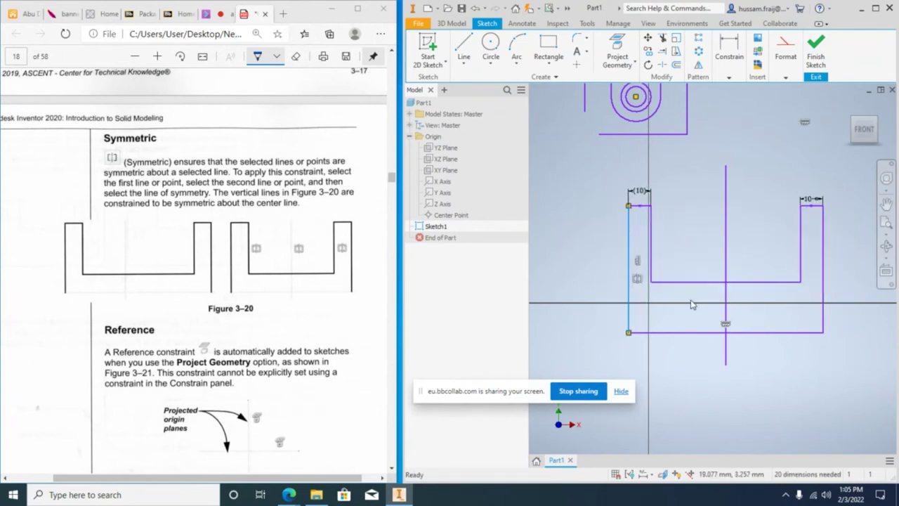
Draw a vertical line from the centre of the small U-shaped profile's concentric circles up to above the arms.
scroll(693, 304, "down", 5)
middle_click_drag(726, 181, 730, 270)
scroll(709, 314, "up", 4)
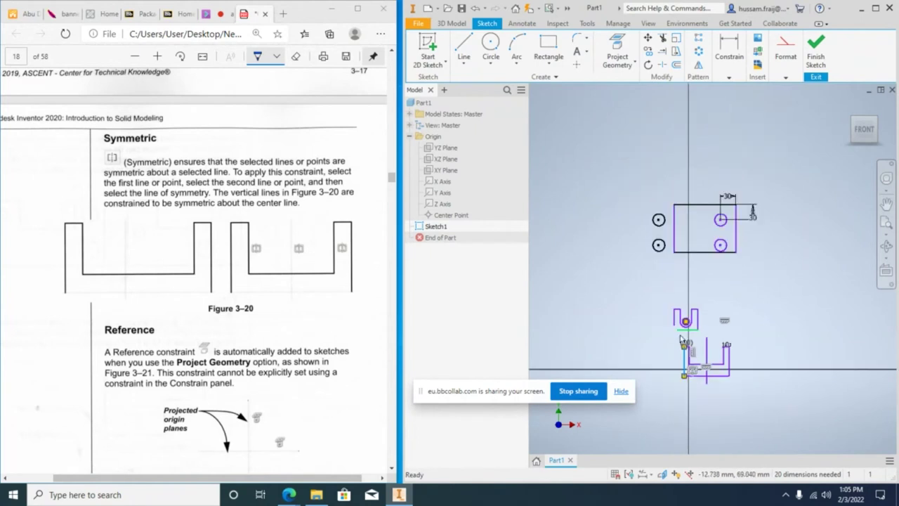
left_click(752, 268)
mouse_move(753, 268)
left_mouse_down()
mouse_move(795, 269)
mouse_move(753, 266)
left_mouse_up()
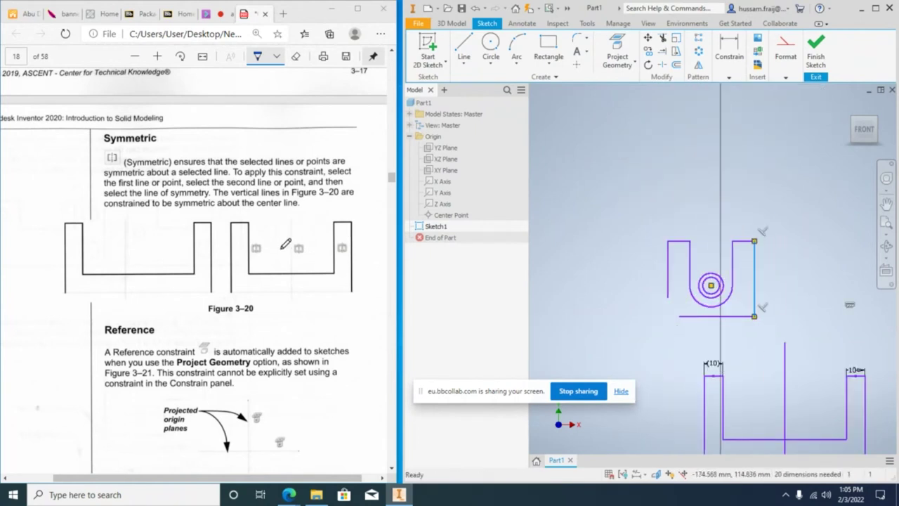
scroll(769, 302, "down", 3)
scroll(765, 283, "up", 6)
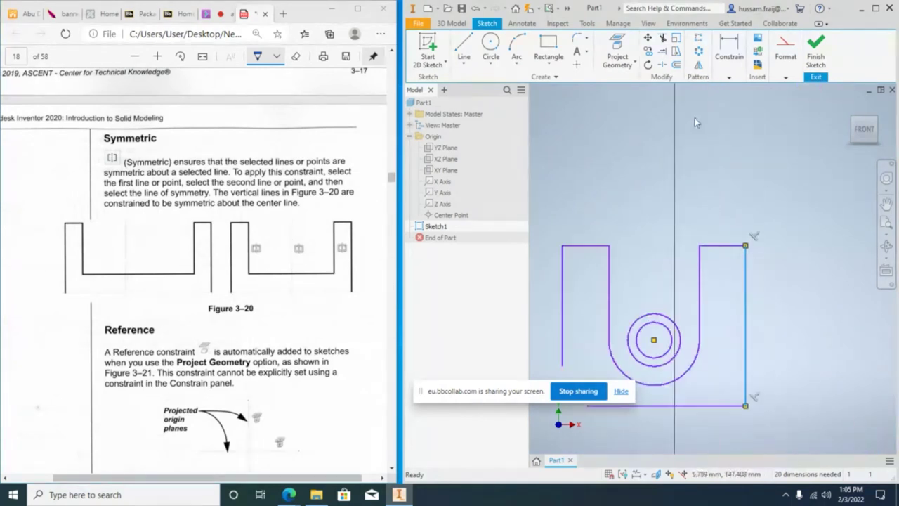
left_click(729, 155)
left_click(463, 48)
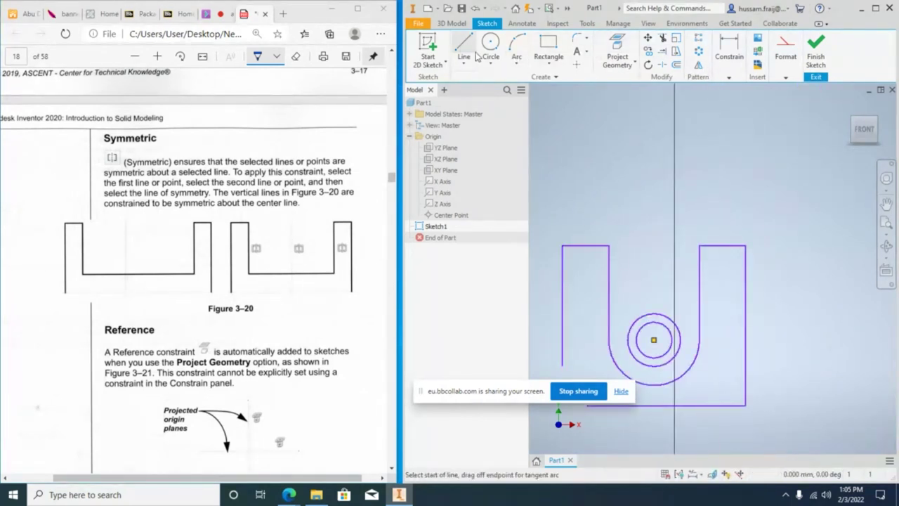
left_click(654, 340)
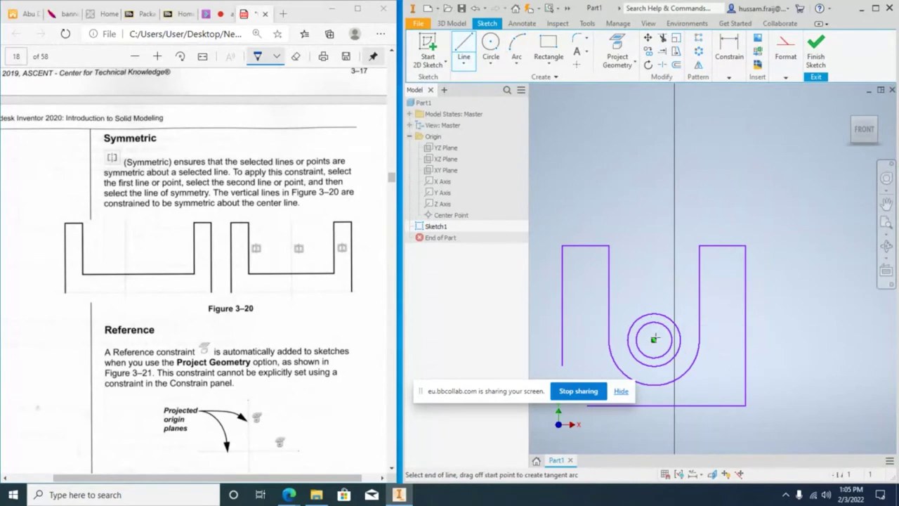
left_click(654, 203)
key("Escape")
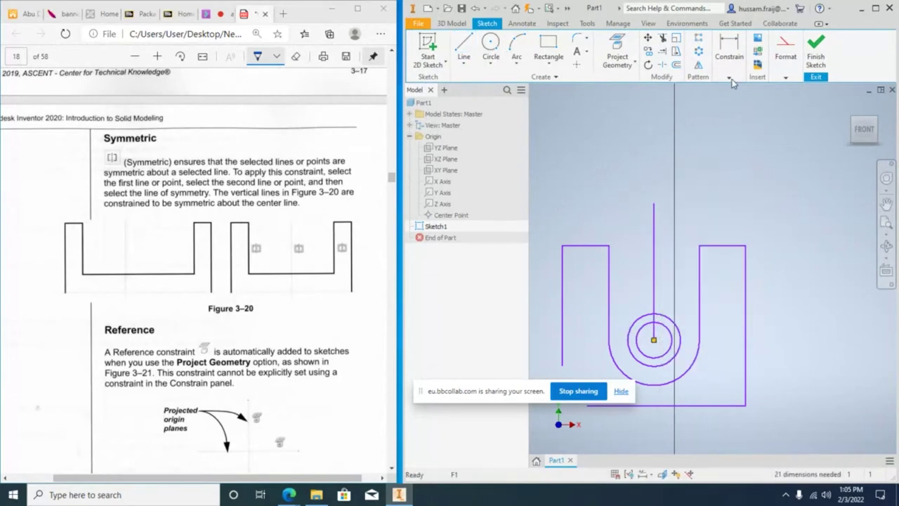
Apply a Symmetric constraint to the small U-shaped profile's two inner vertical edges about the new vertical line and end the command.
left_click(730, 78)
left_click(802, 118)
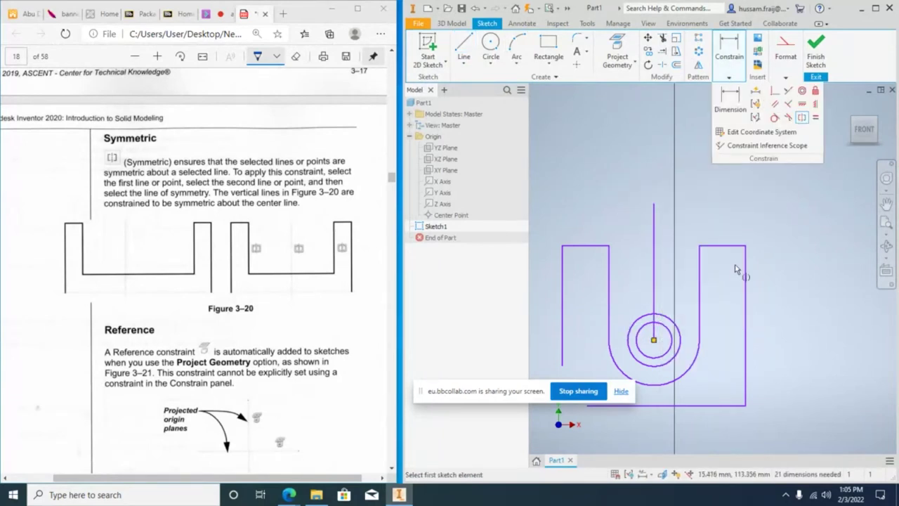
left_click(700, 281)
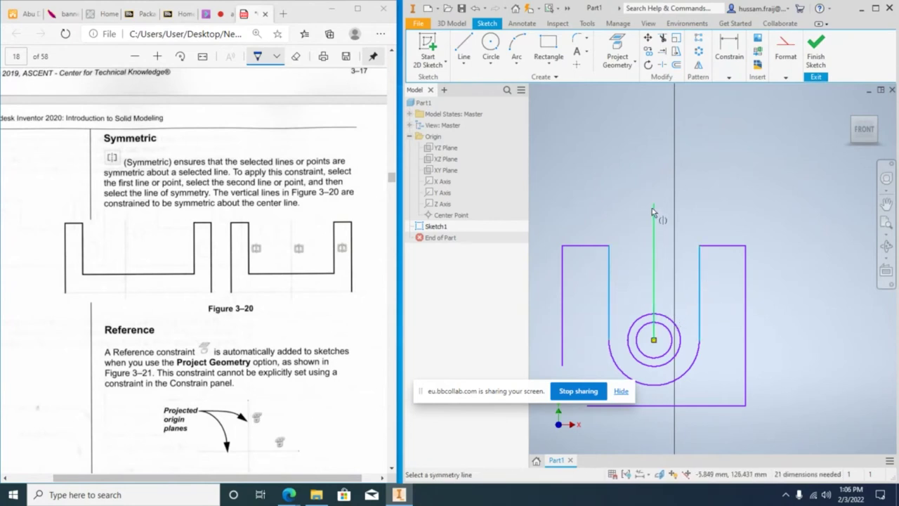
left_click(655, 230)
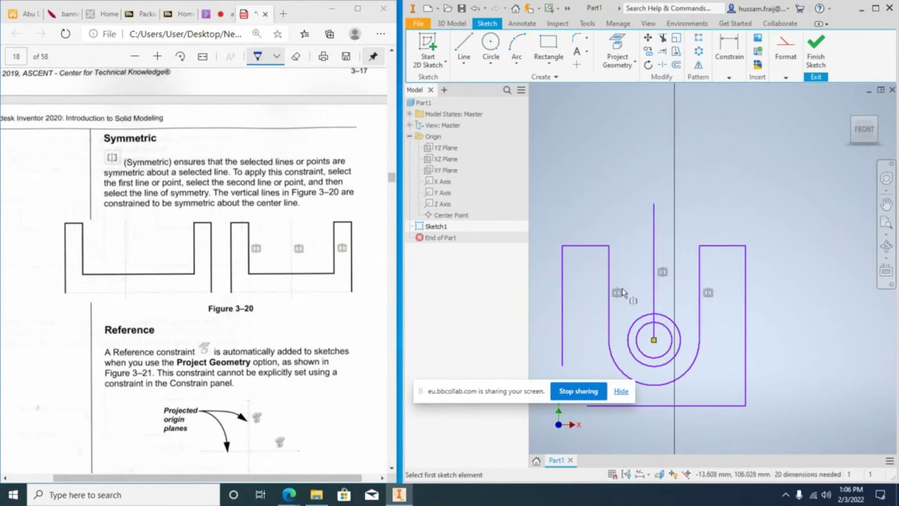
right_click(686, 211)
left_click(723, 214)
Widen the small U-shaped profile's slot by moving its right inner edge outward, and clear the selection.
left_click_drag(703, 263, 724, 286)
left_click_drag(702, 319, 758, 283)
left_click(807, 278)
Bring up the Reference section with Figure 3–21 in the manual and circle its heading with the pen.
scroll(743, 297, "up", 3)
middle_click_drag(760, 270, 720, 188)
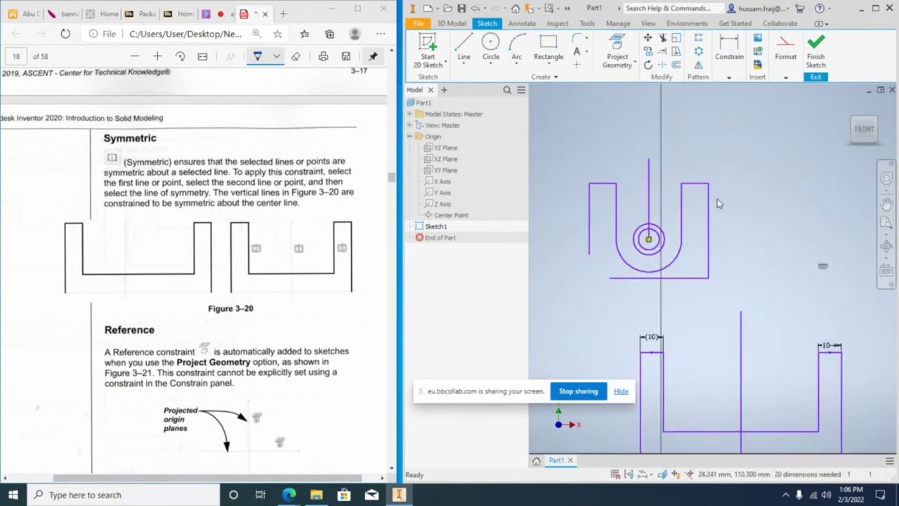
scroll(718, 198, "up", 1)
scroll(717, 199, "down", 2)
middle_click_drag(755, 252, 718, 245)
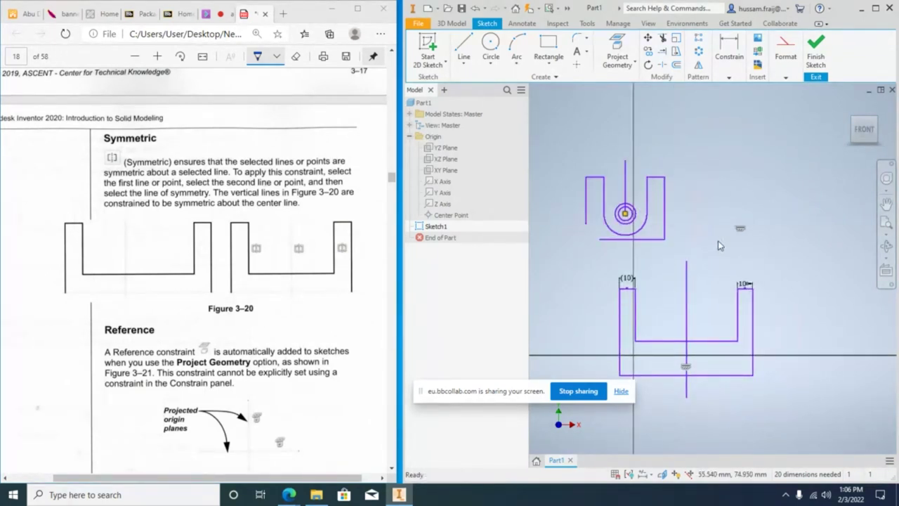
scroll(624, 212, "down", 2)
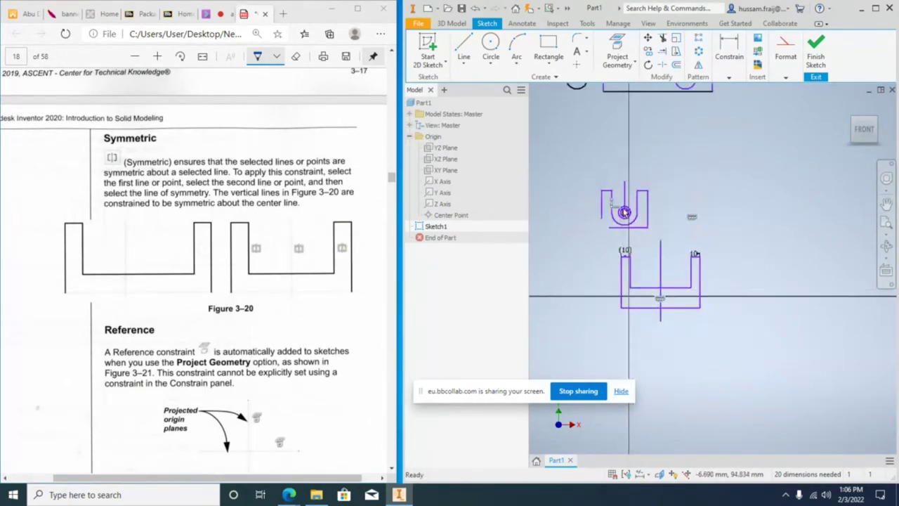
middle_click_drag(624, 212, 639, 273)
scroll(253, 290, "down", 2)
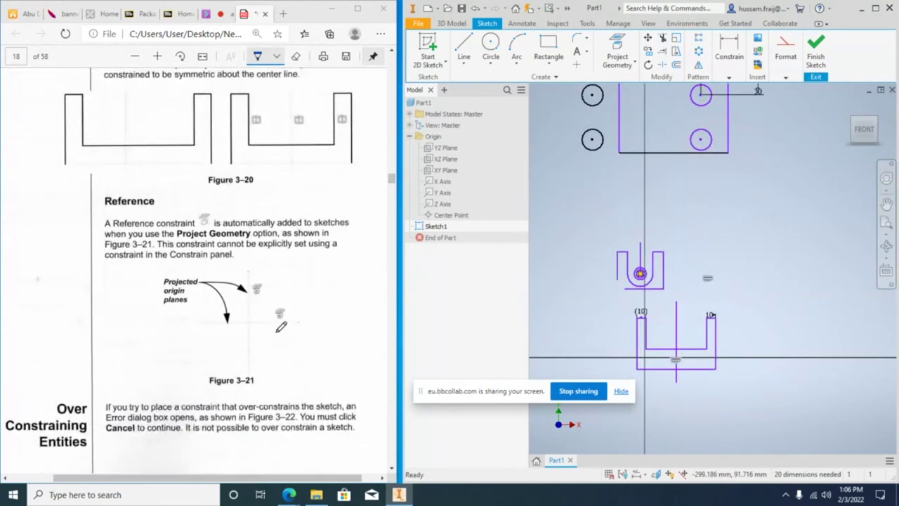
mouse_move(144, 187)
left_mouse_down()
mouse_move(107, 211)
mouse_move(175, 187)
left_mouse_up()
Move the whole large U-shaped profile with its vertical line away from the origin, to the right and slightly down.
middle_click_drag(703, 300, 737, 298)
scroll(723, 339, "up", 3)
scroll(688, 366, "down", 6)
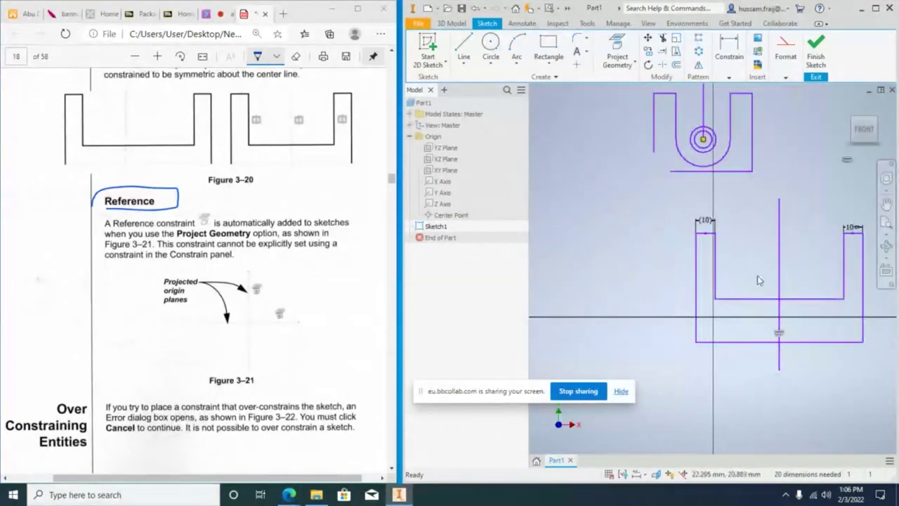
scroll(615, 277, "down", 2)
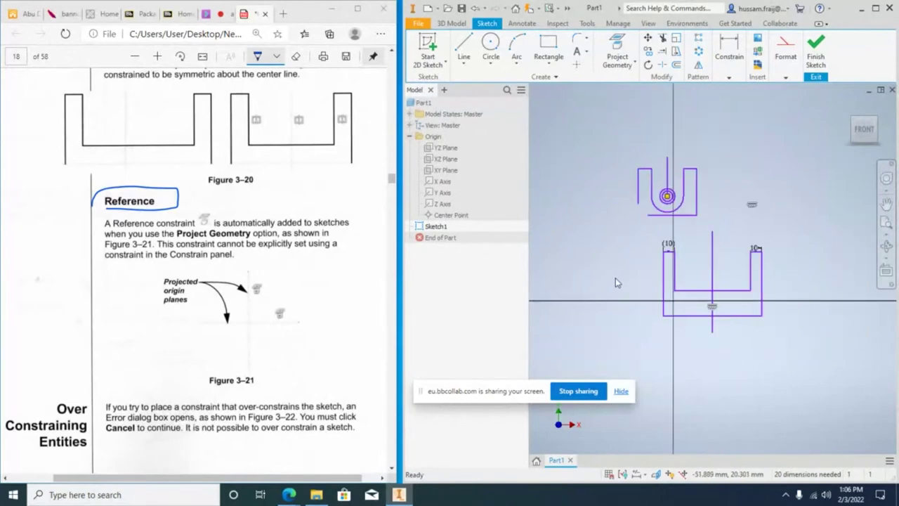
mouse_move(632, 225)
left_mouse_down()
mouse_move(756, 265)
mouse_move(788, 327)
left_mouse_up()
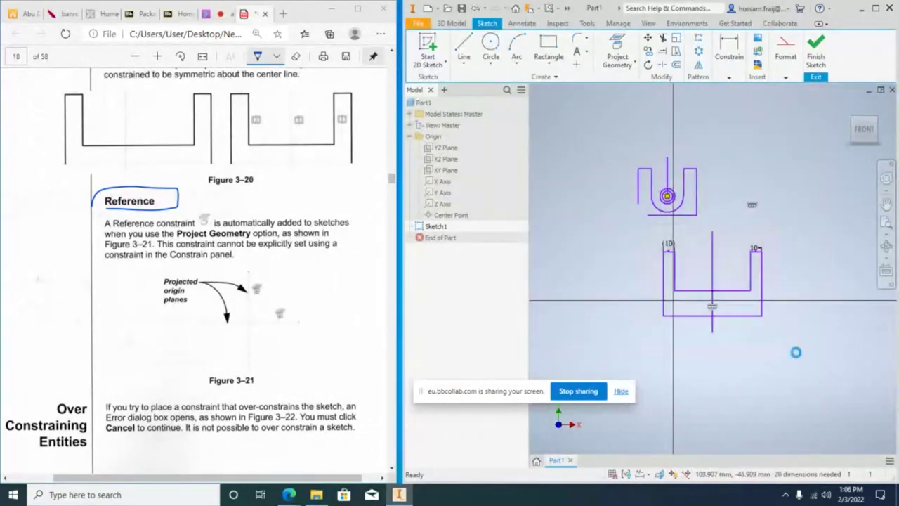
left_click_drag(699, 293, 756, 296)
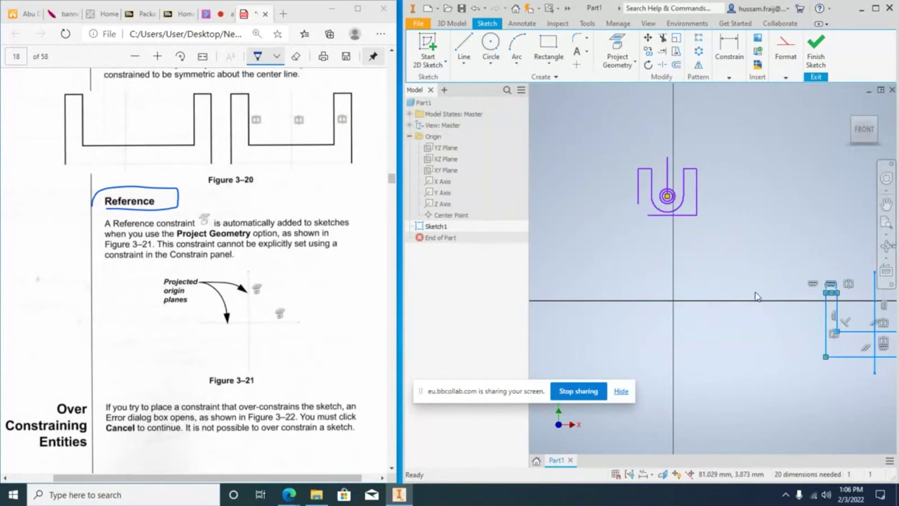
Project the origin's X Axis and Y Axis into the sketch with Project Geometry and end the command.
left_click(449, 182)
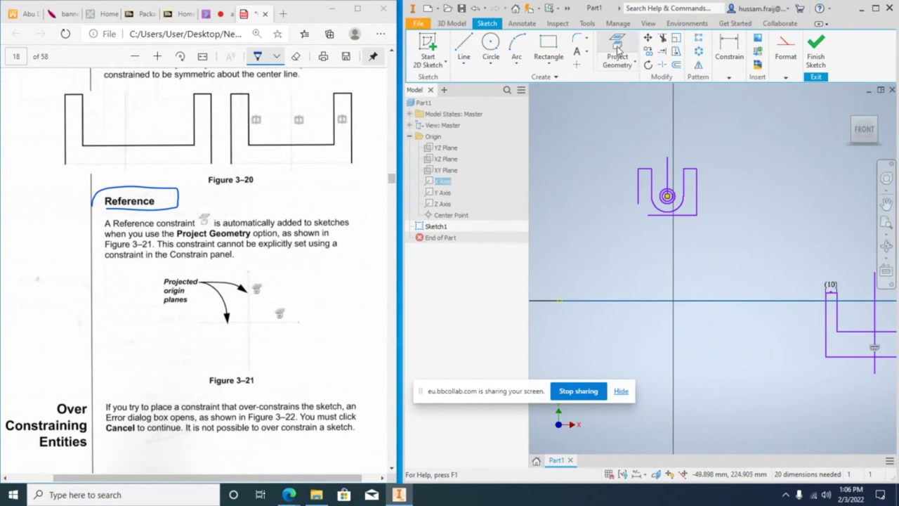
left_click(734, 78)
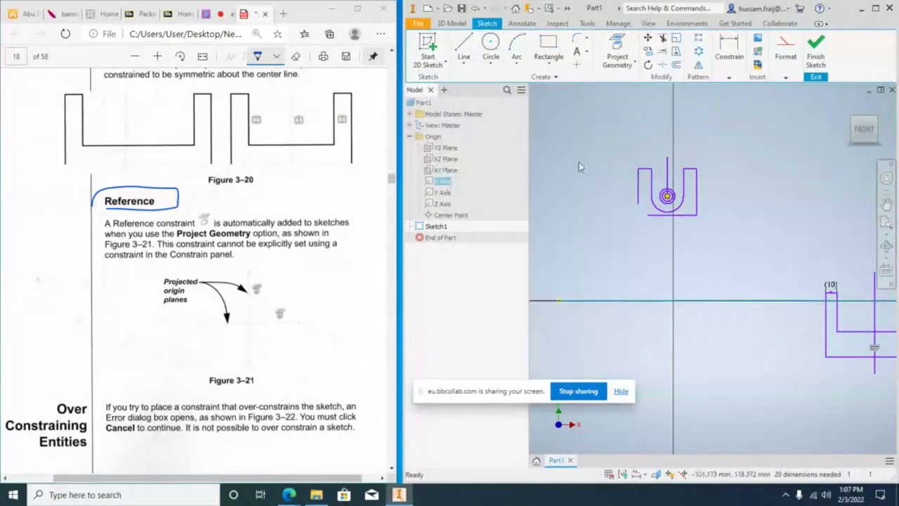
left_click(617, 50)
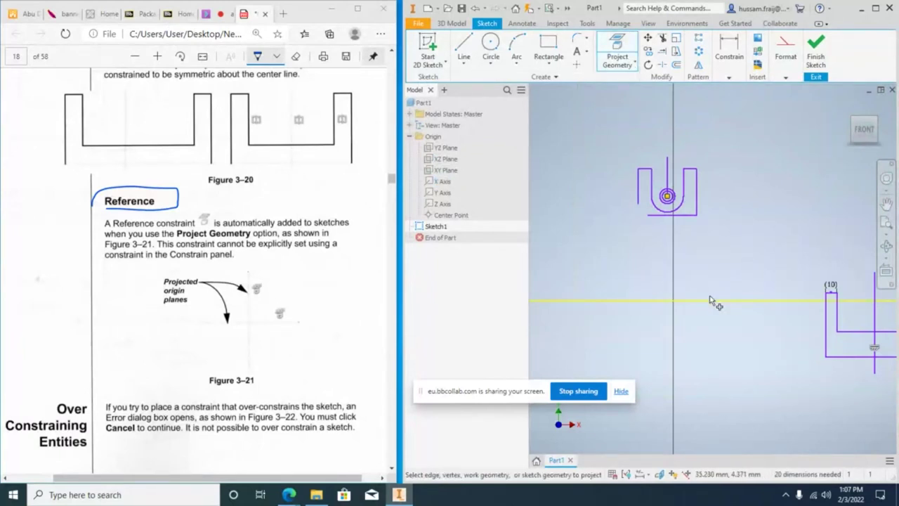
left_click(442, 193)
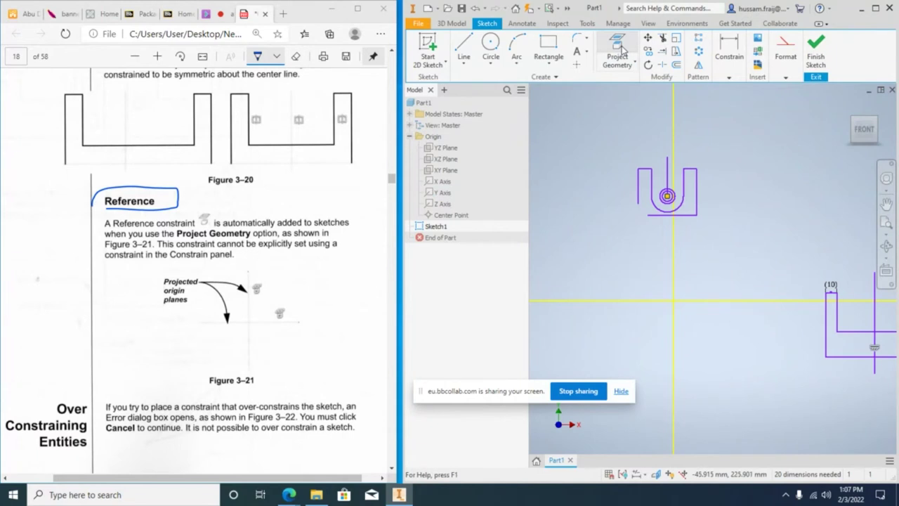
right_click(719, 254)
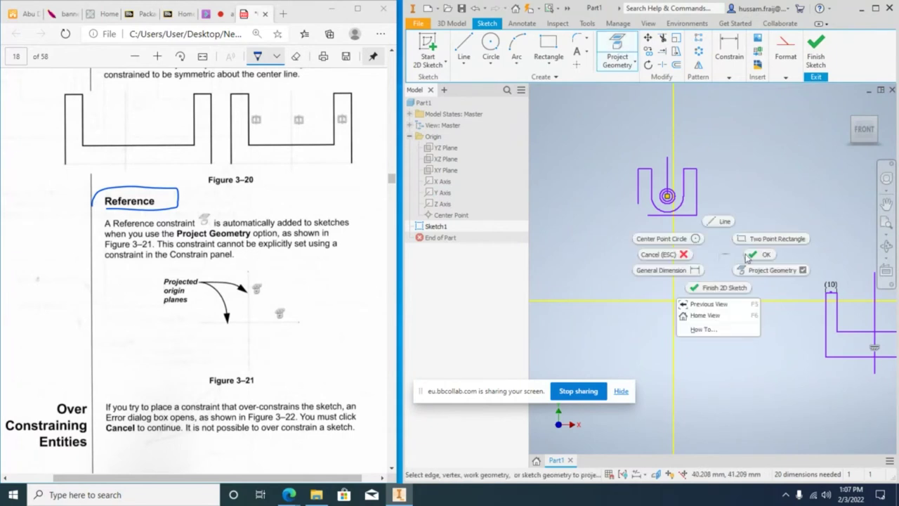
left_click(752, 258)
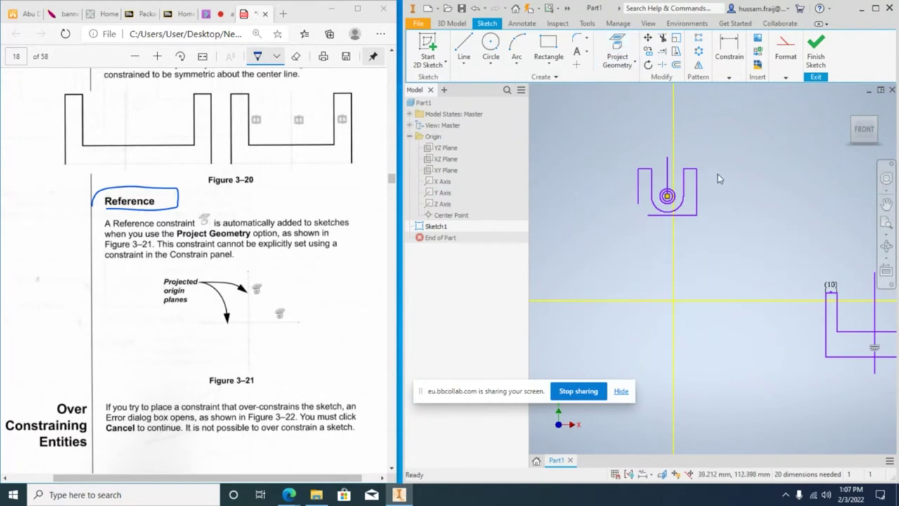
mouse_move(626, 135)
left_mouse_down()
mouse_move(724, 226)
mouse_move(727, 239)
left_mouse_up()
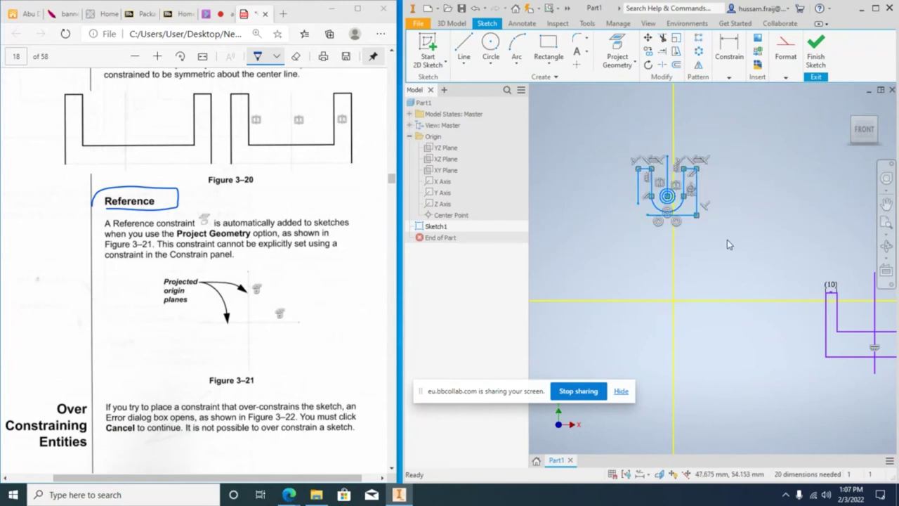
left_click(729, 77)
left_click(762, 131)
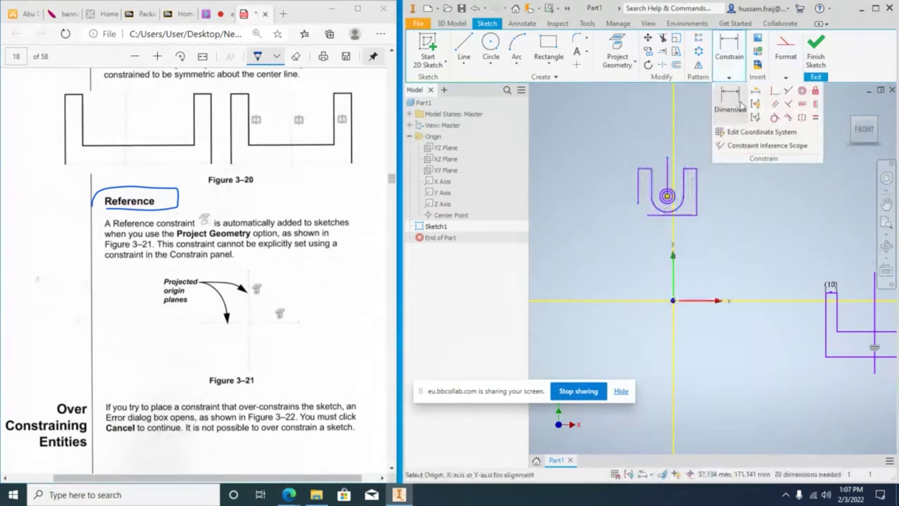
left_click(774, 92)
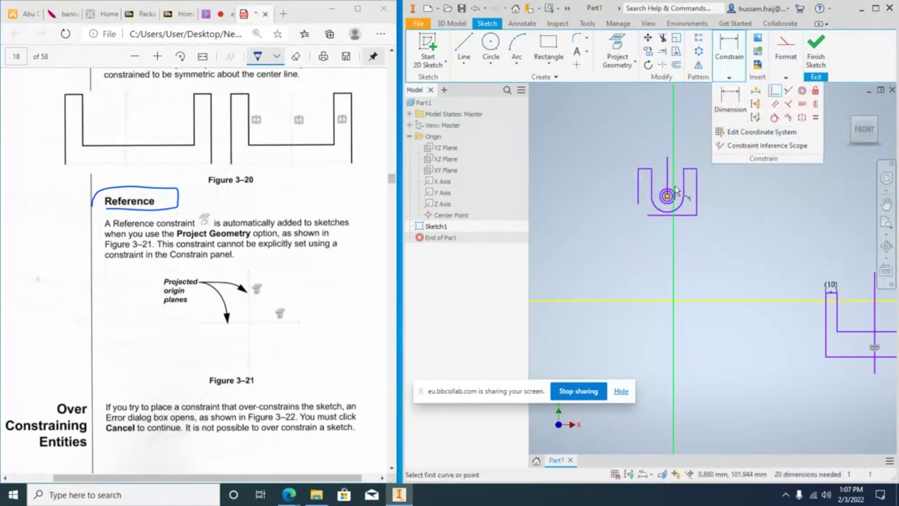
scroll(672, 197, "up", 2)
scroll(672, 198, "down", 5)
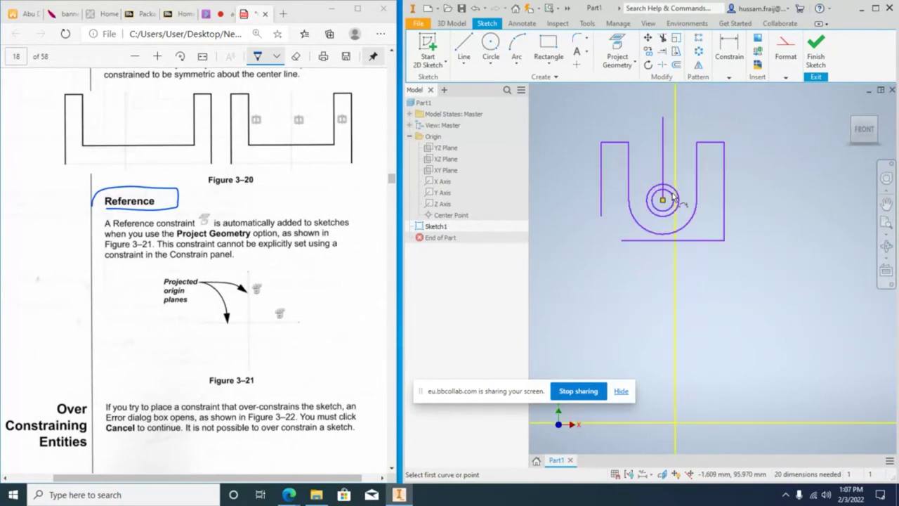
scroll(715, 223, "up", 2)
scroll(716, 224, "down", 3)
scroll(710, 225, "up", 2)
scroll(710, 225, "up", 4)
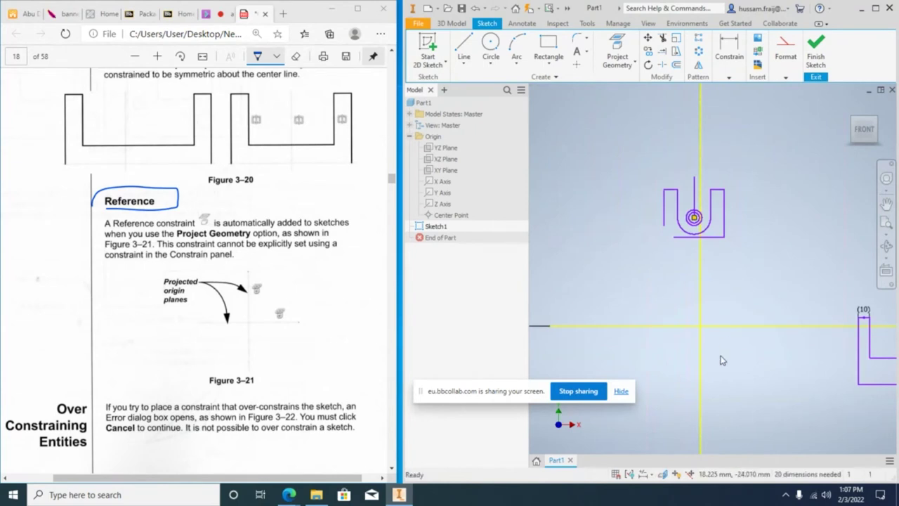
Show all sketch constraints and examine the reference symbol on the projected horizontal axis.
left_click(626, 475)
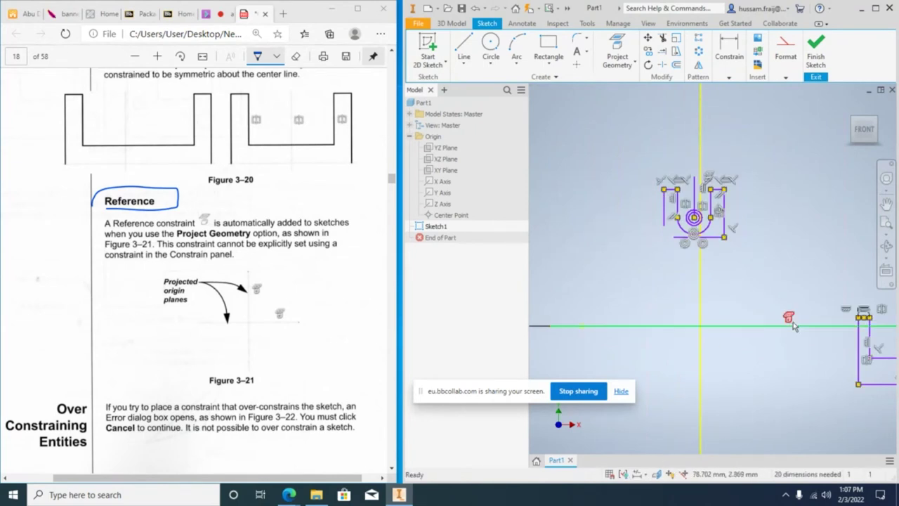
left_click(718, 323)
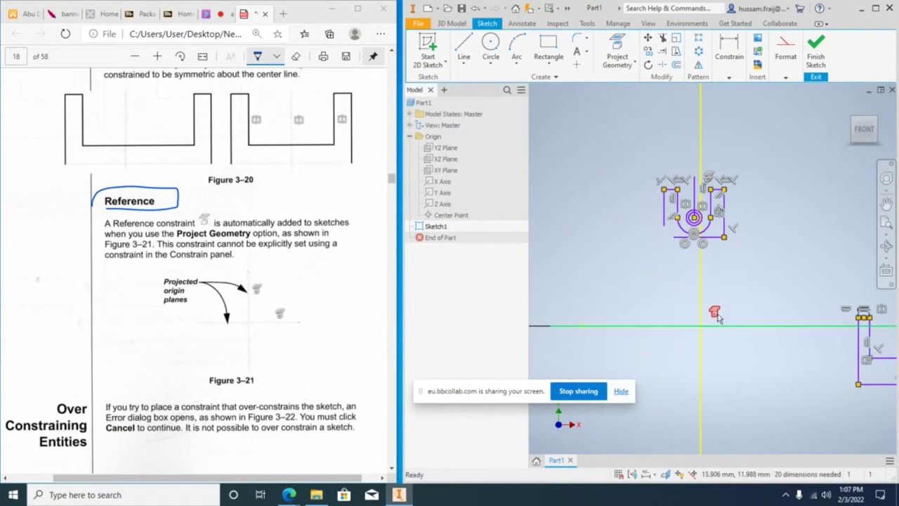
scroll(722, 376, "up", 2)
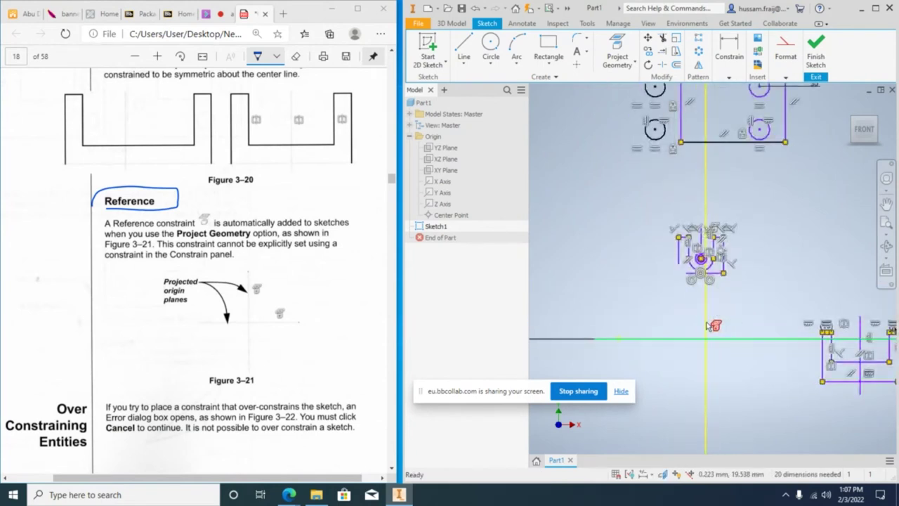
Move the overlapping constraint symbols off the small U-shaped profile and place the projected vertical axis's reference symbol beside it.
left_click_drag(715, 326, 710, 225)
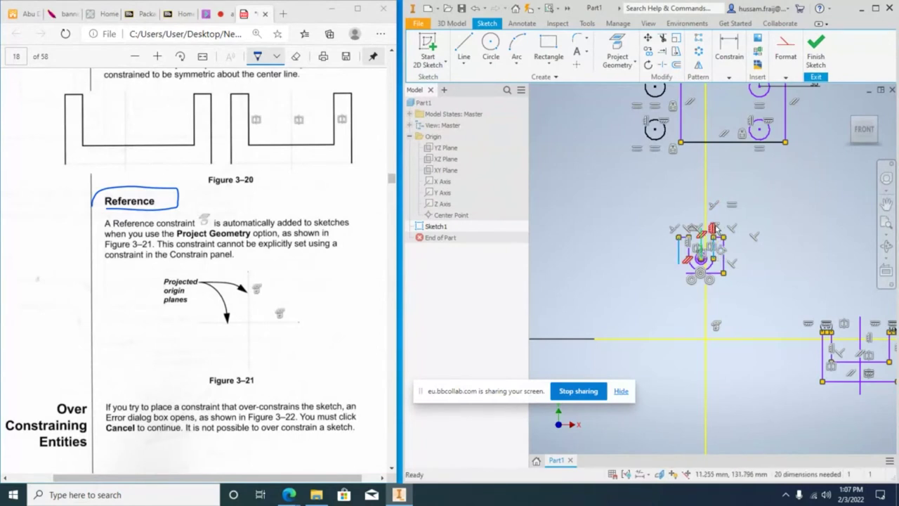
scroll(724, 227, "up", 5)
mouse_move(661, 229)
left_mouse_down()
mouse_move(749, 304)
mouse_move(787, 417)
left_mouse_up()
scroll(707, 283, "up", 3)
scroll(708, 282, "down", 5)
scroll(708, 284, "down", 2)
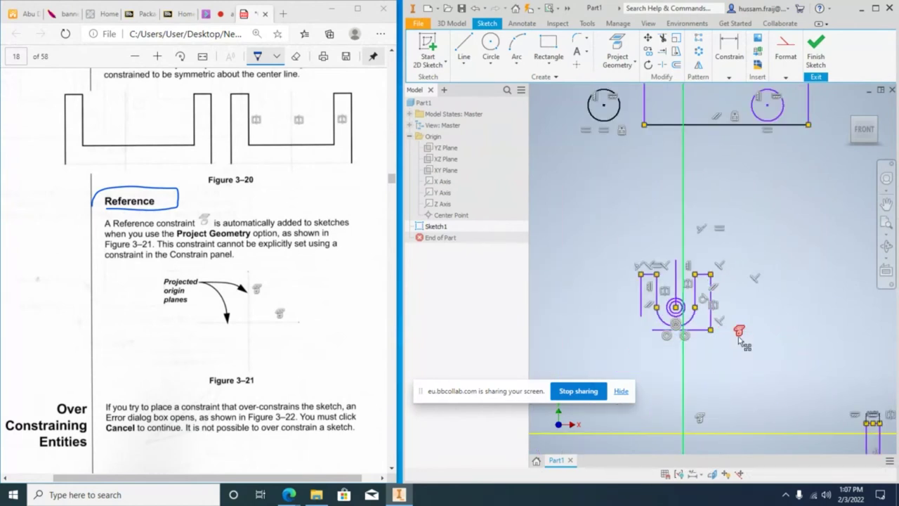
middle_click_drag(692, 440, 728, 357)
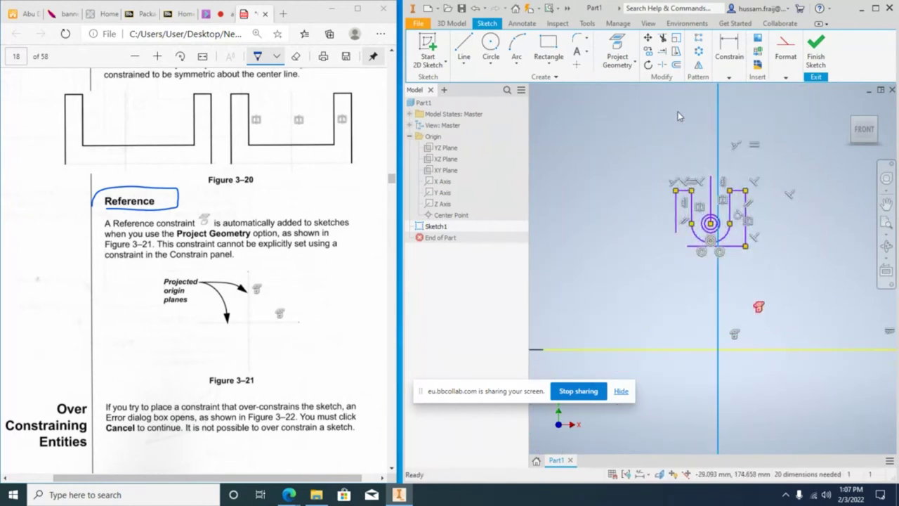
Make the centre of the small U-shaped profile's concentric circles coincident with the origin's Center Point and end the command.
left_click(729, 76)
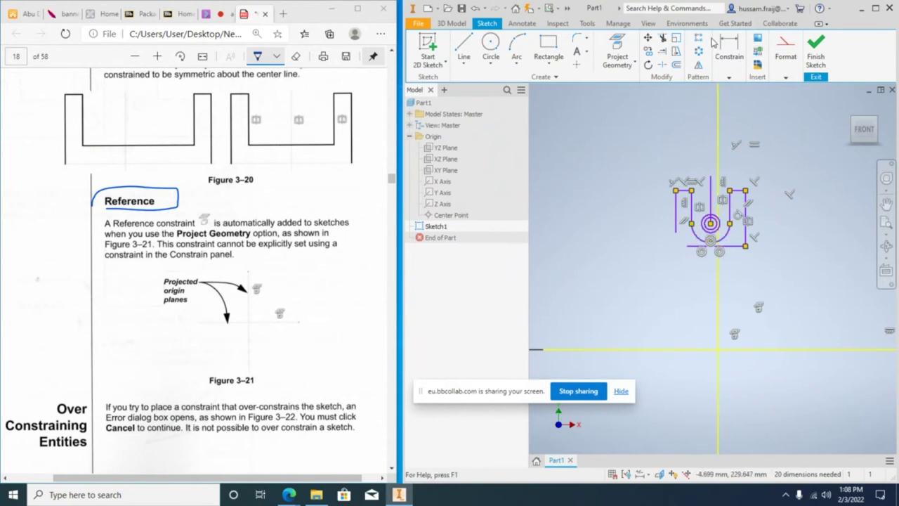
left_click(731, 57)
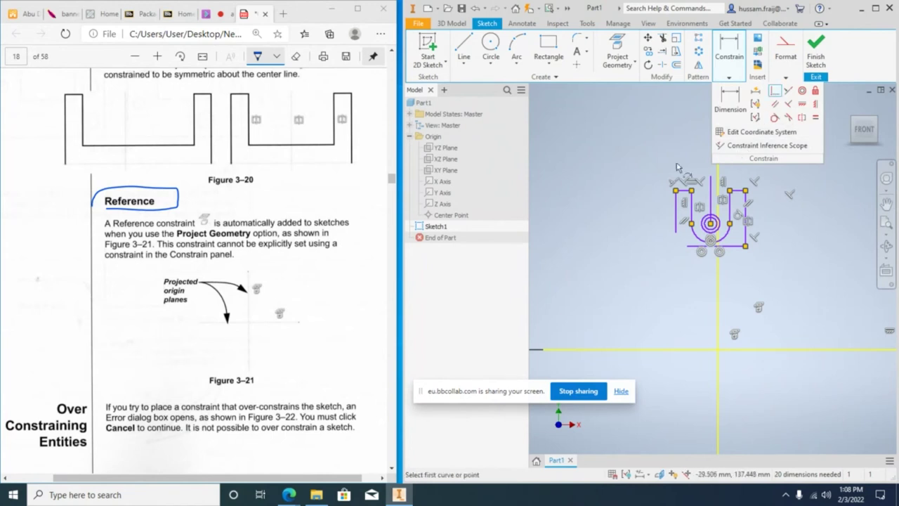
scroll(742, 240, "up", 2)
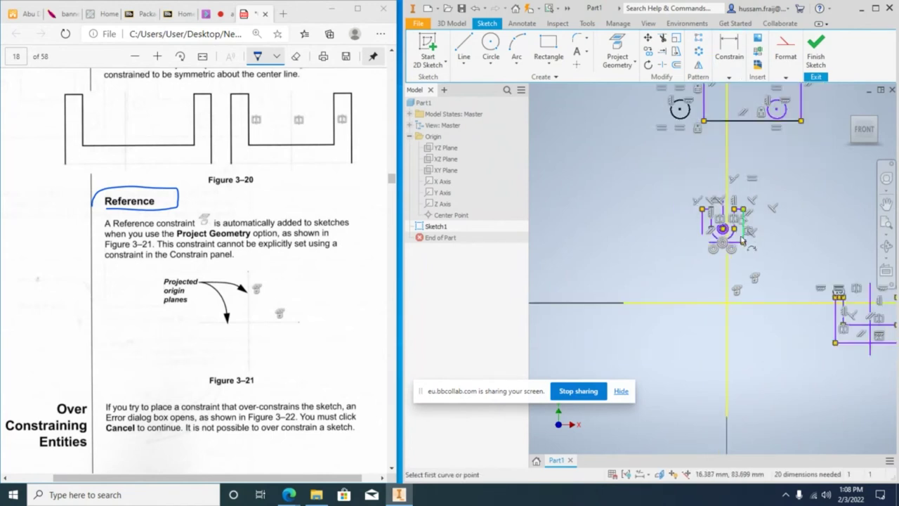
scroll(730, 230, "down", 4)
left_click(677, 209)
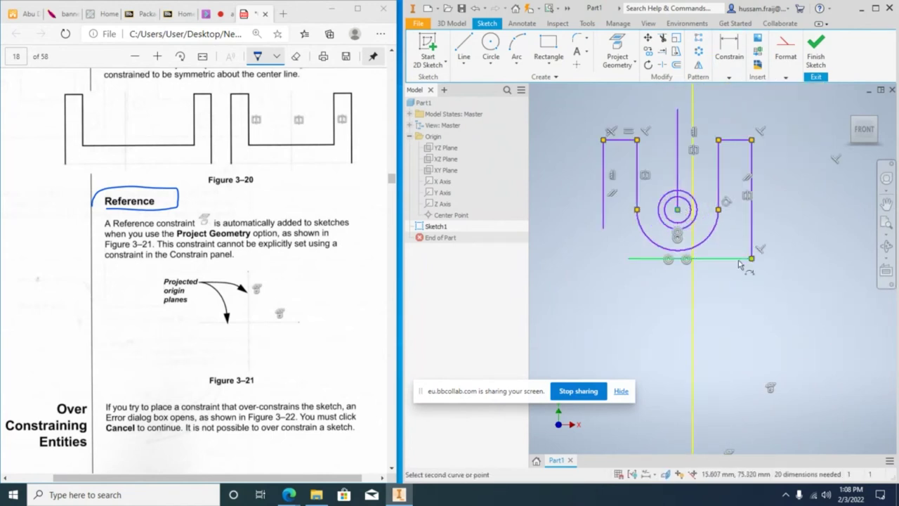
scroll(703, 239, "down", 2)
scroll(752, 284, "up", 4)
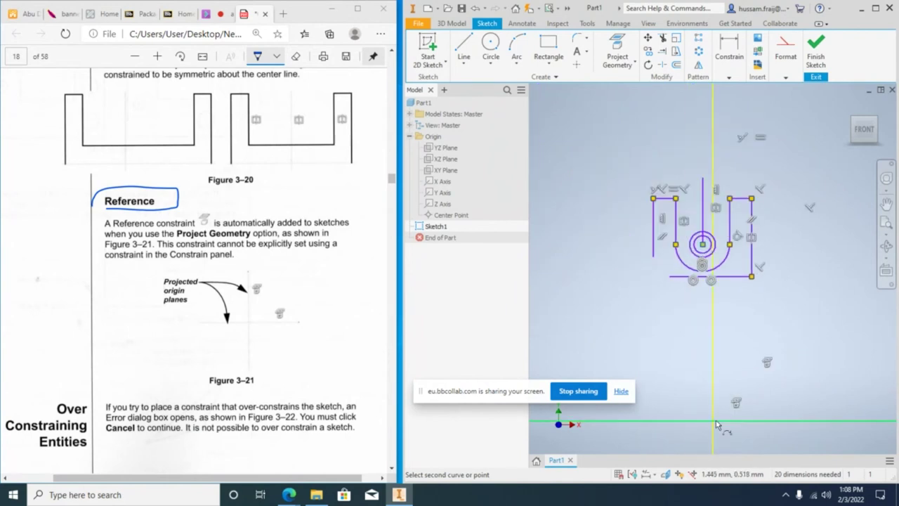
right_click(714, 405)
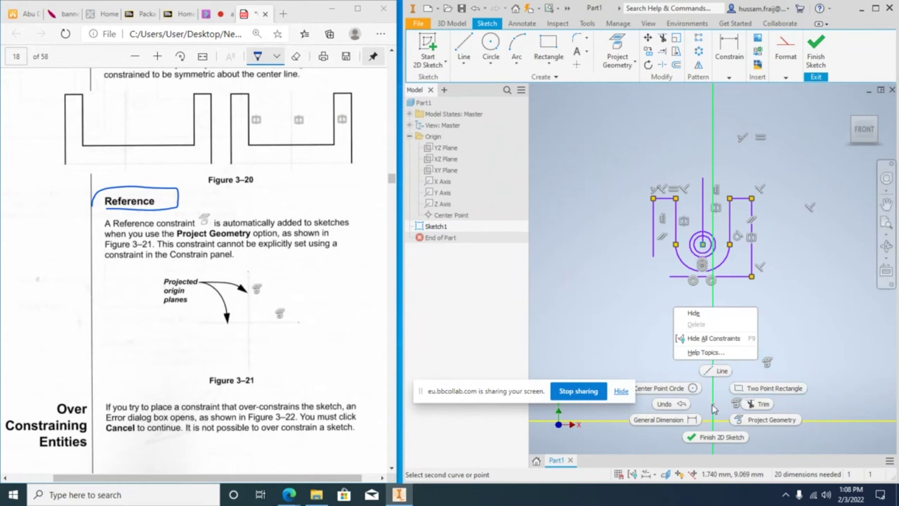
left_click(713, 406)
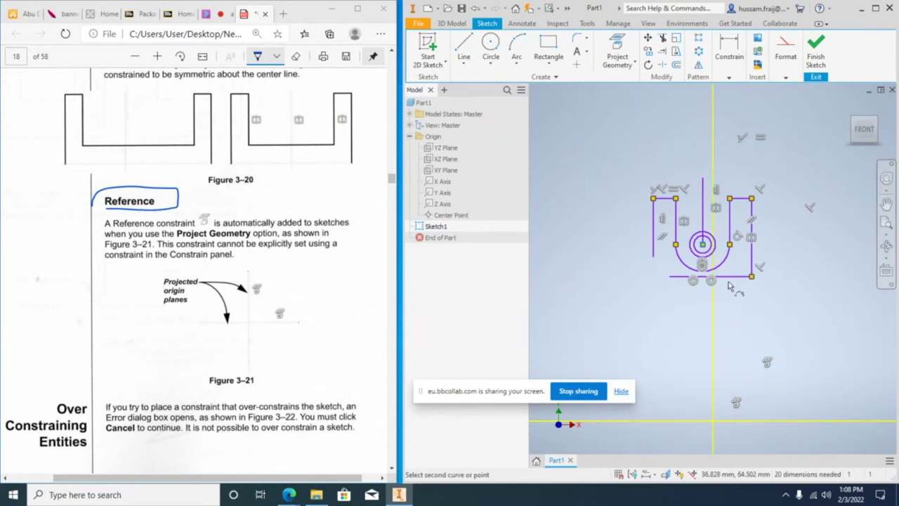
left_click(448, 215)
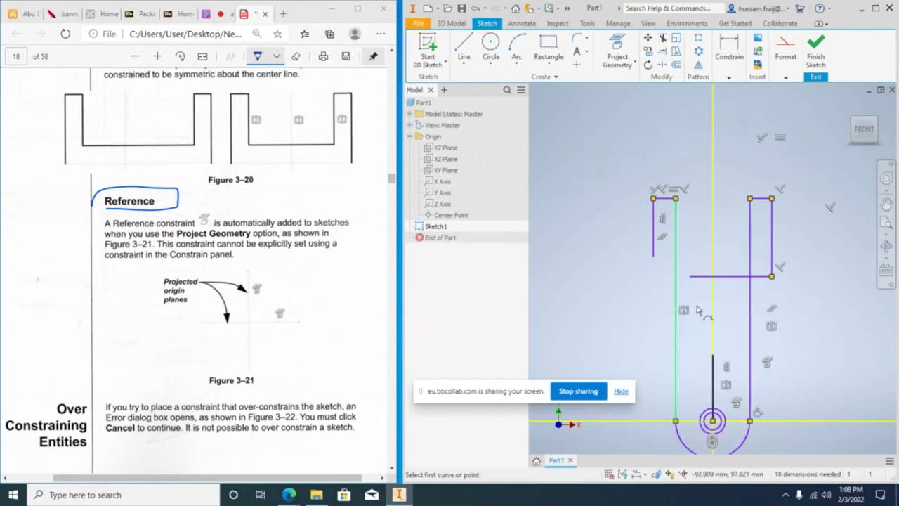
key("Escape")
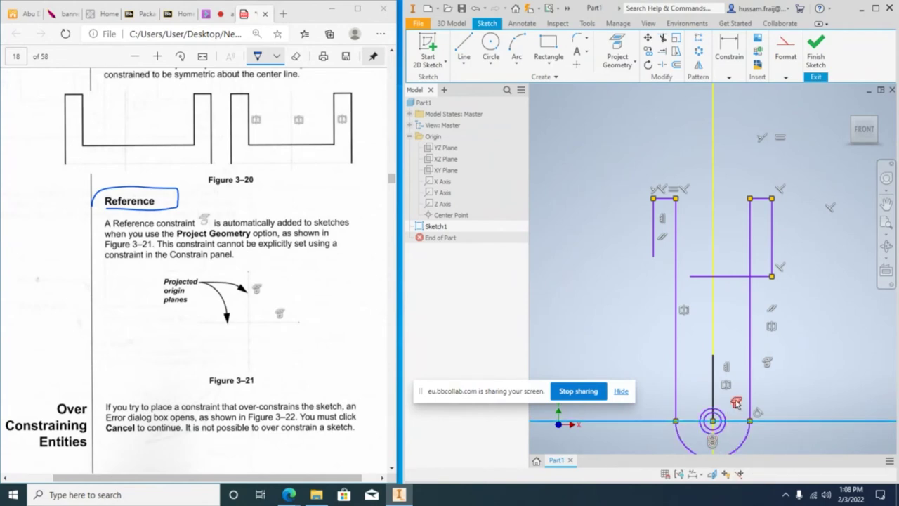
middle_click_drag(718, 420, 724, 304)
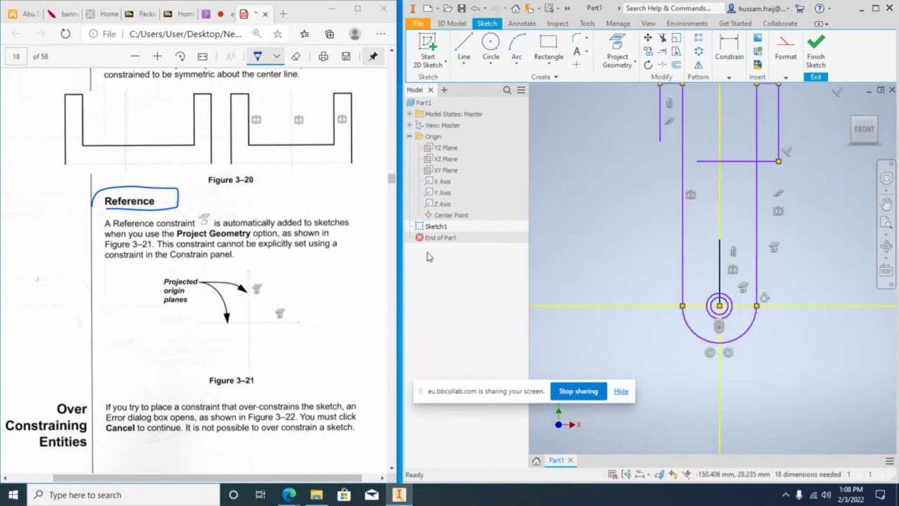
Read the manual's Over Constraining and Constraint Settings pages with Figures 3–22 to 3–24, returning to Figure 3–23.
scroll(304, 290, "down", 10)
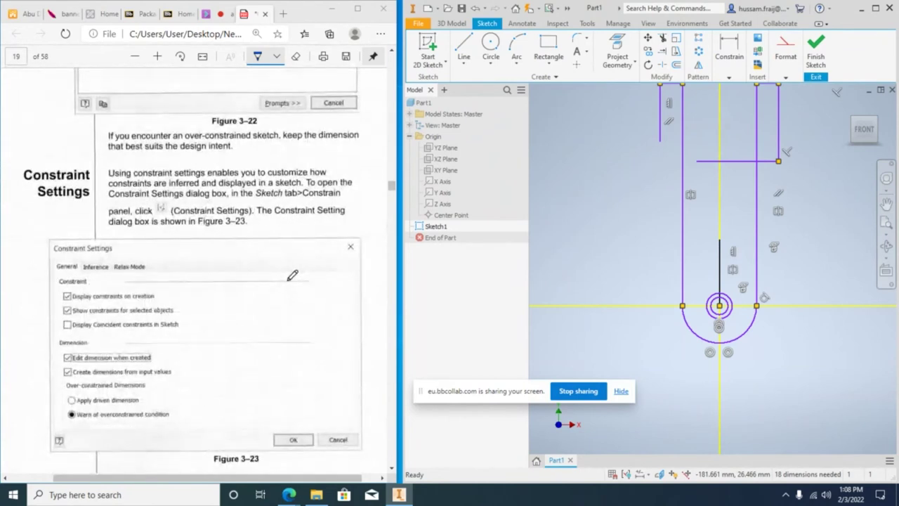
scroll(293, 273, "down", 2)
scroll(294, 269, "up", 1)
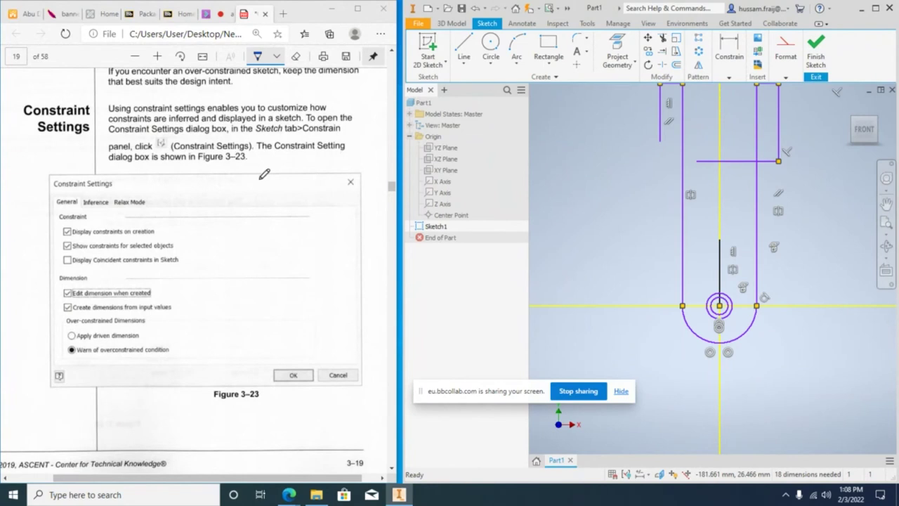
scroll(264, 173, "up", 1)
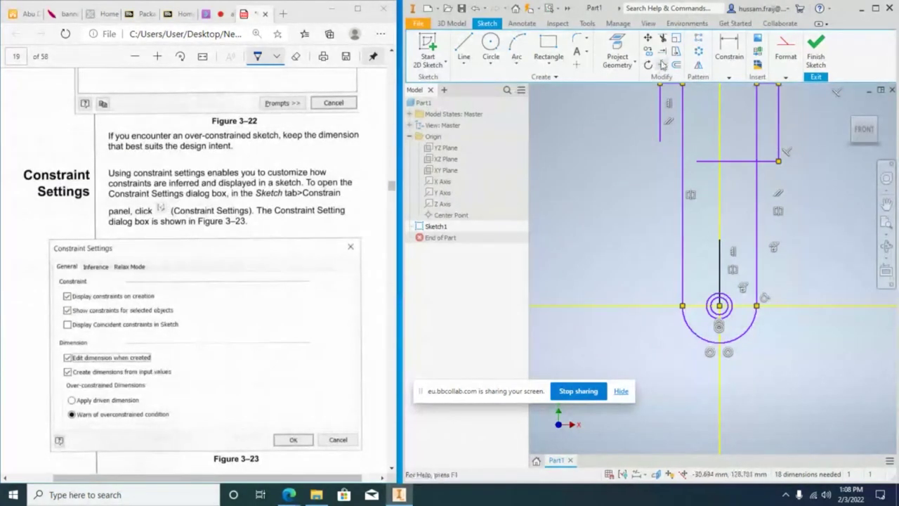
scroll(342, 191, "down", 6)
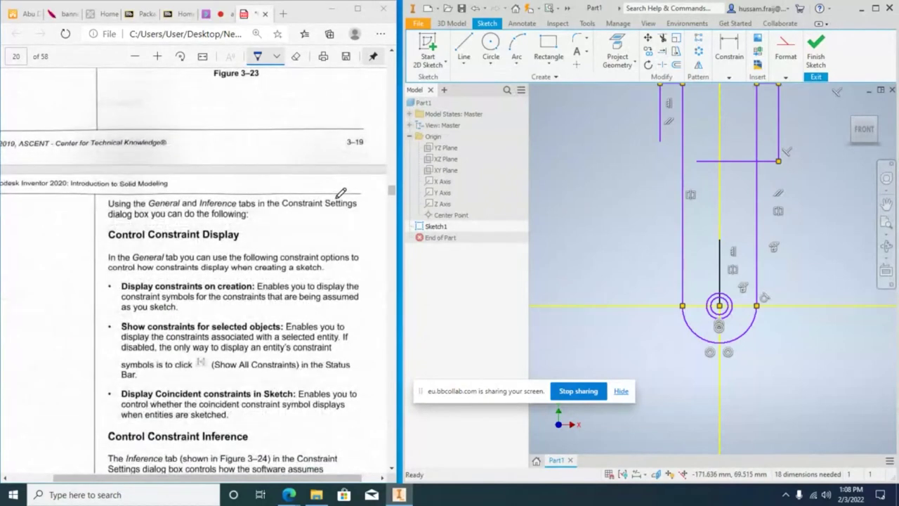
scroll(342, 191, "down", 1)
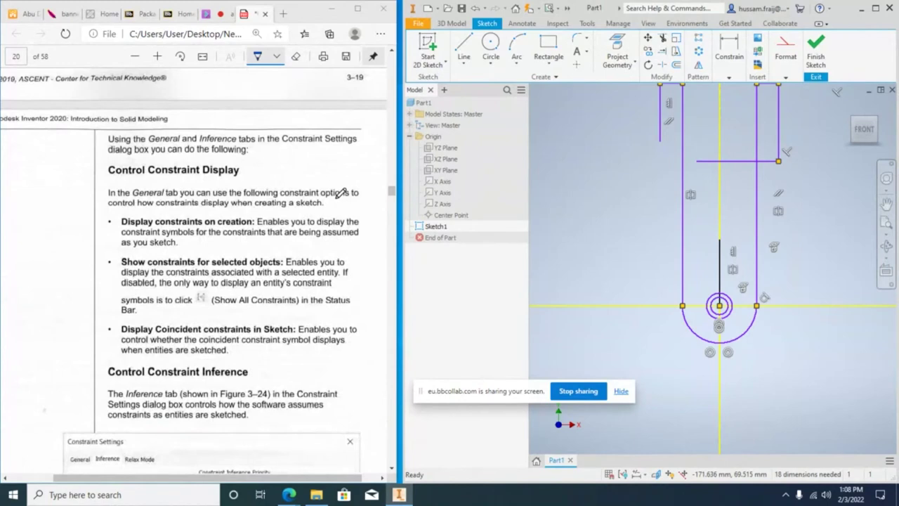
scroll(342, 192, "down", 3)
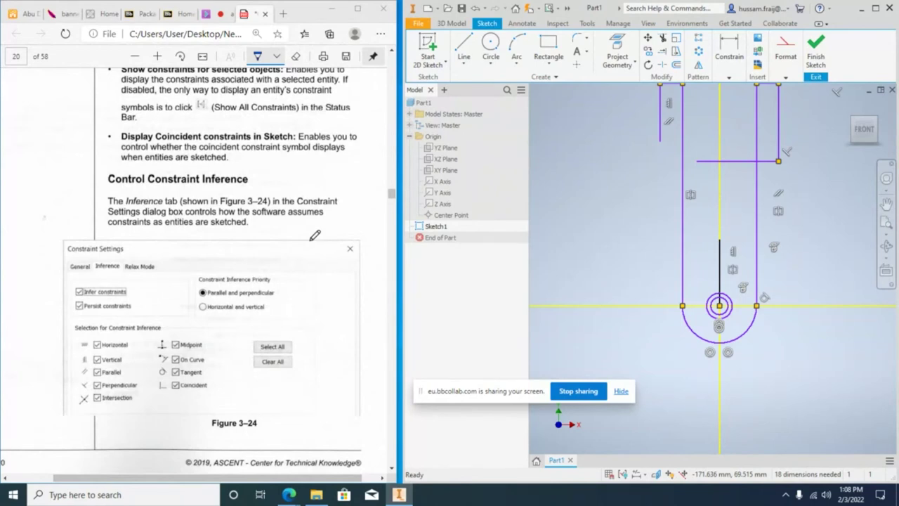
scroll(315, 236, "up", 3)
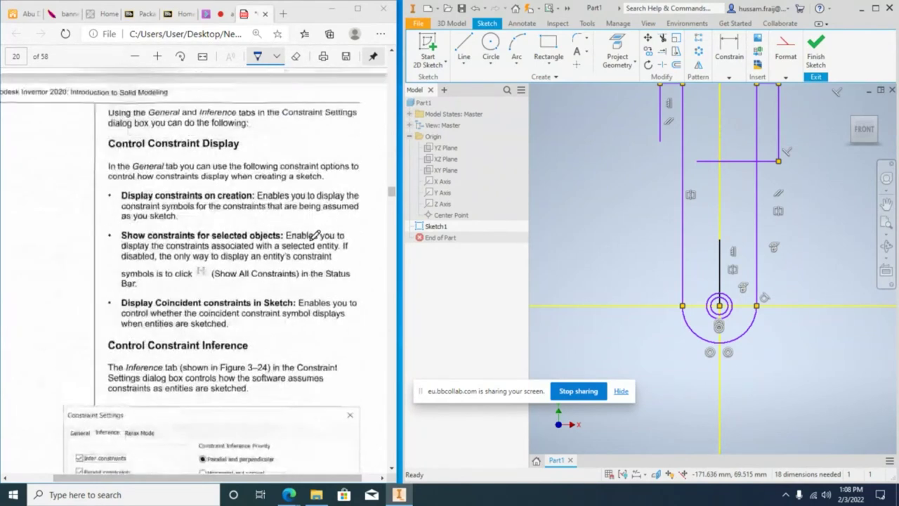
scroll(315, 236, "up", 8)
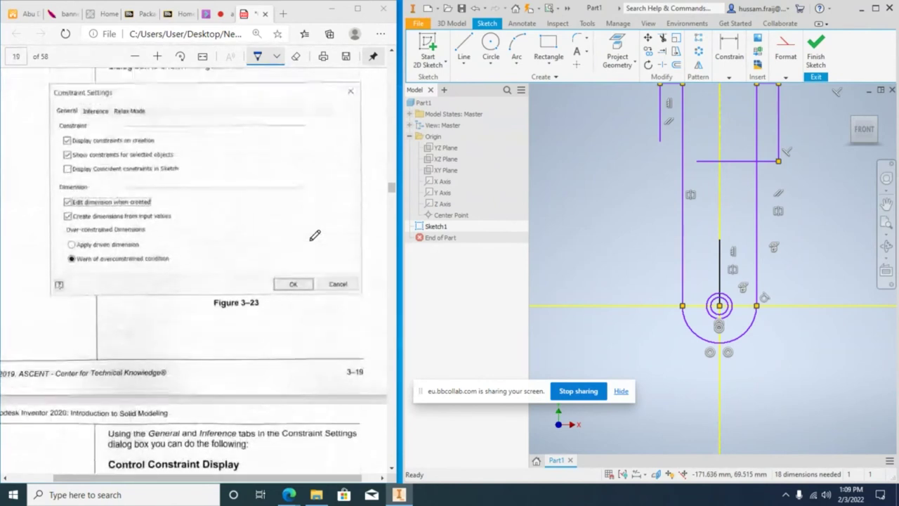
scroll(315, 235, "up", 2)
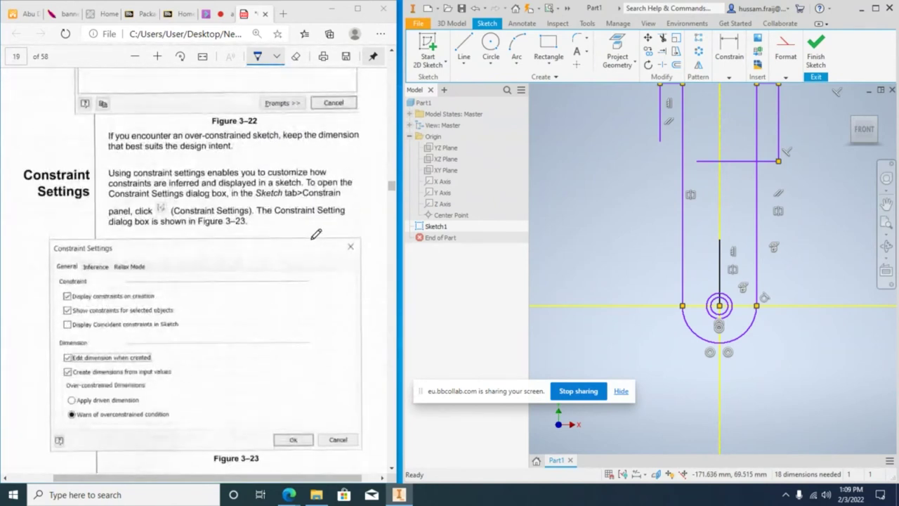
scroll(316, 234, "up", 4)
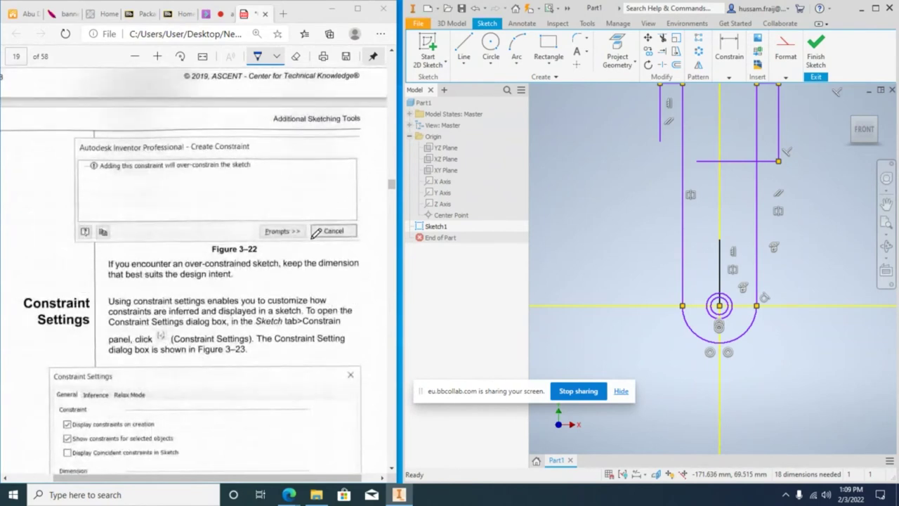
scroll(316, 232, "down", 6)
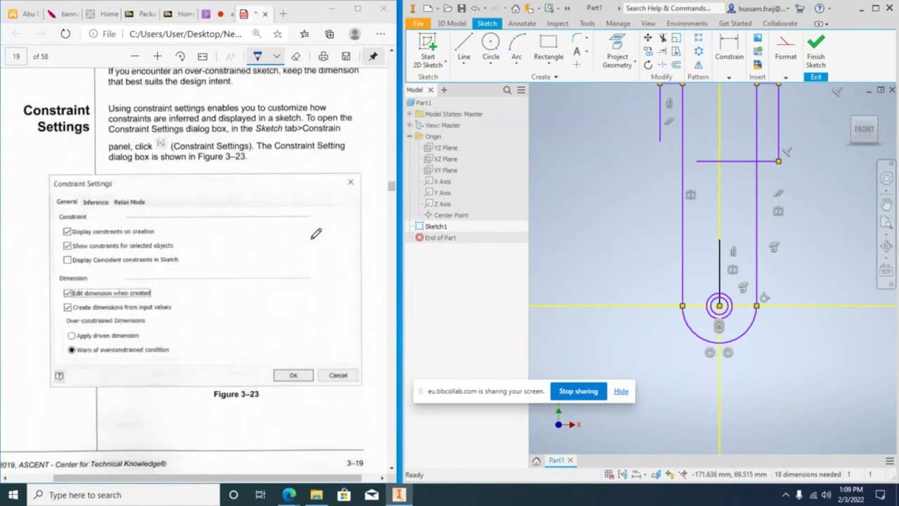
scroll(316, 234, "down", 4)
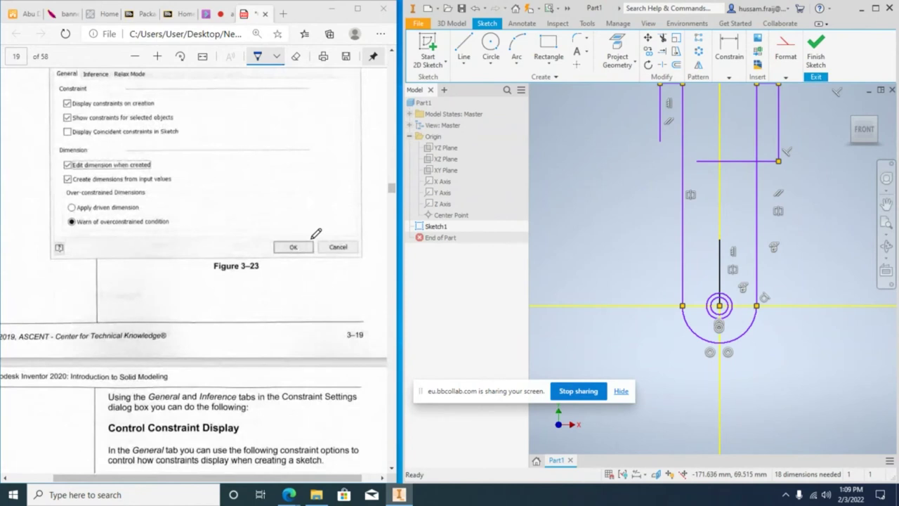
scroll(316, 234, "up", 4)
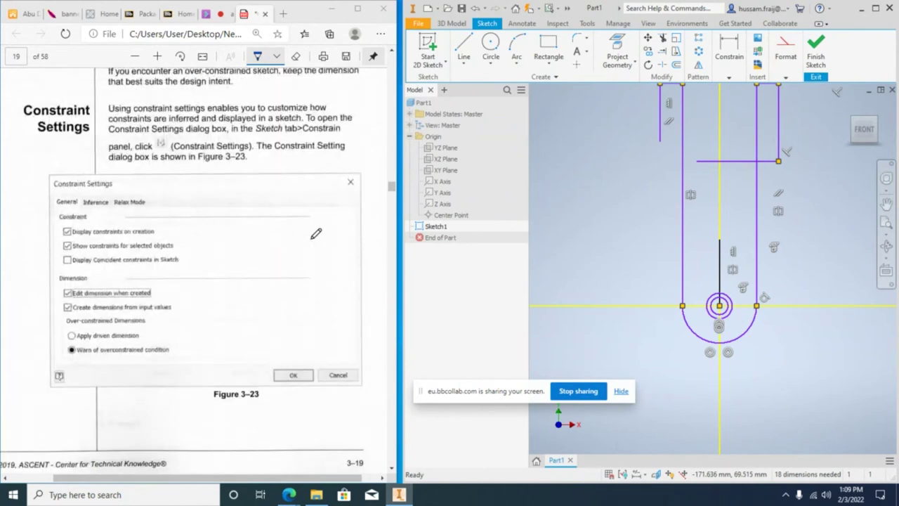
Open the sketch's Constraint Settings.
left_click(734, 78)
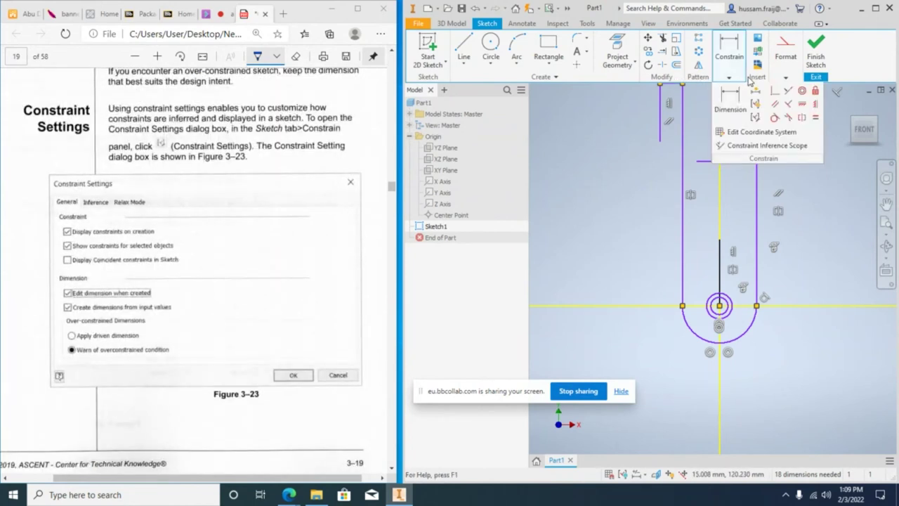
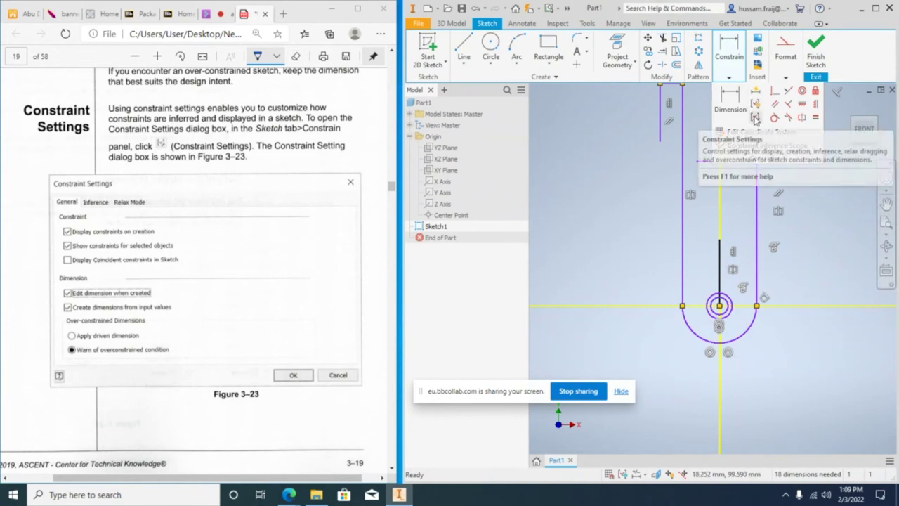
Review the General, Inference and Relax Mode options in the sketch's Constraint Settings, and leave them without changing anything.
left_click(754, 118)
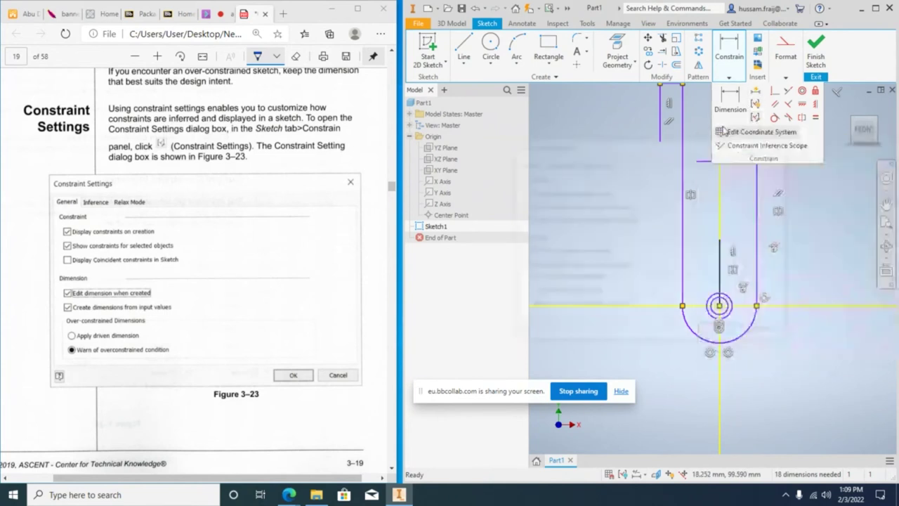
left_click_drag(678, 144, 626, 131)
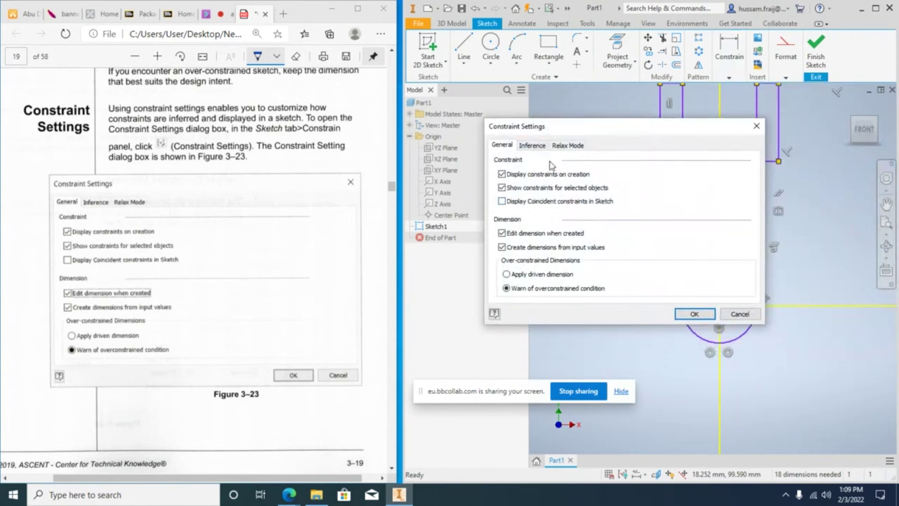
left_click(532, 145)
left_click(566, 146)
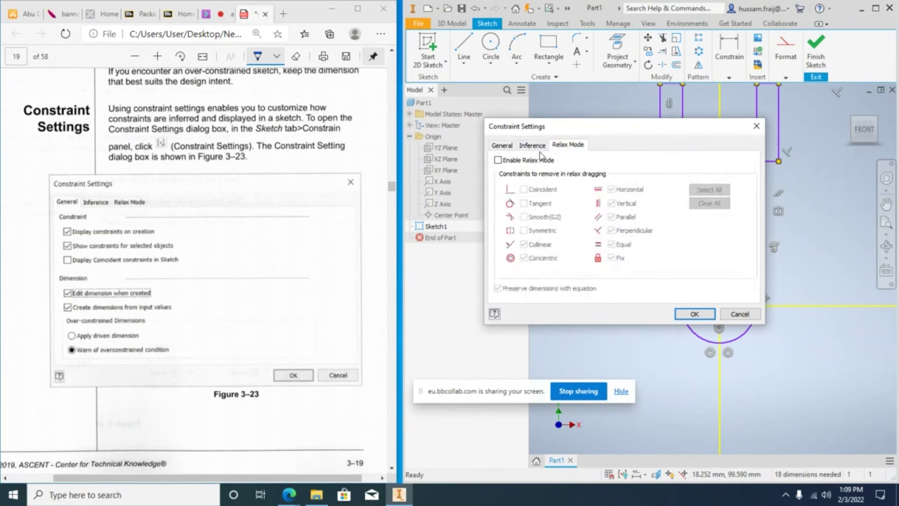
left_click(536, 148)
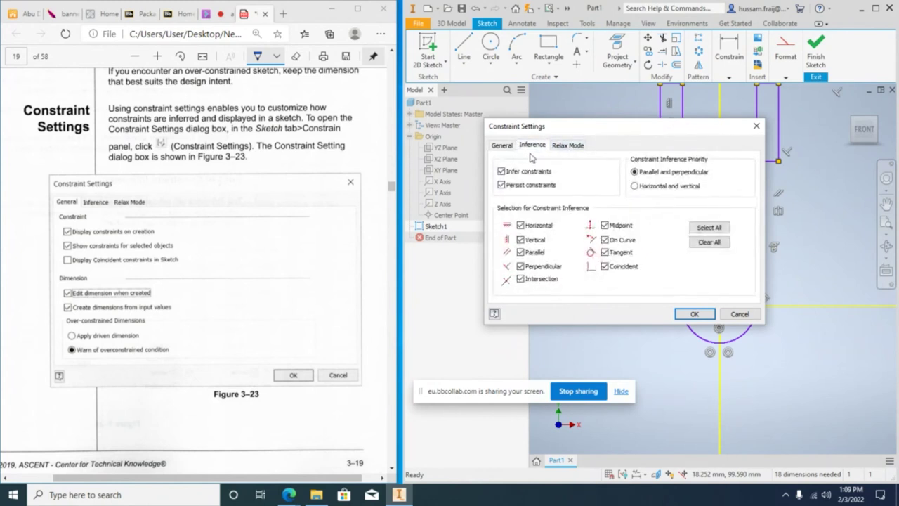
left_click(501, 145)
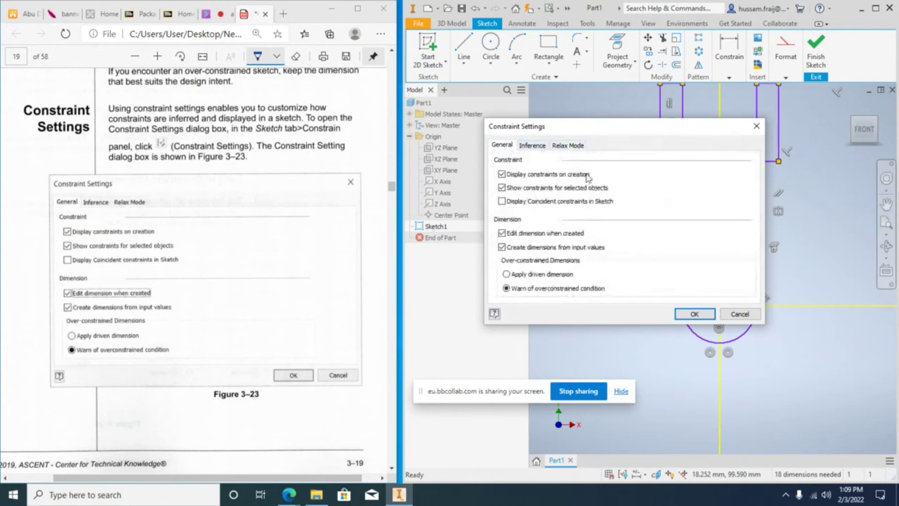
left_click(739, 318)
Read the manual up to its Deleting Constraints section, and hide and redisplay all constraint symbols in the sketch.
scroll(343, 274, "down", 4)
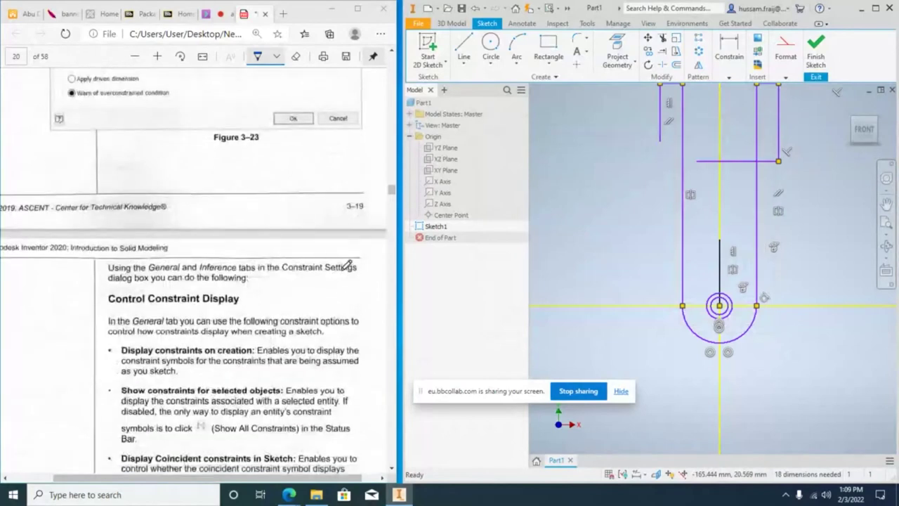
scroll(339, 267, "down", 10)
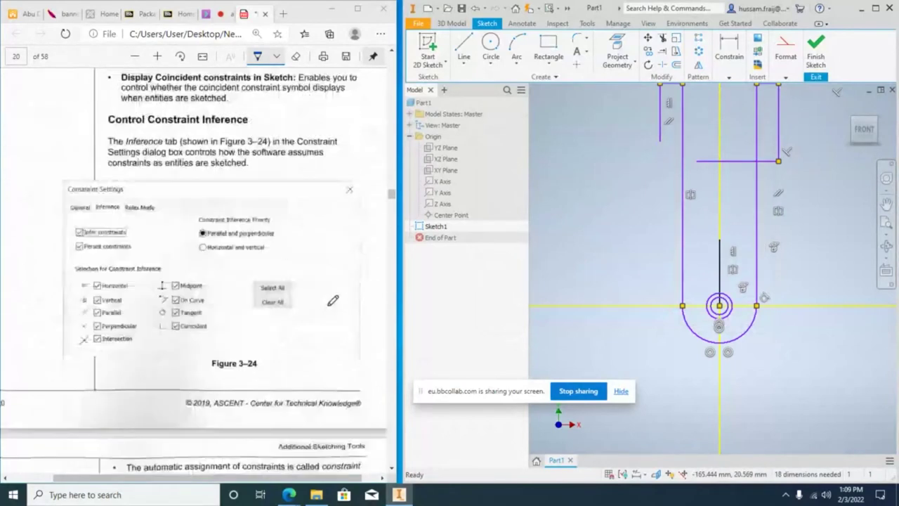
scroll(336, 298, "down", 10)
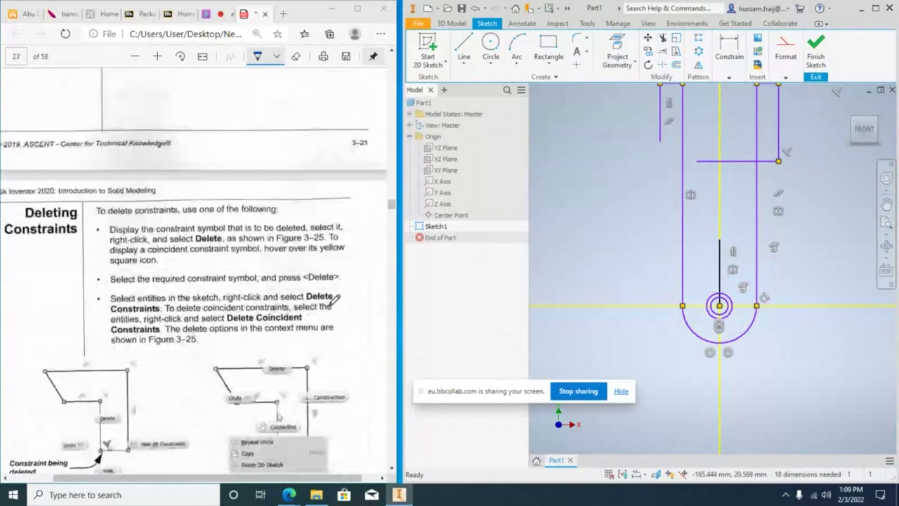
scroll(335, 299, "down", 2)
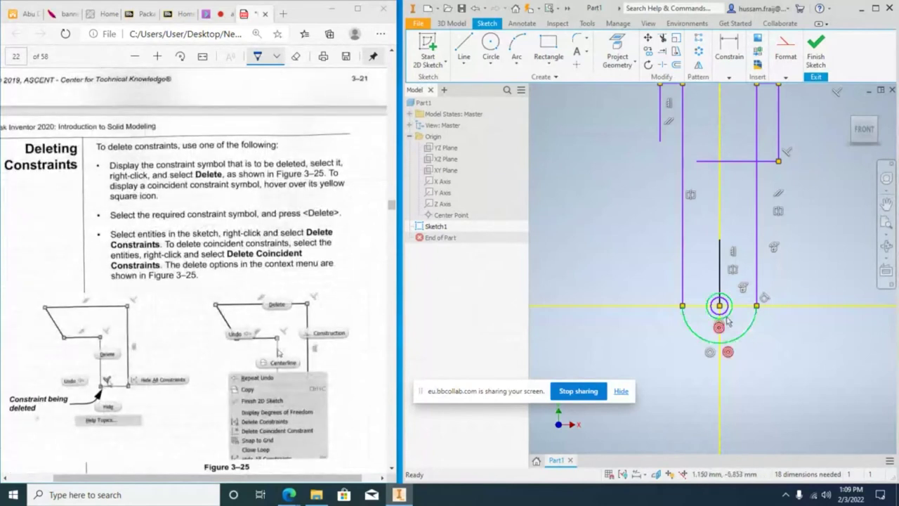
left_click(625, 475)
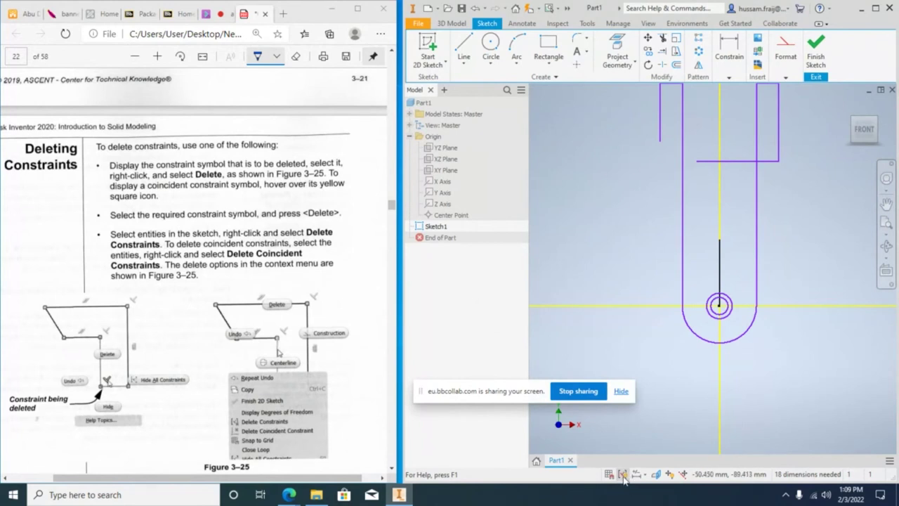
left_click(623, 474)
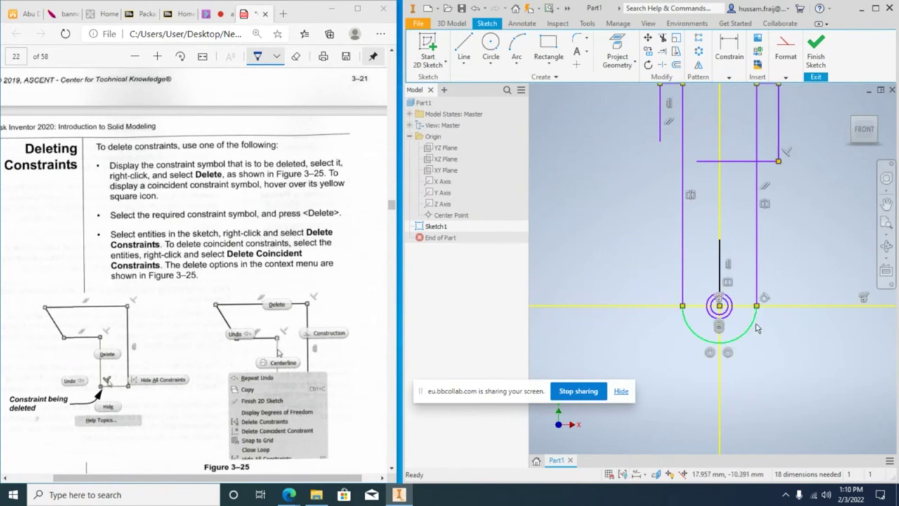
Delete the tangent constraint between the slot's right side line and bottom arc, and pull the geometry to test its freedom.
right_click(764, 298)
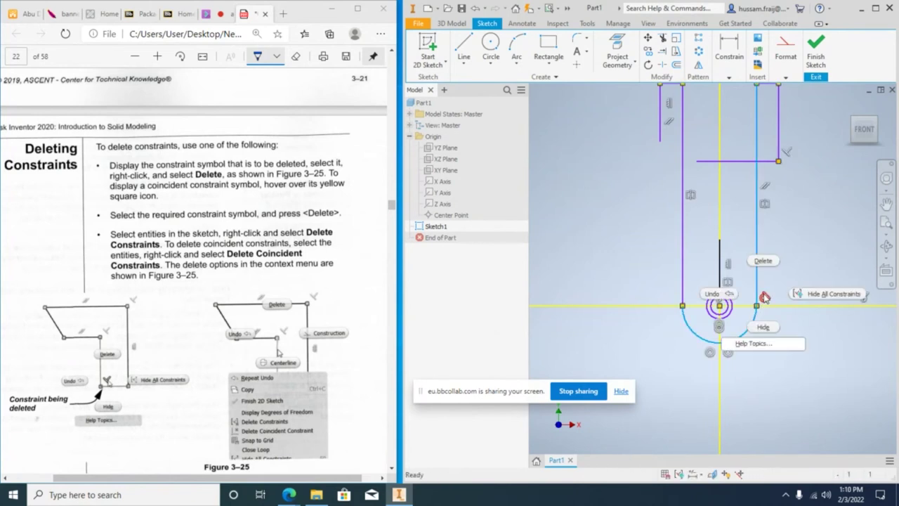
left_click(766, 262)
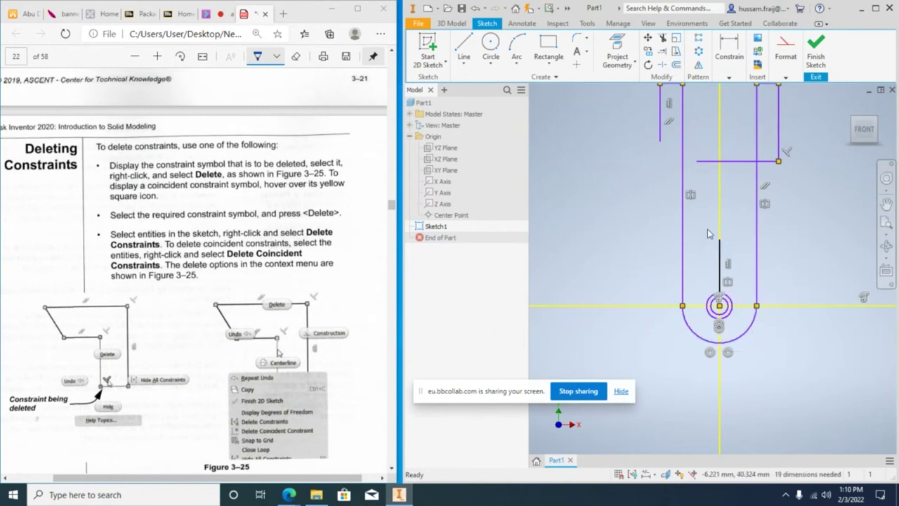
left_click_drag(759, 282, 754, 321)
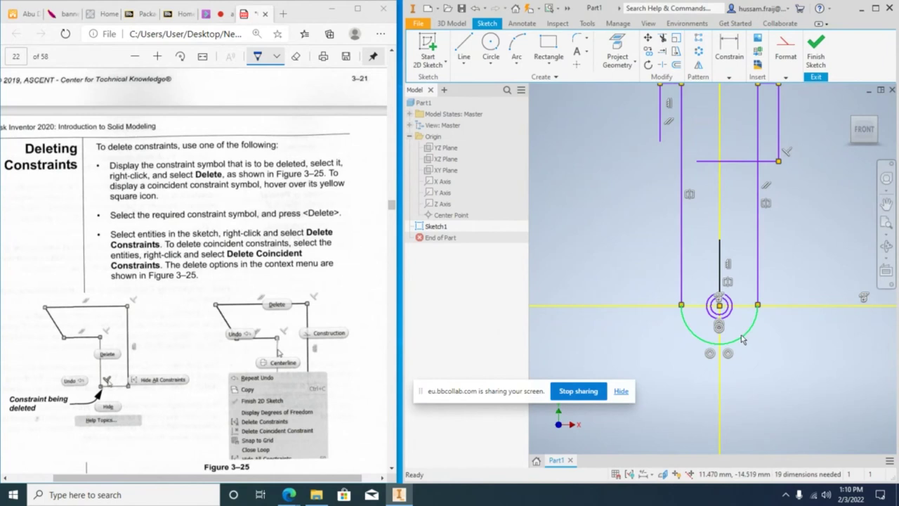
right_click(768, 205)
left_click(767, 151)
mouse_move(759, 233)
left_mouse_down()
mouse_move(781, 237)
mouse_move(772, 232)
left_mouse_up()
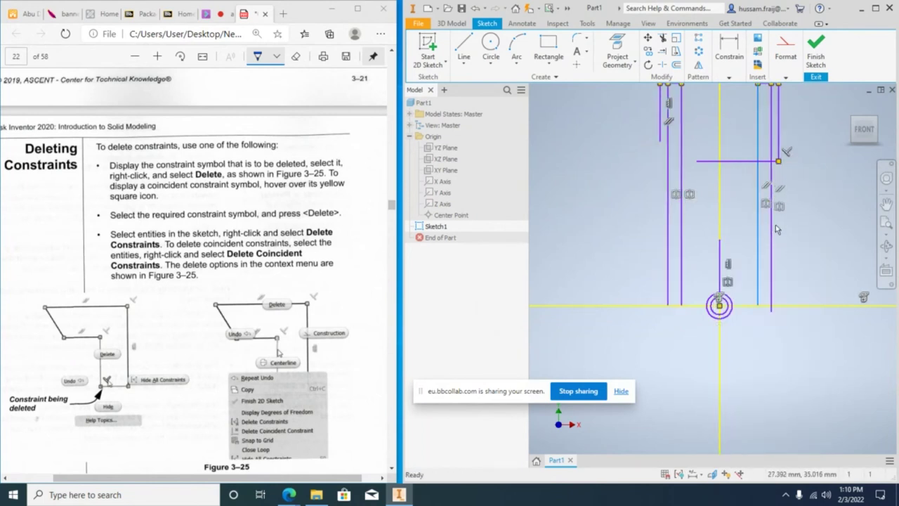
right_click(780, 206)
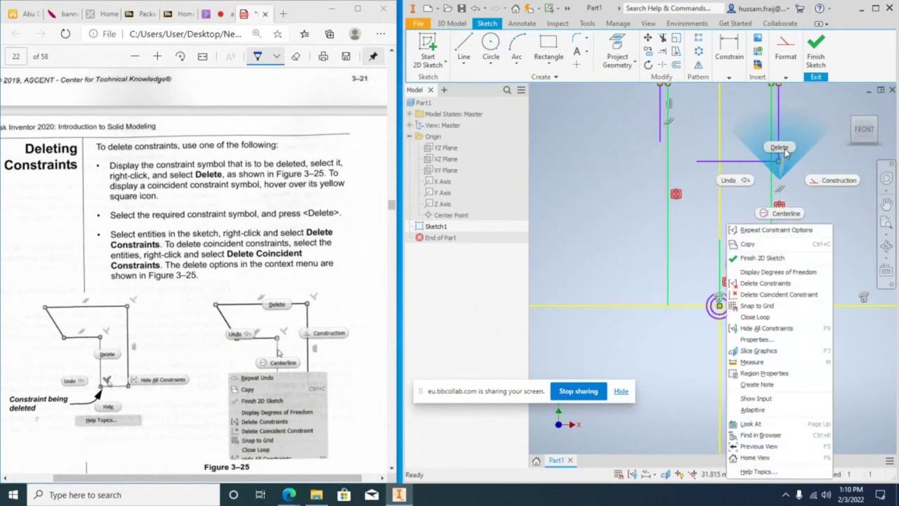
left_click(701, 341)
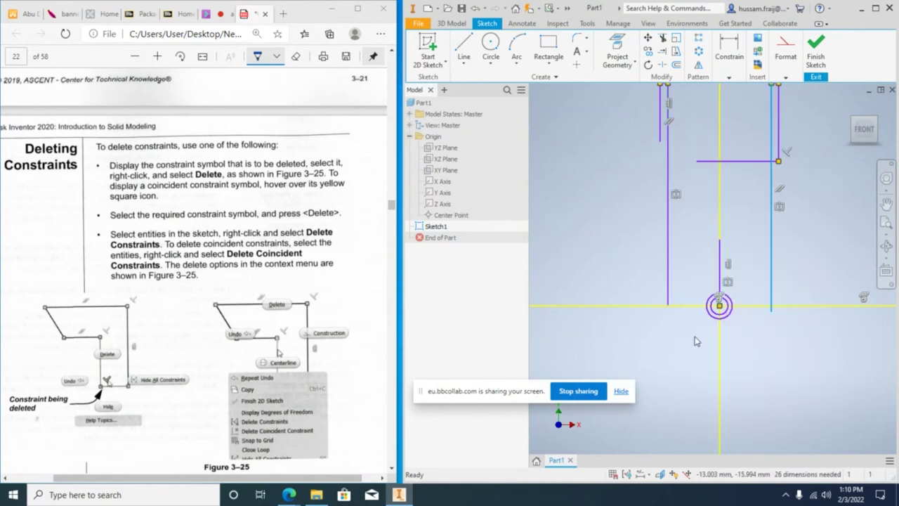
key("ctrl+z")
key("ctrl+z")
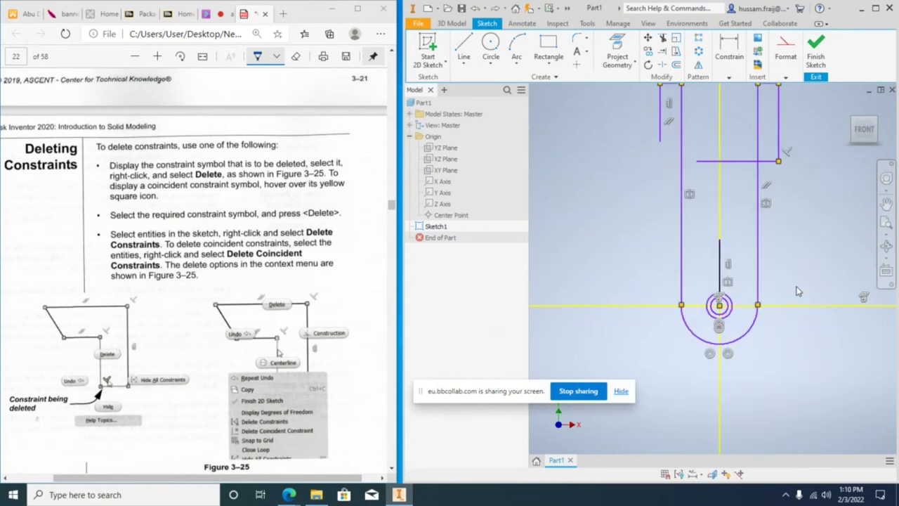
Delete the symmetry constraint between the slot's two side lines, and move the right line's lower end outward and below the horizontal axis.
right_click(768, 205)
left_click(766, 170)
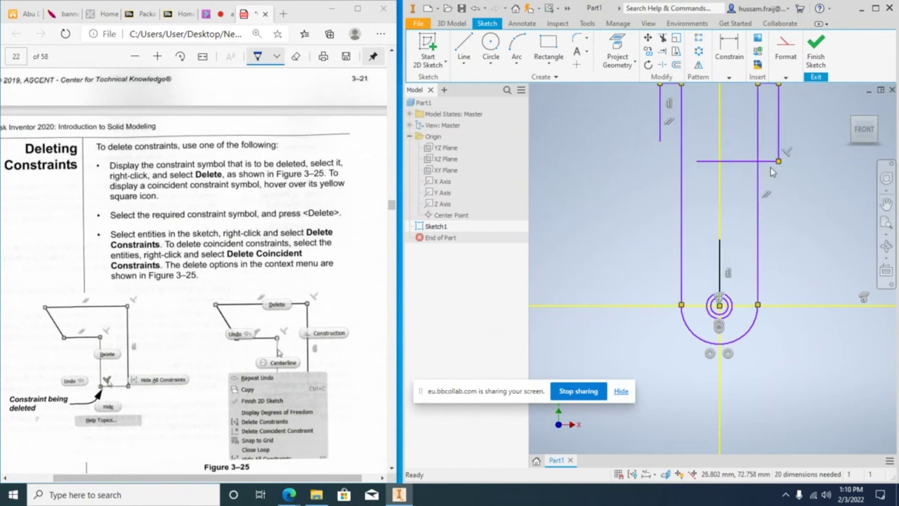
left_click_drag(757, 259, 769, 340)
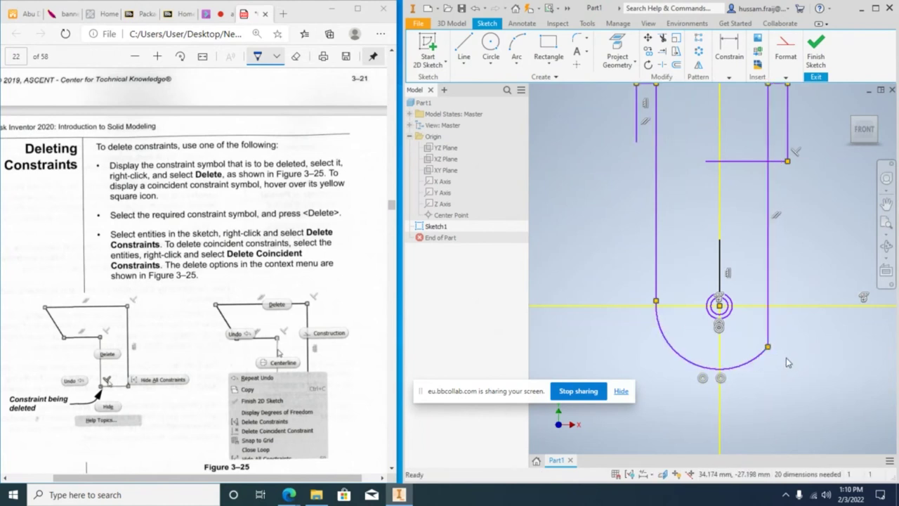
Apply a tangent constraint between the slot's right side line and its bottom arc.
scroll(786, 359, "down", 3)
scroll(786, 363, "down", 3)
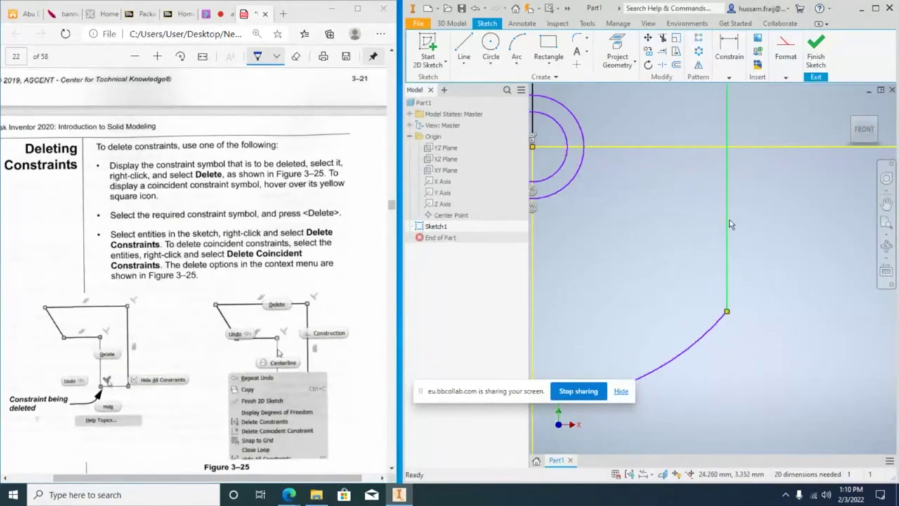
left_click(729, 55)
left_click(776, 115)
left_click(727, 257)
left_click(708, 335)
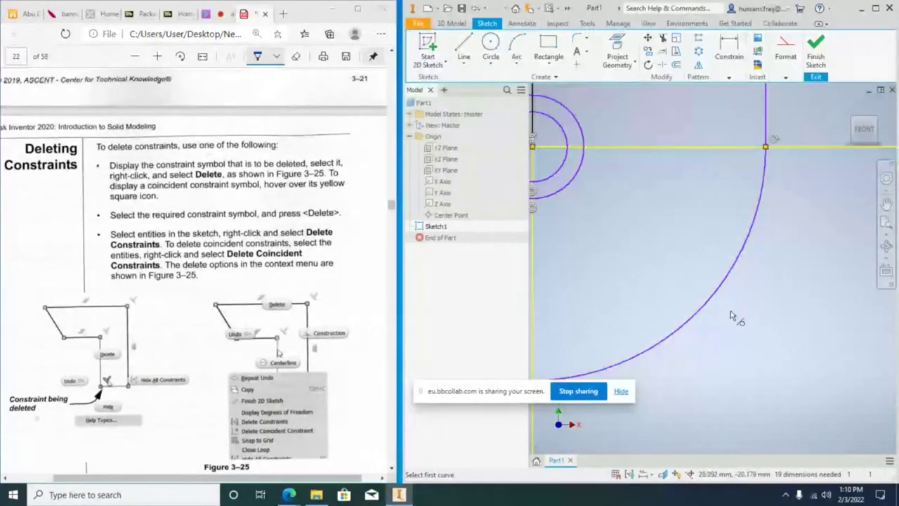
Read the manual's Relax Mode section, including how to enable the mode.
scroll(733, 316, "down", 2)
scroll(60, 284, "down", 4)
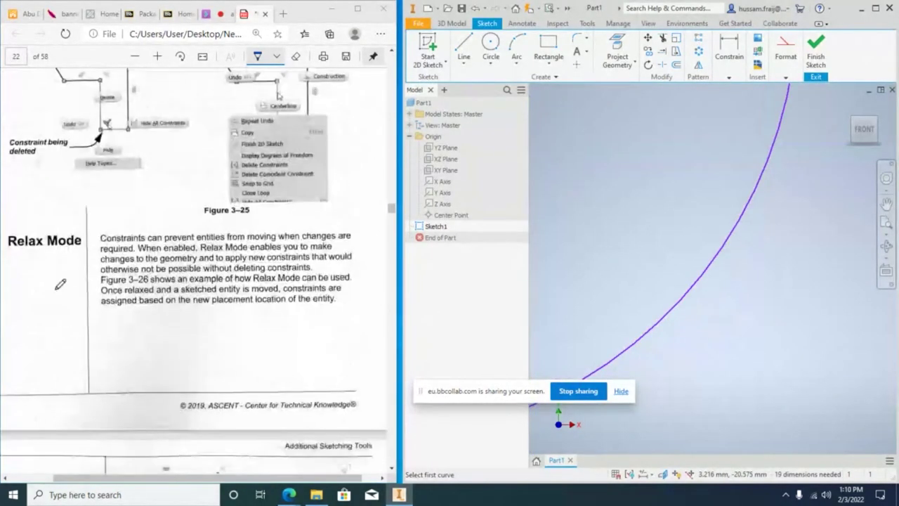
scroll(737, 351, "up", 3)
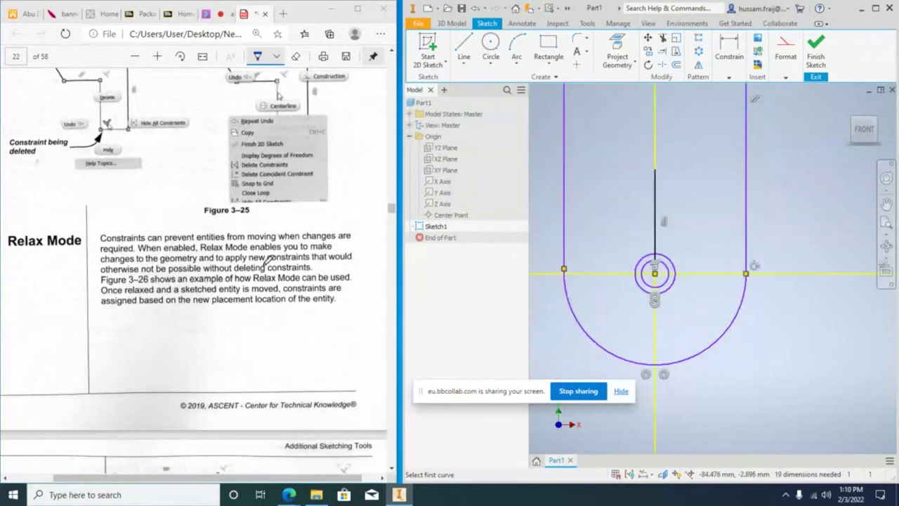
scroll(269, 260, "down", 5)
scroll(684, 288, "down", 2)
Leave the Tangent constraint tool, and move the U-shaped profile's vertical lines inward and back outward to test its constraints.
scroll(685, 295, "up", 5)
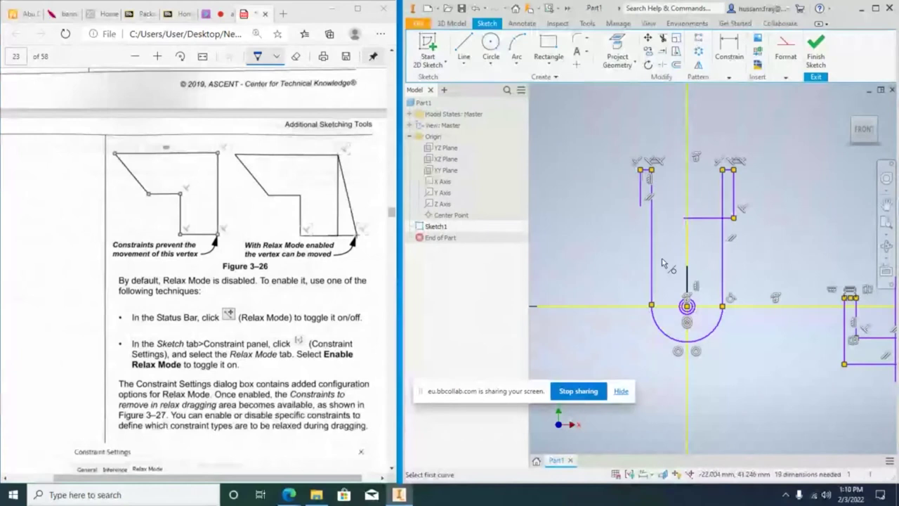
middle_click_drag(749, 329, 612, 259)
scroll(817, 287, "up", 3)
scroll(819, 290, "down", 3)
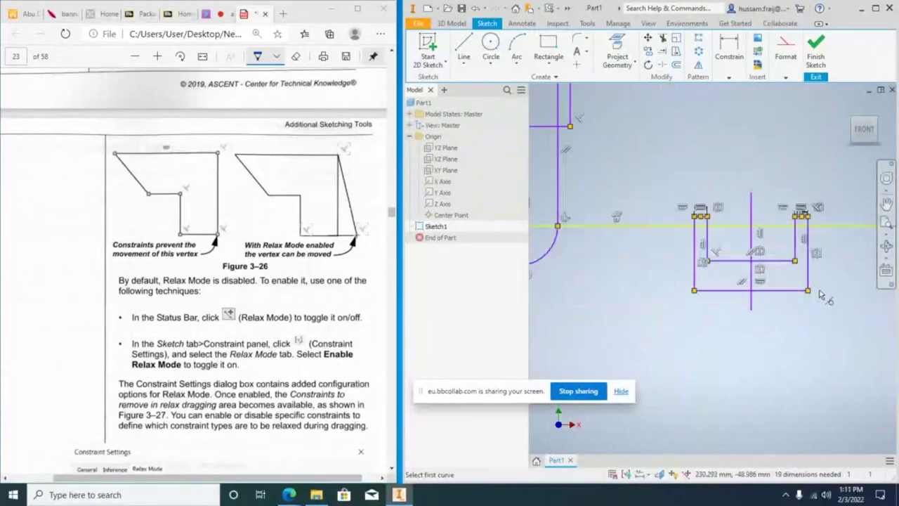
scroll(815, 267, "down", 3)
right_click(762, 144)
left_click(796, 163)
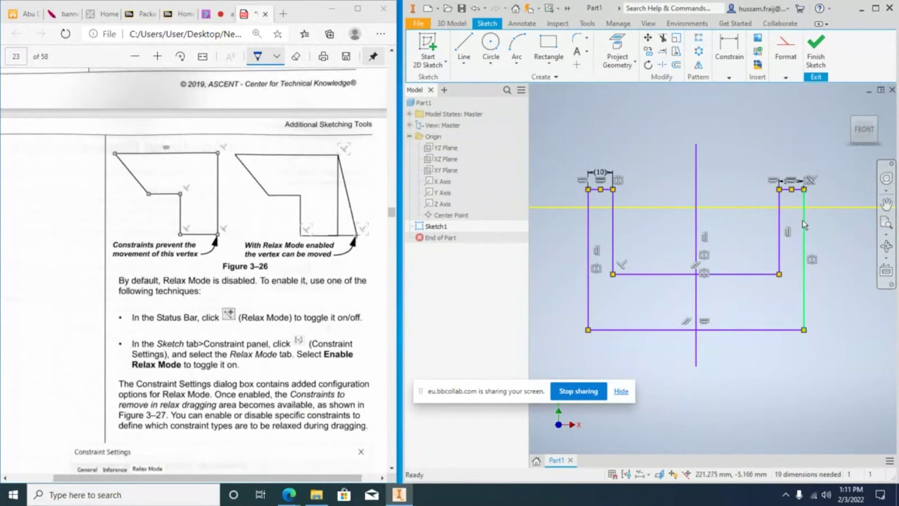
mouse_move(804, 223)
left_mouse_down()
mouse_move(780, 223)
mouse_move(787, 221)
left_mouse_up()
left_click_drag(614, 232, 641, 257)
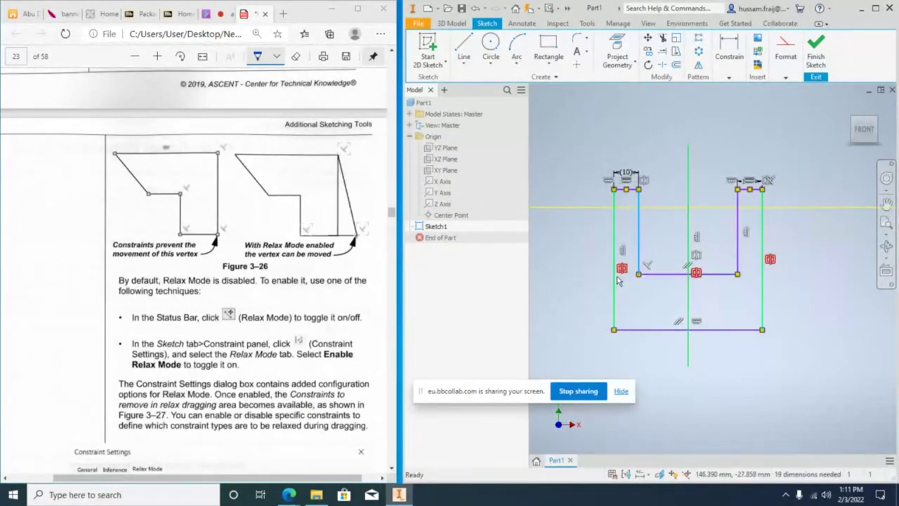
left_click_drag(644, 254, 602, 290)
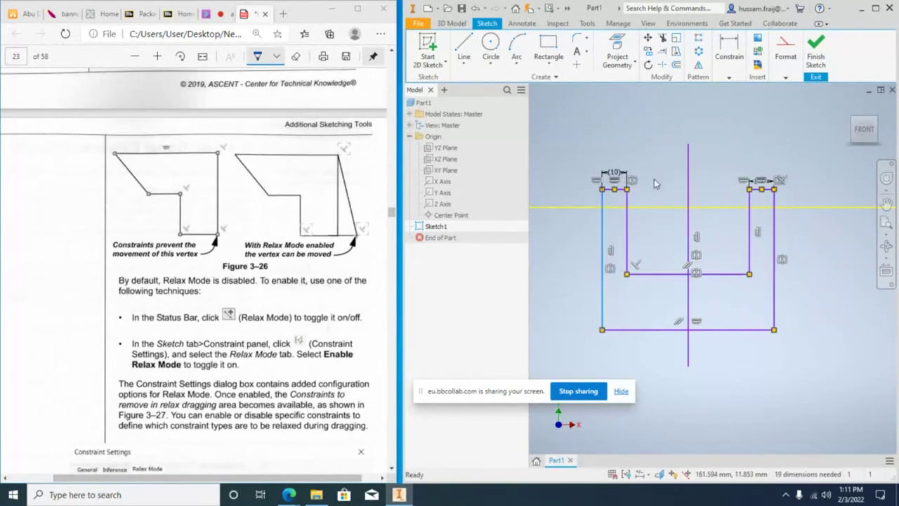
Move the 10 mm dimensions above both of the U-shaped profile's top edges, and the right edge's constraint symbols, clear of the geometry.
scroll(757, 175, "up", 2)
scroll(756, 176, "up", 2)
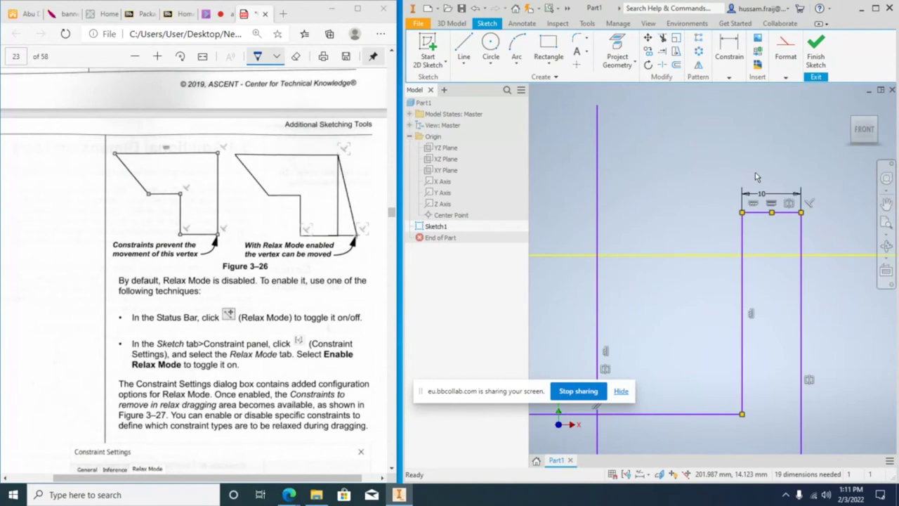
middle_click_drag(781, 177, 806, 162)
left_click_drag(798, 186, 801, 139)
left_click_drag(789, 175, 795, 106)
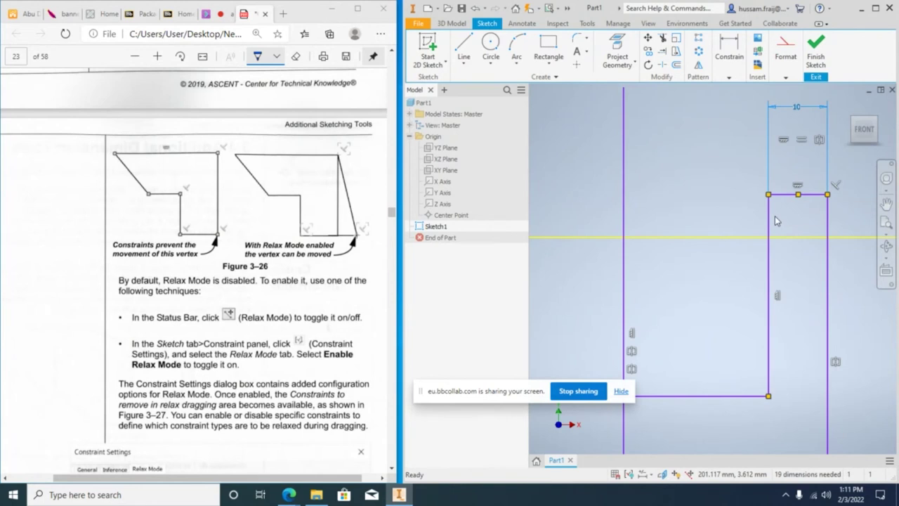
scroll(775, 219, "down", 2)
left_click_drag(590, 181, 592, 141)
left_click(666, 183)
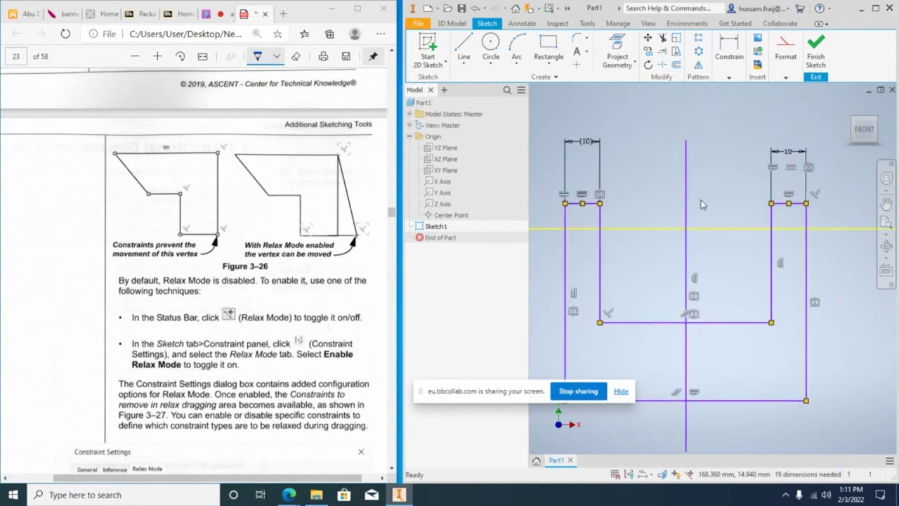
Enable Relax Mode and move the U-shaped profile's right outer line outward, widening the right leg to 18.577 mm.
middle_click_drag(726, 380, 735, 348)
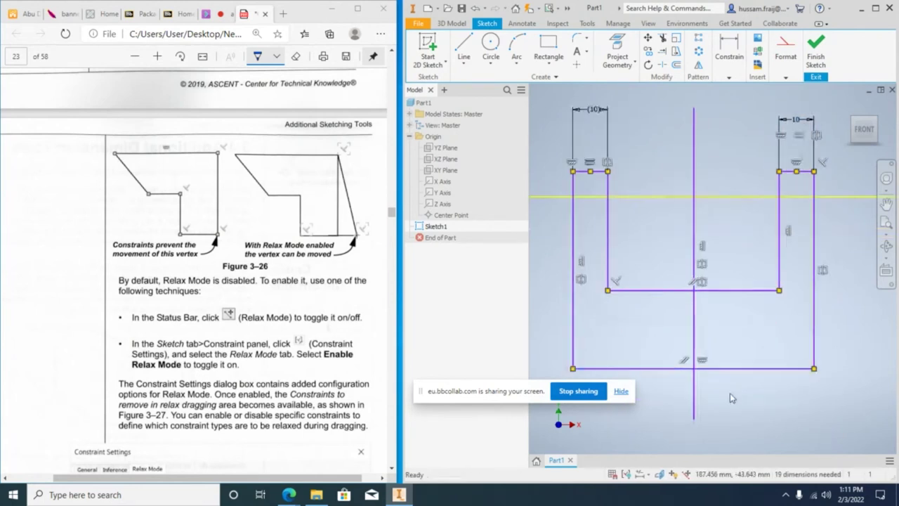
left_click(687, 474)
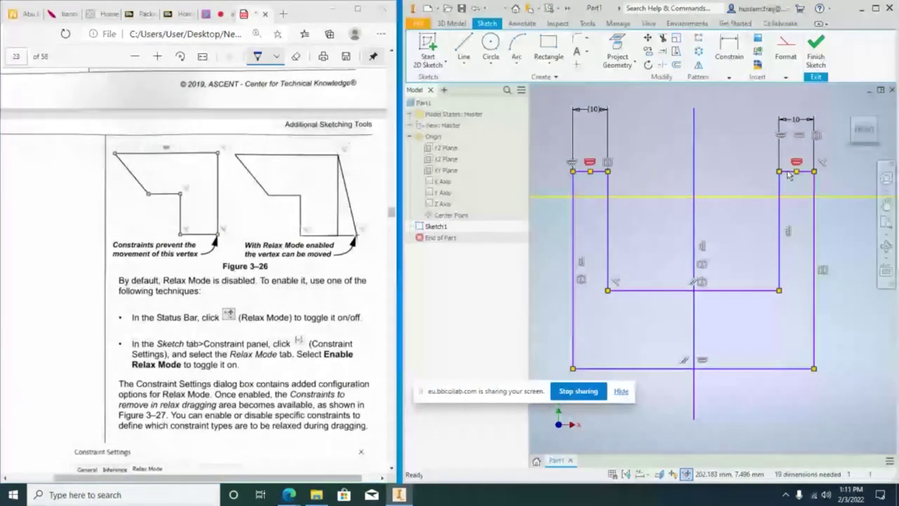
left_click_drag(814, 203, 844, 203)
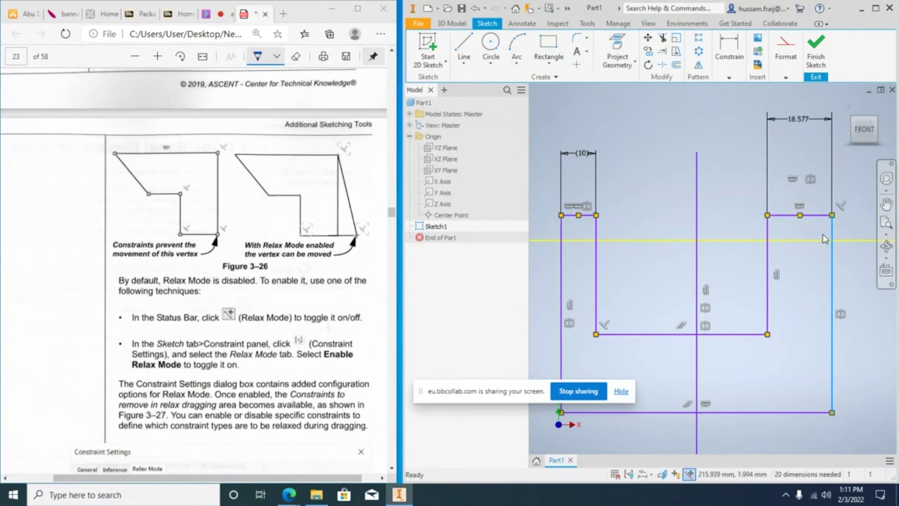
Move the U-shaped profile's right outer line inward in Relax Mode, narrowing the right leg to 2.717 mm.
mouse_move(832, 242)
left_mouse_down()
mouse_move(766, 252)
mouse_move(821, 251)
mouse_move(795, 257)
mouse_move(738, 251)
mouse_move(780, 254)
left_mouse_up()
left_click(822, 198)
middle_click_drag(815, 237, 822, 211)
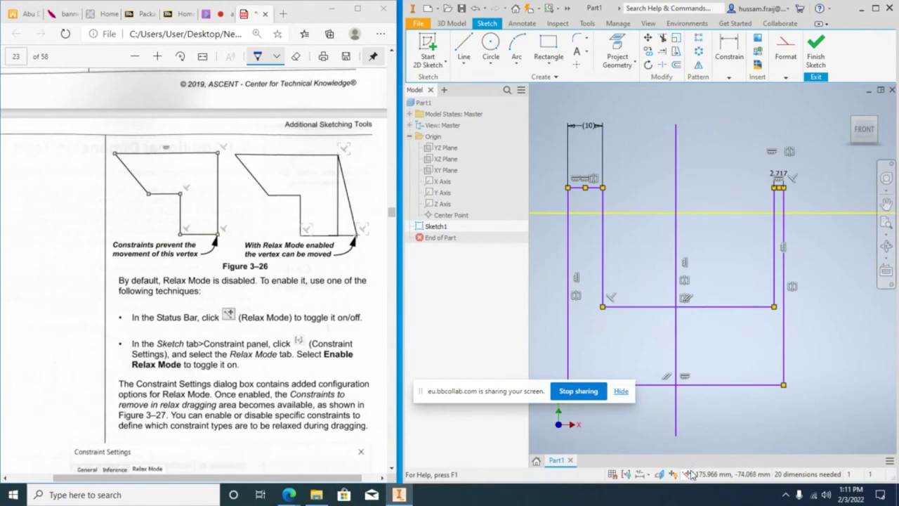
Turn off Relax Mode, and move the U-shaped profile's right leg outward and back inward until the left leg is 13.215 mm wide.
left_click_drag(788, 236, 810, 235)
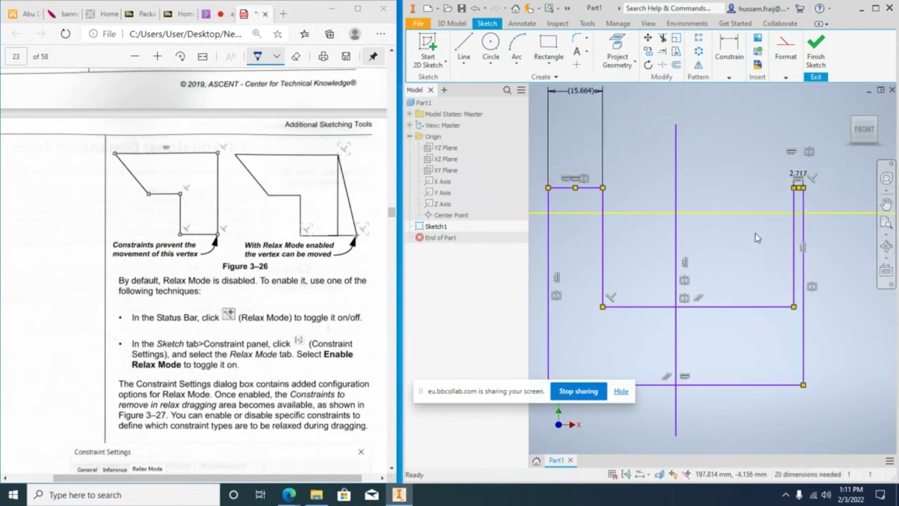
scroll(750, 243, "down", 3)
scroll(750, 243, "up", 3)
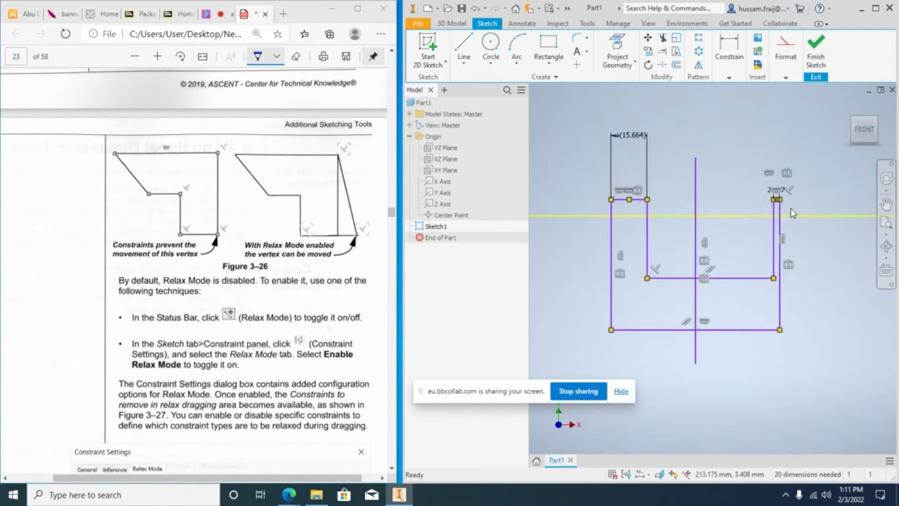
left_click_drag(779, 217, 773, 232)
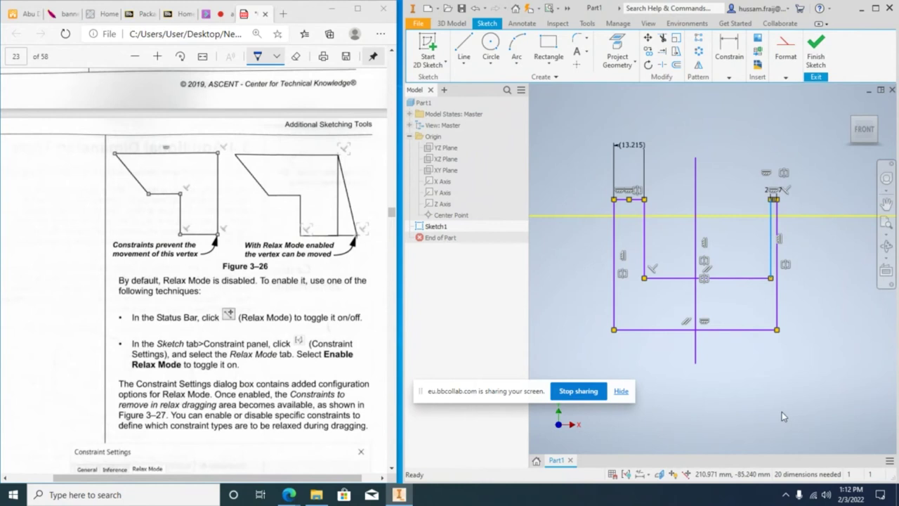
Try to enlarge the rounded slot's bottom arc with Relax Mode enabled, undo the change, and turn the mode off.
scroll(749, 427, "down", 3)
scroll(749, 428, "up", 5)
mouse_move(757, 386)
middle_mouse_down()
mouse_move(780, 372)
mouse_move(855, 388)
middle_mouse_up()
middle_click_drag(704, 298, 822, 294)
scroll(715, 331, "down", 3)
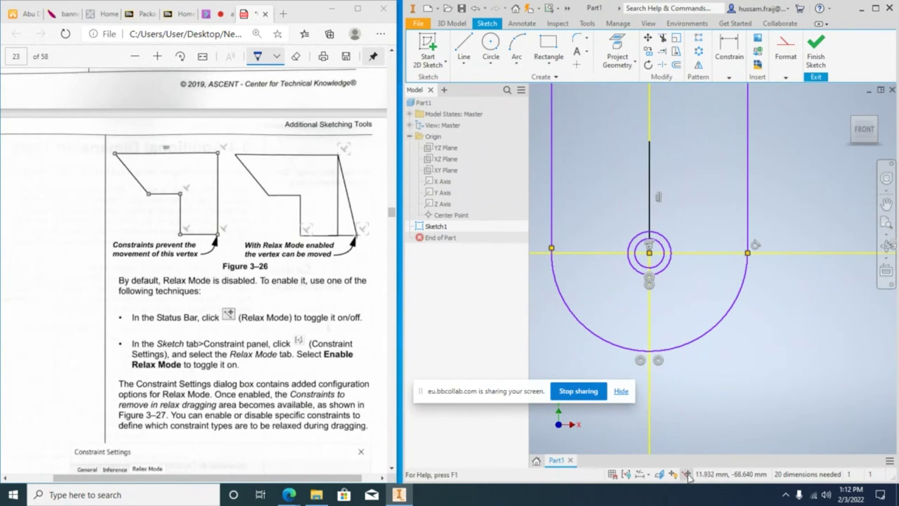
left_click(747, 276)
left_click_drag(745, 274, 754, 274)
middle_click_drag(551, 244, 595, 255)
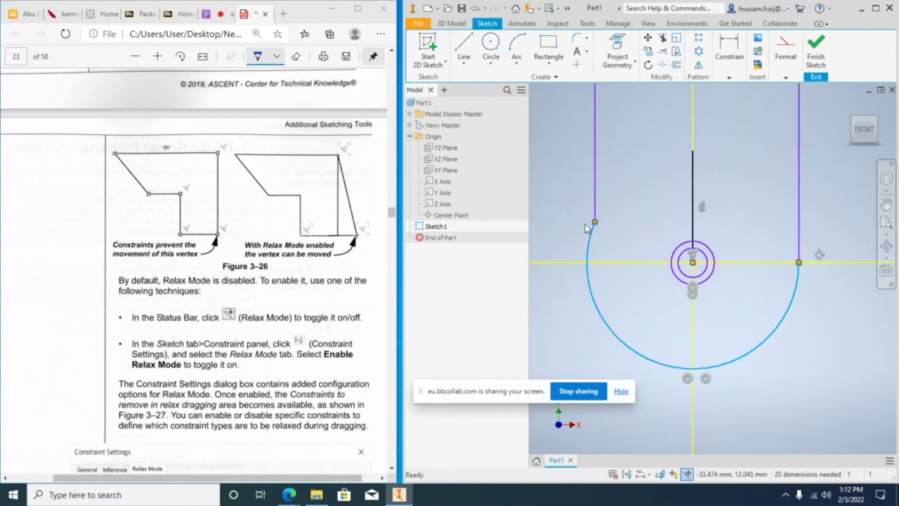
key("ctrl+z")
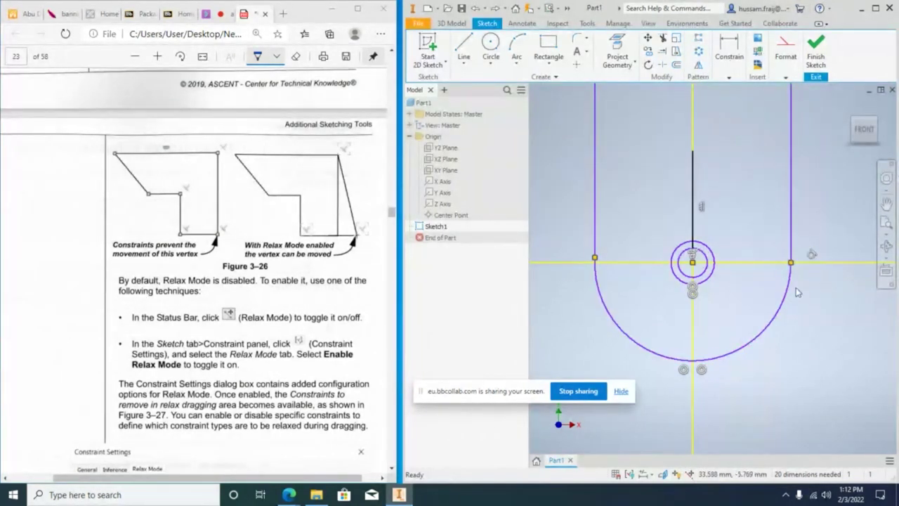
Read the manual's Additional Dimension Tools section on center, radius/diameter and angular dimensions.
scroll(749, 363, "down", 5)
scroll(717, 395, "up", 4)
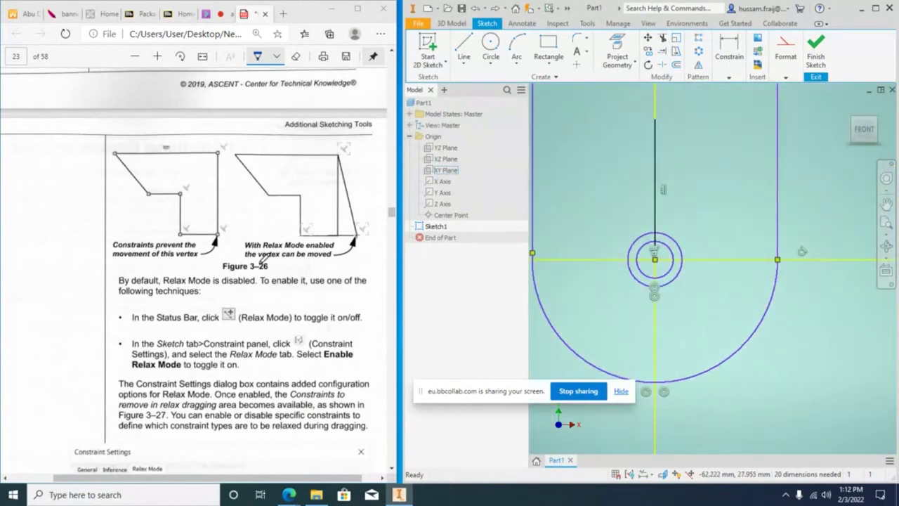
scroll(261, 259, "down", 10)
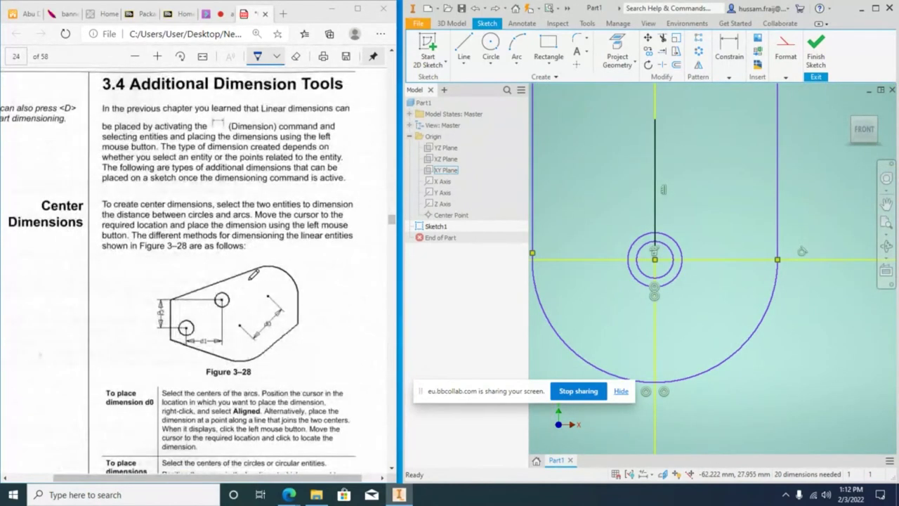
scroll(208, 312, "down", 2)
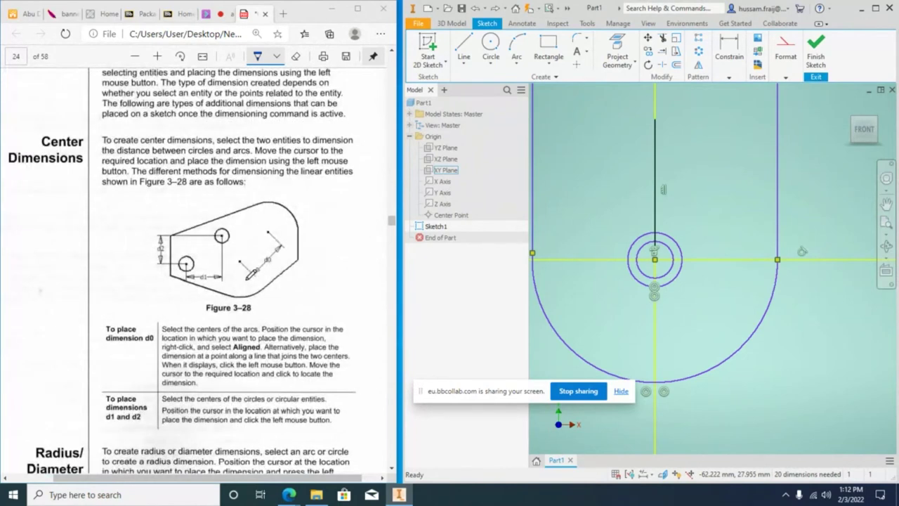
scroll(248, 274, "down", 4)
scroll(247, 274, "down", 6)
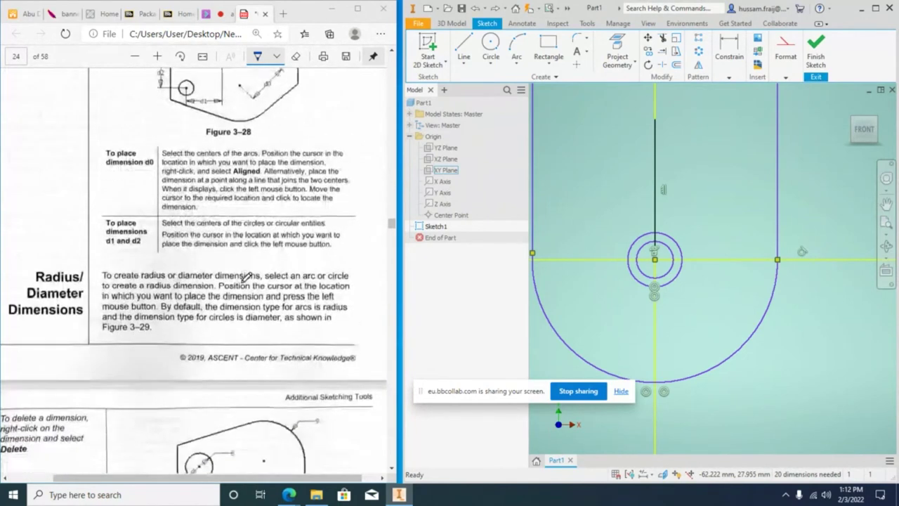
scroll(246, 278, "down", 6)
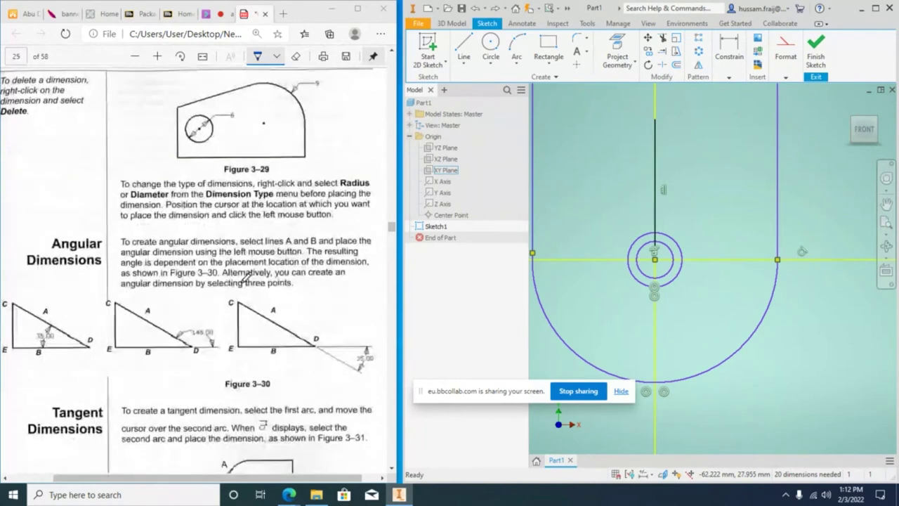
Draw a two-point rectangle left of the existing profiles, with a larger circle over its left edge and a smaller circle near its top edge.
scroll(755, 342, "down", 5)
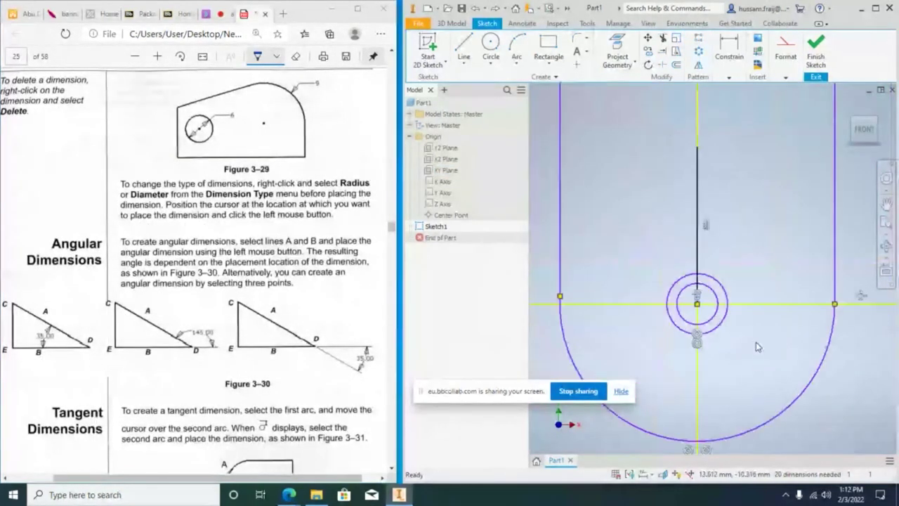
mouse_move(592, 219)
middle_mouse_down()
mouse_move(689, 249)
mouse_move(696, 269)
middle_mouse_up()
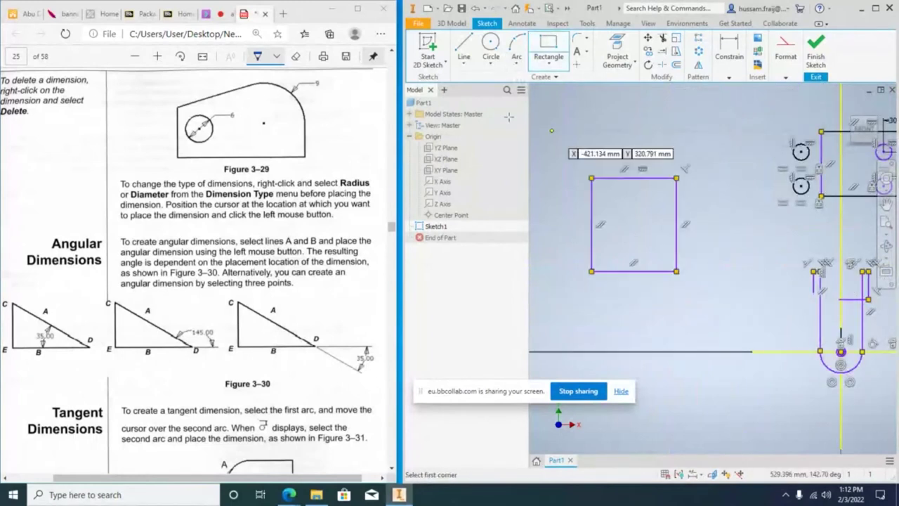
left_click(491, 49)
left_click(624, 240)
left_click(624, 240)
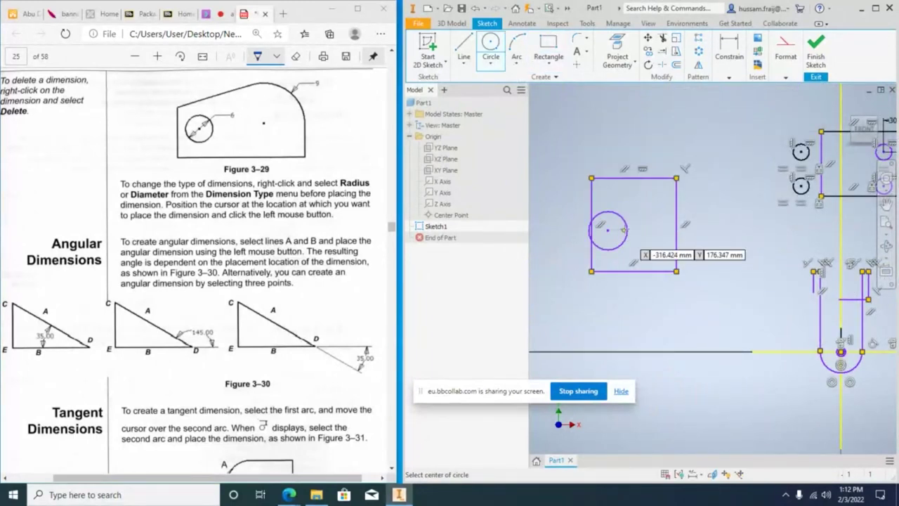
middle_click_drag(642, 201, 651, 216)
scroll(648, 216, "down", 3)
scroll(647, 215, "down", 2)
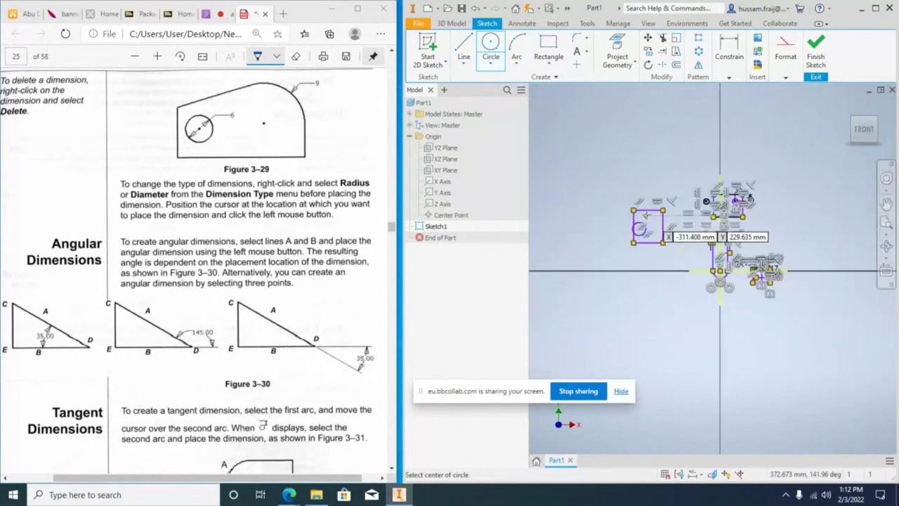
scroll(646, 215, "up", 5)
left_click(673, 213)
left_click(680, 226)
Start a general dimension between the two circles' center points, and preview its horizontal placement.
left_click(730, 76)
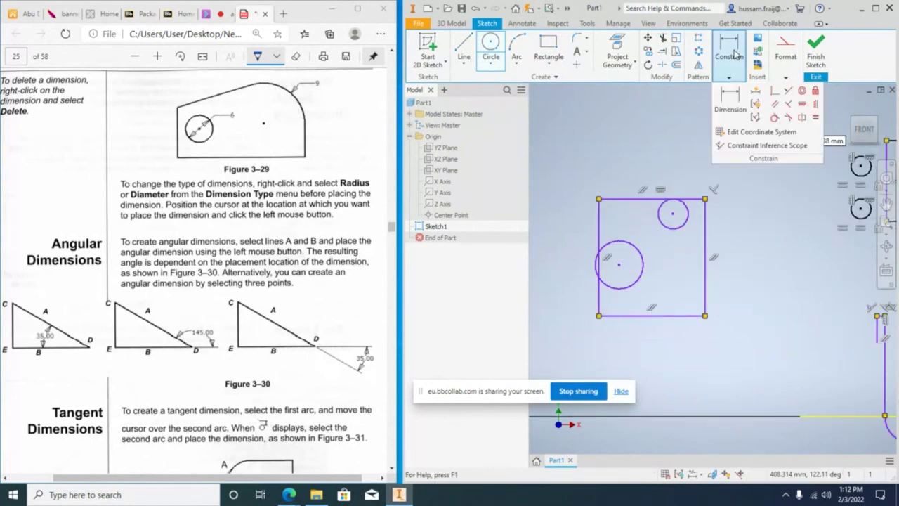
left_click(732, 91)
scroll(624, 251, "down", 2)
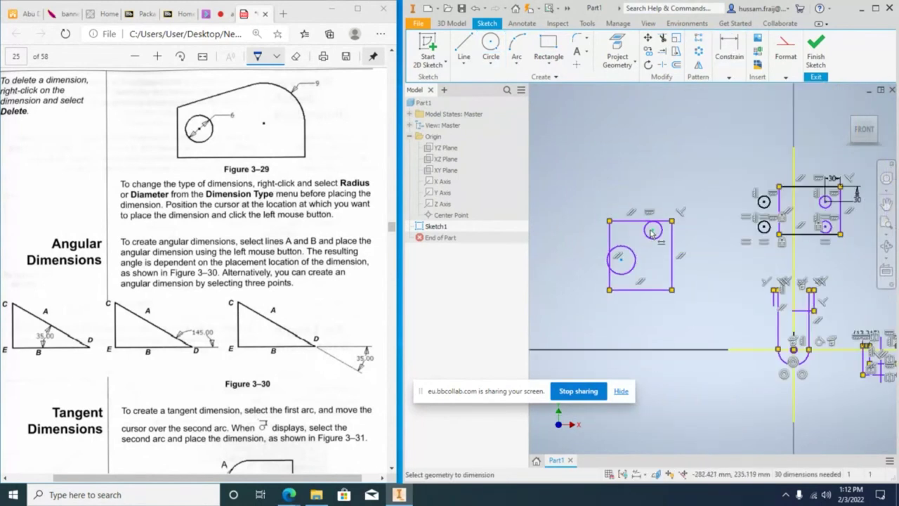
left_click(652, 234)
left_click(622, 261)
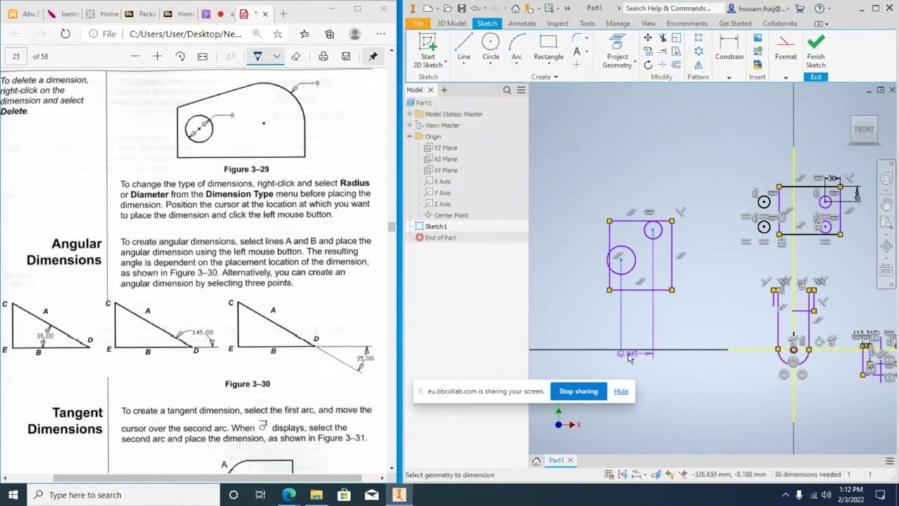
middle_click_drag(637, 328, 662, 343)
scroll(650, 293, "up", 5)
middle_click_drag(707, 278, 722, 323)
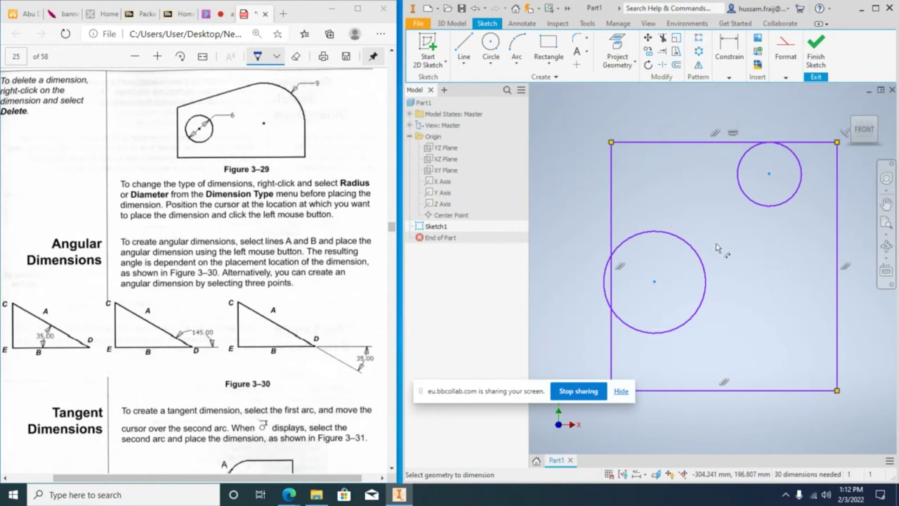
key("Escape")
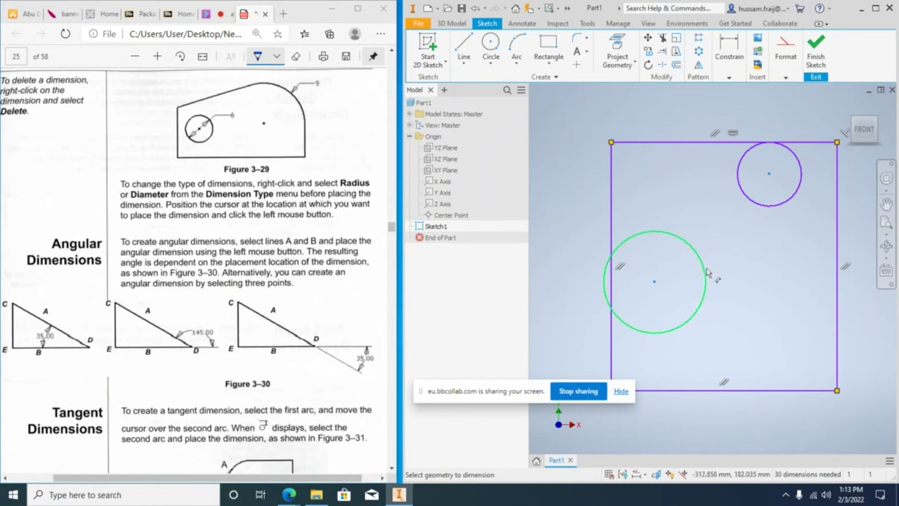
Place an aligned dimension between the two circle centers, then leave the Dimension command and delete that dimension.
left_click(724, 234)
left_click(775, 269)
right_click(783, 275)
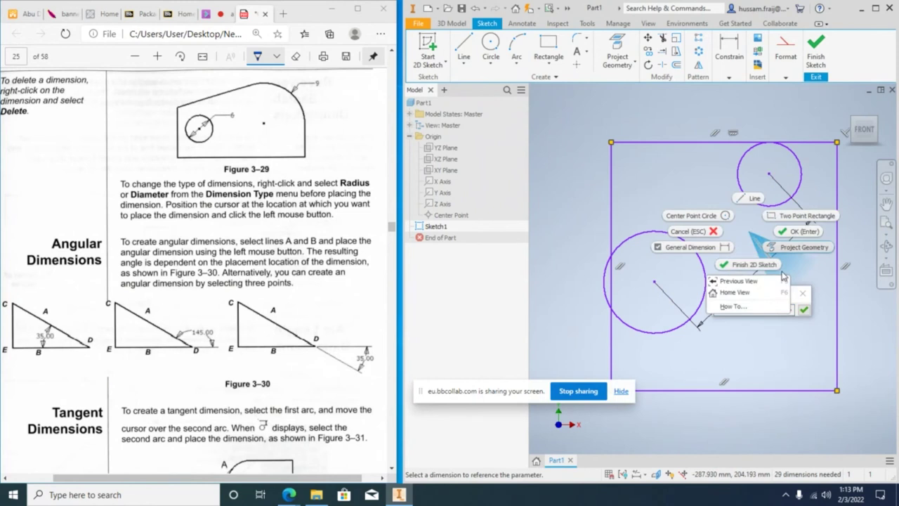
key("Escape")
key("Escape")
key("Escape")
left_click(765, 272)
key("Delete")
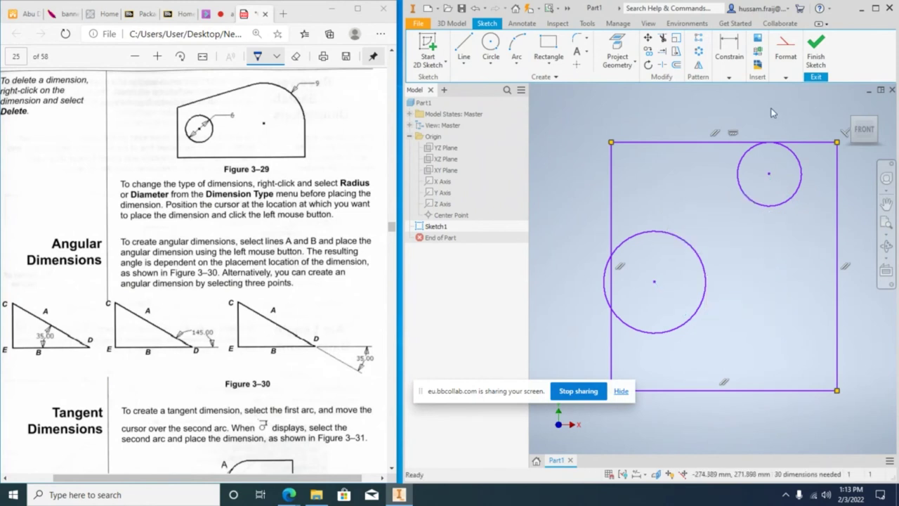
Try to dimension between the two circles by selecting their outlines, and cancel the dimension.
left_click(729, 77)
left_click(730, 104)
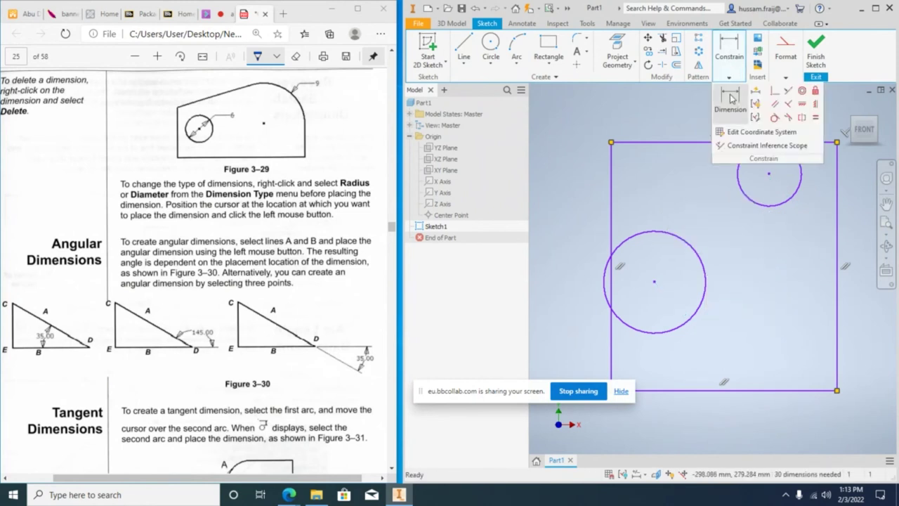
left_click(772, 206)
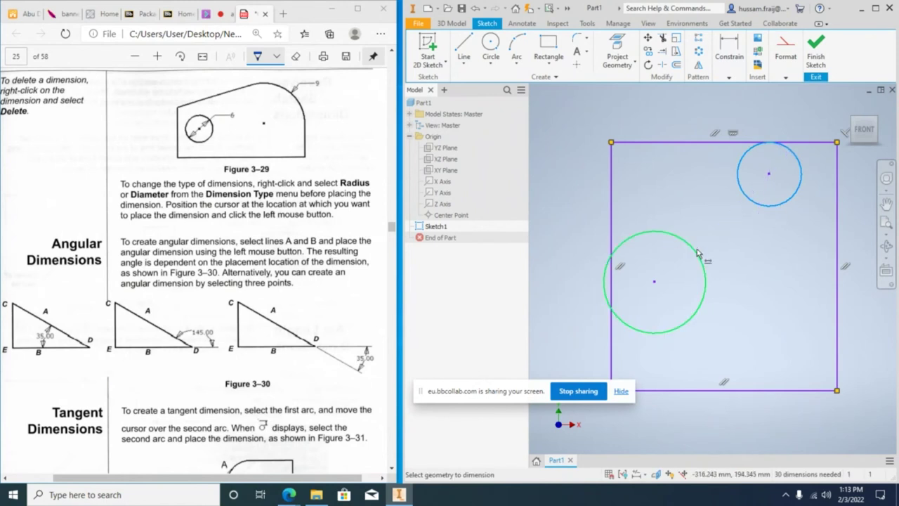
left_click(745, 238)
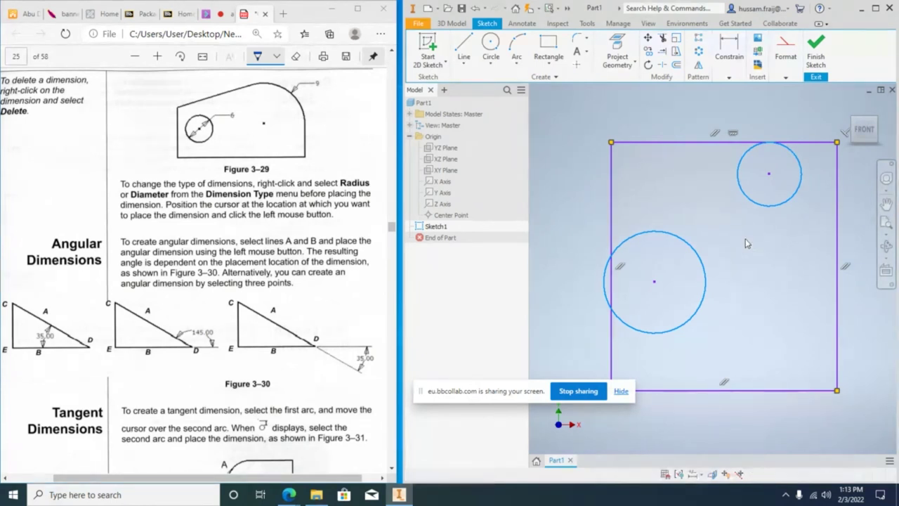
key("Escape")
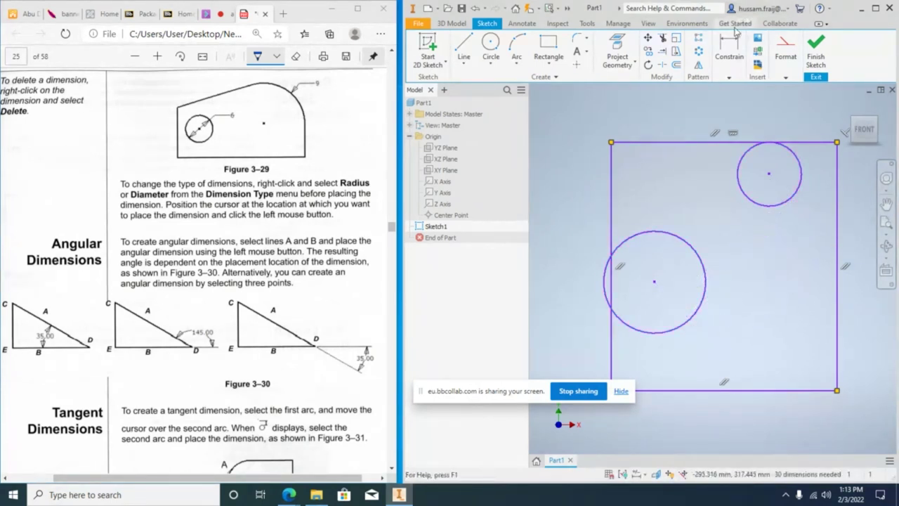
Restart the dimension between the two circles' outlines, preview its vertical placement on both sides of the rectangle, and cancel it.
left_click(729, 56)
left_click(721, 97)
left_click(793, 199)
left_click(703, 267)
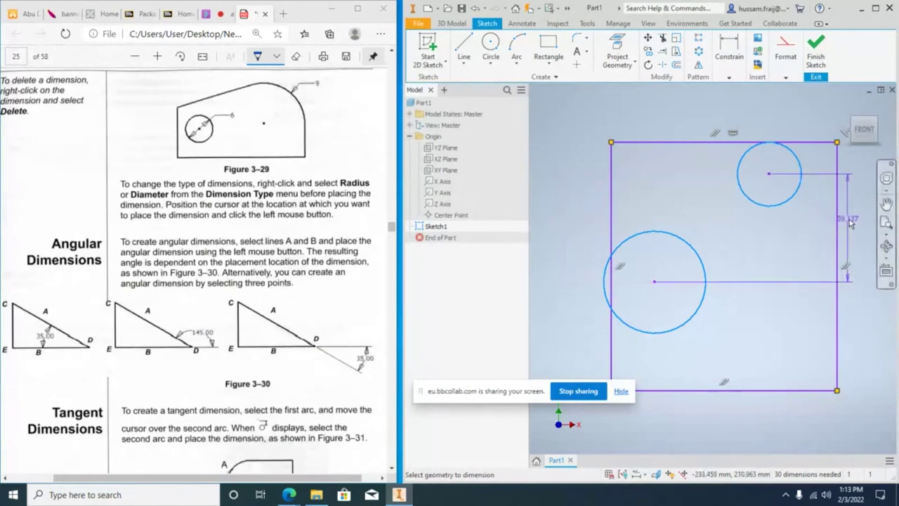
key("Escape")
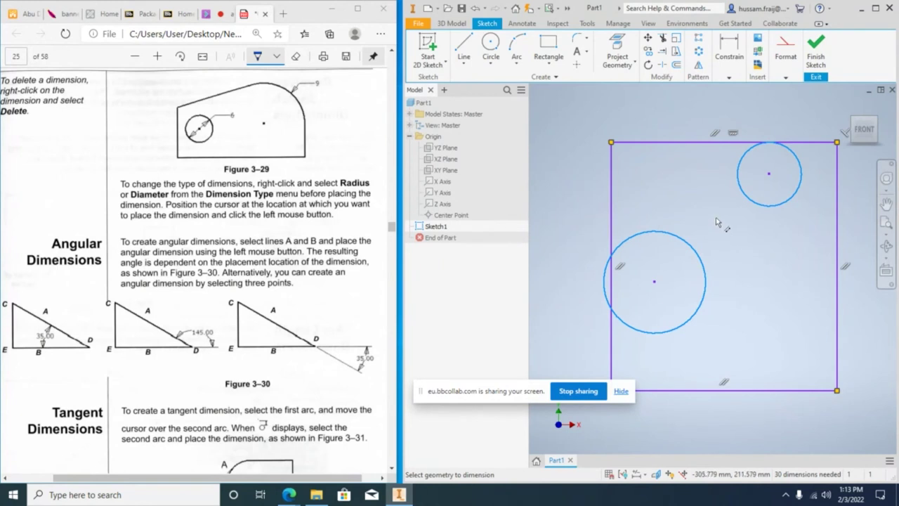
left_click(743, 193)
left_click(697, 250)
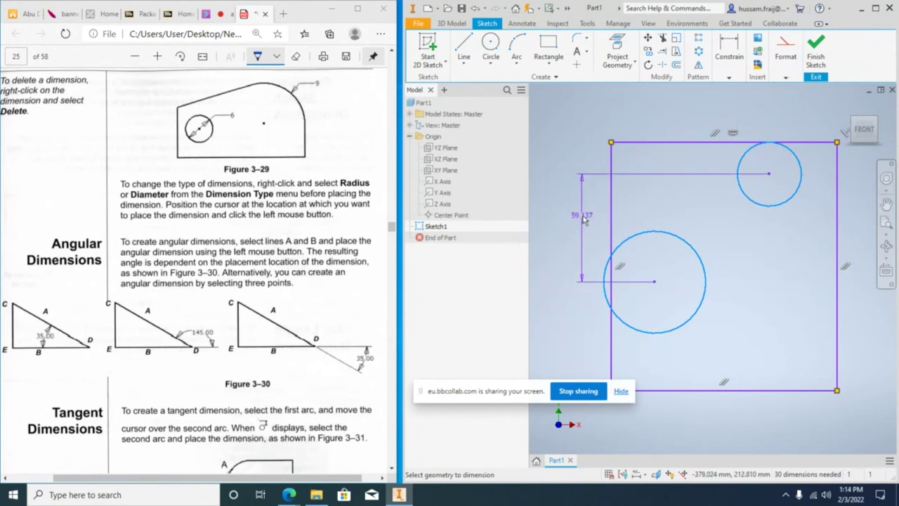
right_click(664, 193)
left_click(698, 192)
Draw three connected lines above the rectangle: a horizontal base, a sloping side, and a second side that crosses the base.
left_click(370, 260)
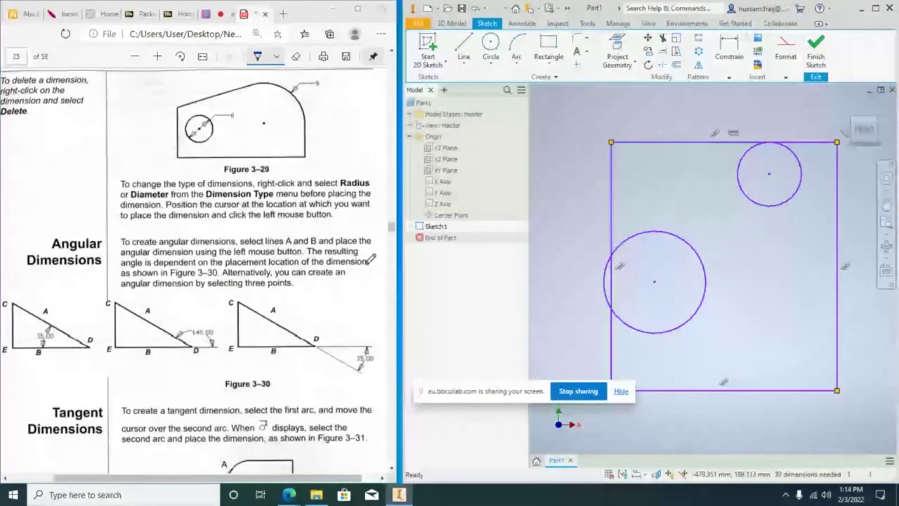
scroll(370, 260, "down", 1)
middle_click_drag(611, 211, 730, 311)
left_click(465, 46)
left_click(620, 176)
left_click(620, 174)
left_click(766, 173)
left_click(681, 113)
left_click(632, 198)
right_click(695, 198)
left_click(736, 199)
Start an angular dimension between the horizontal base and the right sloping line above the rectangle, and preview its possible placements.
left_click(730, 61)
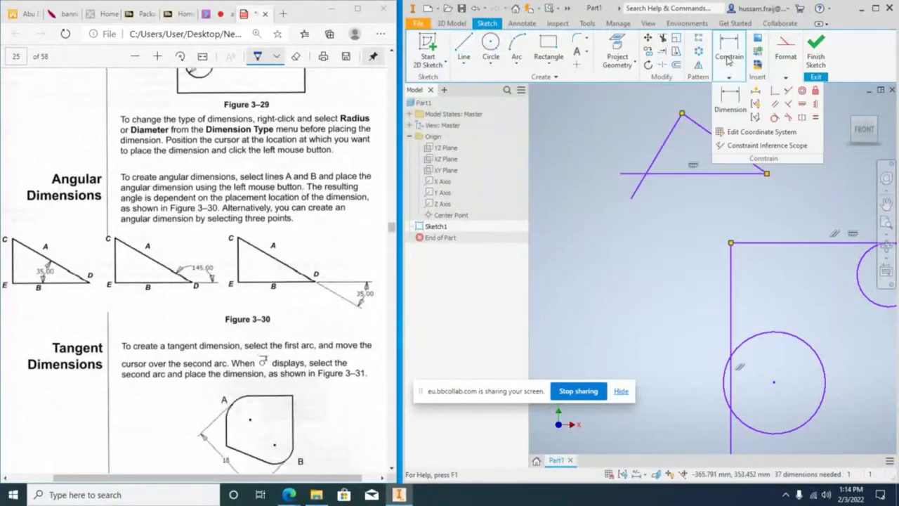
left_click(730, 93)
left_click(727, 145)
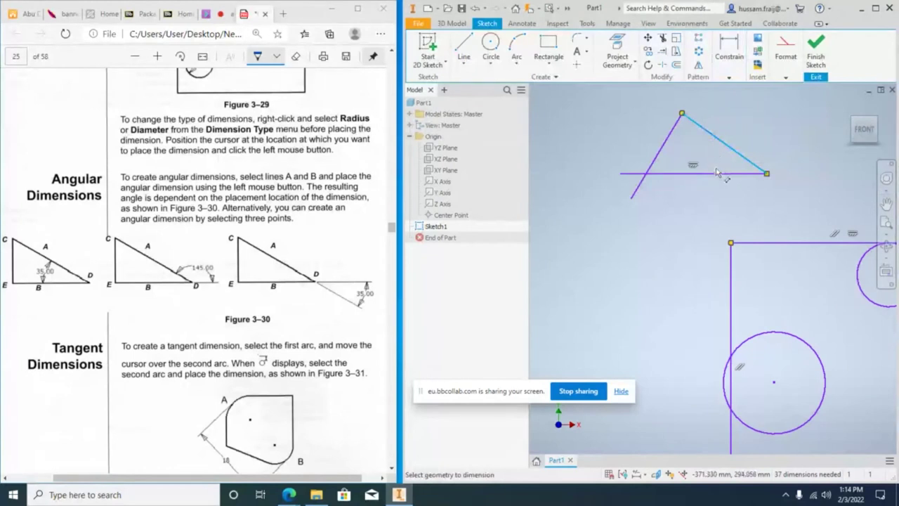
left_click(720, 175)
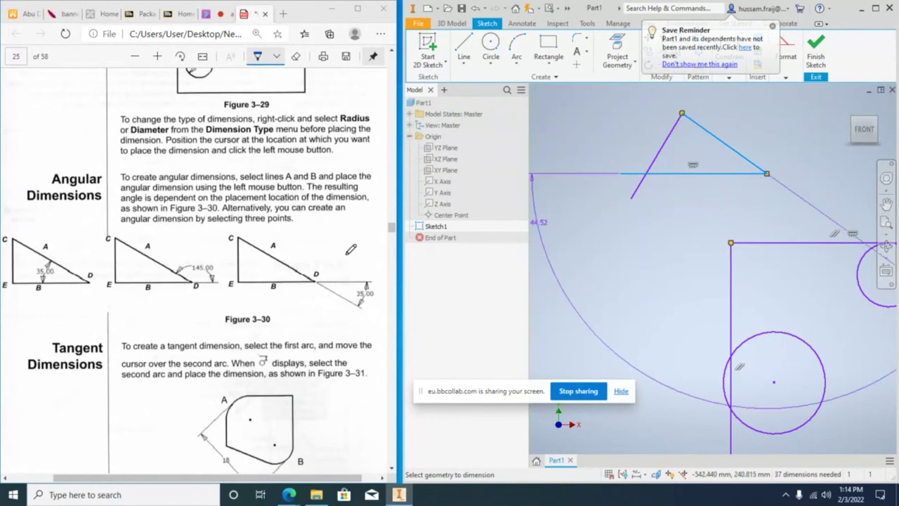
Draw a check mark beside the third angular example in Figure 3-30 and continue to the manual's Tangent Dimensions section.
mouse_move(351, 264)
left_mouse_down()
mouse_move(357, 274)
mouse_move(383, 254)
left_mouse_up()
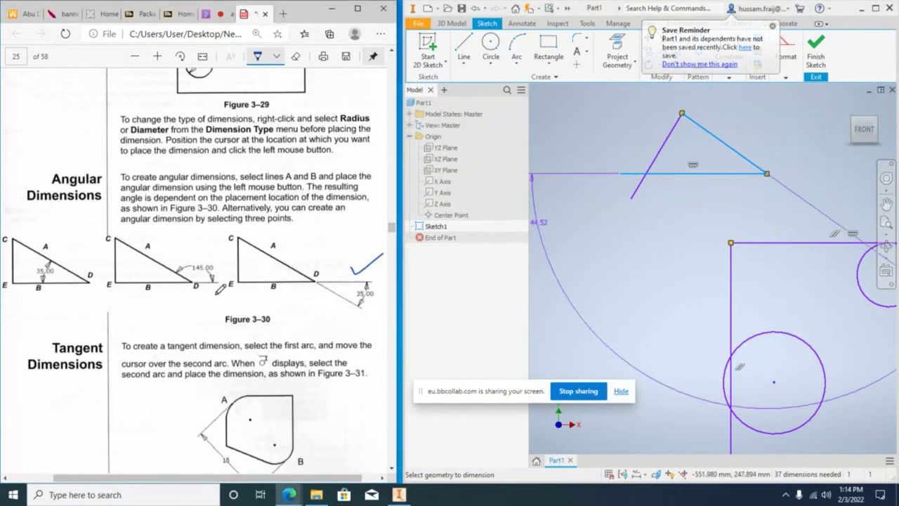
scroll(204, 288, "down", 3)
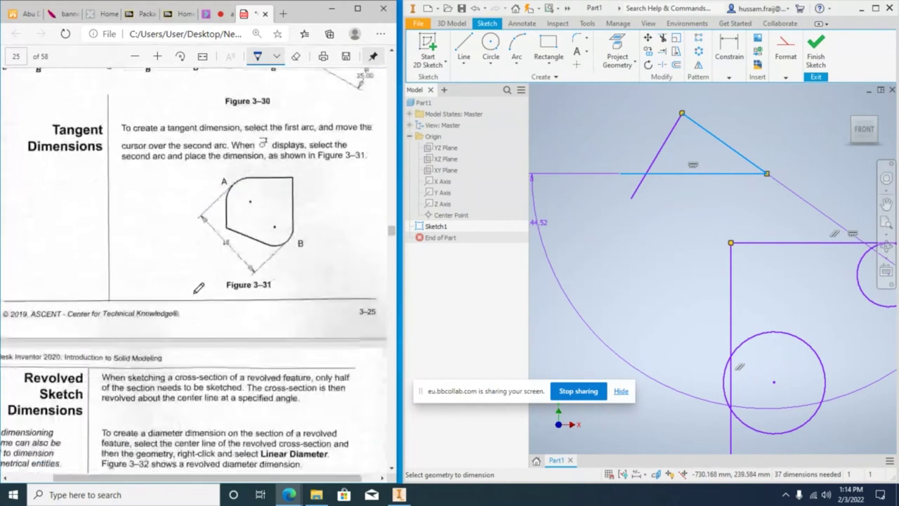
scroll(199, 288, "down", 1)
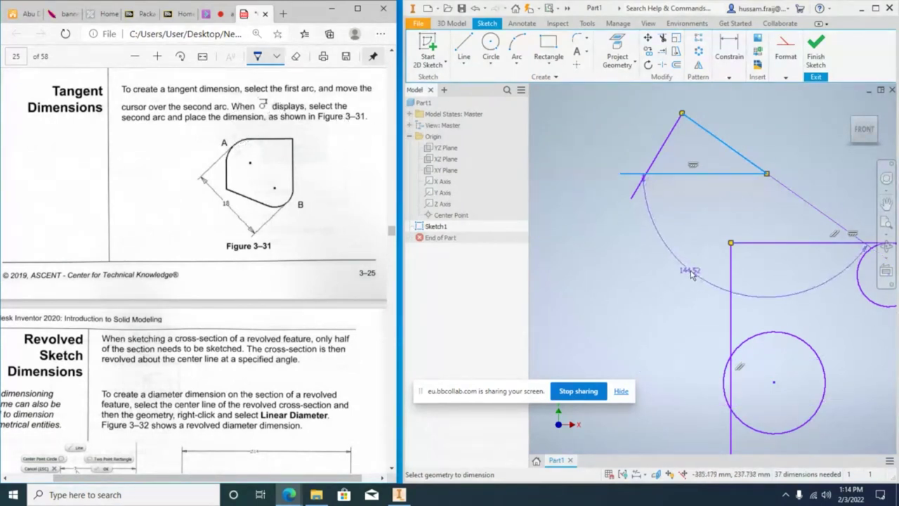
Place a tangent dimension between the far outer sides of the two circles and mark tangent points A and B in Figure 3-31.
middle_click_drag(761, 352, 681, 295)
scroll(681, 295, "up", 3)
scroll(684, 211, "down", 5)
left_click(731, 60)
left_click(730, 98)
left_click(676, 275)
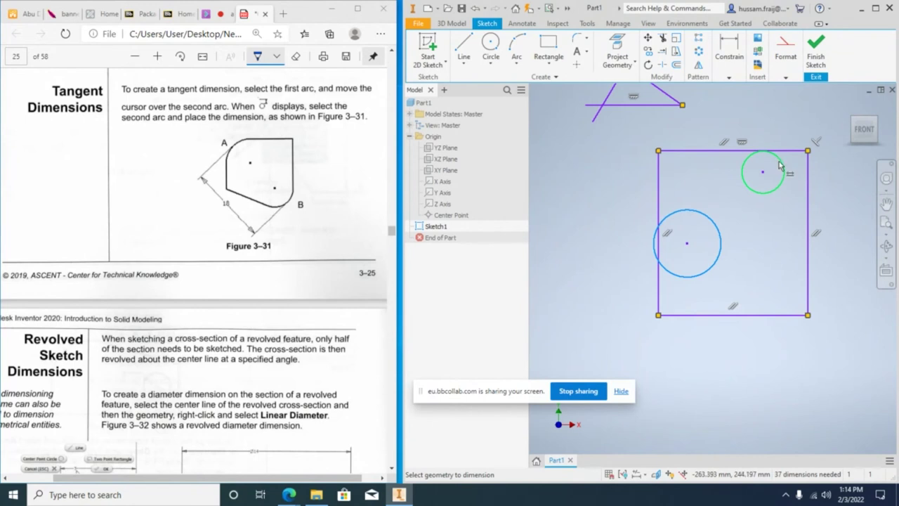
left_click(779, 163)
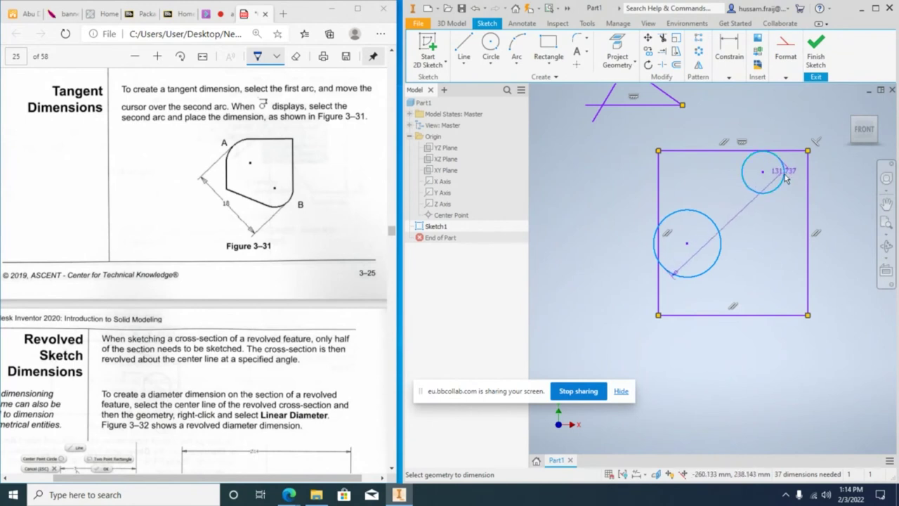
left_click(780, 224)
key("Return")
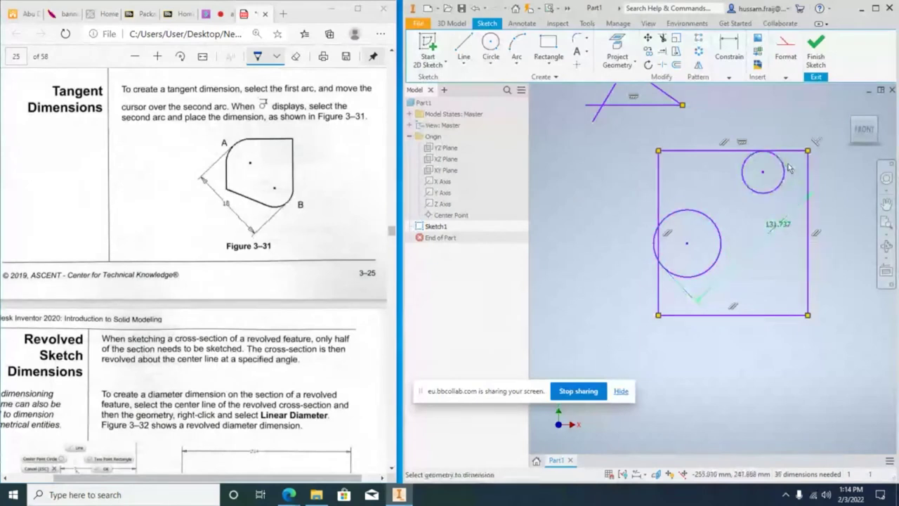
left_click_drag(288, 204, 294, 199)
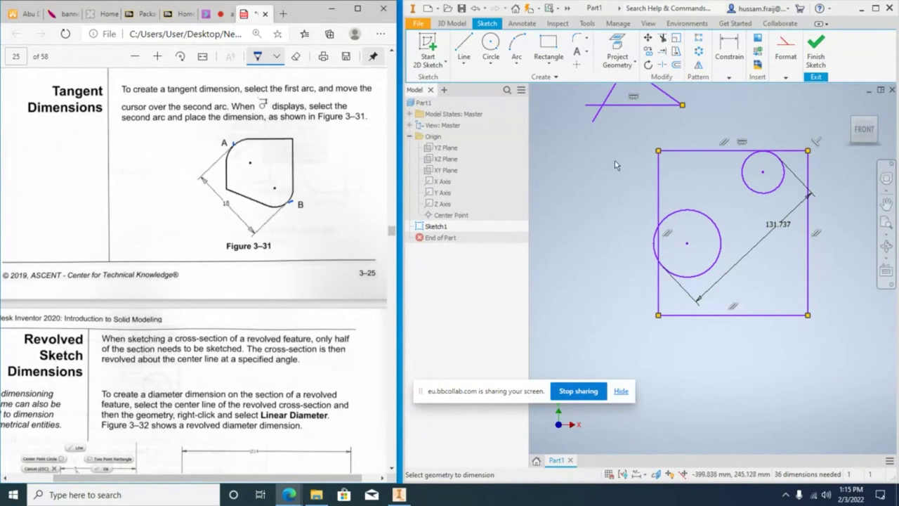
Preview a center-to-center dimension and a second outer tangent dimension between the two circles, and cancel both.
left_click(731, 51)
left_click(730, 99)
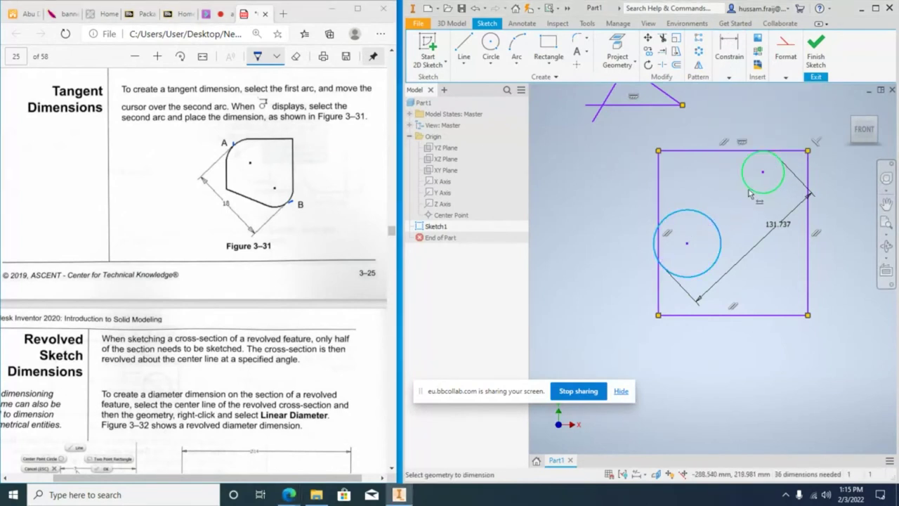
left_click(734, 203)
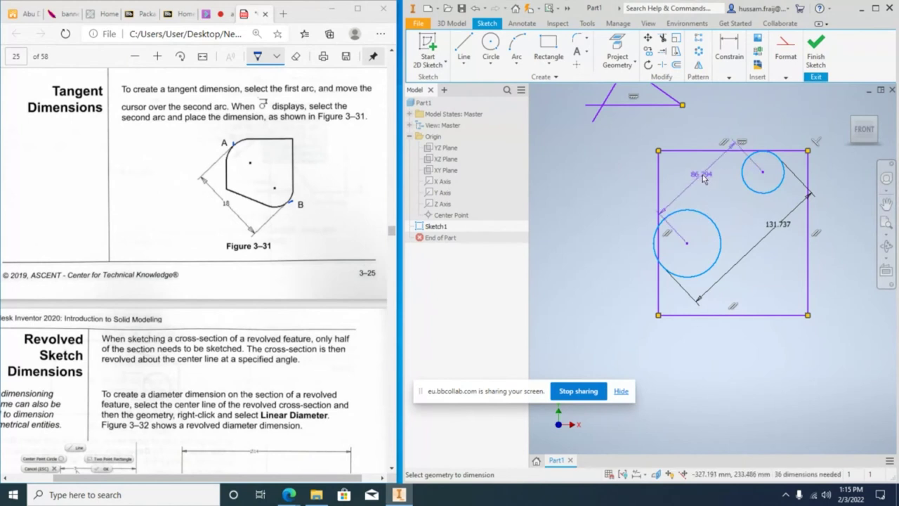
left_click(733, 59)
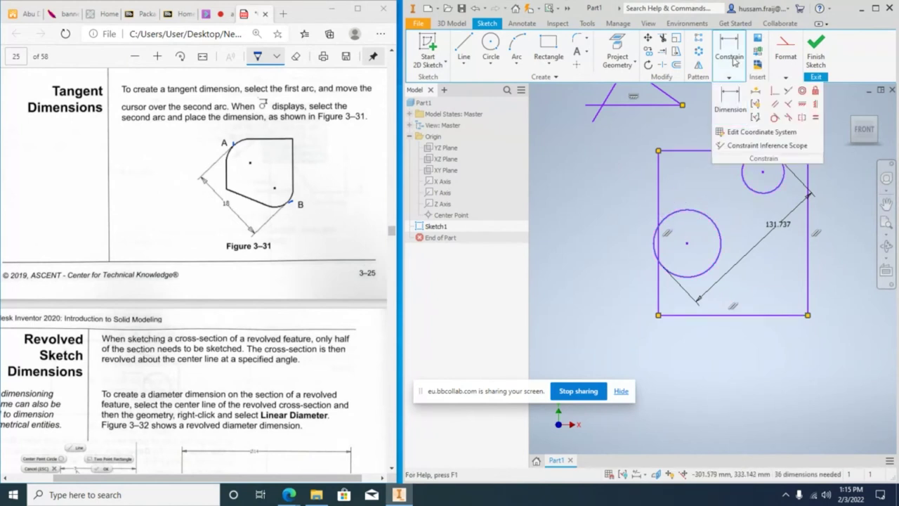
left_click(691, 276)
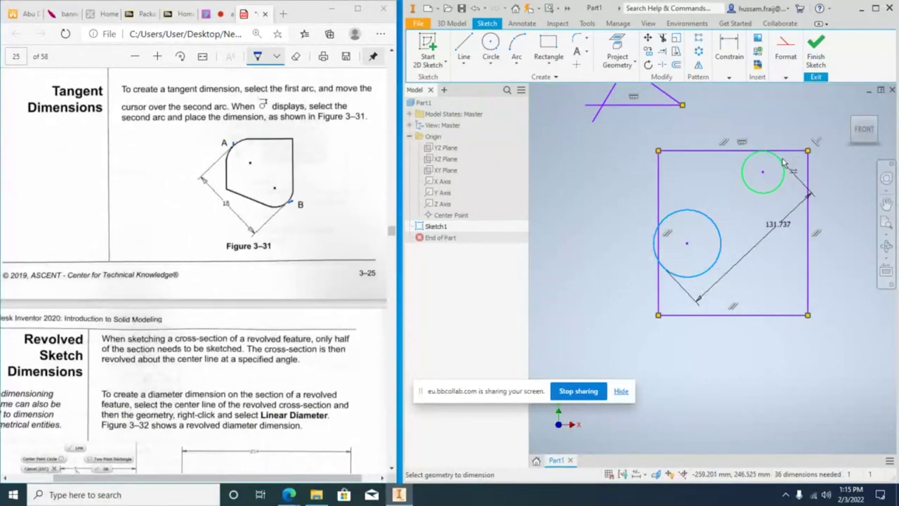
left_click(786, 172)
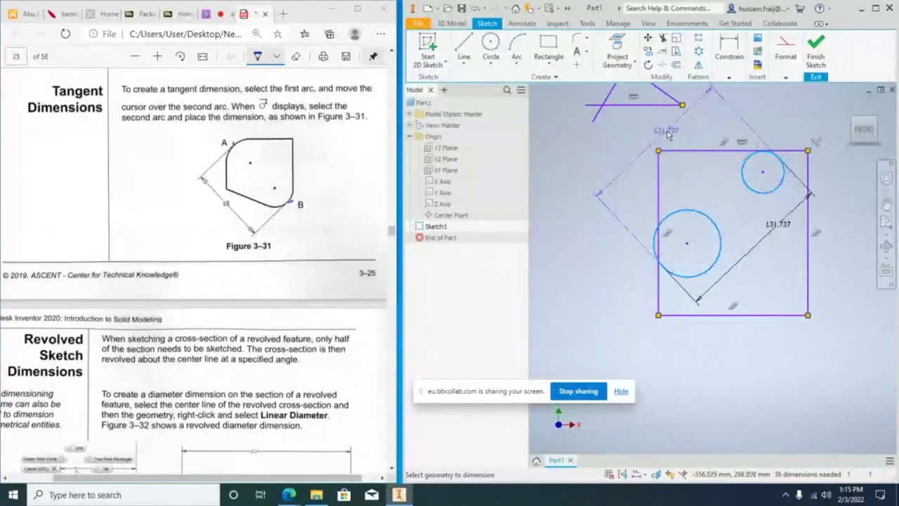
key("Escape")
Continue to the manual's Revolved Sketch Dimensions section and delete all existing geometry from the sketch.
scroll(296, 352, "down", 3)
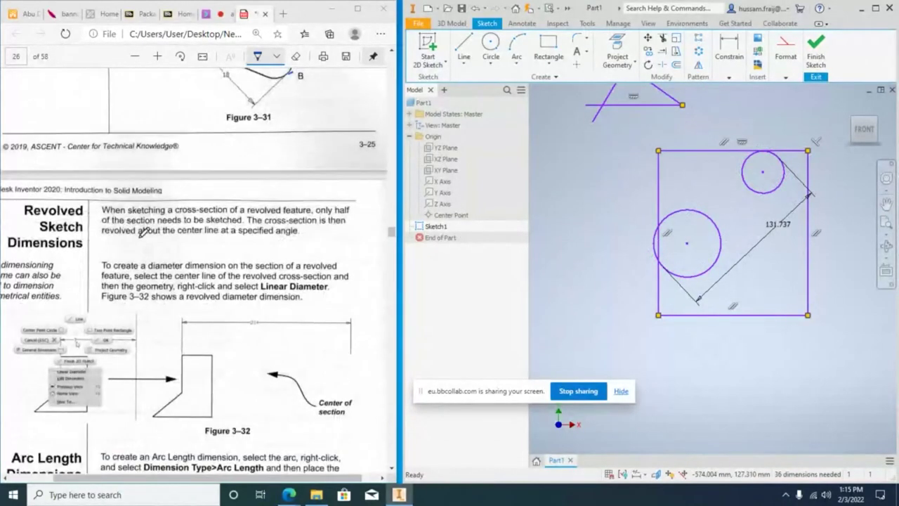
scroll(145, 234, "down", 1)
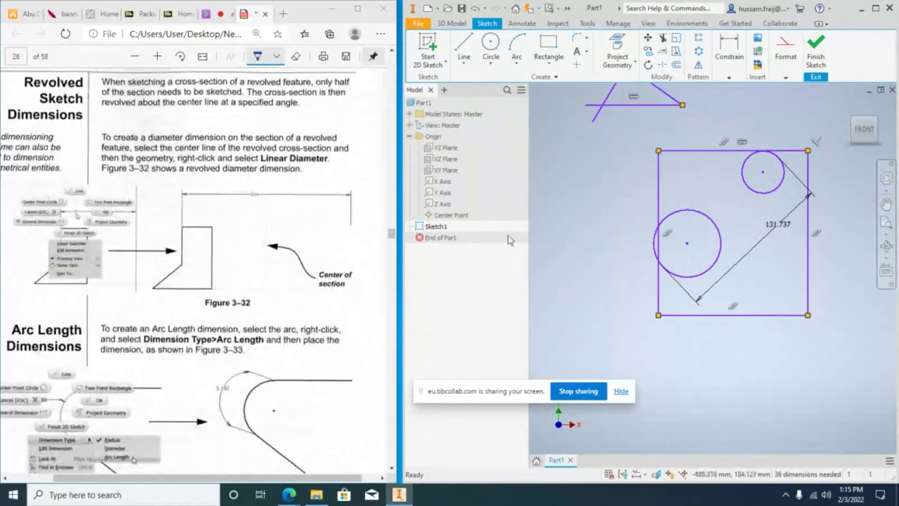
scroll(613, 265, "down", 3)
scroll(615, 263, "up", 5)
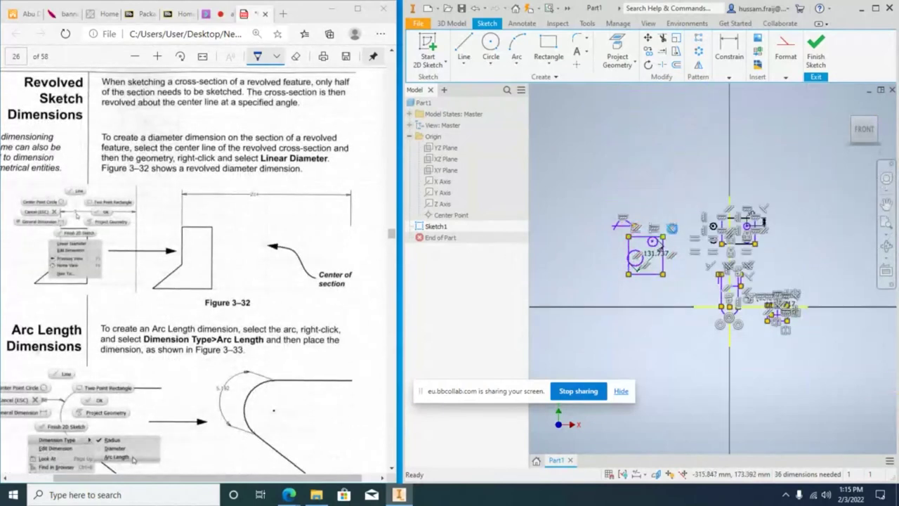
right_click(633, 150)
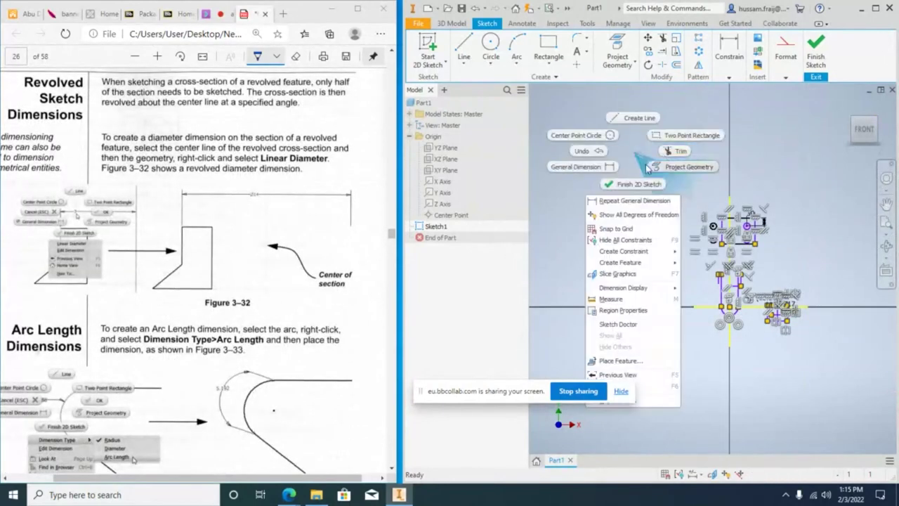
left_click(593, 148)
left_click_drag(591, 144, 855, 384)
key("Delete")
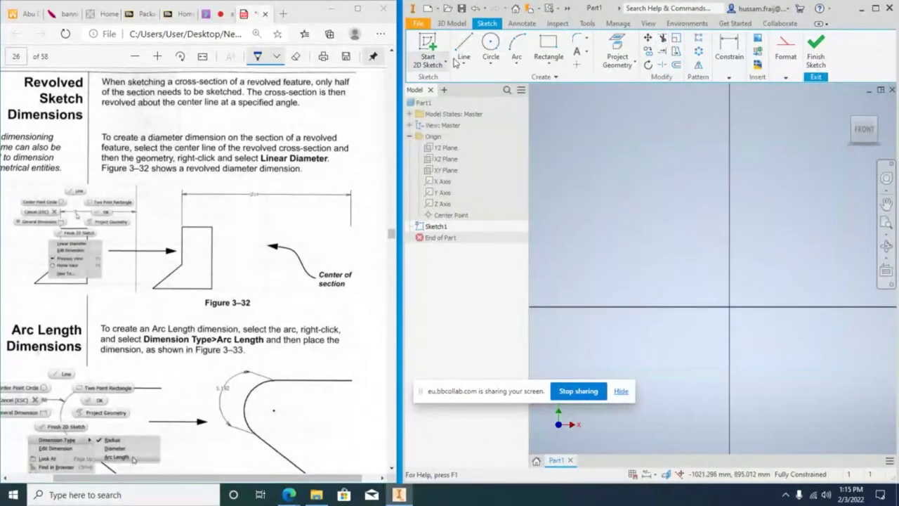
Draw a tall, narrow two-point rectangle left of the vertical axis, with its lower edge just below the horizontal axis.
left_click(554, 47)
left_click(661, 197)
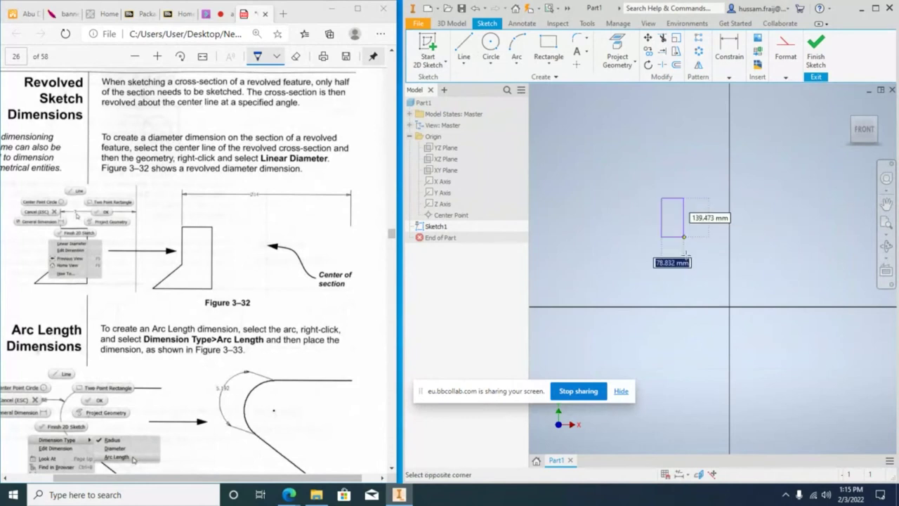
left_click(706, 320)
left_click(705, 321)
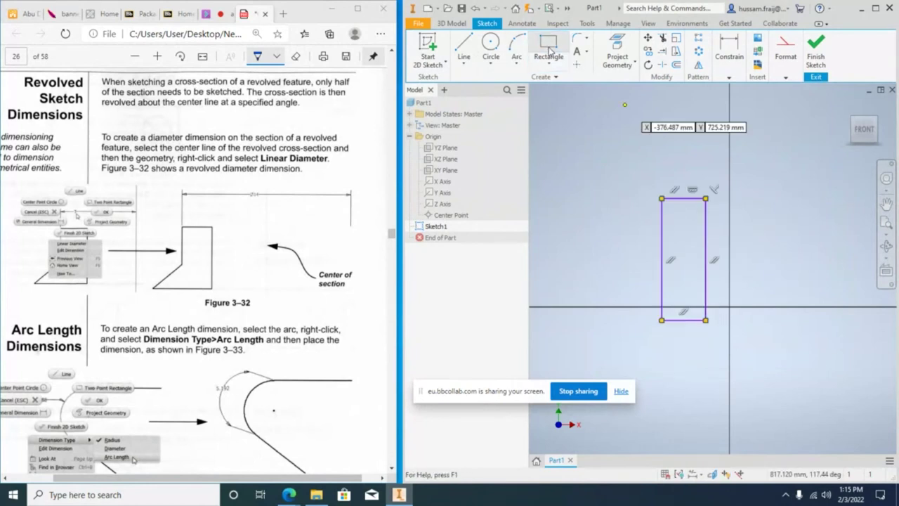
left_click(548, 51)
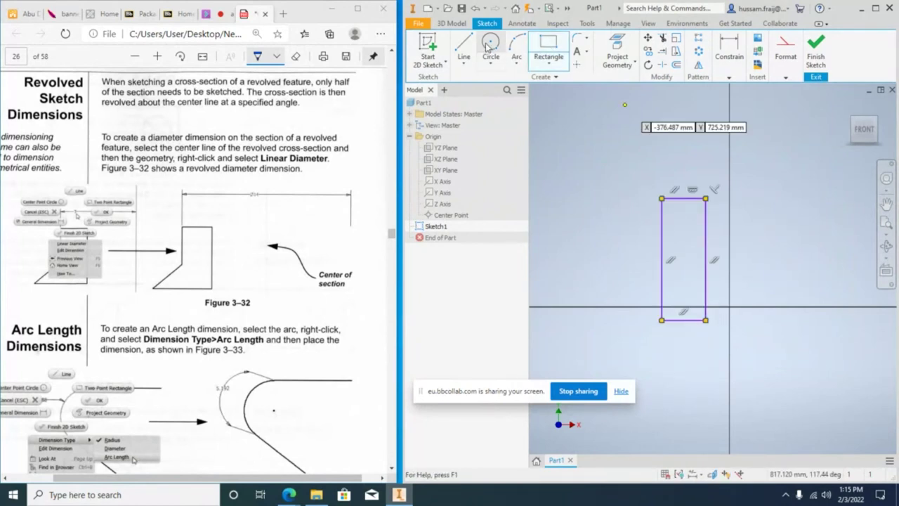
Draw a circle about 690 mm in diameter centered on the rectangle's lower right corner.
left_click(488, 46)
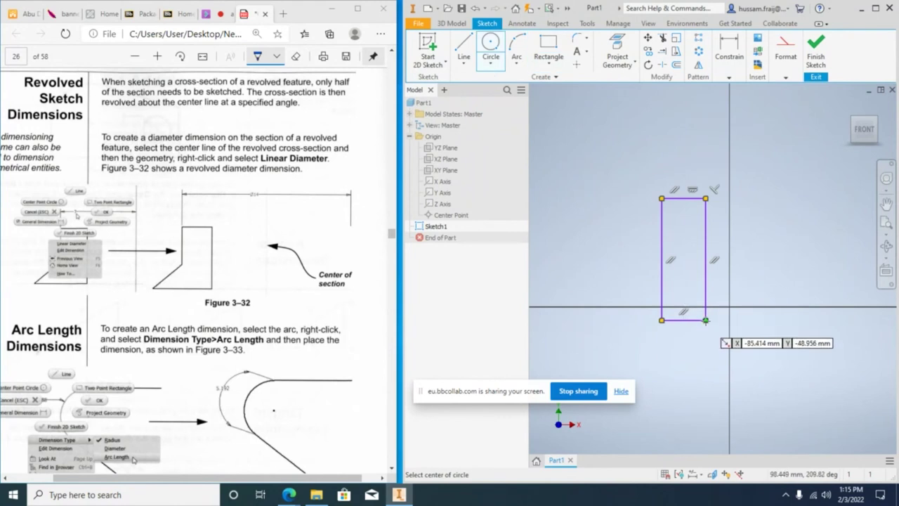
left_click(705, 320)
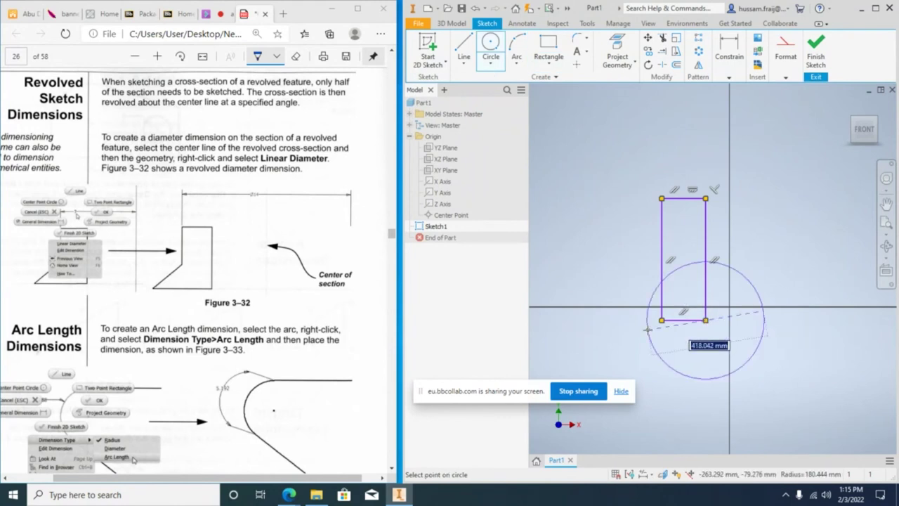
left_click(610, 333)
right_click(714, 248)
left_click(771, 249)
Stretch the rectangle upward by its upper edge and widen it slightly by its right edge.
left_click_drag(680, 191, 691, 119)
left_click_drag(692, 199, 690, 131)
left_click_drag(705, 167, 714, 167)
left_click(716, 185)
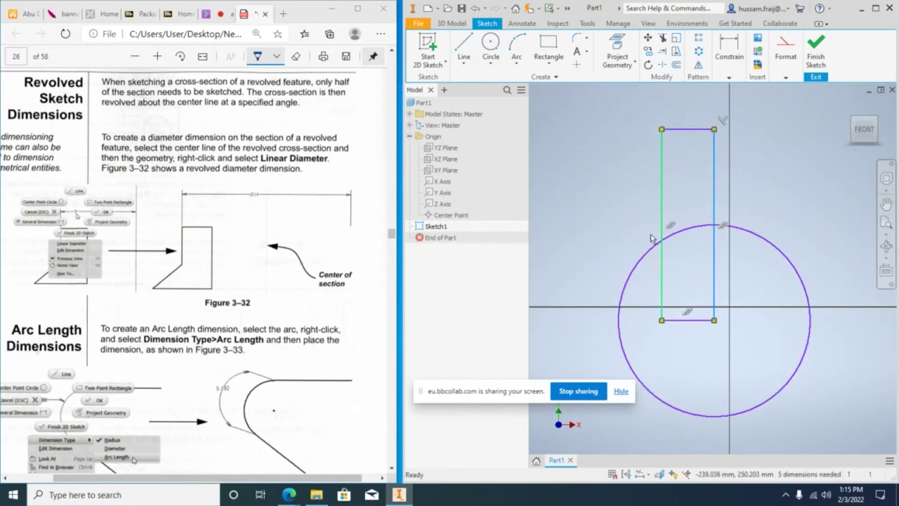
Extend both long sides of the rectangle down to the circle, and trim the circle's right half and the lines inside the profile.
left_click(464, 49)
left_click(663, 52)
left_click(714, 283)
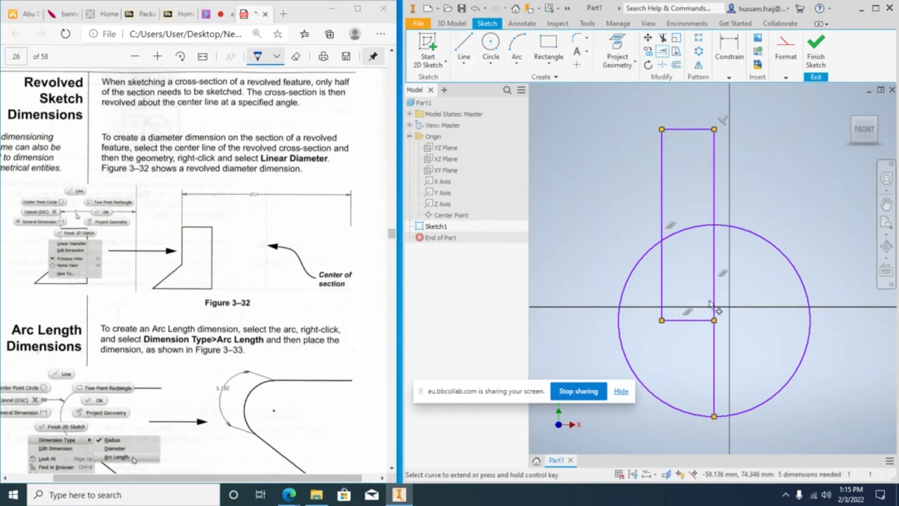
left_click(662, 303)
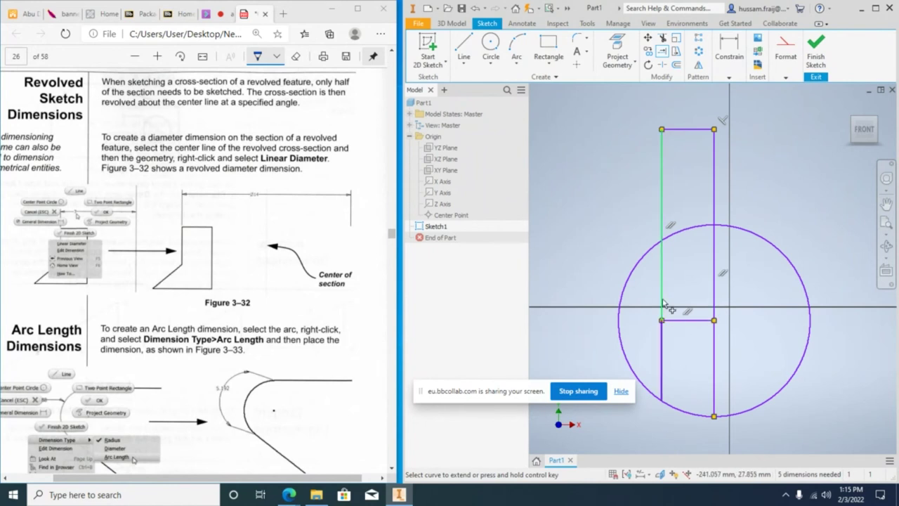
left_click(662, 38)
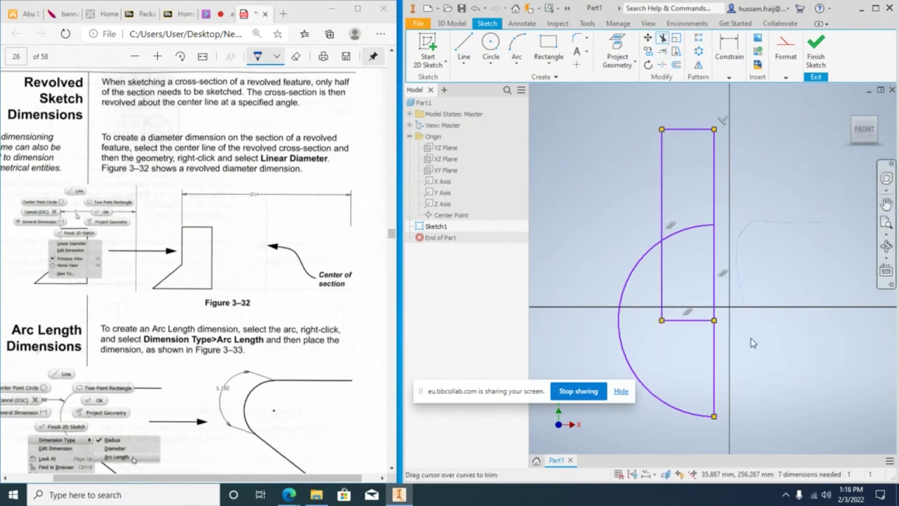
left_click_drag(681, 224, 693, 326)
Draw a horizontal line across the lower part of the arc and trim the excess to give the profile a flat base.
left_click(464, 46)
left_click(744, 395)
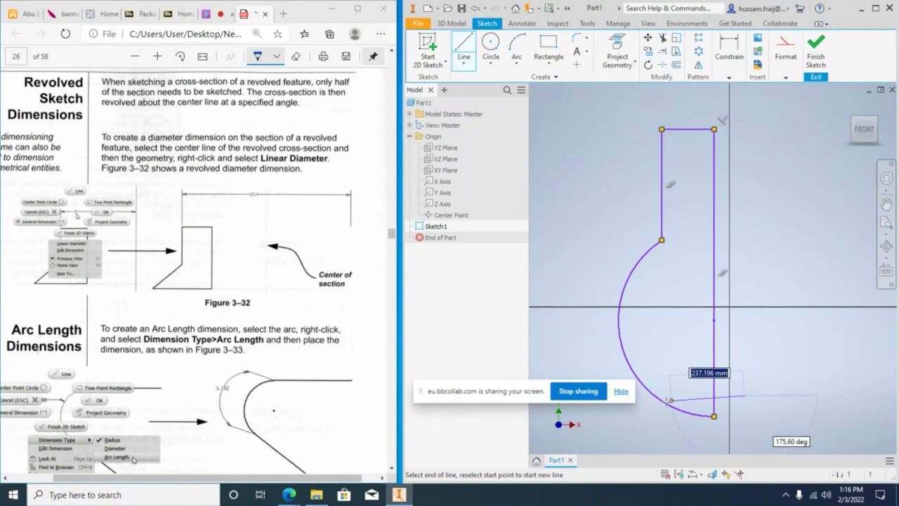
middle_click_drag(816, 349, 898, 331)
right_click(769, 320)
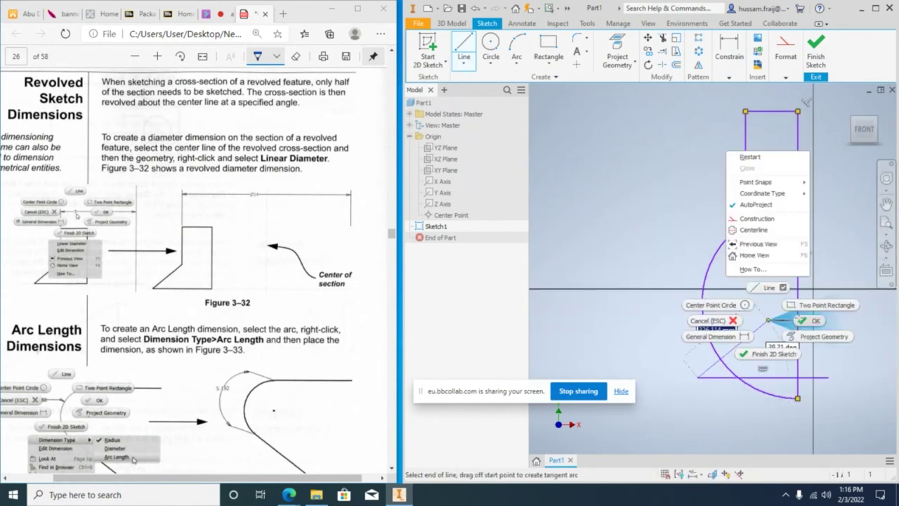
left_click(808, 320)
left_click(662, 38)
mouse_move(702, 372)
left_mouse_down()
mouse_move(758, 391)
mouse_move(817, 385)
left_mouse_up()
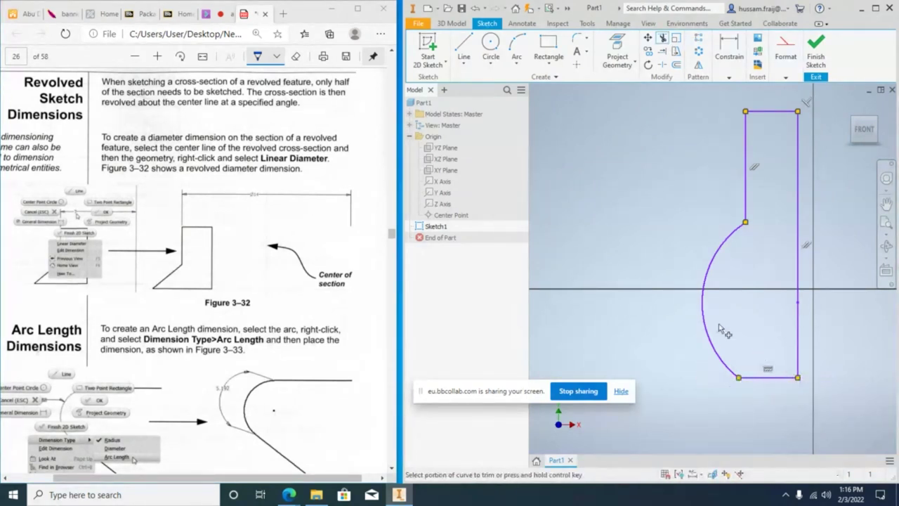
key("Escape")
Draw a vertical line about 1260 mm long beside the profile's straight long edge to mark the center of the section.
scroll(655, 284, "down", 3)
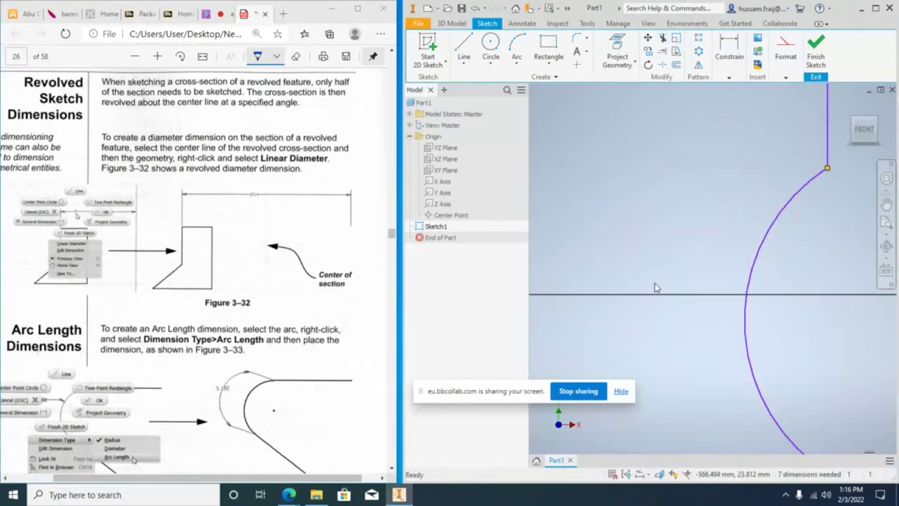
scroll(662, 281, "up", 5)
middle_click_drag(759, 270, 702, 284)
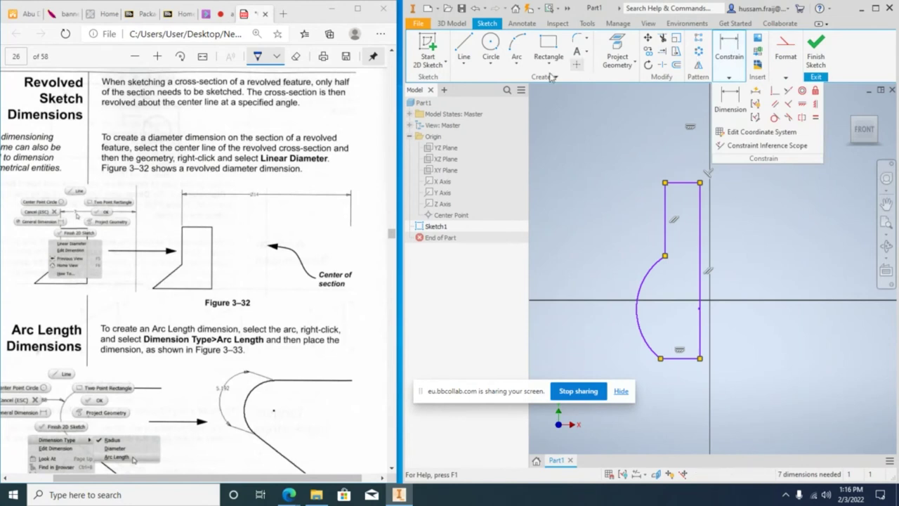
left_click(474, 49)
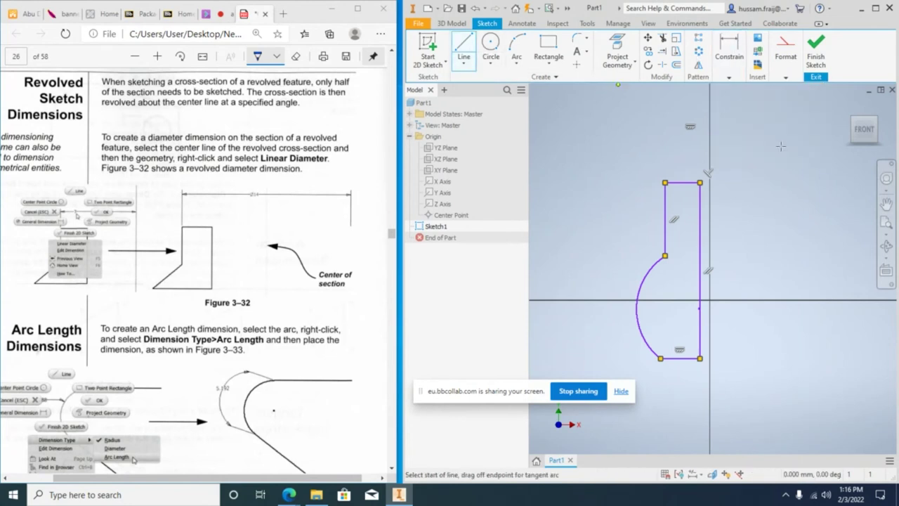
left_click(731, 159)
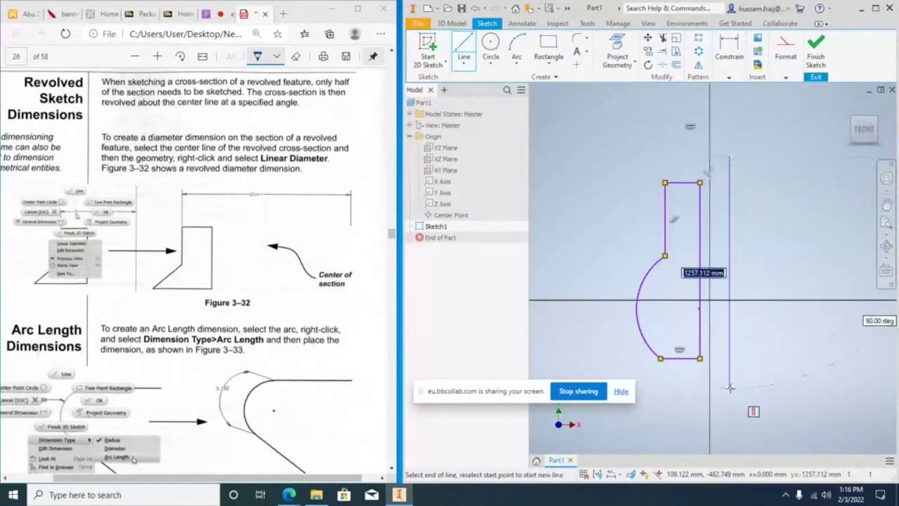
right_click(756, 307)
left_click(781, 307)
left_click_drag(730, 234, 727, 237)
Dimension the horizontal distance between the profile's inner long edge and the vertical line.
left_click(729, 51)
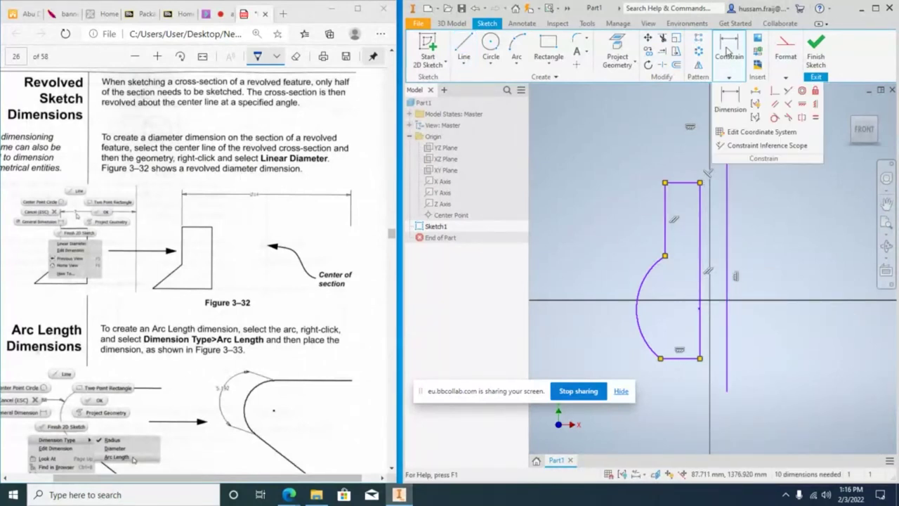
left_click(729, 99)
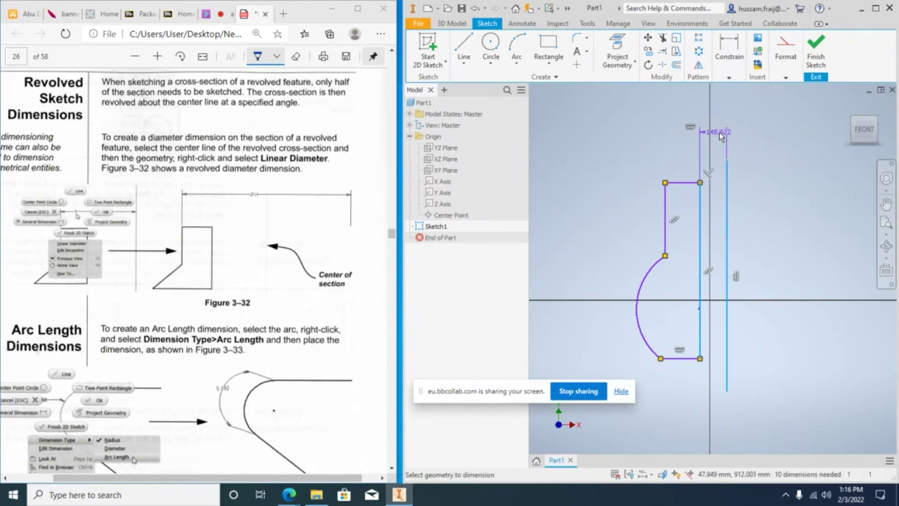
left_click(723, 144)
left_click_drag(731, 158, 794, 167)
scroll(741, 137, "down", 5)
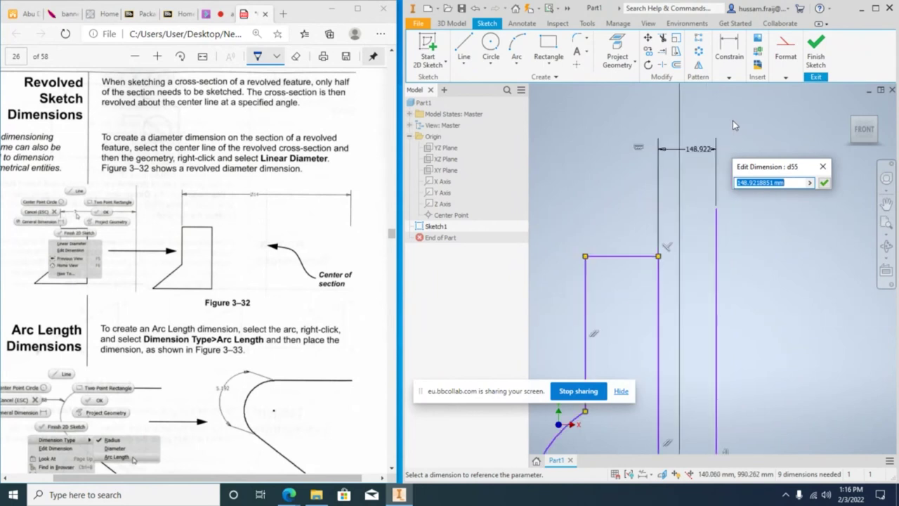
left_click(822, 167)
scroll(748, 198, "down", 1)
scroll(756, 210, "up", 1)
scroll(757, 212, "up", 1)
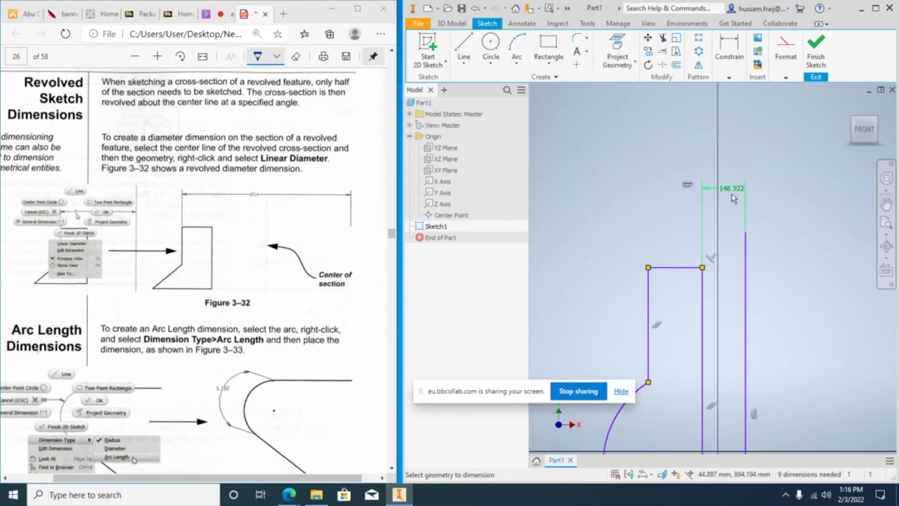
Delete the dimension between the profile's inner long edge and the vertical line.
double_click(732, 194)
left_click(772, 220)
left_click(731, 193)
key("Delete")
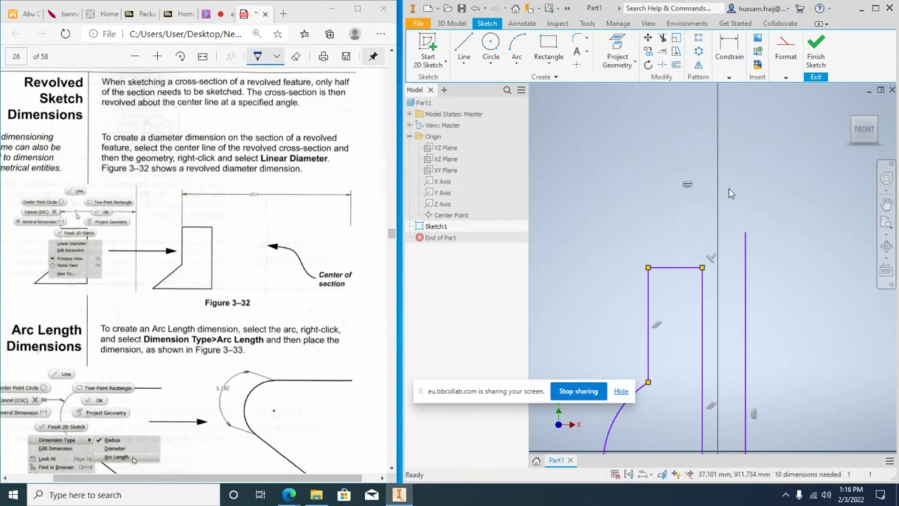
Dimension the distance from the profile's short outer vertical edge to the separate vertical line and set it to 350 mm.
left_click(729, 64)
left_click(734, 47)
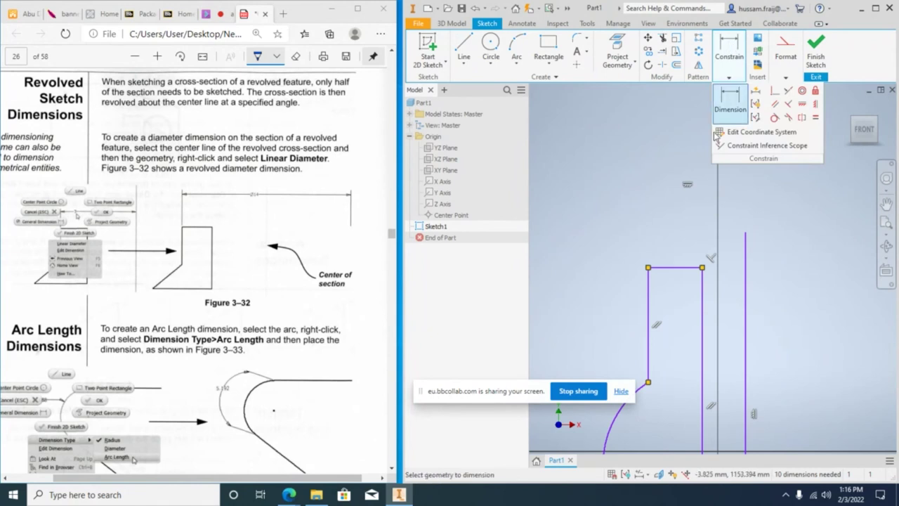
left_click(648, 295)
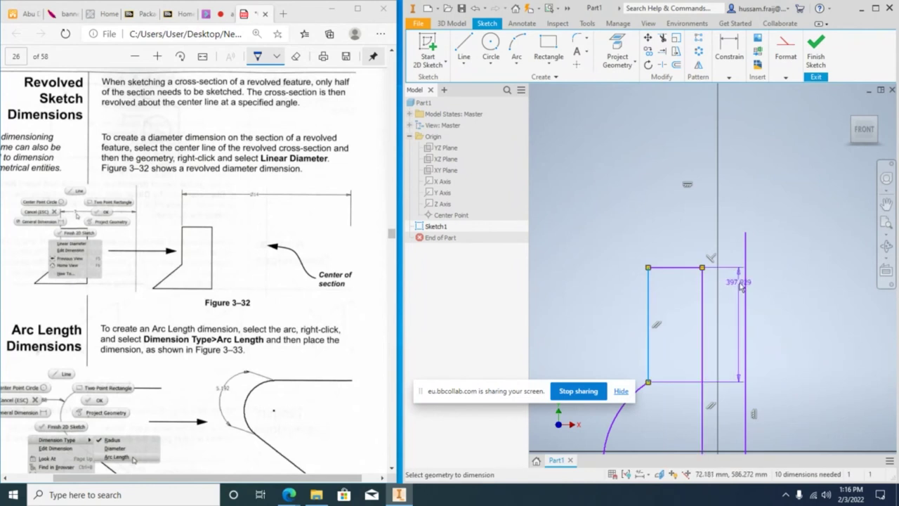
left_click(745, 281)
left_click(706, 216)
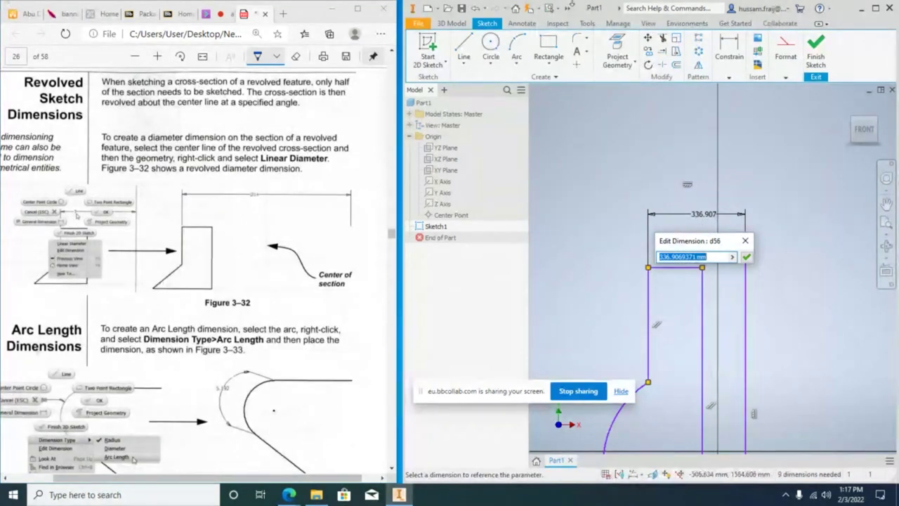
type("350")
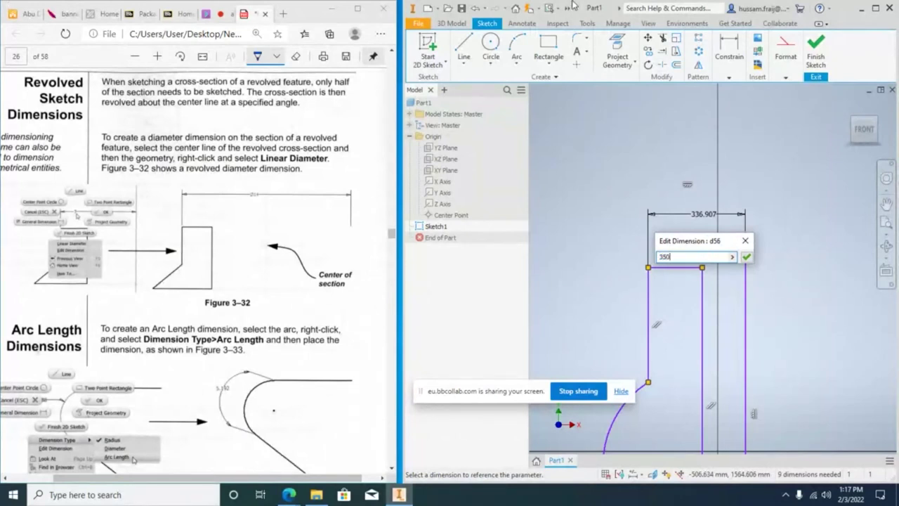
key("Return")
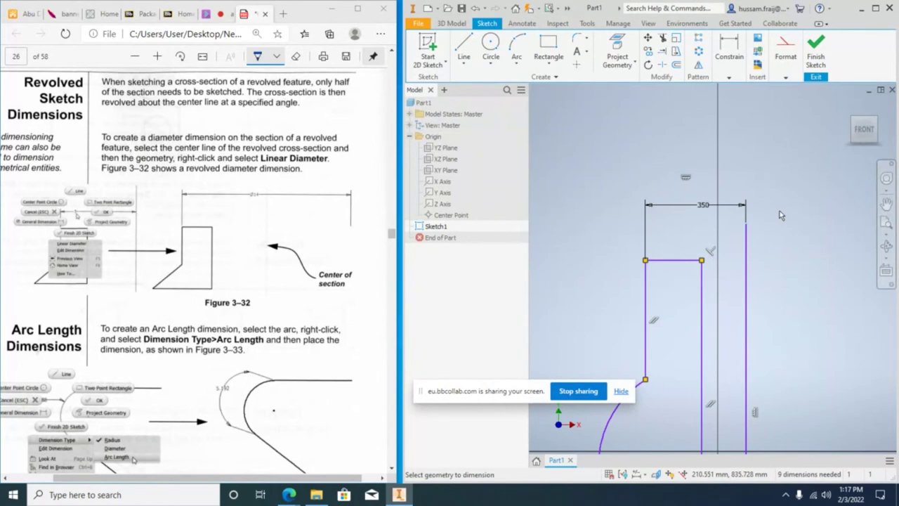
Leave the dimension command and delete the 350 mm dimension.
right_click(782, 187)
left_click(804, 189)
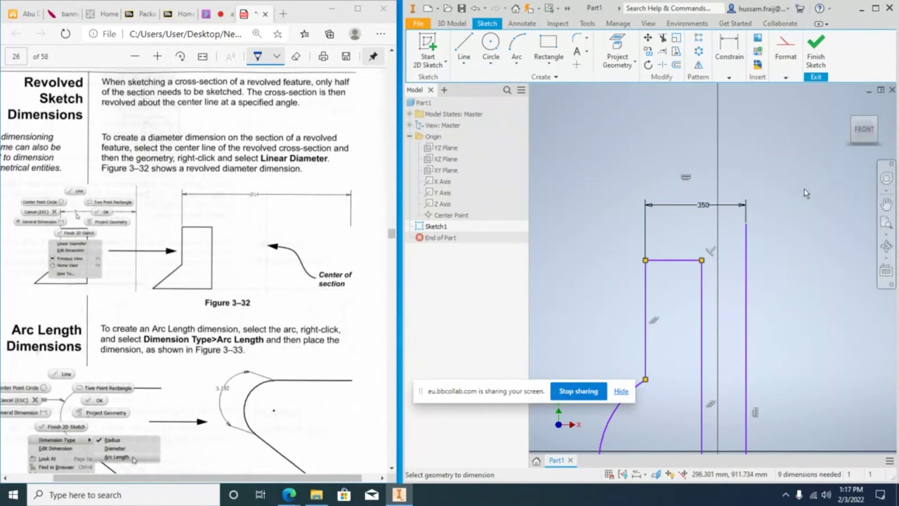
left_click(704, 207)
key("Delete")
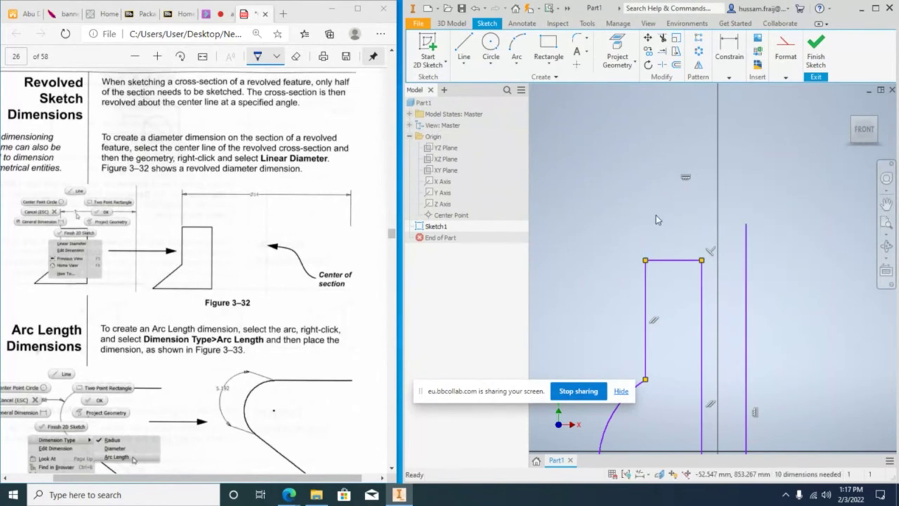
In the PDF manual, circle the Ø14 dimension in Figure 3–32 by pen, mark it with an arrow, and write "Diameter" beneath it.
mouse_move(274, 192)
left_mouse_down()
mouse_move(243, 179)
mouse_move(272, 192)
left_mouse_up()
scroll(274, 192, "up", 1, "ctrl")
scroll(274, 192, "up", 4, "ctrl")
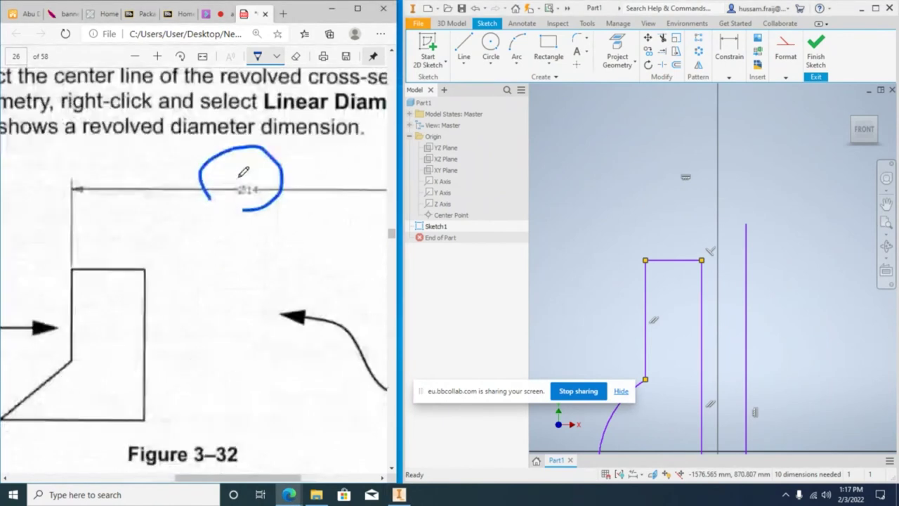
left_click_drag(247, 170, 239, 200)
mouse_move(168, 274)
left_mouse_down()
mouse_move(167, 329)
mouse_move(144, 323)
left_mouse_up()
left_click_drag(251, 292, 252, 309)
mouse_move(275, 280)
left_mouse_down()
mouse_move(264, 301)
mouse_move(337, 279)
mouse_move(345, 253)
mouse_move(381, 261)
mouse_move(377, 281)
left_mouse_up()
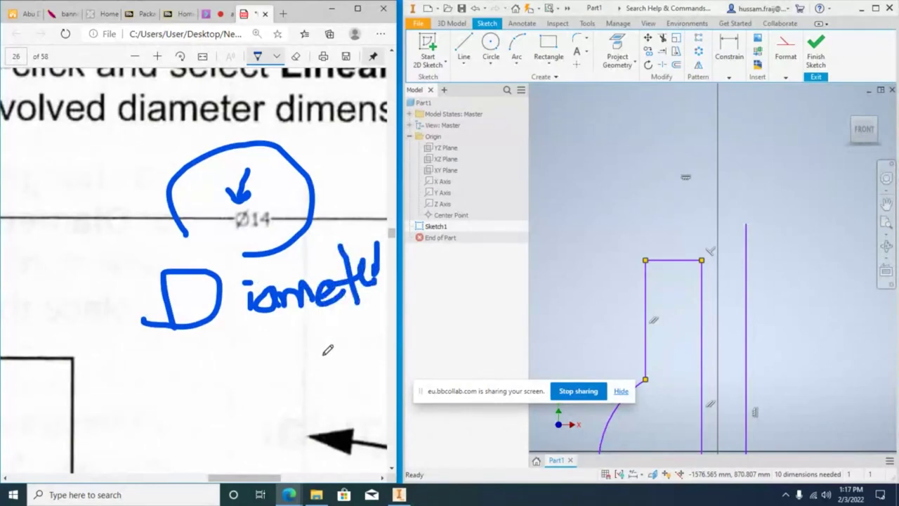
scroll(206, 237, "down", 3, "ctrl")
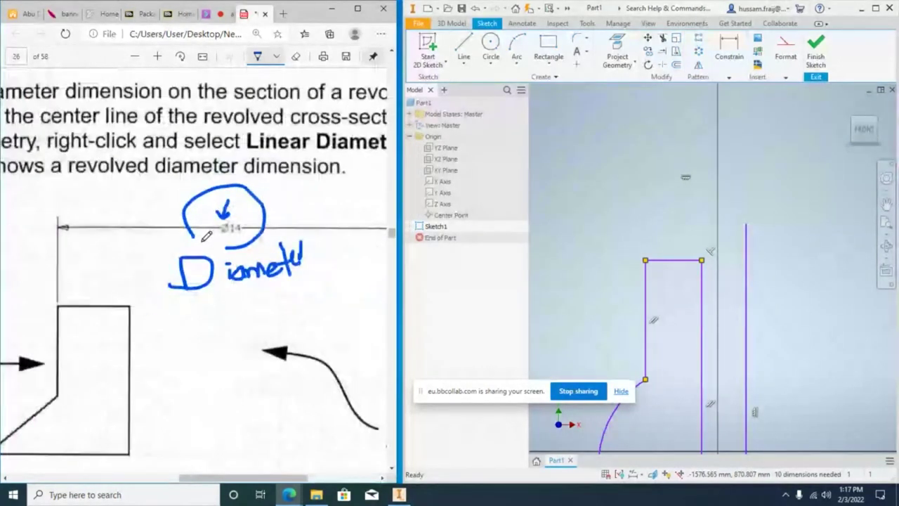
scroll(206, 236, "down", 3, "ctrl")
Back in Inventor, convert the separate vertical line beside the profile to a centerline.
middle_click_drag(757, 267, 762, 187)
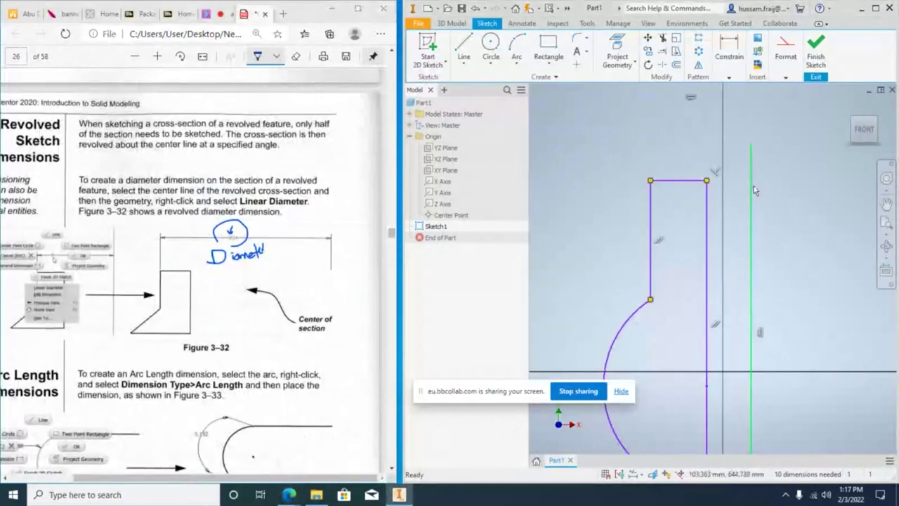
left_click(787, 77)
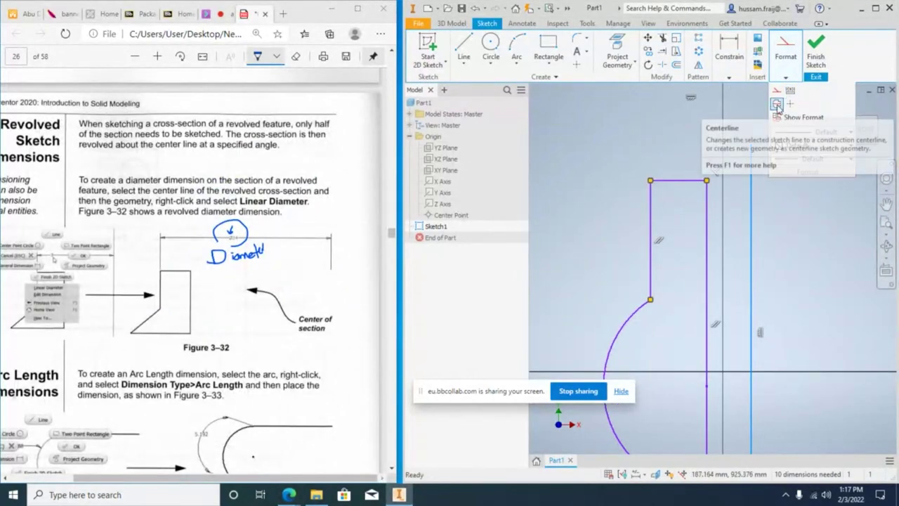
left_click(777, 104)
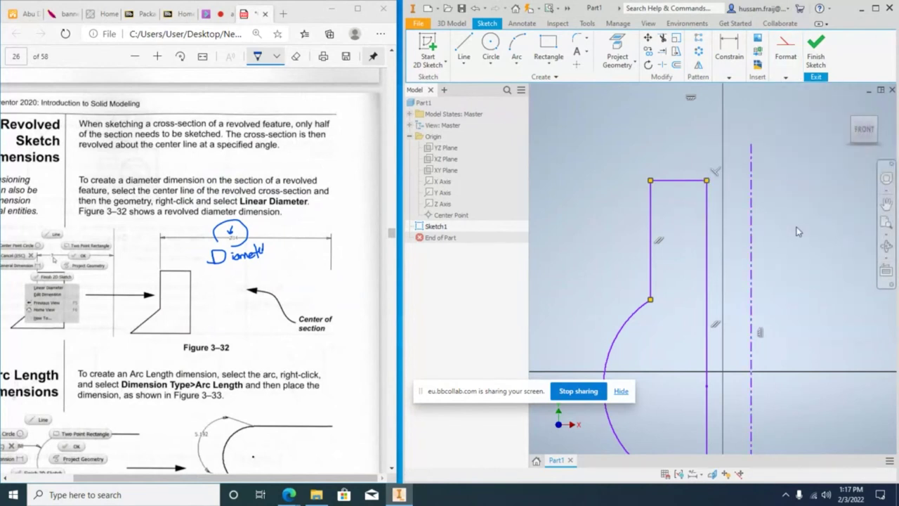
Add a 700 mm linear diameter dimension between the profile's short outer vertical edge and the centerline.
left_click(729, 77)
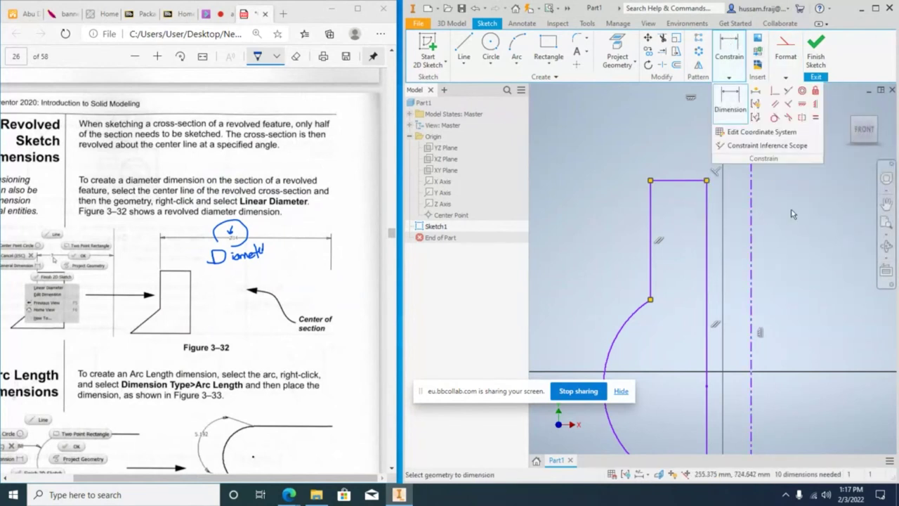
left_click(735, 105)
left_click(651, 225)
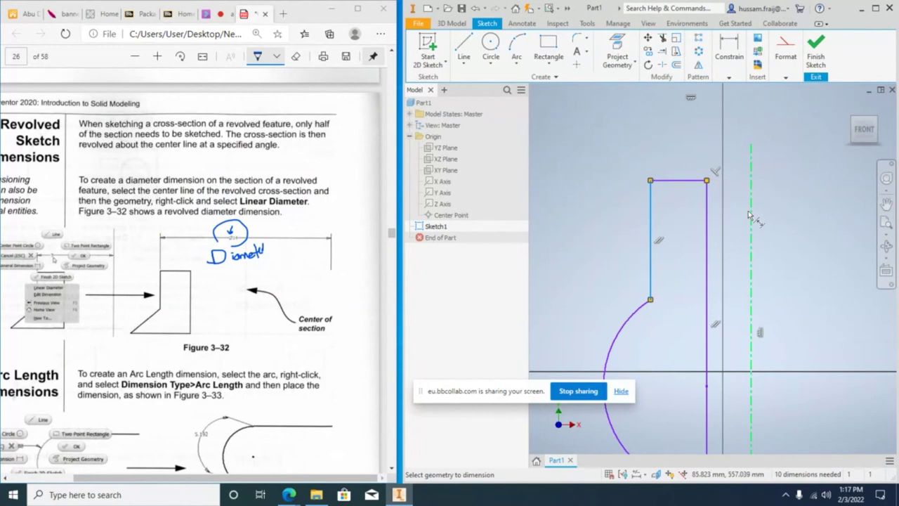
left_click(751, 160)
left_click(739, 125)
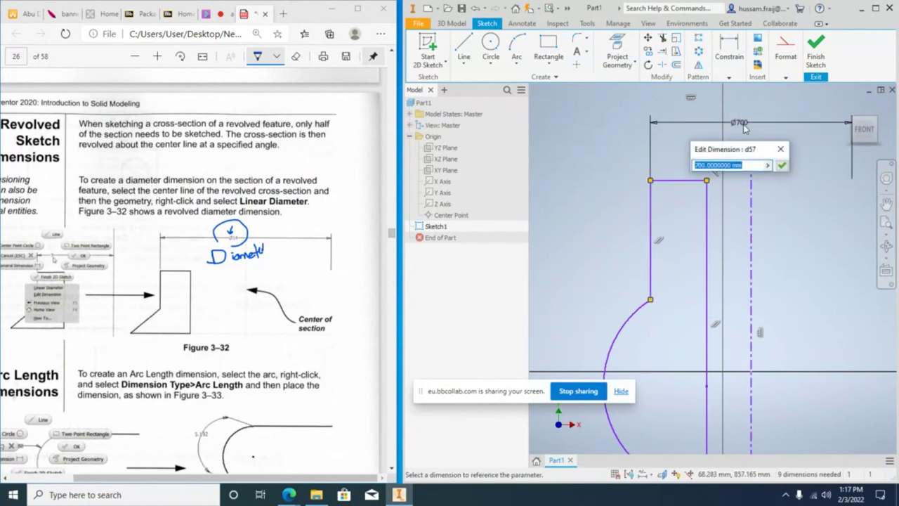
key("Return")
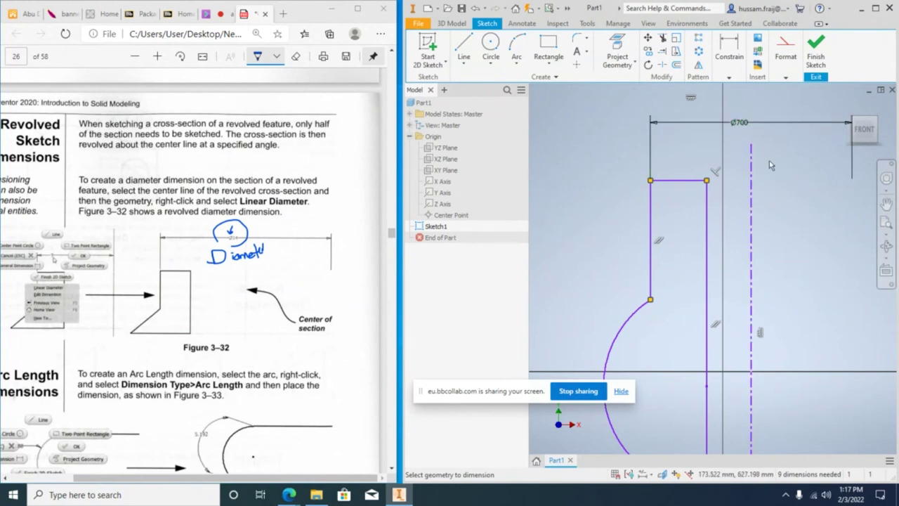
Finish the sketch and revolve the profile a full 360 degrees about the centerline.
scroll(749, 177, "down", 1)
left_click(853, 118)
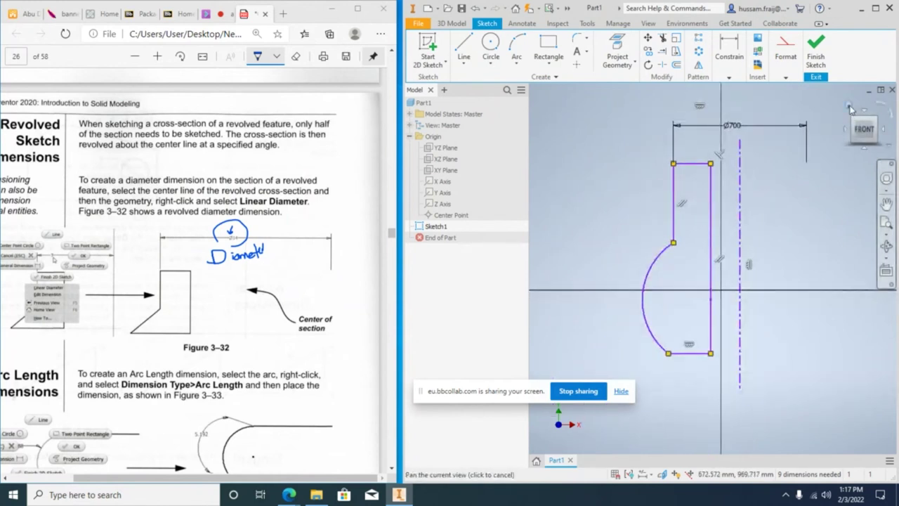
left_click(822, 46)
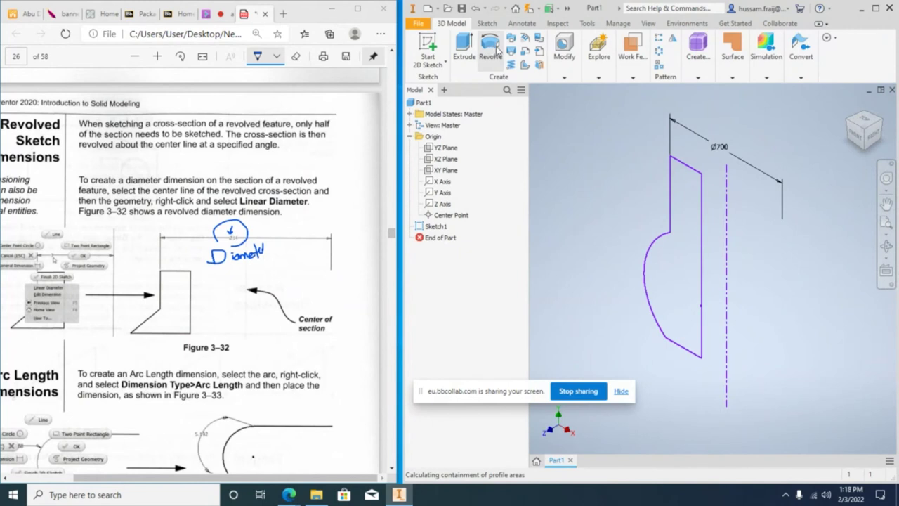
left_click(491, 47)
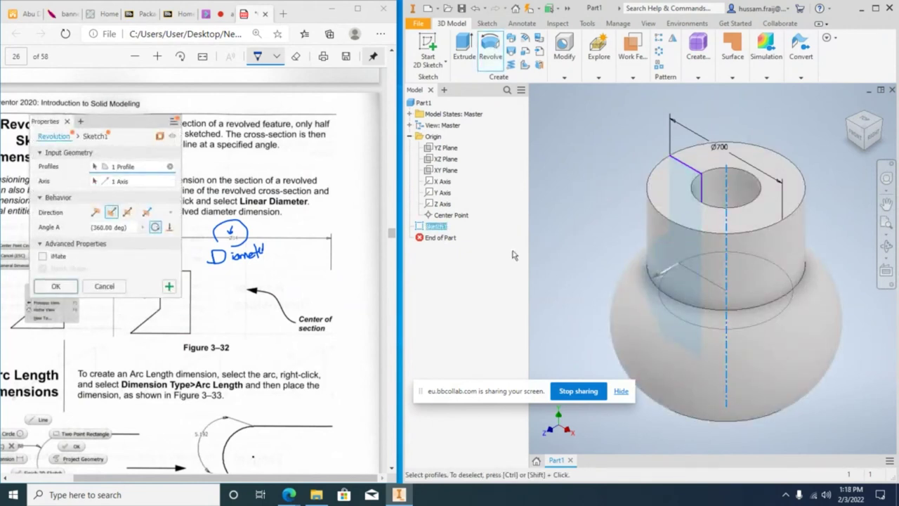
left_click_drag(125, 125, 555, 112)
left_click(574, 254)
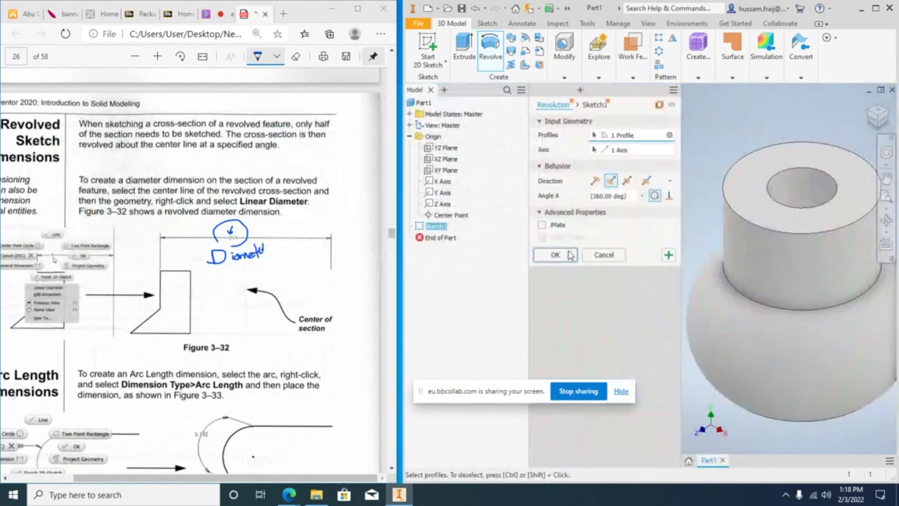
Examine the revolved body from another angle, and look through the manual from Arc Length Dimensions to the Dimension Types section.
left_click(889, 224)
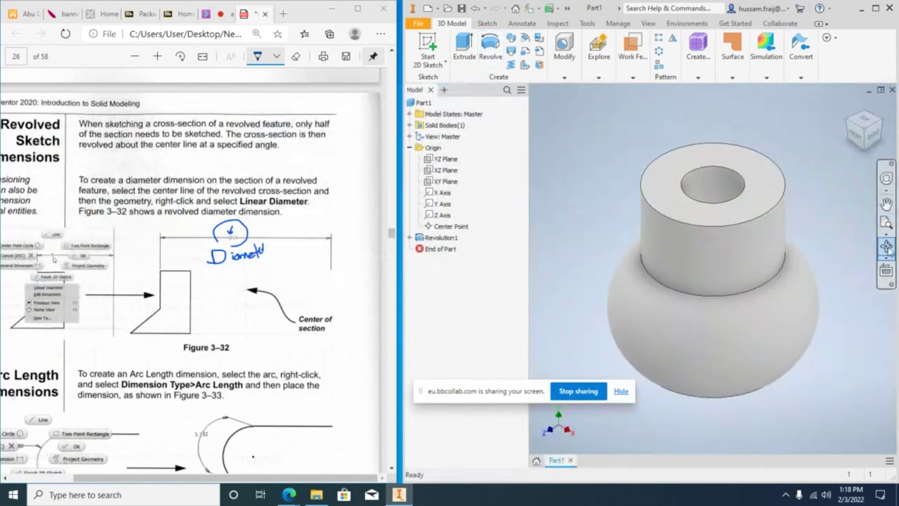
left_click(887, 247)
left_click_drag(709, 281, 688, 315)
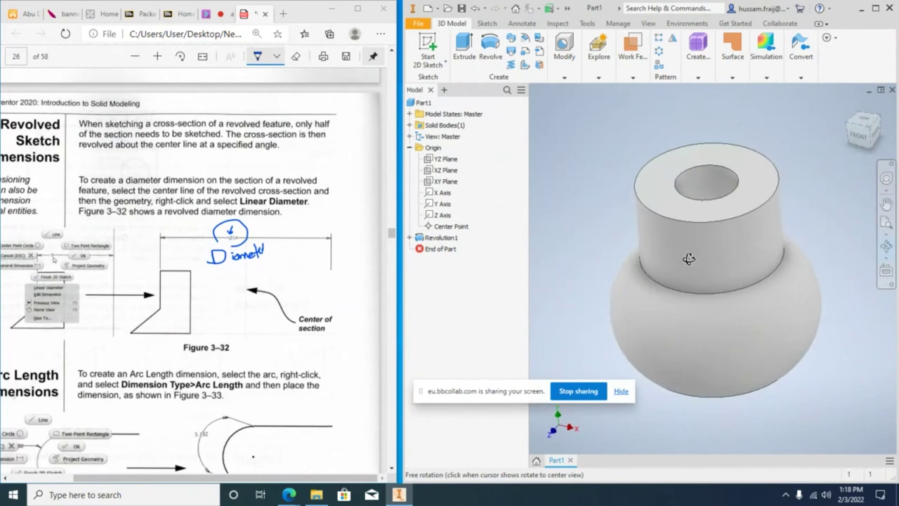
right_click(731, 148)
left_click(770, 145)
scroll(267, 250, "down", 9)
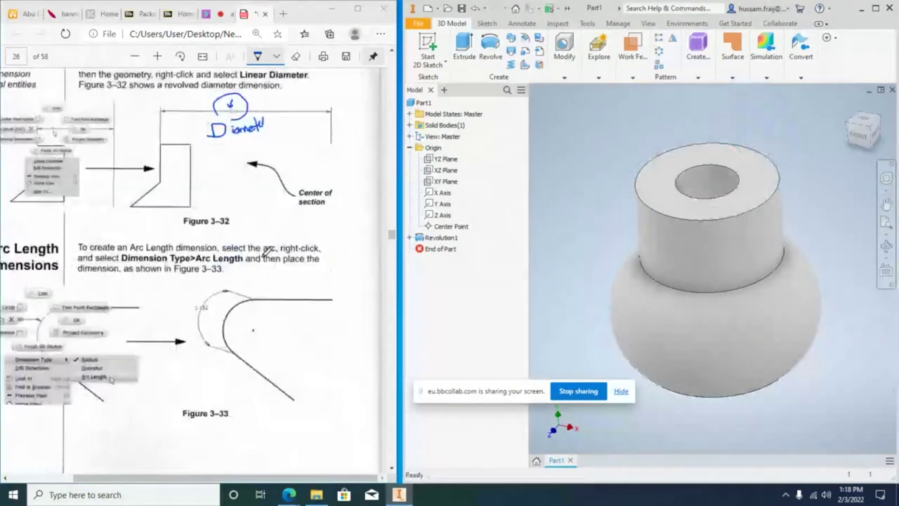
scroll(266, 252, "up", 6)
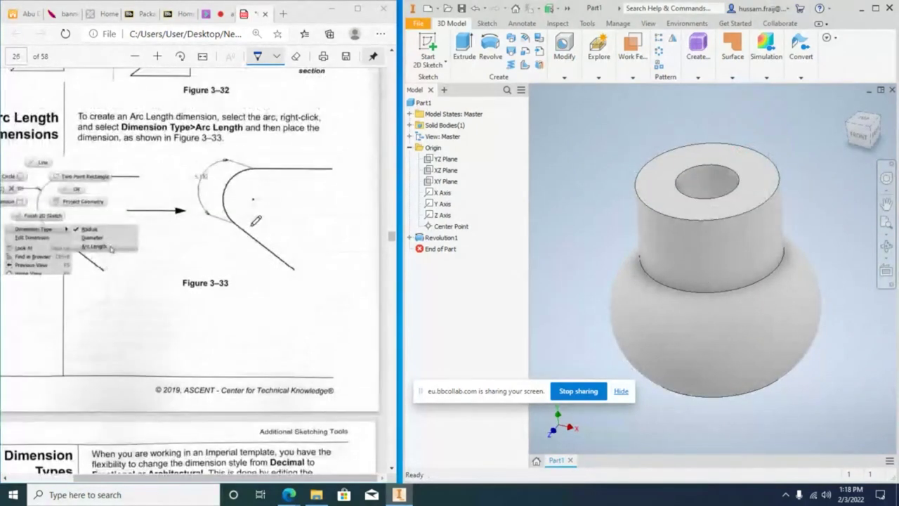
scroll(236, 223, "down", 5)
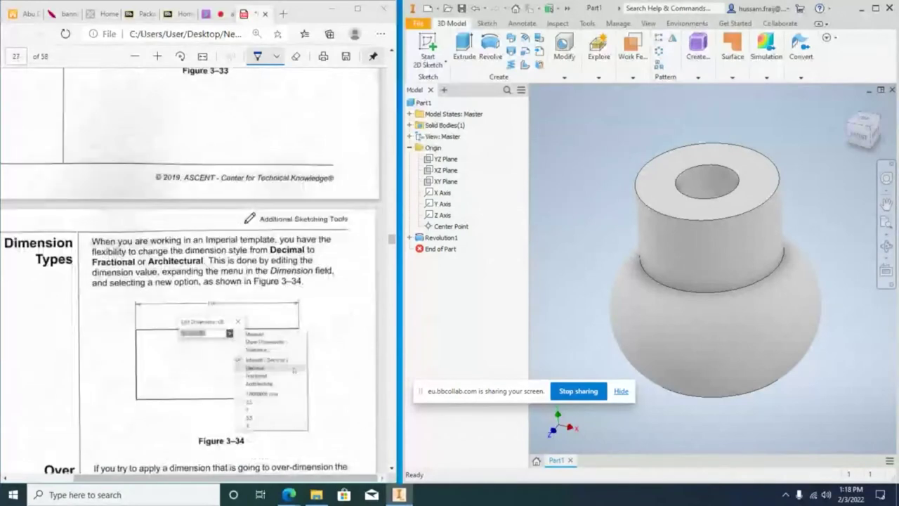
Consult the manual's Over Dimensioned Entities section, and delete the revolved feature together with its consumed sketch.
scroll(251, 219, "down", 2)
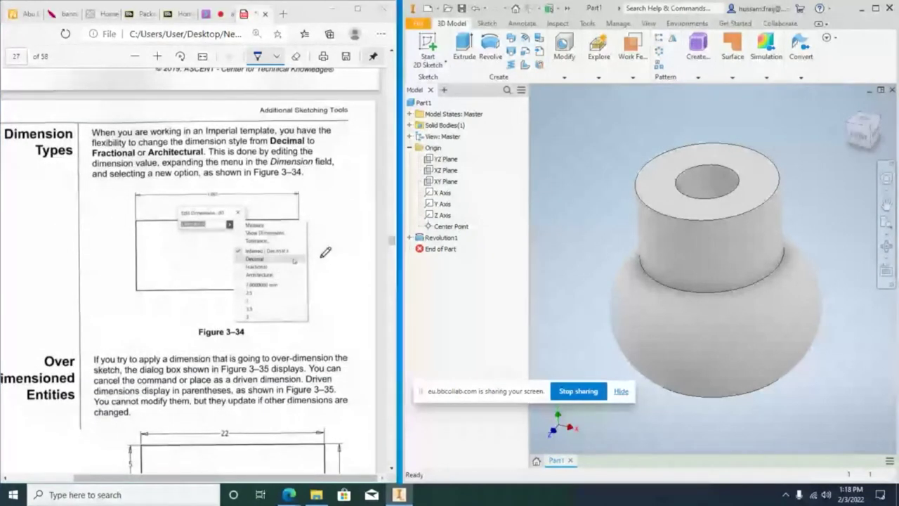
scroll(179, 346, "down", 6)
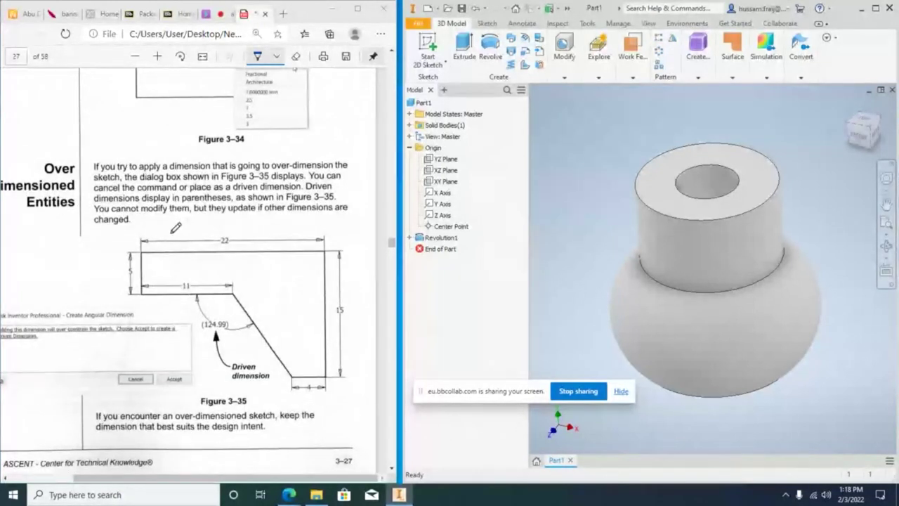
right_click(449, 239)
left_click(469, 295)
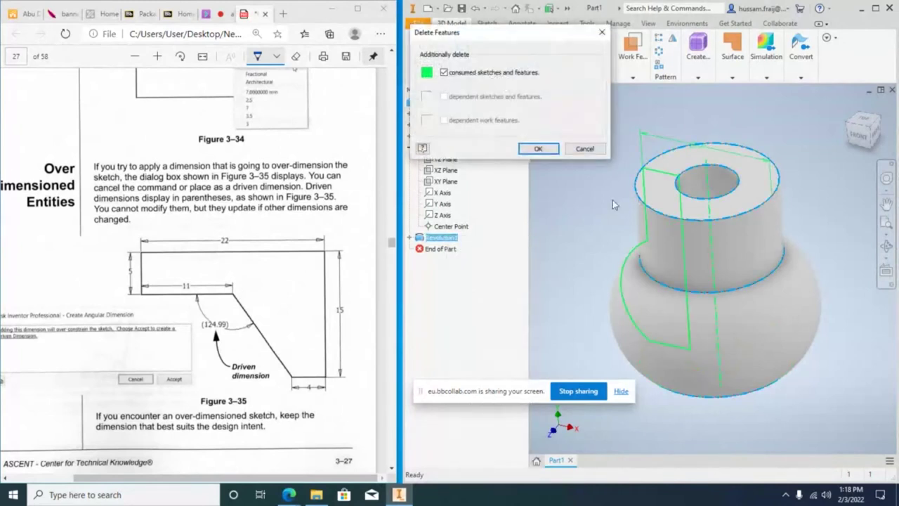
left_click(550, 145)
Start a 2D sketch on the XY plane and draw a two-point rectangle about 8 mm tall around the origin.
left_click(427, 44)
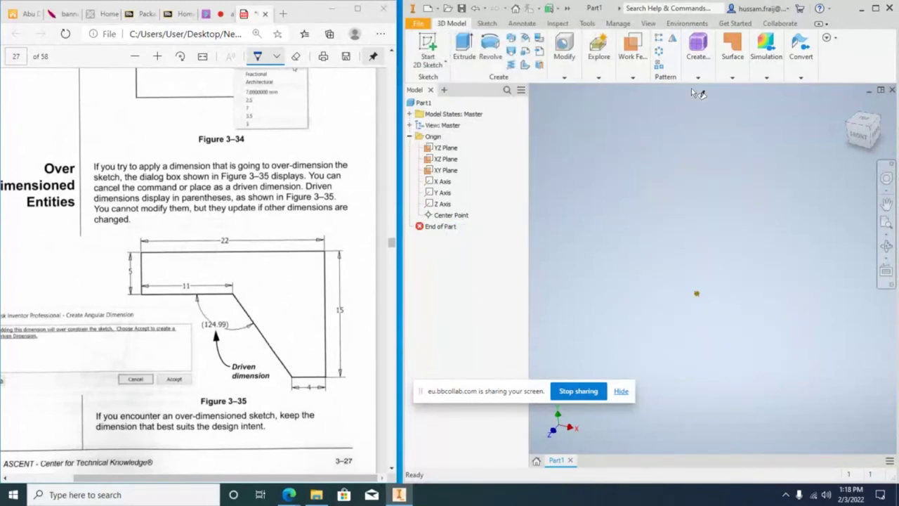
left_click(701, 207)
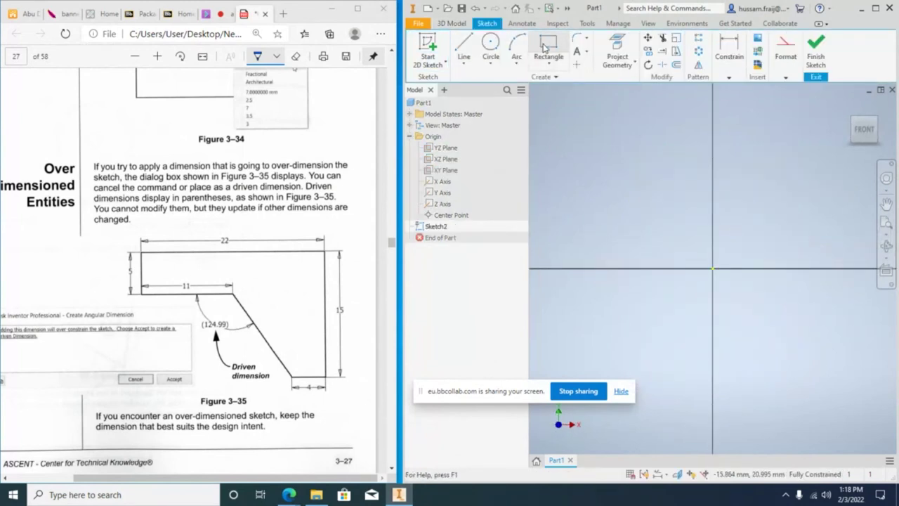
left_click(548, 45)
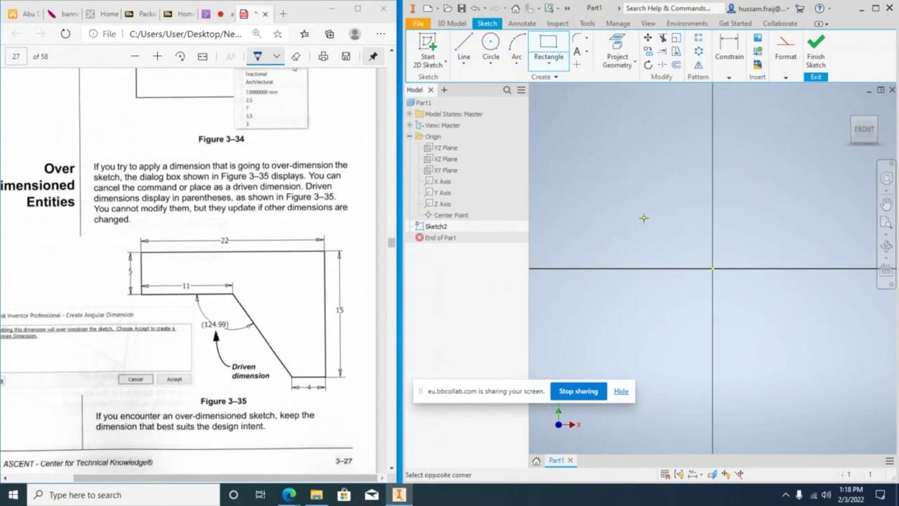
left_click(745, 304)
left_click(643, 218)
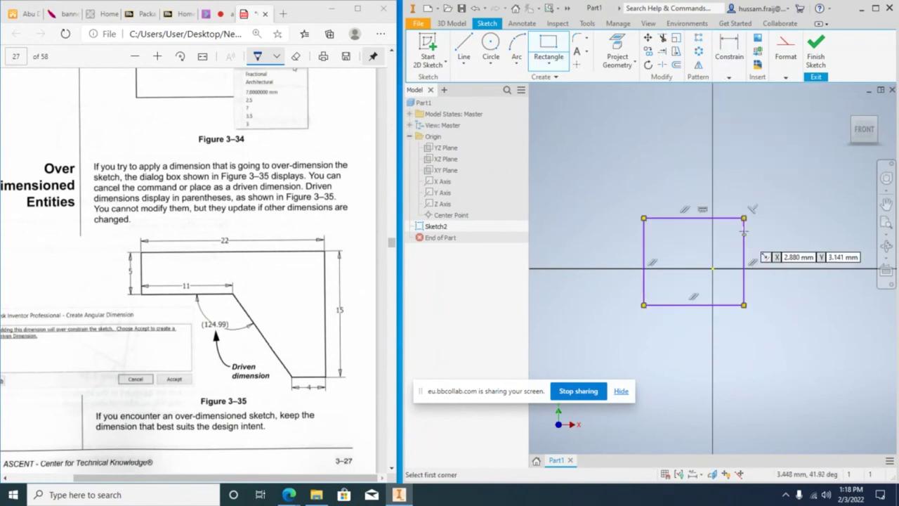
Dimension the rectangle's right vertical edge at 8 mm.
left_click(729, 76)
left_click(729, 106)
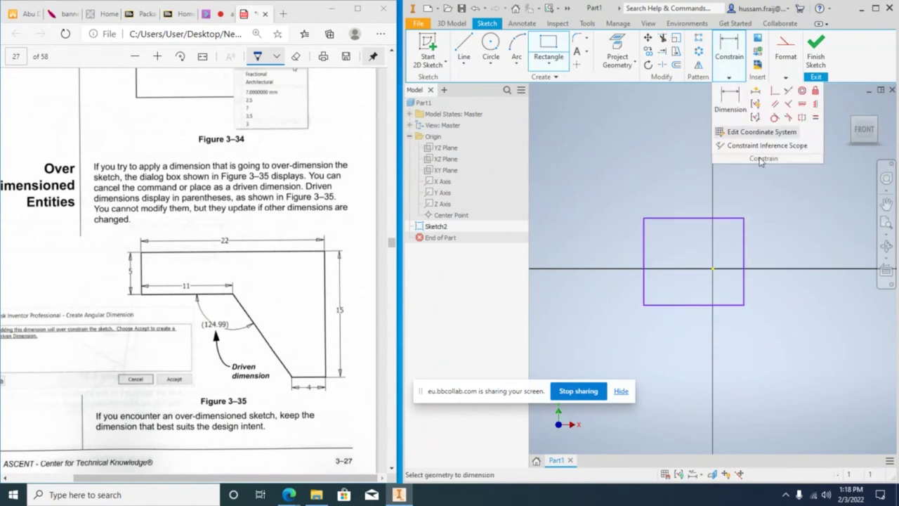
left_click(744, 257)
left_click(768, 259)
type("8")
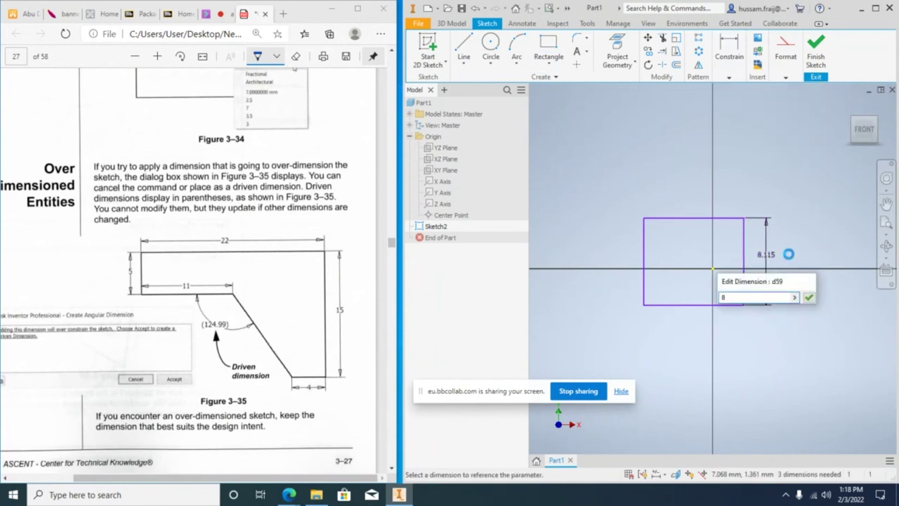
key("Return")
Add a driven dimension to the rectangle's left vertical edge, and circle the "Driven dimension" label in the manual's Figure 3-35.
left_click(645, 253)
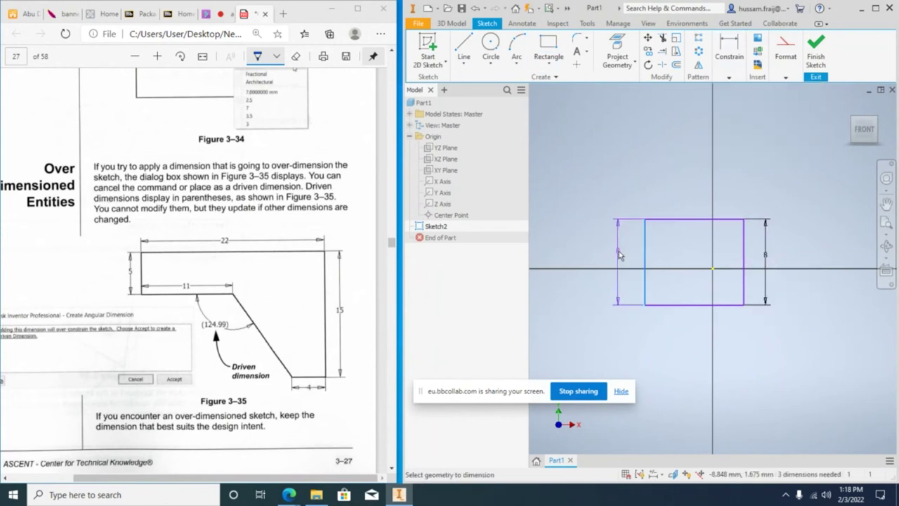
left_click(618, 252)
left_click(652, 111)
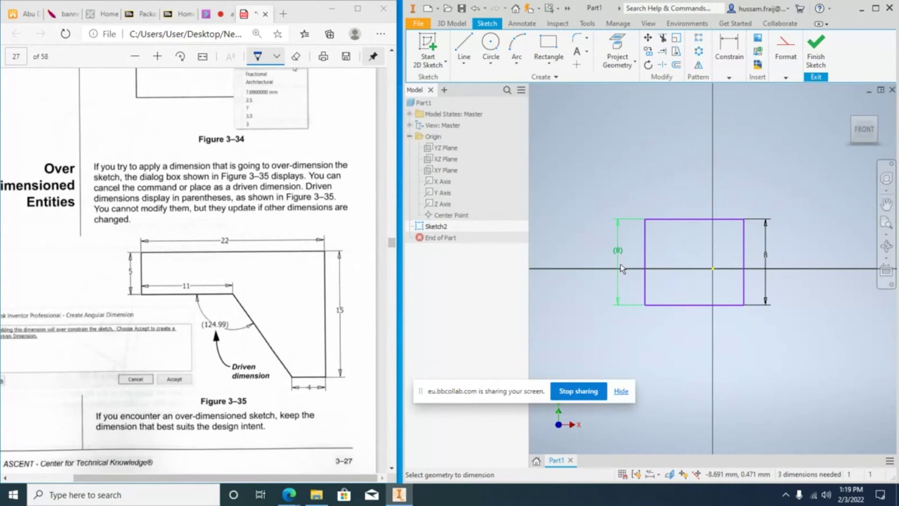
left_click_drag(258, 378, 228, 356)
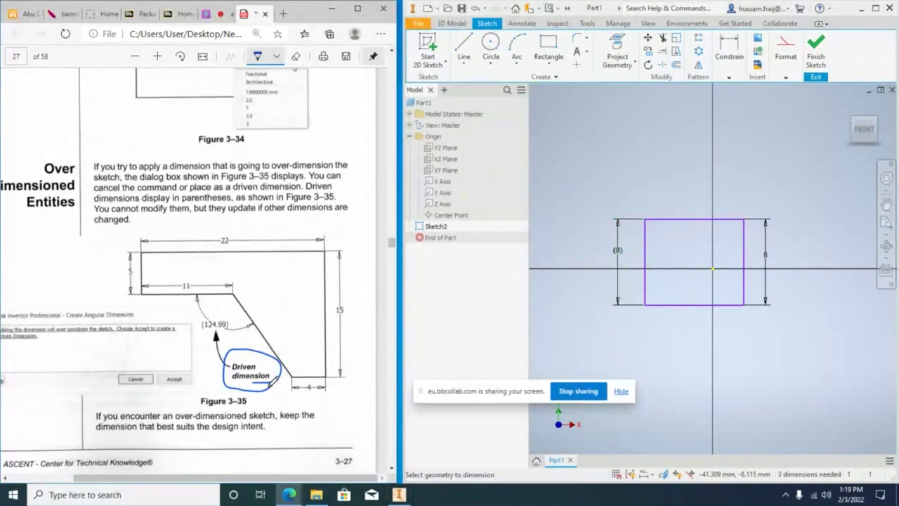
Look through Practice 3a, Apply Constraints, in the manual, from its objectives to the dimensioned sketch in Figure 3-45.
scroll(240, 346, "down", 6)
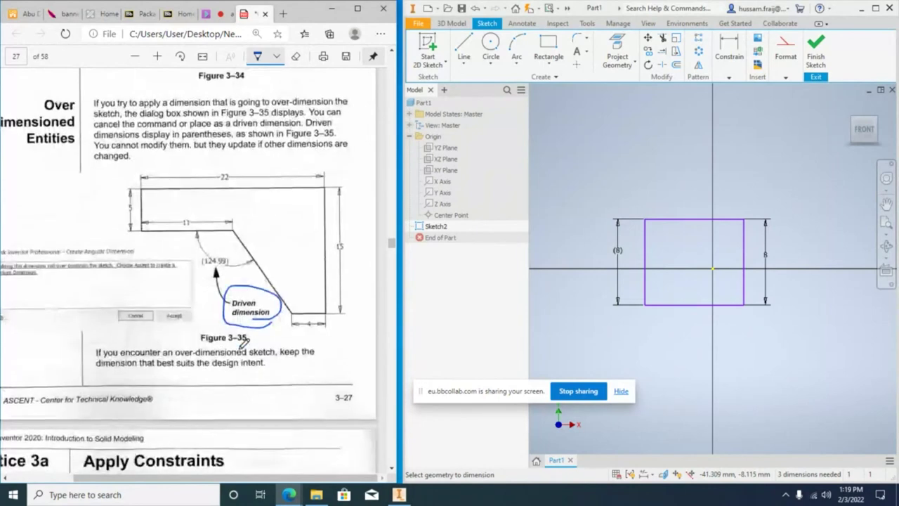
scroll(234, 337, "down", 3)
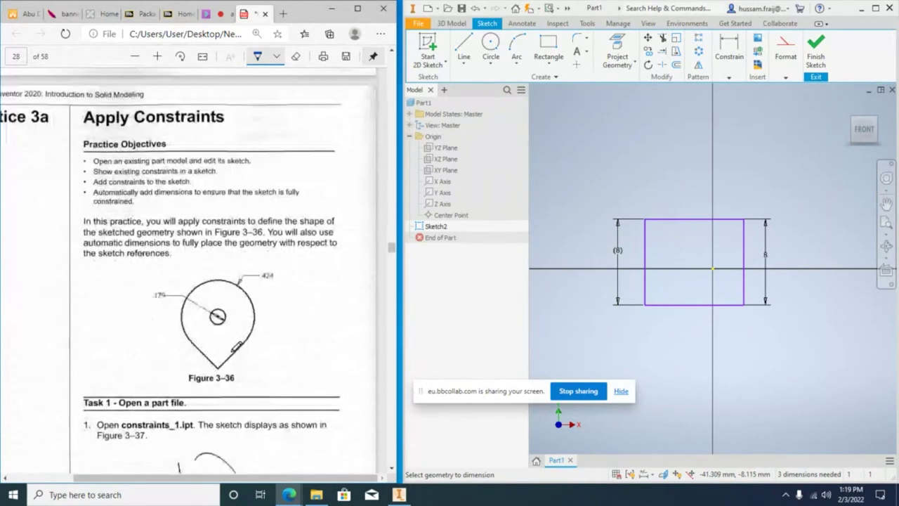
scroll(242, 407, "up", 3)
left_click_drag(245, 478, 189, 478)
scroll(243, 241, "down", 1)
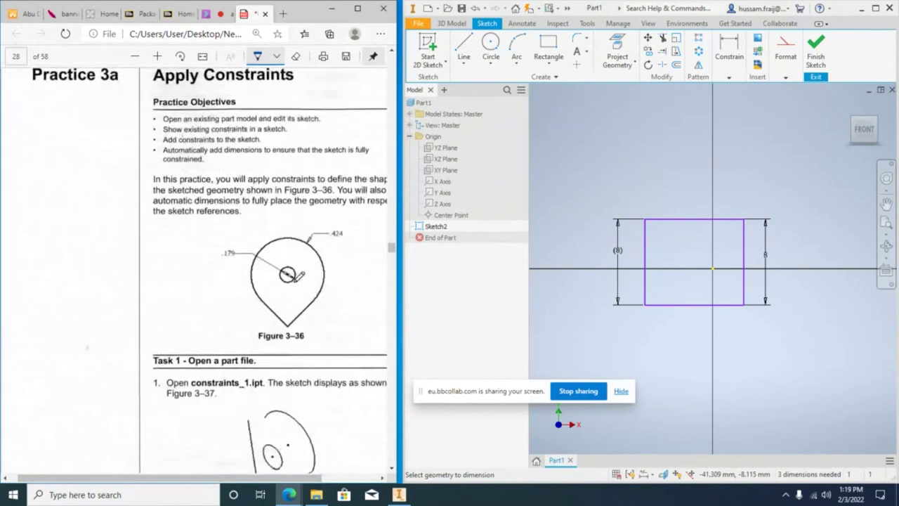
scroll(288, 292, "down", 3)
scroll(286, 295, "up", 3)
scroll(285, 301, "down", 1)
scroll(287, 301, "down", 8)
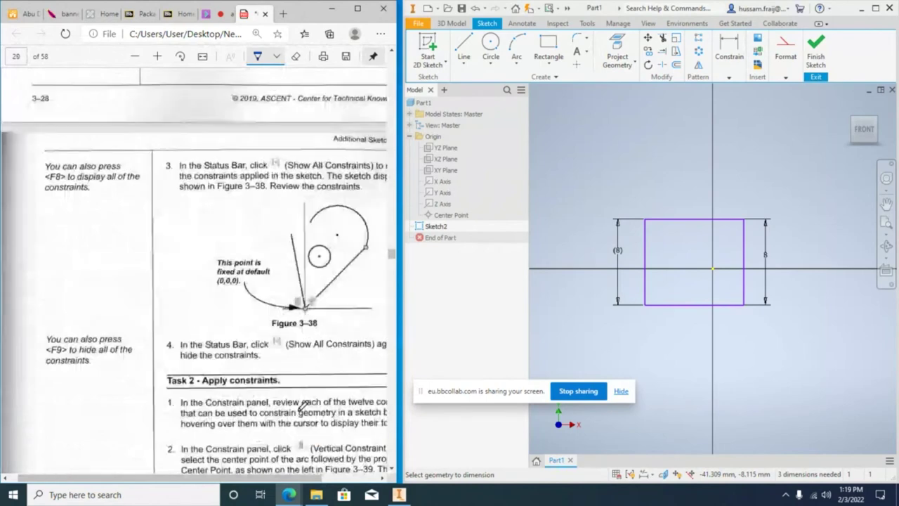
scroll(280, 439, "right", 2)
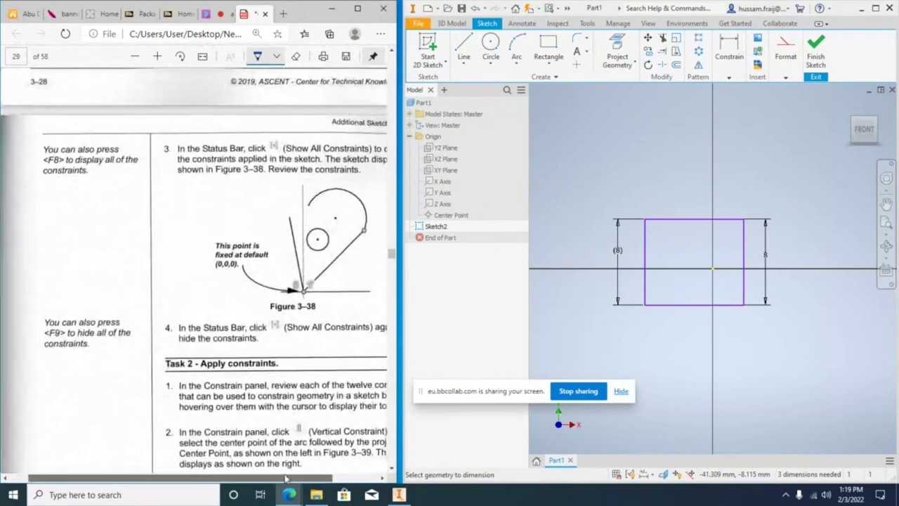
scroll(288, 362, "down", 3)
scroll(288, 362, "down", 6)
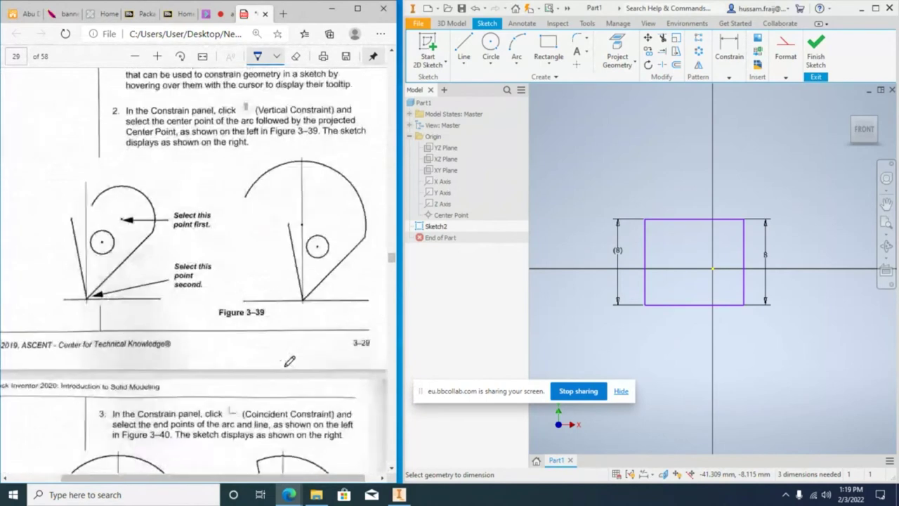
scroll(187, 238, "down", 20)
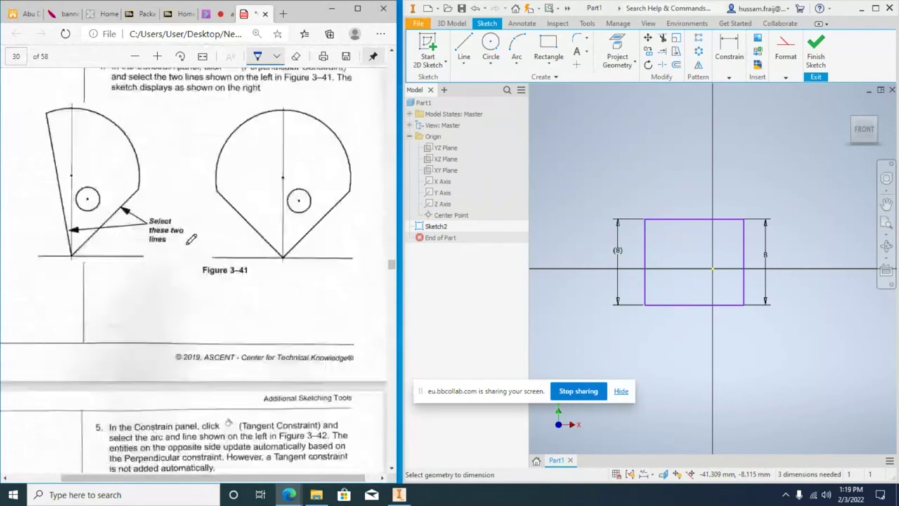
scroll(190, 239, "down", 20)
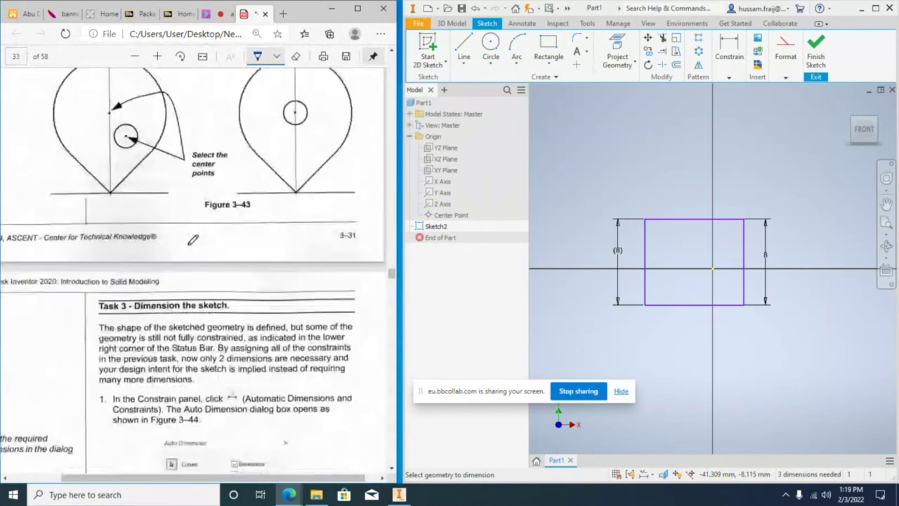
scroll(191, 239, "down", 10)
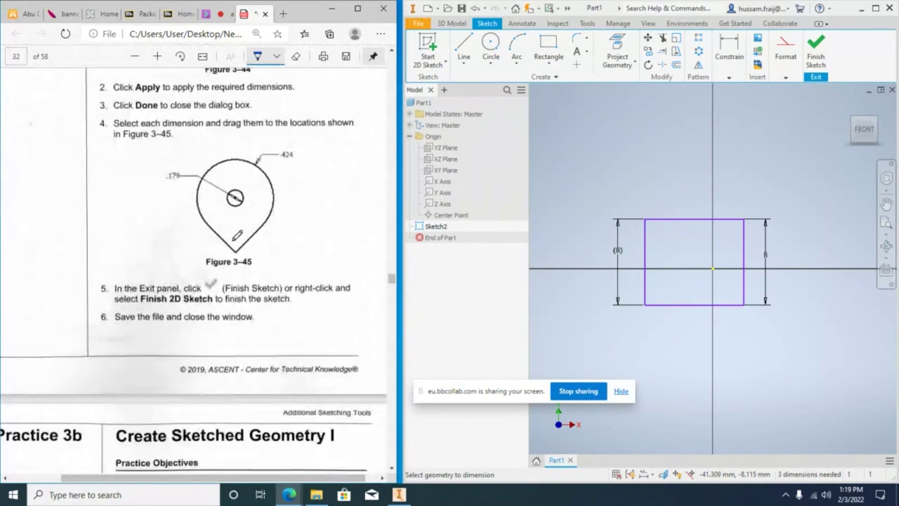
scroll(237, 235, "down", 4)
Return in the manual to the Coincident Constraint instruction with Figure 3-40 in Practice 3a.
scroll(239, 237, "up", 8)
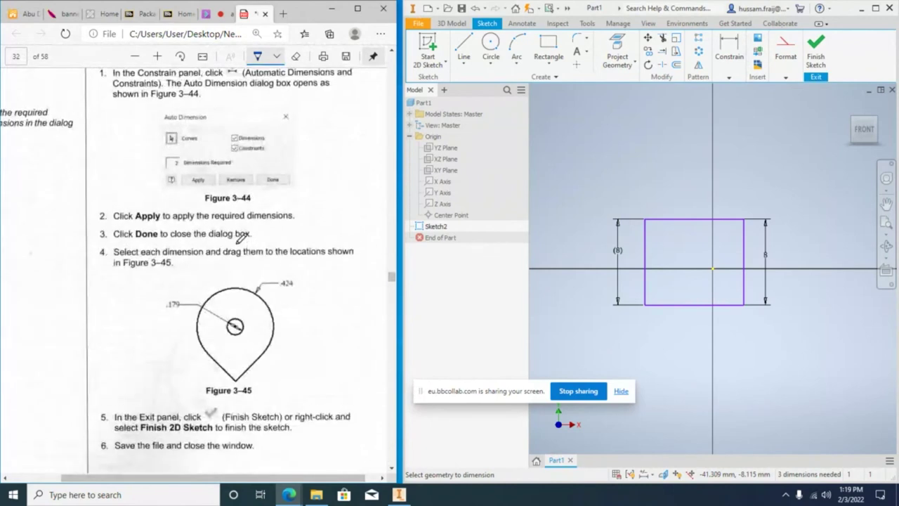
scroll(241, 240, "up", 3)
scroll(191, 228, "up", 15)
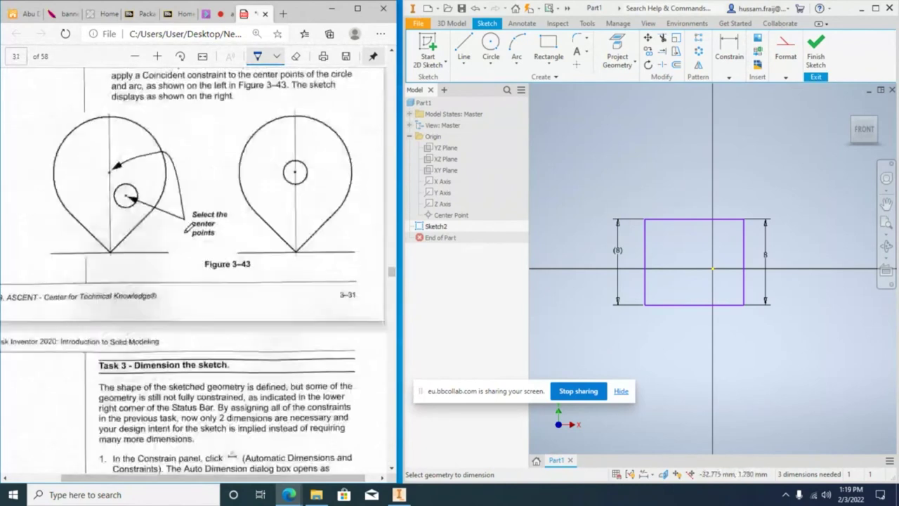
scroll(191, 227, "up", 10)
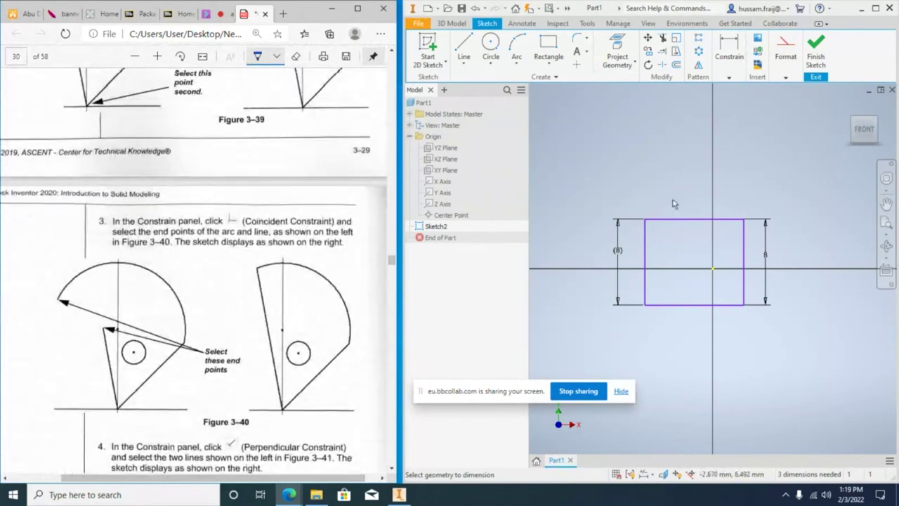
Back in Inventor, delete the rectangle and both of its dimensions from the sketch.
left_click(827, 344)
right_click(799, 198)
left_click(831, 200)
left_click_drag(558, 172, 803, 327)
key("Delete")
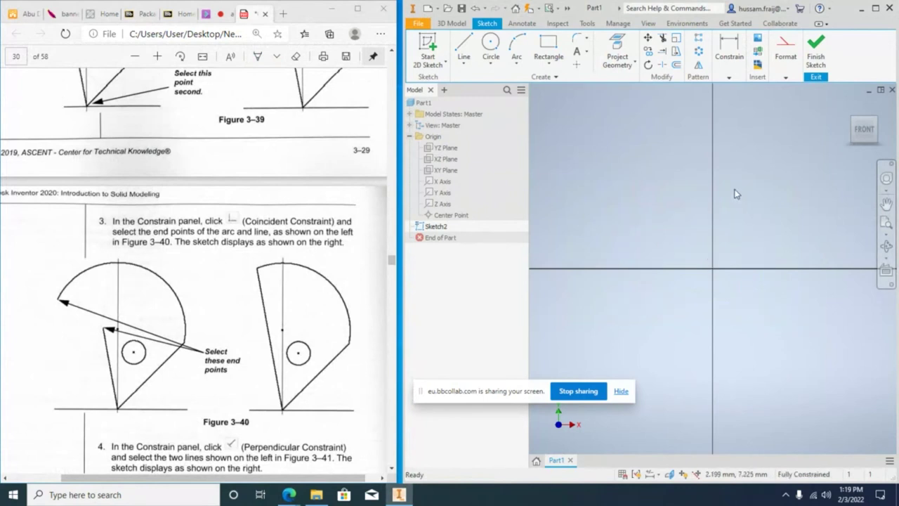
Project the X and Y origin axes into the sketch.
left_click(468, 43)
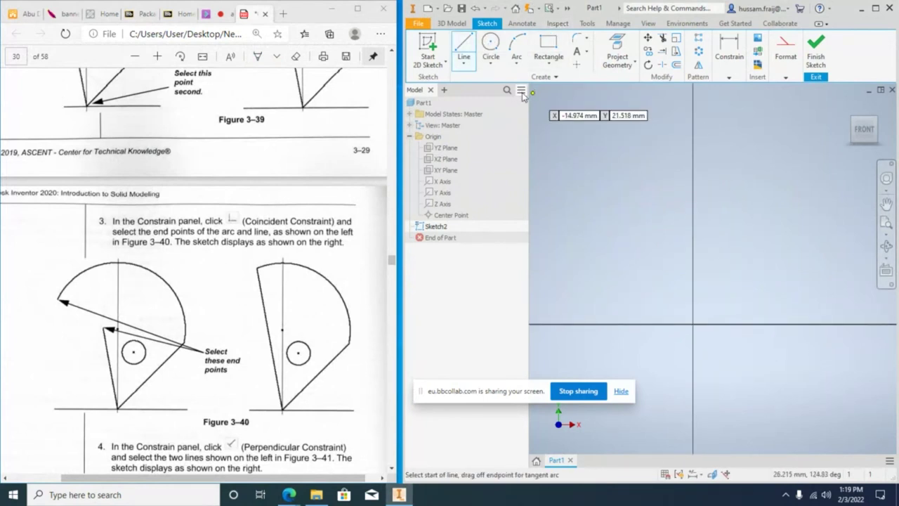
left_click(613, 45)
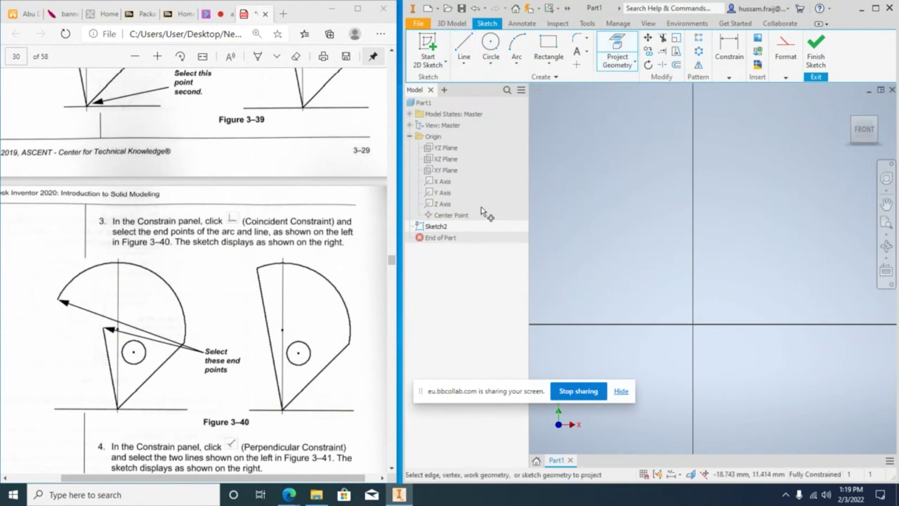
left_click(444, 181)
left_click(442, 193)
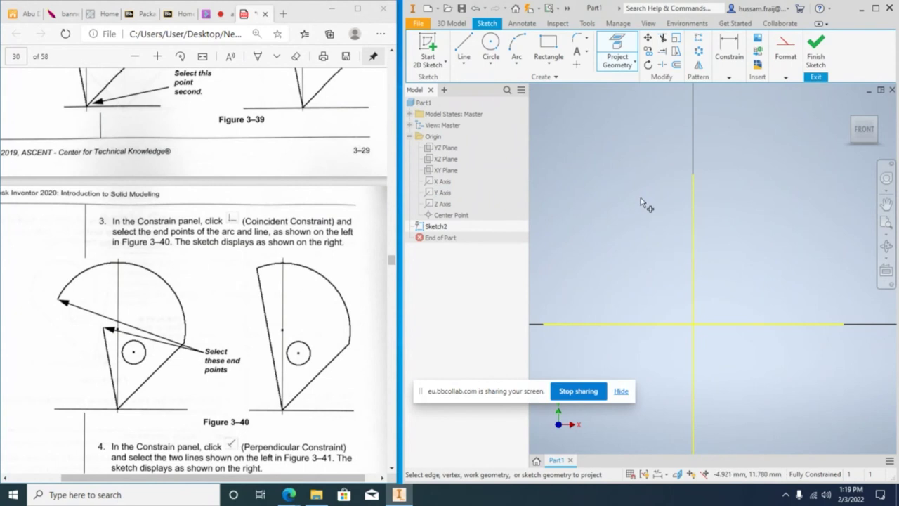
right_click(641, 199)
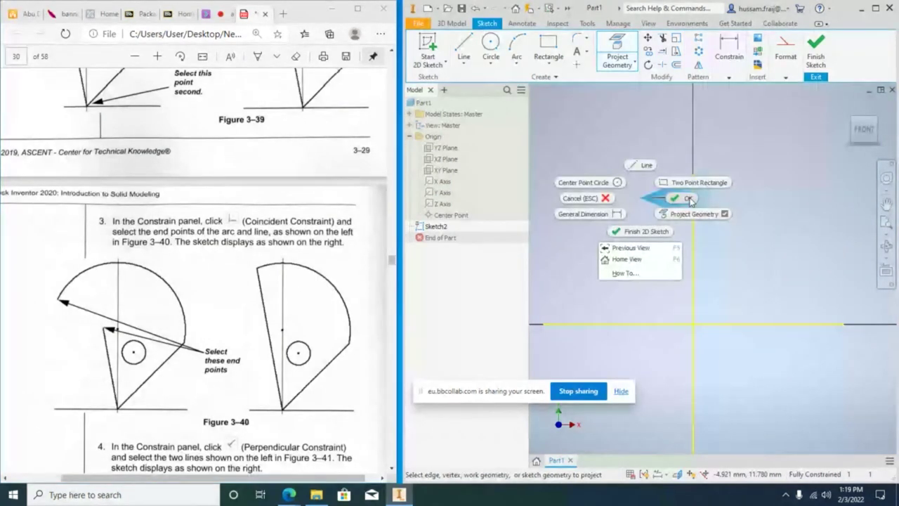
left_click(690, 200)
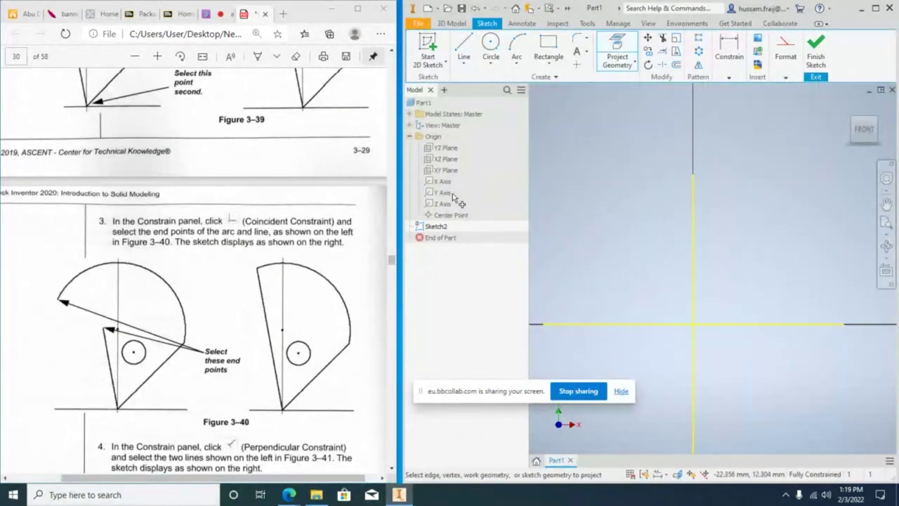
Sketch a line about 14 mm long from the origin up to the right at about 43 degrees.
left_click(464, 43)
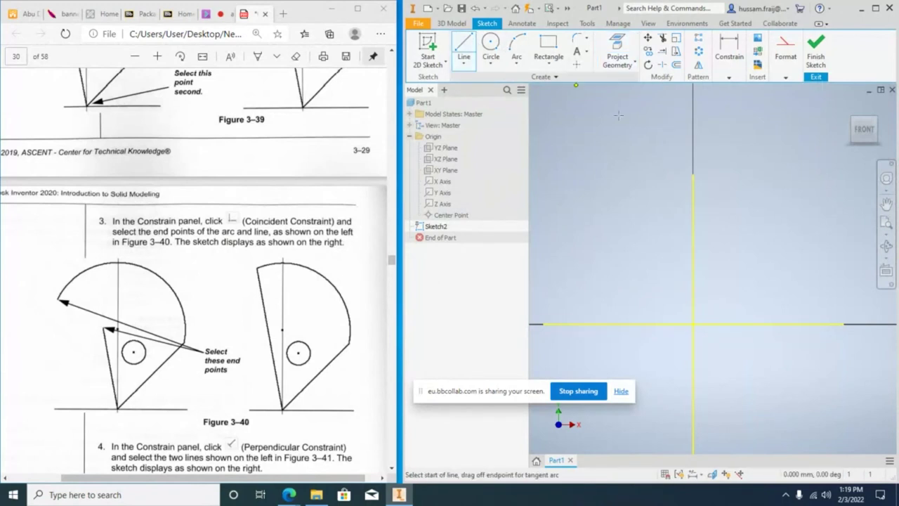
left_click(693, 324)
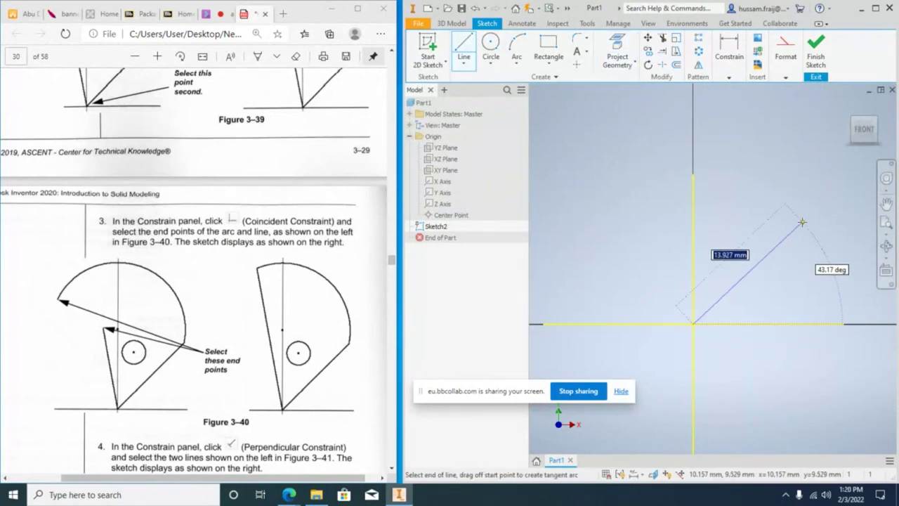
left_click(802, 223)
key("Escape")
Sketch a second line from the origin up to the left, ending at about X -4.2 mm, Y 18.2 mm.
left_click(466, 43)
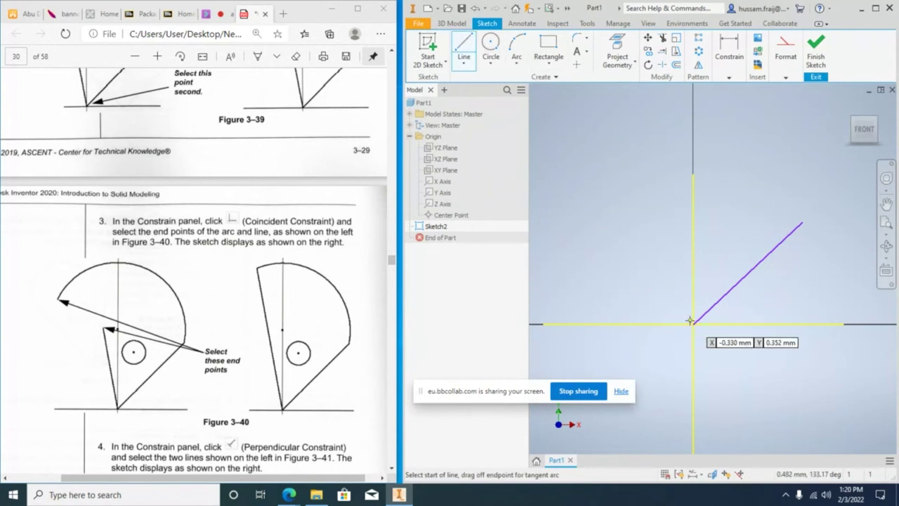
left_click(694, 324)
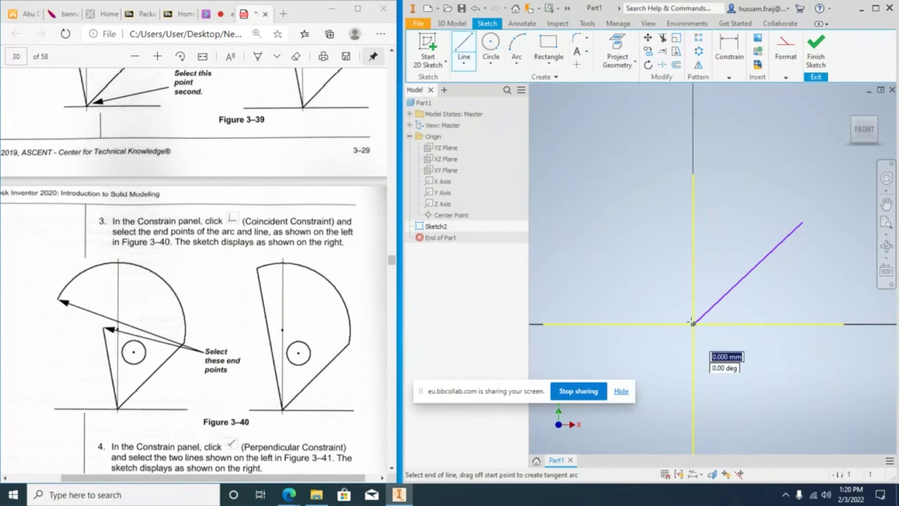
left_click(648, 131)
key("Escape")
Draw a three-point arc bulging up and to the right between the upper ends of the two lines.
middle_click_drag(741, 143, 720, 243)
left_click(516, 49)
left_click(626, 225)
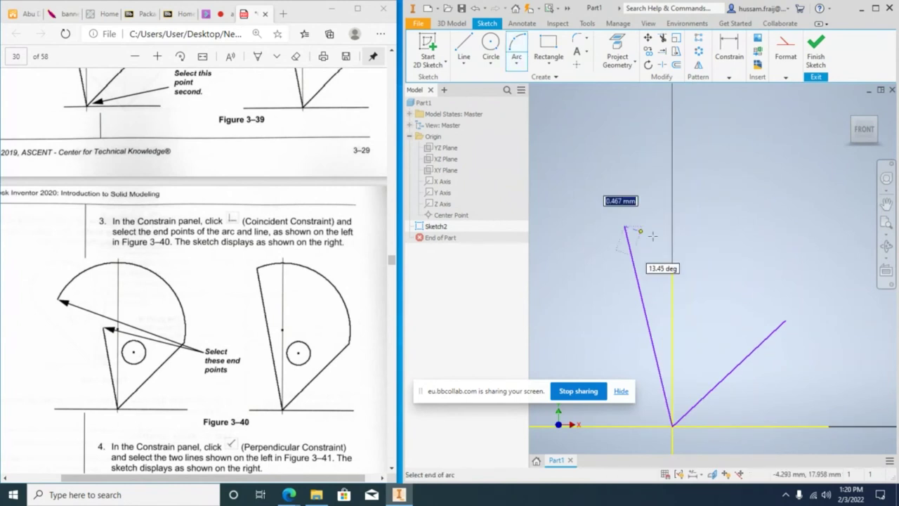
left_click(785, 321)
left_click(741, 230)
key("Escape")
Sketch a small circle inside the closed profile, to the right of the vertical axis.
left_click(490, 47)
left_click(719, 301)
left_click(733, 321)
right_click(782, 274)
key("Escape")
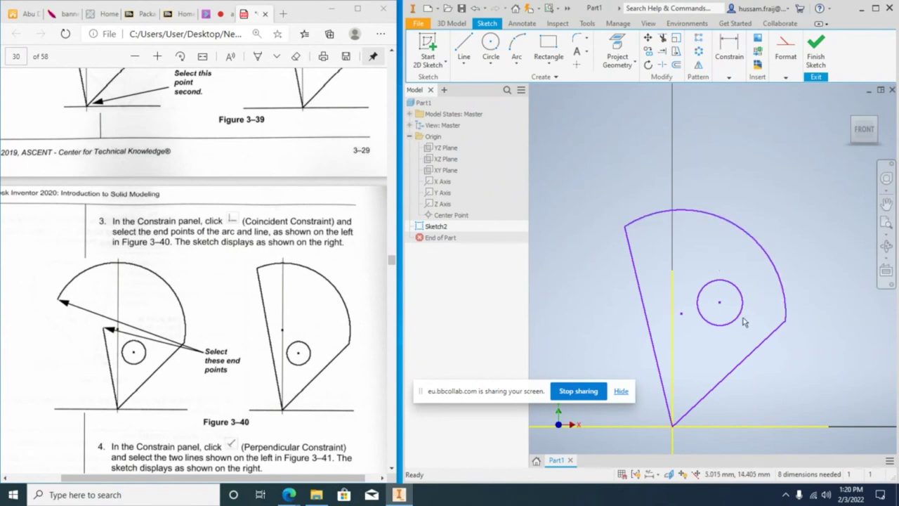
Apply a symmetric constraint to the two slanted lines about the projected vertical axis.
middle_click_drag(696, 209, 695, 177)
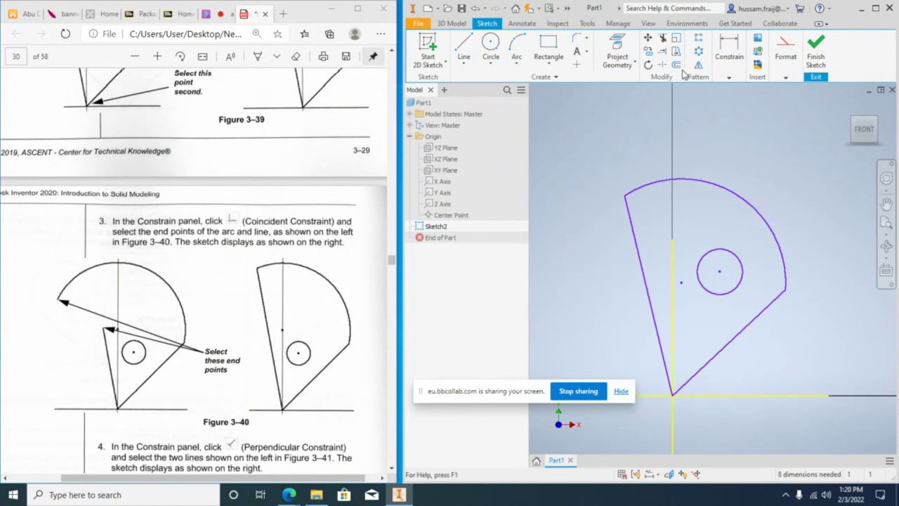
left_click(725, 78)
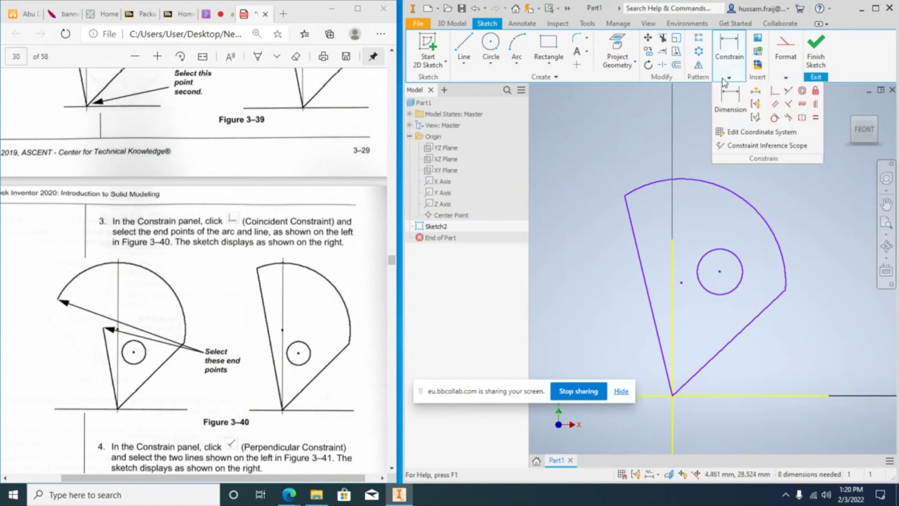
left_click(773, 304)
left_click(672, 274)
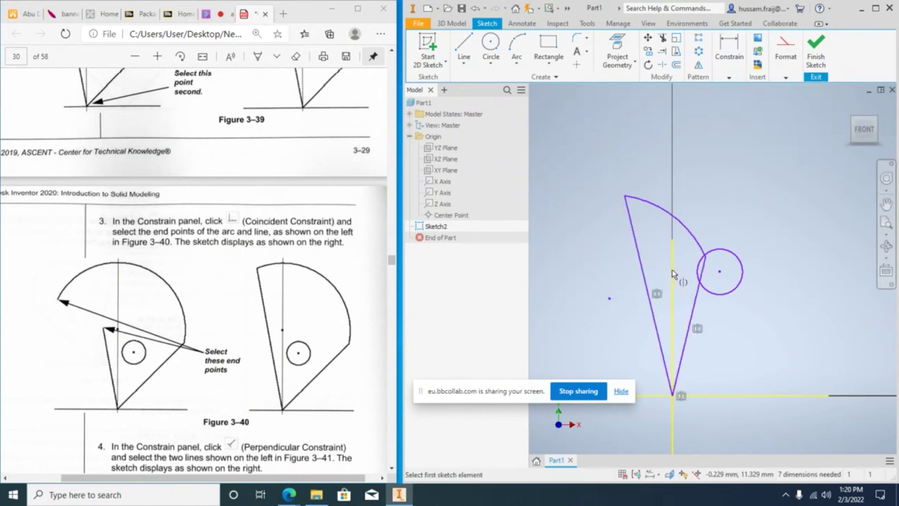
key("Escape")
Test the symmetry by moving the profile's upper right corner outward onto the circle's edge, at about X 4.9 mm, Y 12.9 mm.
left_click(700, 298)
left_click(645, 275)
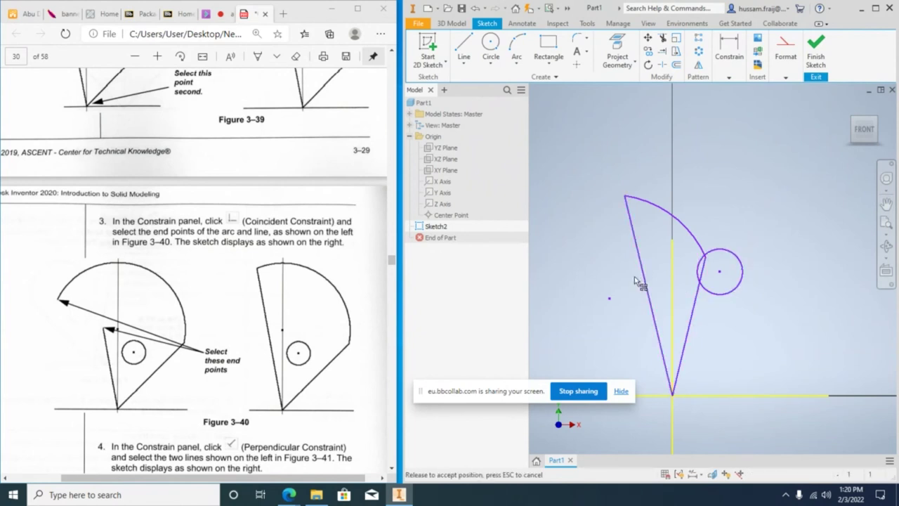
left_click_drag(625, 197, 608, 206)
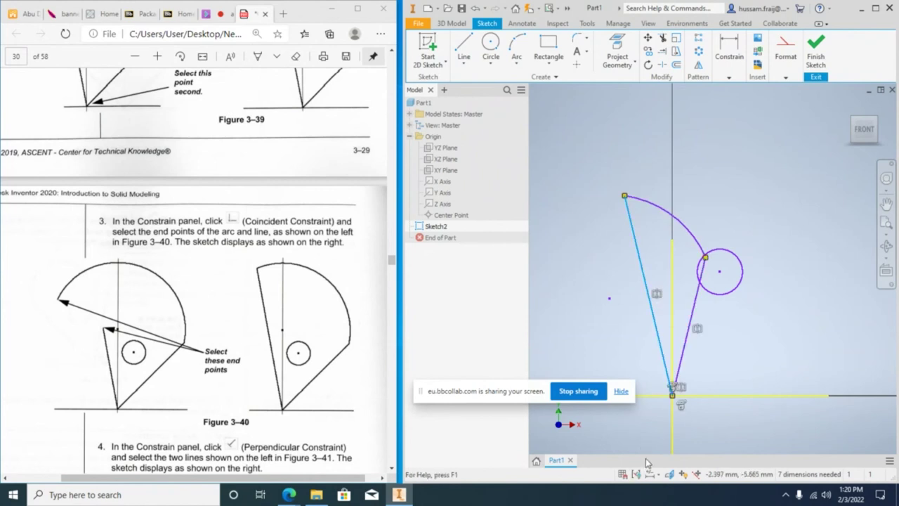
left_click(614, 244)
left_click_drag(632, 227, 614, 242)
left_click_drag(696, 299, 753, 311)
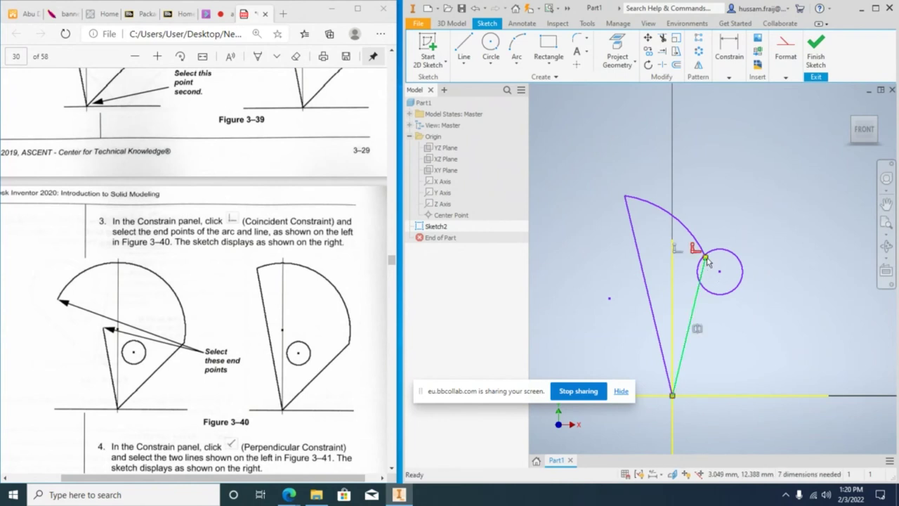
scroll(712, 249, "down", 3)
scroll(712, 250, "up", 4)
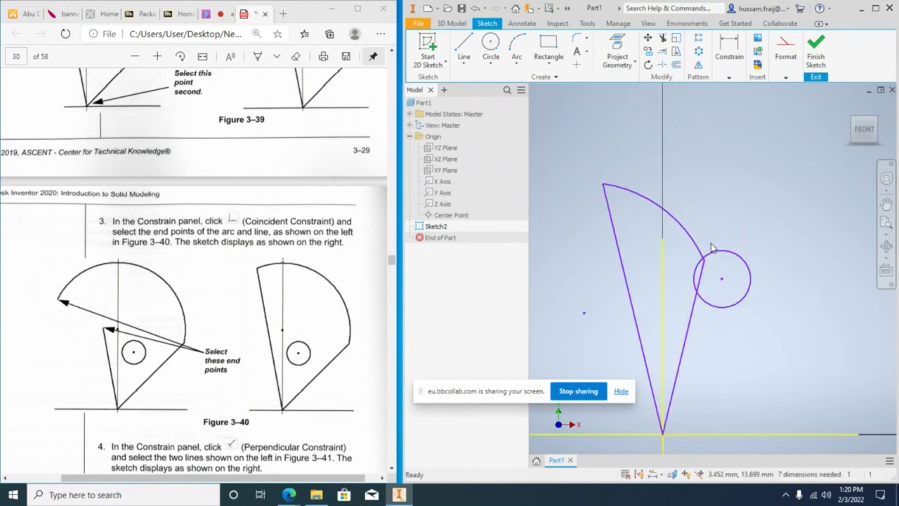
mouse_move(706, 262)
left_mouse_down()
mouse_move(752, 272)
mouse_move(744, 250)
mouse_move(805, 271)
mouse_move(659, 234)
mouse_move(746, 245)
mouse_move(705, 263)
mouse_move(701, 245)
mouse_move(753, 272)
mouse_move(708, 258)
mouse_move(721, 242)
left_mouse_up()
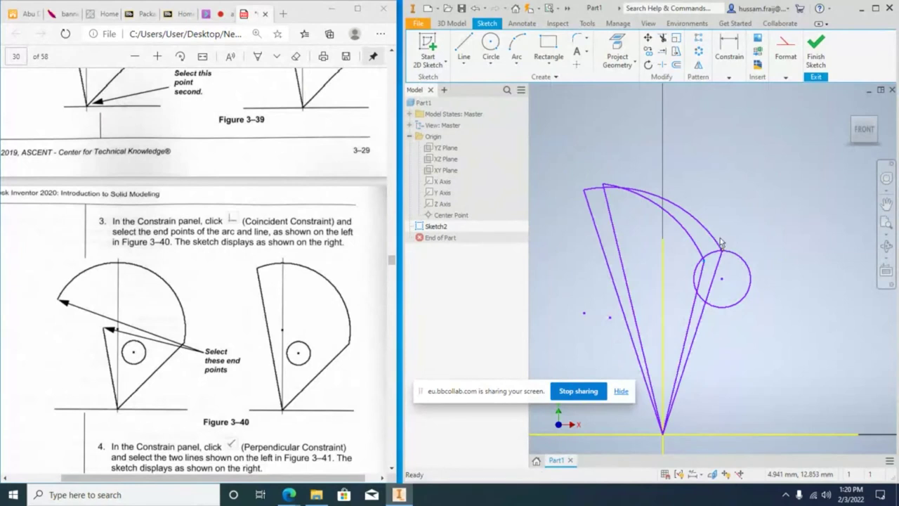
middle_click_drag(725, 202, 727, 188)
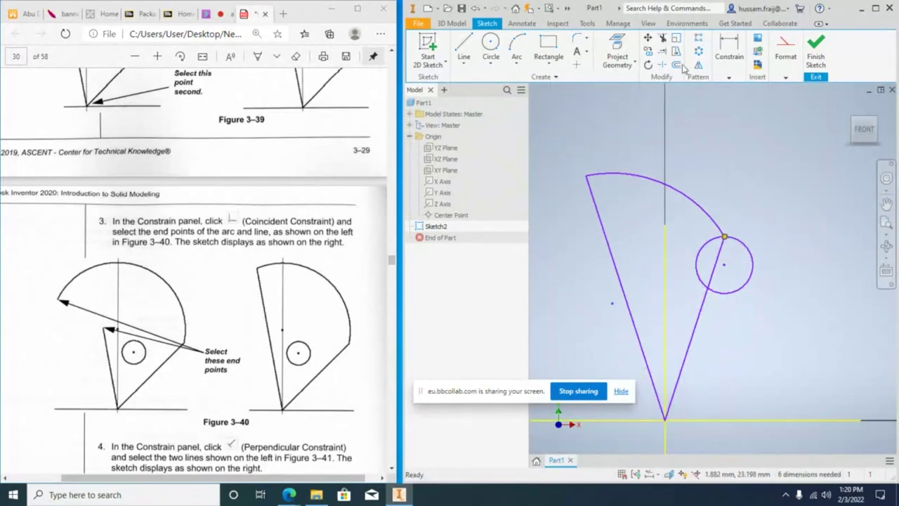
Try a tangent constraint between the arc and the profile's left line, and undo it.
left_click(729, 77)
left_click(774, 118)
left_click(624, 172)
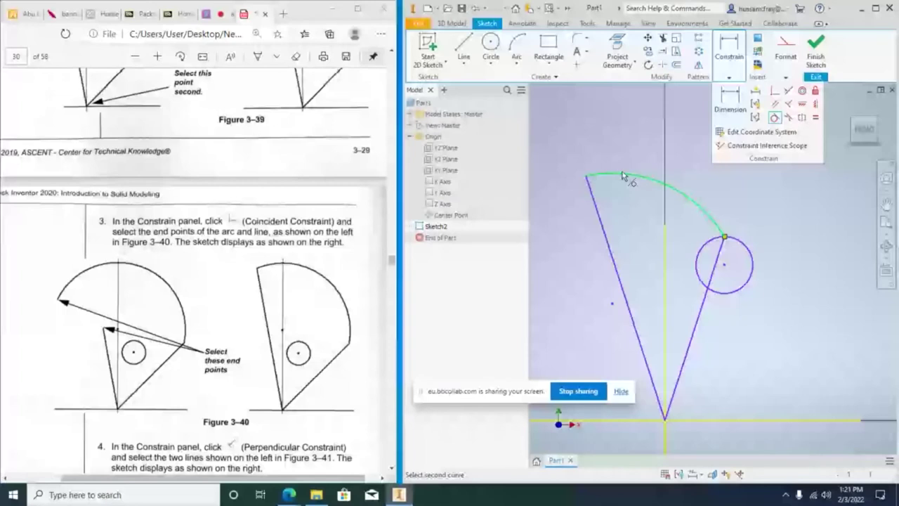
left_click(741, 280)
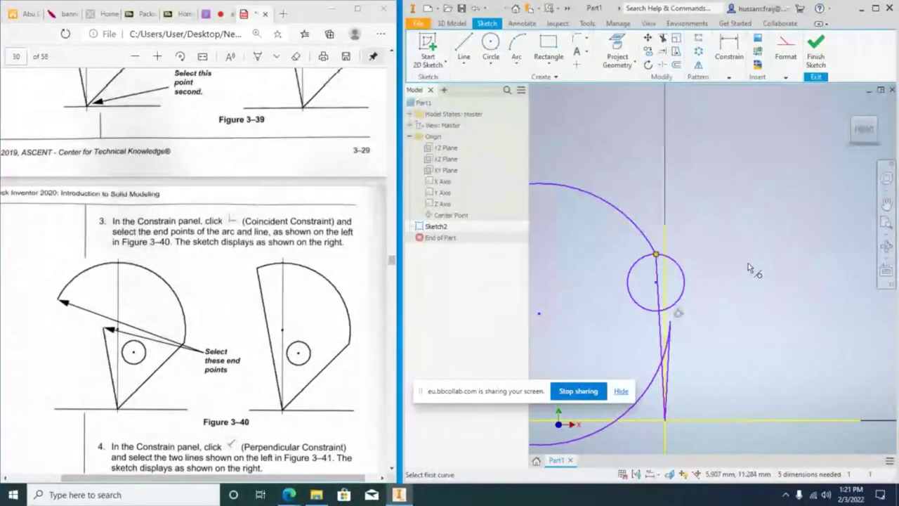
key("ctrl+z")
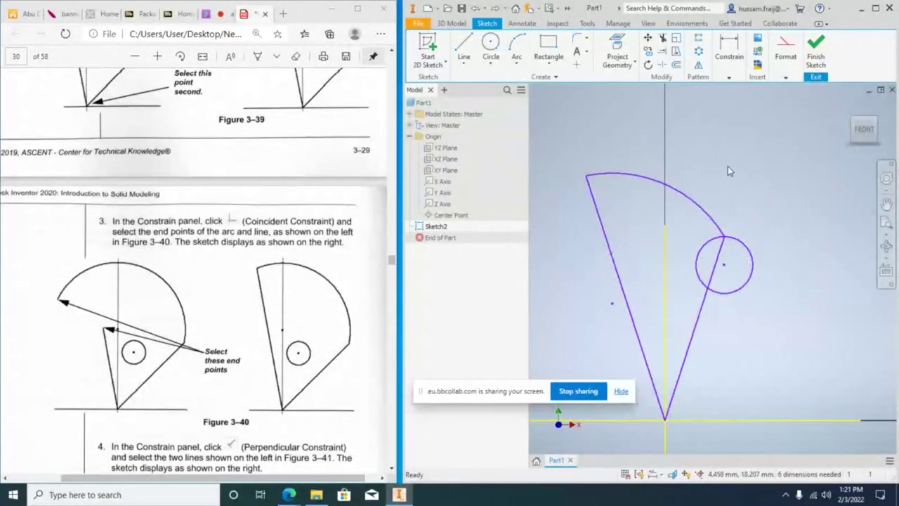
right_click(752, 167)
key("Escape")
Stretch the arc outward, show the sketch constraints, and delete the coincident constraint tying the circle to the arc's right end.
left_click_drag(676, 189, 702, 140)
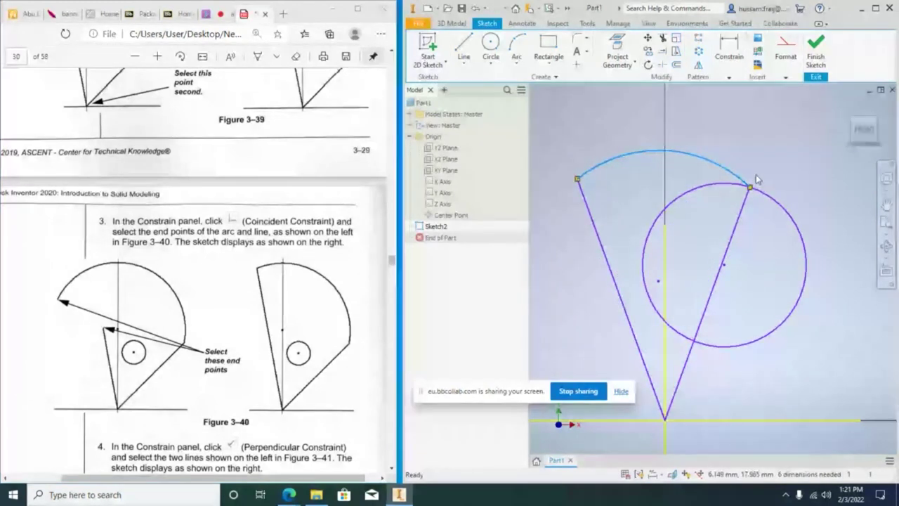
mouse_move(768, 200)
left_mouse_down()
mouse_move(773, 211)
mouse_move(778, 181)
mouse_move(775, 227)
mouse_move(773, 186)
left_mouse_up()
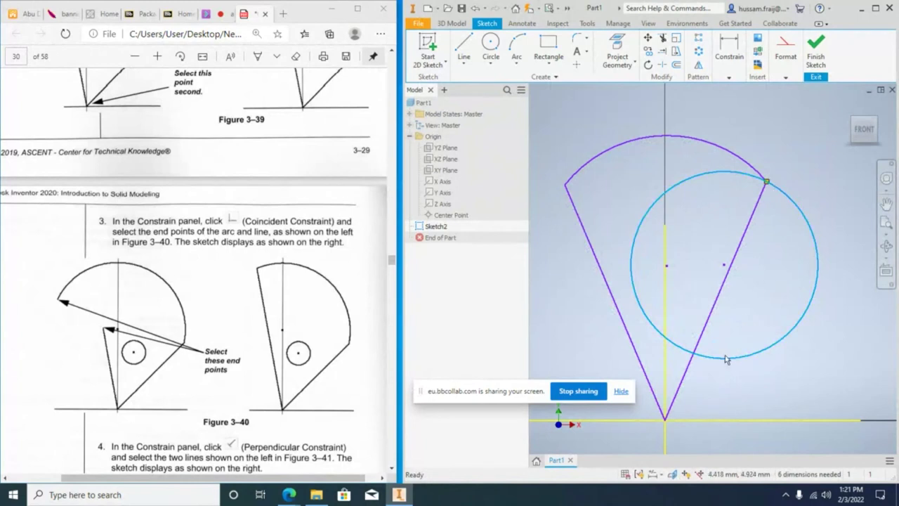
left_click(637, 474)
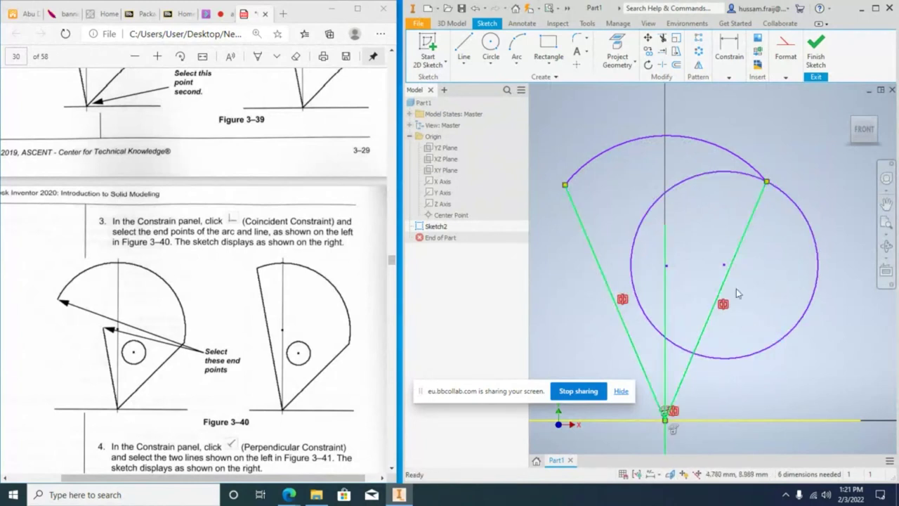
left_click(755, 172)
left_click(784, 77)
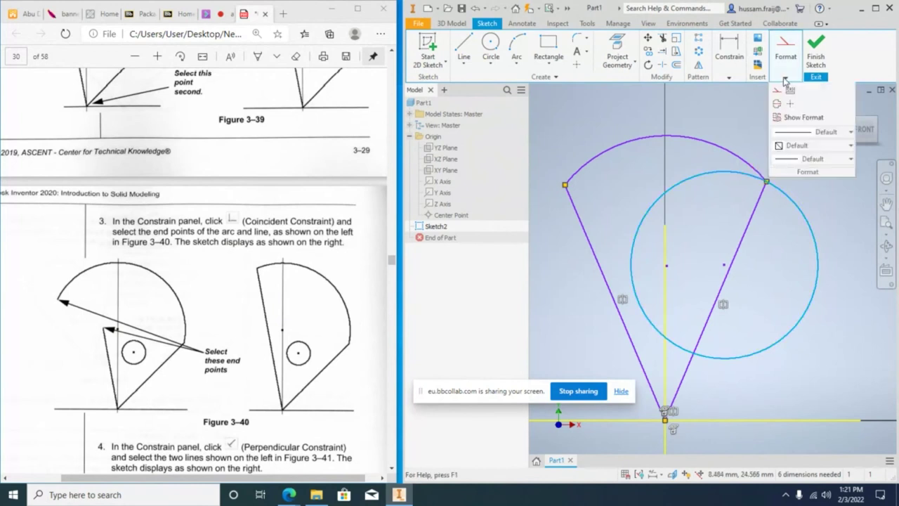
left_click(741, 77)
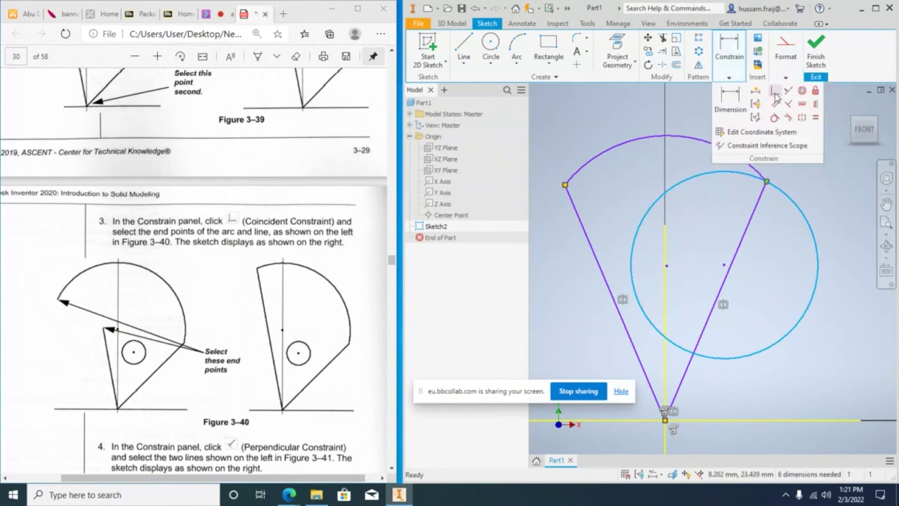
left_click(775, 92)
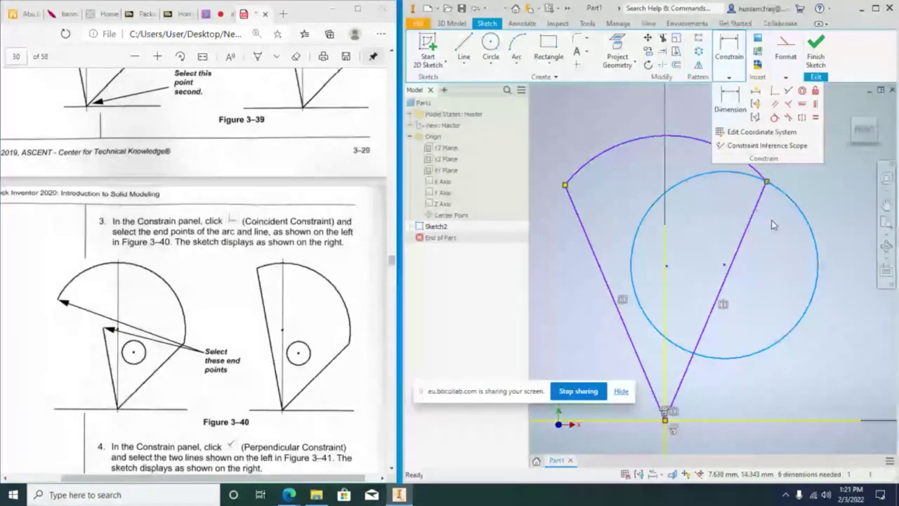
right_click(756, 174)
left_click(756, 137)
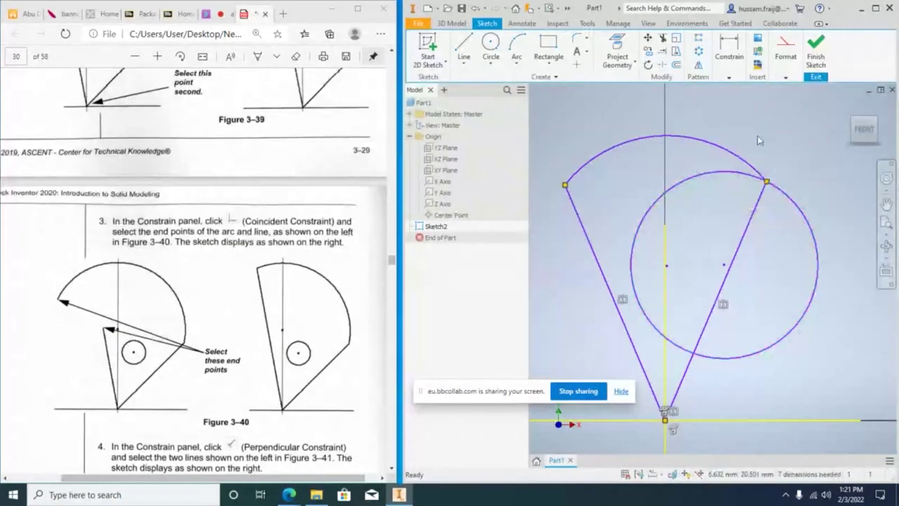
Move the circle outside the profile to its right and shrink it.
left_click_drag(776, 187, 772, 212)
left_click_drag(727, 267, 777, 304)
left_click_drag(831, 267, 802, 302)
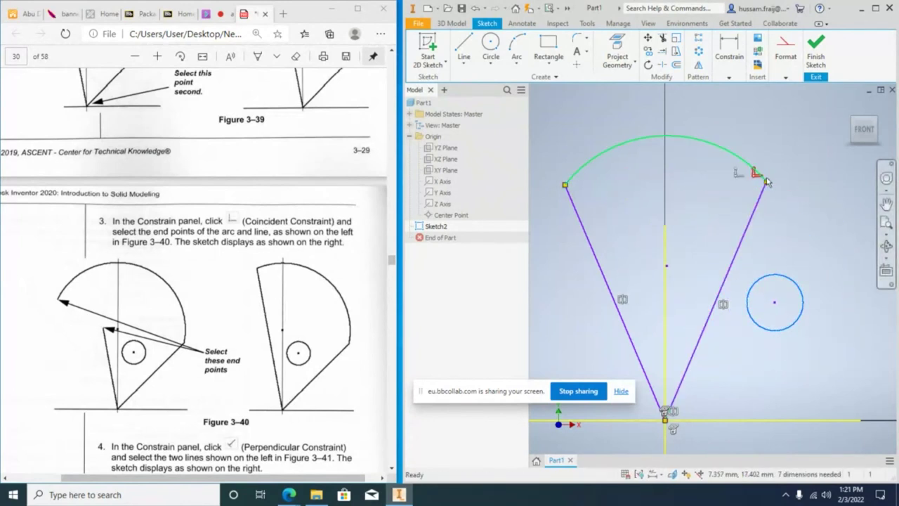
Narrow the profile by moving the arc's right end inward and upward.
left_click_drag(765, 181, 766, 182)
mouse_move(679, 142)
left_mouse_down()
mouse_move(673, 130)
mouse_move(678, 142)
mouse_move(624, 131)
mouse_move(629, 114)
mouse_move(716, 132)
mouse_move(755, 195)
mouse_move(776, 169)
left_mouse_up()
left_click(799, 136)
Apply tangent constraints between the arc and both slanted lines to form a teardrop.
left_click(730, 78)
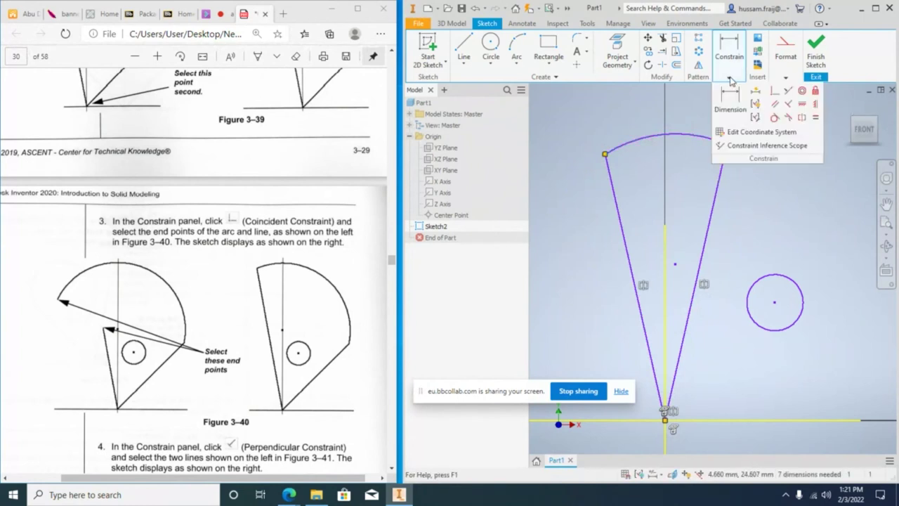
left_click(774, 117)
left_click(718, 172)
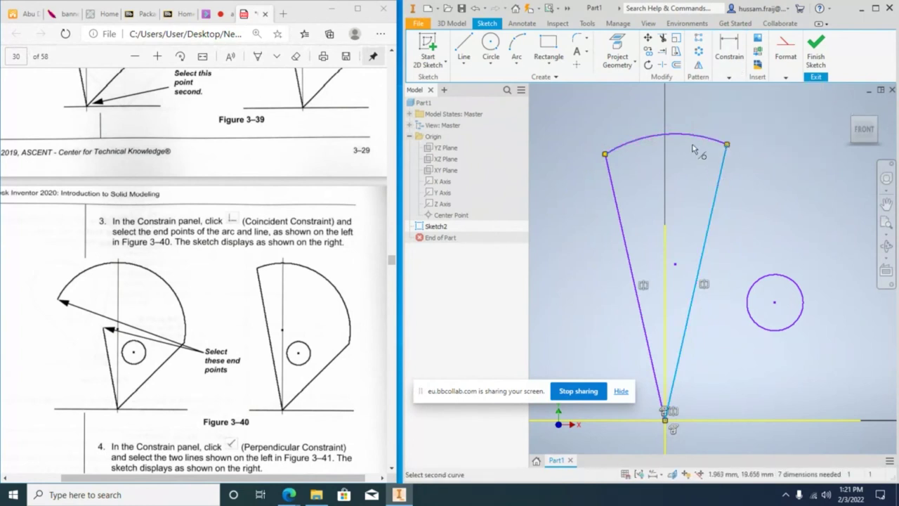
left_click(686, 137)
left_click(635, 167)
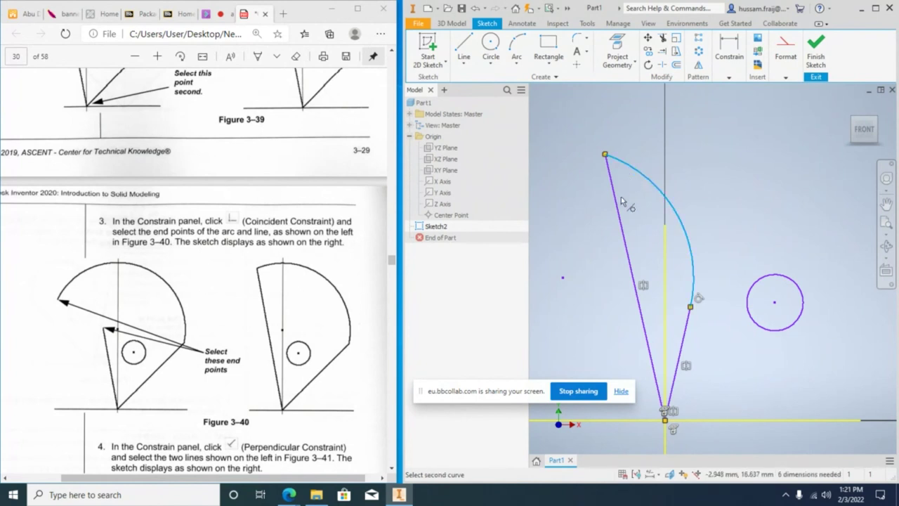
left_click(618, 213)
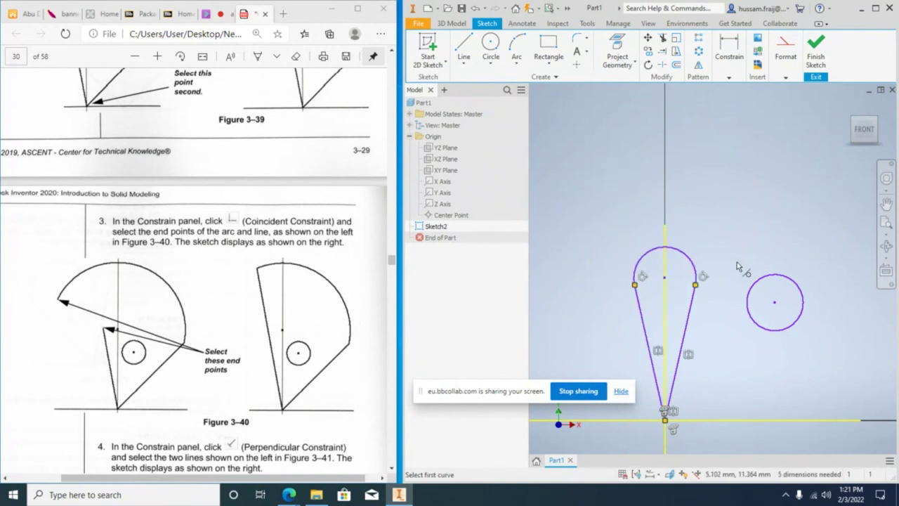
key("Escape")
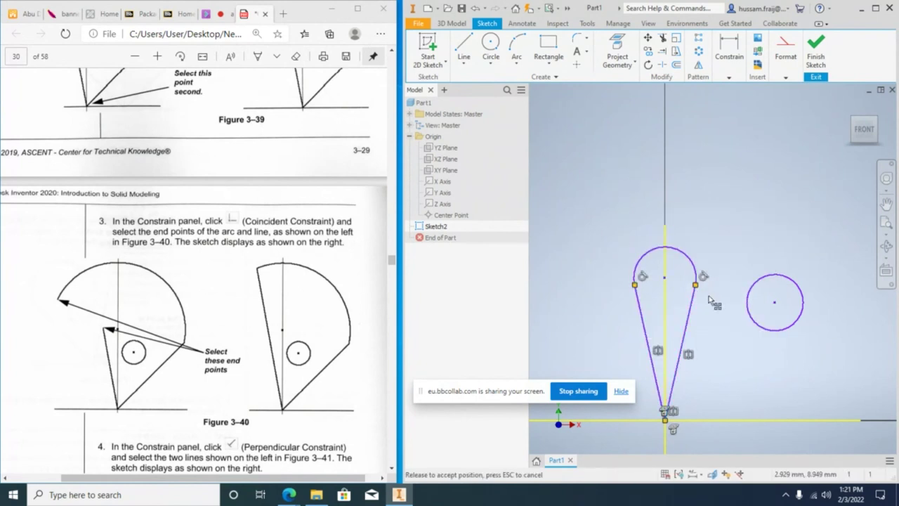
Hide the constraint symbols in the sketch.
left_click(702, 278)
left_click(640, 313)
left_click(636, 477)
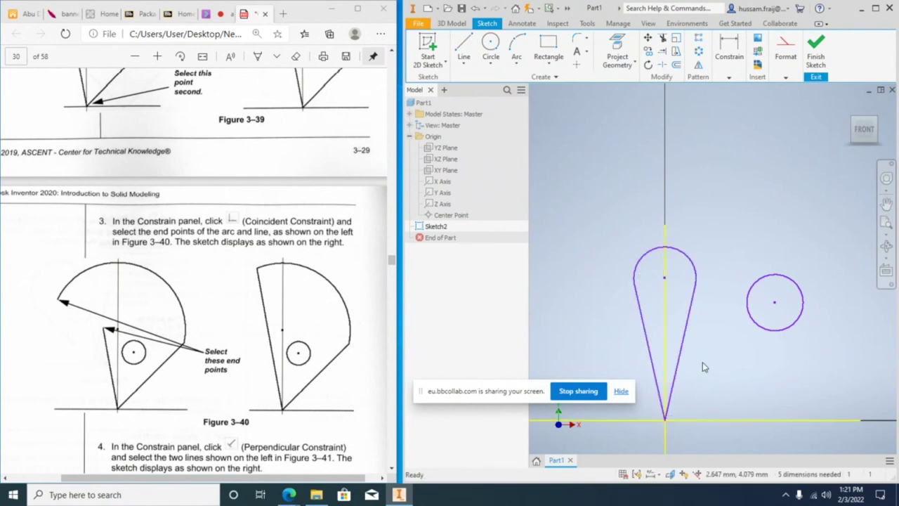
Reshape the teardrop by pulling its arc upward and its sides outward, making it taller and wider.
left_click(692, 294)
left_click(695, 269)
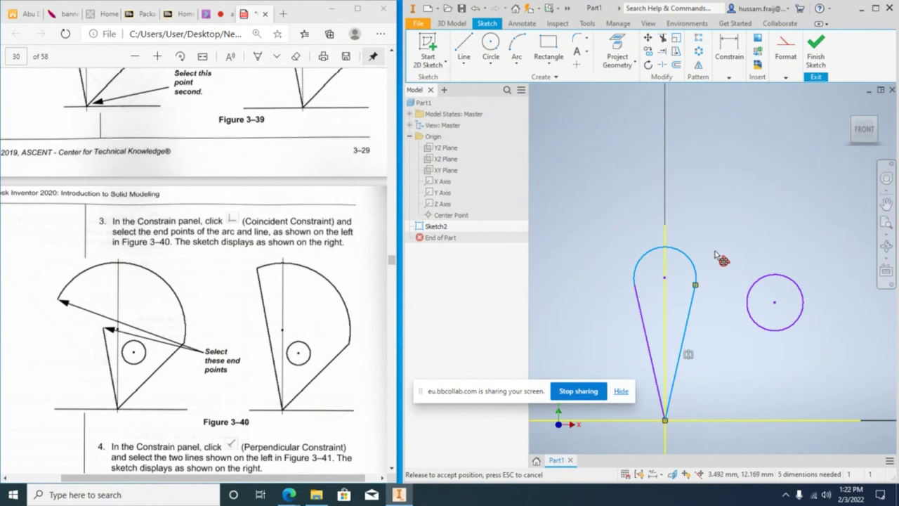
left_click_drag(644, 256, 639, 217)
left_click_drag(634, 270, 621, 279)
left_click(694, 299)
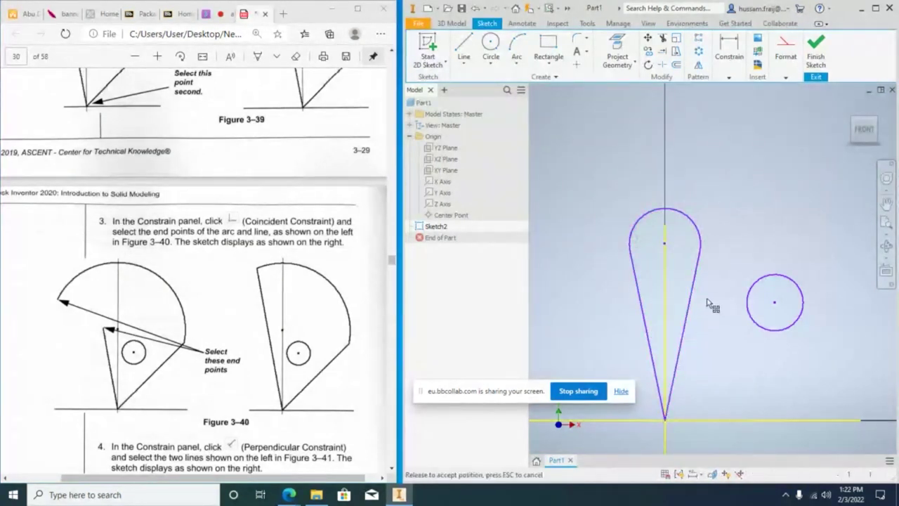
left_click_drag(698, 294, 721, 279)
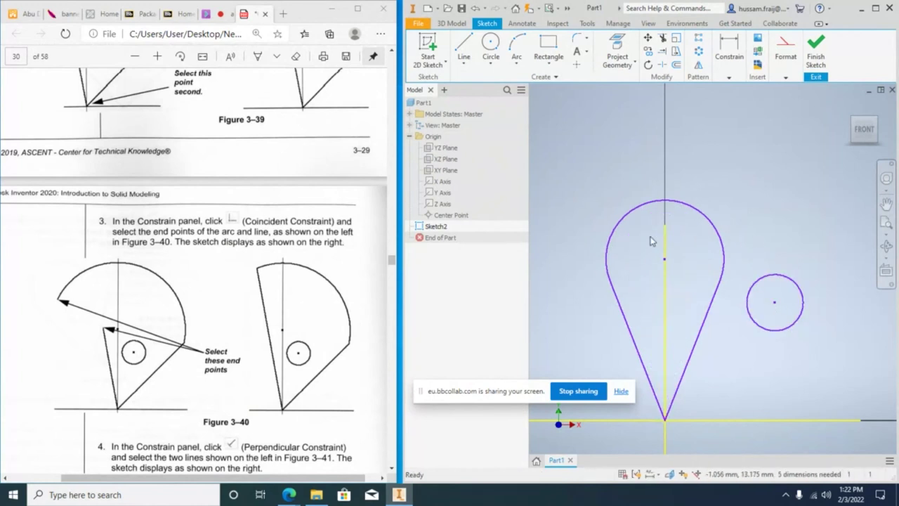
Apply a concentric constraint between the outside circle and the teardrop's arc.
left_click(730, 78)
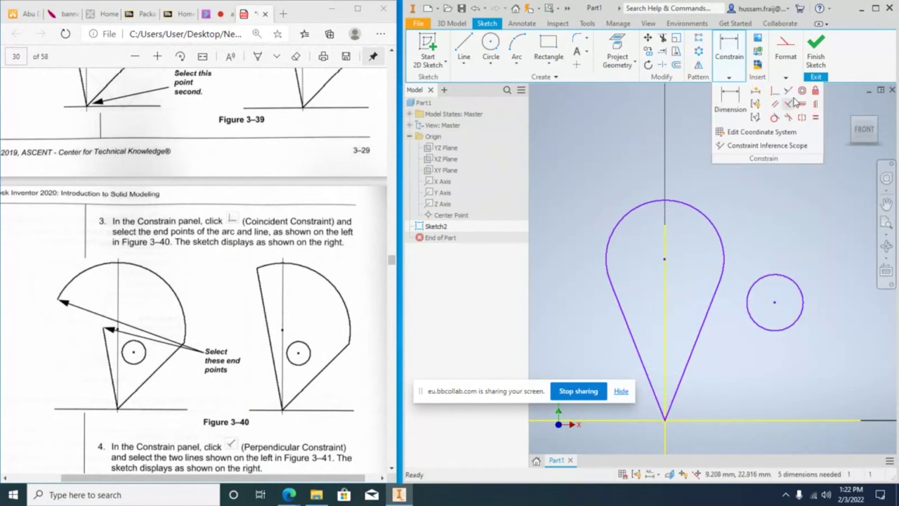
left_click(803, 94)
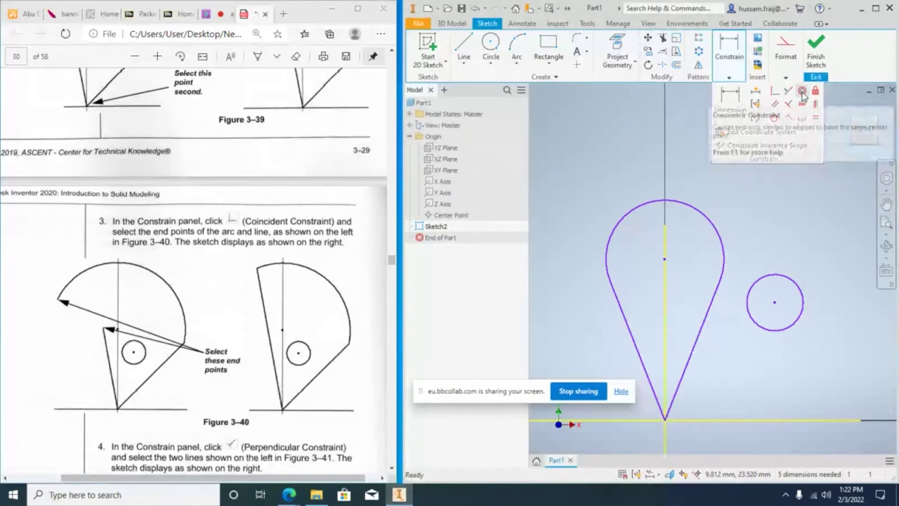
left_click(793, 277)
left_click(722, 224)
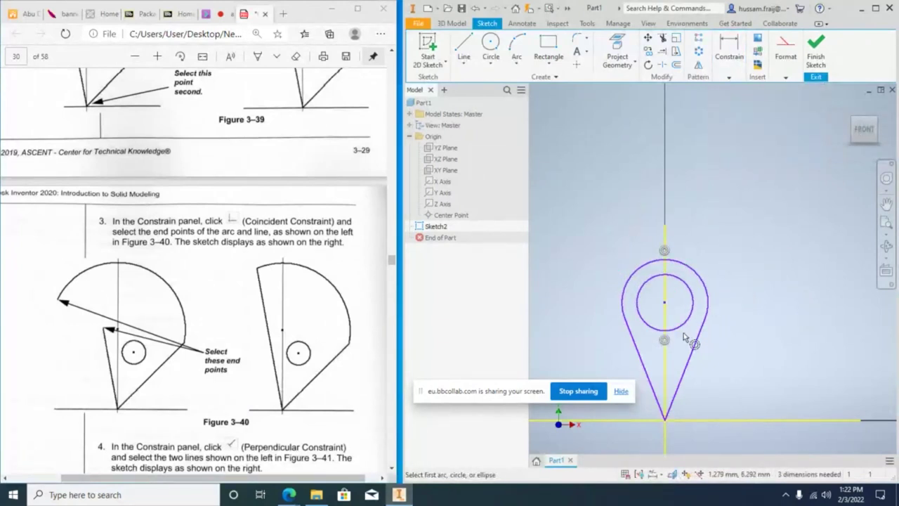
Switch to the training manual and bring up Task 3, Dimension the sketch, on page 32.
mouse_move(391, 263)
left_mouse_down()
mouse_move(391, 291)
mouse_move(390, 279)
left_mouse_up()
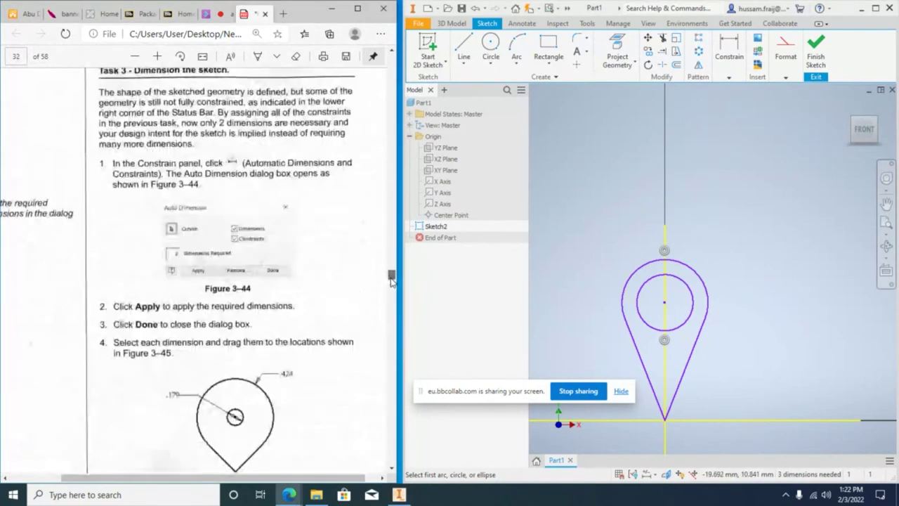
Reshape the teardrop to the proportions of Figure 3-45, shrinking its inner circle and lowering the shared centre towards the bottom vertex.
scroll(391, 281, "down", 3)
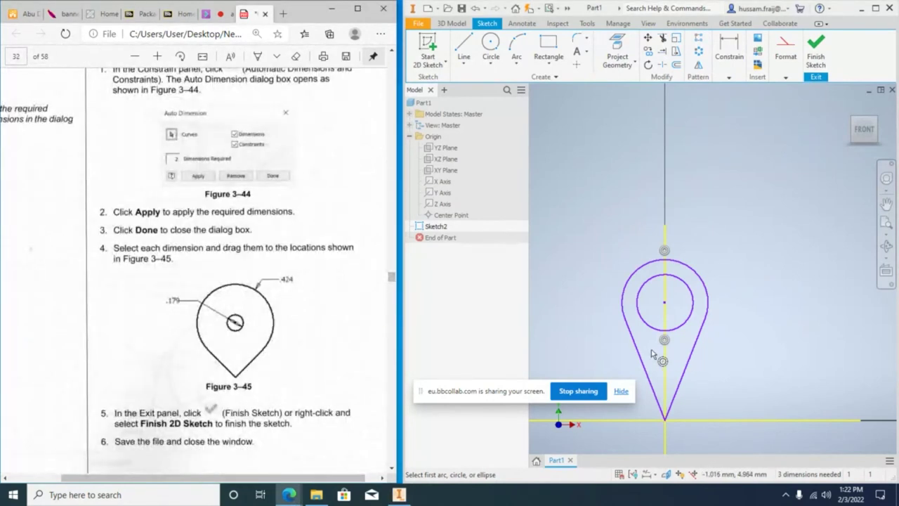
left_click(708, 322)
left_click_drag(706, 320, 727, 335)
key("ctrl+z")
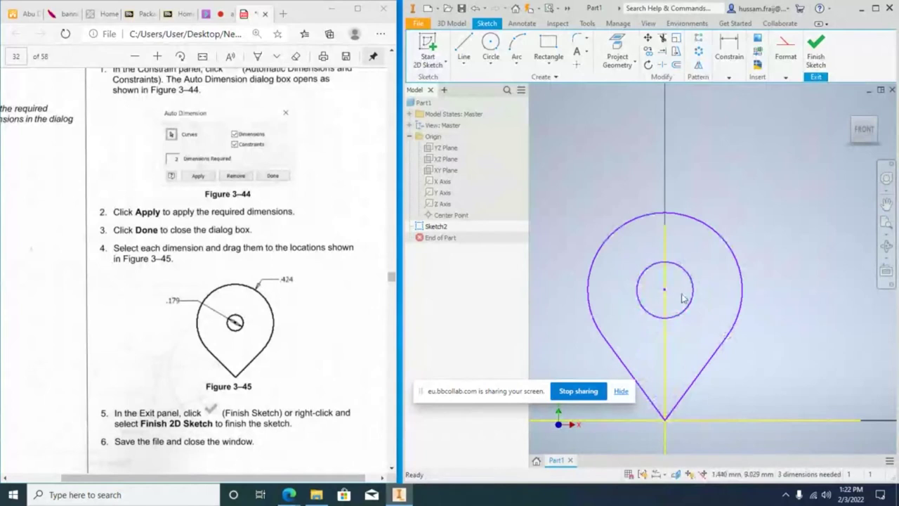
left_click_drag(668, 291, 666, 323)
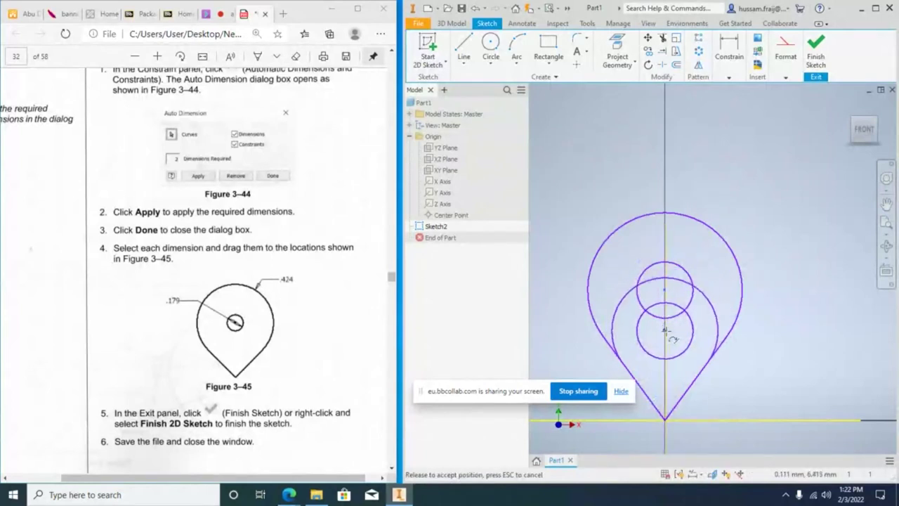
key("Escape")
left_click_drag(691, 330, 678, 340)
left_click_drag(705, 370, 712, 367)
left_click_drag(663, 326, 664, 353)
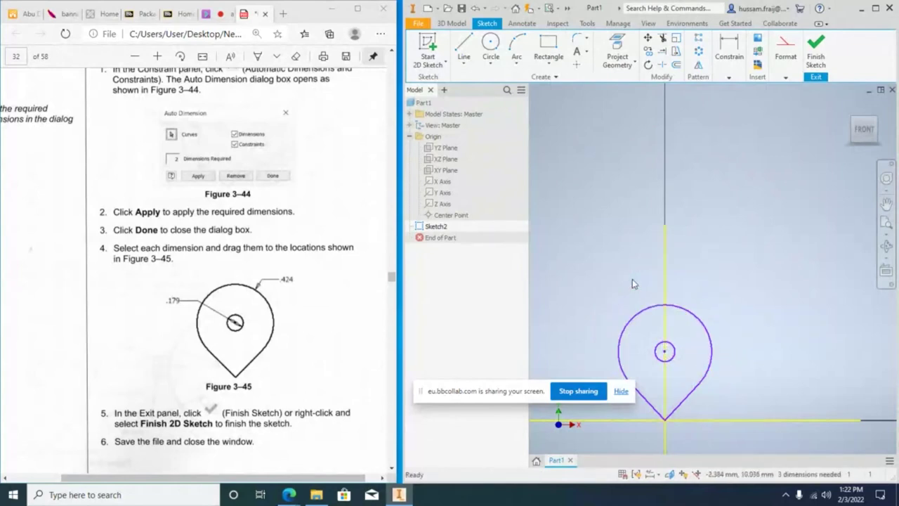
Look through the manual's Practice 3b and the start of Practice 3c, and return to the dimensioned profile in Figure 3-54 on page 38.
scroll(311, 325, "down", 10)
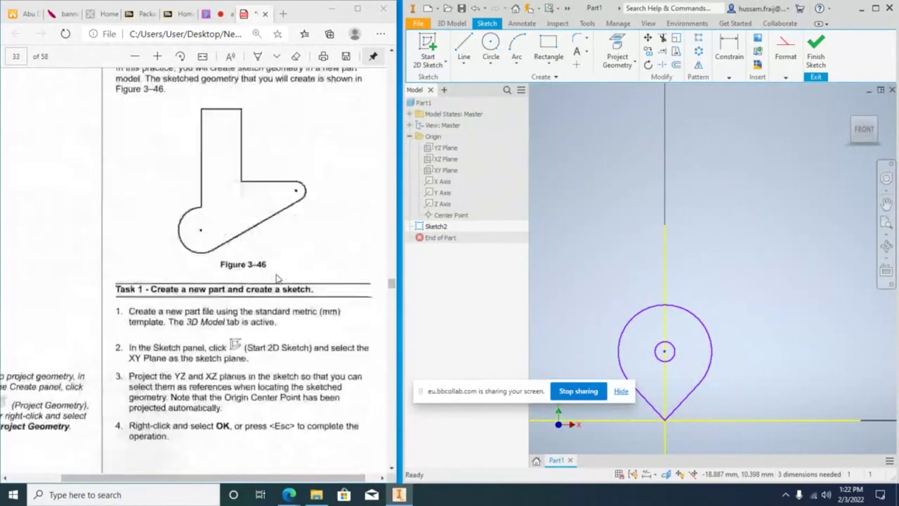
scroll(265, 172, "down", 8)
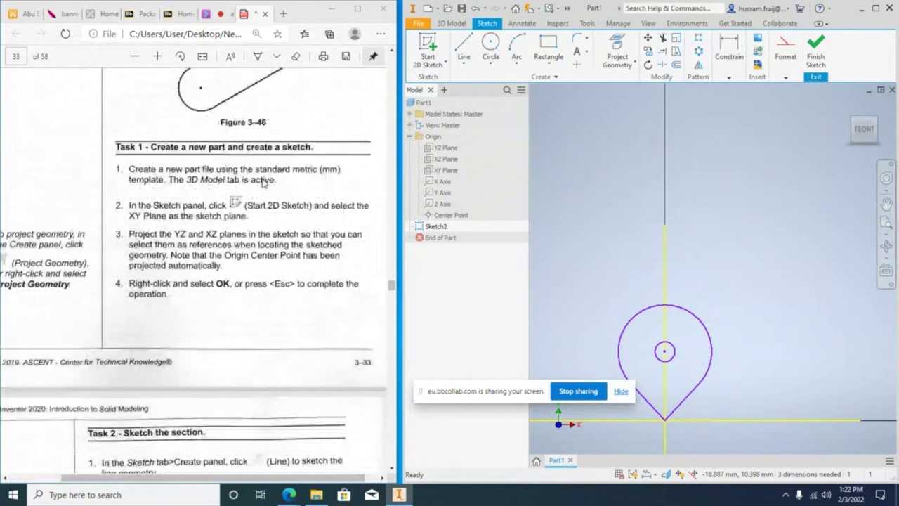
scroll(230, 198, "down", 4)
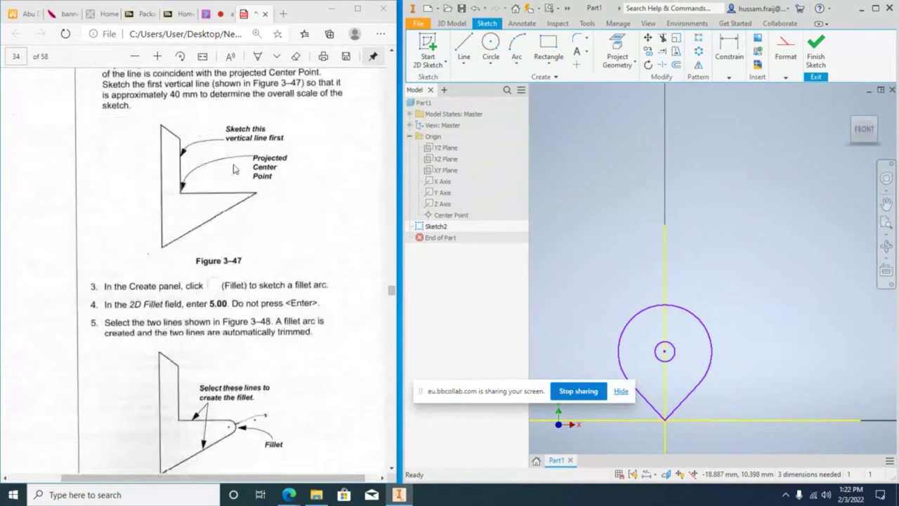
scroll(182, 153, "down", 12)
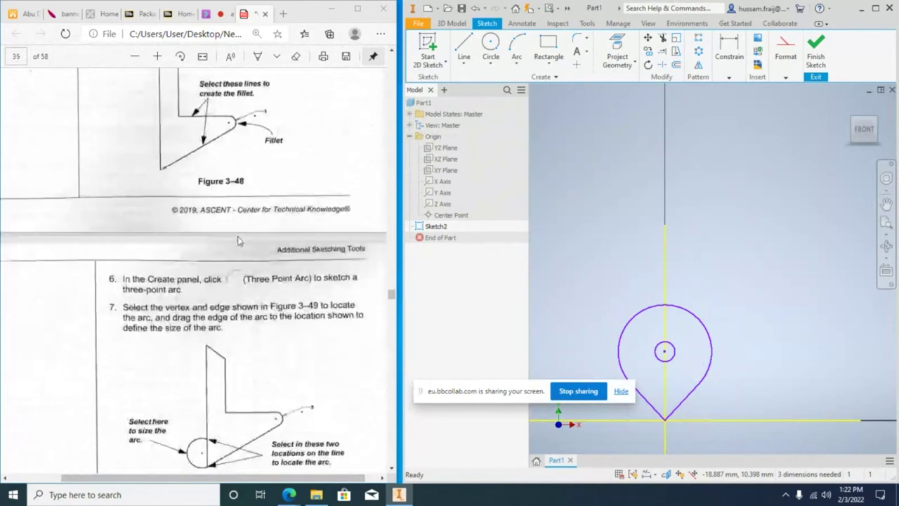
scroll(240, 240, "down", 10)
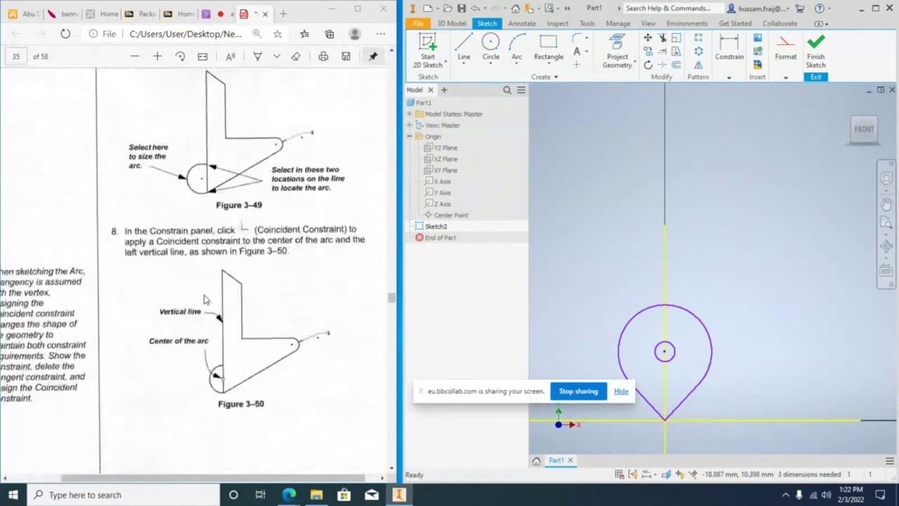
scroll(233, 261, "down", 20)
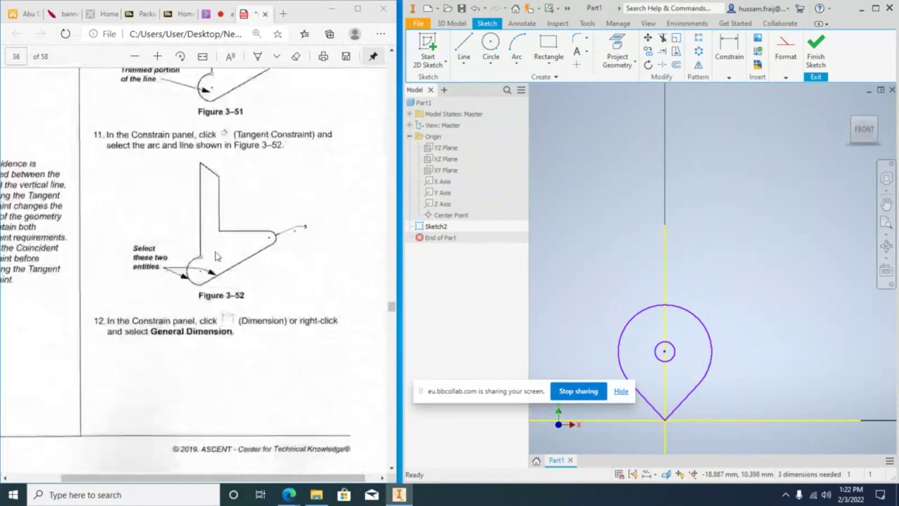
scroll(218, 258, "down", 15)
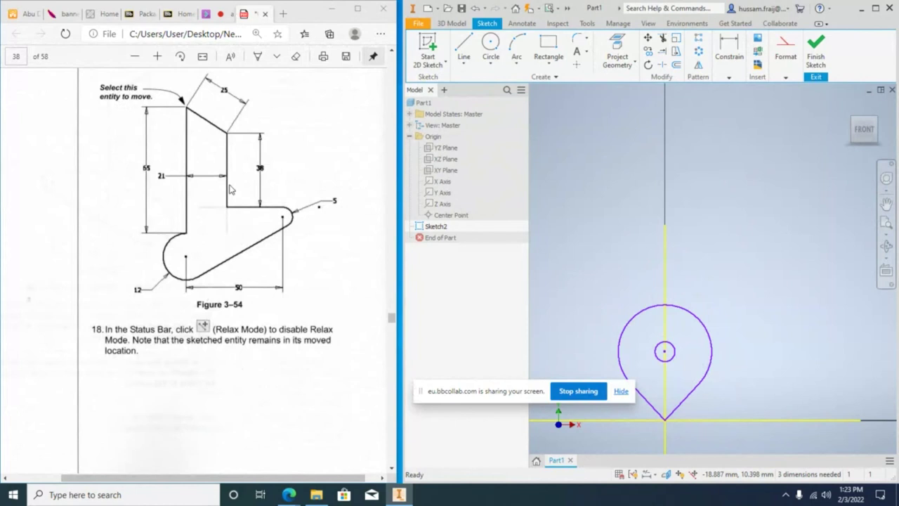
scroll(231, 188, "down", 15)
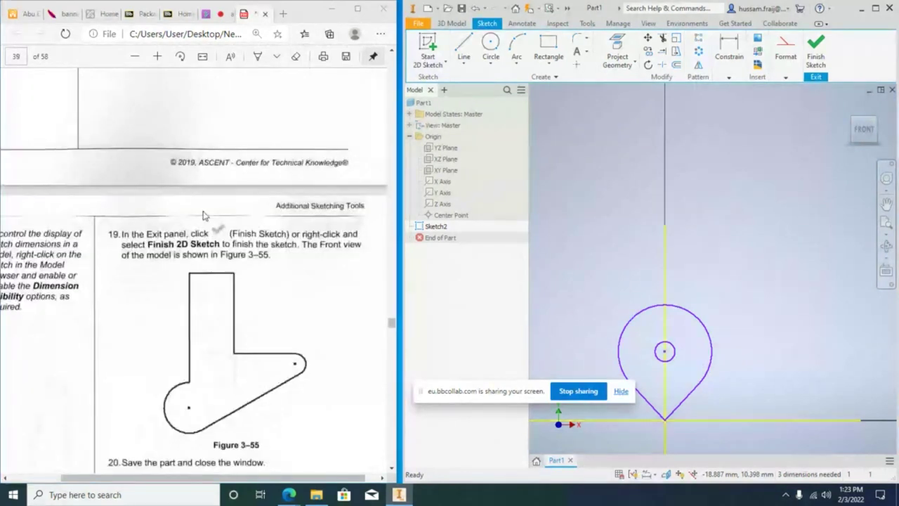
scroll(225, 237, "down", 6)
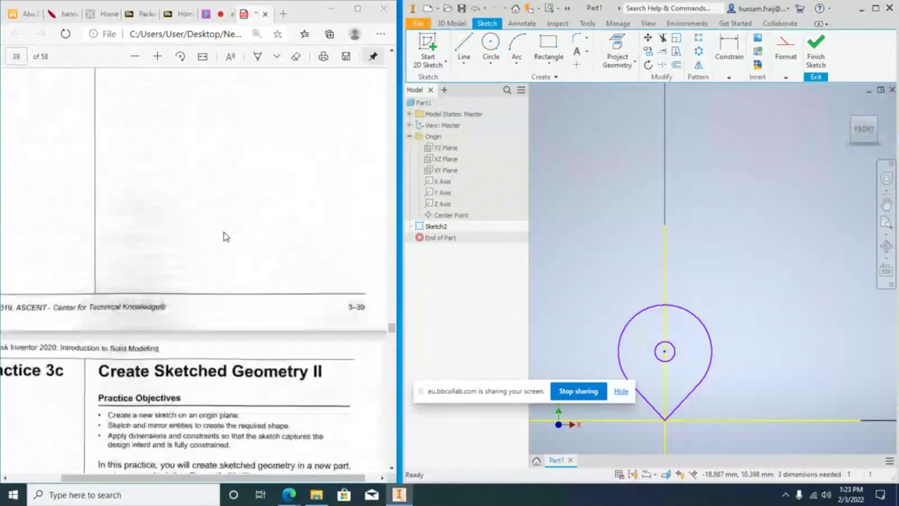
scroll(225, 237, "down", 2)
scroll(232, 210, "up", 8)
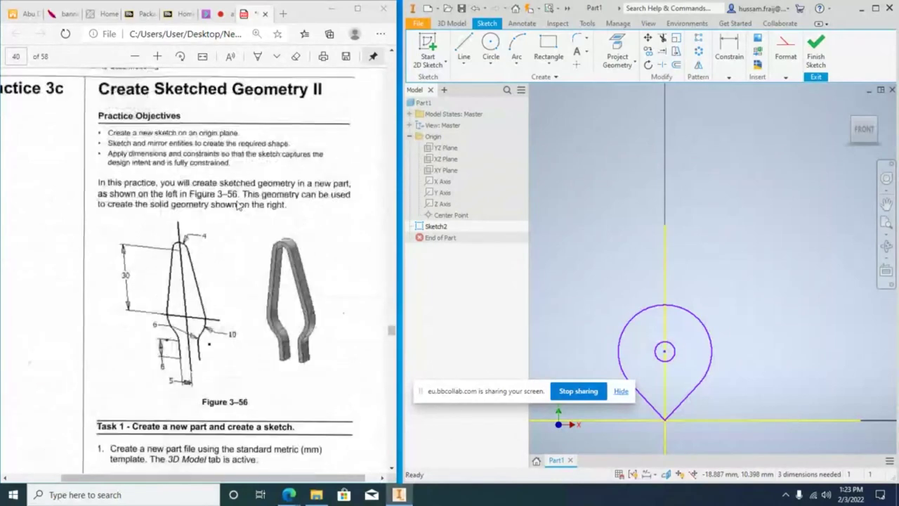
scroll(237, 206, "up", 2)
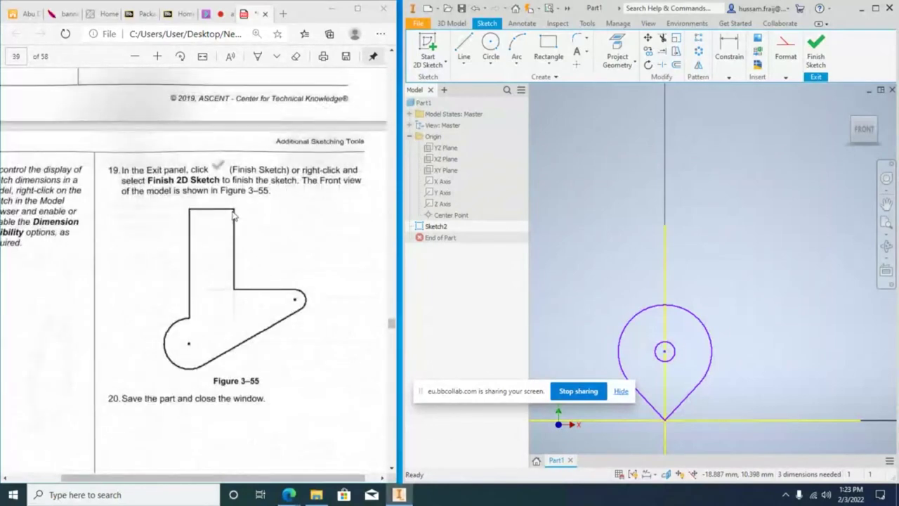
scroll(236, 239, "up", 10)
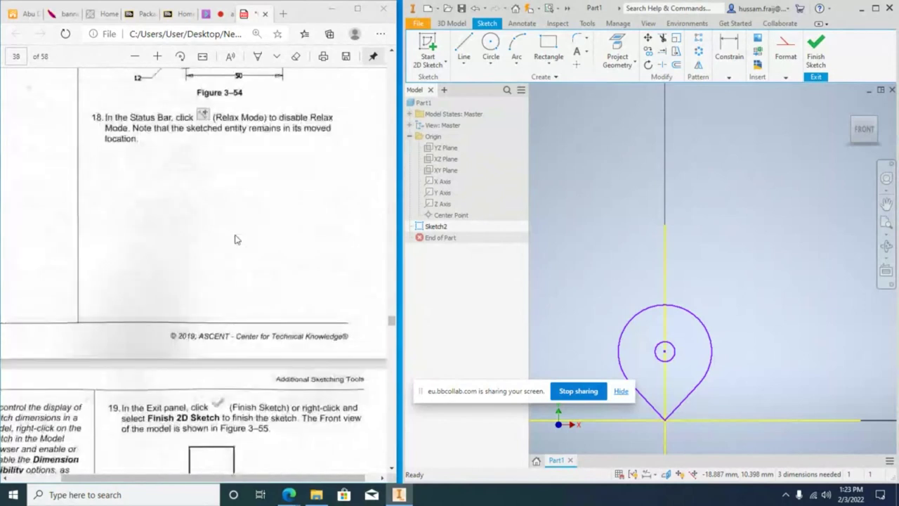
scroll(237, 237, "up", 2)
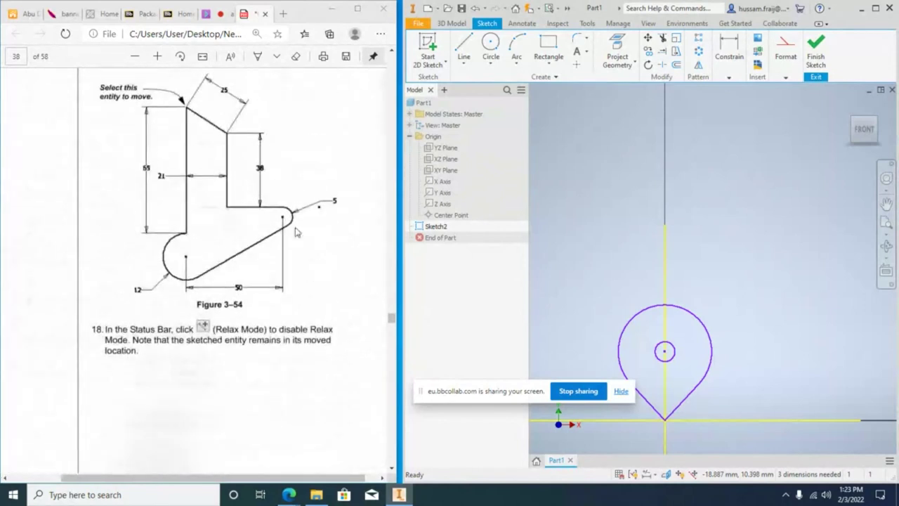
Delete the whole teardrop and its inner circle, keeping the projected axes in the sketch.
middle_click_drag(623, 241, 648, 197)
left_click_drag(636, 234, 748, 404)
key("Delete")
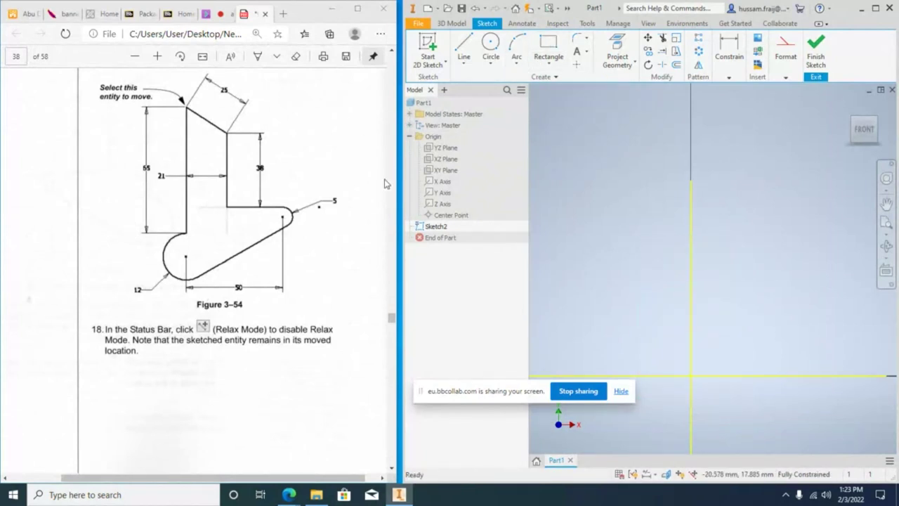
Draw a circle 12 mm in diameter centred on the sketch origin.
left_click(550, 61)
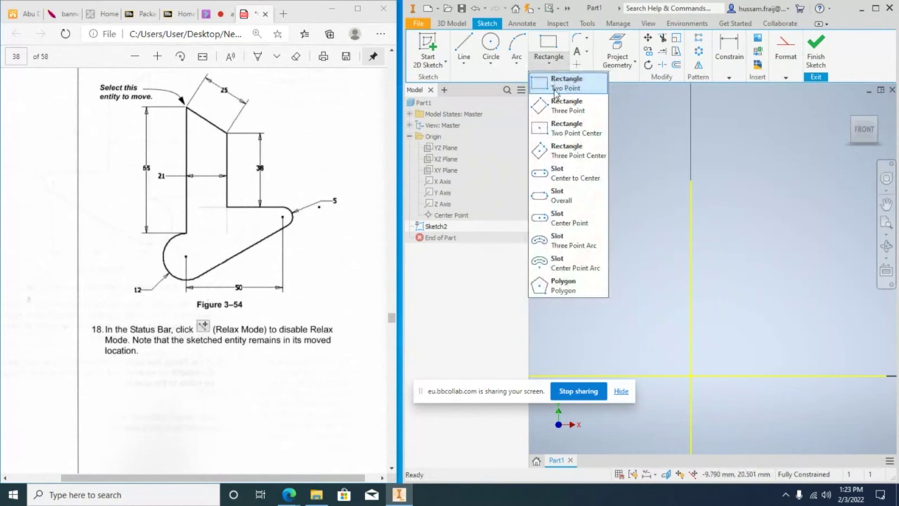
key("l")
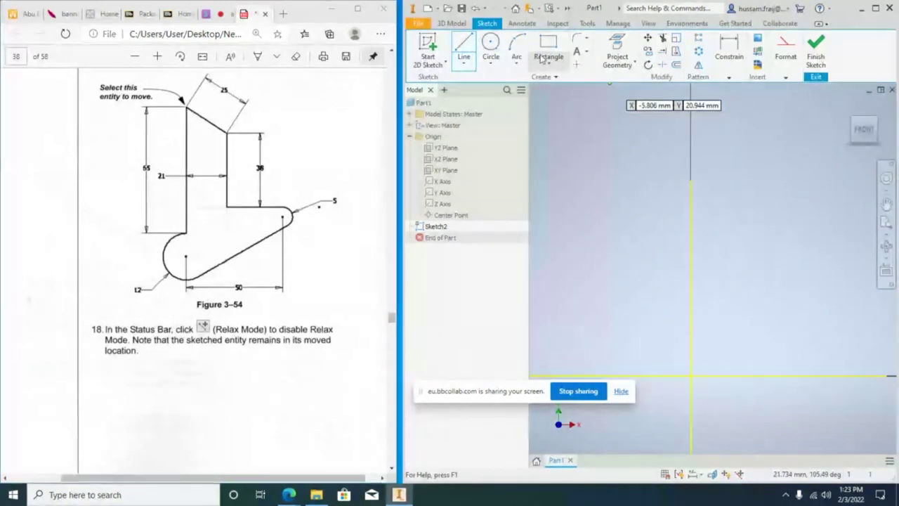
key("c")
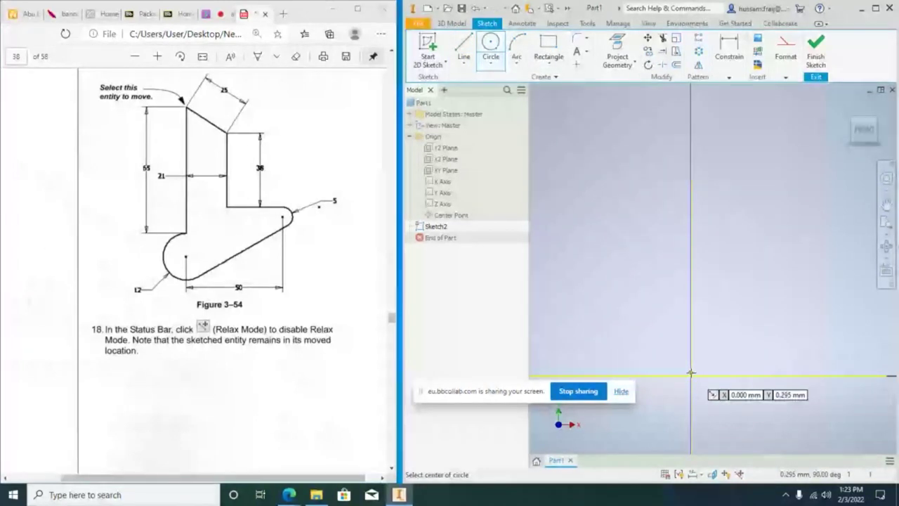
left_click(690, 376)
type("12")
key("Return")
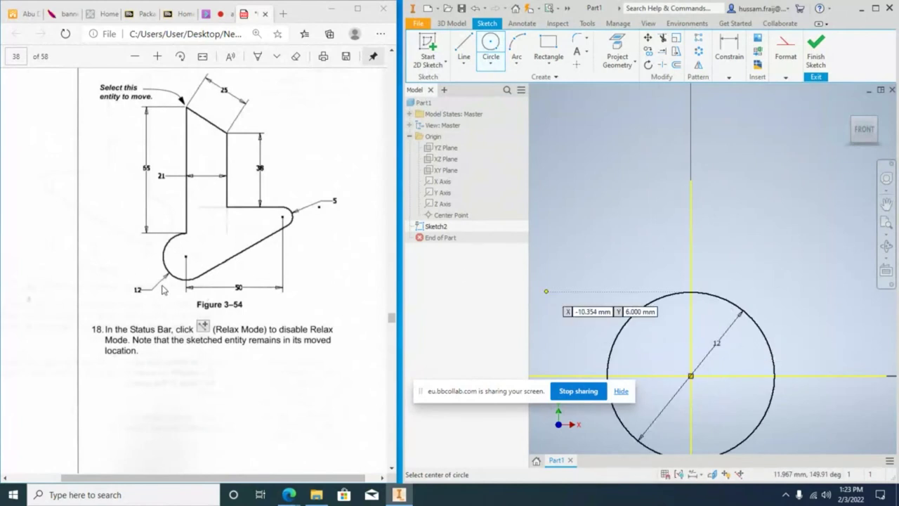
right_click(697, 228)
left_click(734, 229)
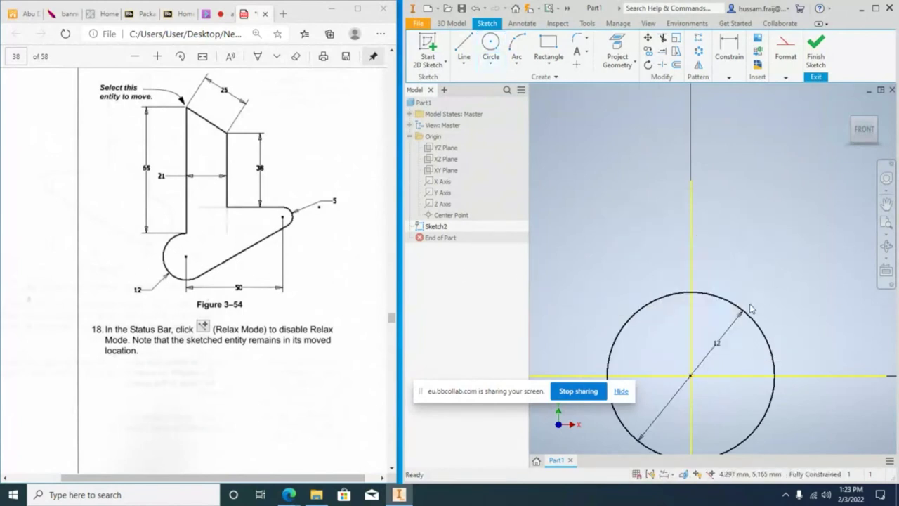
Replace the circle's diameter dimension with a radius dimension of 12 mm.
left_click(723, 347)
key("Delete")
left_click(727, 55)
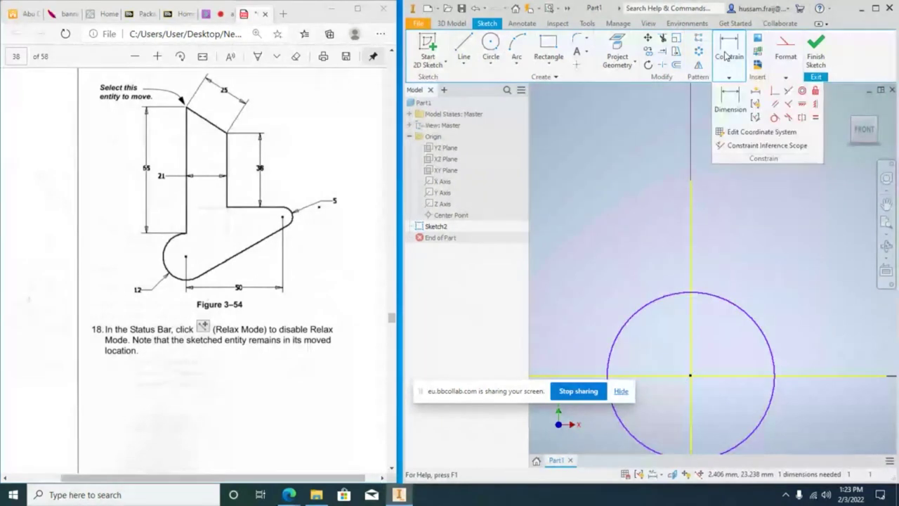
left_click(731, 98)
left_click(712, 294)
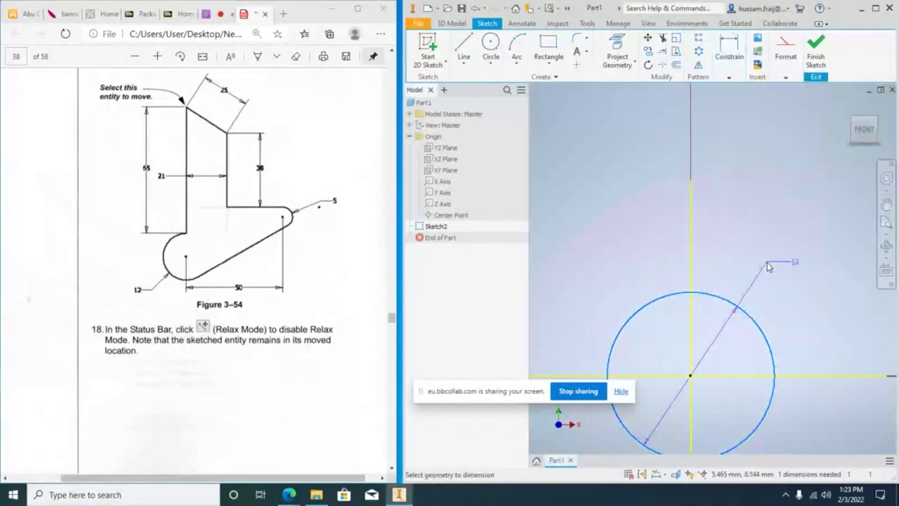
right_click(769, 263)
mouse_move(797, 312)
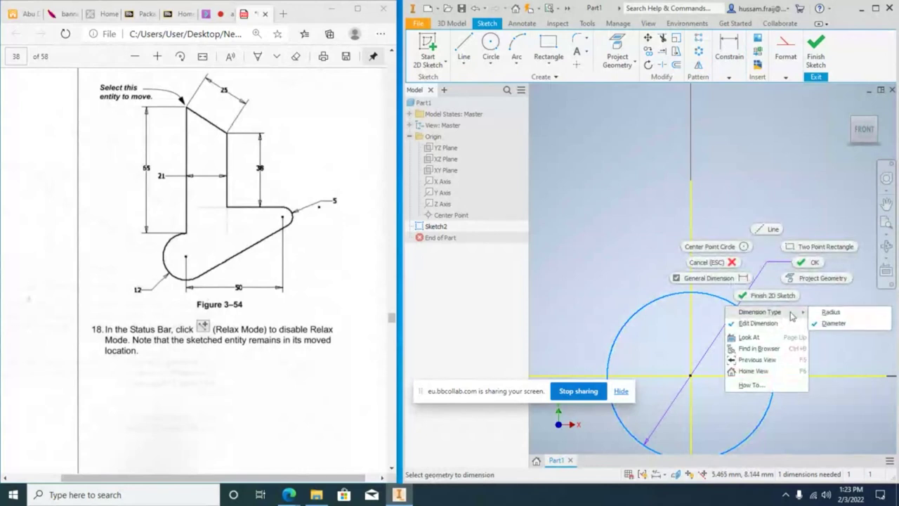
left_click(825, 323)
left_click(772, 265)
type("1")
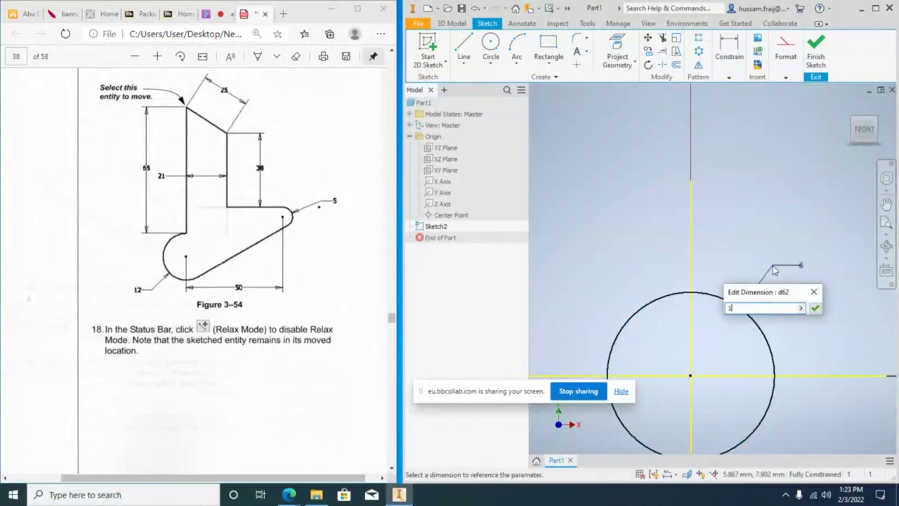
type("2")
key("Return")
Draw a vertical line from the circle's centre straight up along the Y axis, well above the circle.
scroll(759, 260, "up", 2)
scroll(698, 287, "down", 5)
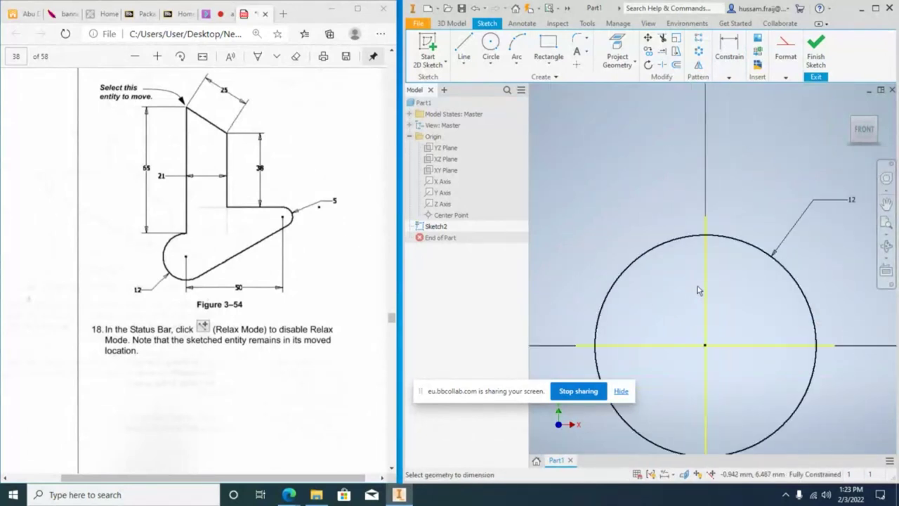
scroll(730, 316, "down", 2)
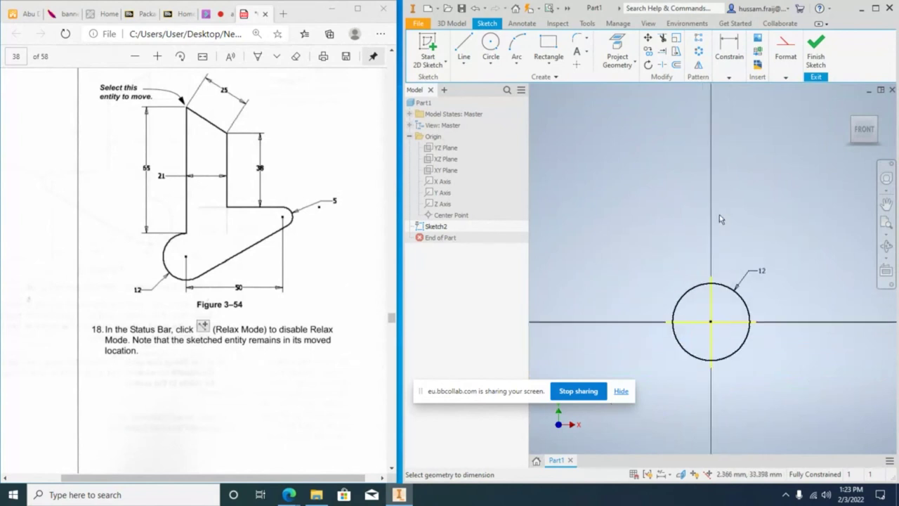
left_click(464, 46)
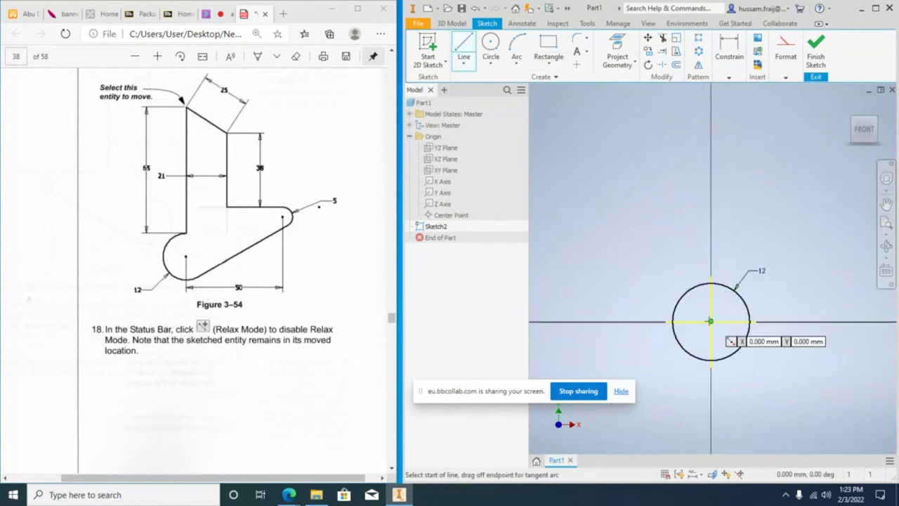
left_click(711, 321)
middle_click_drag(712, 271, 697, 320)
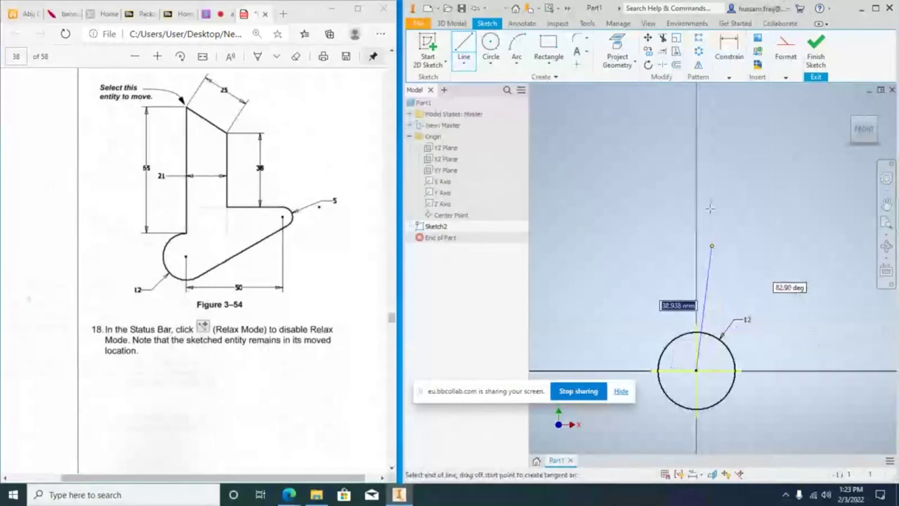
left_click(696, 106)
Draw connected lines from the vertical line's top: about 23 mm sloping down right, about 38 mm straight down, and about 56 mm horizontally right.
middle_click_drag(696, 106, 680, 136)
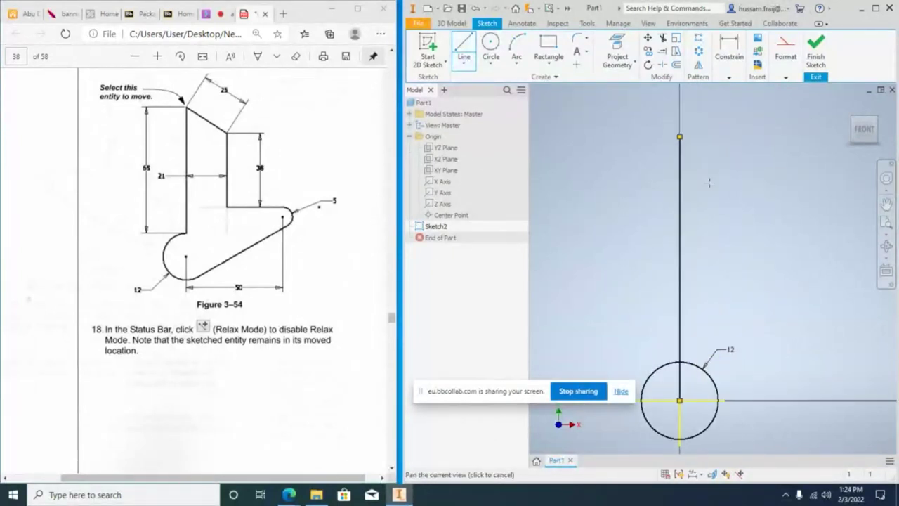
left_click(746, 169)
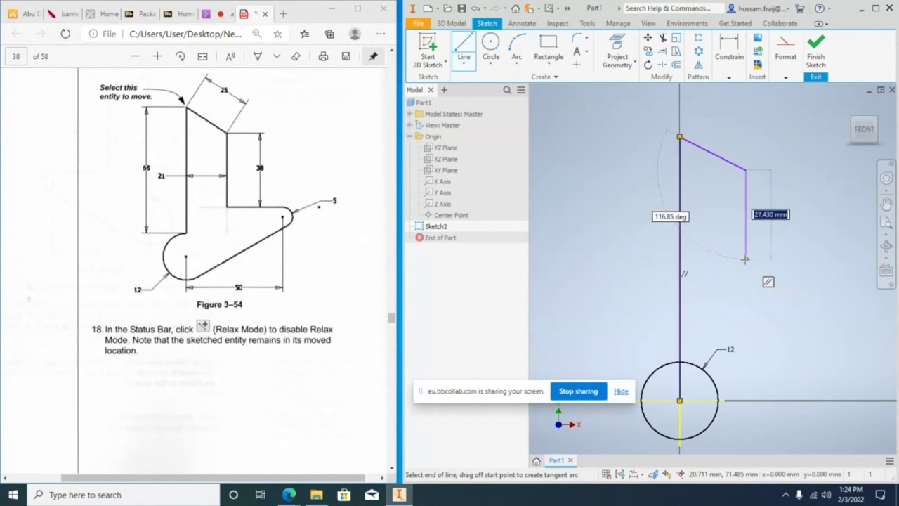
left_click(745, 290)
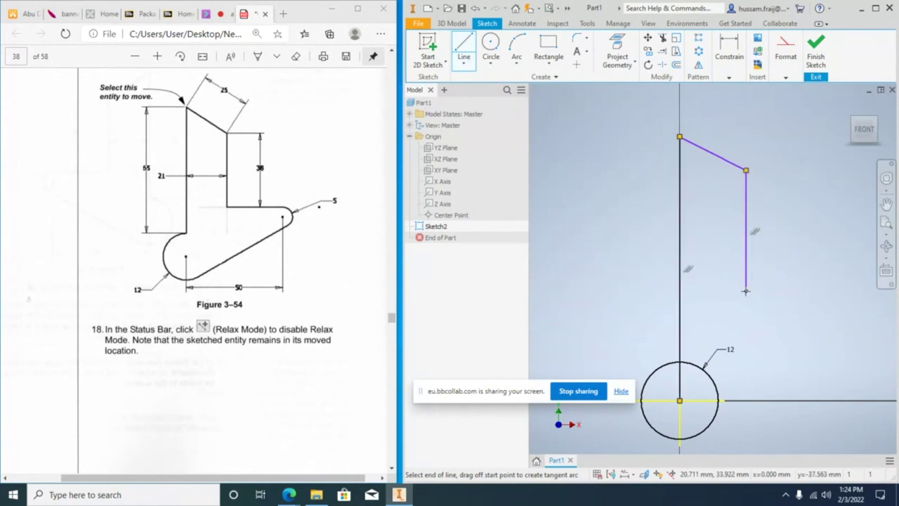
middle_click_drag(857, 291, 786, 289)
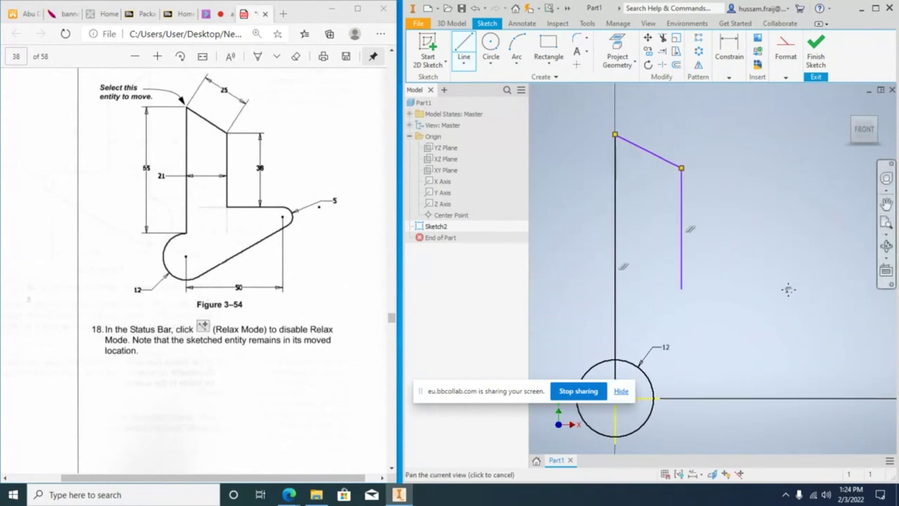
left_click(856, 288)
Draw an angled line about 77 mm long from the horizontal line's right end to the circle's lower right side.
middle_click_drag(664, 415, 728, 364)
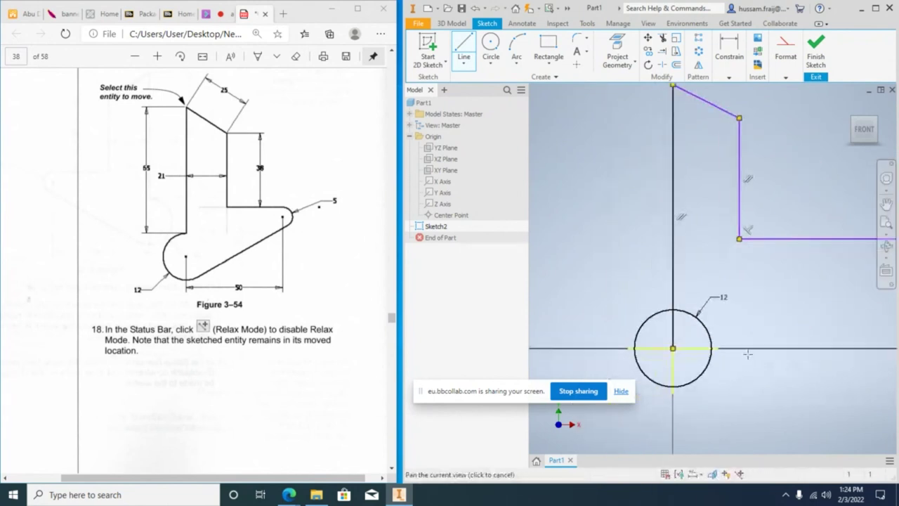
left_click(705, 366)
key("Escape")
Make the long angled line tangent to the 12 mm radius circle.
scroll(653, 348, "up", 3)
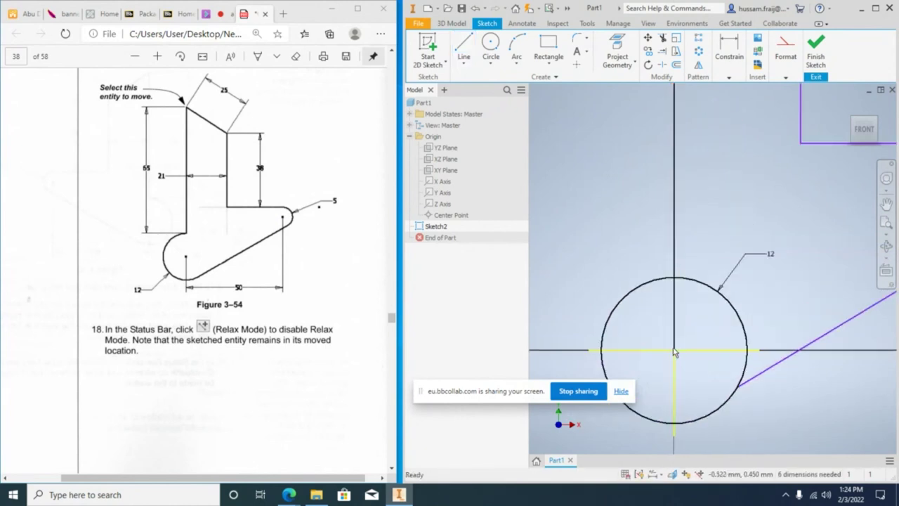
scroll(627, 357, "down", 5)
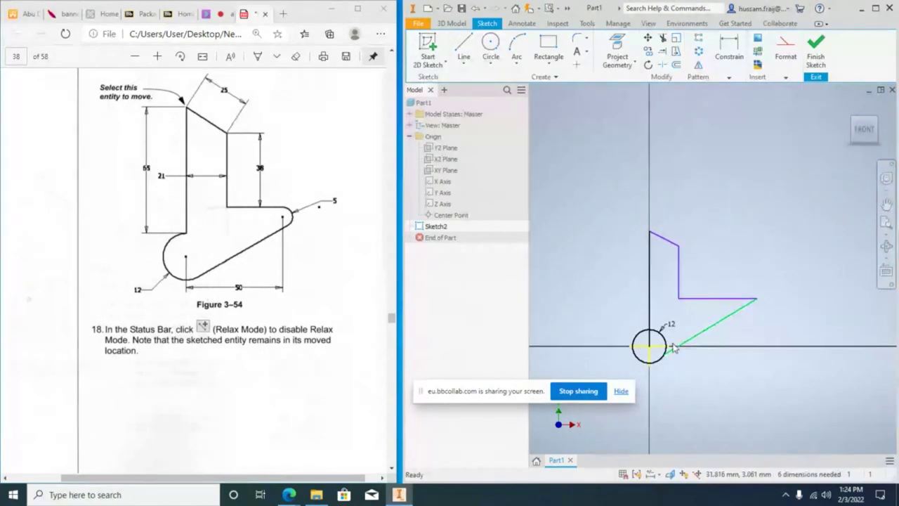
scroll(723, 300, "up", 2)
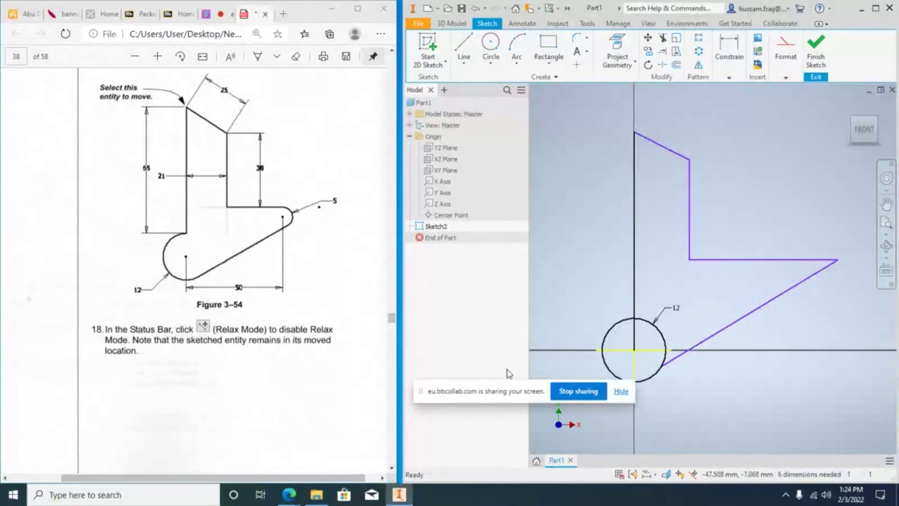
left_click_drag(505, 394, 509, 452)
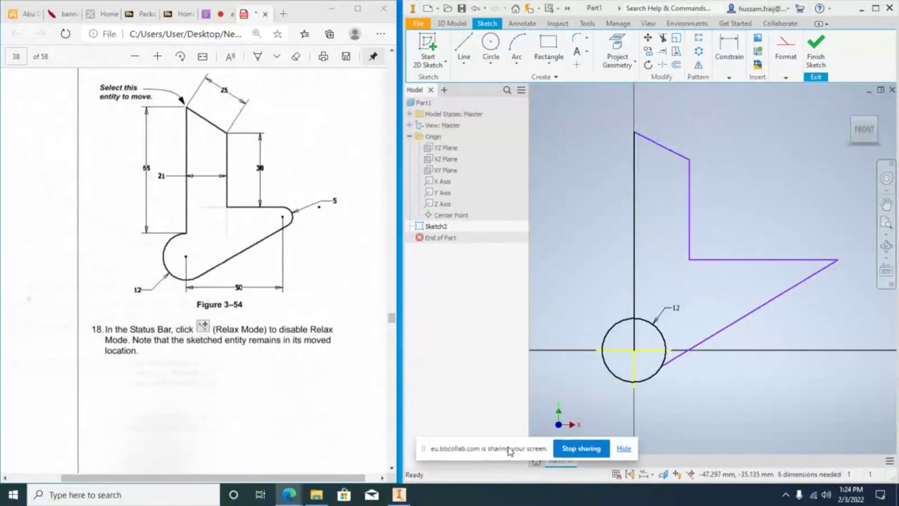
left_click(729, 76)
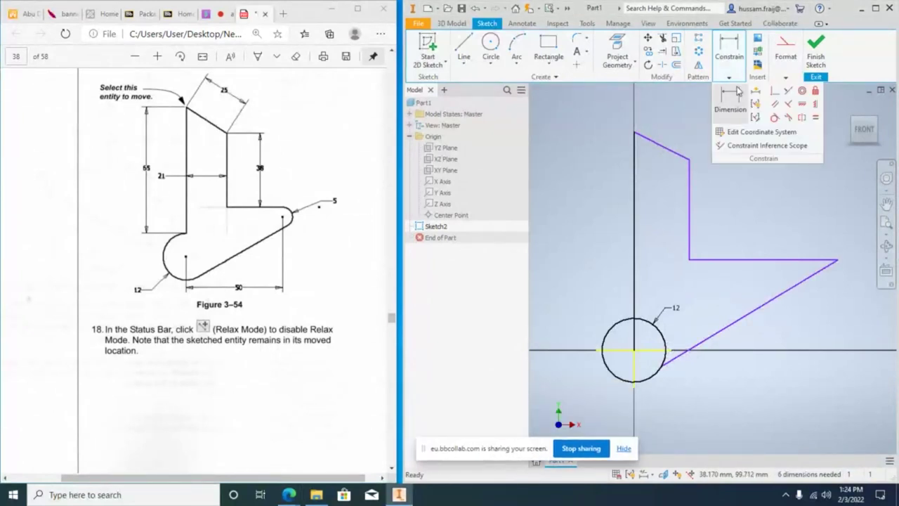
left_click(720, 330)
left_click(665, 338)
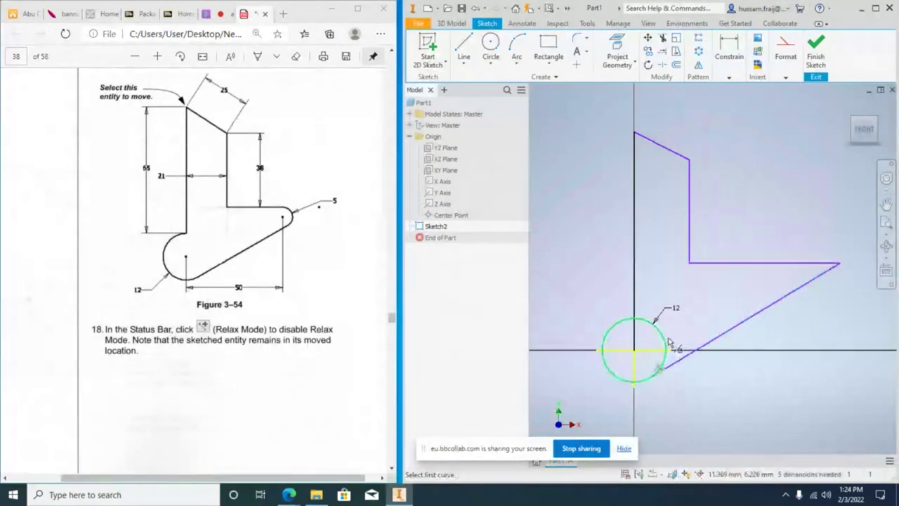
key("Escape")
Circle the radius 5 callout in the manual's figure and fillet the corner between the horizontal and angled lines at 5 mm.
left_click(326, 196)
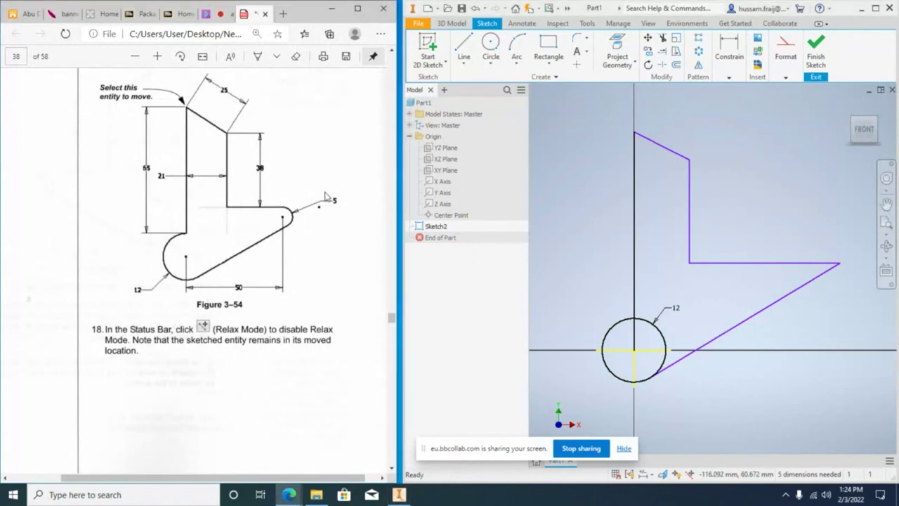
left_click(259, 58)
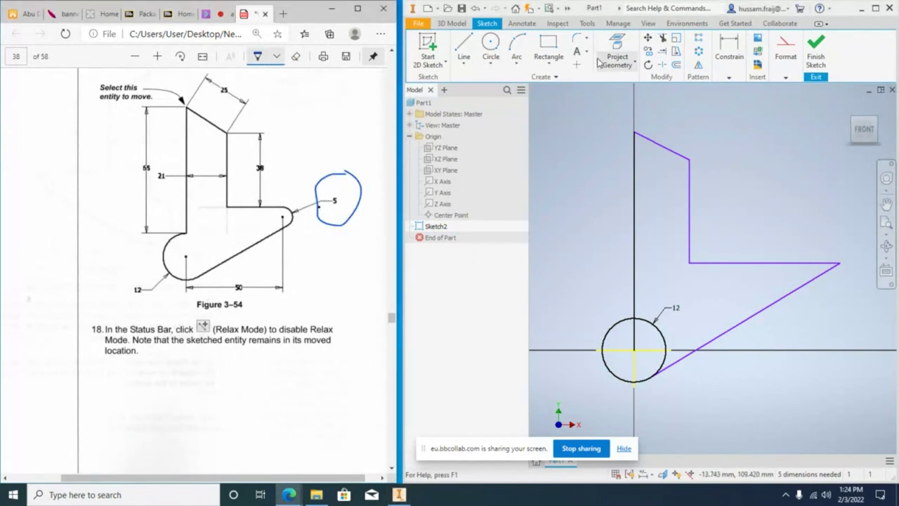
left_click(587, 40)
left_click(599, 56)
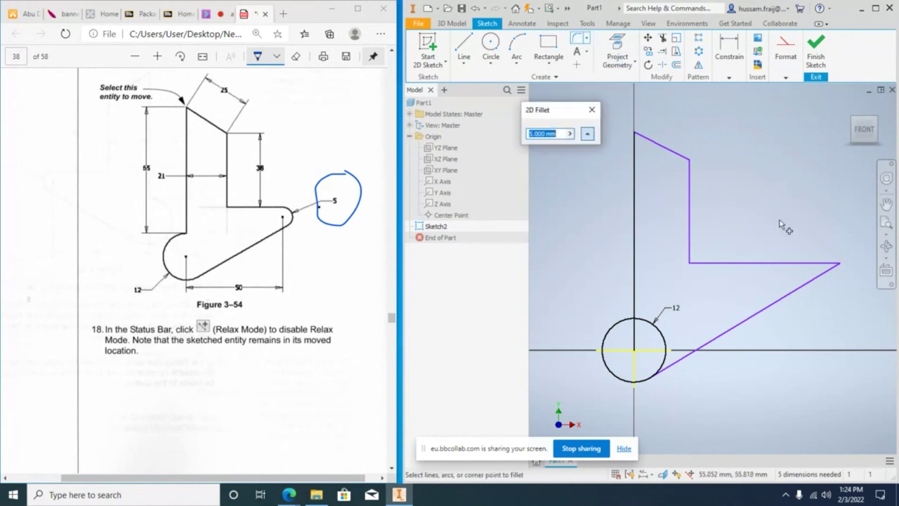
left_click(798, 263)
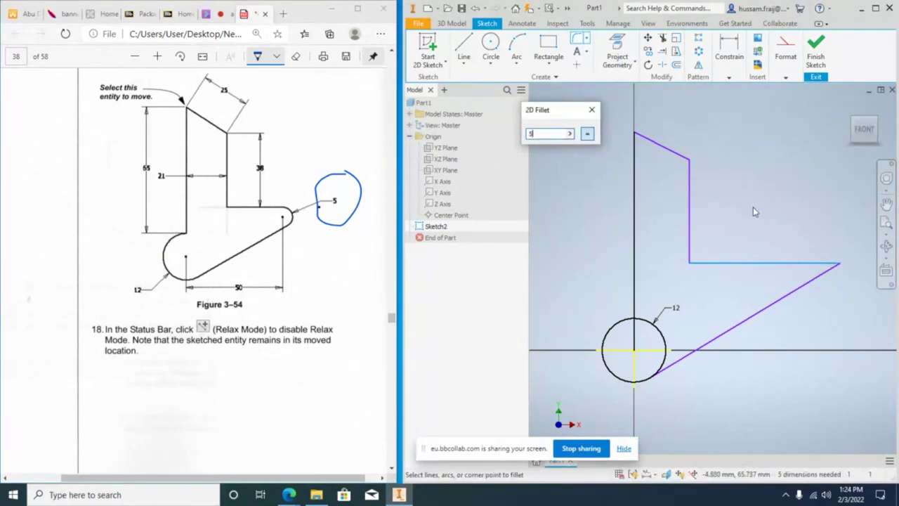
left_click(801, 288)
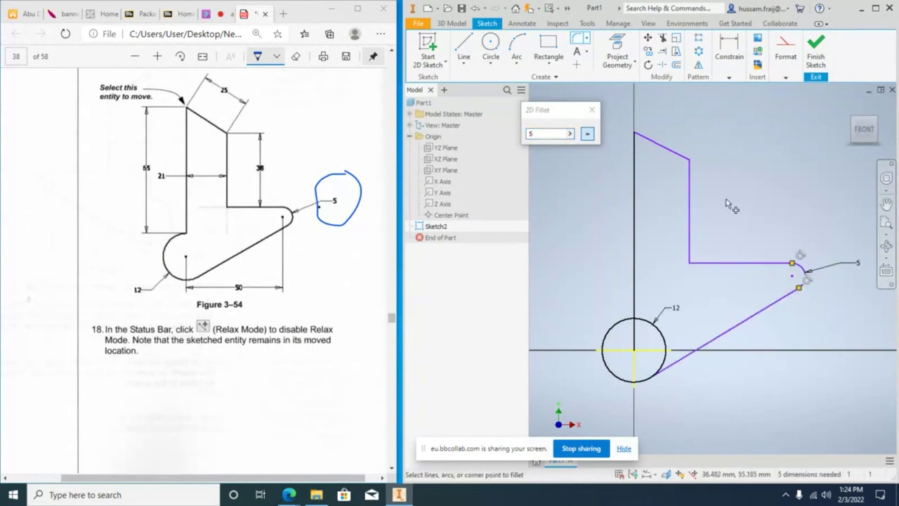
left_click(592, 109)
Trim the vertical line inside the circle and the circle's right-hand arc between the vertical line and the tangent line.
left_click(661, 38)
left_click(636, 335)
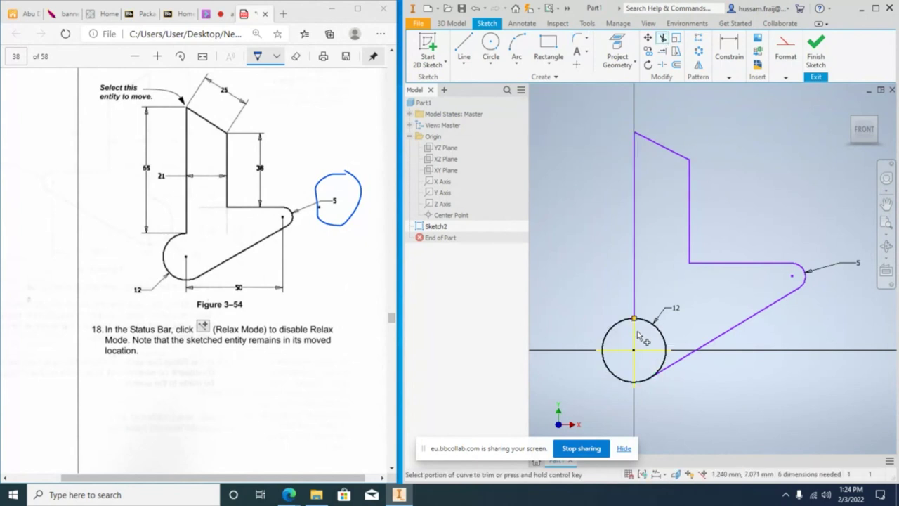
left_click(663, 355)
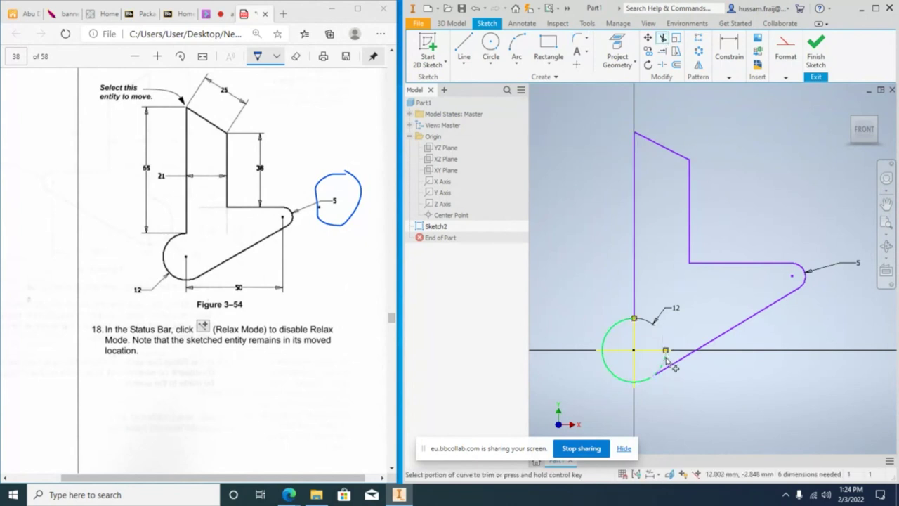
left_click(667, 360)
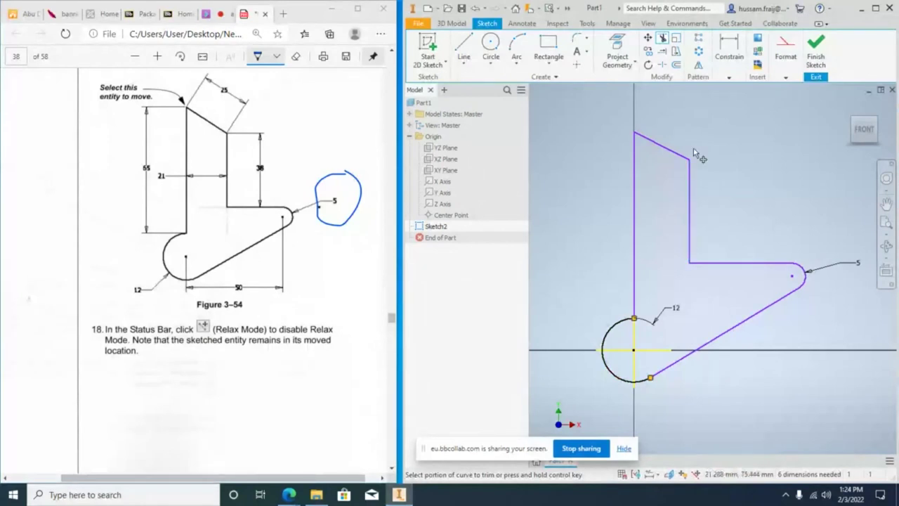
Dimension the horizontal distance between the large arc's centre and the fillet's centre as 50 mm.
left_click(728, 51)
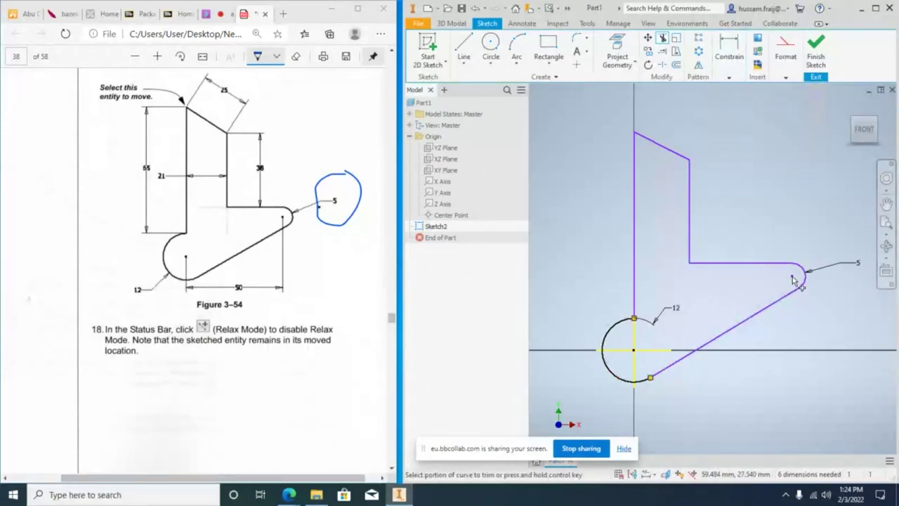
left_click(731, 67)
left_click(730, 102)
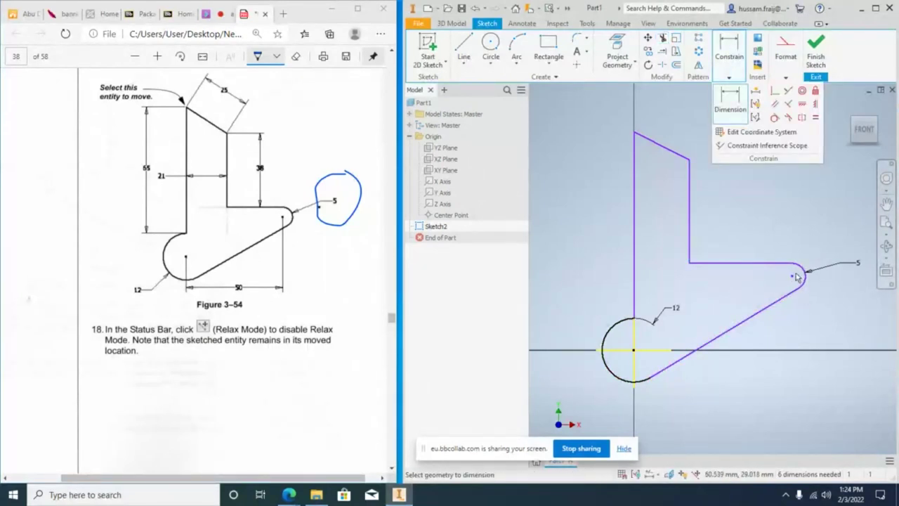
left_click(792, 276)
left_click(674, 360)
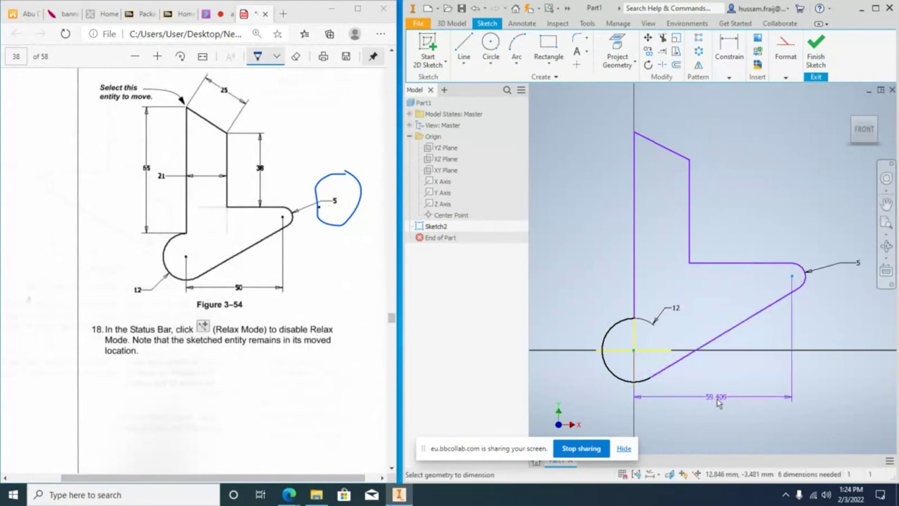
left_click(716, 401)
type("50")
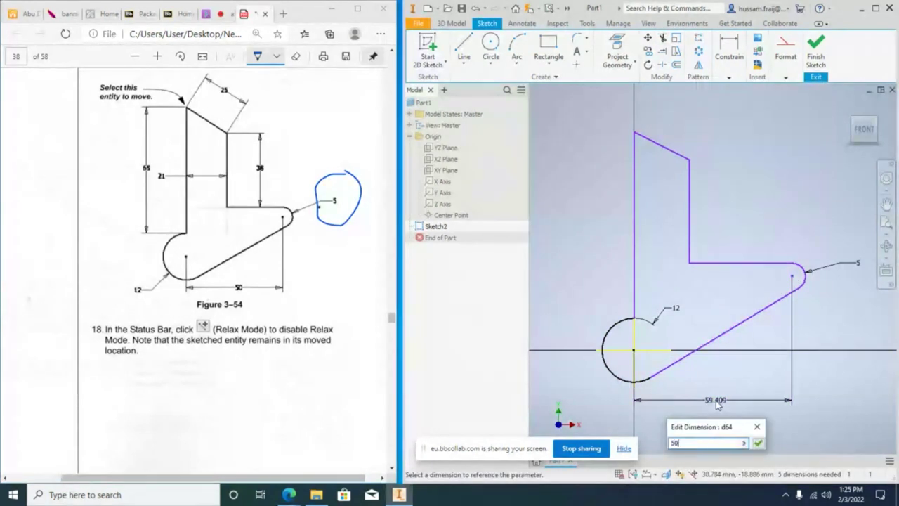
key("Return")
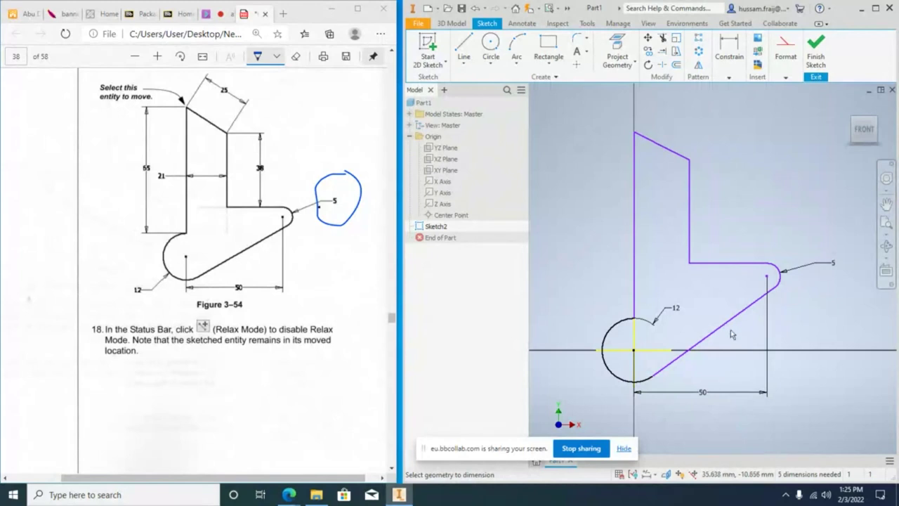
Dimension the vertical distance from the horizontal edge up to the lower end of the sloping top edge as 38 mm.
left_click(718, 266)
left_click(689, 161)
left_click(740, 196)
type("38")
key("Return")
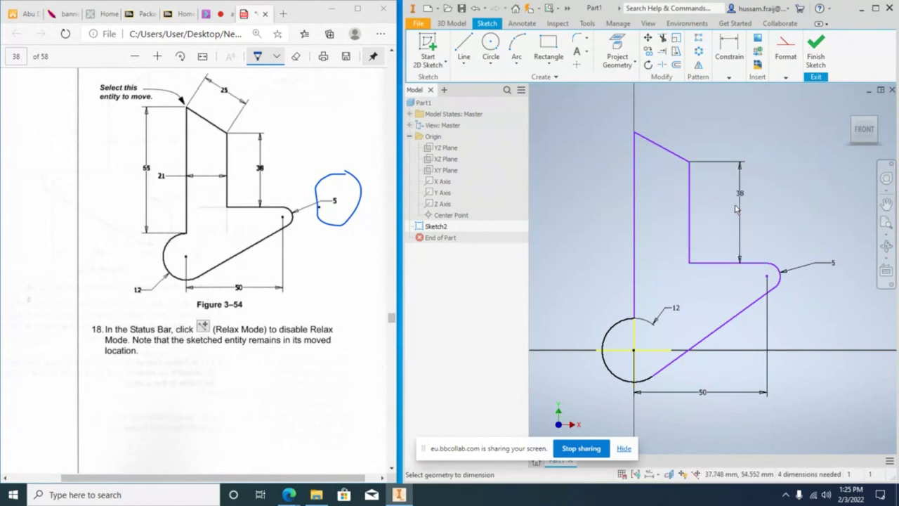
left_click(688, 161)
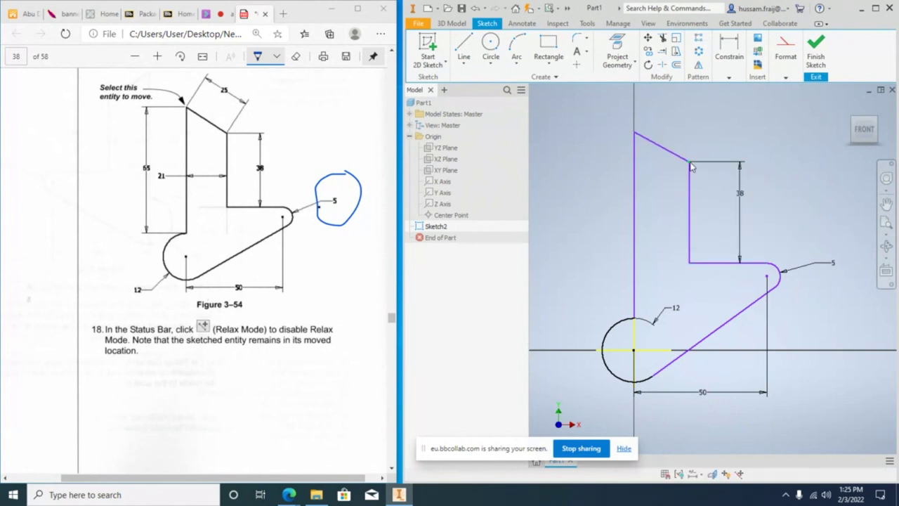
left_click(635, 147)
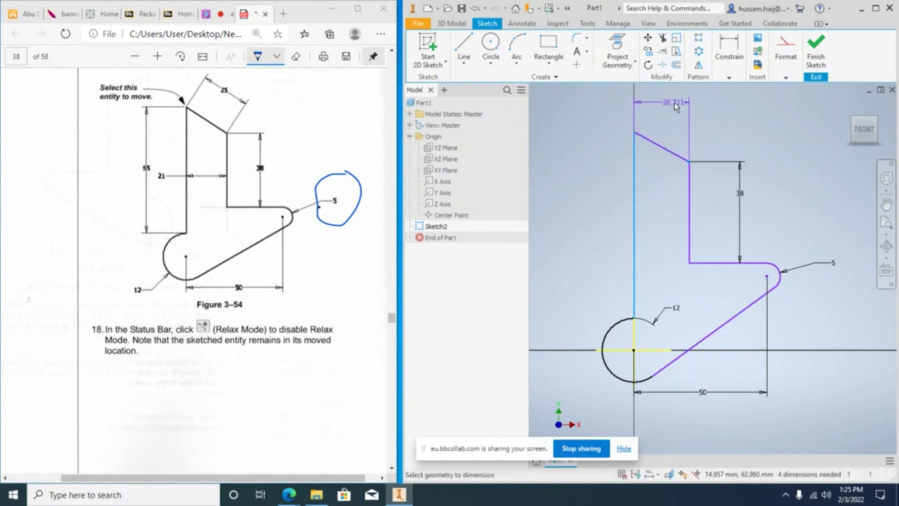
key("Escape")
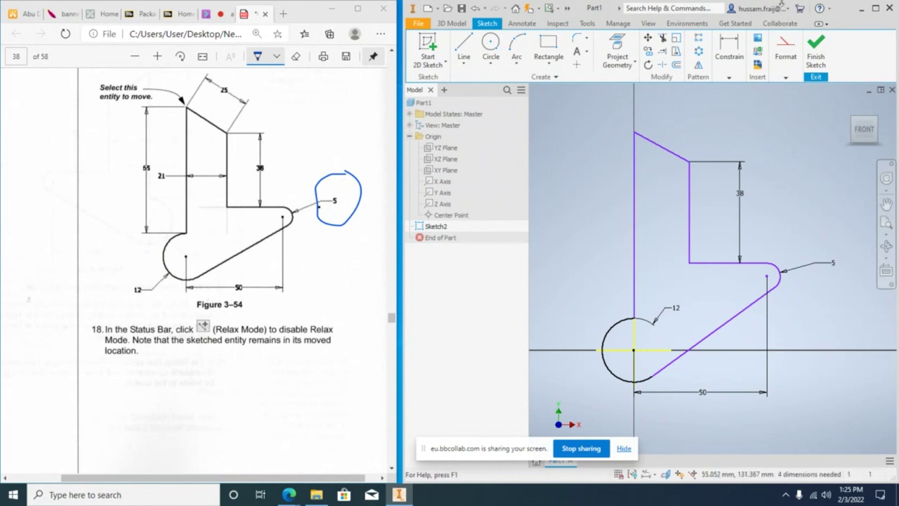
Start a dimension on the profile's sloping top edge.
left_click(748, 41)
left_click(731, 104)
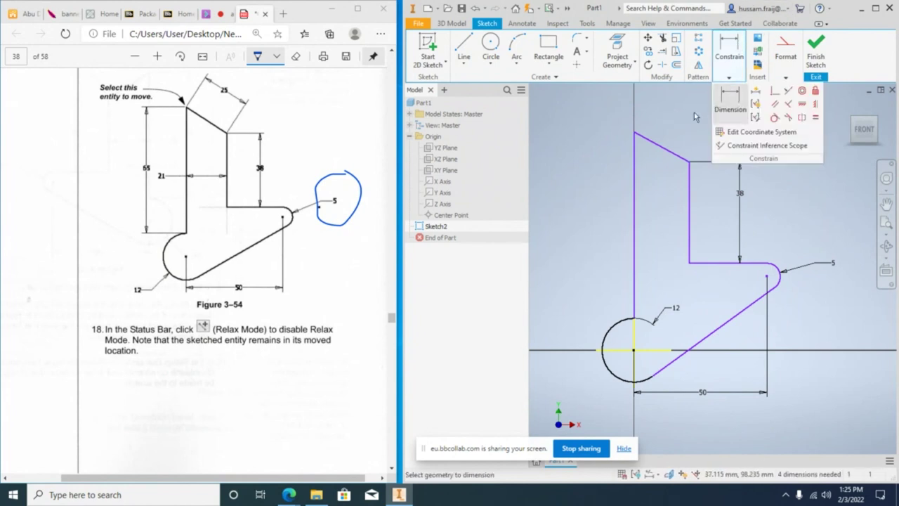
left_click(660, 143)
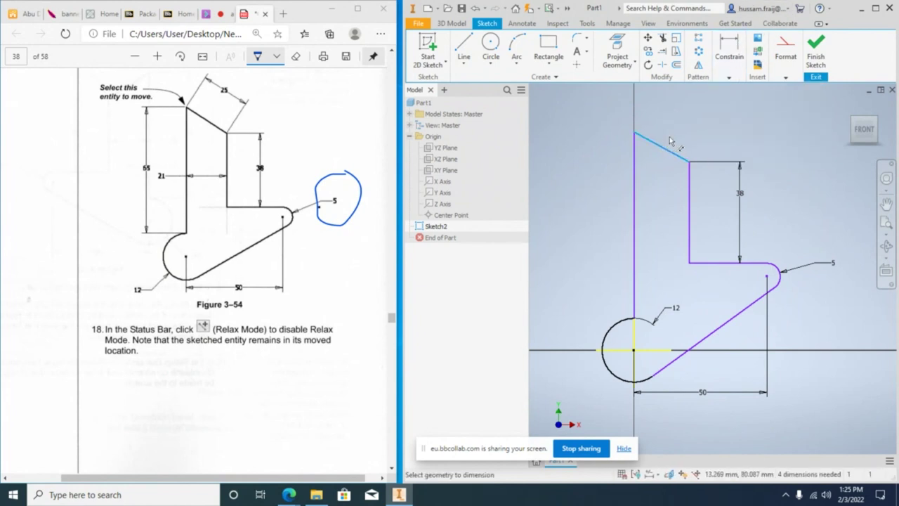
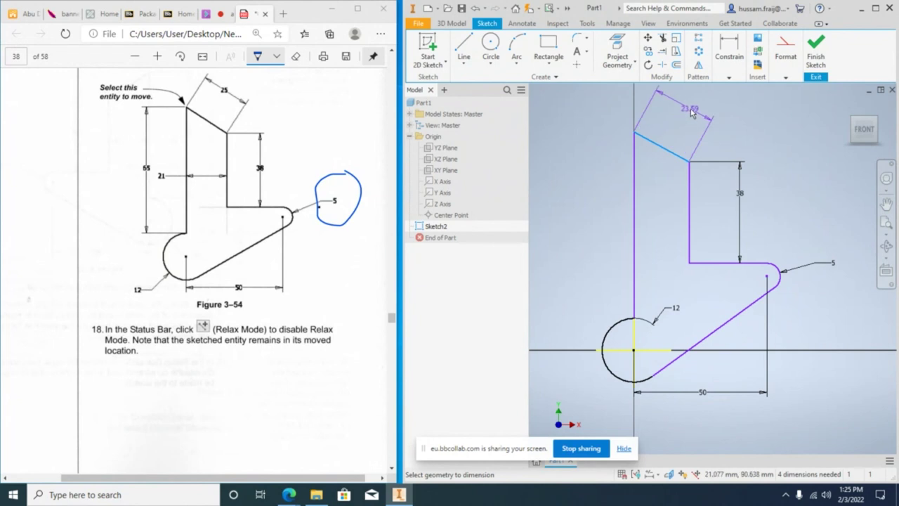
Dimension the sloping top edge as 25 mm and the distance between the profile's two upper vertical edges as 21 mm.
left_click(685, 120)
type("25")
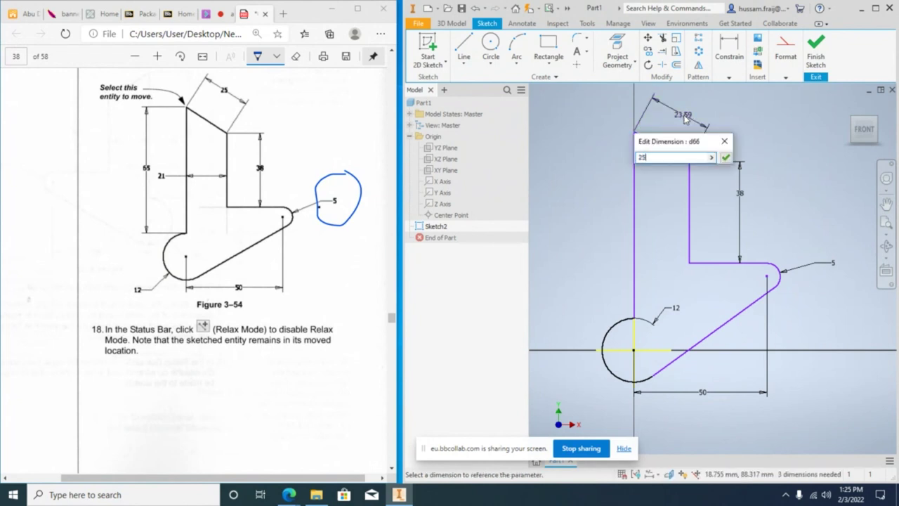
key("Return")
left_click(692, 181)
left_click(635, 198)
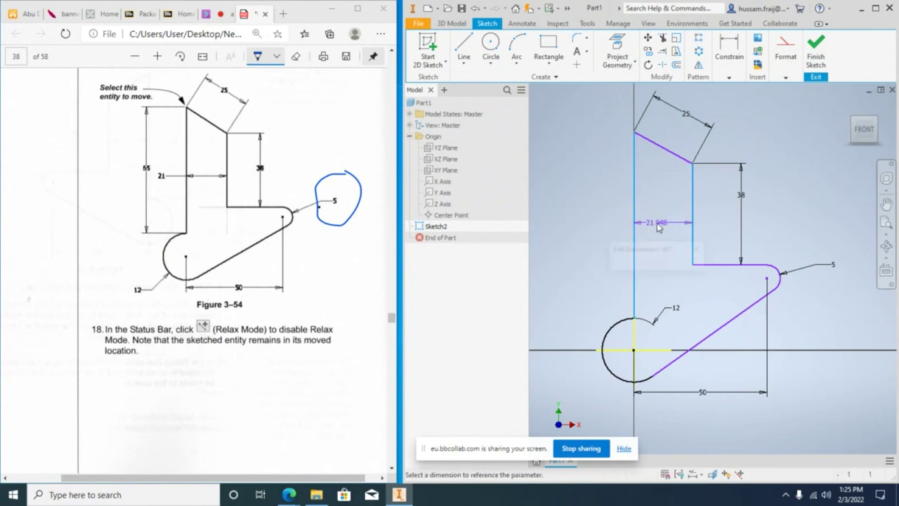
left_click(656, 224)
type("21")
key("Return")
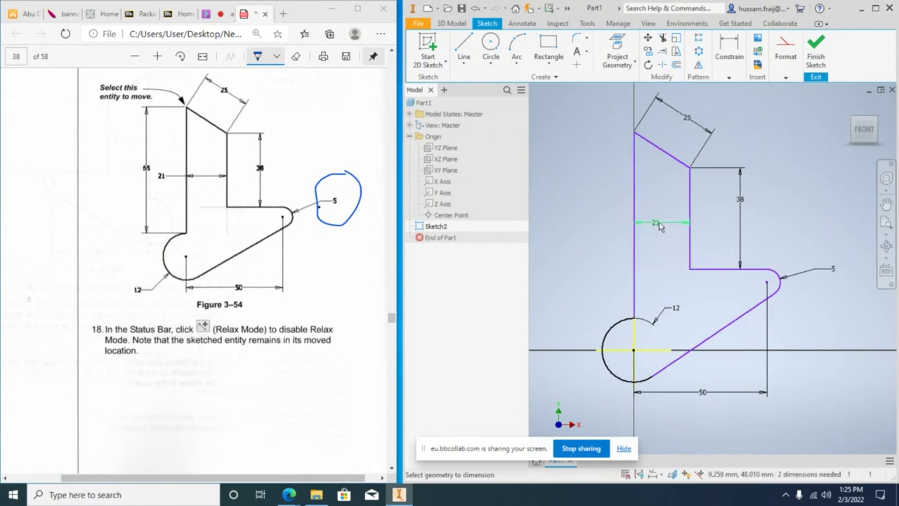
Dimension the long vertical edge from the large arc up to the sloping edge as 65 mm.
left_click(634, 288)
left_click(596, 264)
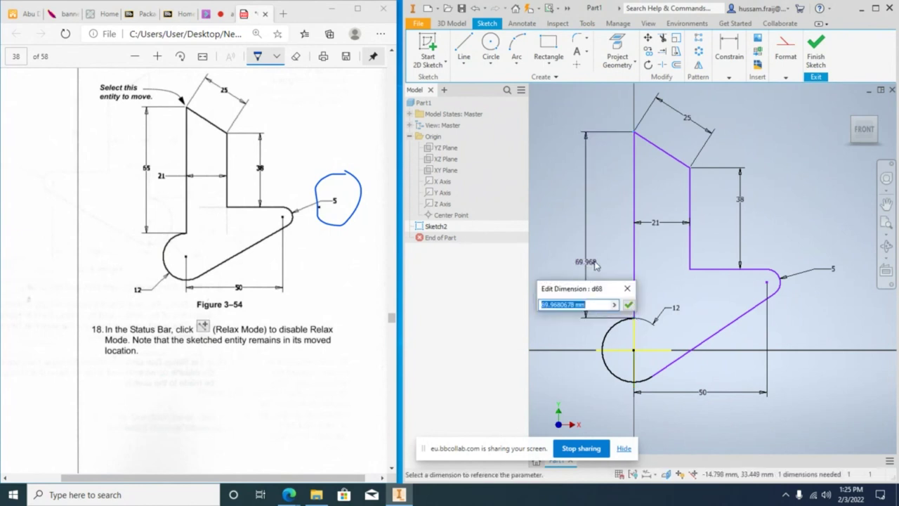
type("65")
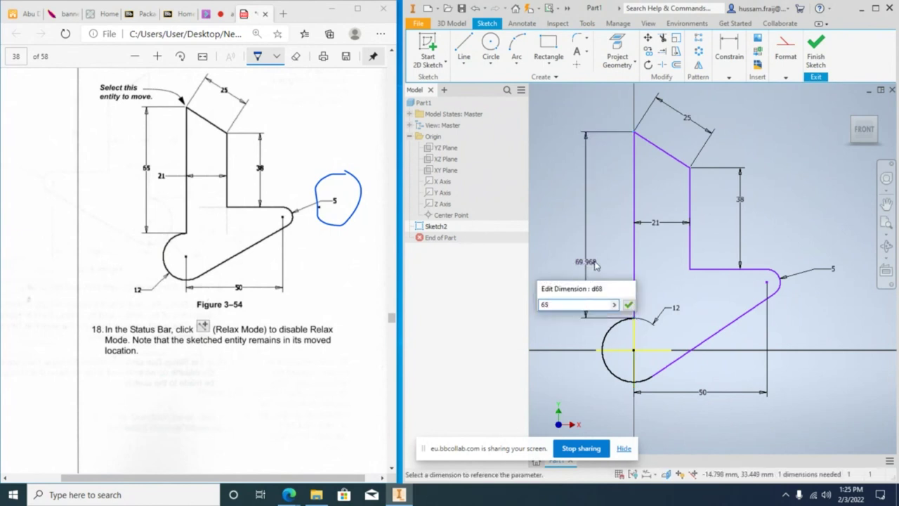
key("Return")
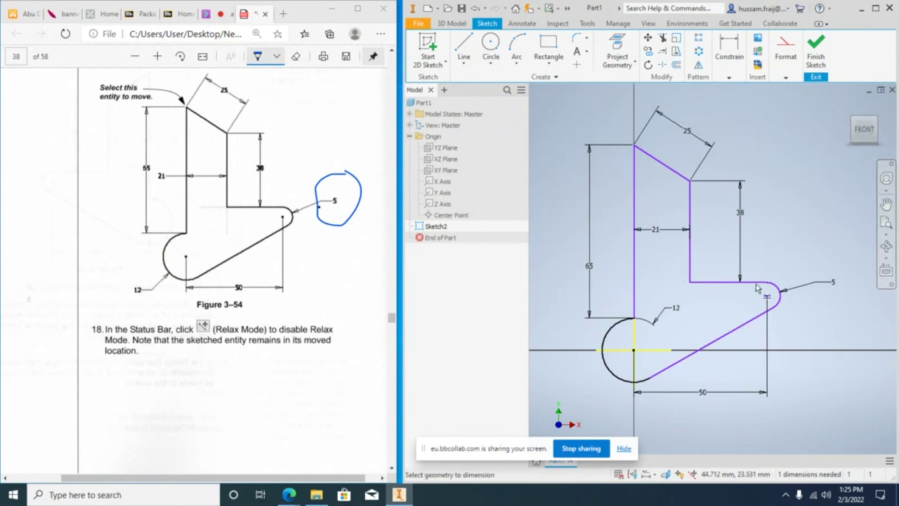
Look through the manual's next sketching practice, Figures 3-56 to 3-64, and go on to the practice with Figure 3-65.
scroll(301, 218, "down", 10)
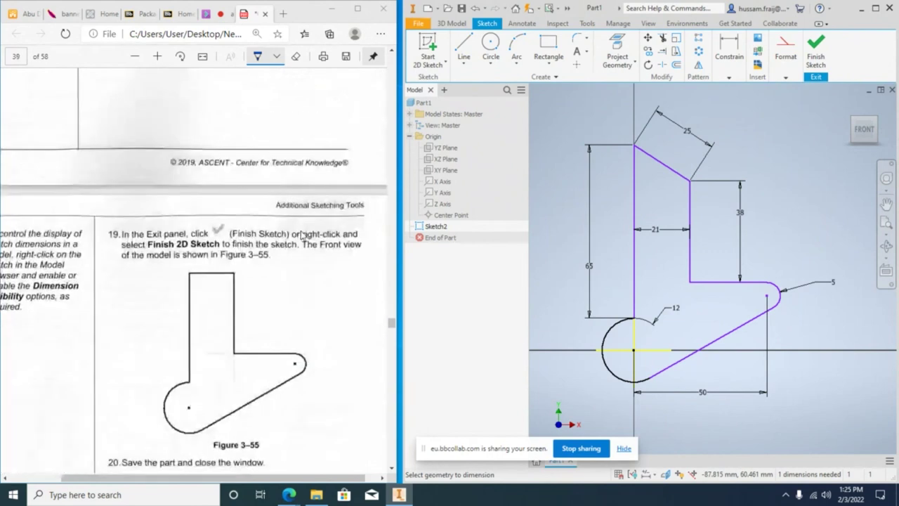
scroll(301, 236, "down", 8)
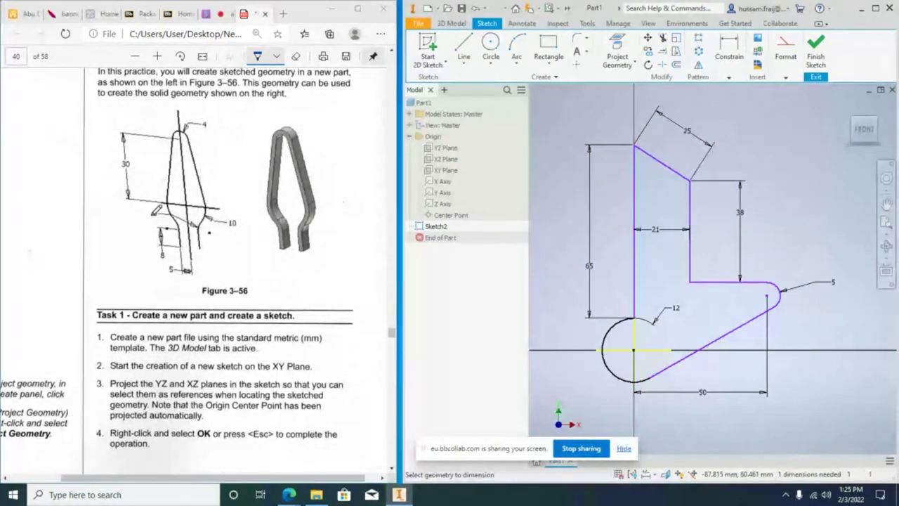
scroll(156, 209, "down", 10)
scroll(270, 105, "down", 10)
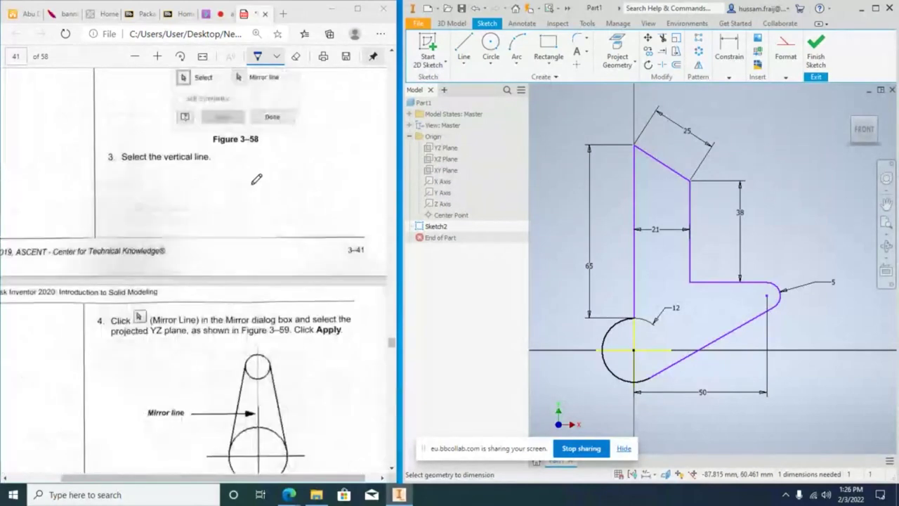
scroll(239, 184, "down", 15)
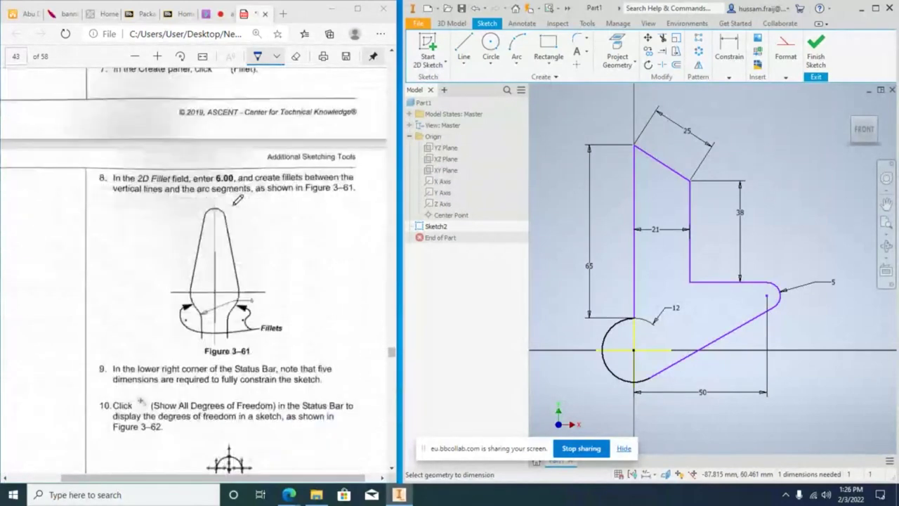
scroll(240, 204, "up", 2)
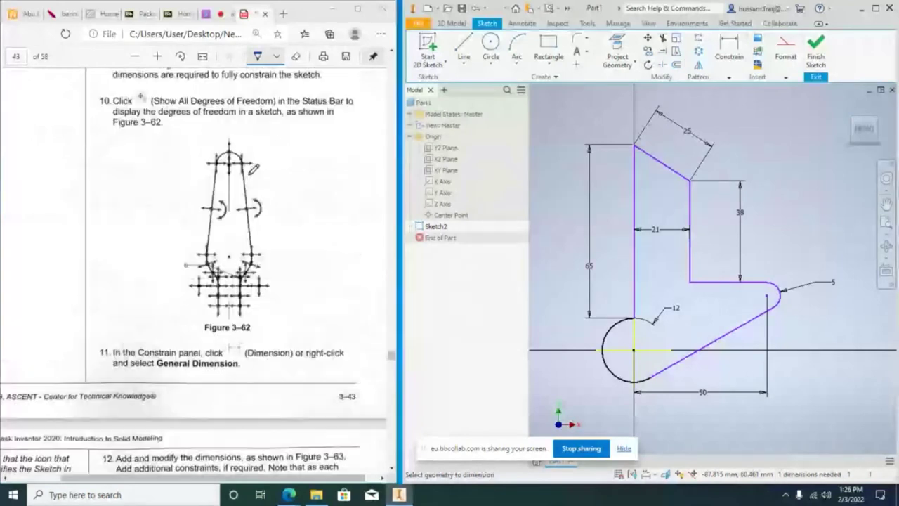
scroll(253, 169, "down", 10)
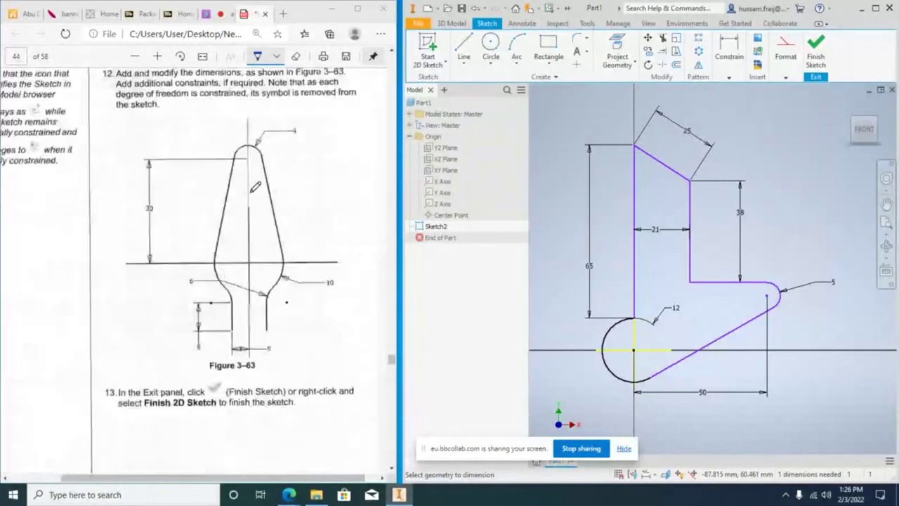
scroll(256, 188, "down", 10)
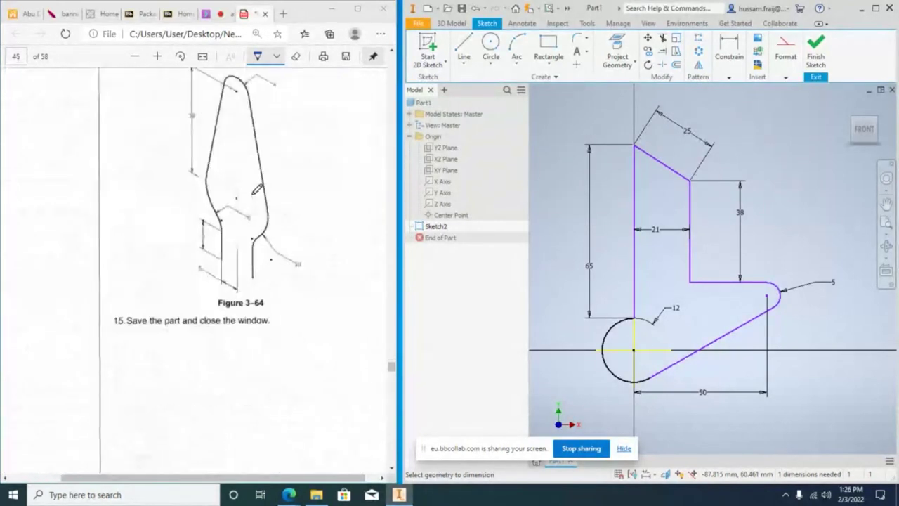
scroll(257, 186, "up", 5)
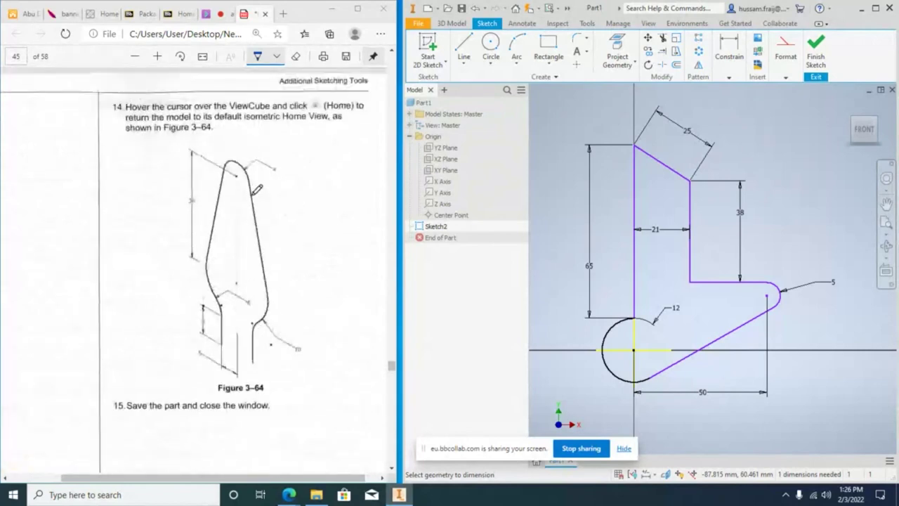
scroll(254, 188, "down", 1)
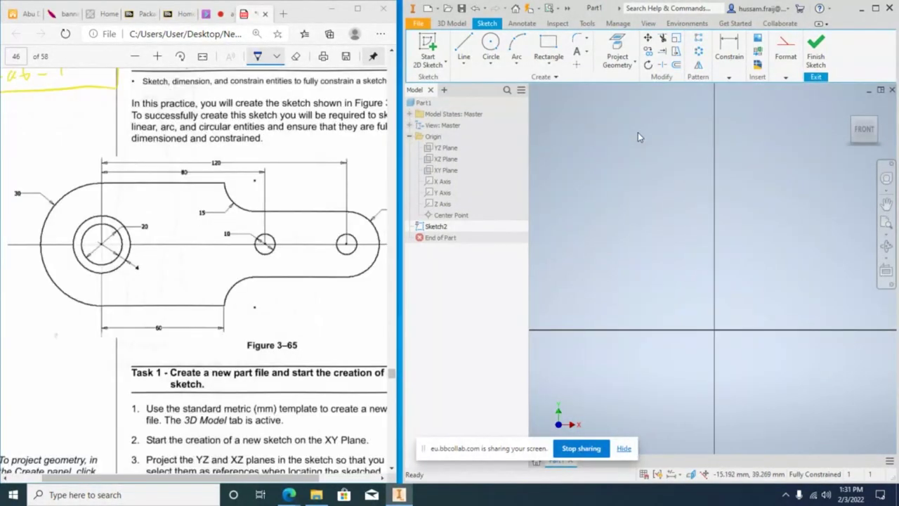
Project the X Axis and Y Axis into the empty sketch as reference geometry.
left_click(621, 64)
left_click(444, 182)
left_click(444, 194)
right_click(638, 219)
left_click(674, 305)
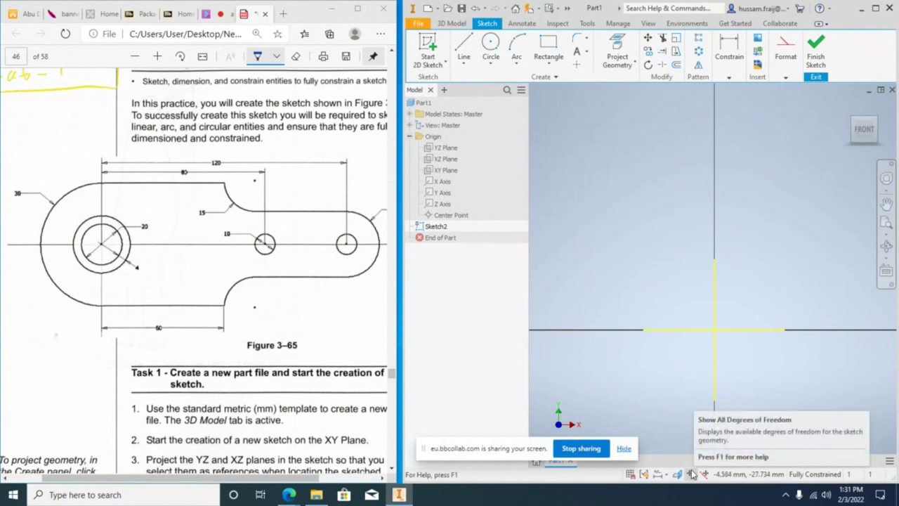
Bring all of Figure 3-65 into view in the manual and encircle its two concentric circles with the pen.
scroll(645, 244, "up", 2)
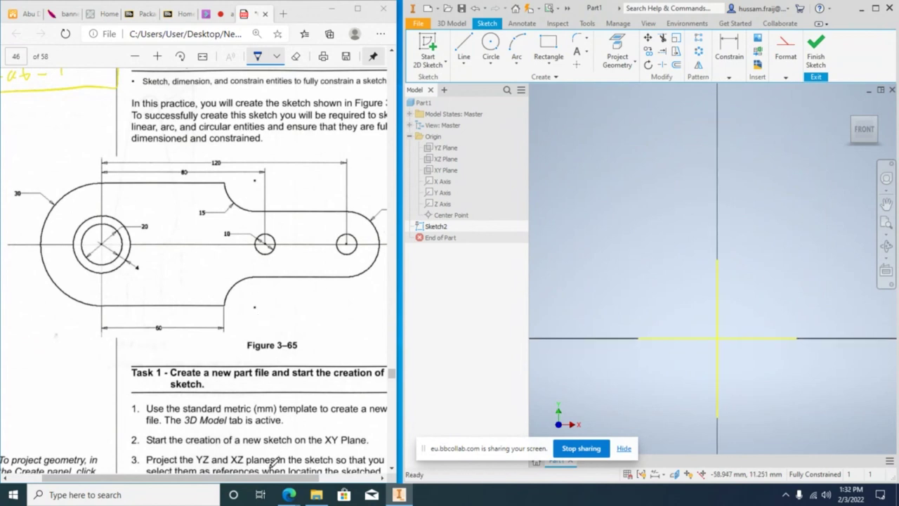
scroll(270, 421, "right", 2)
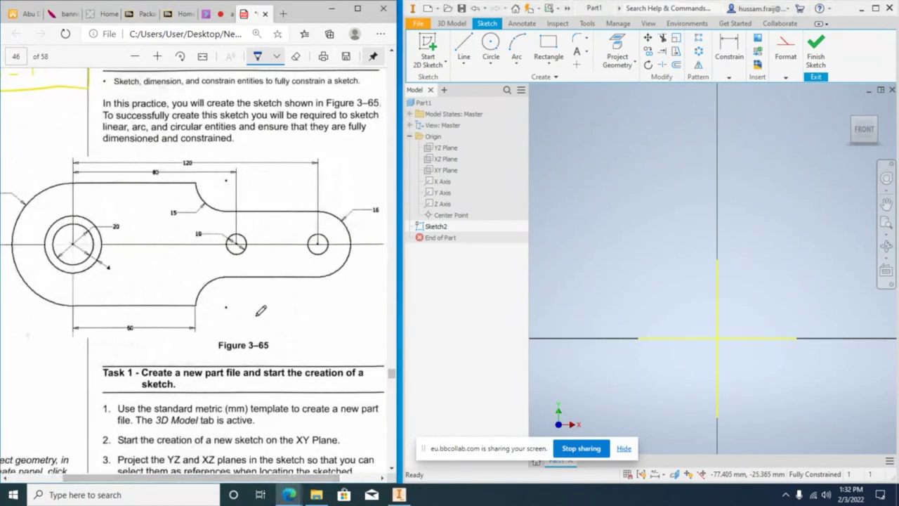
scroll(246, 307, "down", 2, "ctrl")
scroll(166, 284, "up", 2, "ctrl")
scroll(288, 280, "up", 1)
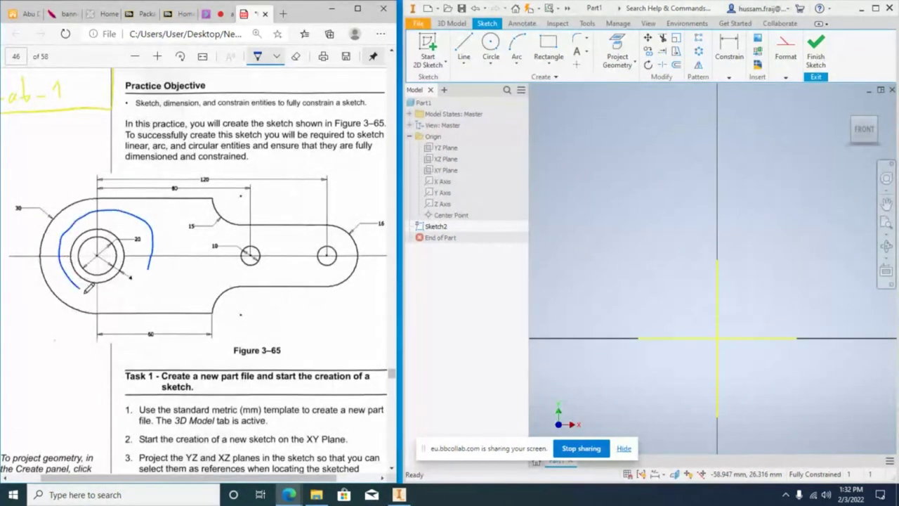
Try to draw a circle with a 20 mm radius centred on the origin, and undo it.
left_click(490, 46)
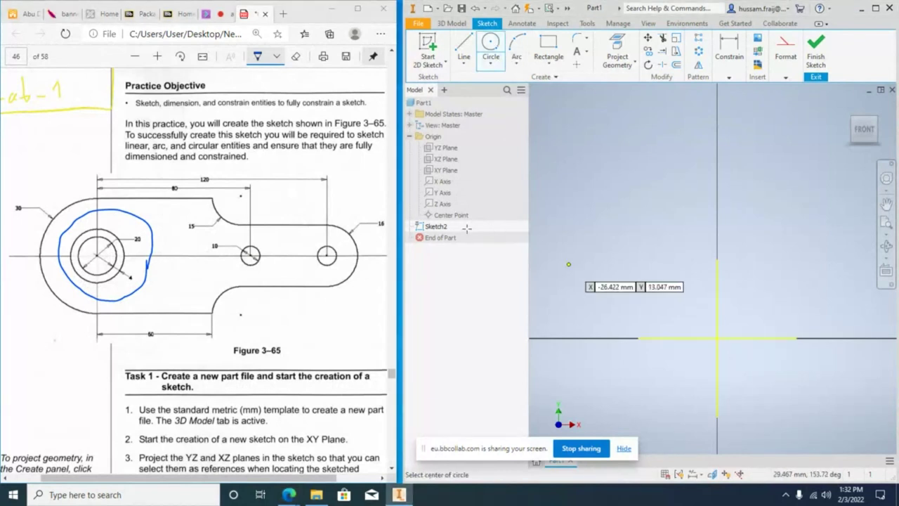
right_click(535, 162)
left_click(632, 170)
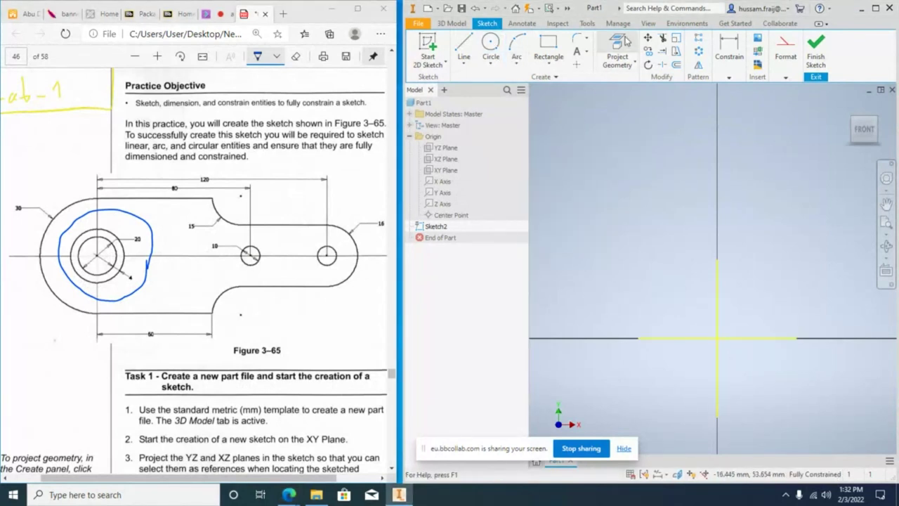
left_click(490, 46)
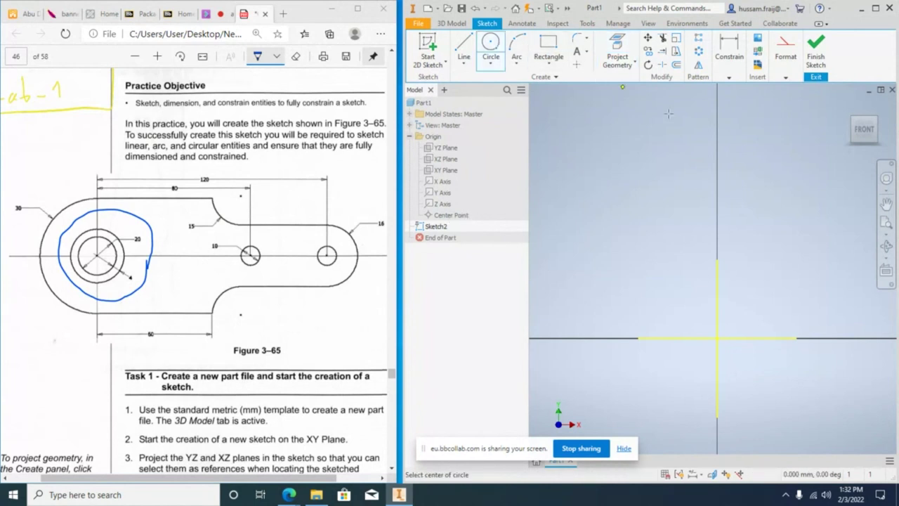
left_click(716, 338)
type("20")
key("Return")
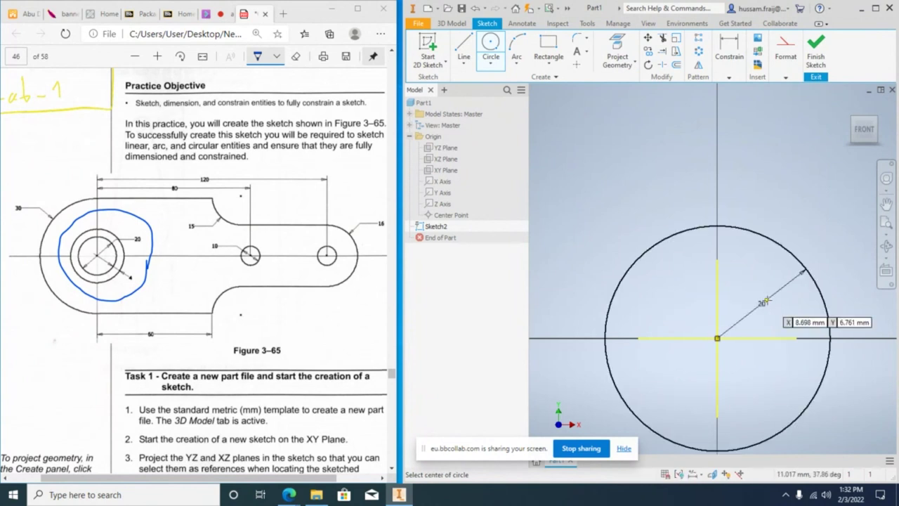
key("ctrl+z")
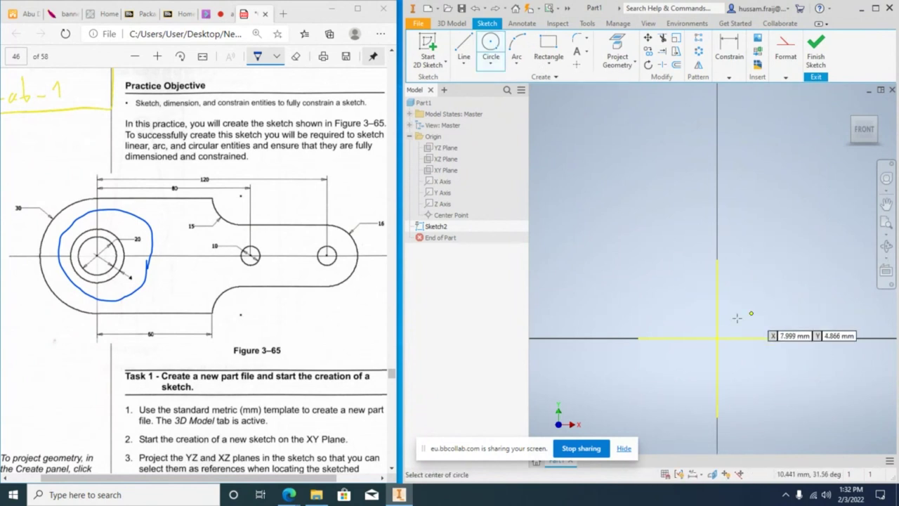
Draw a circle centred on the origin with its size entered as a diameter of 20 mm.
left_click(717, 337)
right_click(741, 289)
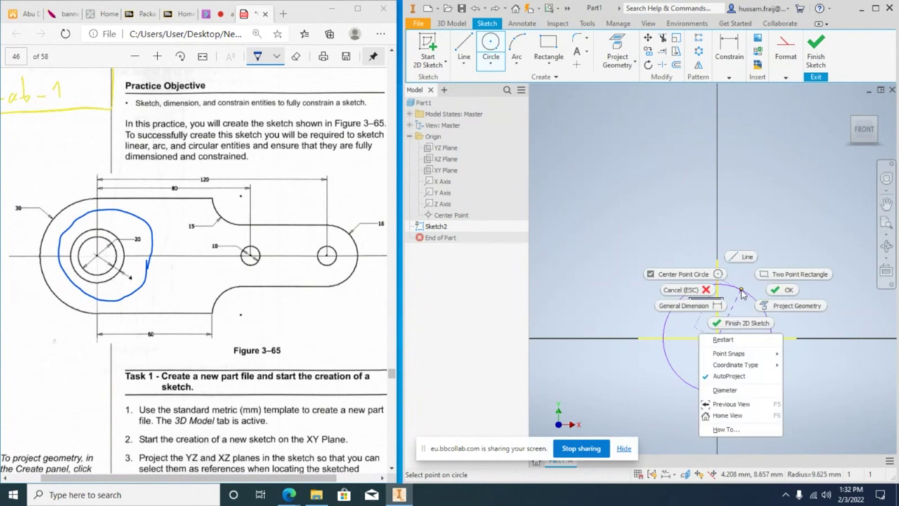
left_click(725, 390)
type("20")
key("Return")
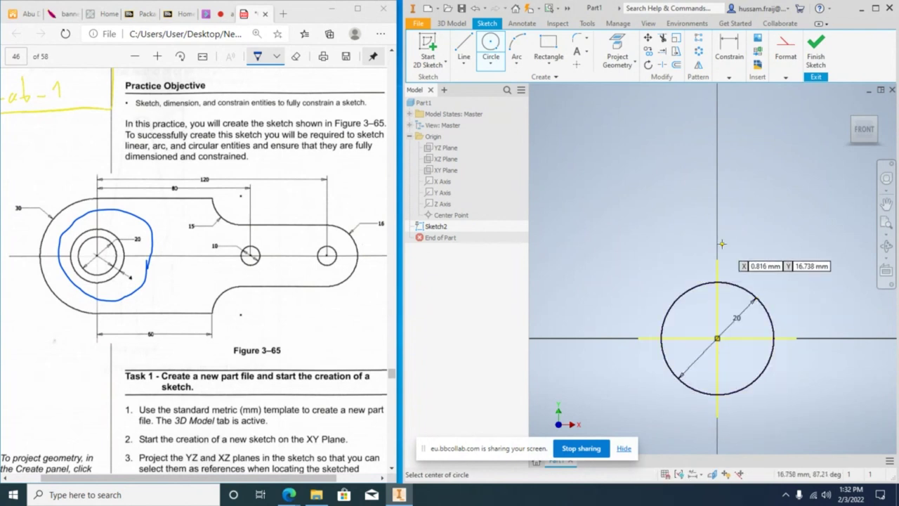
Mark the value 4 in Figure 3-65 and offset the 20 mm circle outward by 4 mm.
left_click_drag(126, 279, 131, 276)
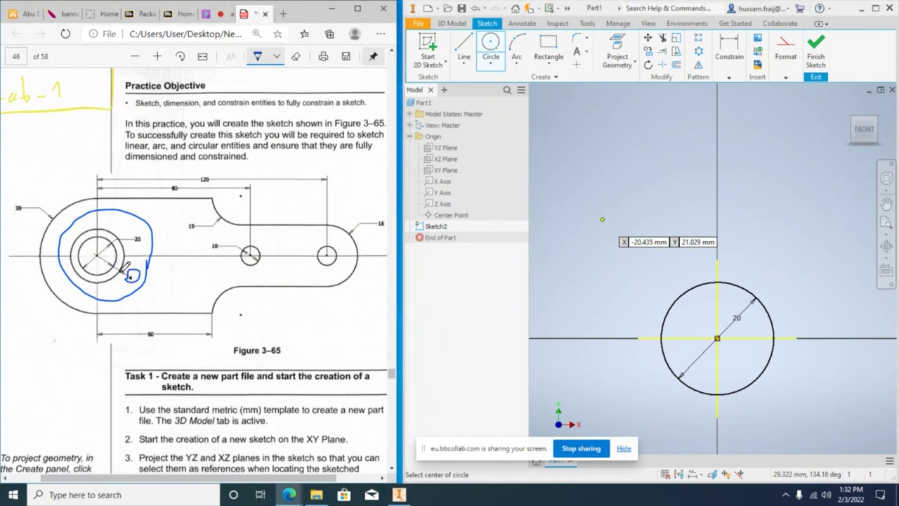
left_click(677, 66)
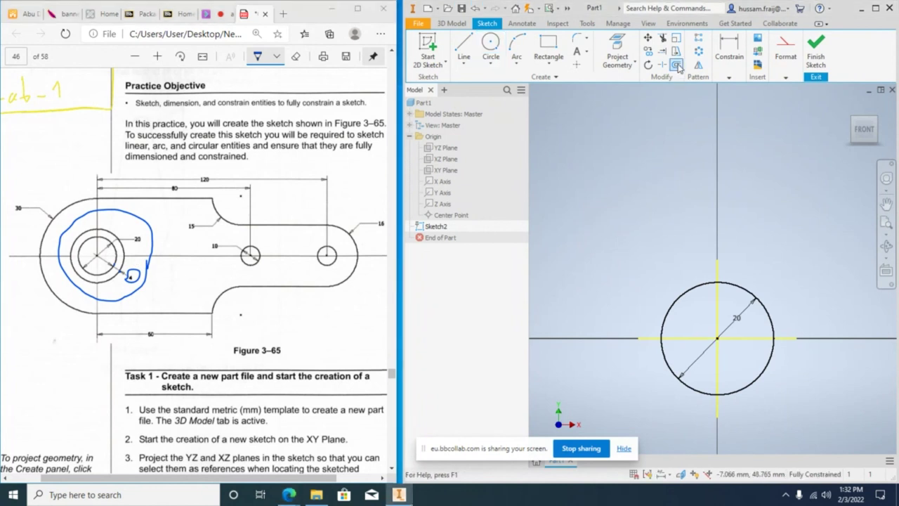
left_click(679, 299)
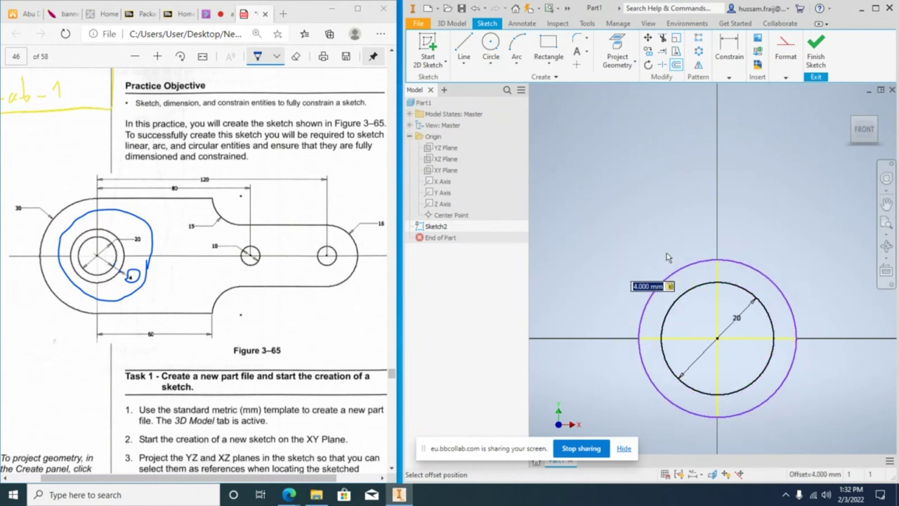
key("Return")
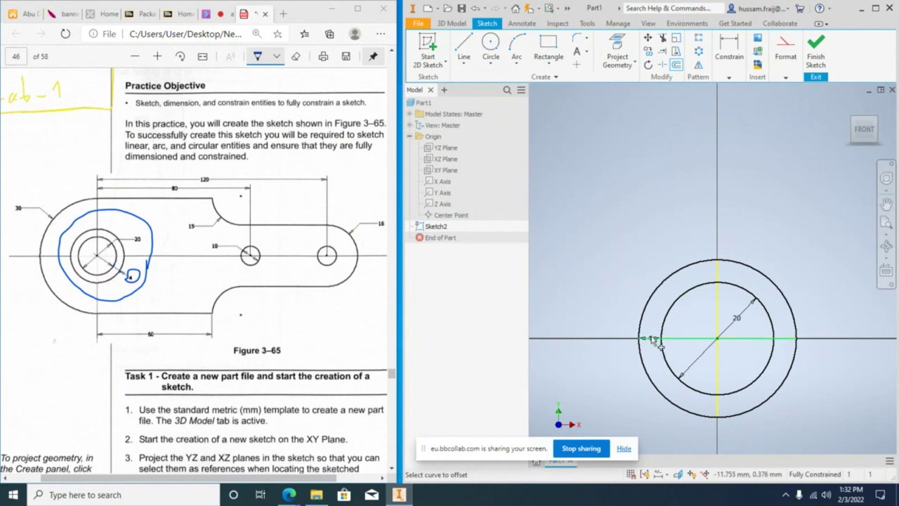
Mark the value 80, the distance to the middle hole, in the manual's Figure 3-65 with the pen.
scroll(628, 249, "up", 2)
scroll(698, 256, "down", 4)
middle_click_drag(699, 256, 607, 250)
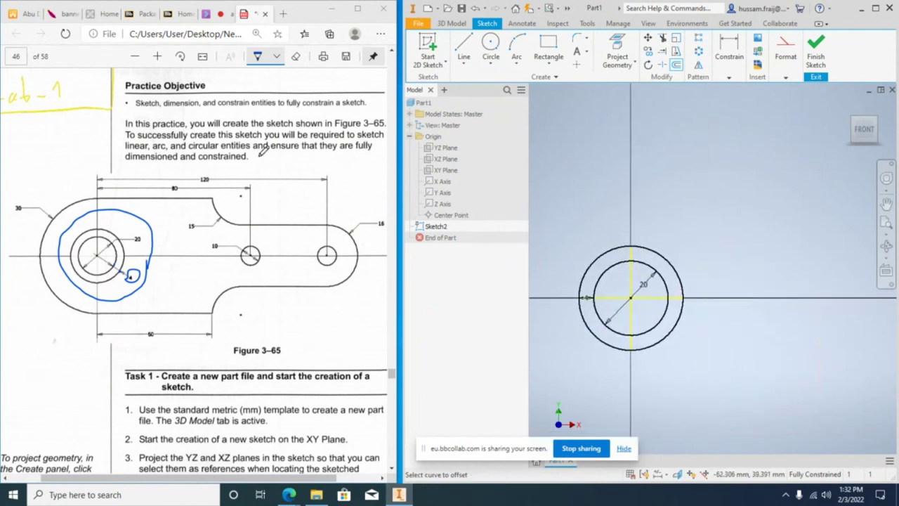
left_click_drag(184, 184, 181, 182)
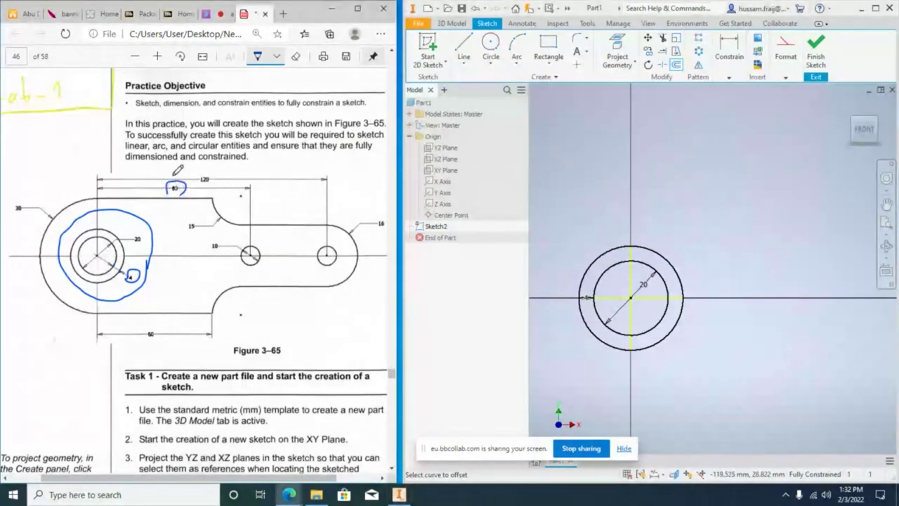
scroll(175, 176, "up", 5, "ctrl")
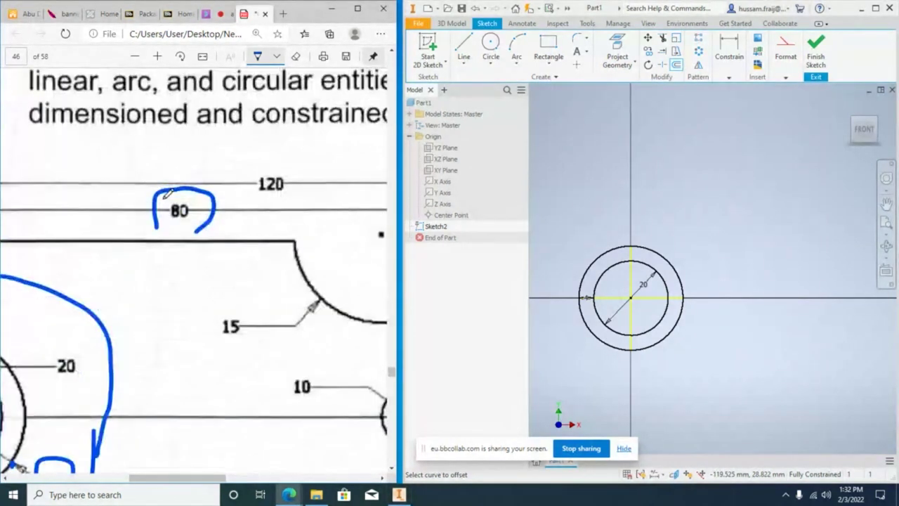
scroll(168, 193, "down", 5, "ctrl")
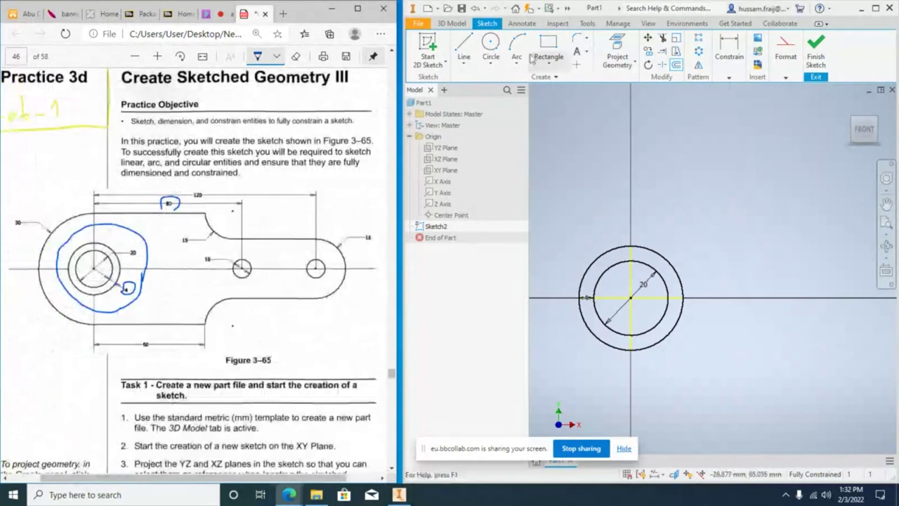
Draw a horizontal line from the origin toward positive X and convert it to construction geometry.
left_click(462, 46)
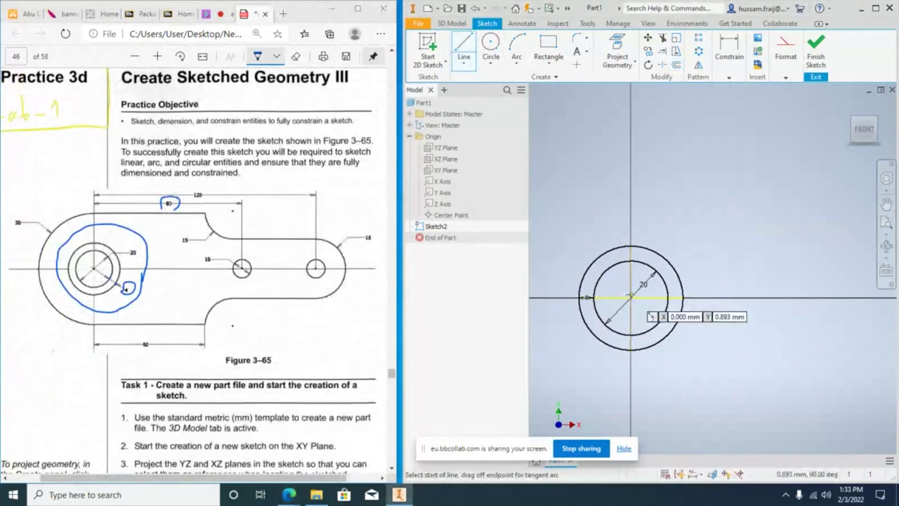
left_click(631, 298)
scroll(652, 247, "up", 2)
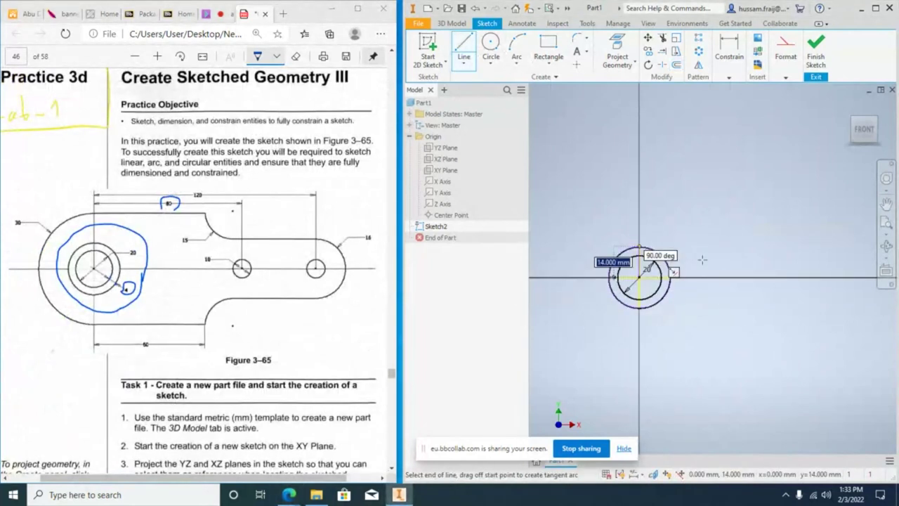
scroll(674, 302, "up", 2)
scroll(657, 287, "down", 3)
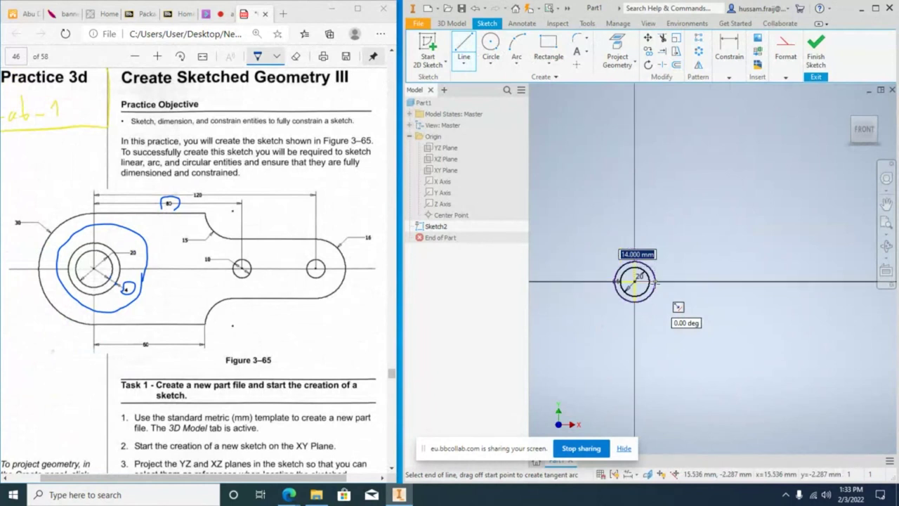
left_click(860, 282)
right_click(860, 281)
left_click(809, 235)
left_click_drag(782, 240, 719, 333)
left_click(785, 77)
left_click(777, 92)
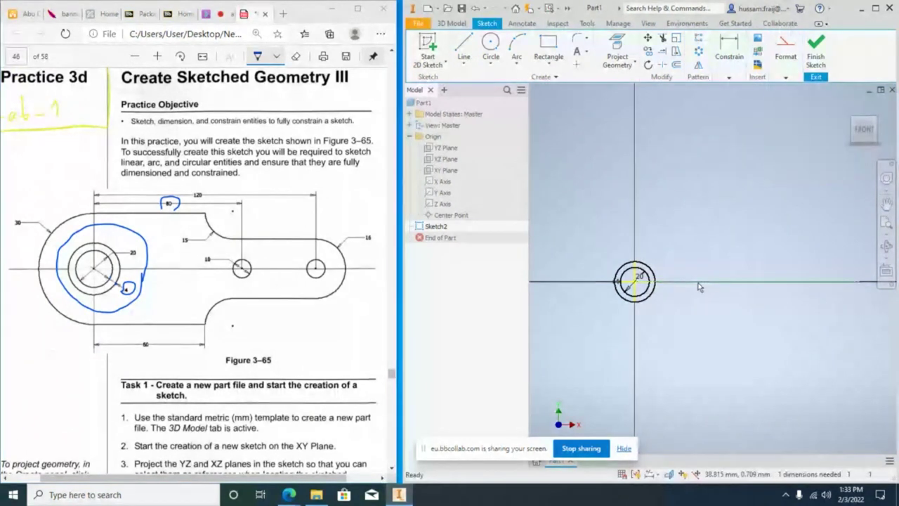
Draw a 10 mm diameter circle centred on the horizontal construction line, outside the two concentric circles.
key("c")
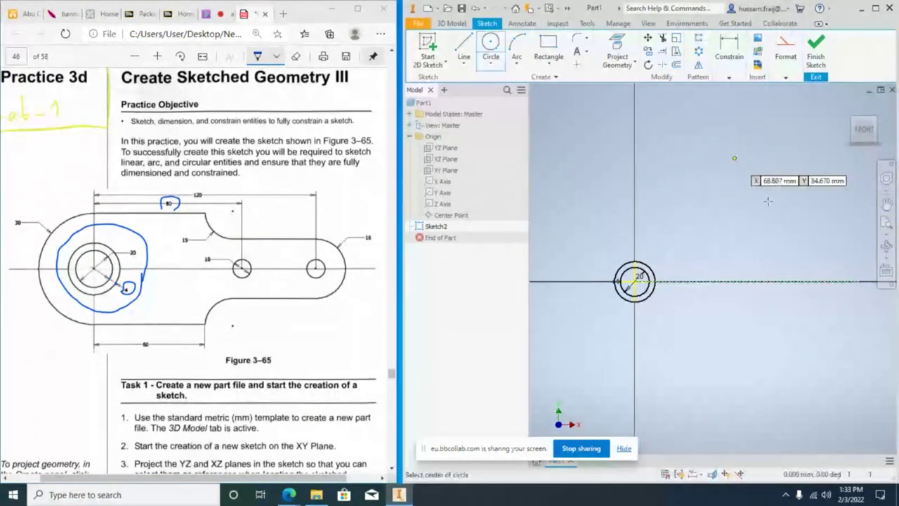
left_click(740, 281)
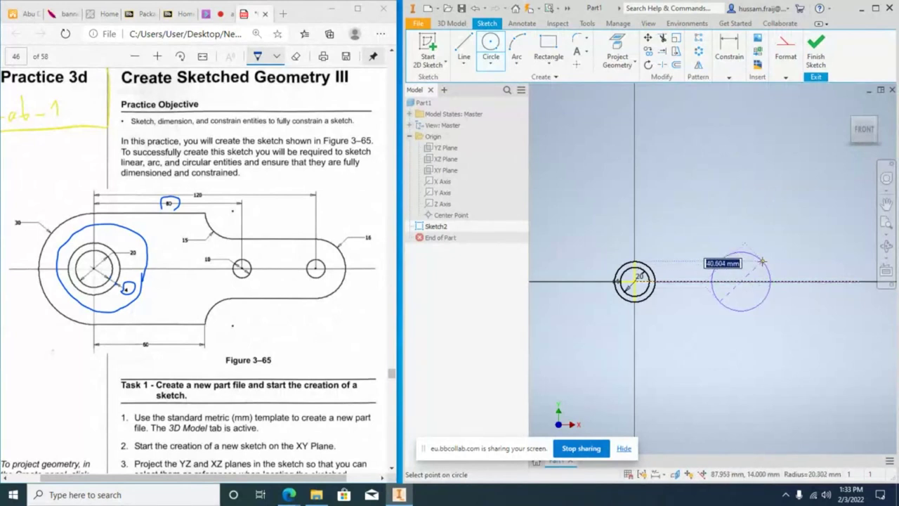
key("Escape")
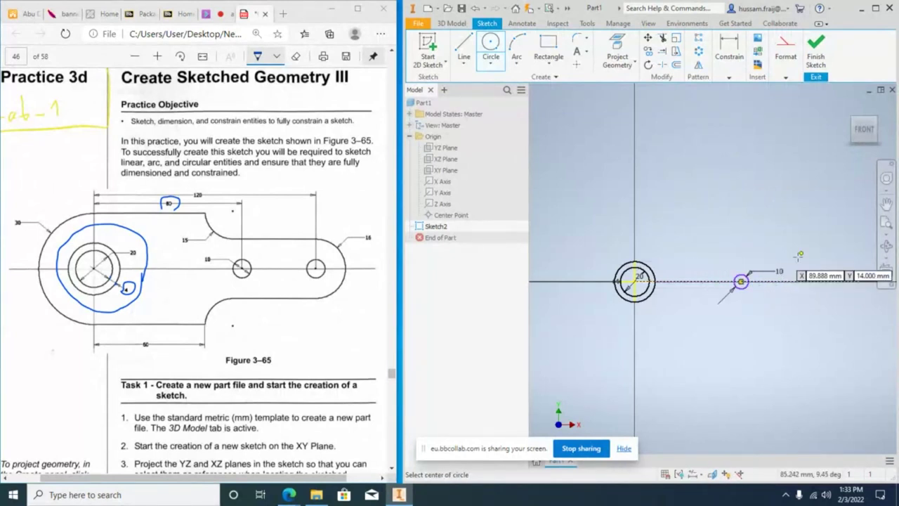
Dimension the distance between the concentric circles and the 10 mm circle as 80 mm.
left_click(728, 44)
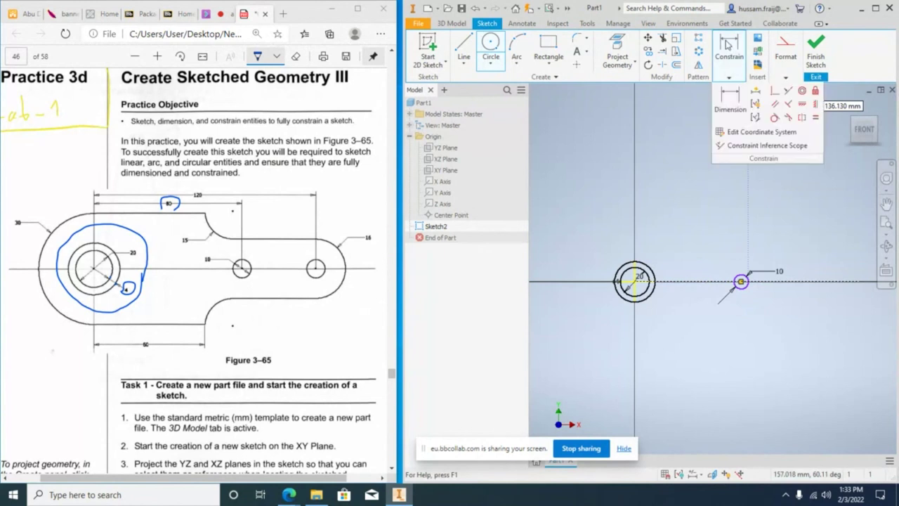
left_click(729, 90)
left_click(636, 277)
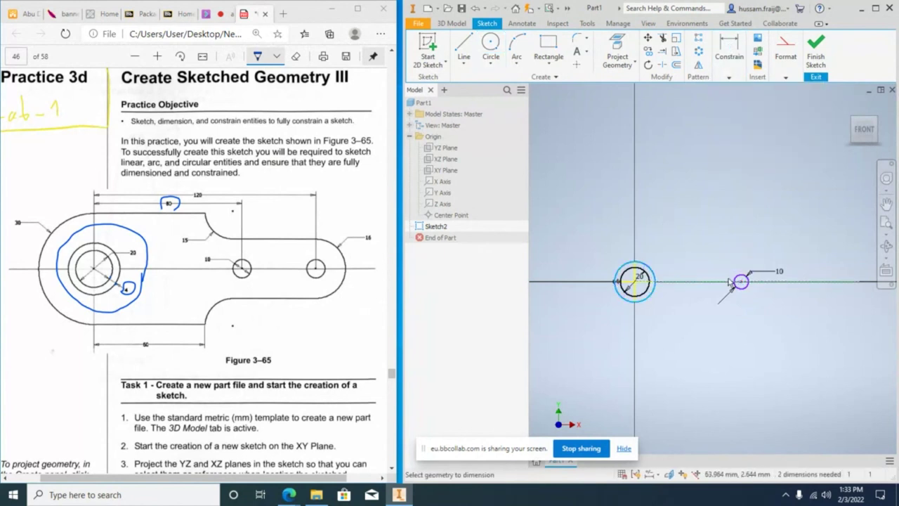
left_click(732, 281)
left_click(697, 249)
type("80")
key("Return")
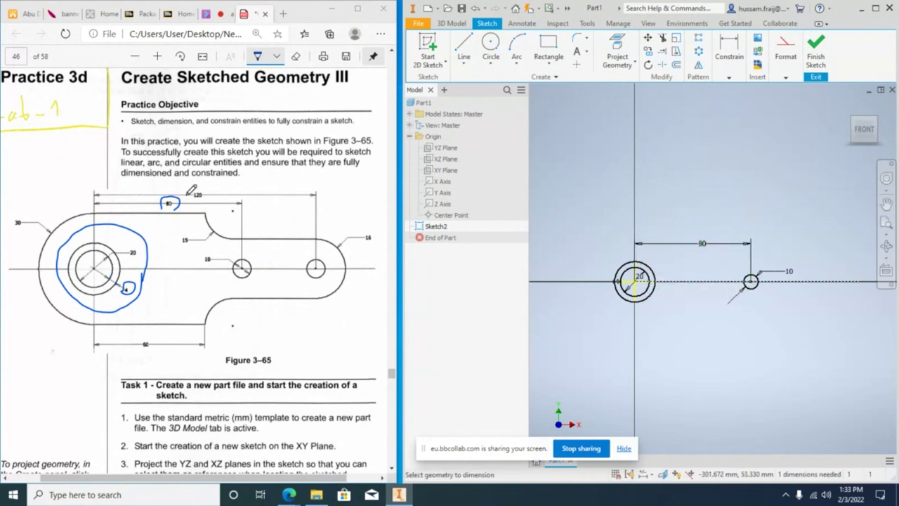
Try to draw a second 10 mm diameter circle on the construction line beyond the first hole, and undo it.
scroll(189, 191, "up", 5, "ctrl")
scroll(206, 202, "down", 5, "ctrl")
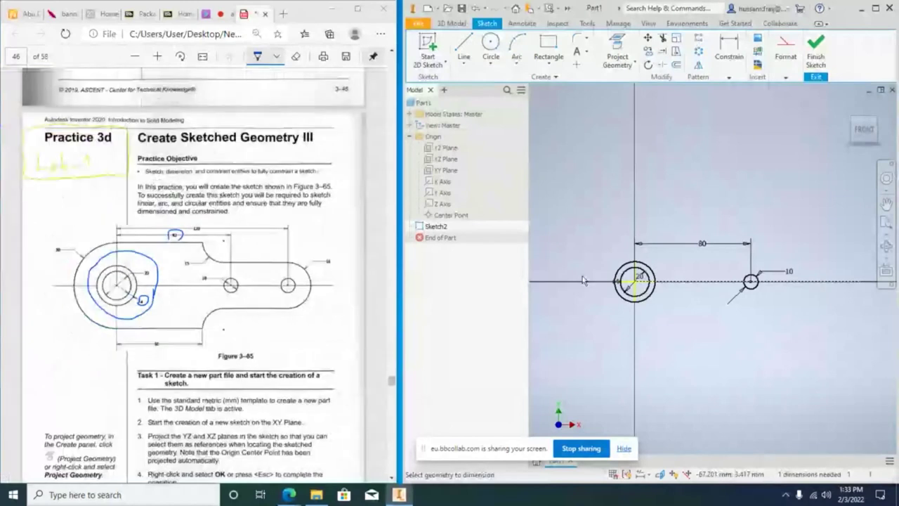
scroll(822, 303, "up", 3)
scroll(842, 304, "down", 4)
key("c")
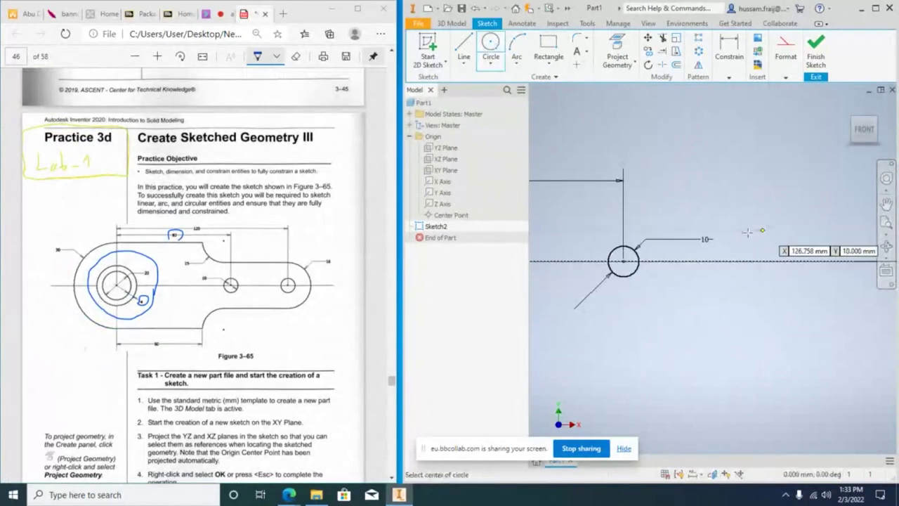
left_click(762, 260)
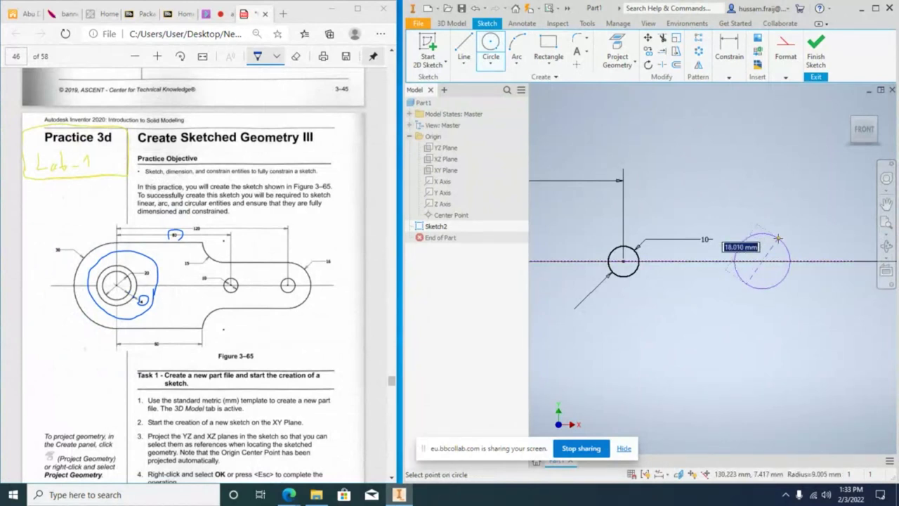
type("10")
key("Return")
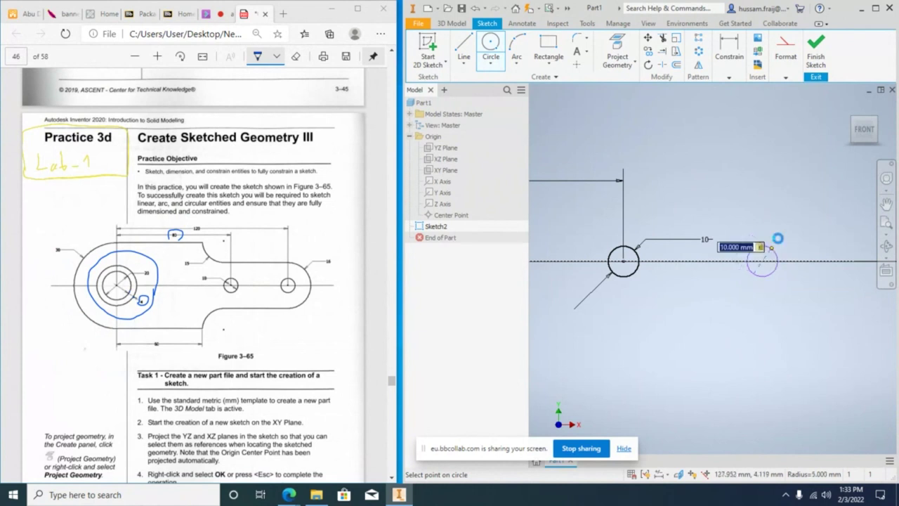
key("ctrl+z")
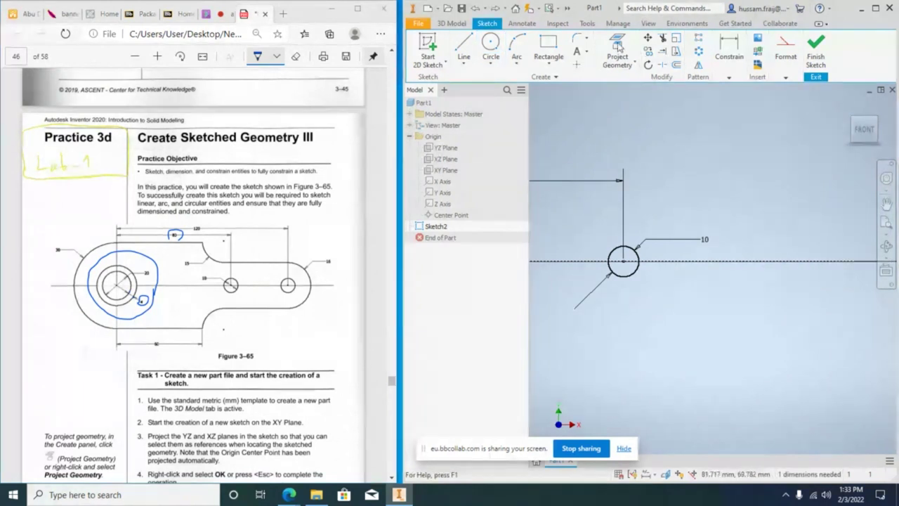
Draw a circle about 15 mm in diameter centred on the construction line beyond the 10 mm hole.
left_click(490, 46)
left_click(780, 261)
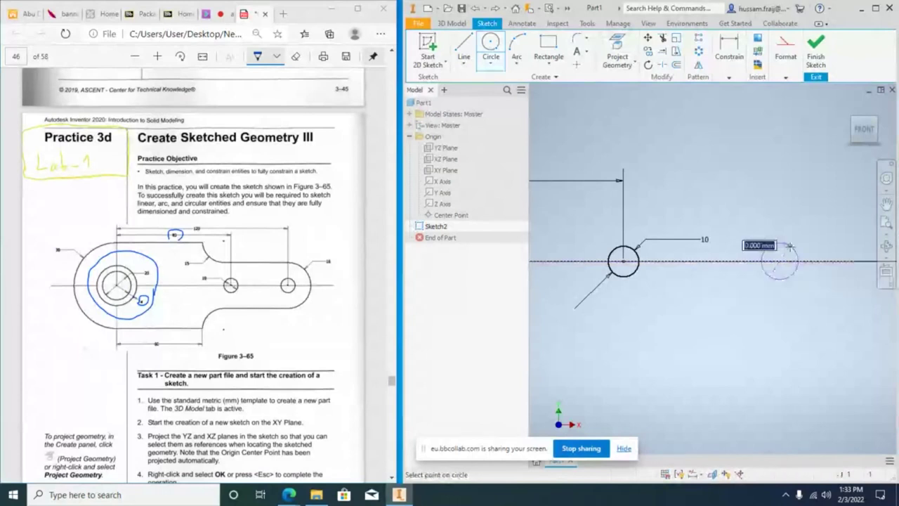
left_click(797, 245)
Try to dimension the new circle's diameter by referencing the 10 mm hole's dimension, and undo it.
left_click(731, 61)
left_click(731, 103)
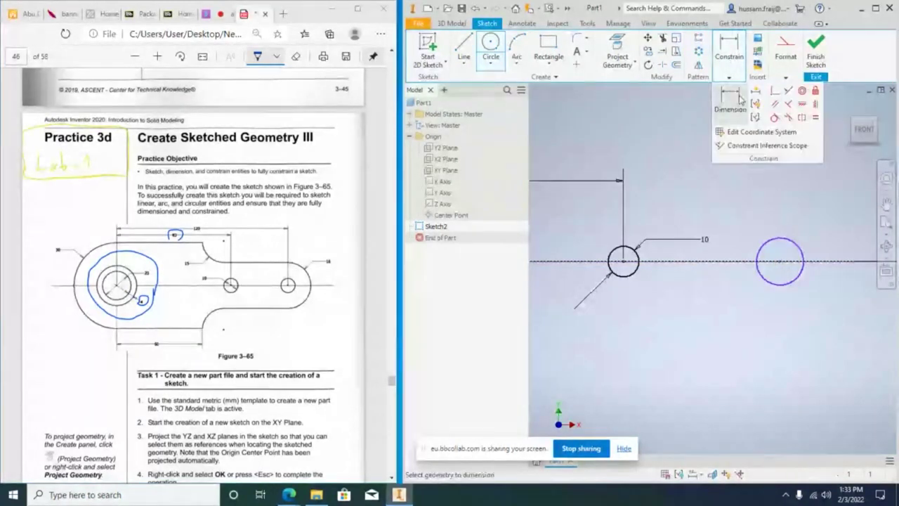
left_click(794, 242)
left_click(806, 222)
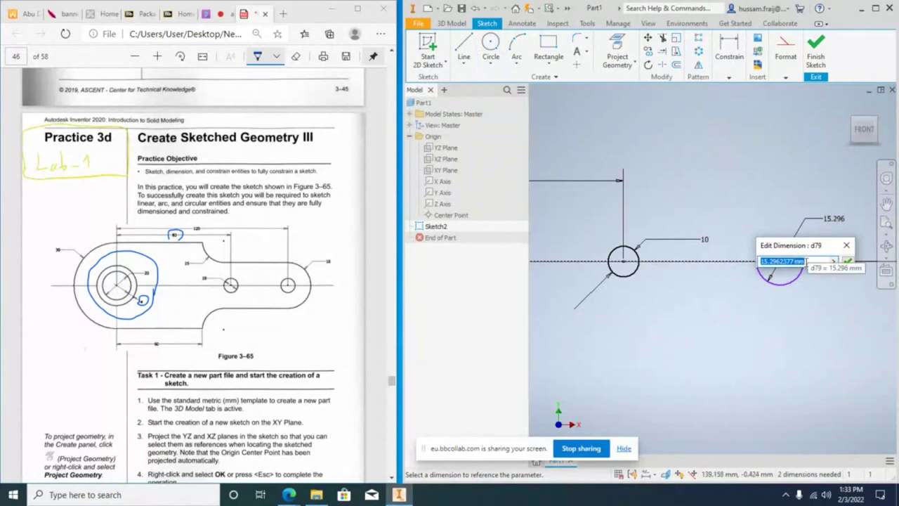
left_click(715, 241)
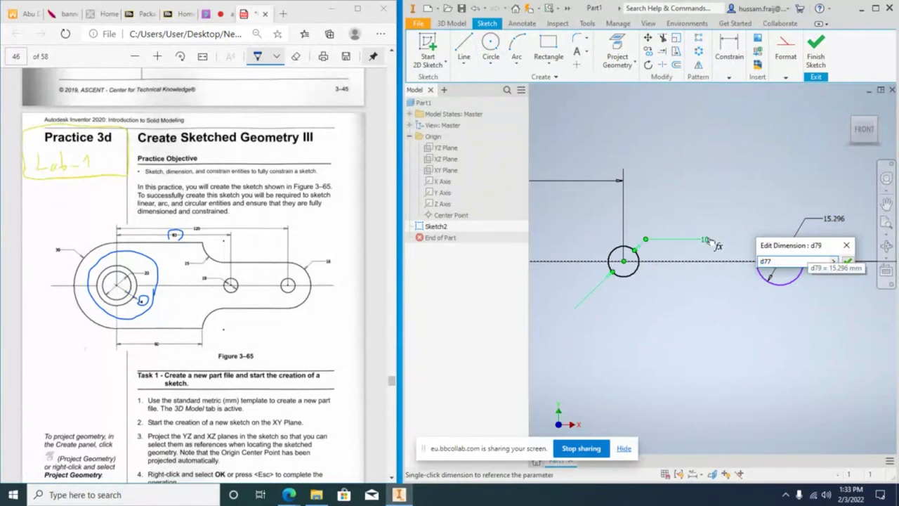
left_click(848, 261)
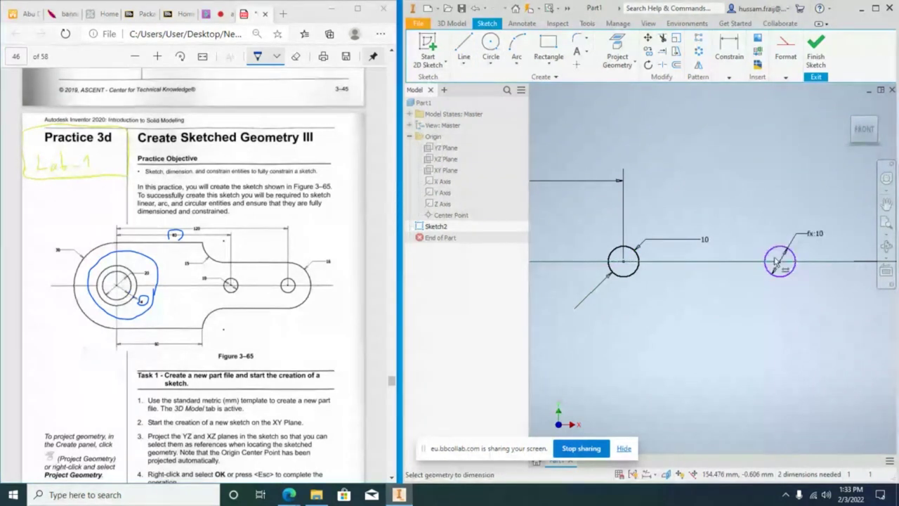
left_click(775, 261)
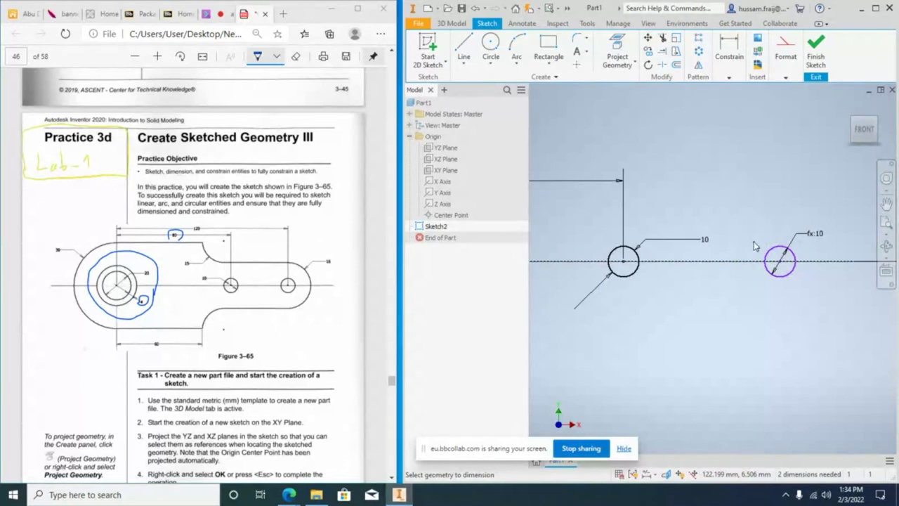
key("ctrl+z")
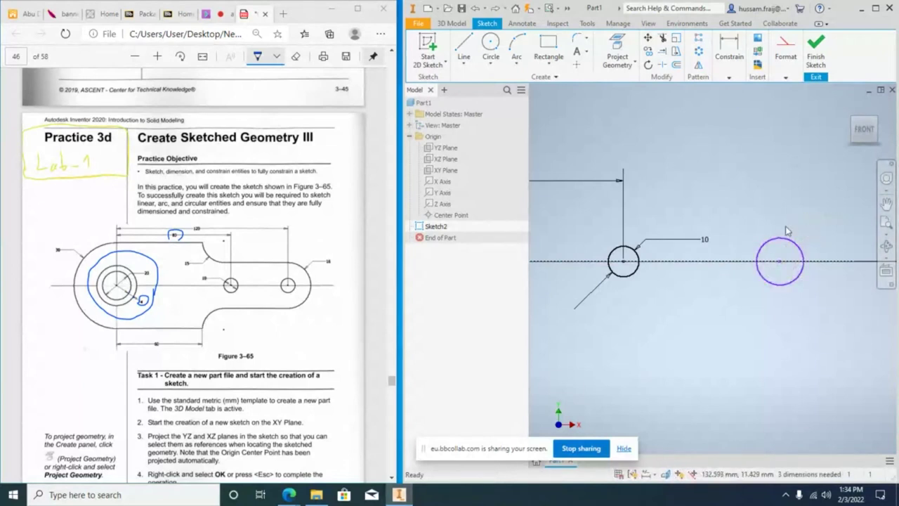
Apply an equal constraint between the new end circle and the 10 mm hole.
left_click(729, 78)
left_click(815, 117)
left_click(790, 241)
left_click(638, 264)
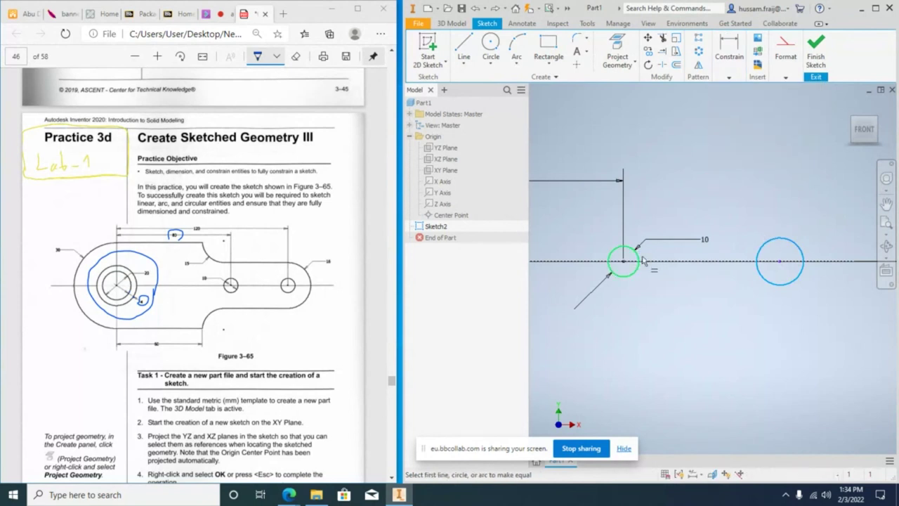
right_click(753, 195)
left_click(790, 195)
Dimension the distance between the end circle and the concentric circles at the origin as 120 mm.
scroll(776, 208, "down", 3)
scroll(750, 214, "up", 5)
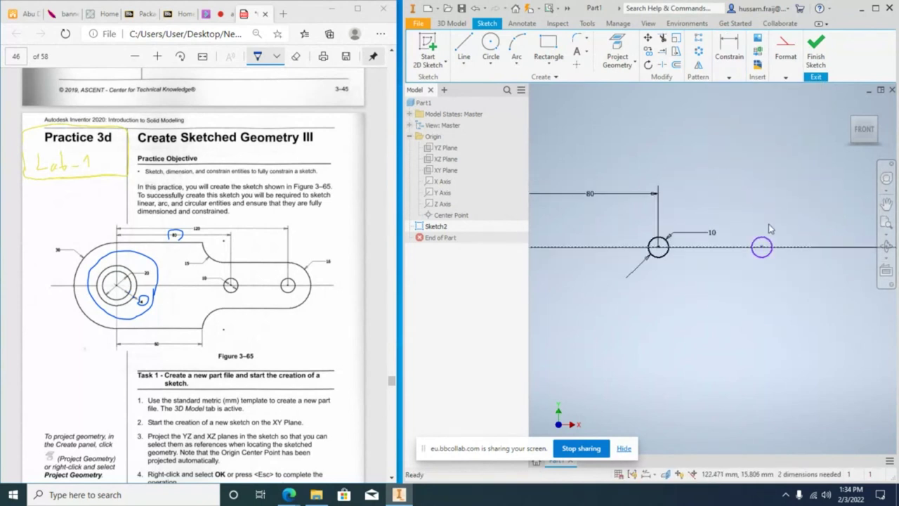
left_click(730, 59)
left_click(730, 104)
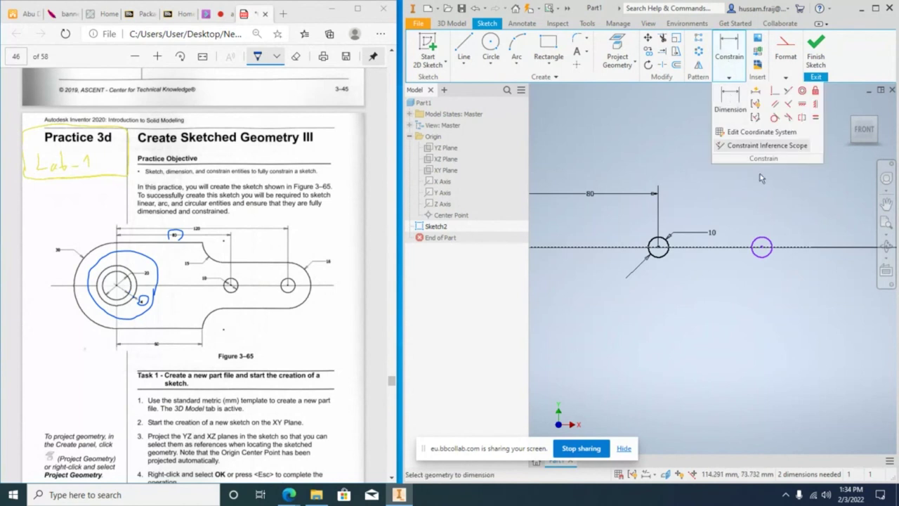
left_click(767, 241)
scroll(830, 319, "up", 2)
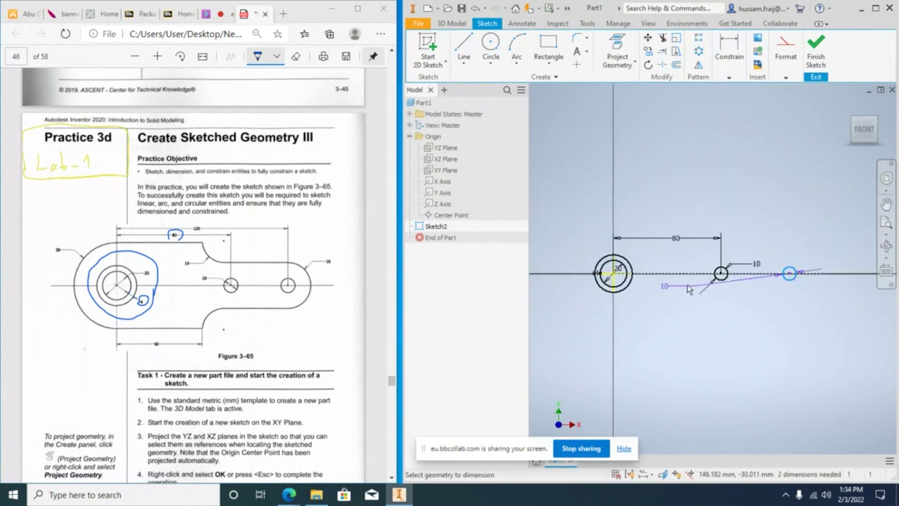
left_click(630, 265)
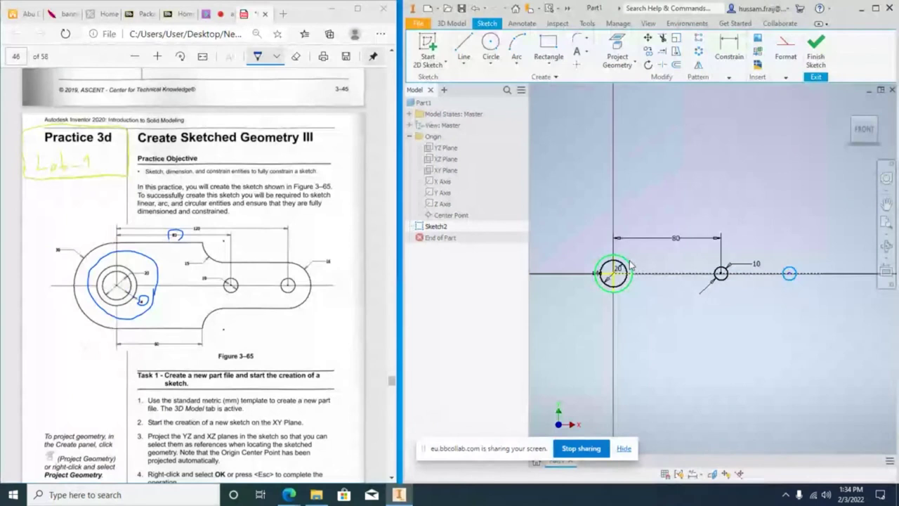
left_click(674, 216)
type("120")
key("Return")
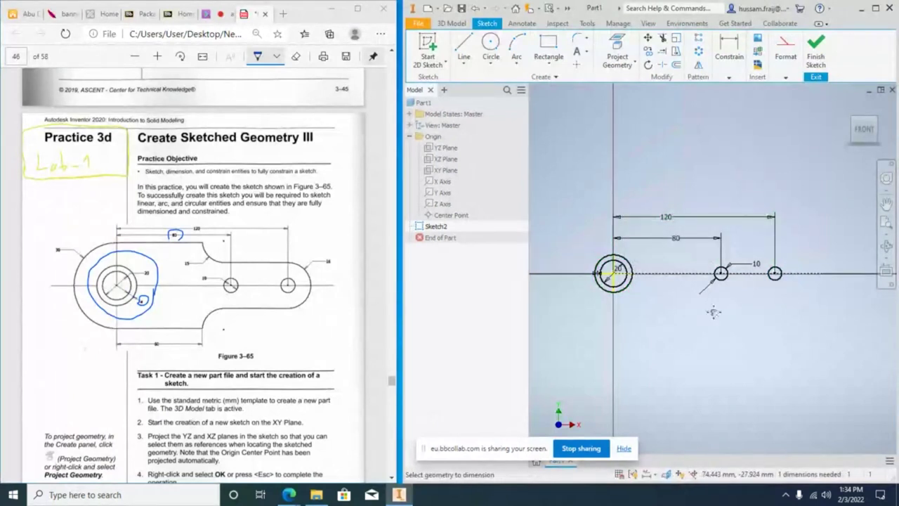
Draw a circle centred on the end hole, switching its size entry to radius and giving it a 16 mm radius.
middle_click_drag(713, 311, 725, 311)
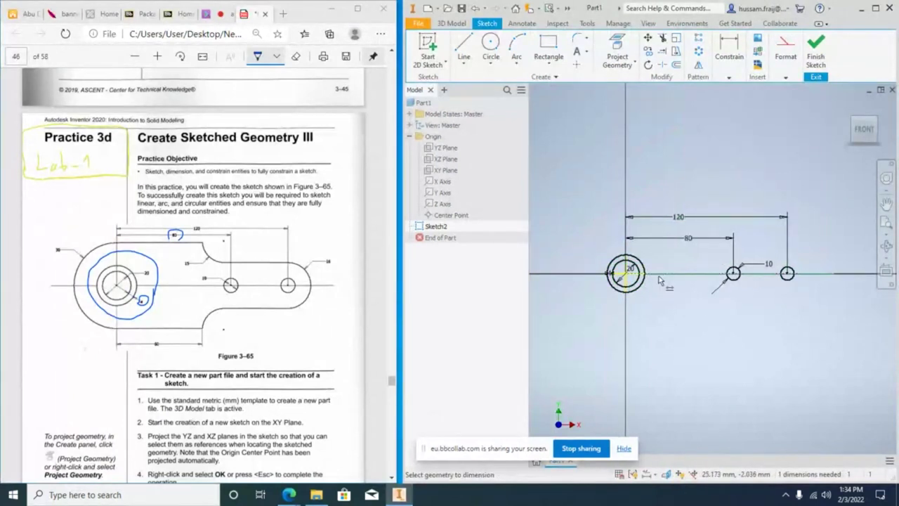
scroll(320, 272, "up", 2)
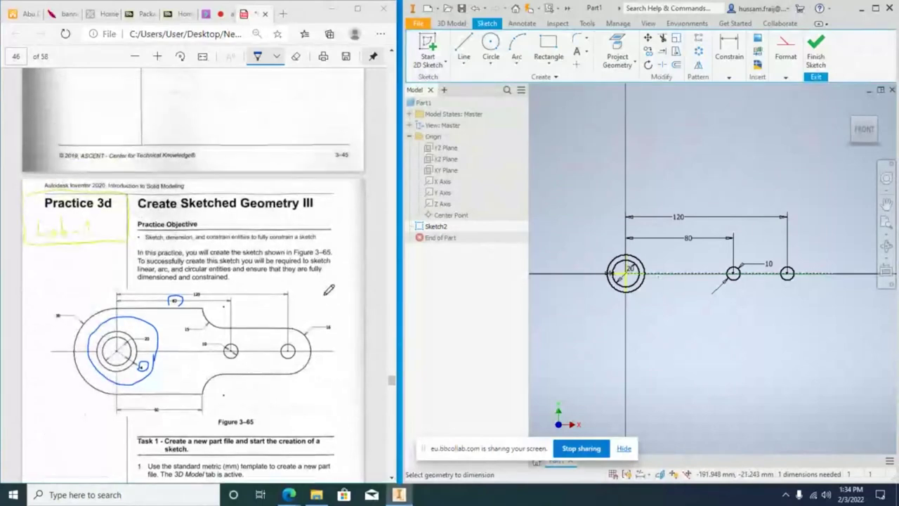
scroll(329, 290, "down", 3)
scroll(355, 265, "up", 4, "ctrl")
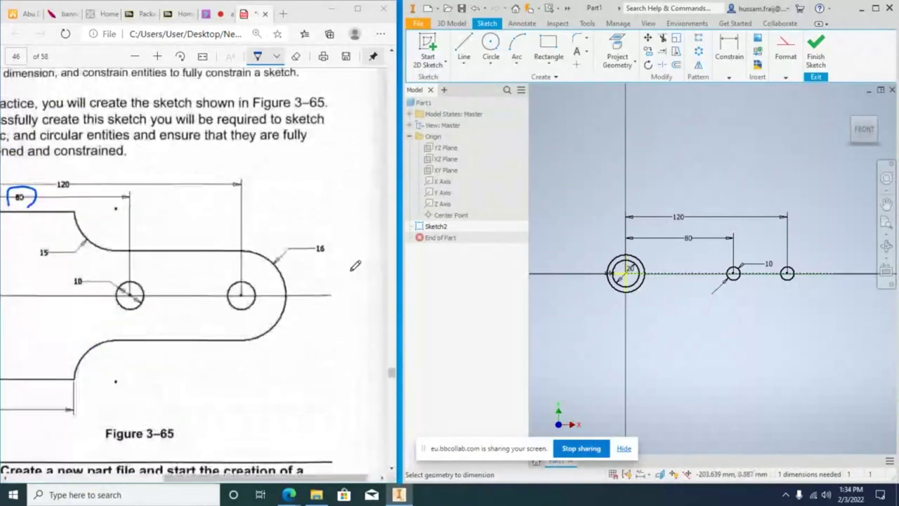
scroll(356, 266, "up", 1, "ctrl")
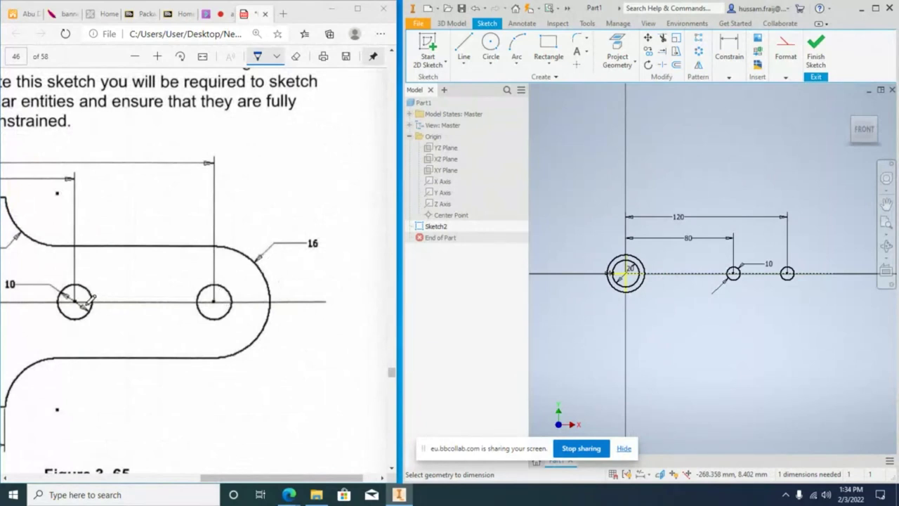
scroll(848, 287, "up", 4)
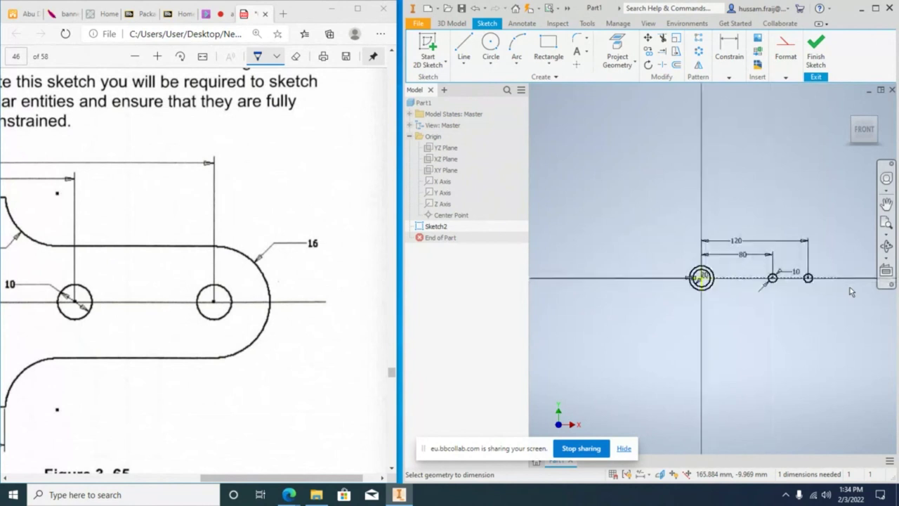
left_click(490, 44)
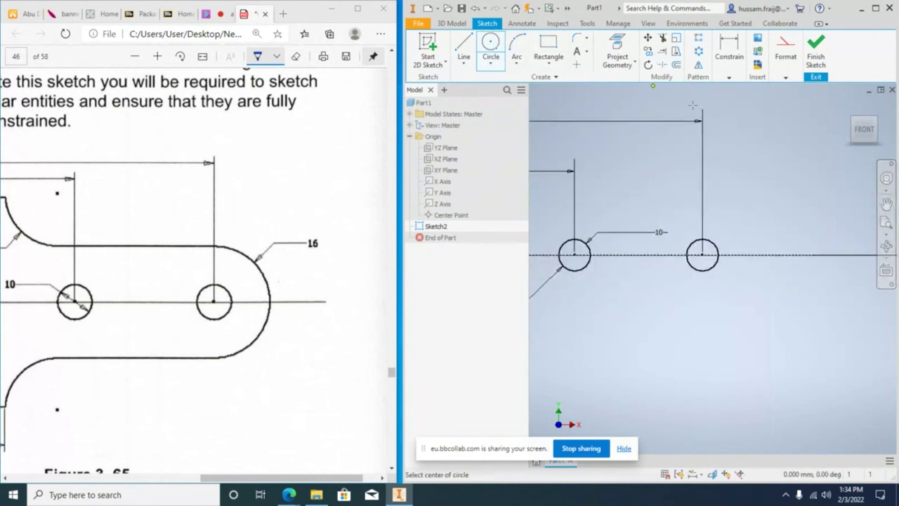
left_click(702, 254)
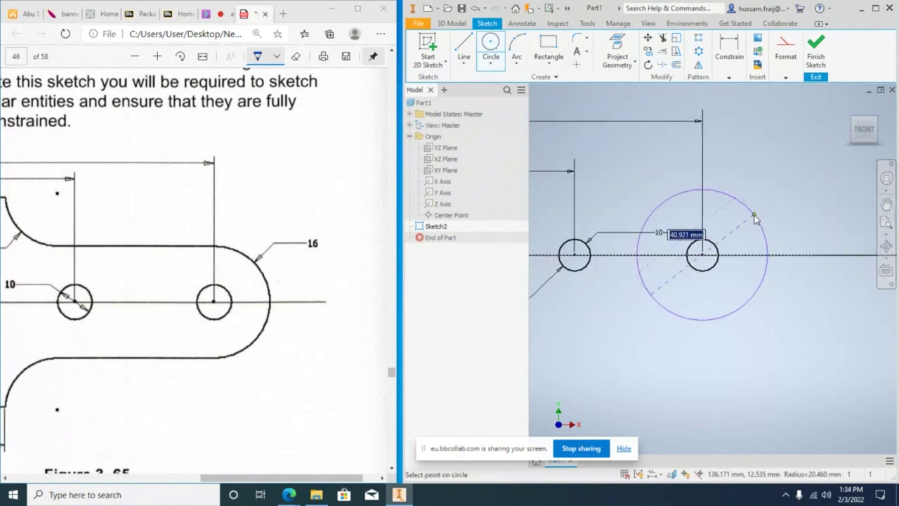
right_click(755, 217)
left_click(765, 315)
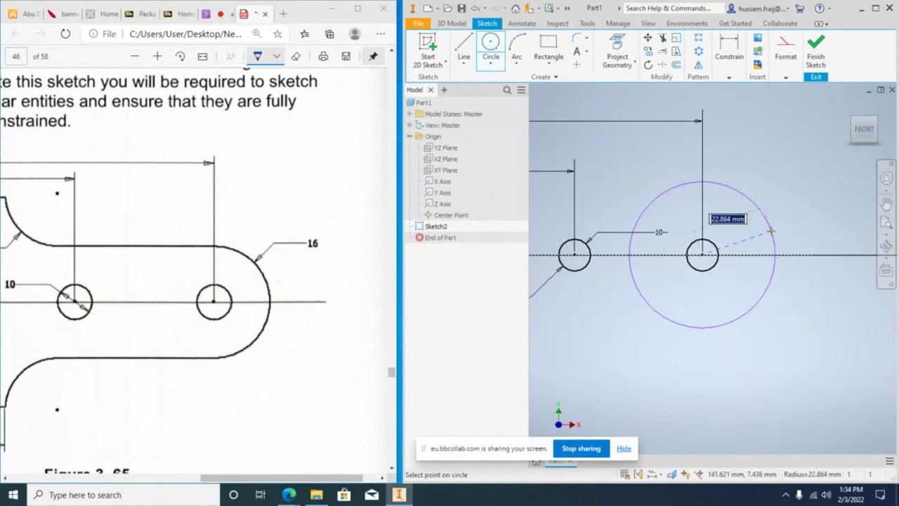
type("16")
key("Return")
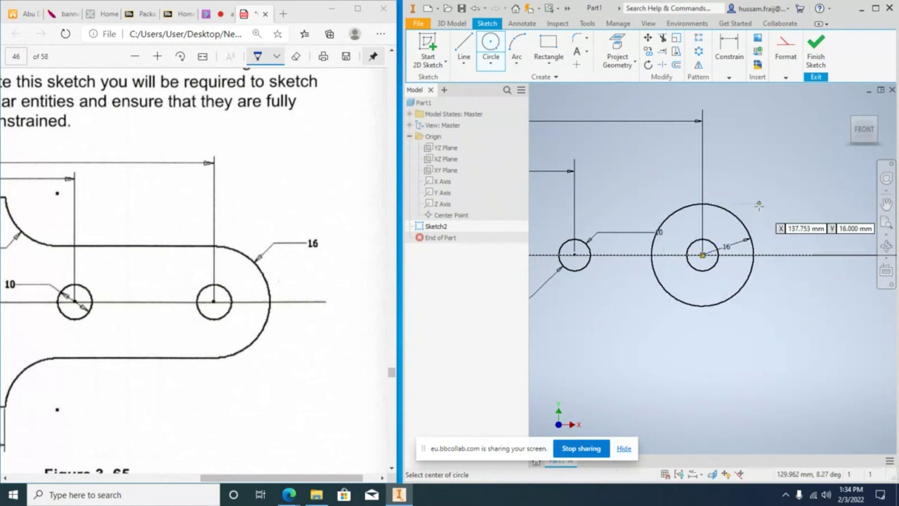
Draw one line above and one below the 16 mm radius circle, then extend their inner ends further towards the concentric circles.
scroll(749, 251, "up", 3)
scroll(773, 255, "down", 5)
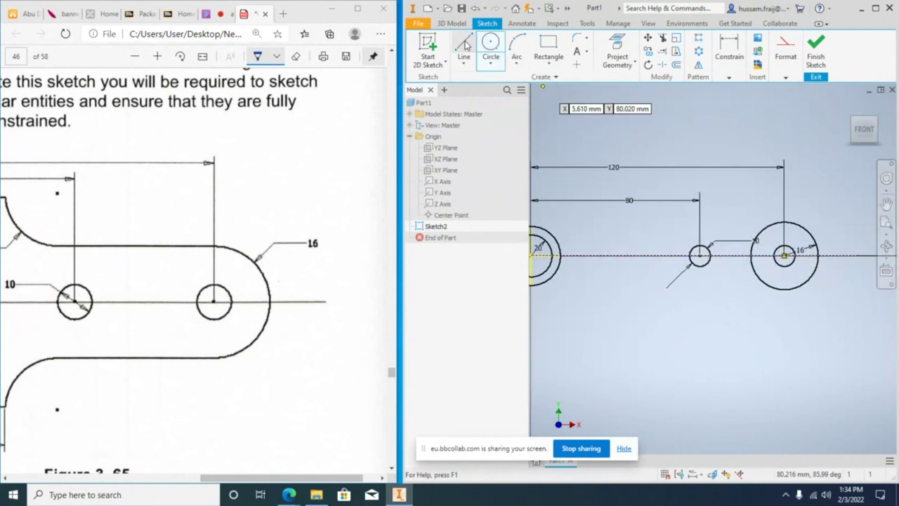
left_click(464, 49)
left_click(812, 214)
left_click(659, 214)
left_click(463, 45)
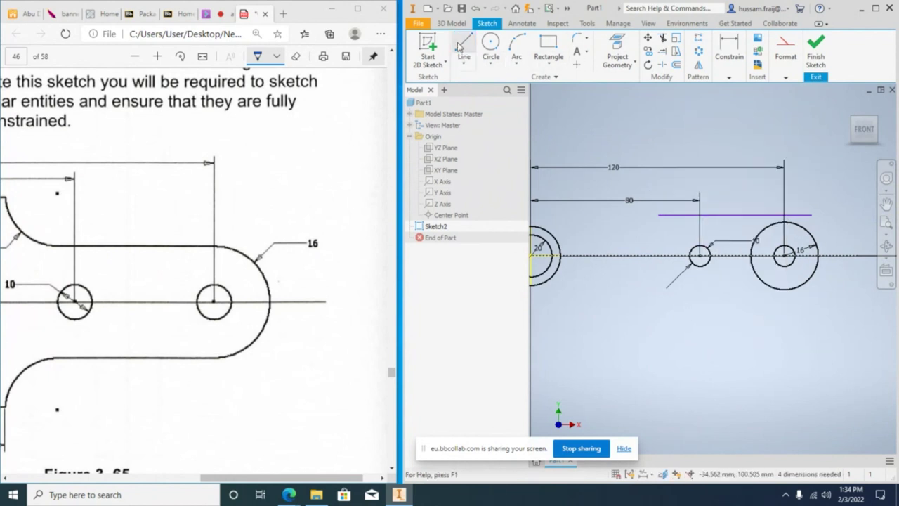
left_click(811, 297)
left_click(637, 301)
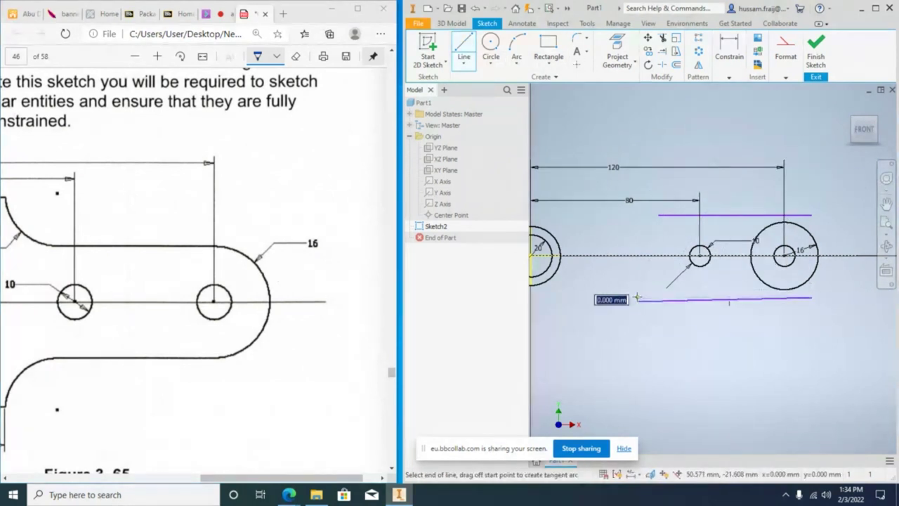
right_click(641, 283)
left_click(665, 287)
left_click_drag(638, 302, 589, 297)
left_click_drag(661, 220, 602, 216)
Make both the upper and lower lines tangent to the 16 mm radius circle.
left_click(740, 78)
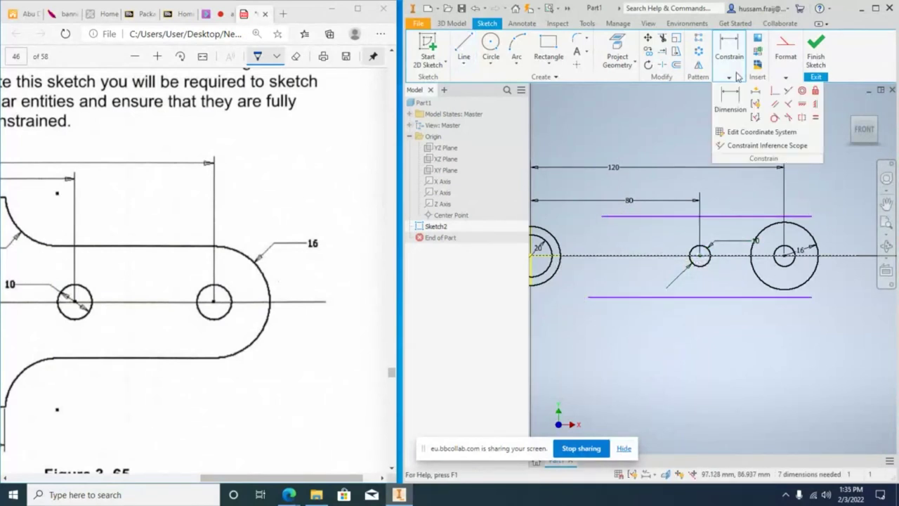
left_click(775, 118)
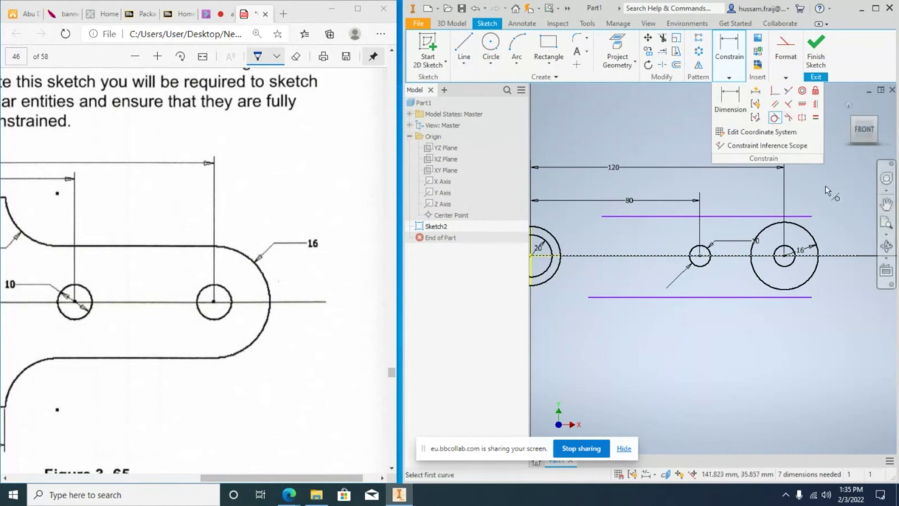
left_click(805, 217)
left_click(808, 232)
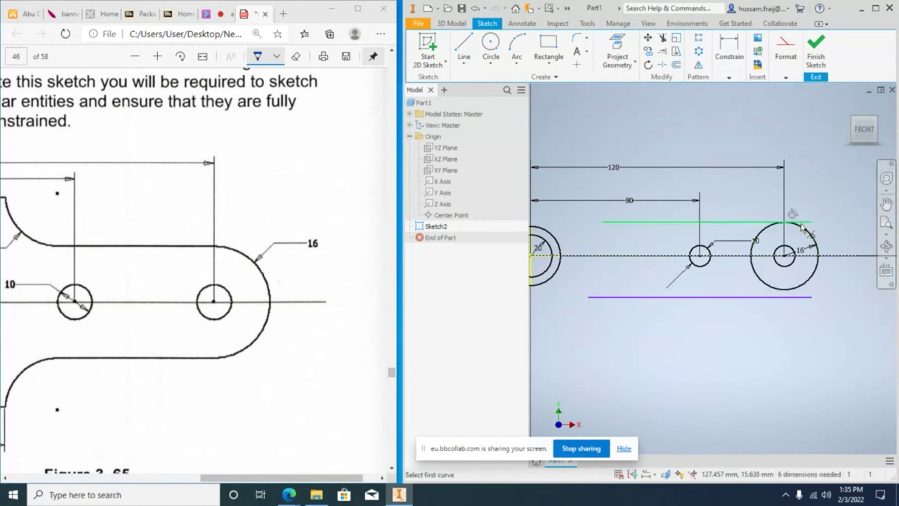
left_click(812, 297)
left_click(806, 277)
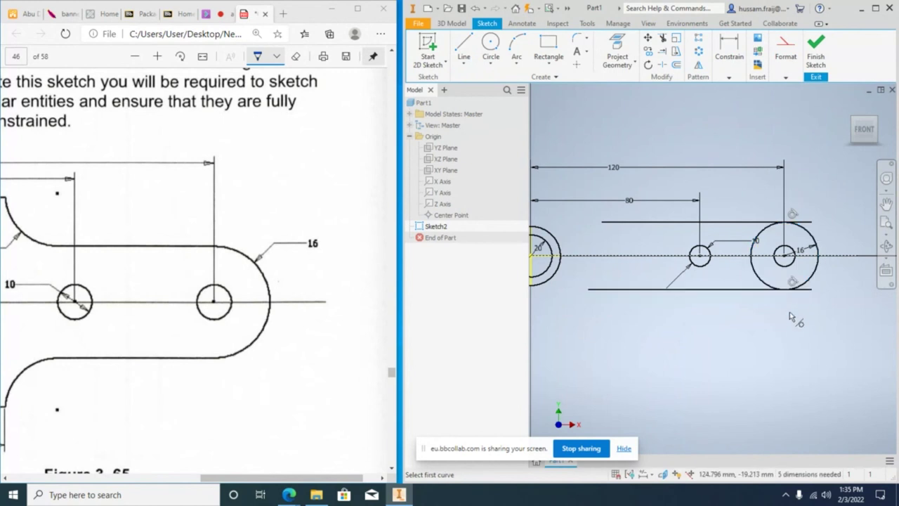
Circle the upper line-to-arc junction in the manual's figure and trim the sketch's line overhangs and the 16 mm radius circle's inner half.
mouse_move(191, 257)
left_mouse_down()
mouse_move(231, 250)
mouse_move(168, 232)
mouse_move(214, 247)
left_mouse_up()
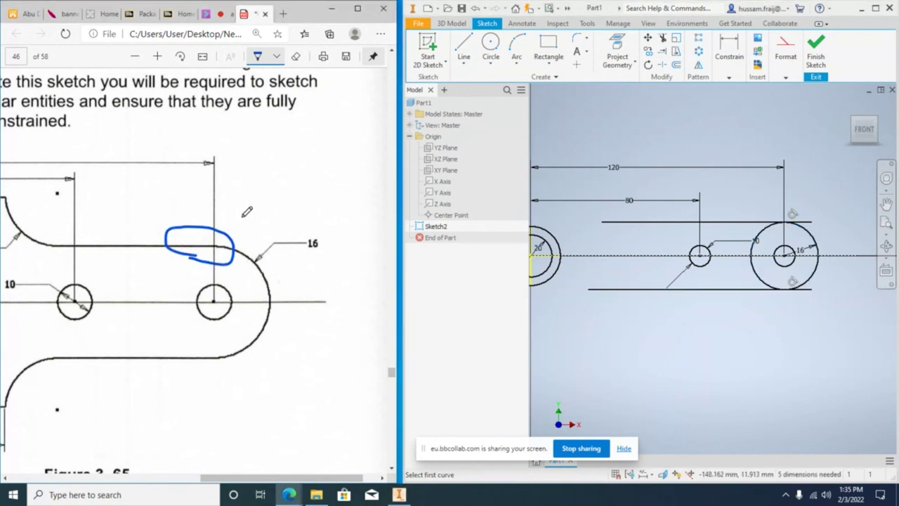
left_click(663, 38)
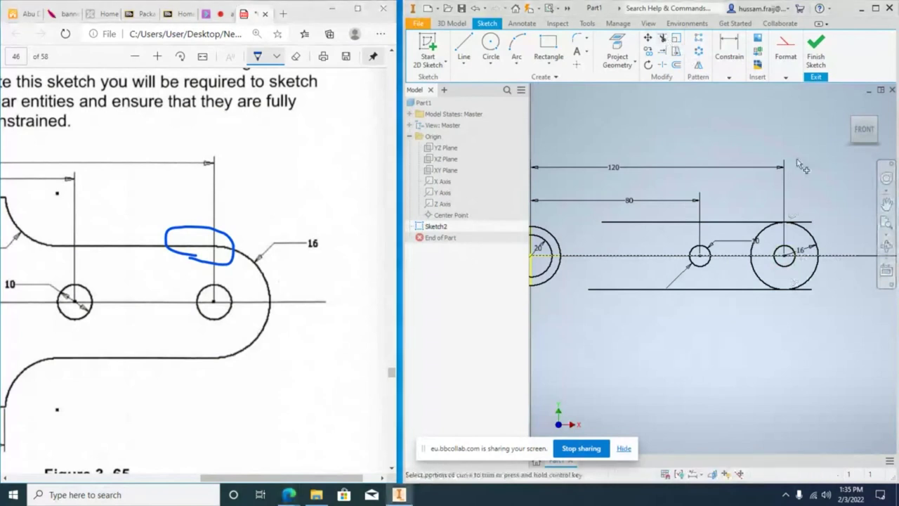
left_click(804, 223)
left_click(806, 291)
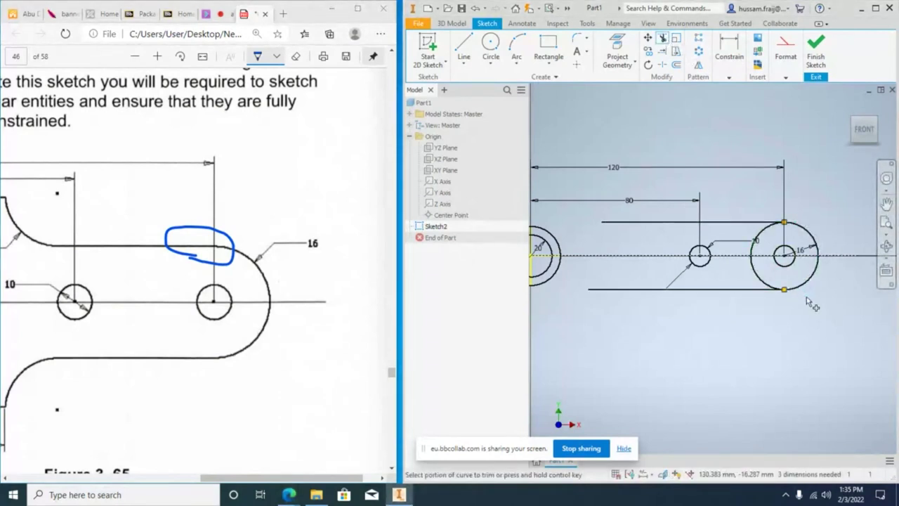
left_click(754, 271)
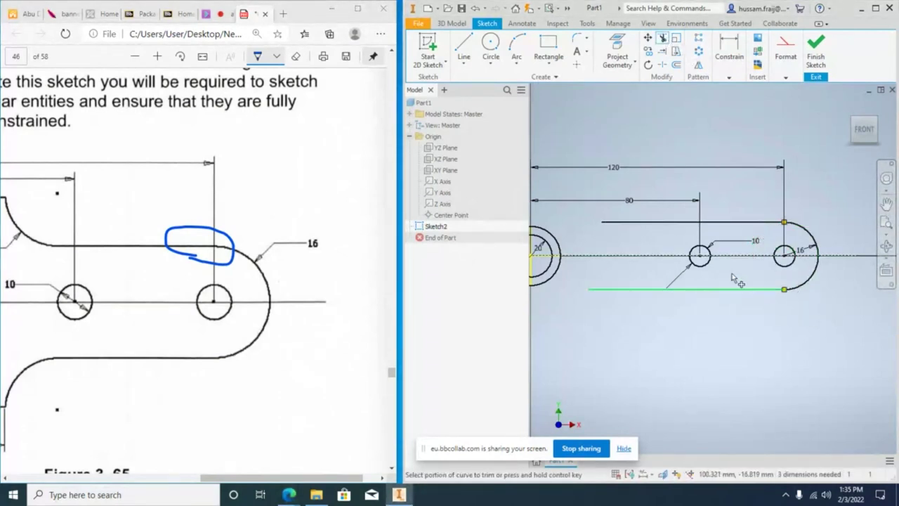
Draw a 30 mm radius circle centred on the origin around the two concentric circles, following the manual's figure.
middle_click_drag(749, 351, 803, 348)
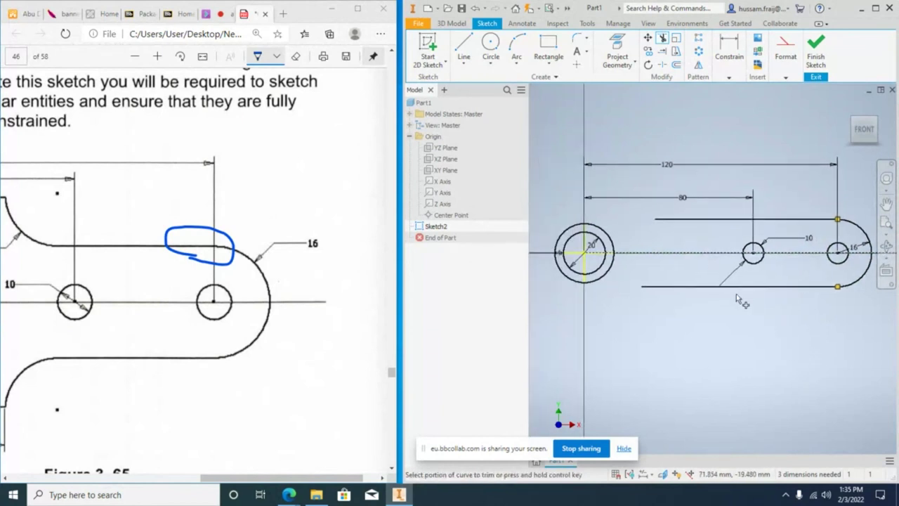
left_click_drag(239, 479, 110, 469)
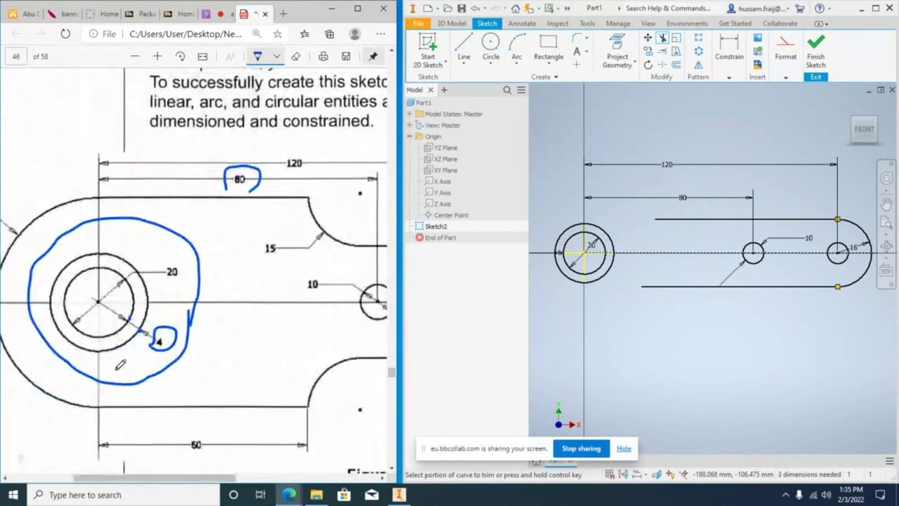
scroll(129, 377, "down", 2, "ctrl")
left_click_drag(144, 479, 117, 478)
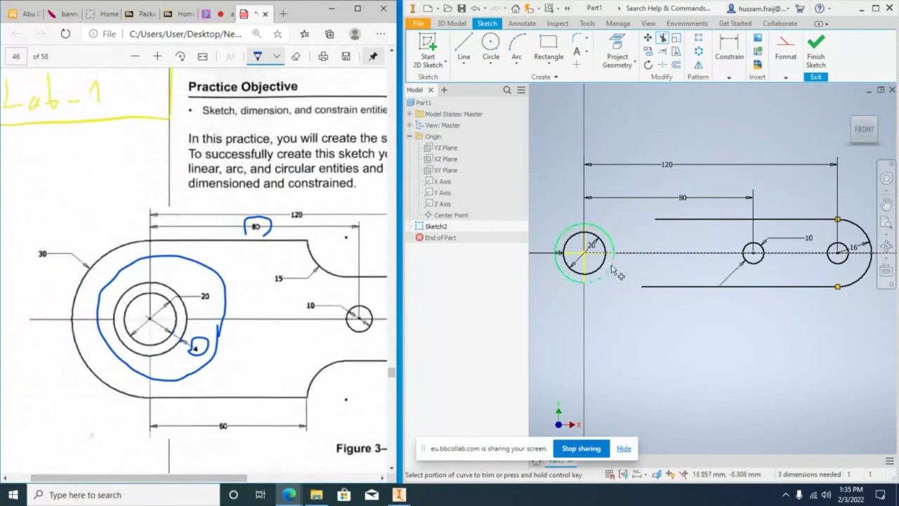
middle_click_drag(639, 234, 682, 242)
scroll(675, 237, "up", 4)
scroll(671, 237, "down", 5)
left_click(492, 45)
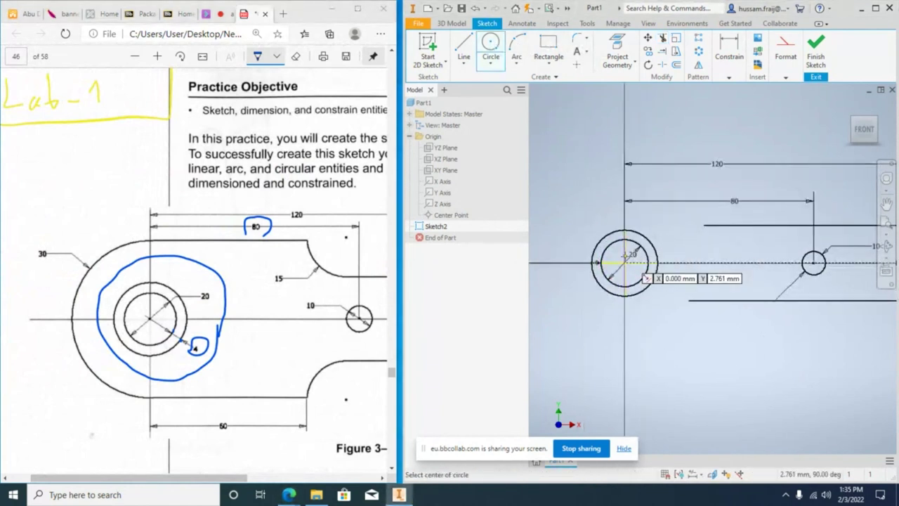
left_click(625, 262)
right_click(662, 202)
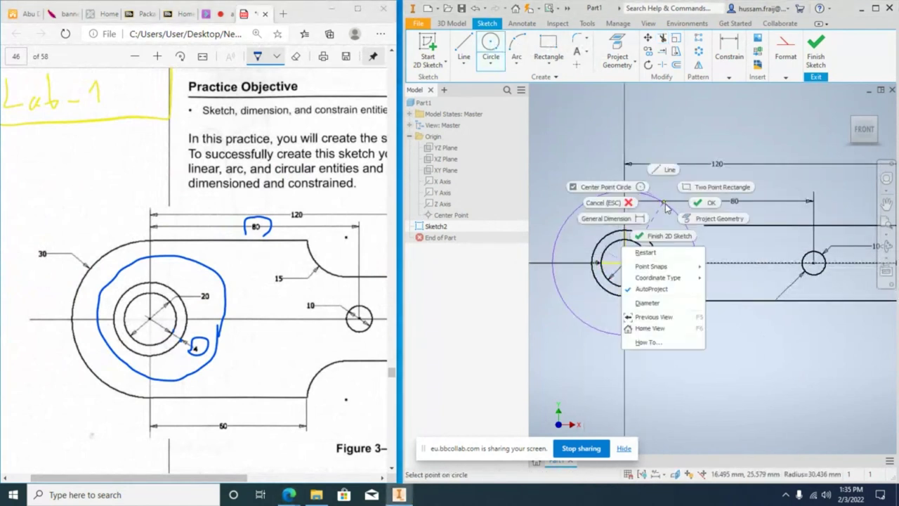
left_click(603, 156)
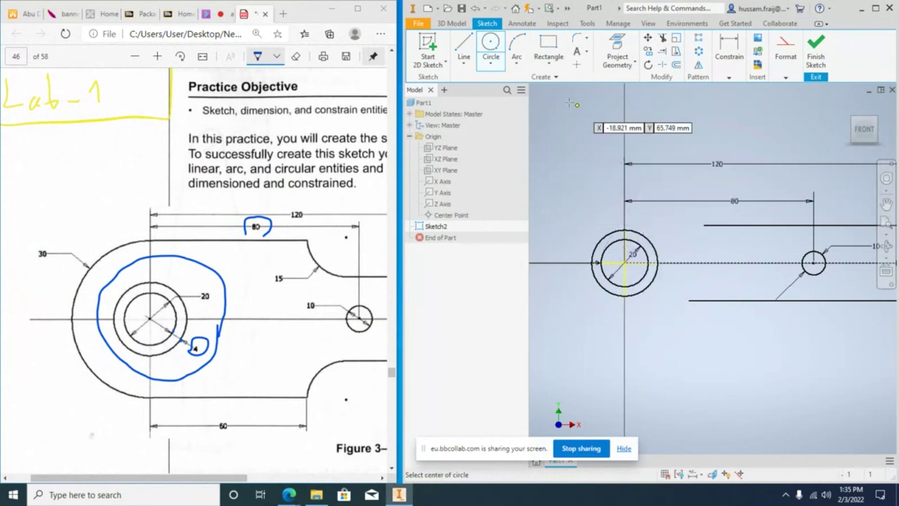
left_click(625, 263)
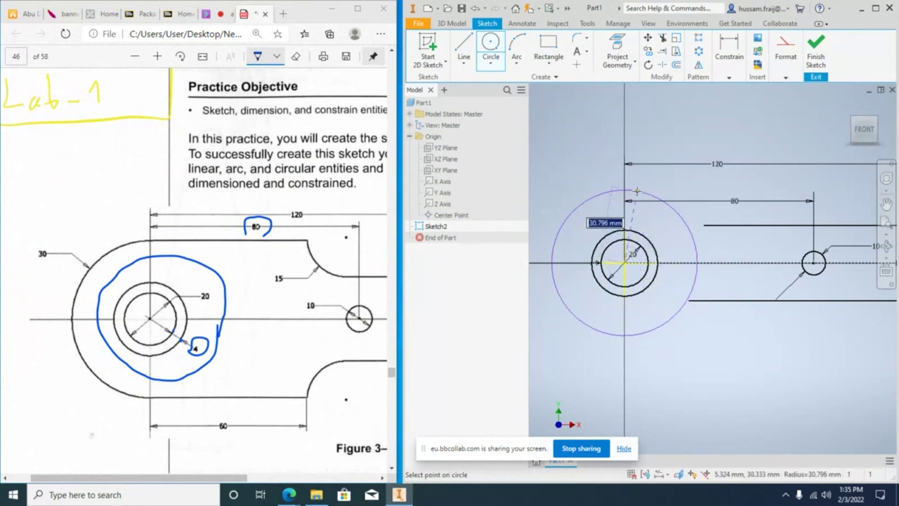
type("30")
key("Return")
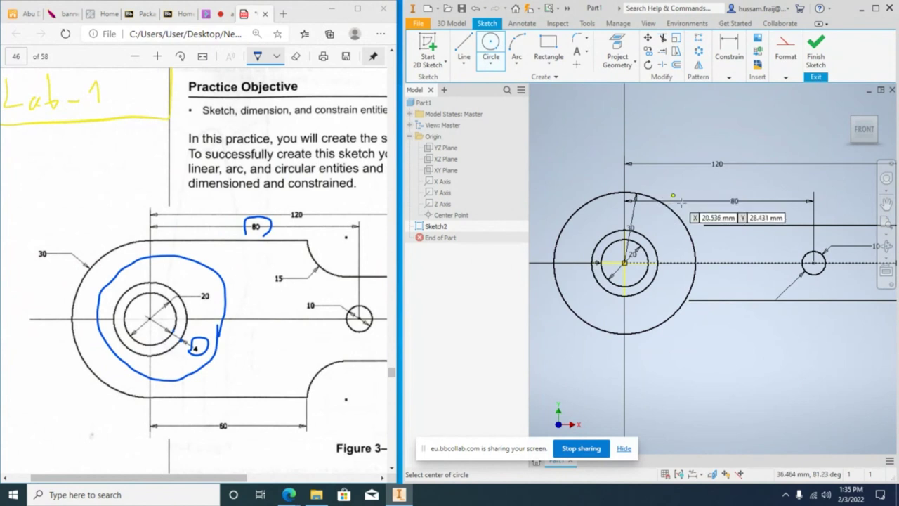
Draw a horizontal line above and another below the 30 mm radius circle, extending towards the 10 mm hole.
key("l")
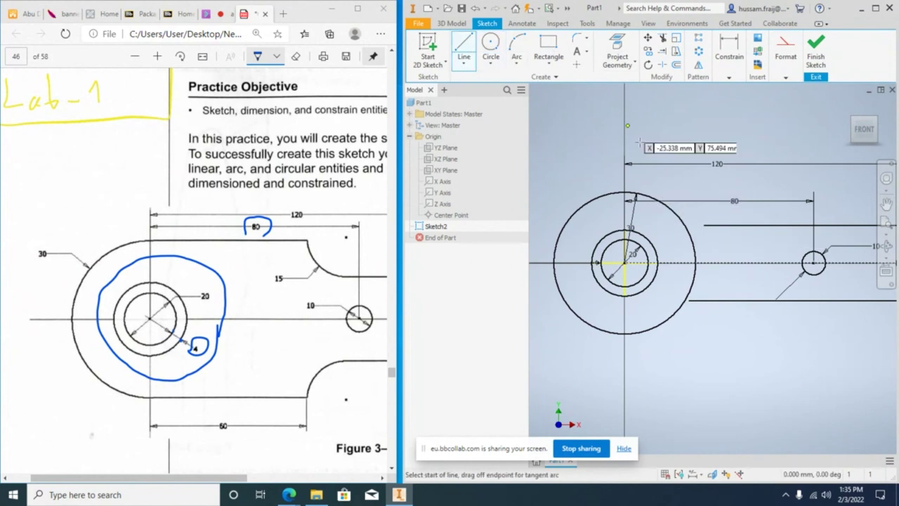
left_click(775, 183)
left_click(775, 183)
key("Escape")
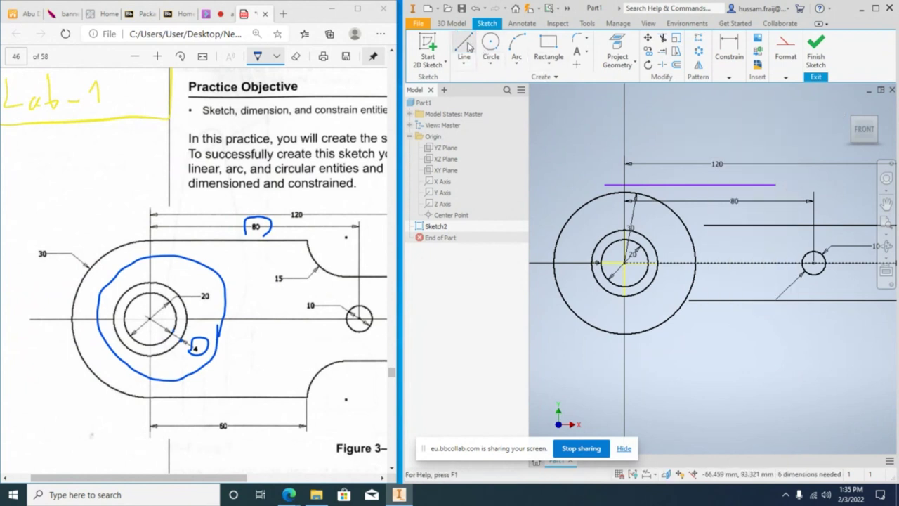
left_click(594, 347)
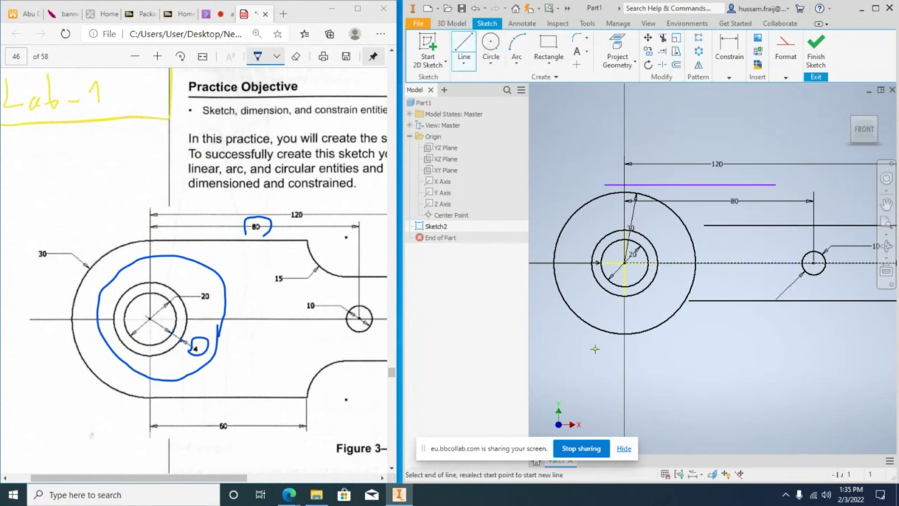
left_click(785, 347)
key("Escape")
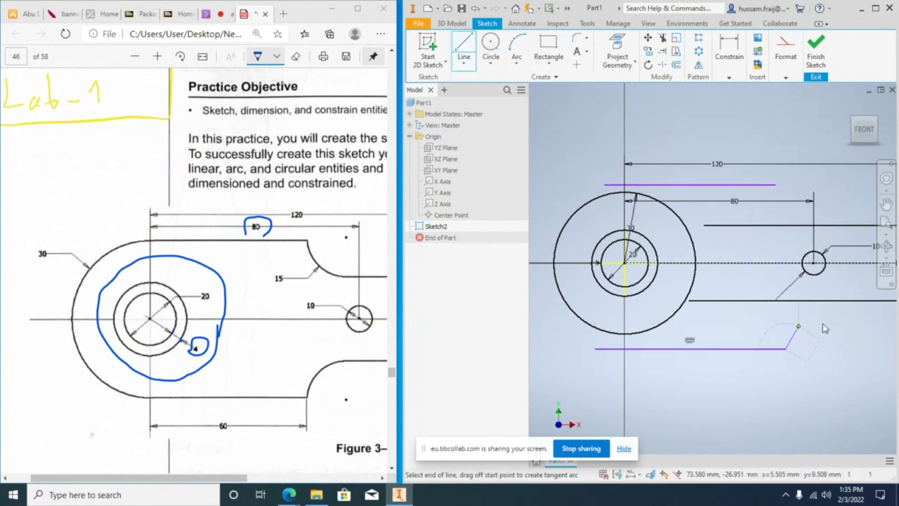
Apply tangent constraints between the 30 mm radius circle and the two lines above and below it.
left_click(720, 64)
left_click(775, 117)
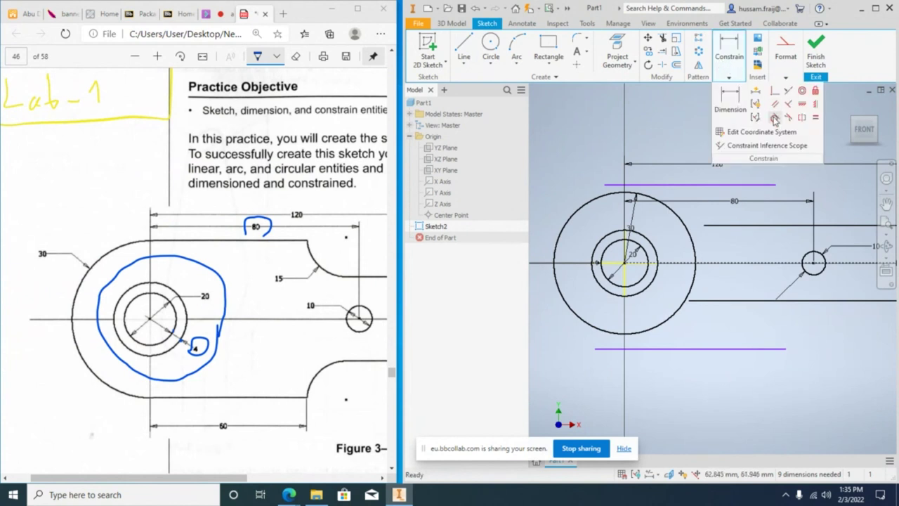
left_click(689, 184)
left_click(660, 201)
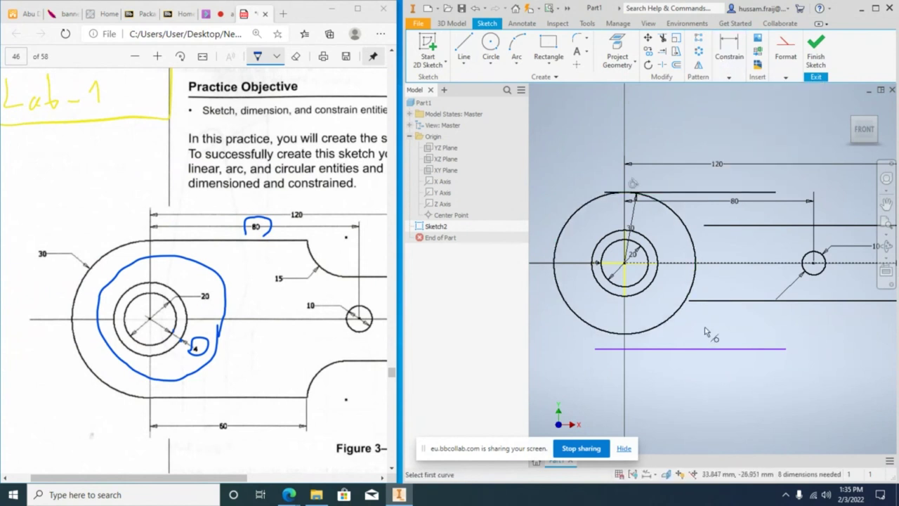
left_click(686, 354)
left_click(661, 319)
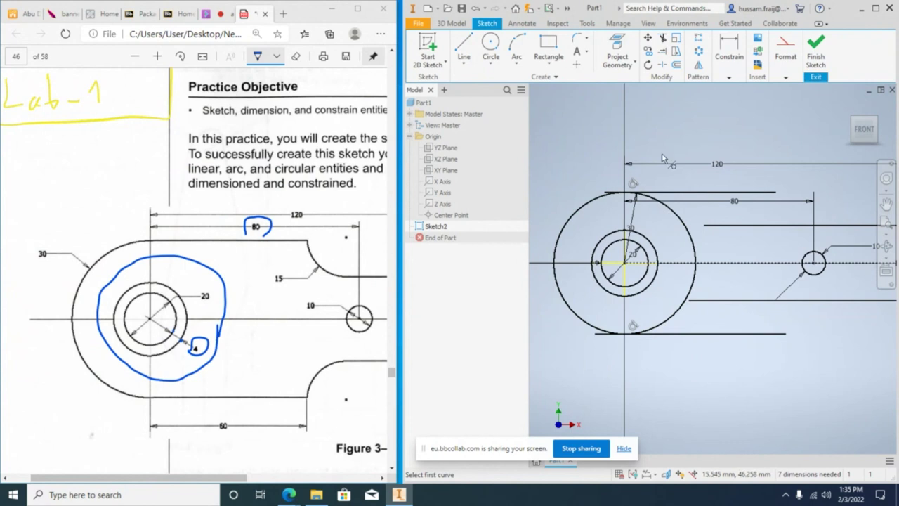
Trim the line overhangs beyond the tangent points and the inner half of the 30 mm radius circle.
left_click(663, 40)
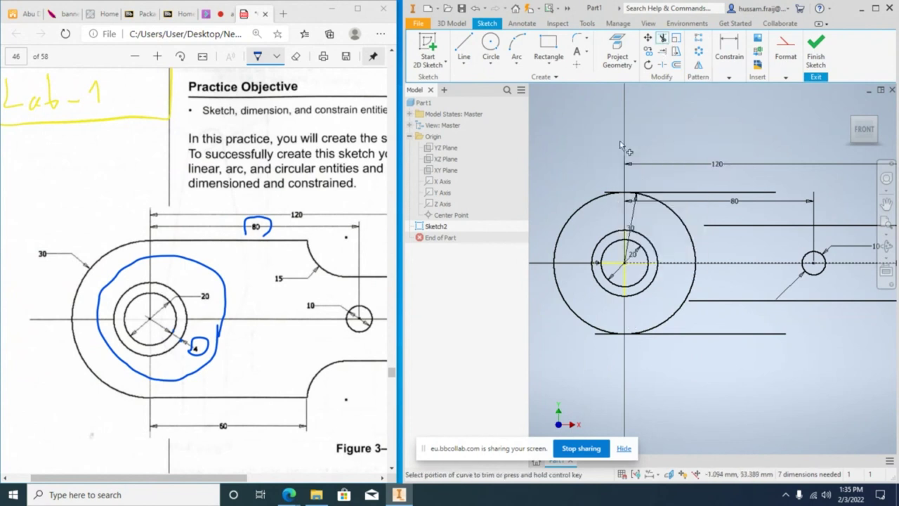
left_click(611, 192)
left_click(595, 336)
left_click(673, 315)
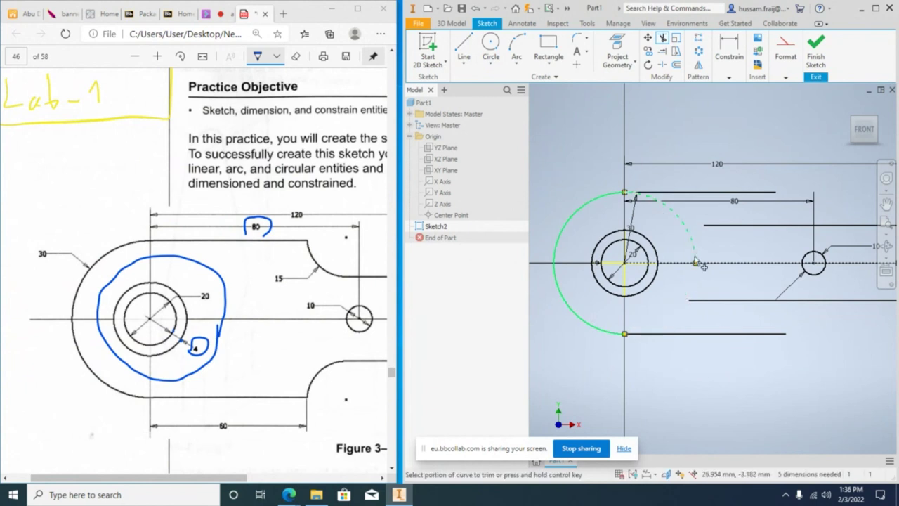
left_click(684, 224)
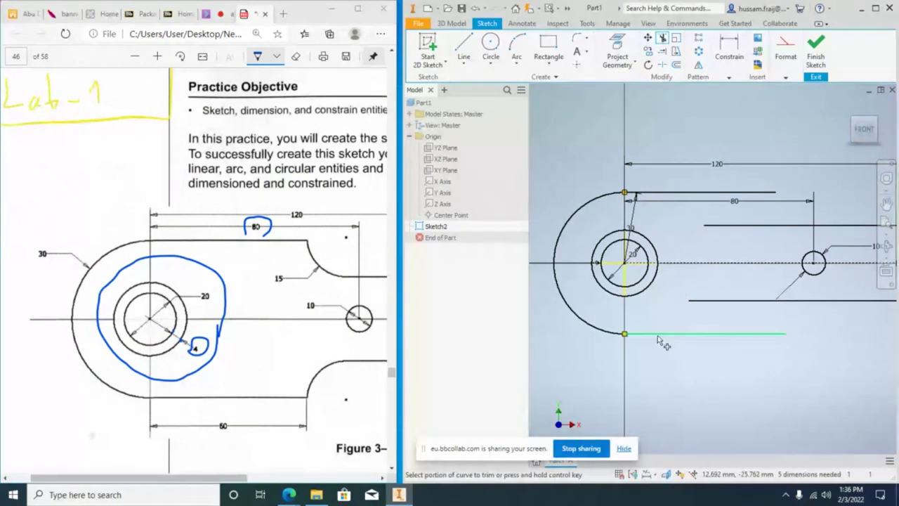
right_click(668, 362)
left_click(708, 362)
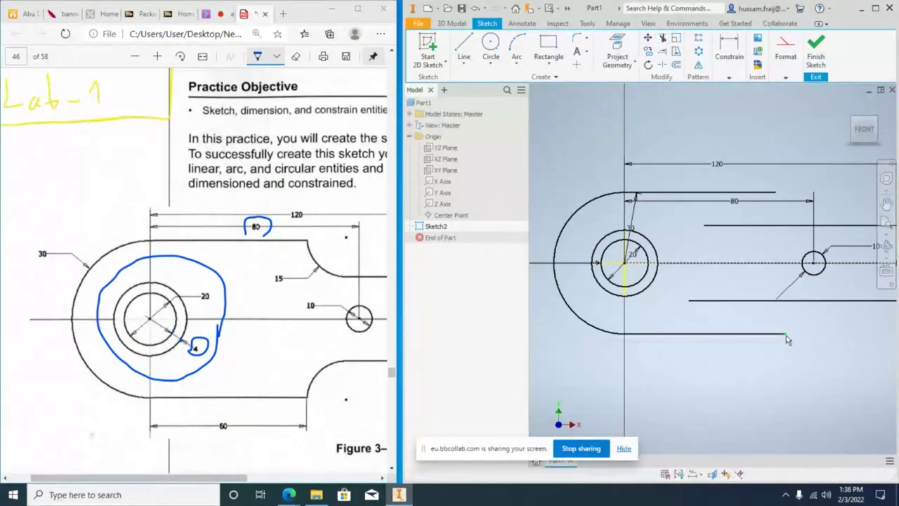
Shorten the lower line extending from the 30 mm radius arc and dimension its length as 60 mm.
left_click_drag(786, 339, 727, 334)
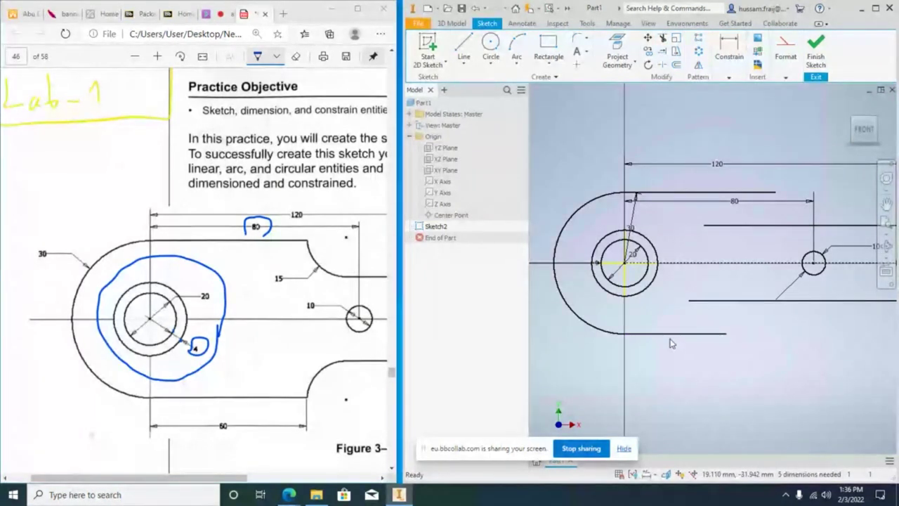
left_click(729, 77)
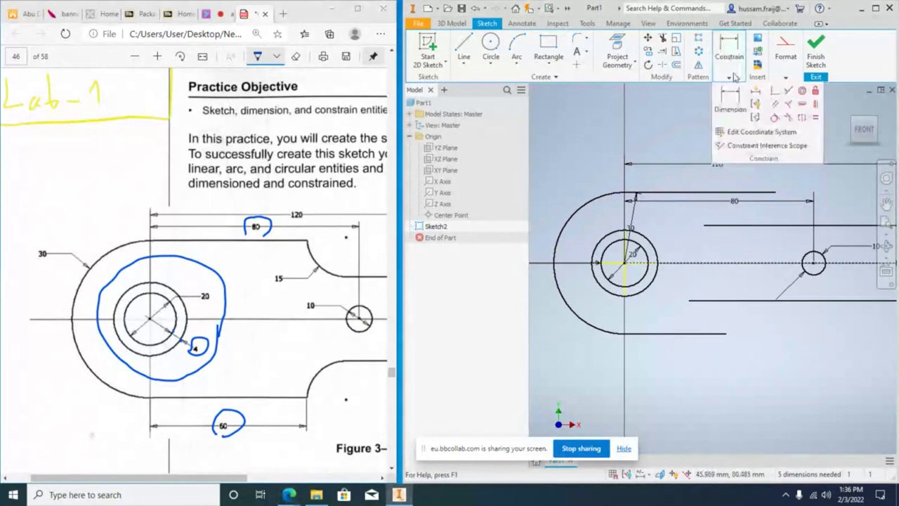
left_click(732, 98)
left_click(662, 333)
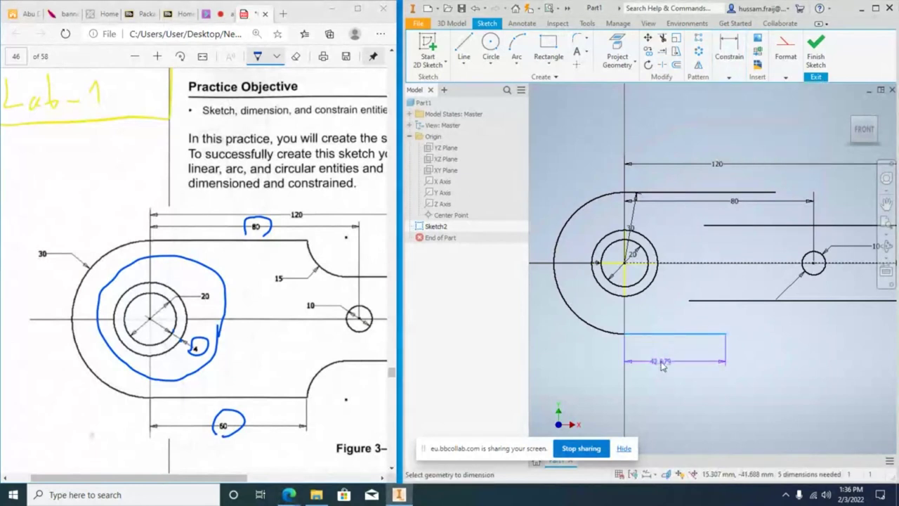
left_click(661, 364)
type("60")
key("Return")
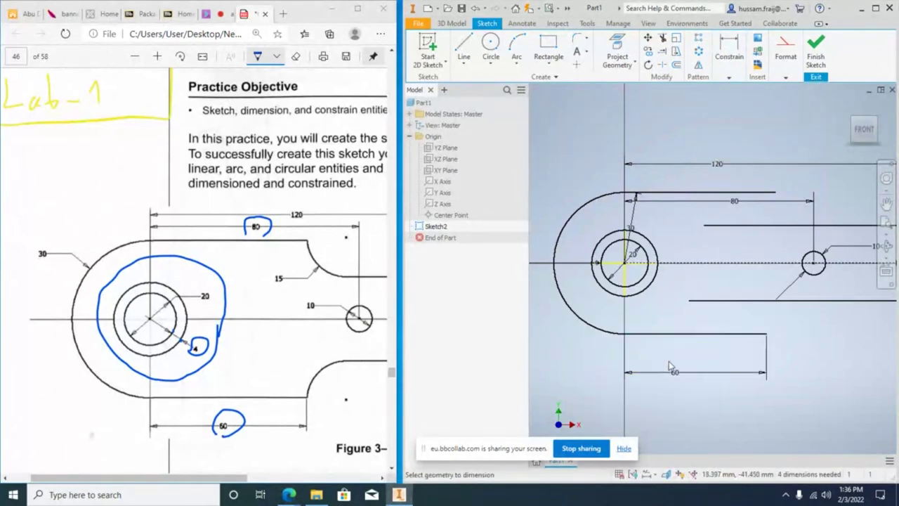
right_click(801, 196)
left_click(756, 197)
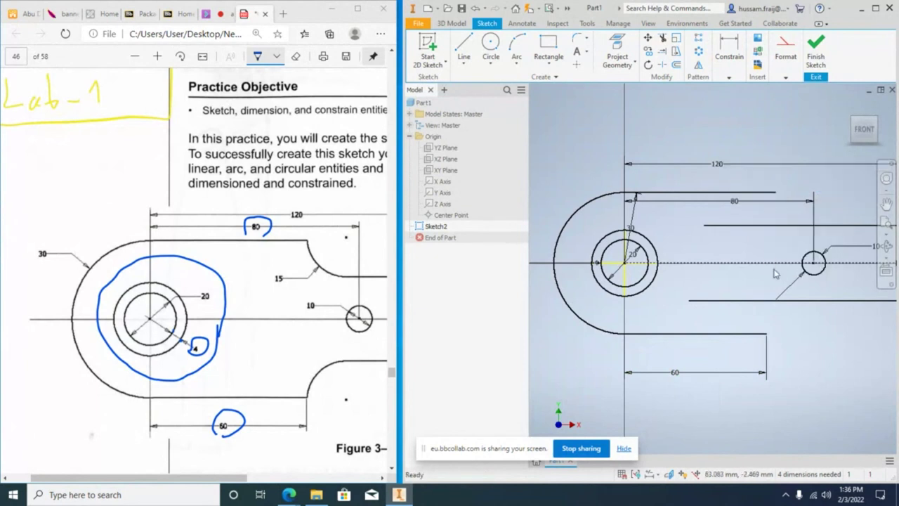
Stretch the free end of the 30 mm arc's upper line and apply an equal constraint between it and the lower 60 mm line.
left_click_drag(777, 194, 836, 192)
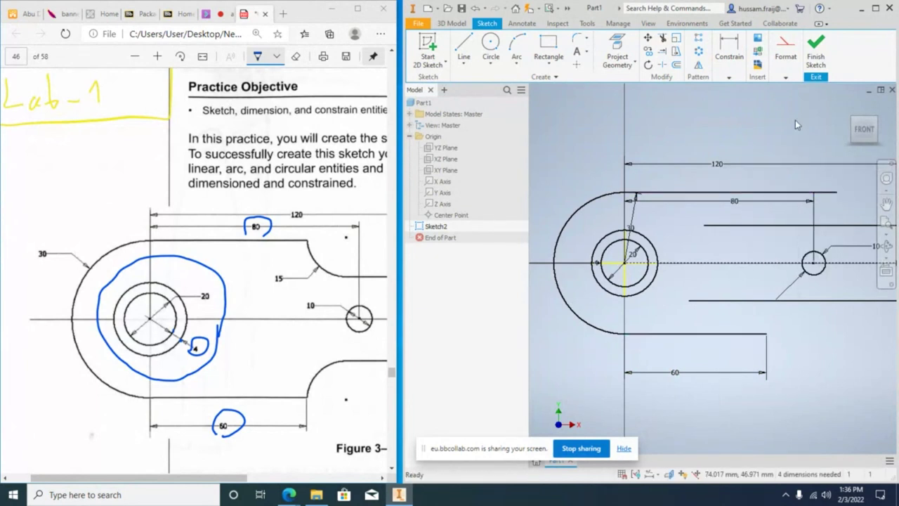
left_click(729, 77)
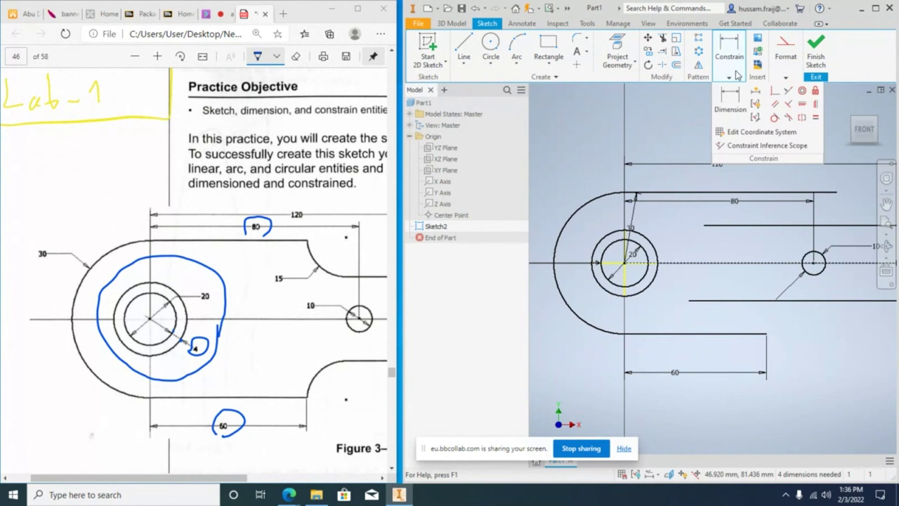
left_click(814, 118)
left_click(737, 192)
left_click(726, 334)
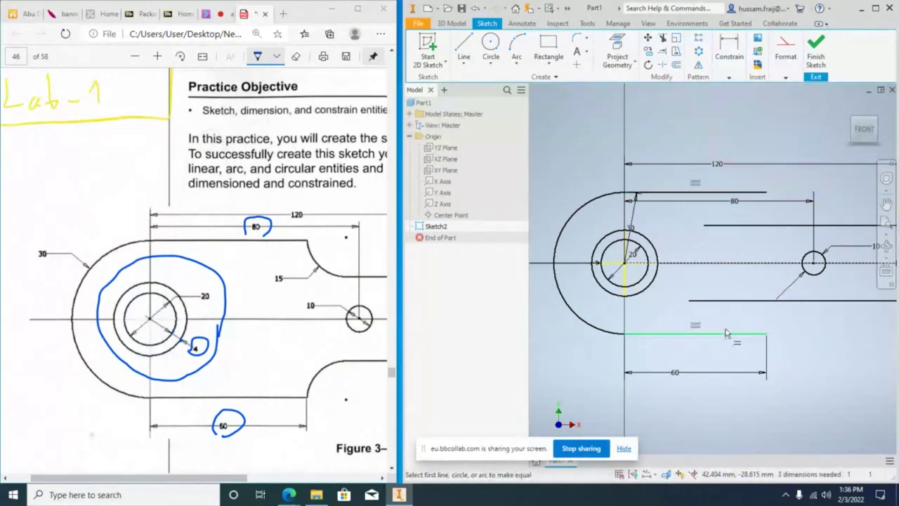
middle_click_drag(701, 272, 657, 261)
right_click(705, 248)
left_click(744, 248)
Shorten the free ends of the two lines extending from the 16 mm radius arc so they end near the middle 10 mm hole.
left_click_drag(690, 213, 745, 214)
left_click_drag(646, 290, 769, 288)
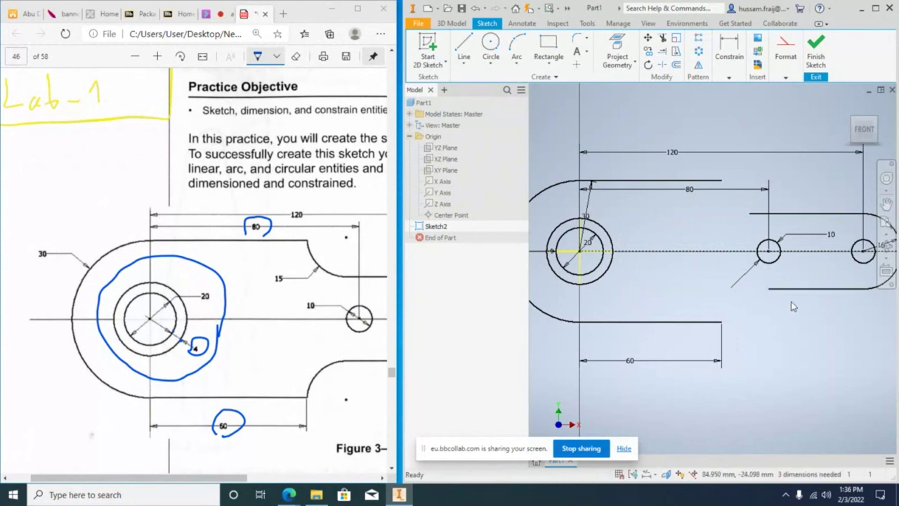
scroll(794, 303, "up", 4)
scroll(800, 299, "down", 3)
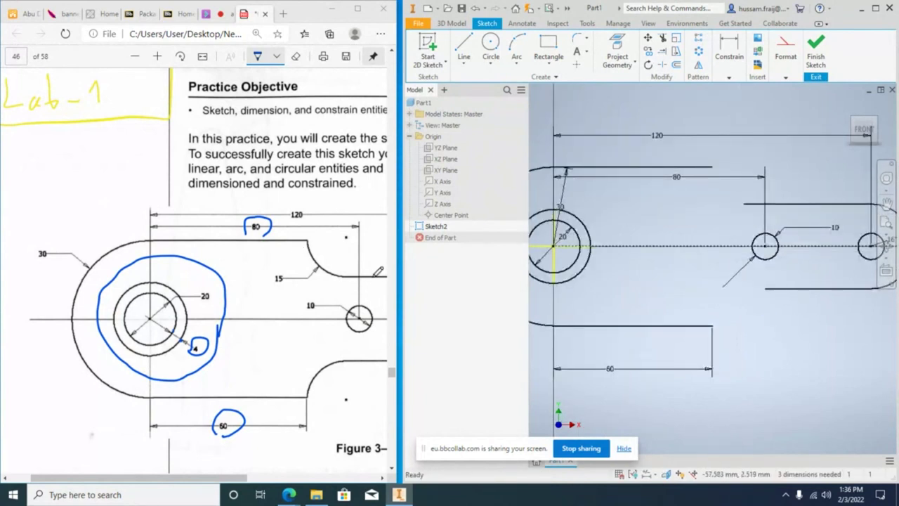
Circle both end junctions of the upper 15 mm arc in the manual's figure and mark the non-tangent corner with a cross.
left_click(245, 479)
scroll(354, 262, "up", 1, "ctrl")
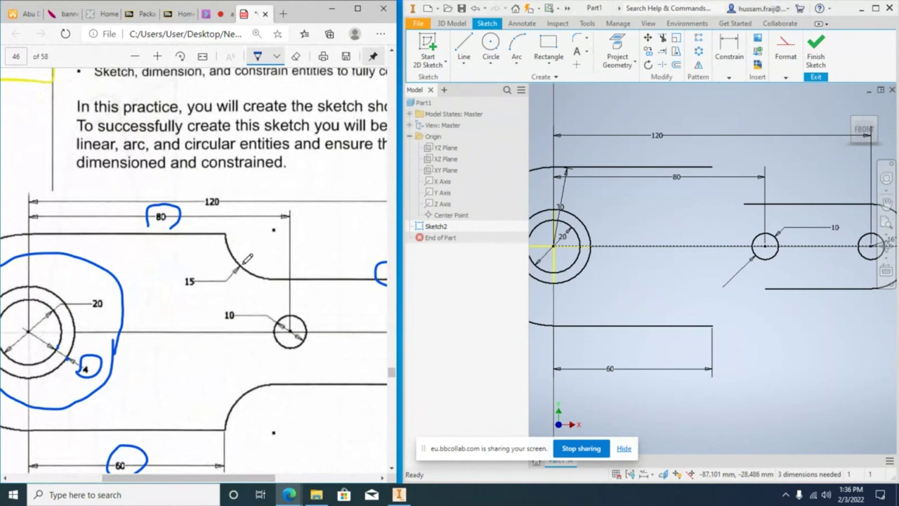
mouse_move(307, 264)
left_mouse_down()
mouse_move(261, 279)
mouse_move(298, 287)
mouse_move(303, 275)
left_mouse_up()
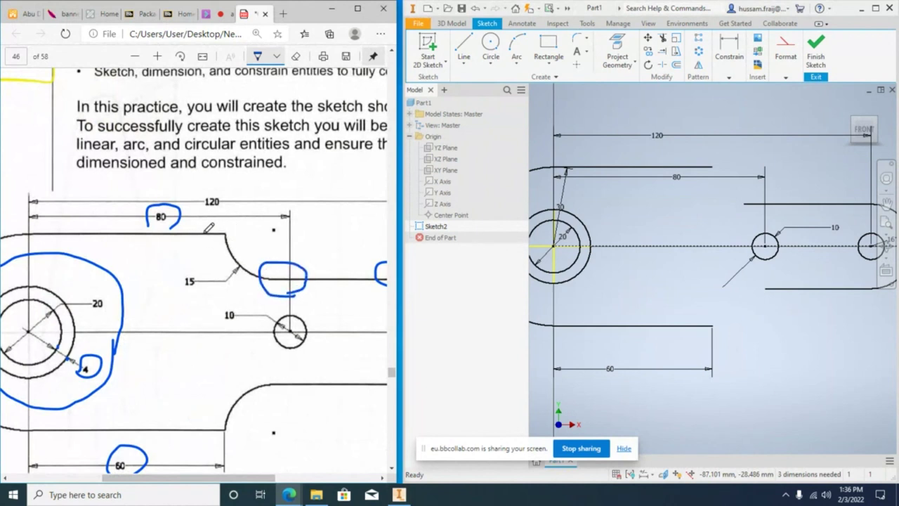
left_click_drag(225, 224, 211, 236)
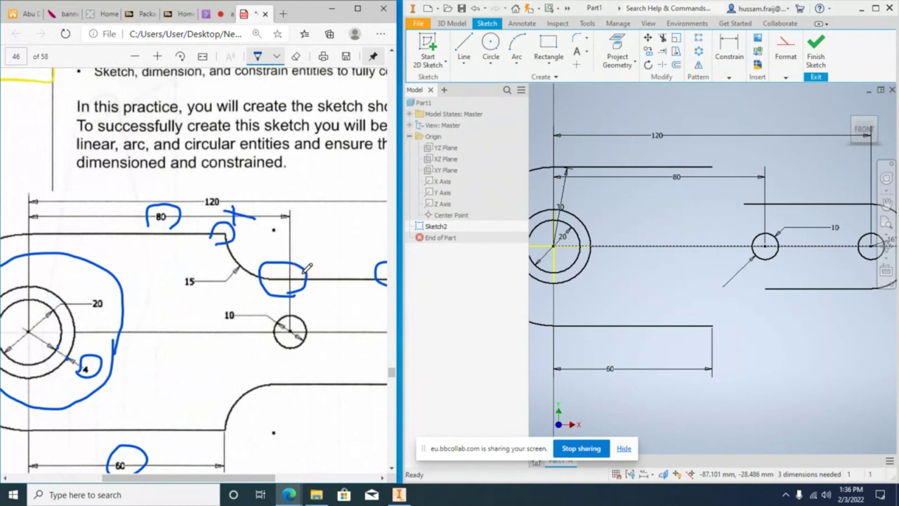
Draw a tangent arc from the free end of the 16 mm arc's upper line to the end of the upper 60 mm line.
scroll(755, 167, "up", 3)
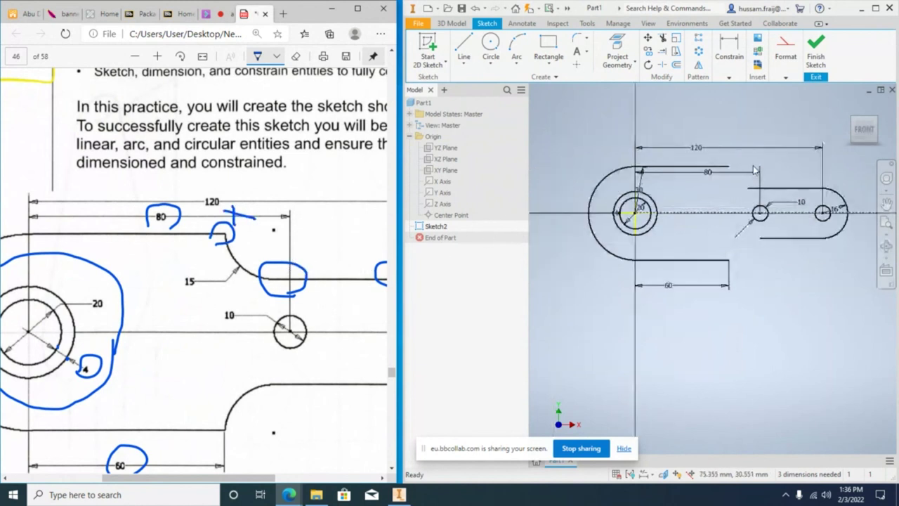
scroll(759, 157, "down", 4)
left_click(519, 63)
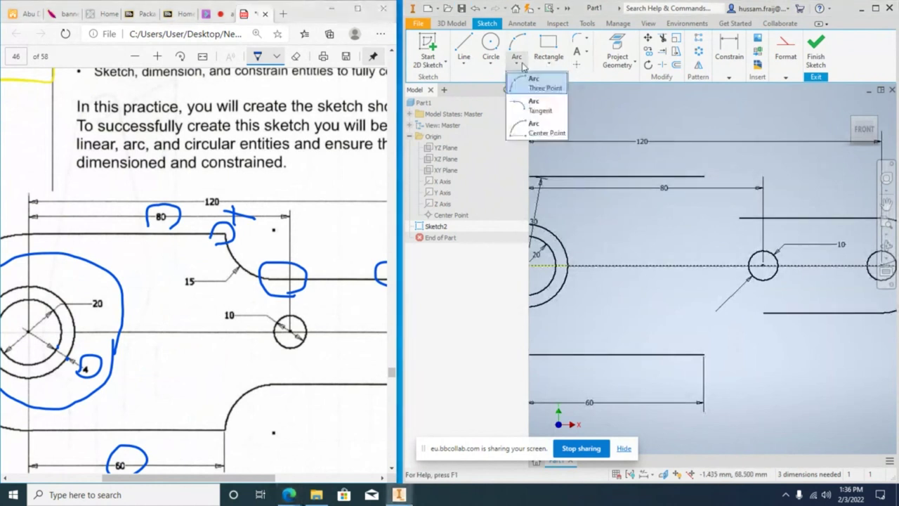
left_click(533, 106)
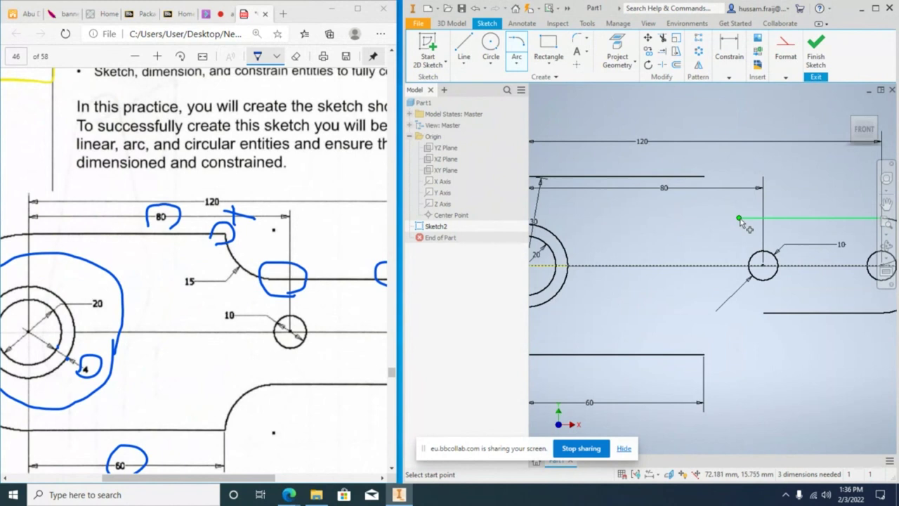
key("Escape")
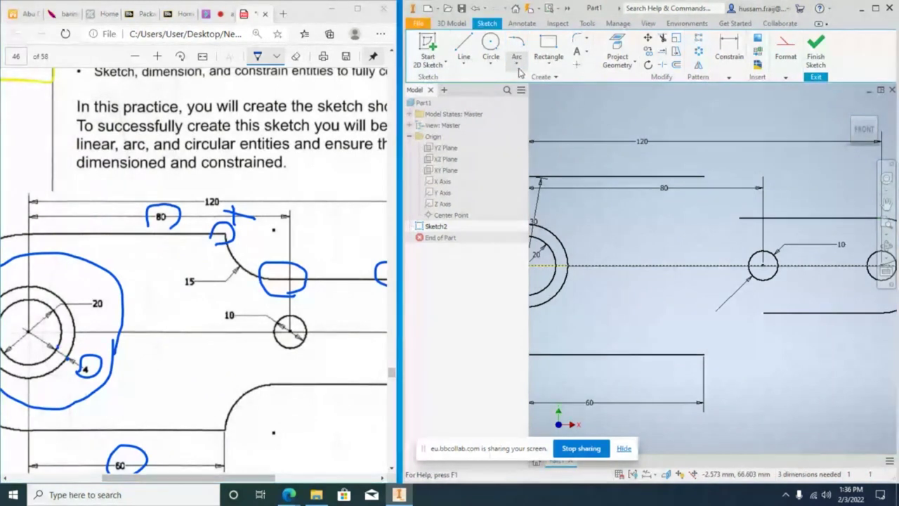
left_click(518, 59)
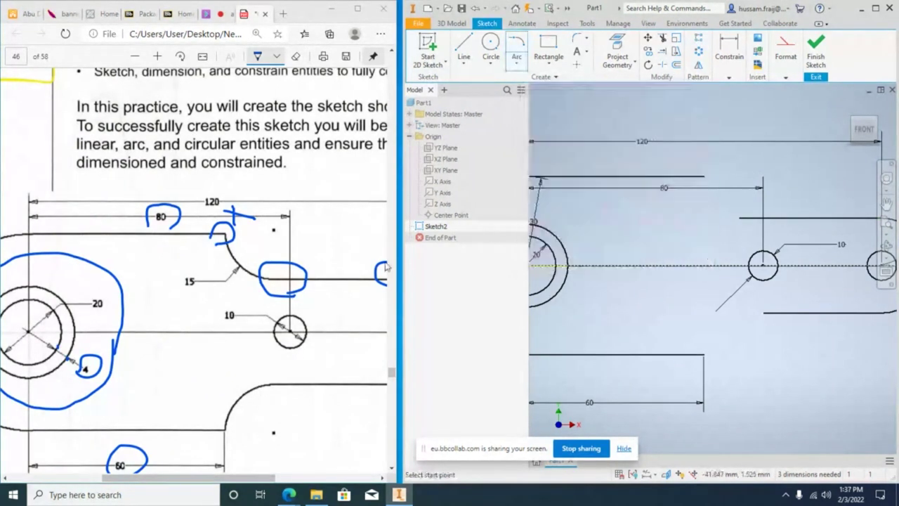
left_click(520, 68)
left_click(536, 106)
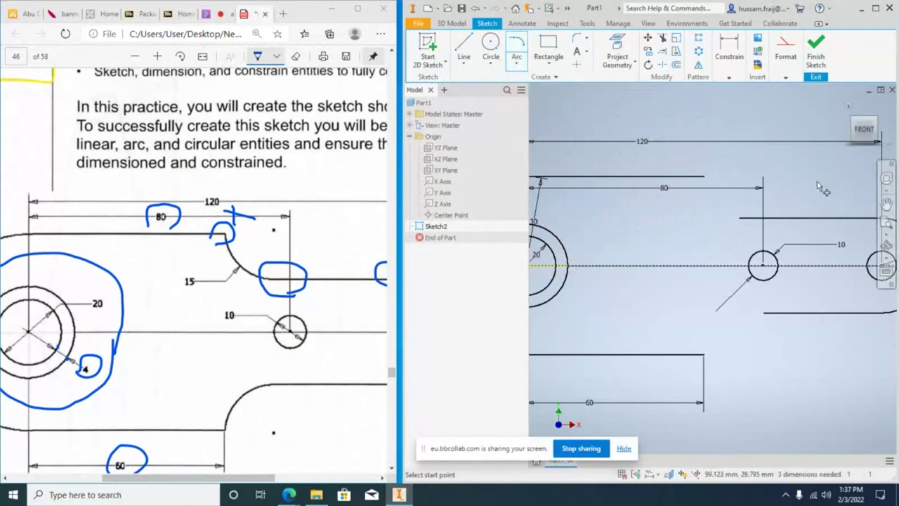
left_click(704, 176)
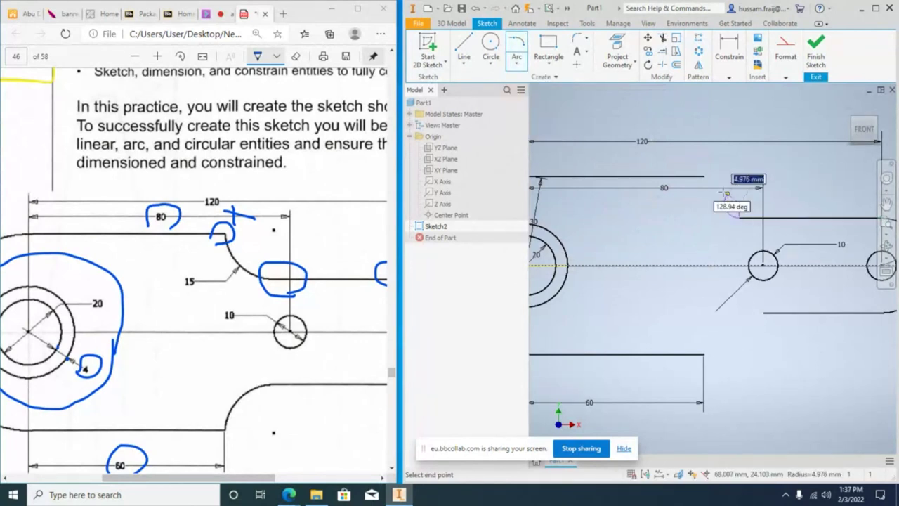
left_click(739, 218)
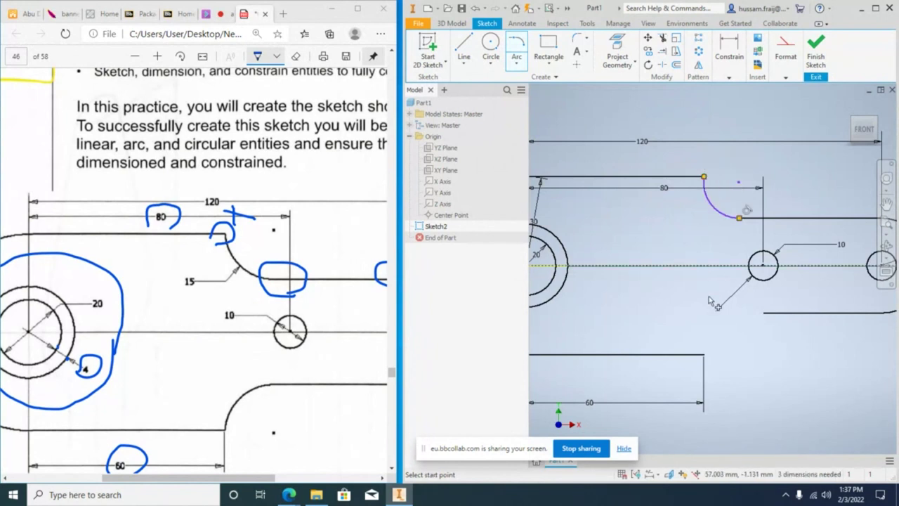
Draw a matching tangent arc from the free end of the 16 mm arc's lower line to the end of the lower 60 mm line.
left_click(519, 66)
left_click(528, 105)
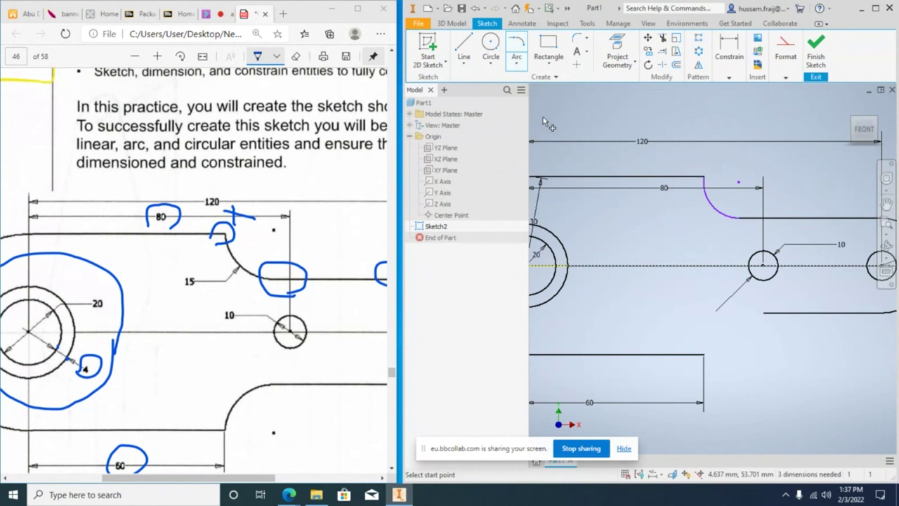
left_click(764, 313)
left_click(704, 354)
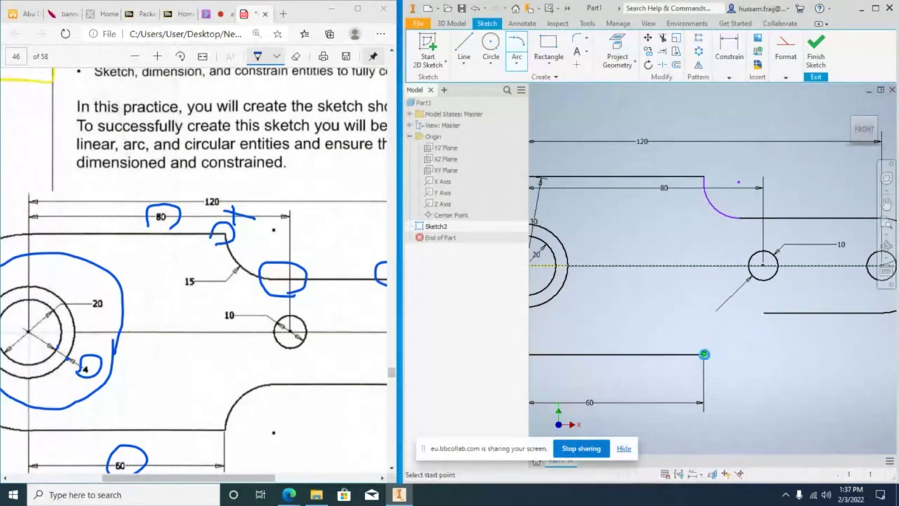
right_click(658, 281)
left_click(700, 283)
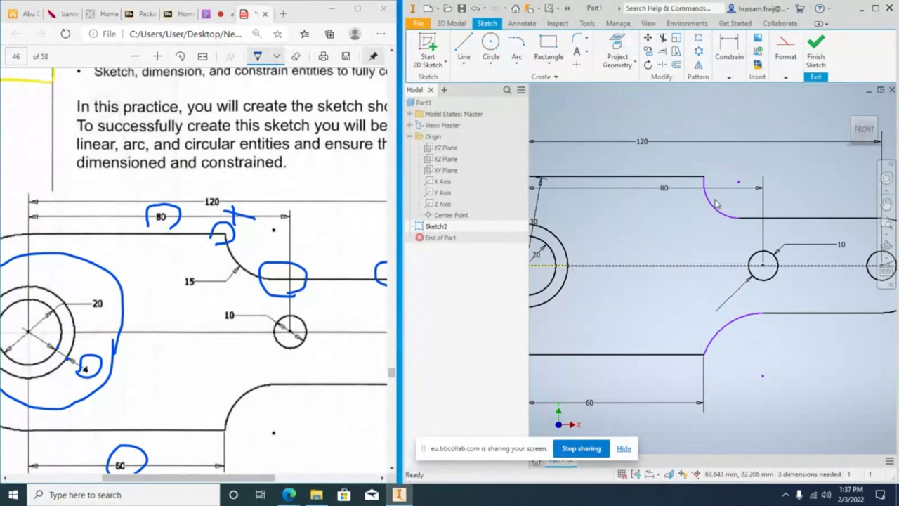
Circle the 15 radius in the manual's figure and dimension the upper connecting arc's radius as 15 mm.
mouse_move(186, 271)
left_mouse_down()
mouse_move(208, 277)
mouse_move(184, 313)
left_mouse_up()
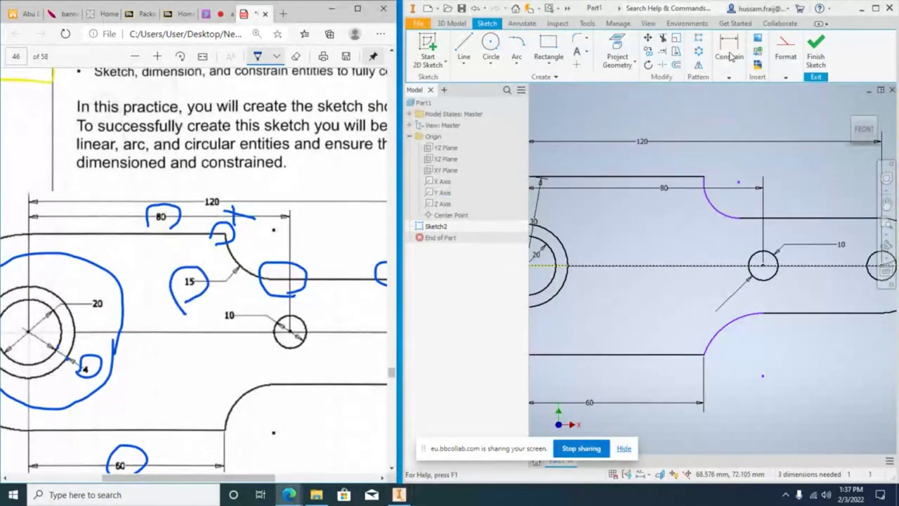
left_click(730, 56)
left_click(715, 209)
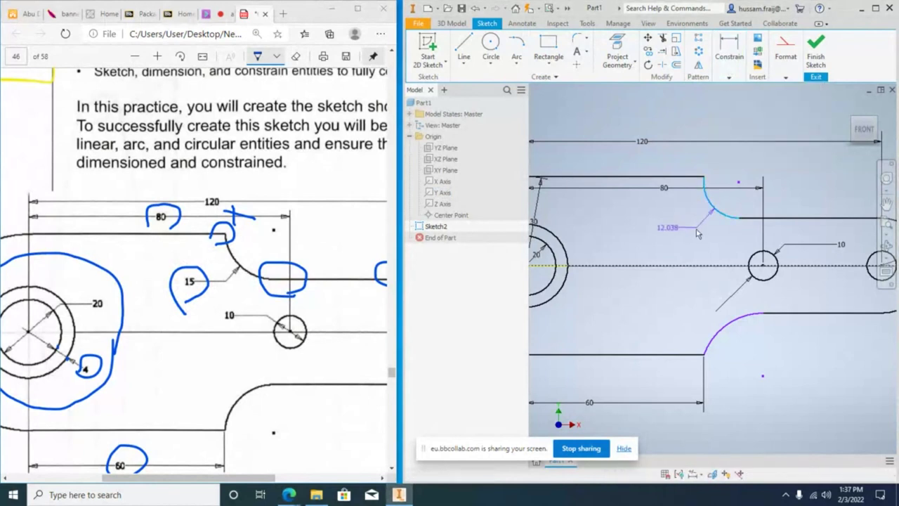
left_click(697, 227)
type("15")
key("Return")
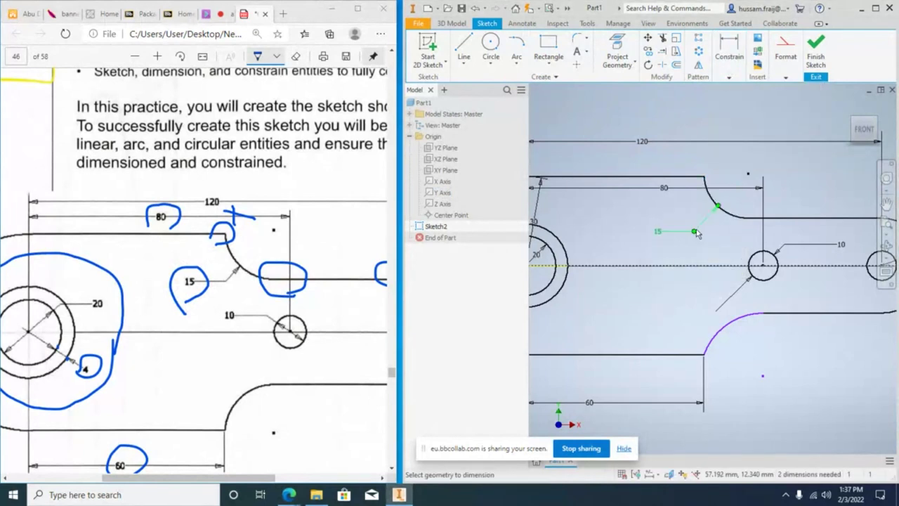
Dimension the lower connecting arc's radius by referencing the upper arc's 15 mm dimension.
left_click(720, 329)
left_click(685, 318)
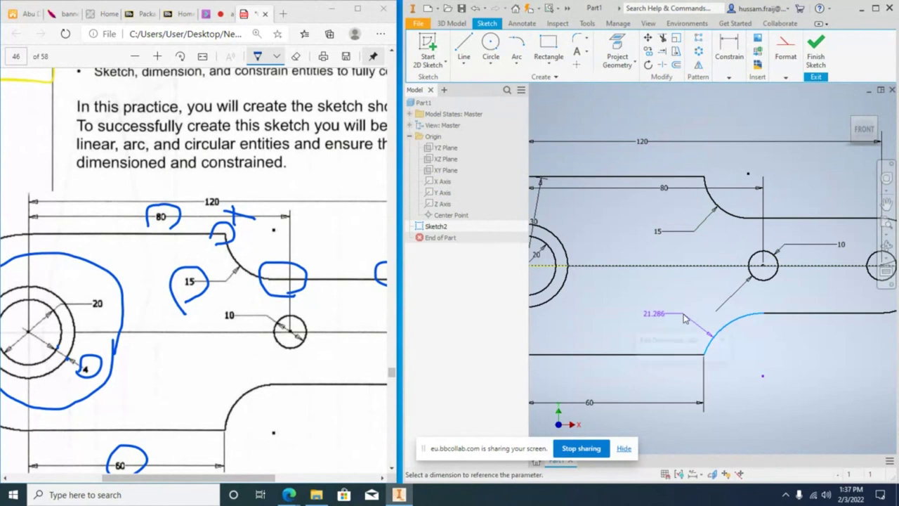
left_click(669, 231)
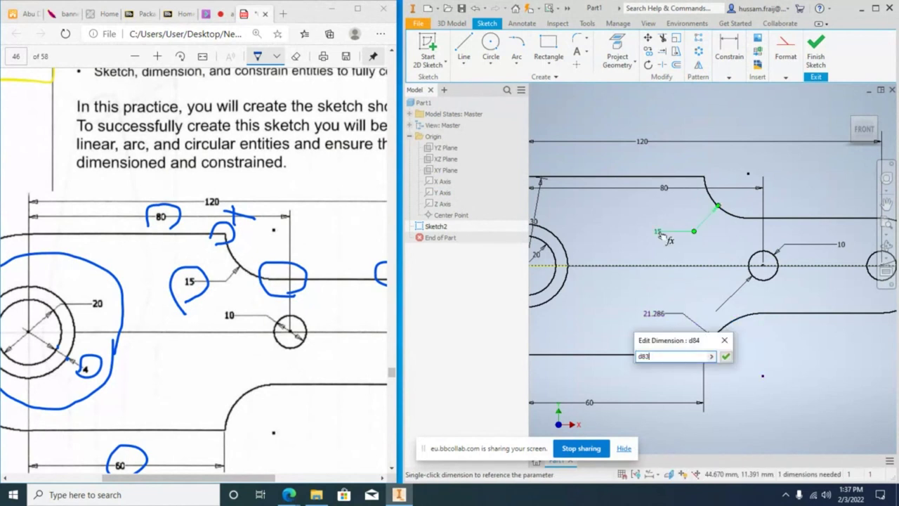
left_click(724, 355)
scroll(731, 330, "up", 2)
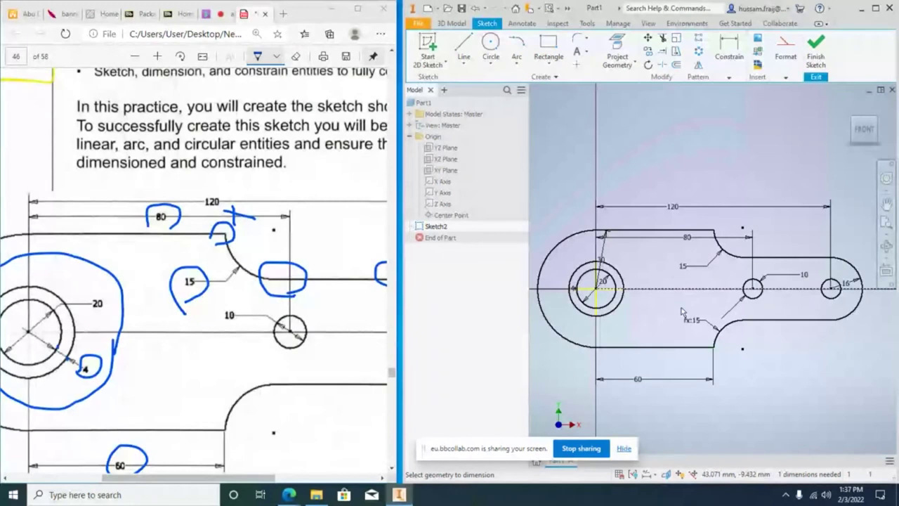
middle_click_drag(680, 308, 696, 297)
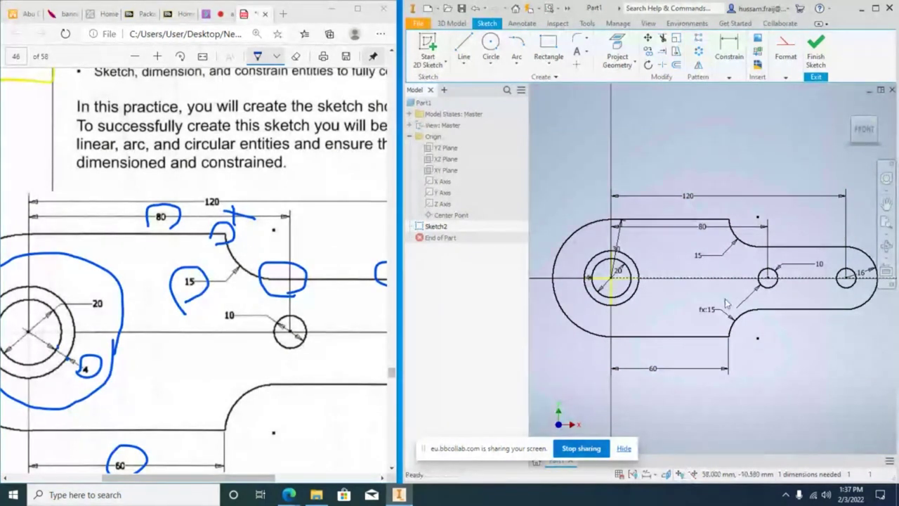
Reposition the 120 mm and 80 mm horizontal dimensions in clear space above the link profile, with the 80 mm one beneath the 120 mm one.
right_click(722, 130)
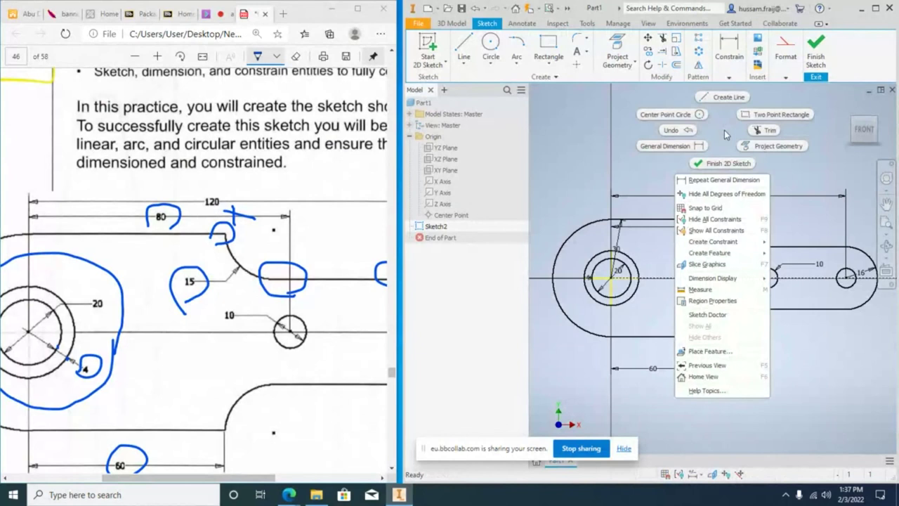
left_click(723, 131)
left_click_drag(693, 200, 696, 147)
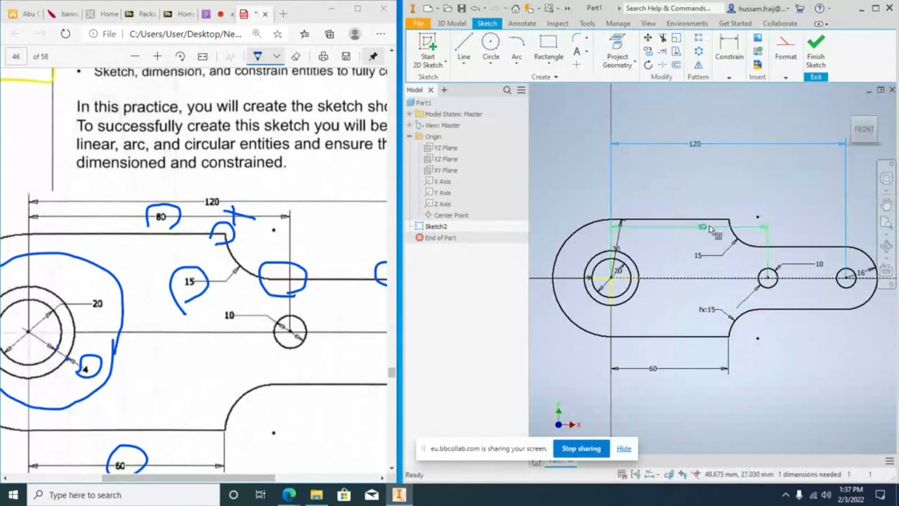
left_click_drag(704, 226, 710, 188)
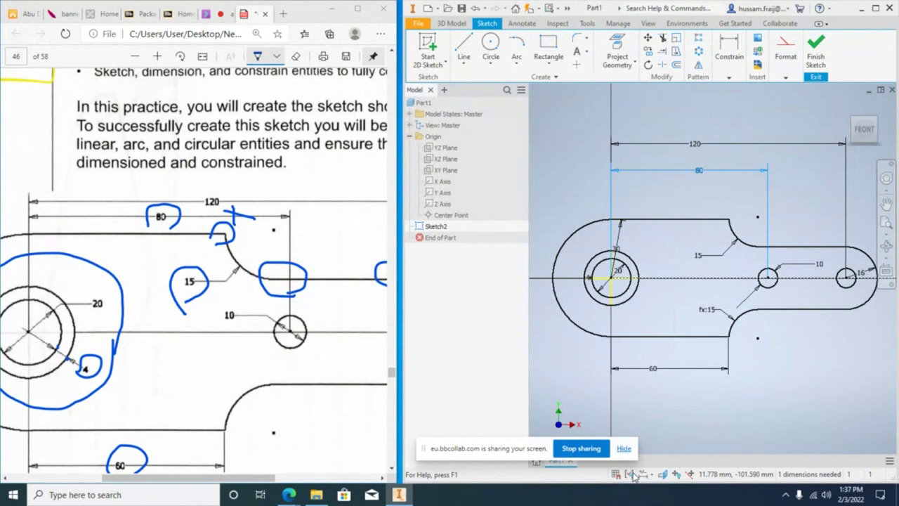
Move the screen-sharing notice clear of the status bar and show all constraints on the link sketch.
left_click_drag(529, 445, 500, 413)
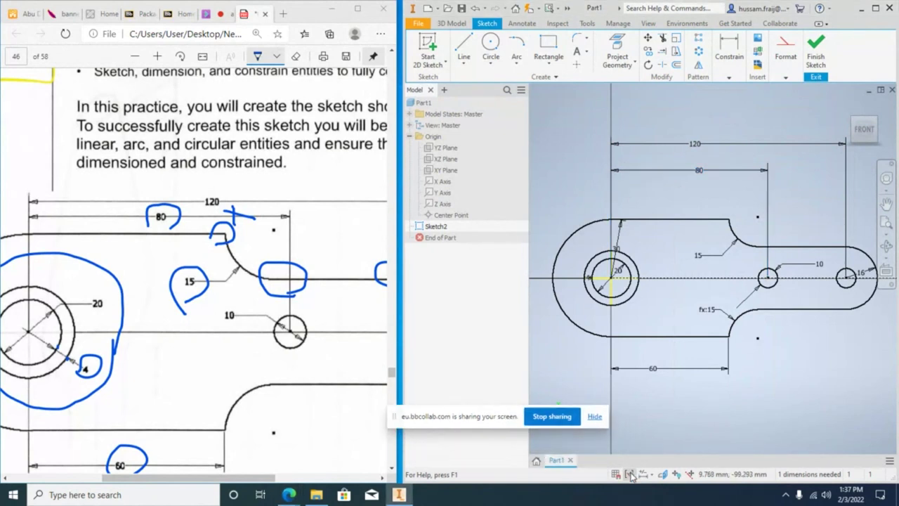
left_click(630, 477)
left_click(631, 477)
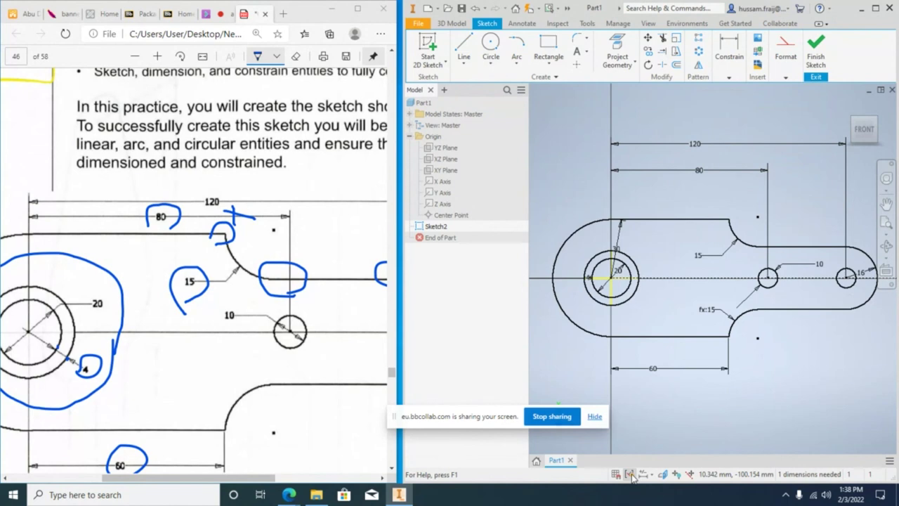
left_click(631, 476)
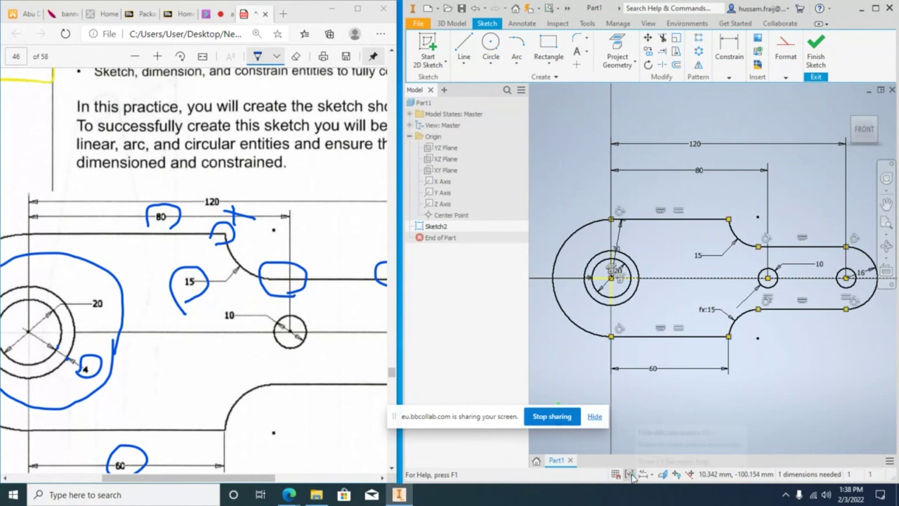
Examine the manual's Task 1 and Task 2 instructions below Figure 3-65 alongside the whole link sketch.
scroll(179, 380, "down", 3)
scroll(179, 380, "down", 15)
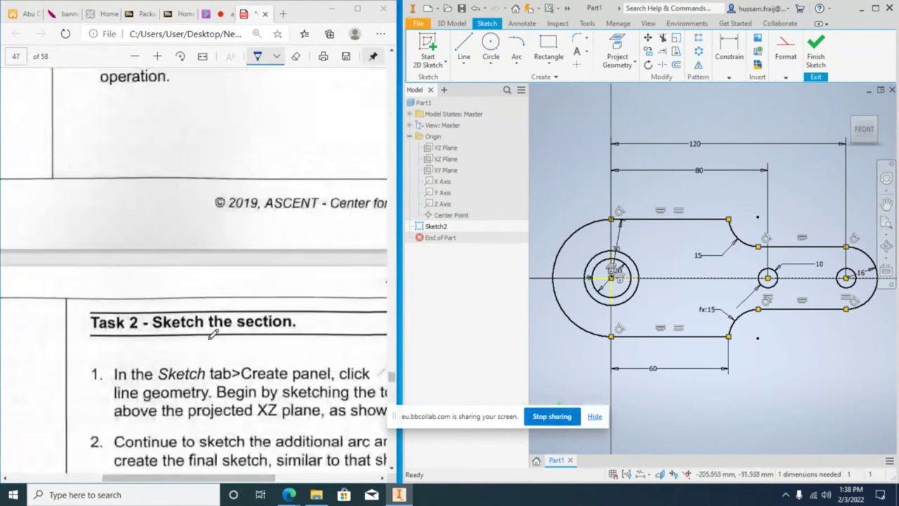
scroll(213, 335, "down", 5, "ctrl")
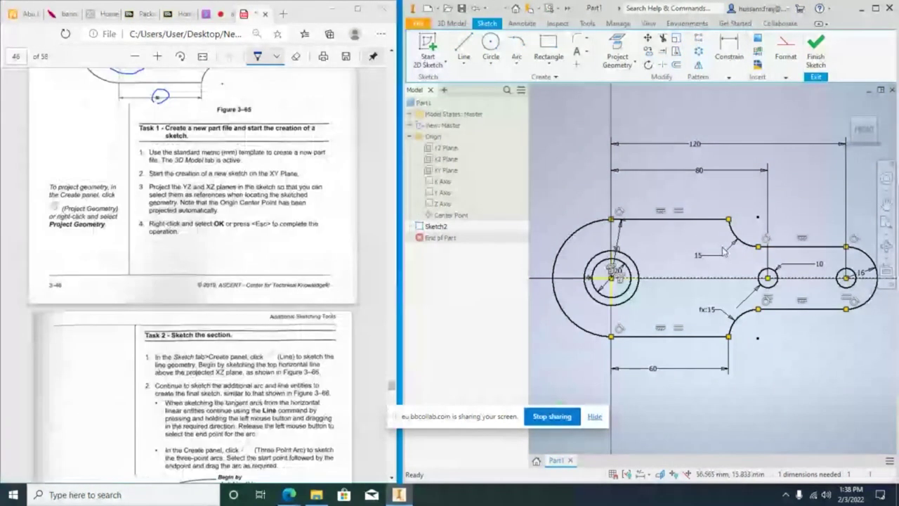
scroll(723, 252, "down", 3)
left_click(827, 25)
left_click(827, 25)
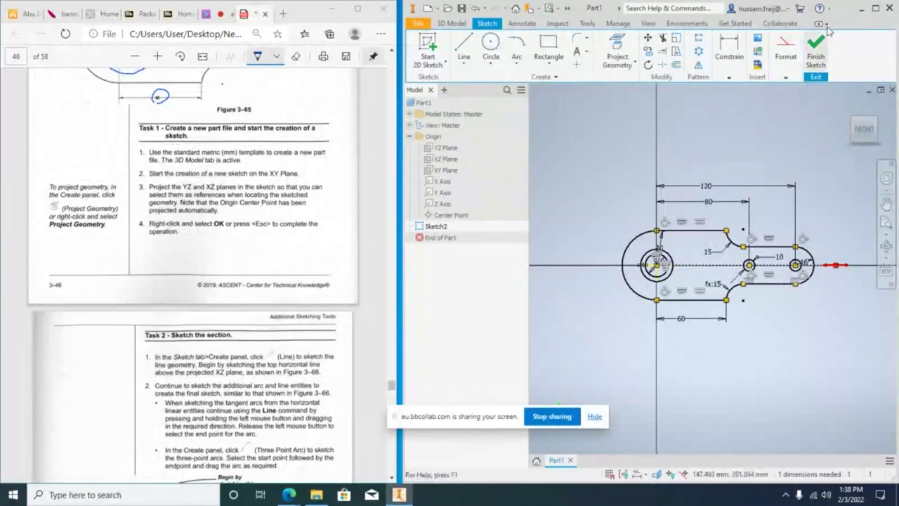